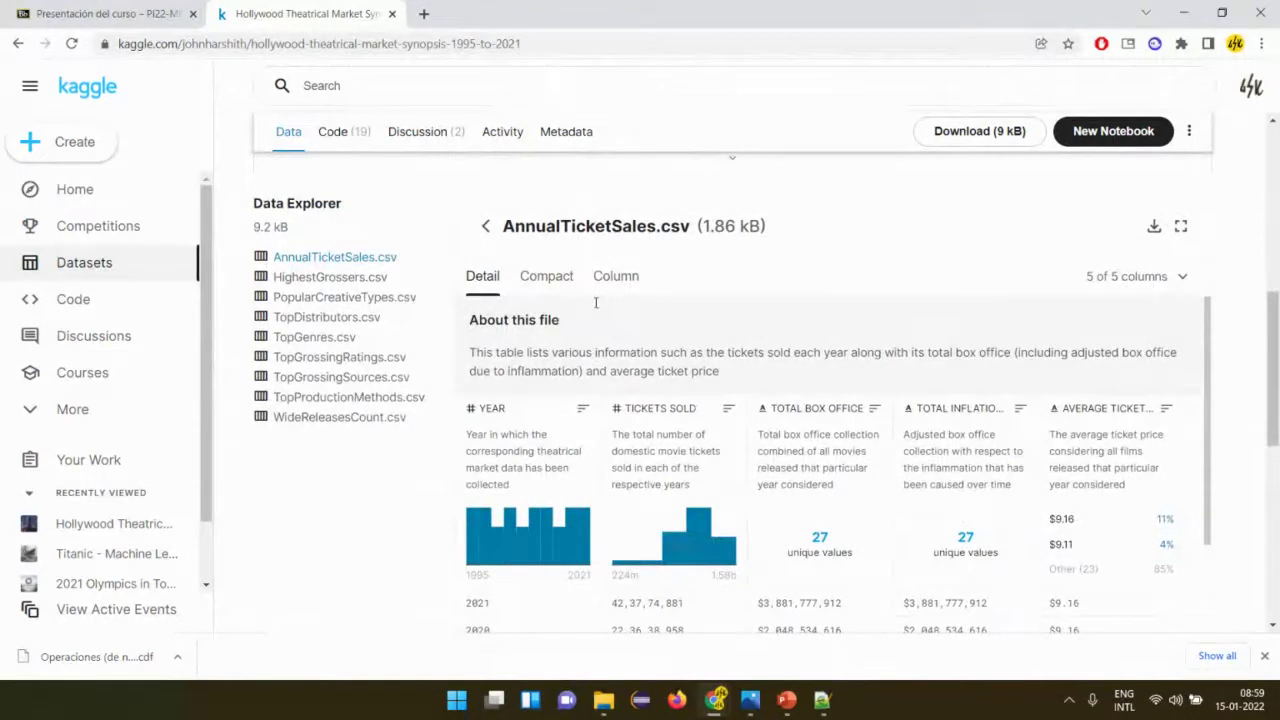
Download AnnualTicketSales.csv from the dataset page and review the file's description and columns.
{"action": "left_click", "coordinate": [1154, 226]}
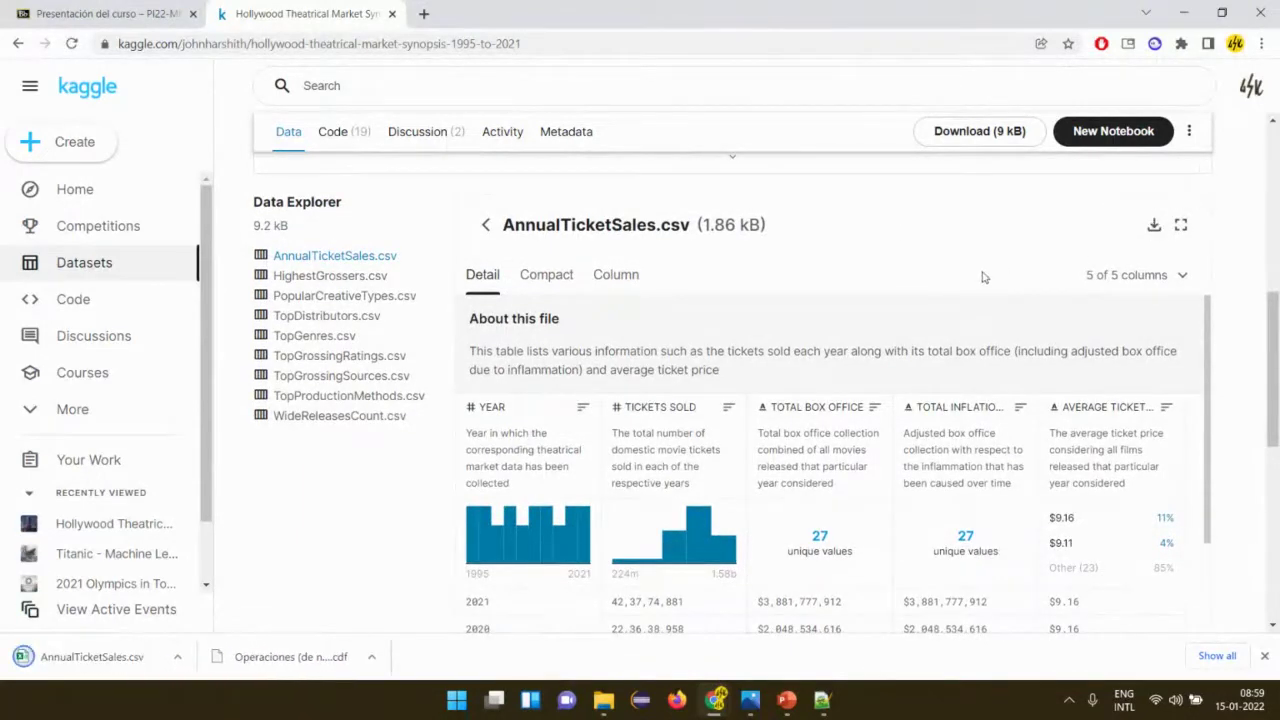
{"action": "scroll", "coordinate": [983, 277], "scroll_direction": "up", "scroll_amount": 6}
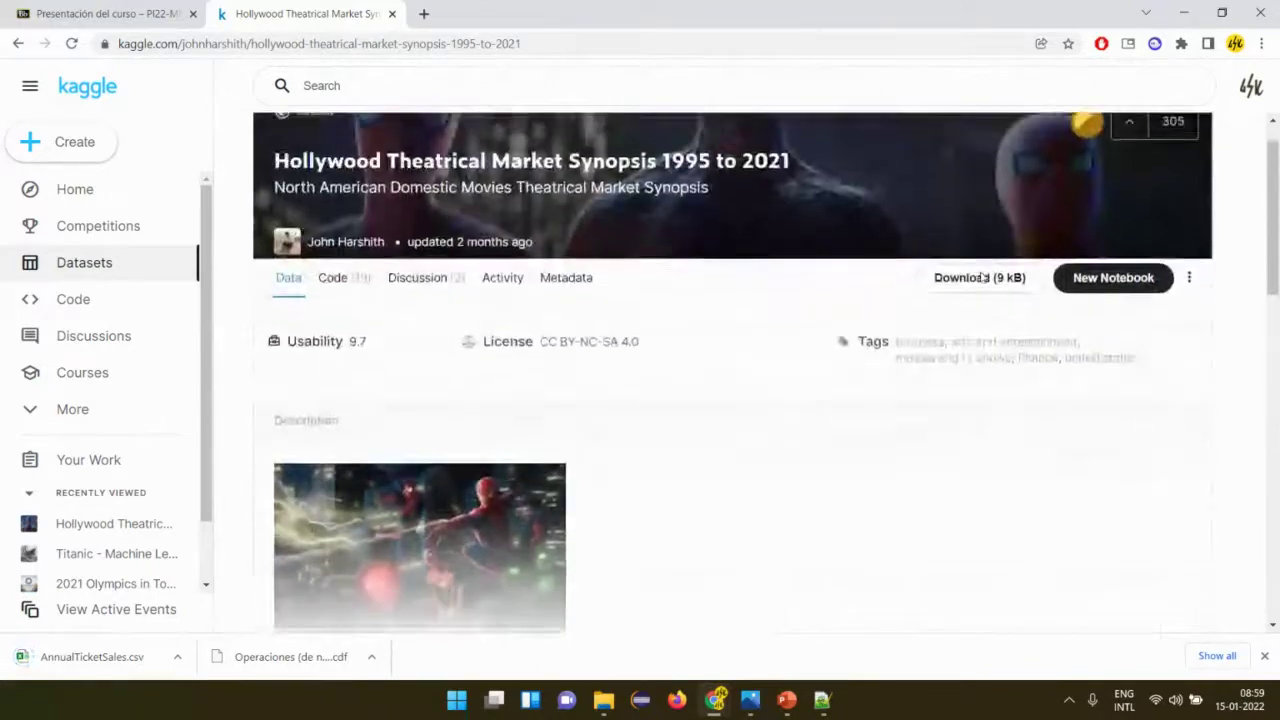
{"action": "scroll", "coordinate": [983, 277], "scroll_direction": "down", "scroll_amount": 6}
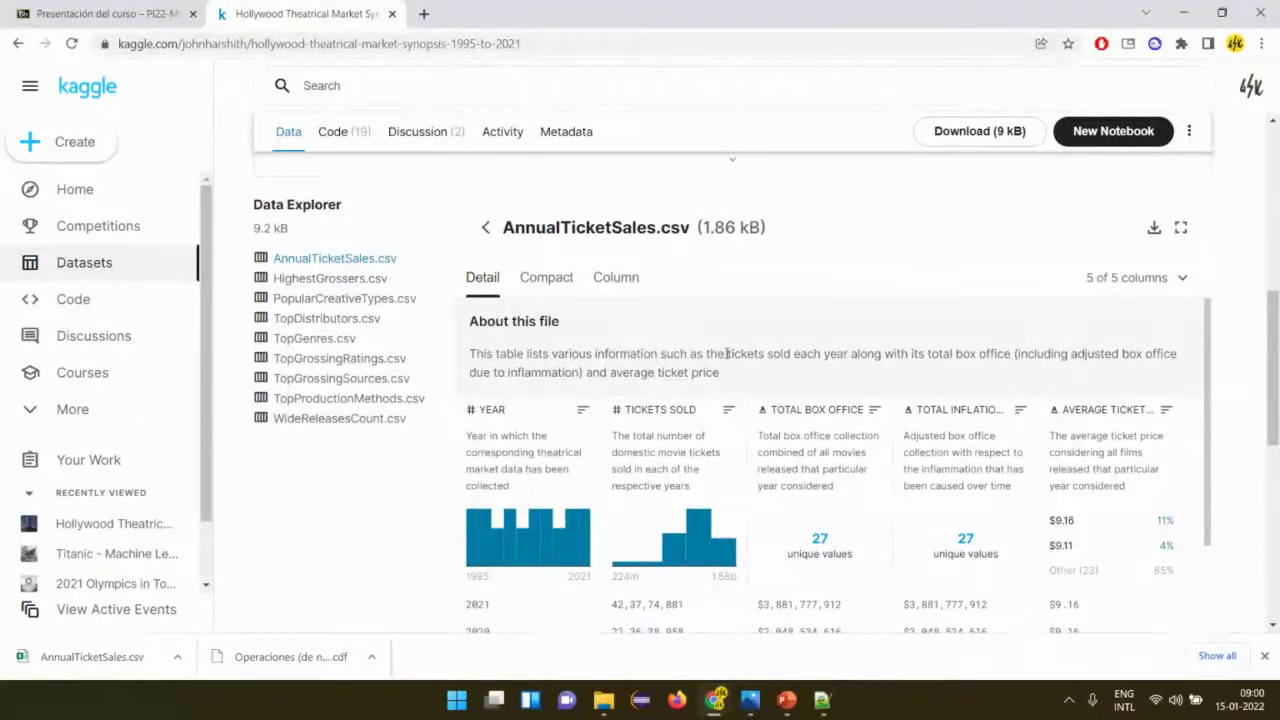
{"action": "left_click_drag", "start_coordinate": [727, 353], "coordinate": [795, 354]}
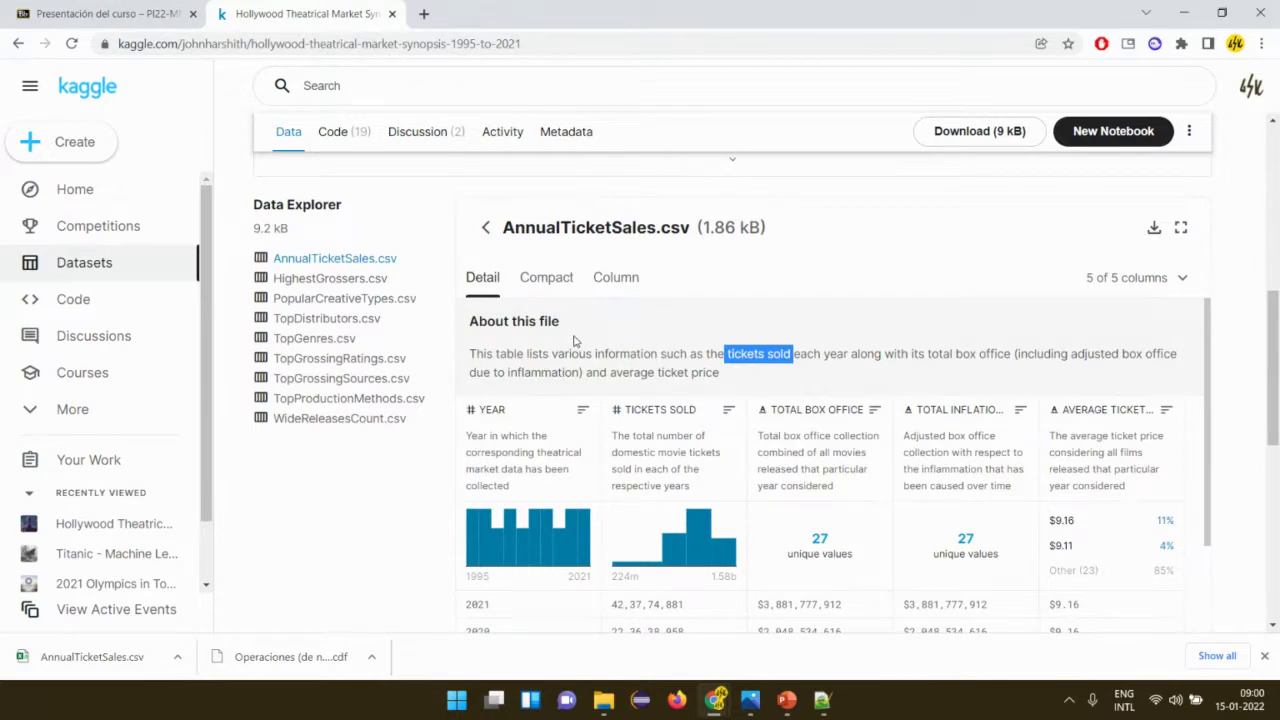
{"action": "scroll", "coordinate": [563, 345], "scroll_direction": "down", "scroll_amount": 3}
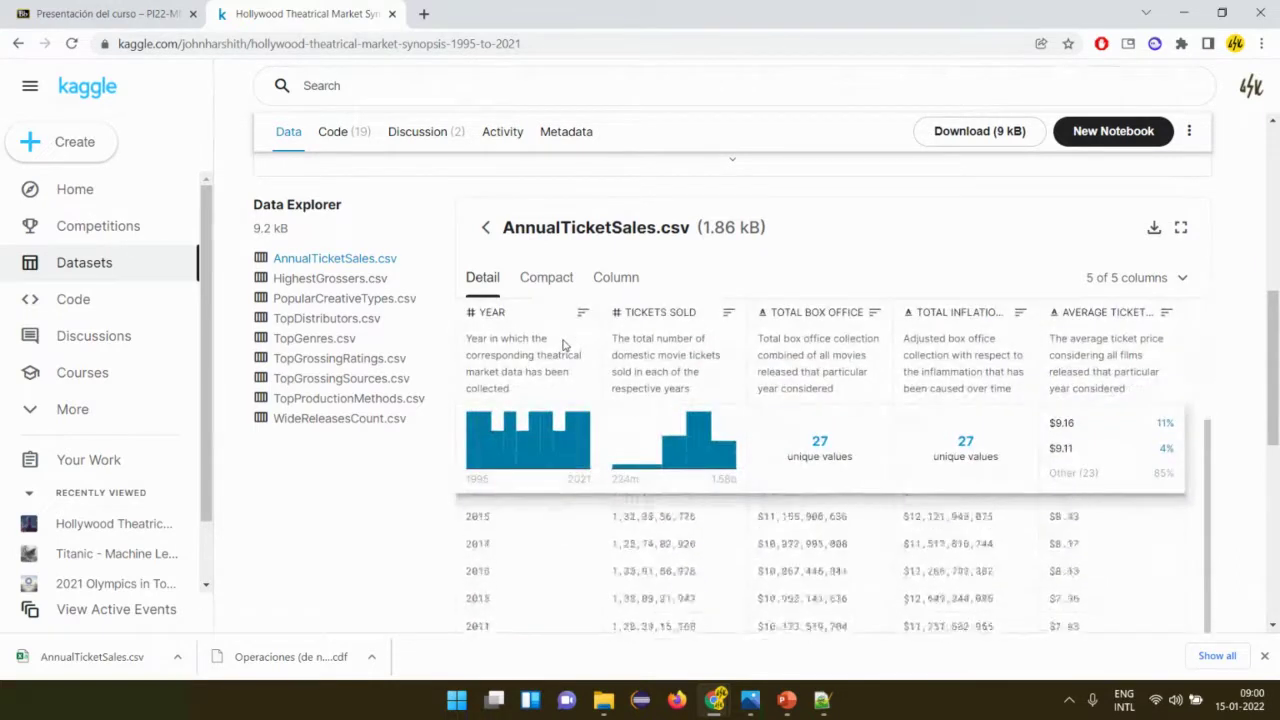
Open the downloaded AnnualTicketSales.csv in Excel and widen the TICKETS SOLD column so its numbers fit.
{"action": "left_click", "coordinate": [92, 660]}
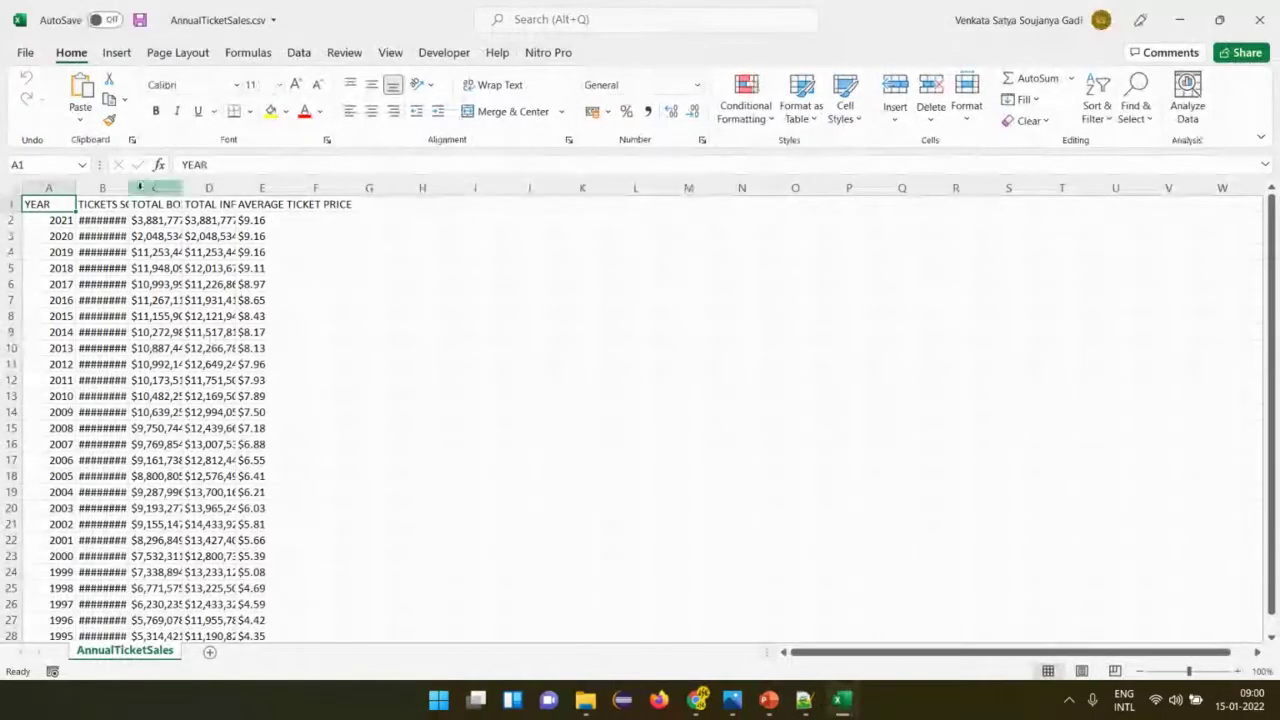
{"action": "left_click_drag", "start_coordinate": [130, 187], "coordinate": [267, 181]}
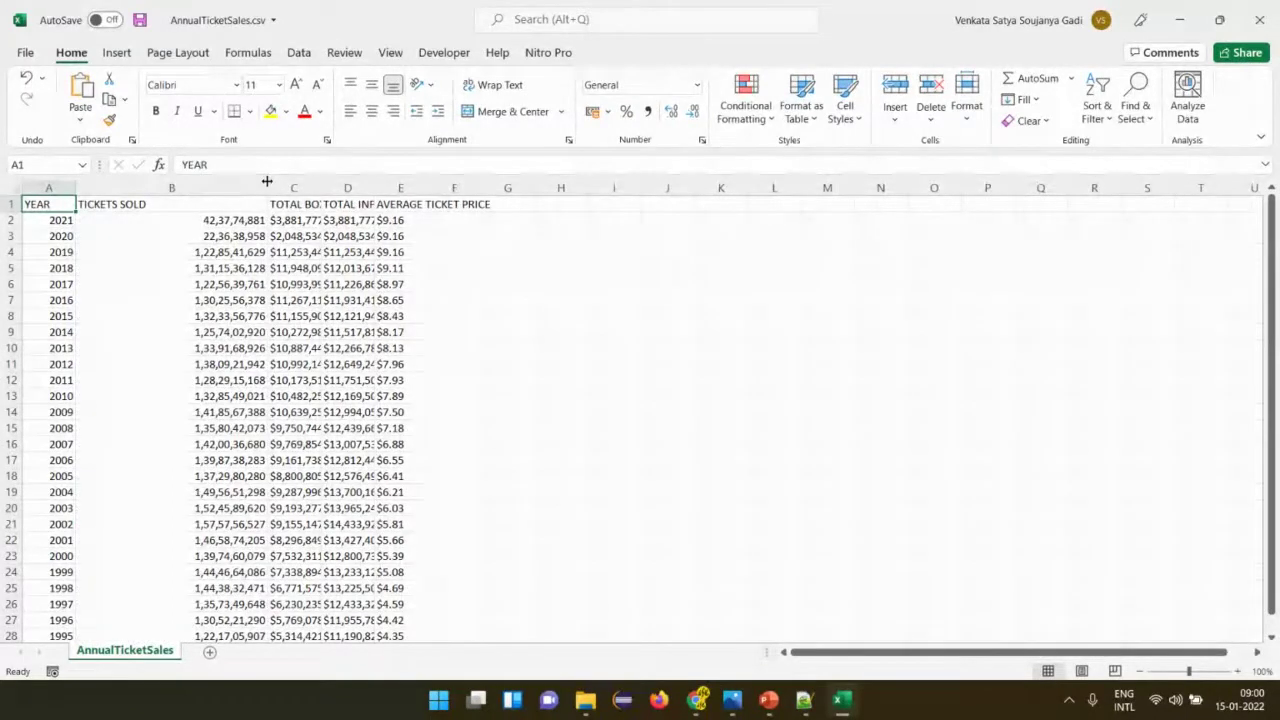
Review the TICKETS SOLD values from the first to the last data row, ending on the 2021 and 2020 figures.
{"action": "left_click", "coordinate": [210, 289]}
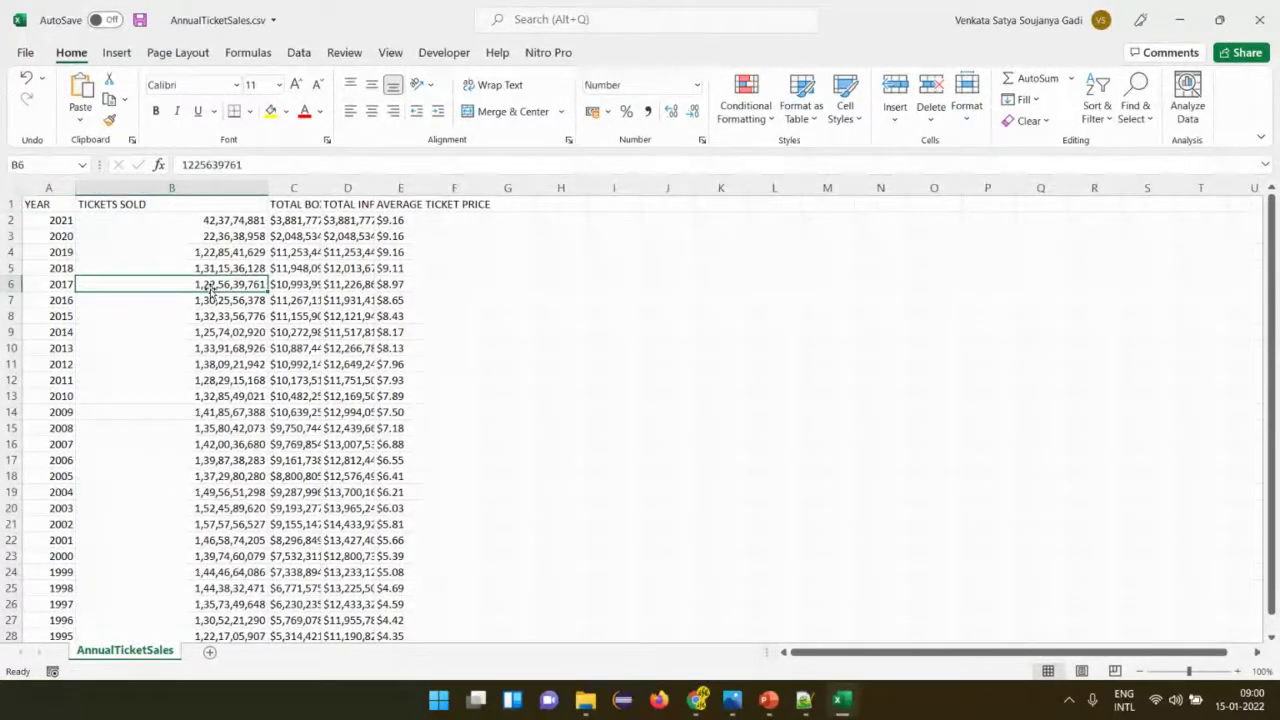
{"action": "key", "text": "ctrl+Down"}
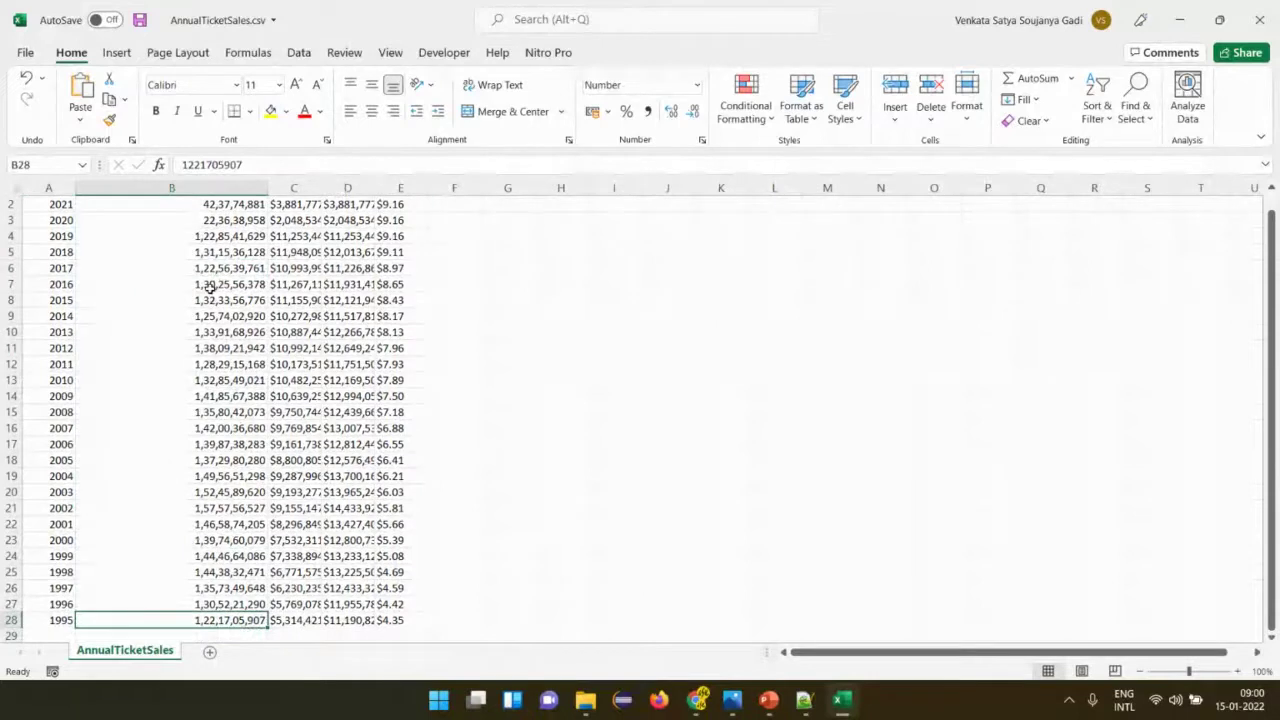
{"action": "key", "text": "Up"}
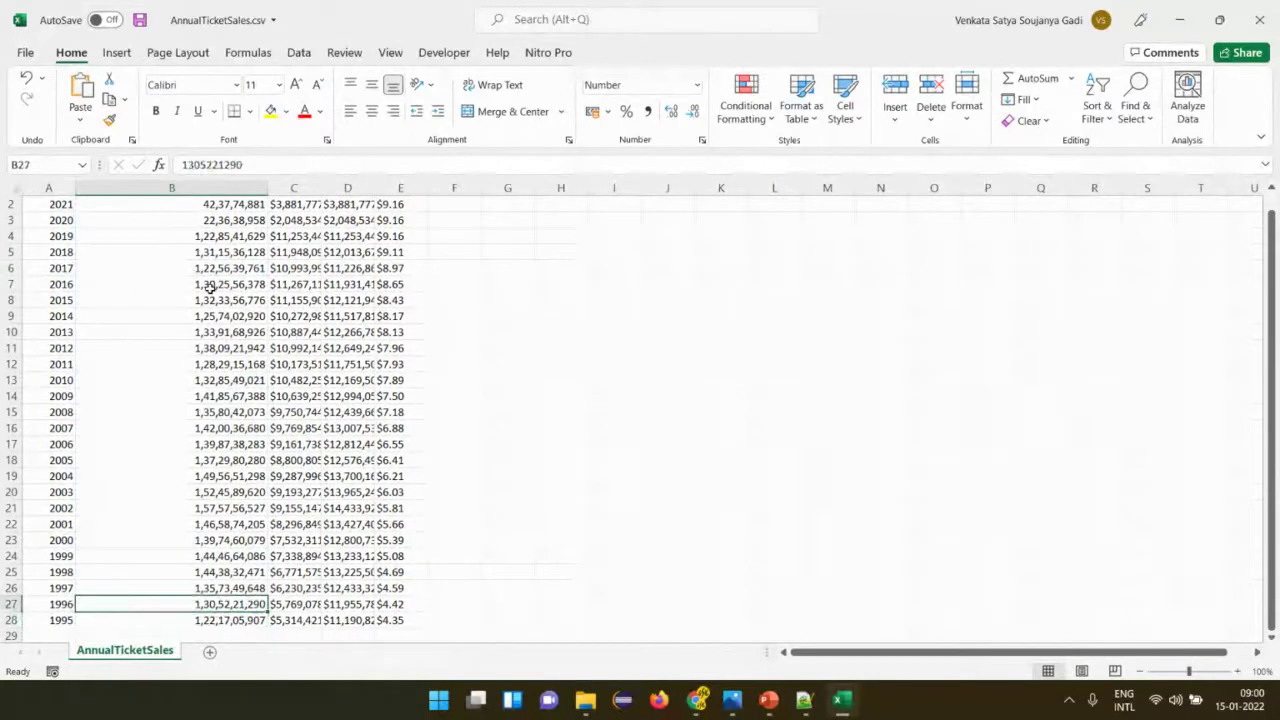
{"action": "key", "text": "Up"}
{"action": "key", "text": "Up"}
{"action": "key", "text": "Up"}
{"action": "key", "text": "Up"}
{"action": "key", "text": "Up"}
{"action": "key", "text": "Up"}
{"action": "key", "text": "Up"}
{"action": "key", "text": "Up"}
{"action": "key", "text": "Up"}
{"action": "key", "text": "Up"}
{"action": "key", "text": "Up"}
{"action": "key", "text": "Up"}
{"action": "key", "text": "Up"}
{"action": "key", "text": "Up"}
{"action": "key", "text": "Up"}
{"action": "key", "text": "Up"}
{"action": "key", "text": "Up"}
{"action": "key", "text": "Up"}
{"action": "key", "text": "Up"}
{"action": "key", "text": "Up"}
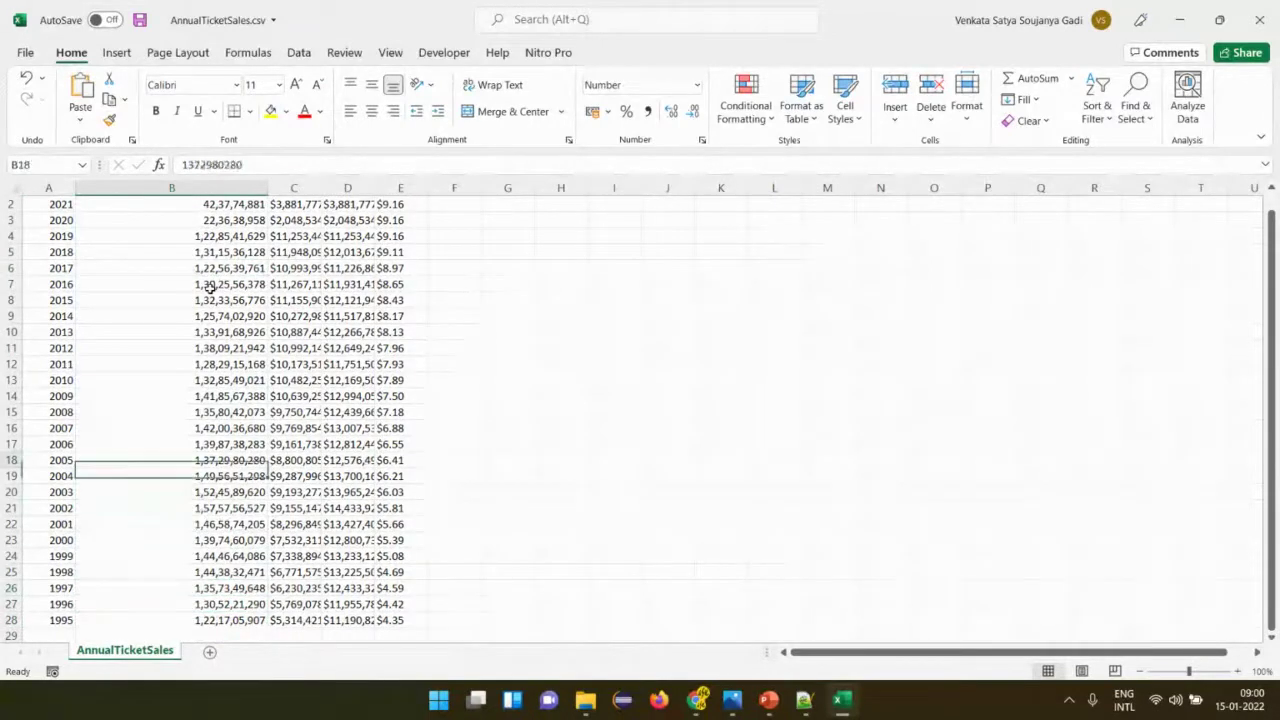
{"action": "key", "text": "Down"}
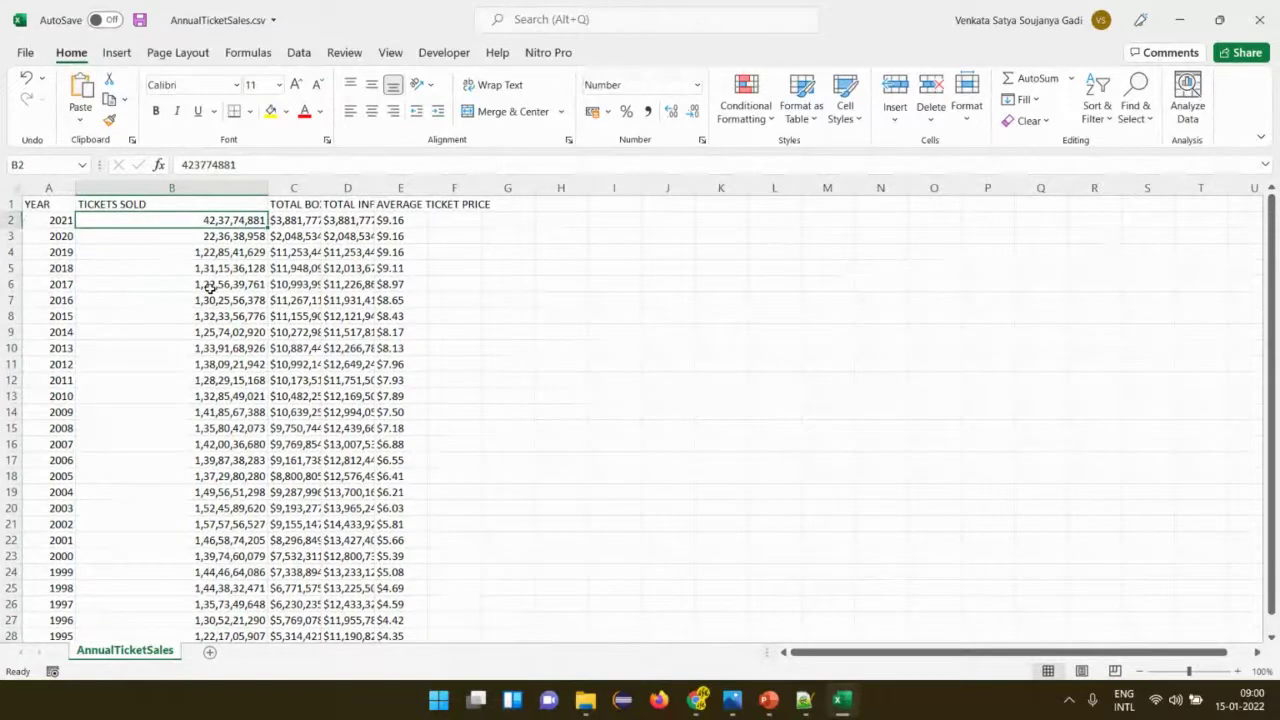
{"action": "key", "text": "shift+Down"}
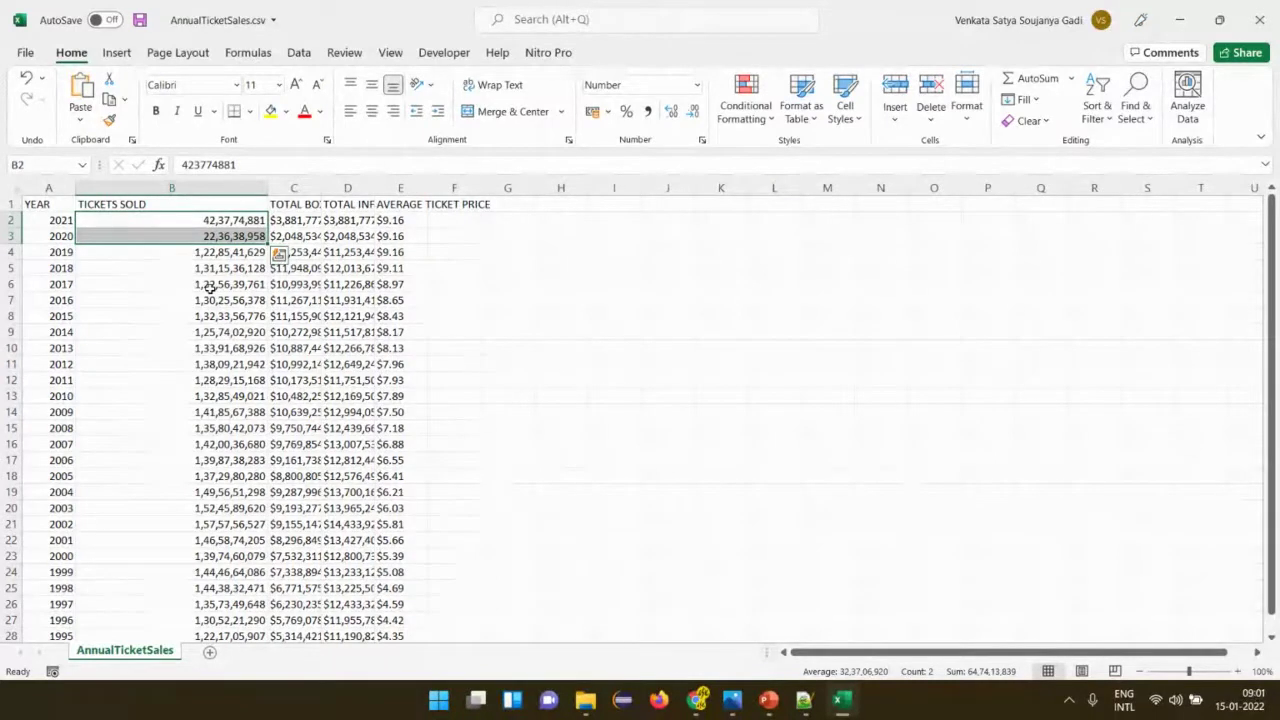
Autofit columns C to E so the box office and average ticket price headers and values fit.
{"action": "left_click_drag", "start_coordinate": [293, 188], "coordinate": [396, 187]}
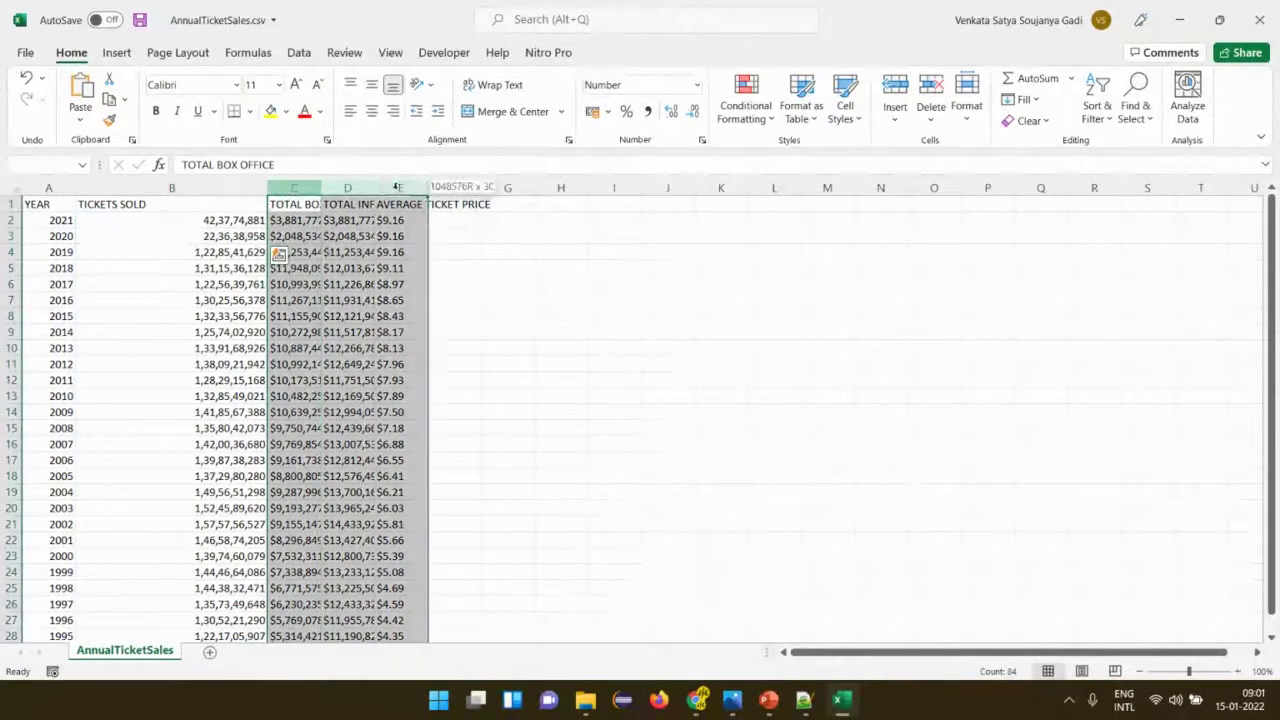
{"action": "double_click", "coordinate": [321, 188]}
{"action": "left_click", "coordinate": [659, 228]}
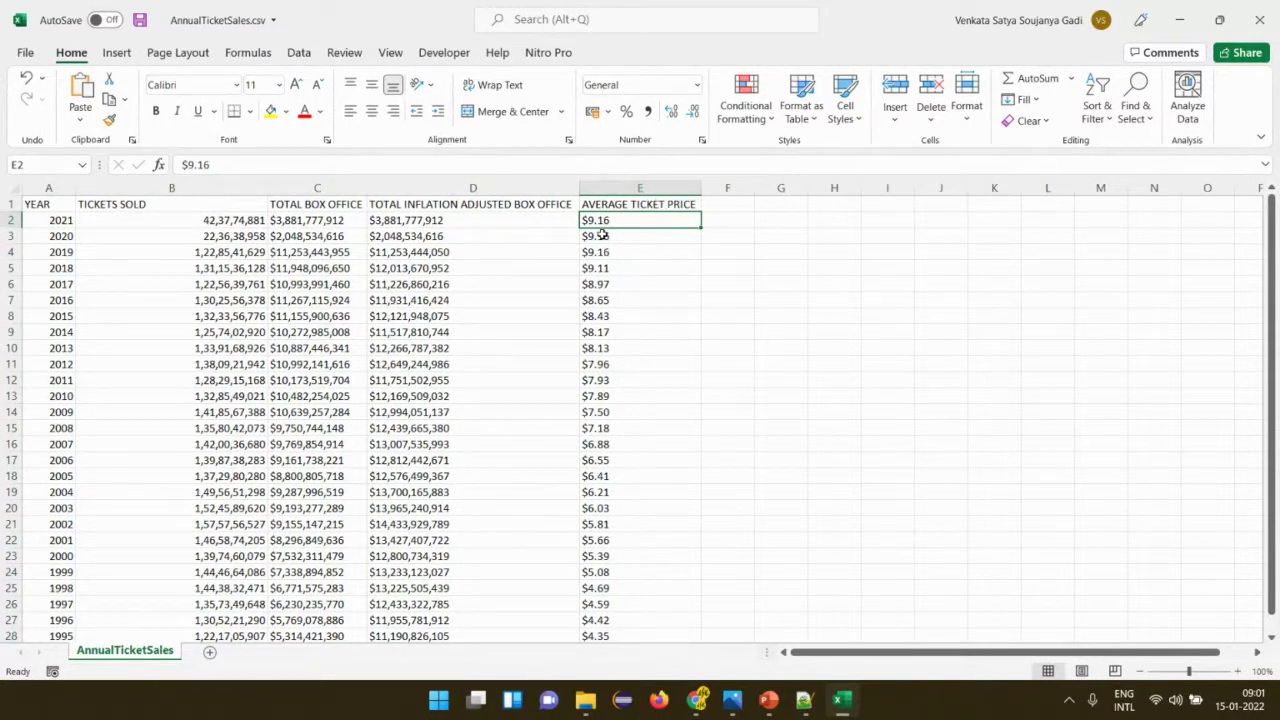
Check the 2021 row's values, then select the years in A2:A28 and examine their average.
{"action": "left_click", "coordinate": [448, 221]}
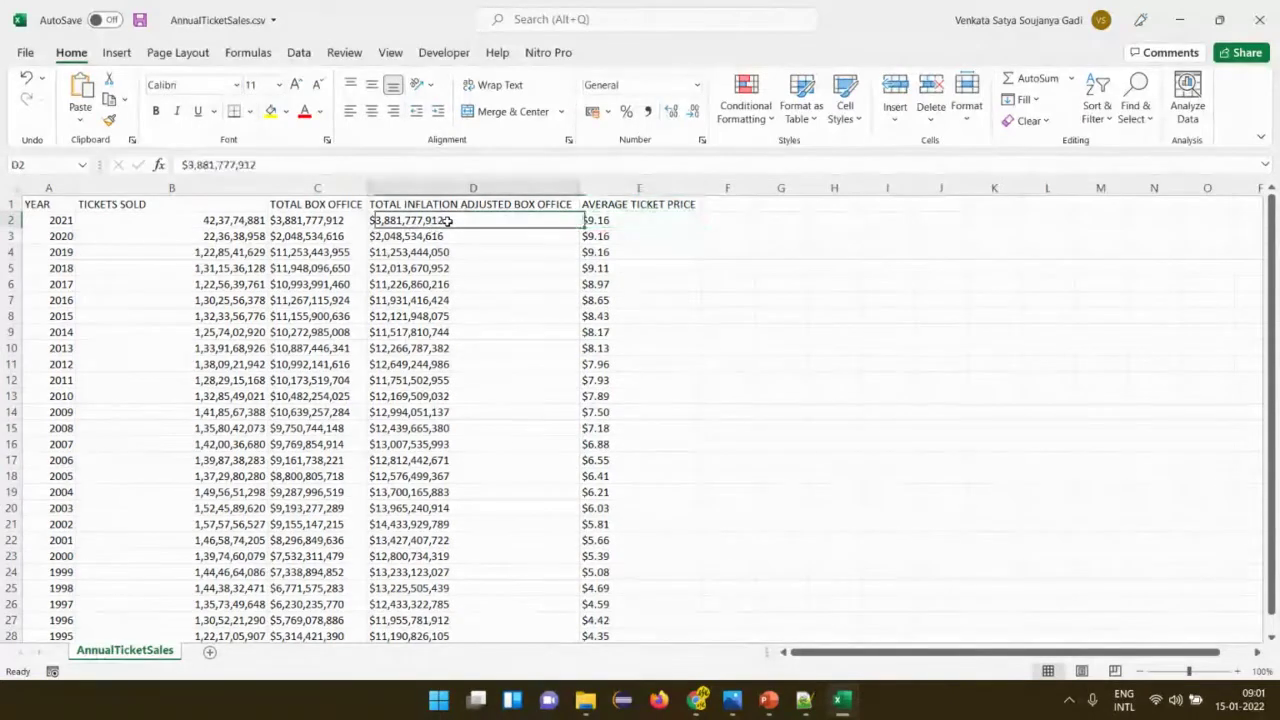
{"action": "left_click", "coordinate": [255, 221]}
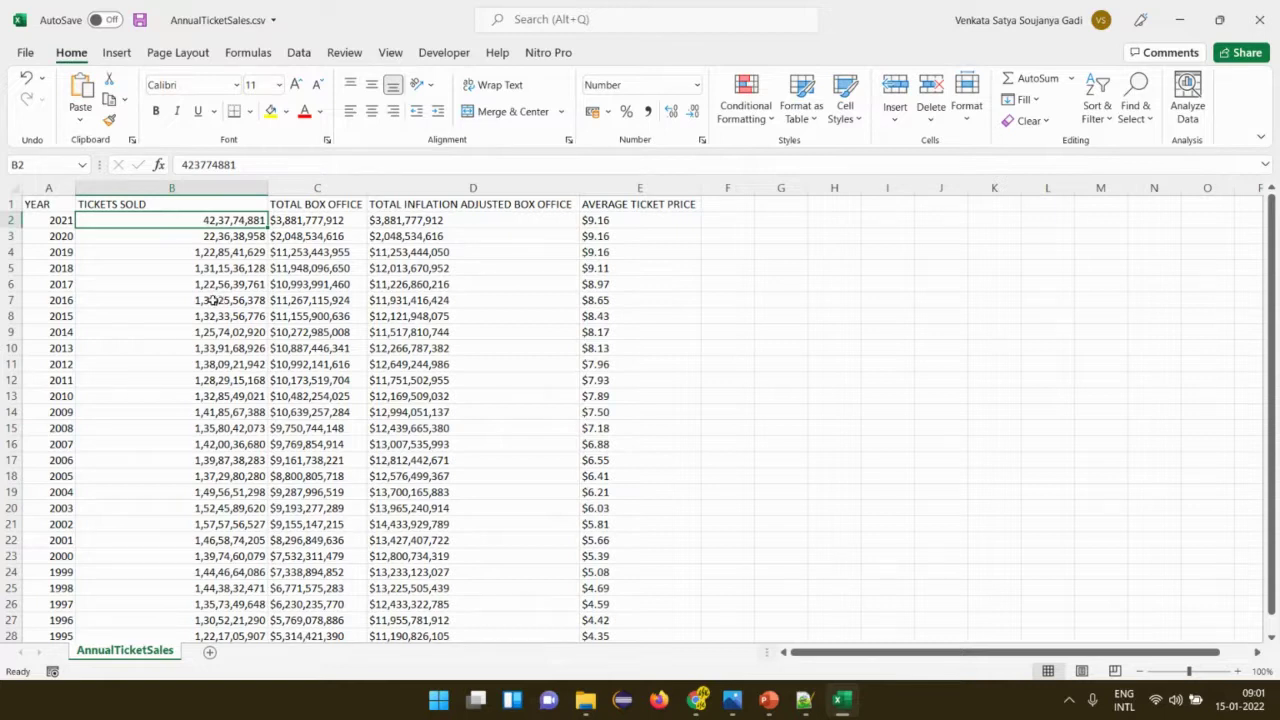
{"action": "key", "text": "Left"}
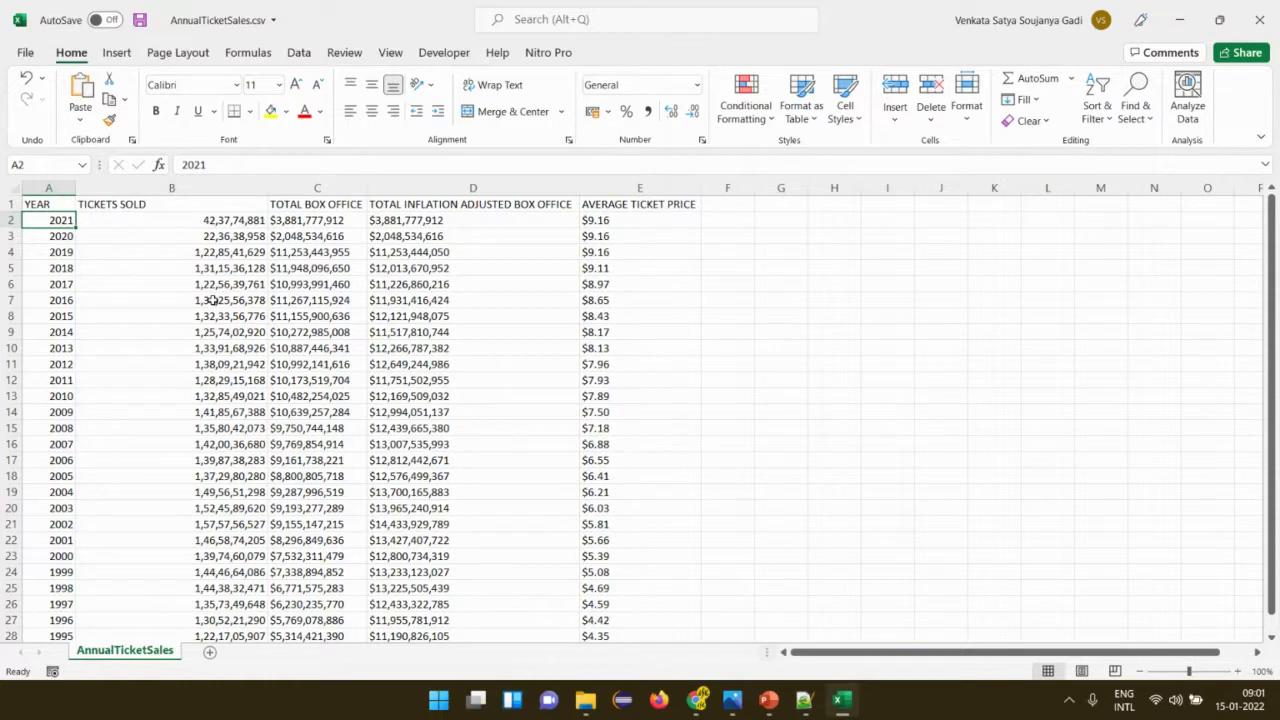
{"action": "key", "text": "ctrl+shift+Down"}
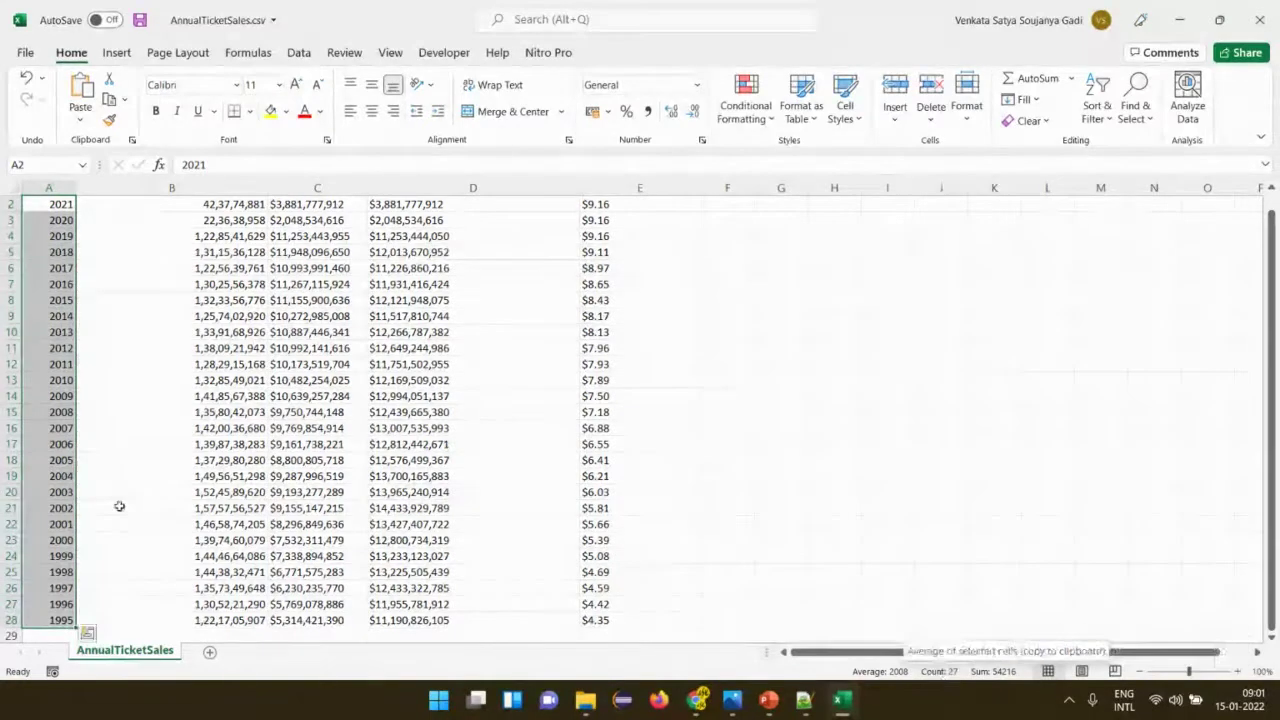
{"action": "scroll", "coordinate": [97, 491], "scroll_direction": "up", "scroll_amount": 1}
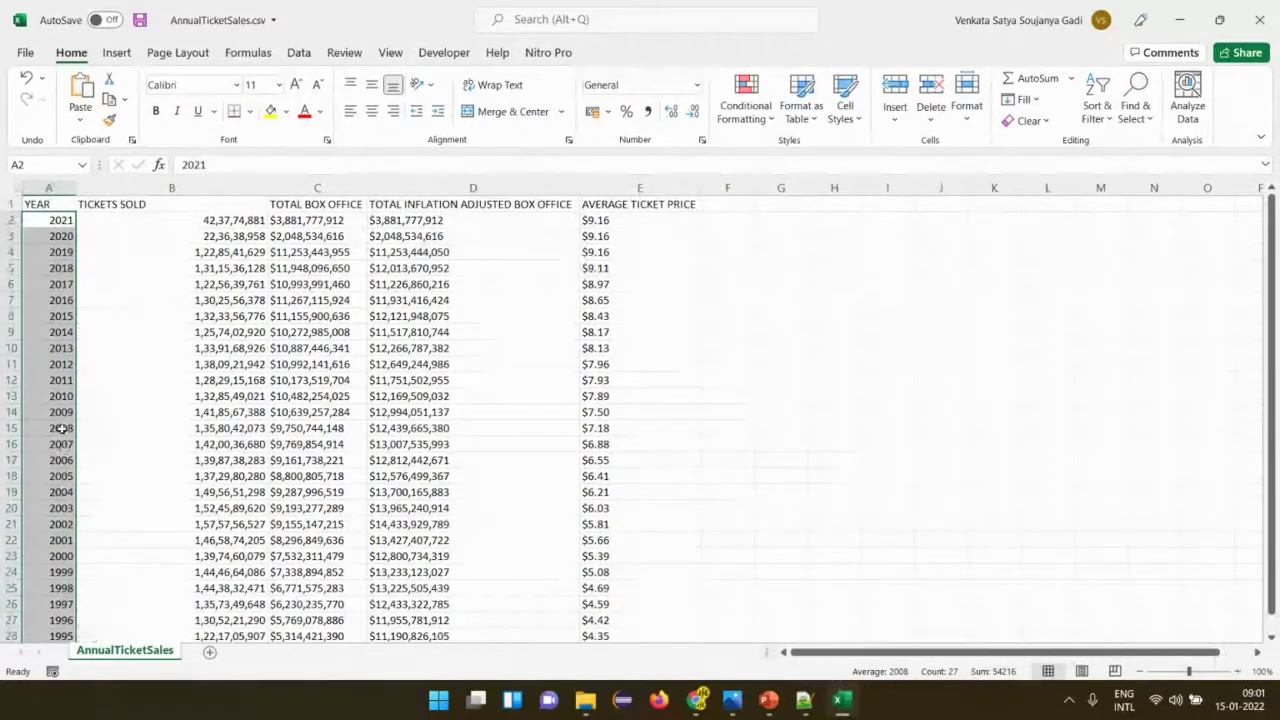
{"action": "scroll", "coordinate": [62, 450], "scroll_direction": "down", "scroll_amount": 1}
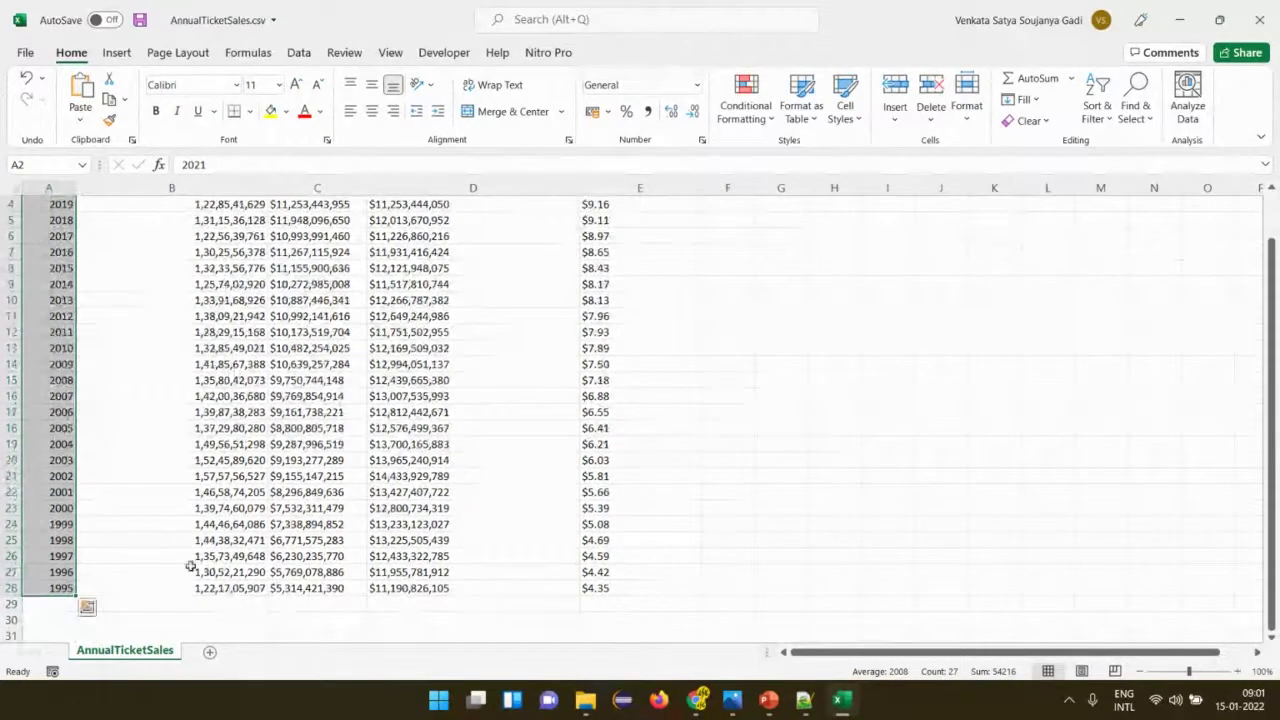
Copy the 1995 TICKETS SOLD value from B28 and paste it below "Data source" in the Notepad++ notes.
{"action": "left_click", "coordinate": [223, 589]}
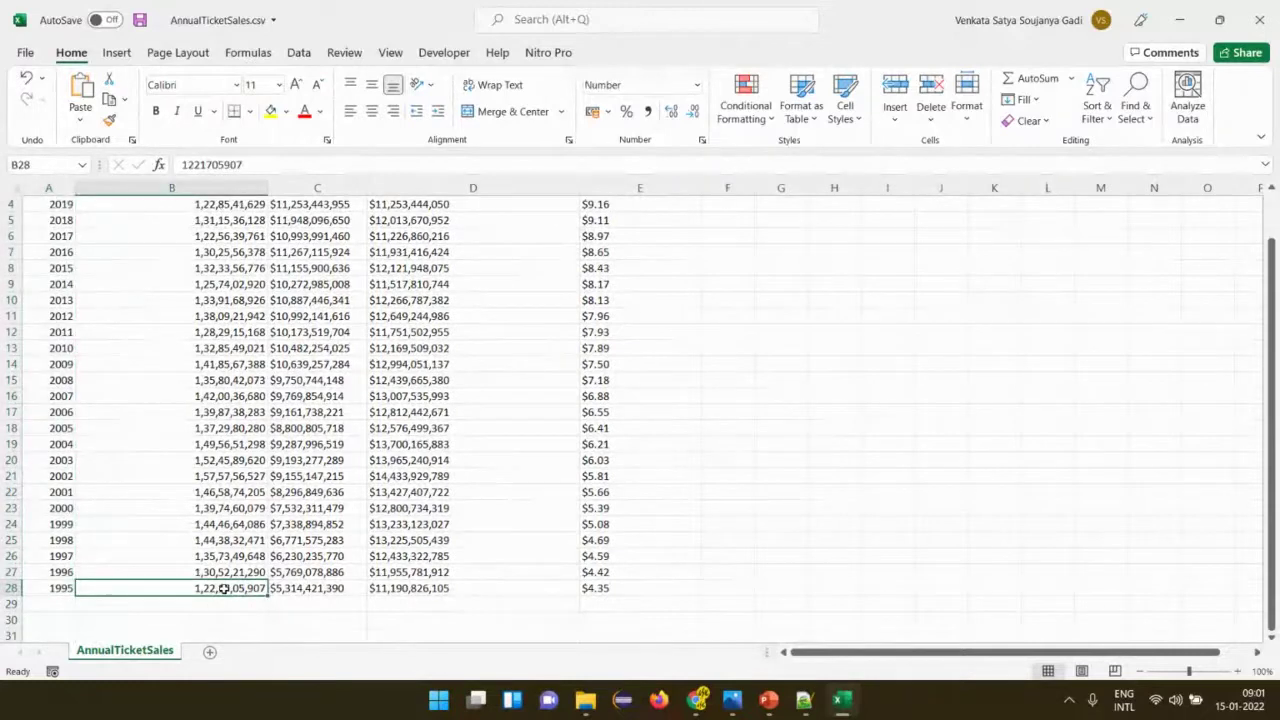
{"action": "scroll", "coordinate": [223, 589], "scroll_direction": "up", "scroll_amount": 1}
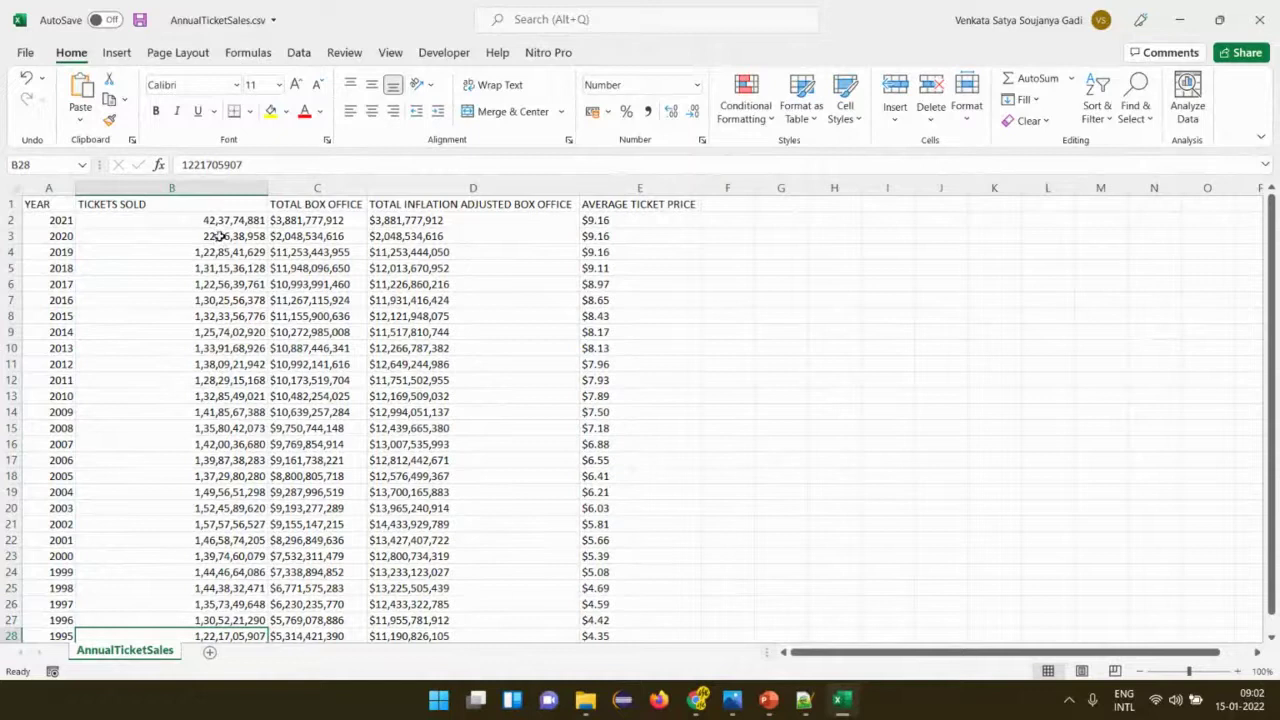
{"action": "scroll", "coordinate": [218, 236], "scroll_direction": "down", "scroll_amount": 3}
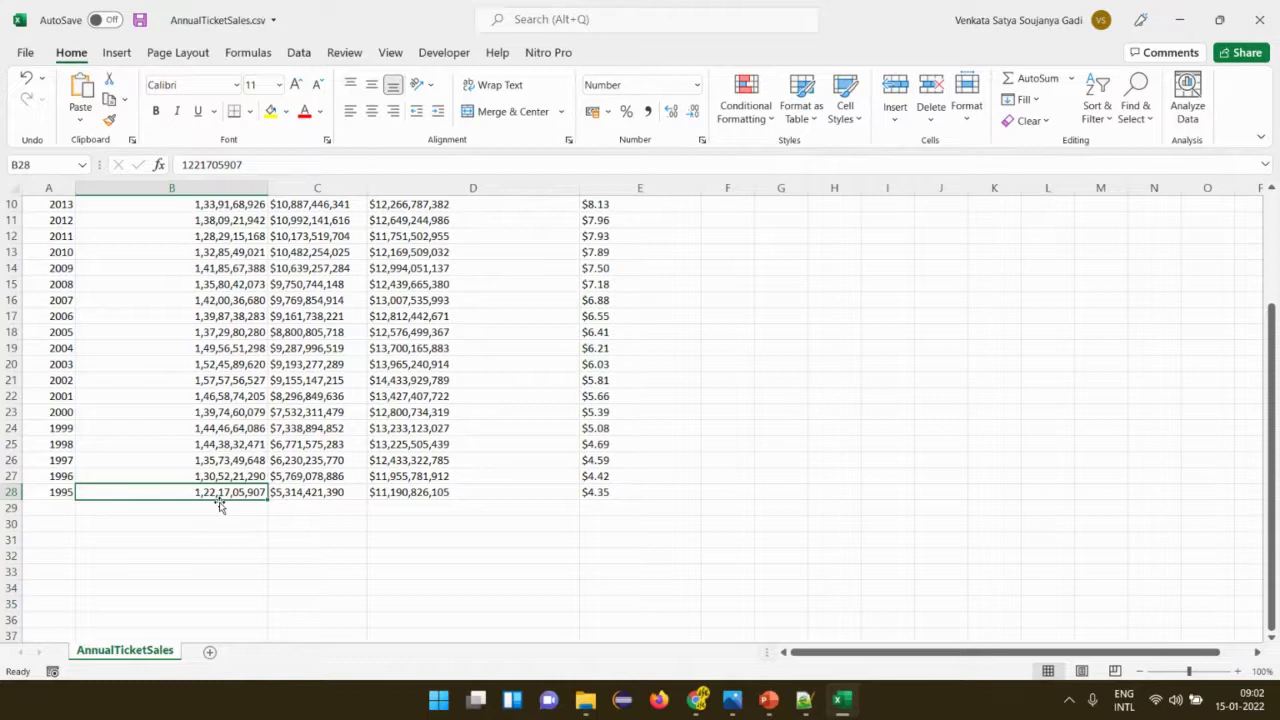
{"action": "key", "text": "ctrl+c"}
{"action": "key", "text": "alt+Tab"}
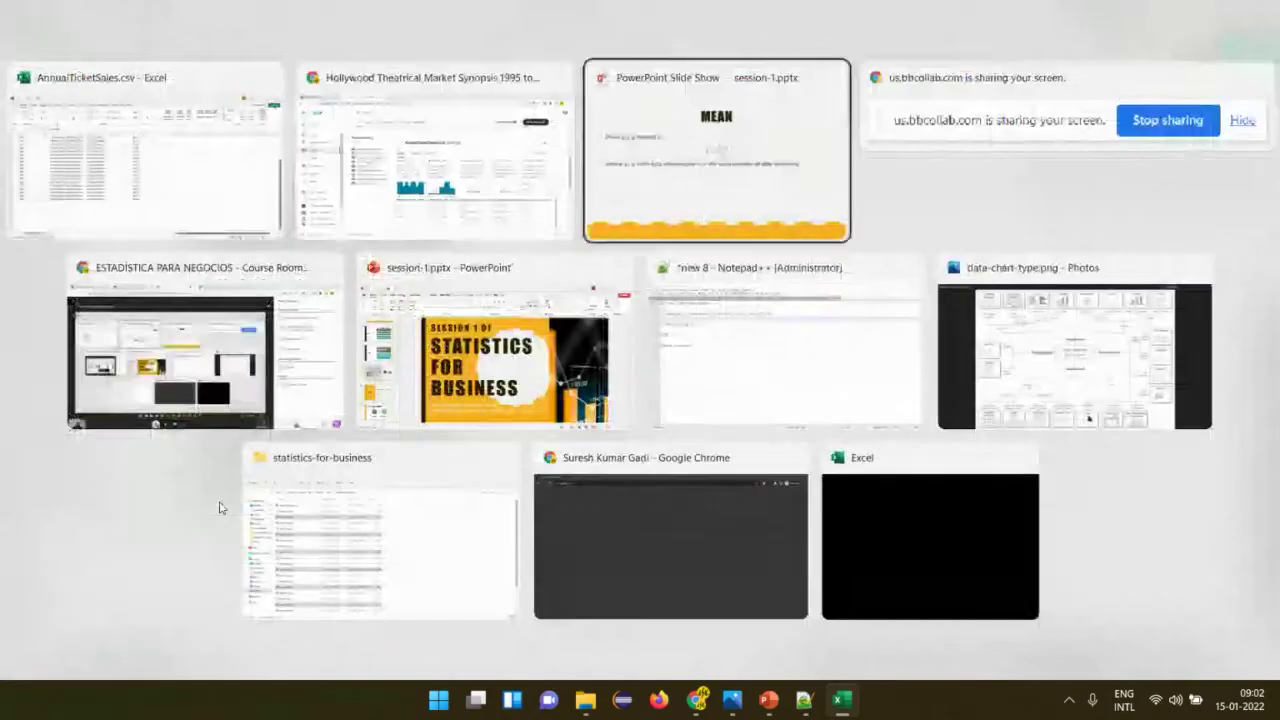
{"action": "key", "text": "alt+Tab"}
{"action": "key", "text": "alt+Tab"}
{"action": "key", "text": "alt+Tab"}
{"action": "key", "text": "alt+Tab"}
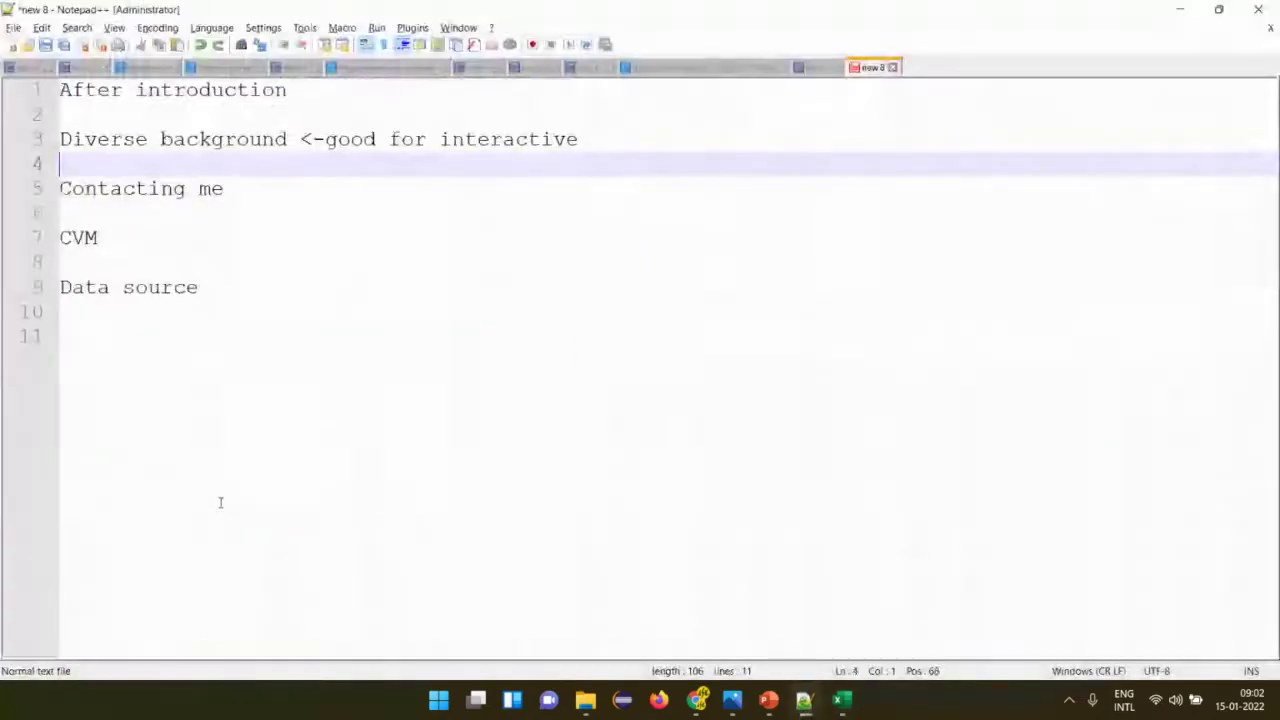
{"action": "key", "text": "Down"}
{"action": "key", "text": "Down"}
{"action": "key", "text": "Down"}
{"action": "key", "text": "Down"}
{"action": "key", "text": "Down"}
{"action": "key", "text": "Down"}
{"action": "key", "text": "Down"}
{"action": "key", "text": "ctrl+v"}
{"action": "key", "text": "Left"}
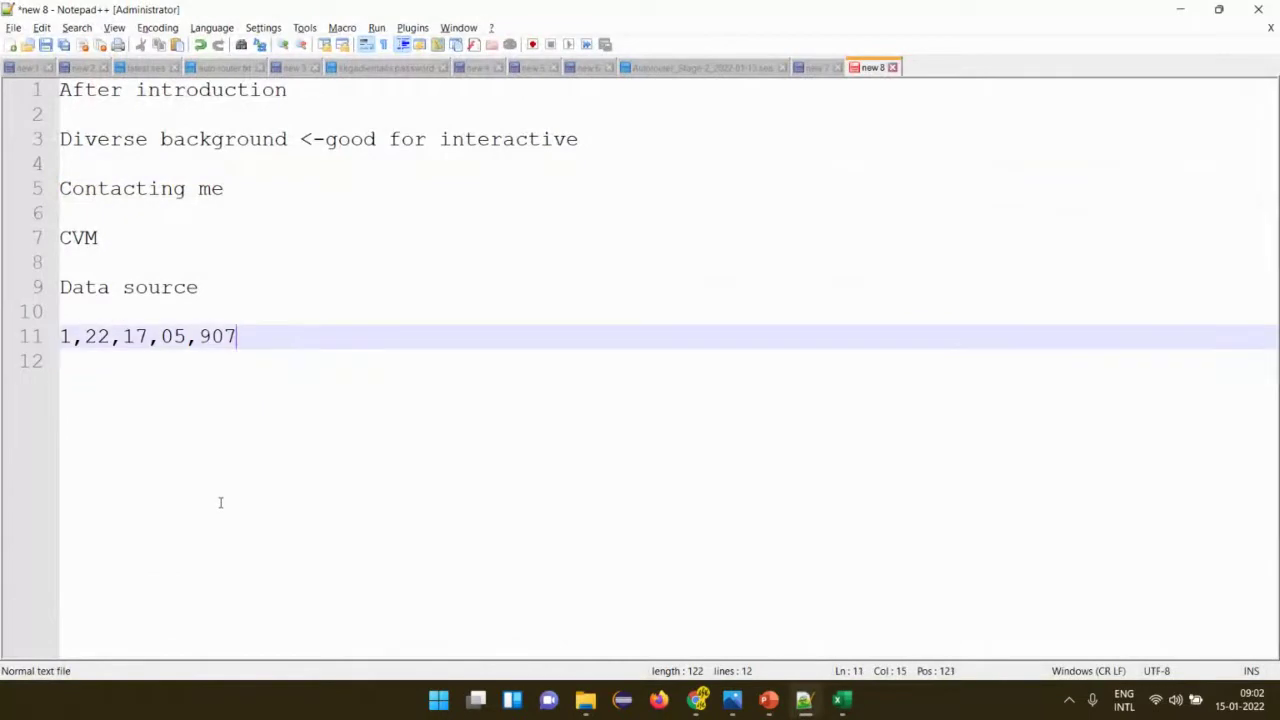
{"action": "key", "text": "Left"}
{"action": "key", "text": "Left"}
{"action": "key", "text": "Left"}
{"action": "key", "text": "BackSpace"}
{"action": "key", "text": "Left"}
{"action": "key", "text": "Left"}
{"action": "key", "text": "BackSpace"}
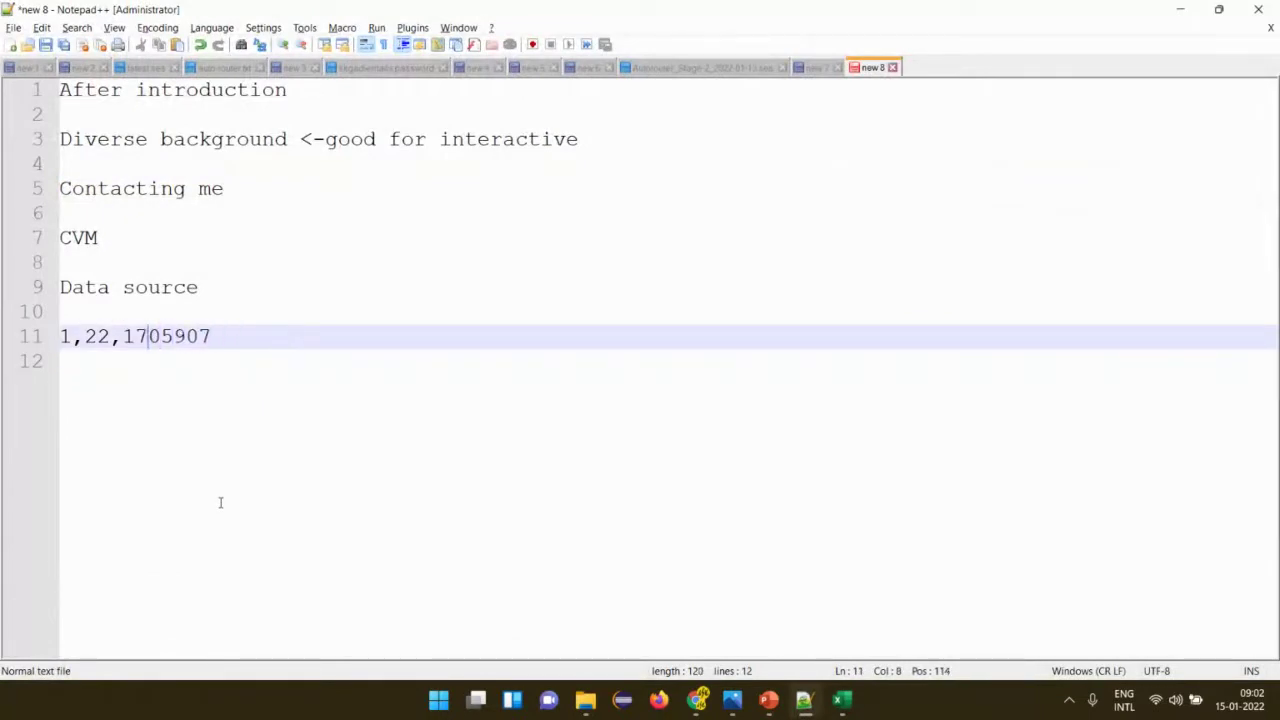
{"action": "key", "text": "Left"}
{"action": "key", "text": "Left"}
{"action": "key", "text": "BackSpace"}
{"action": "key", "text": "Left"}
{"action": "key", "text": "Left"}
{"action": "key", "text": "Left"}
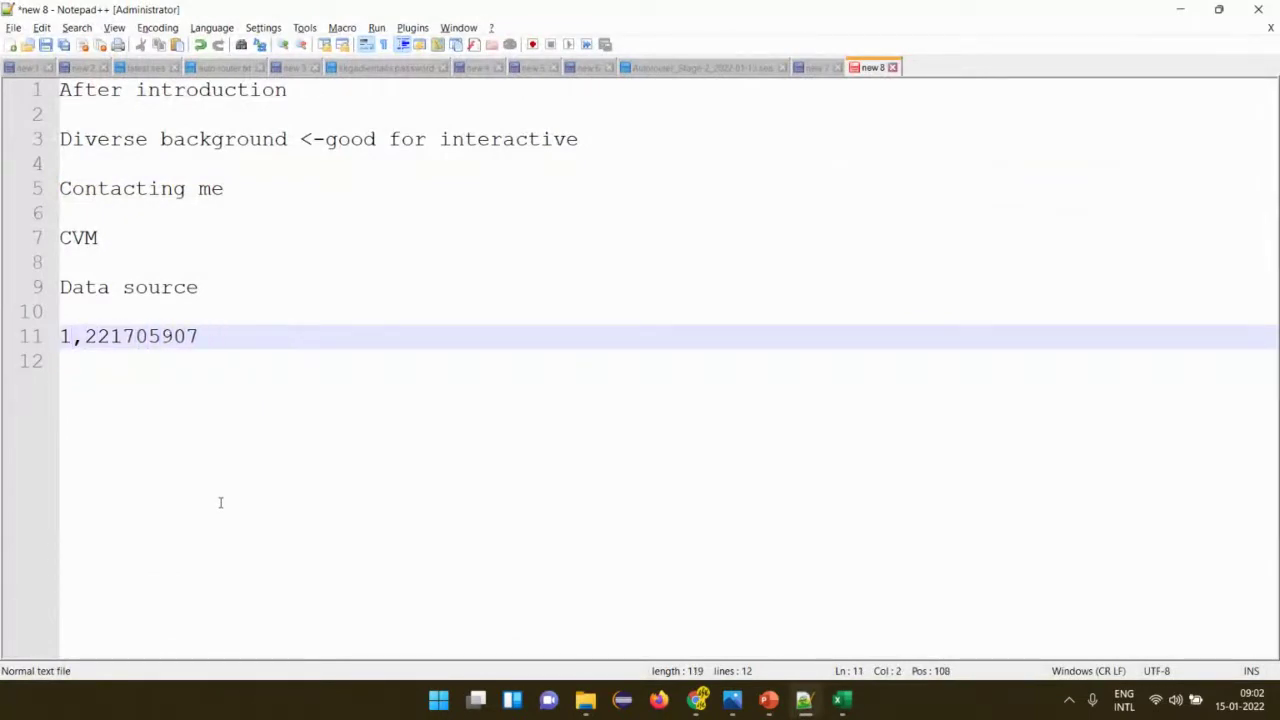
{"action": "key", "text": "Delete"}
Insert thousands separators into the number so it reads 1,221,705,907.
{"action": "key", "text": "Right"}
{"action": "key", "text": "Right"}
{"action": "key", "text": "Right"}
{"action": "key", "text": "Right"}
{"action": "key", "text": "Right"}
{"action": "key", "text": "Right"}
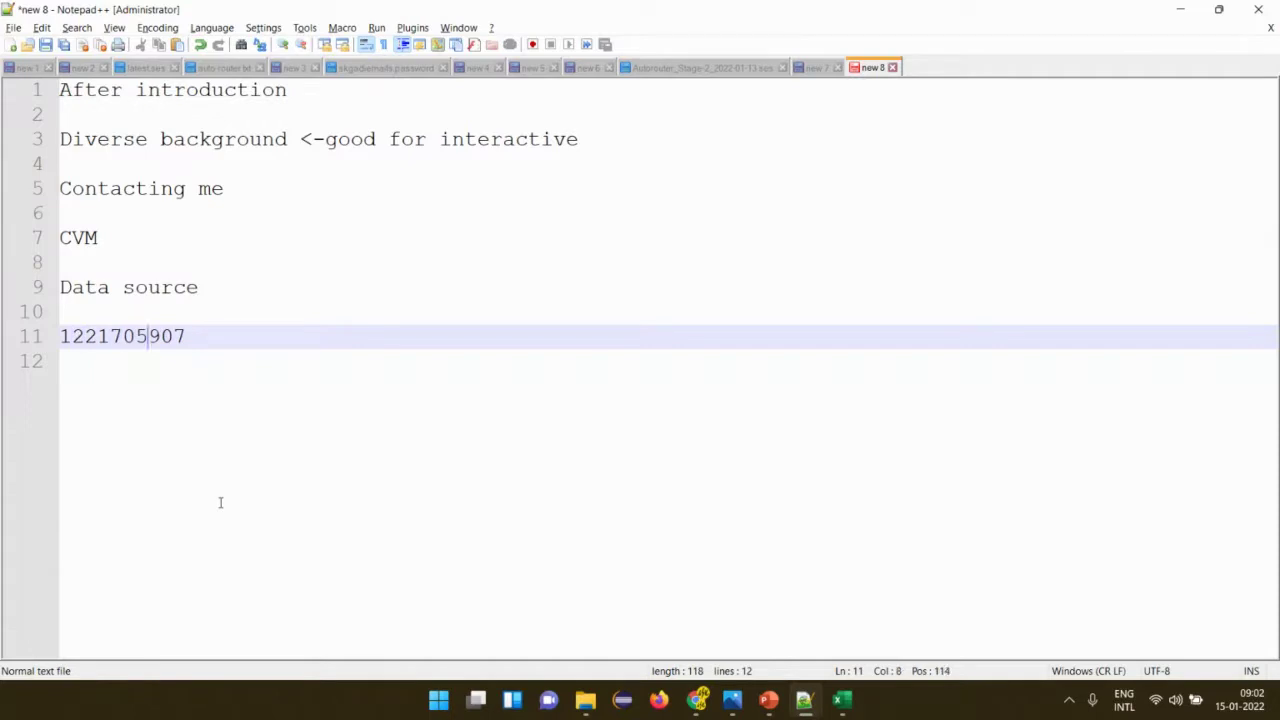
{"action": "type", "text": ","}
{"action": "key", "text": "Left"}
{"action": "key", "text": "Left"}
{"action": "key", "text": "Left"}
{"action": "key", "text": "Left"}
{"action": "type", "text": ","}
{"action": "key", "text": "Left"}
{"action": "key", "text": "Left"}
{"action": "key", "text": "Left"}
{"action": "key", "text": "Left"}
{"action": "type", "text": ","}
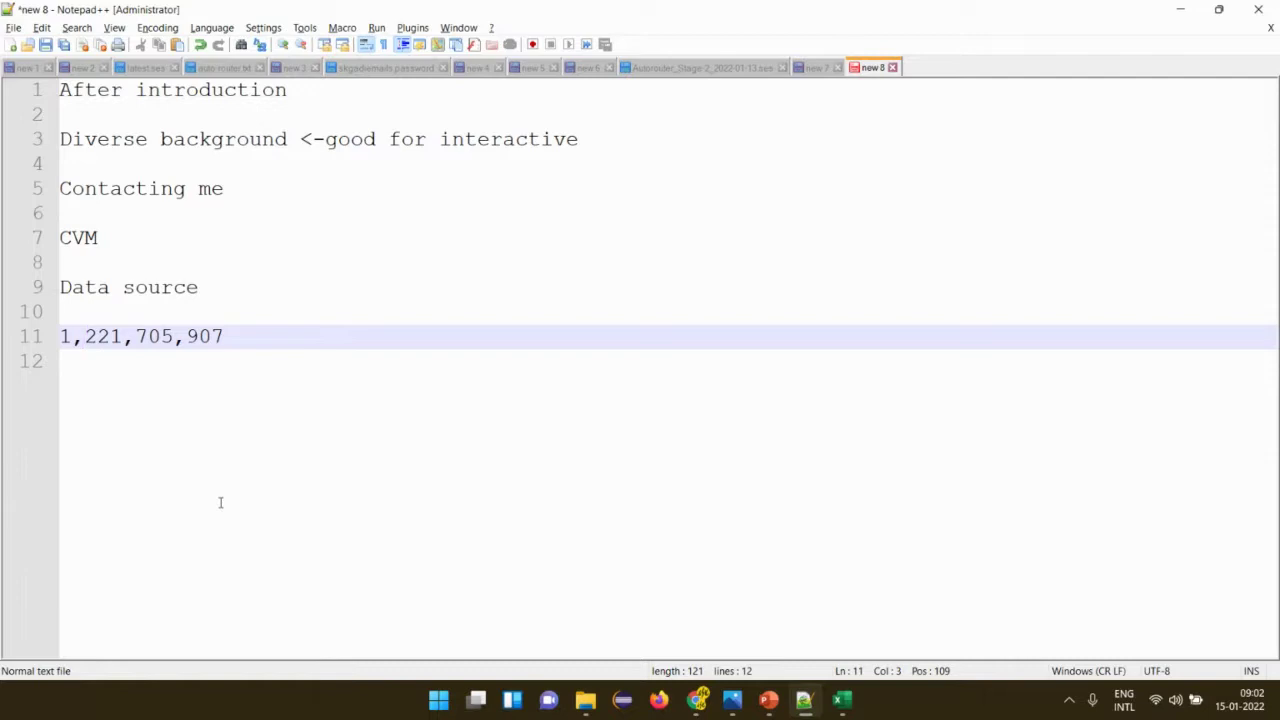
Switch back to Excel and select the YEAR values from 2021 down to 1995 in A2:A28.
{"action": "key", "text": "alt+Tab"}
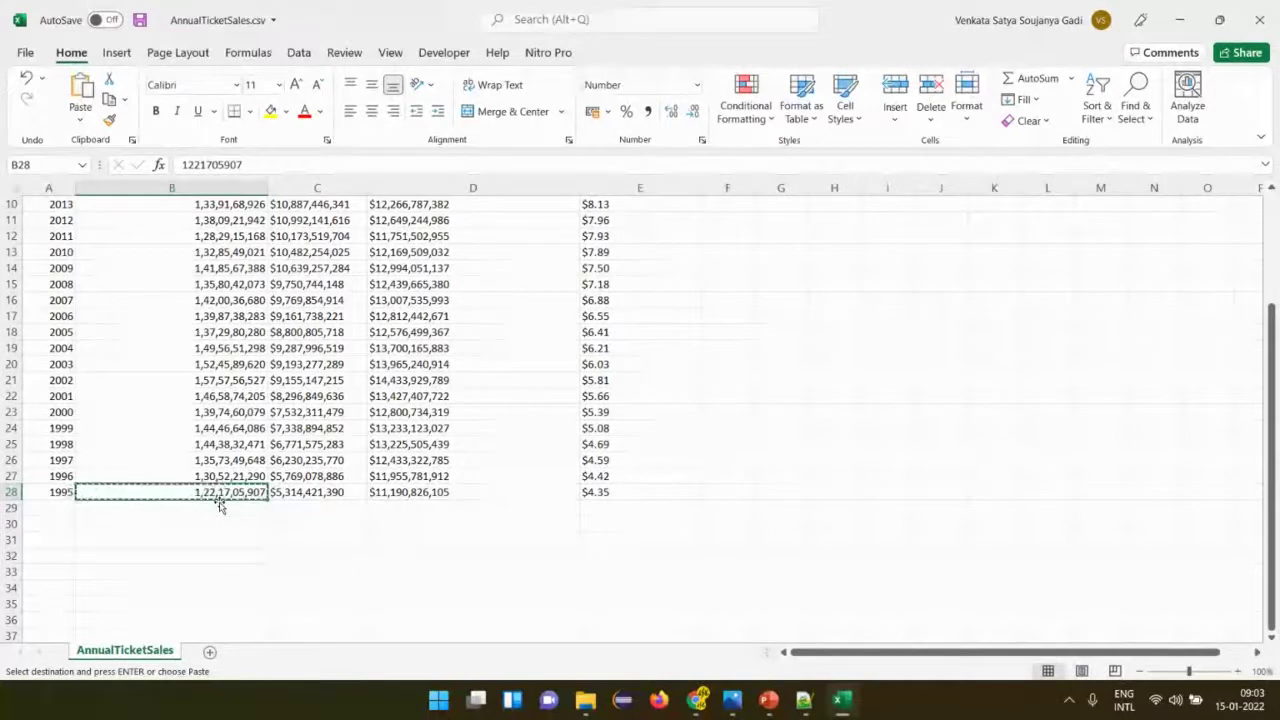
{"action": "key", "text": "ctrl+Up"}
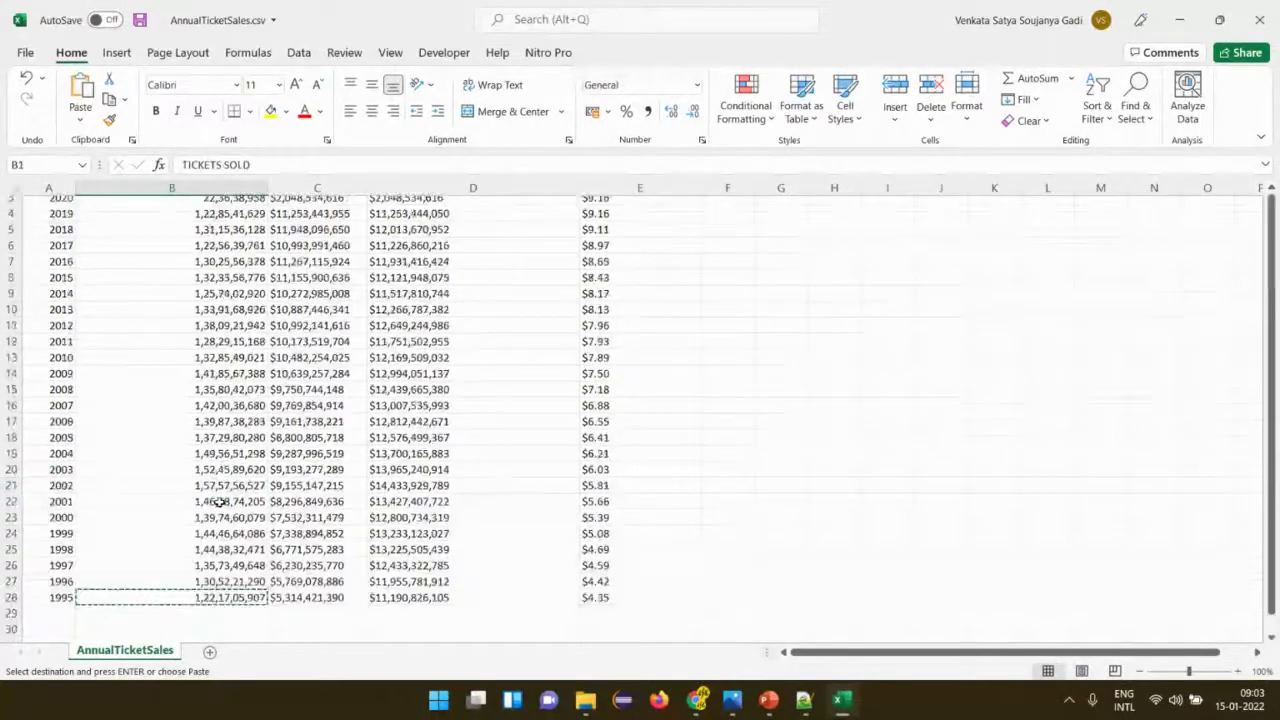
{"action": "key", "text": "Down"}
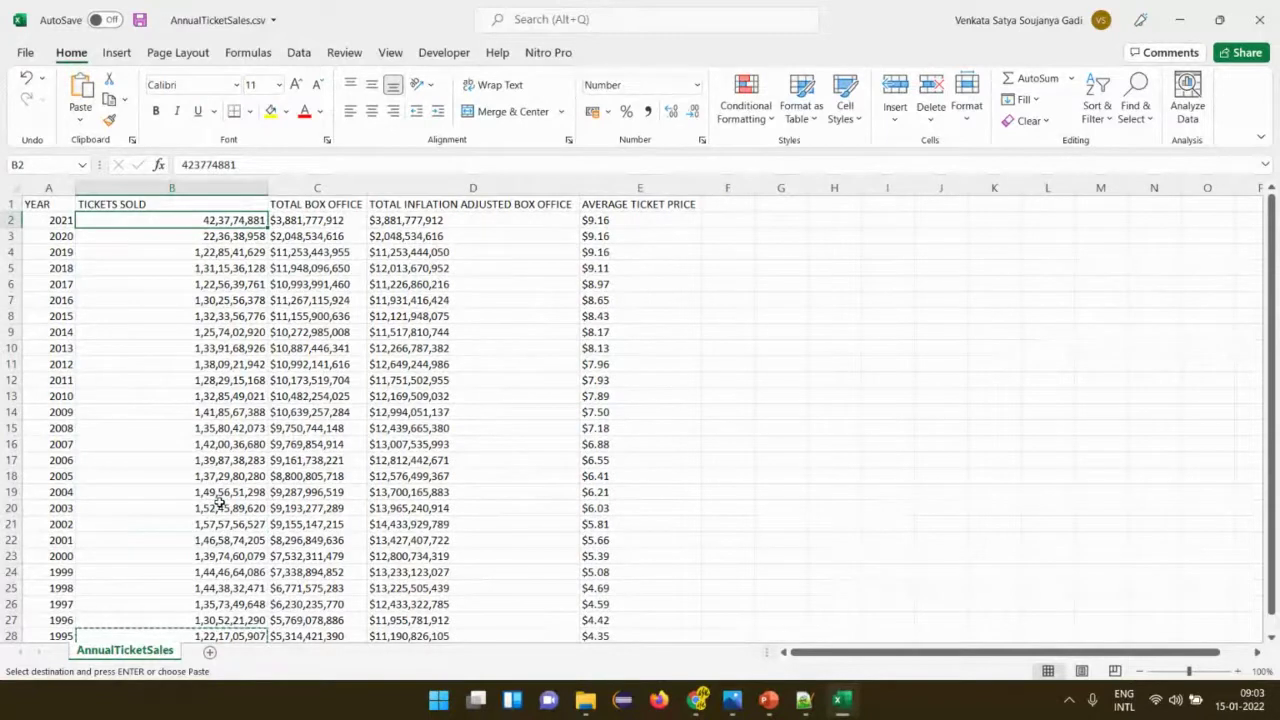
{"action": "key", "text": "Left"}
{"action": "key", "text": "ctrl+shift+Down"}
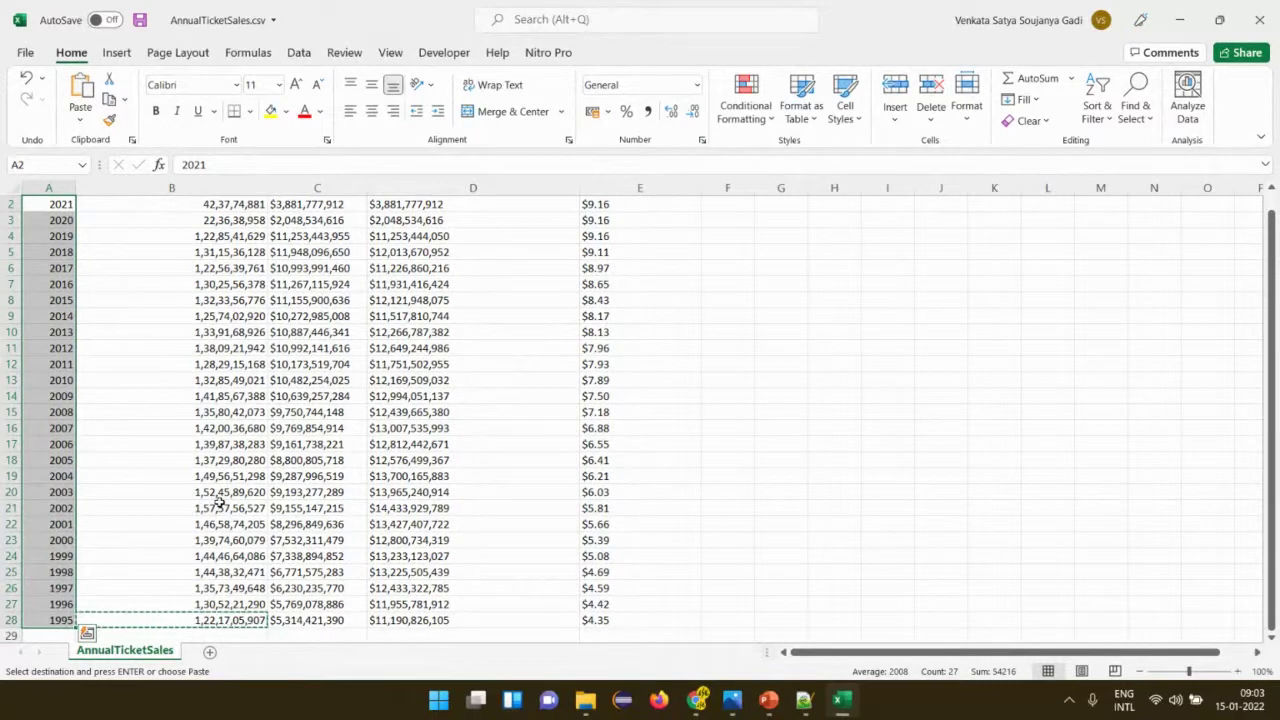
Label cell H2 with "SUMA", beside the ticket sales table.
{"action": "key", "text": "Up"}
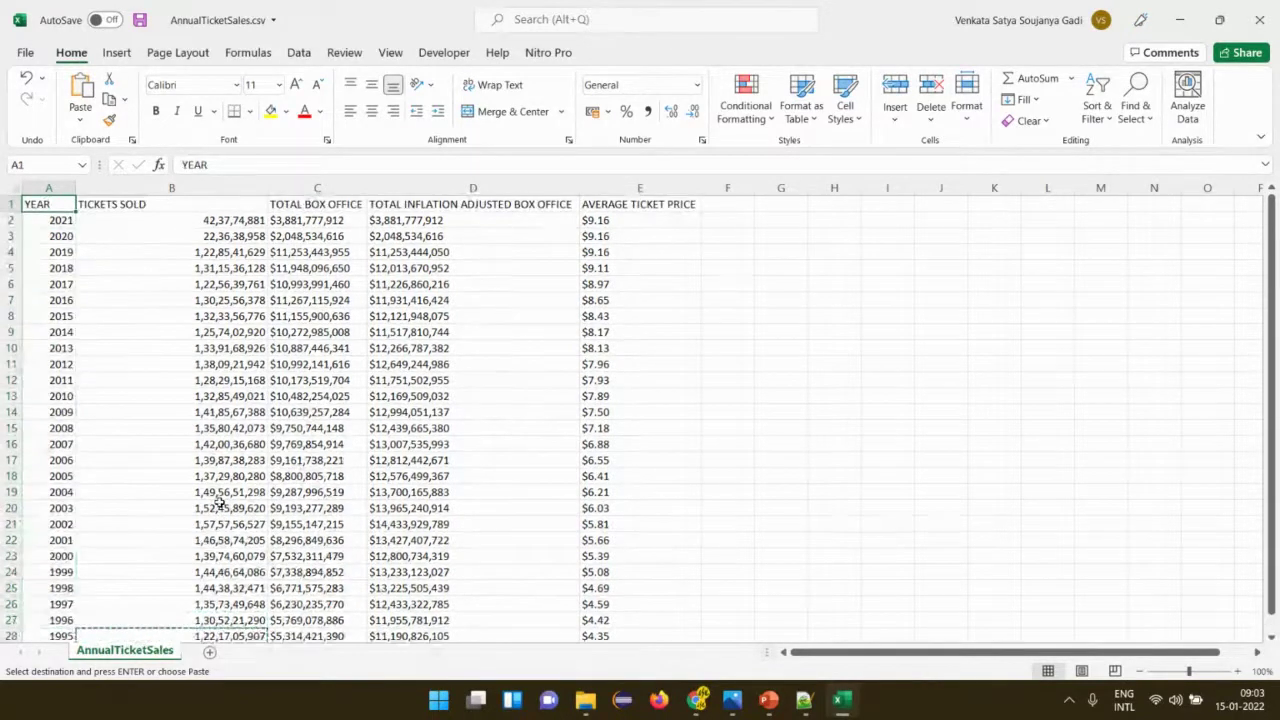
{"action": "key", "text": "Right"}
{"action": "key", "text": "Right"}
{"action": "key", "text": "Right"}
{"action": "key", "text": "Right"}
{"action": "key", "text": "Right"}
{"action": "key", "text": "Right"}
{"action": "key", "text": "Right"}
{"action": "key", "text": "Down"}
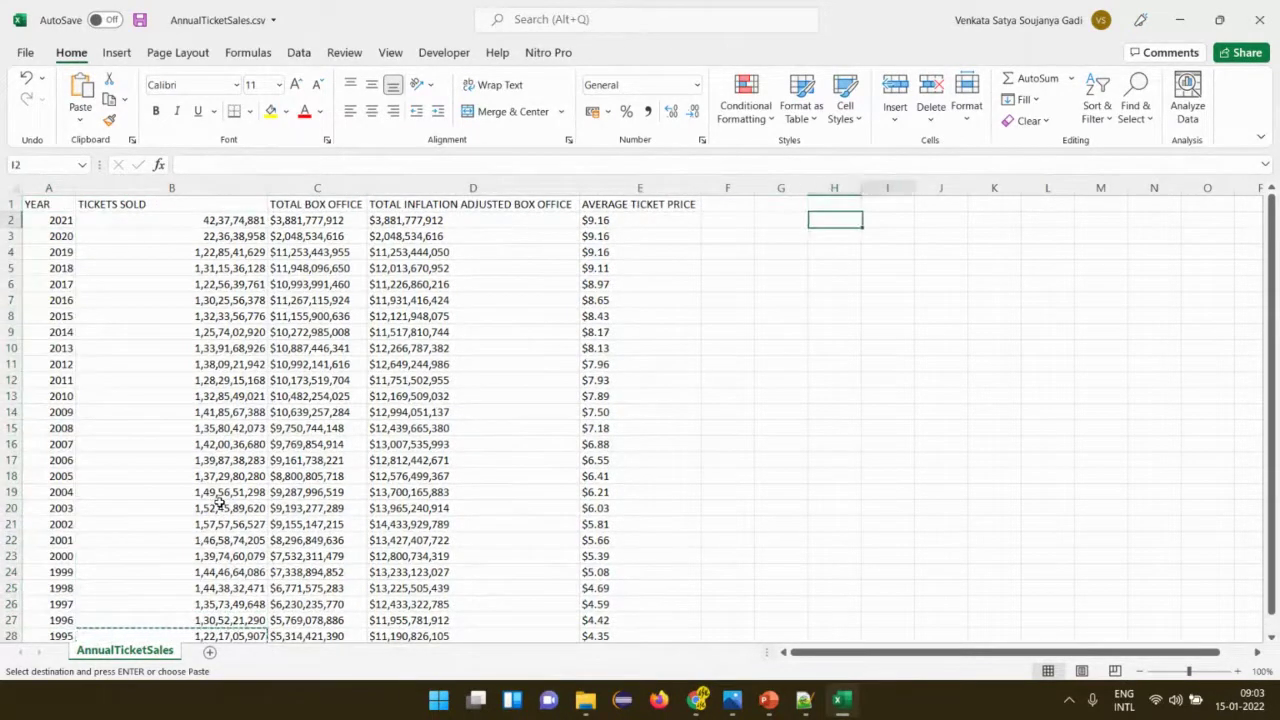
{"action": "key", "text": "Right"}
{"action": "key", "text": "Left"}
{"action": "type", "text": "SUMA"}
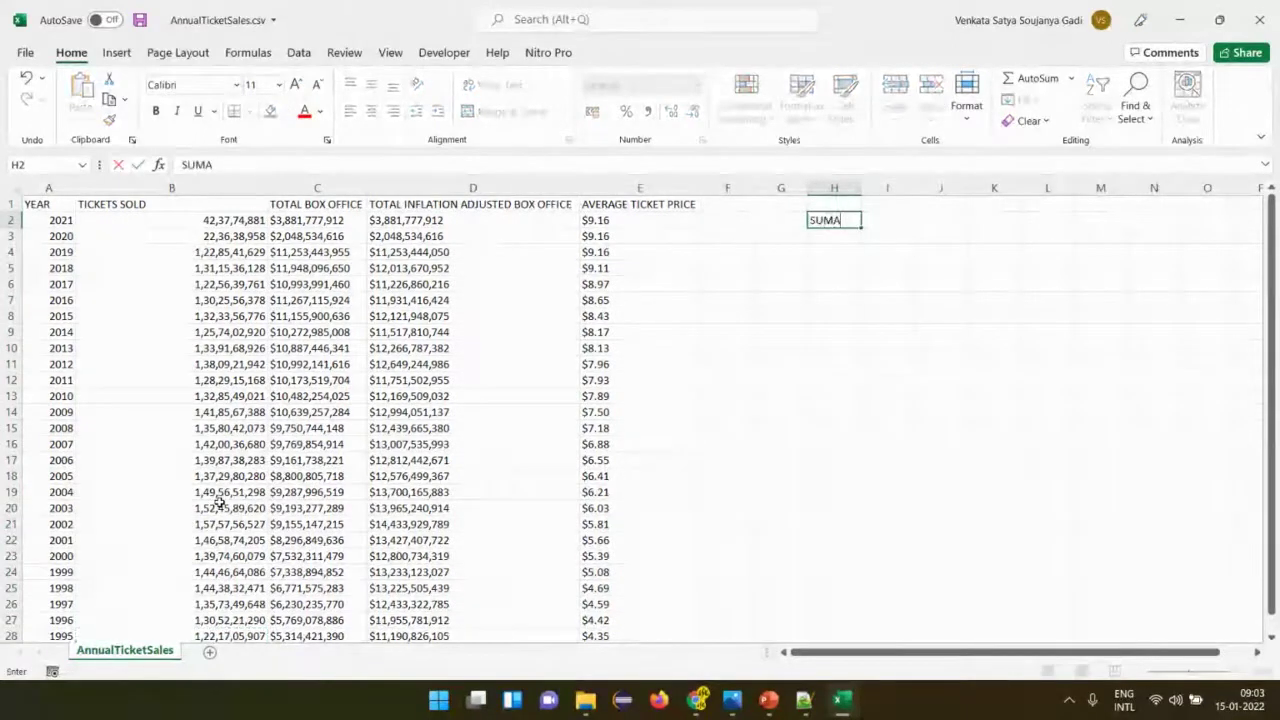
{"action": "key", "text": "Tab"}
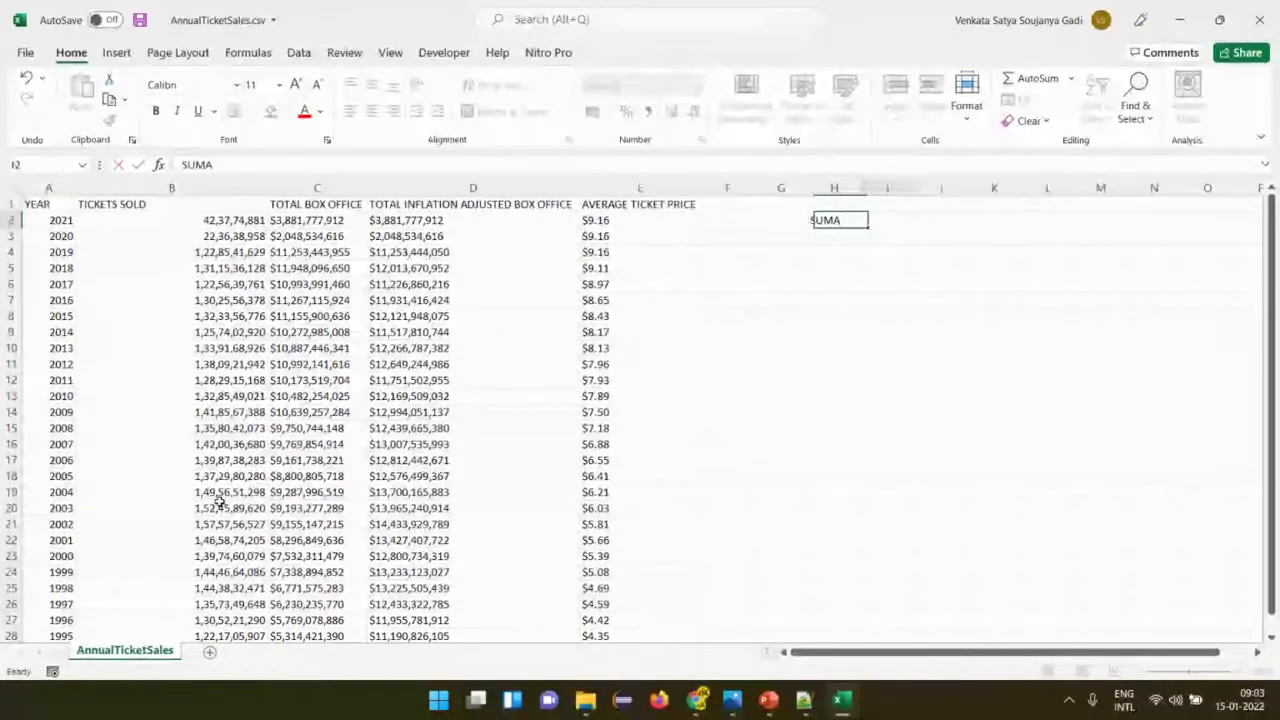
Total all TICKETS SOLD values in cell I2 with the formula =SUM(B2:B28).
{"action": "type", "text": "="}
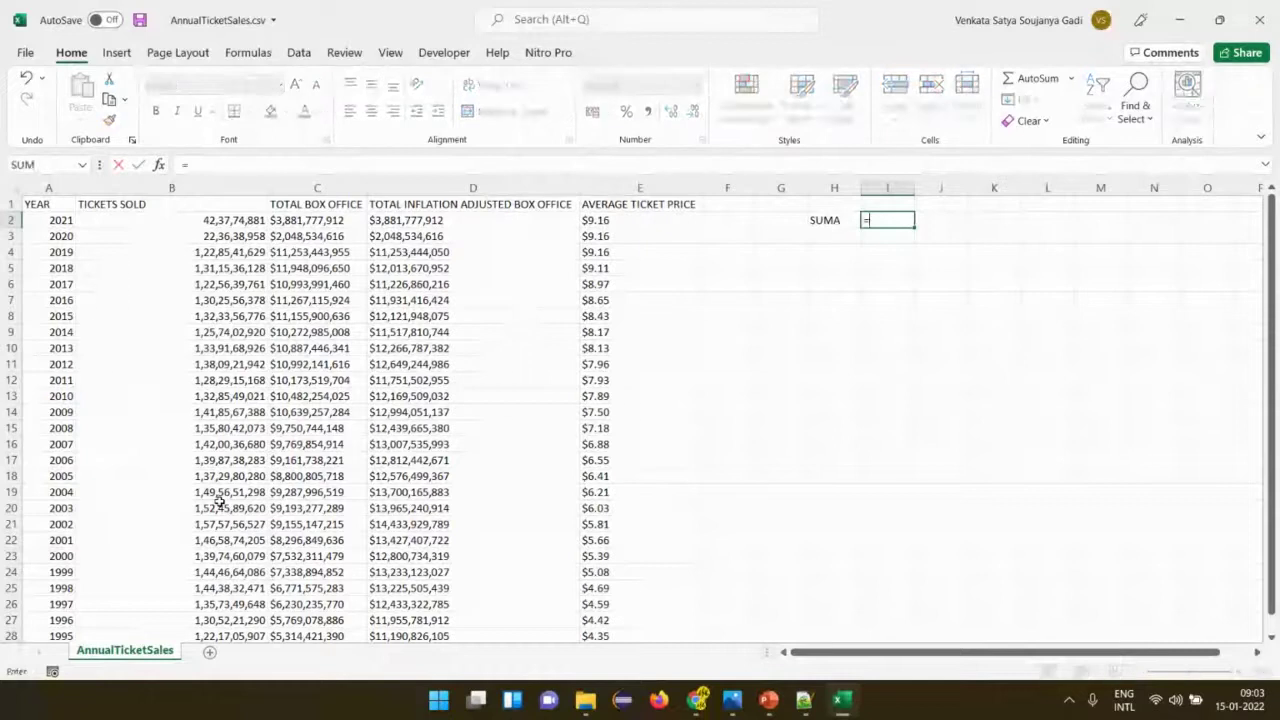
{"action": "type", "text": "sum"}
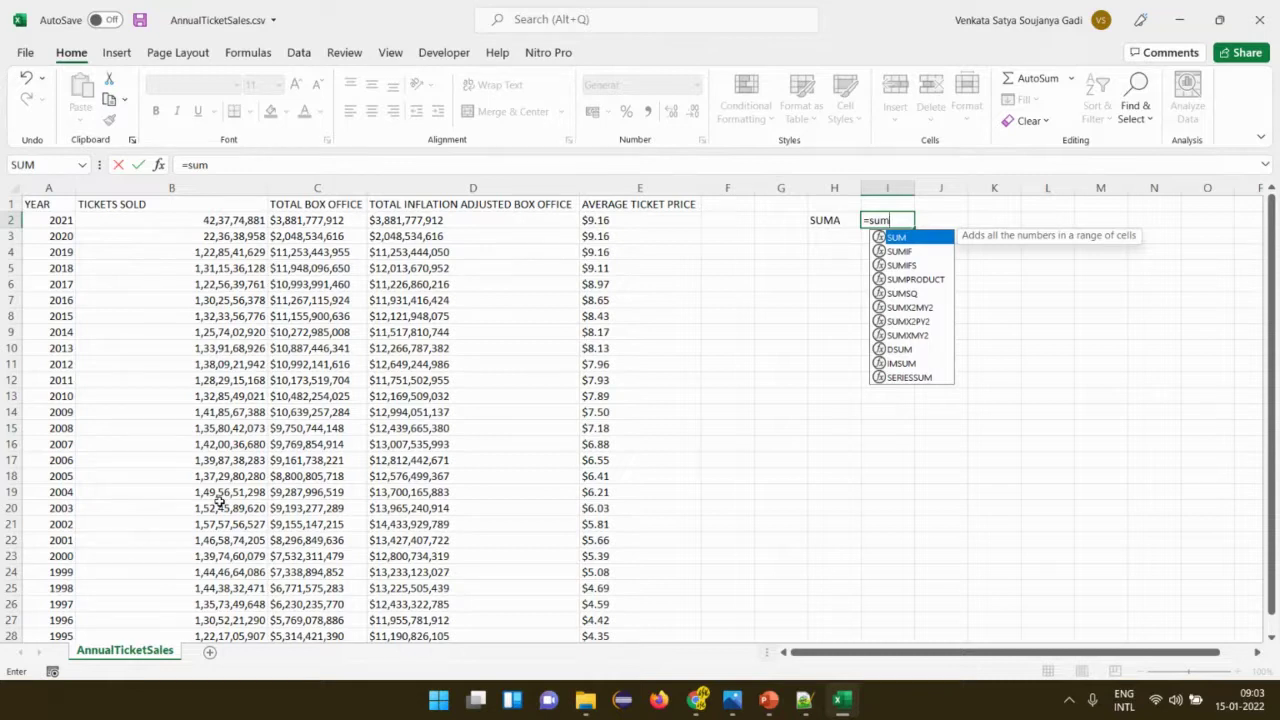
{"action": "key", "text": "Tab"}
{"action": "key", "text": "Left"}
{"action": "key", "text": "Left"}
{"action": "key", "text": "Left"}
{"action": "key", "text": "Left"}
{"action": "key", "text": "Left"}
{"action": "key", "text": "Left"}
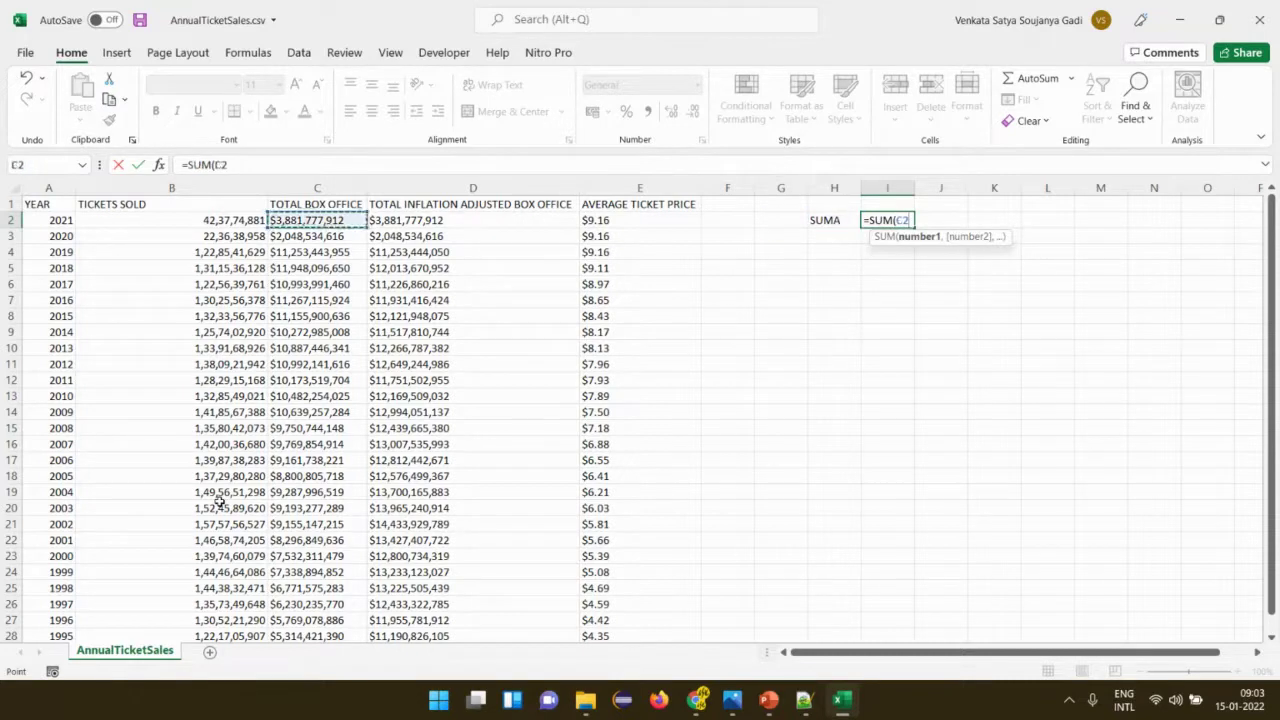
{"action": "key", "text": "Left"}
{"action": "key", "text": "shift+Down"}
{"action": "key", "text": "shift+Down"}
{"action": "key", "text": "shift+Down"}
{"action": "key", "text": "shift+Down"}
{"action": "key", "text": "shift+Down"}
{"action": "key", "text": "shift+Down"}
{"action": "key", "text": "shift+Down"}
{"action": "key", "text": "shift+Down"}
{"action": "key", "text": "shift+Down"}
{"action": "key", "text": "shift+Down"}
{"action": "key", "text": "shift+Down"}
{"action": "key", "text": "shift+Down"}
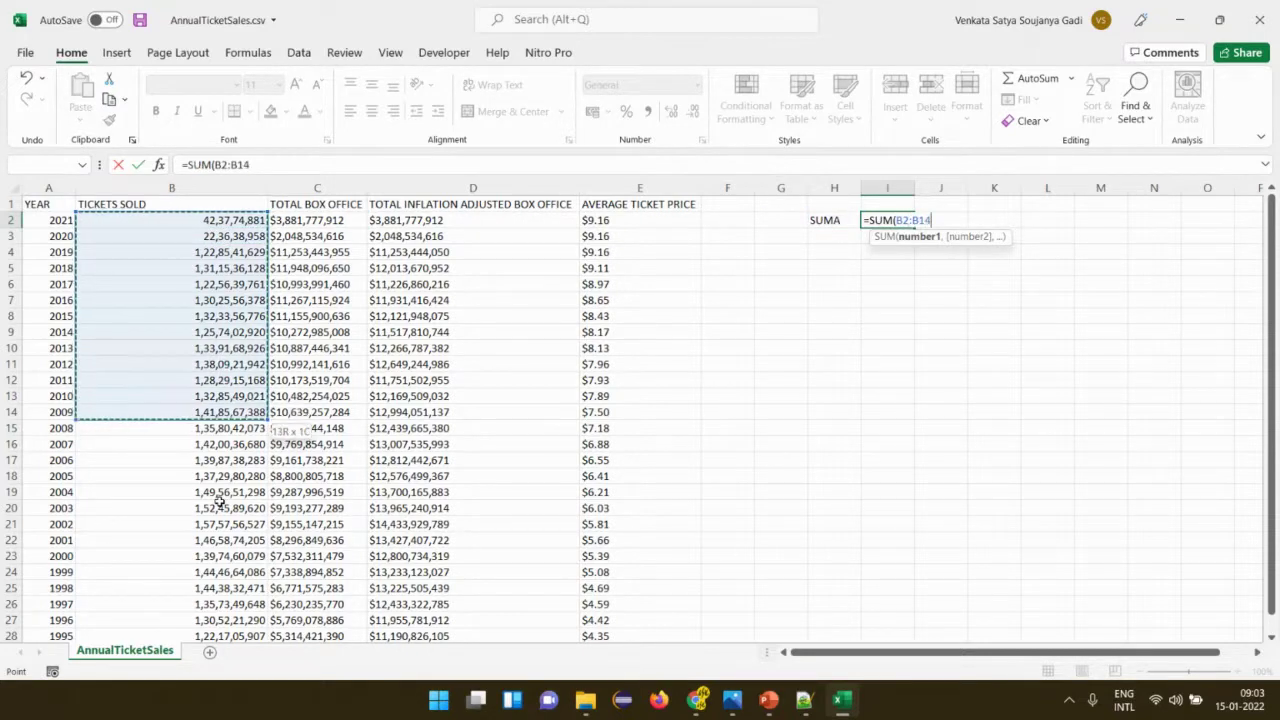
{"action": "key", "text": "shift+Down"}
{"action": "key", "text": "shift+Down"}
{"action": "key", "text": "shift+Down"}
{"action": "key", "text": "shift+Down"}
{"action": "key", "text": "shift+Down"}
{"action": "key", "text": "shift+Down"}
{"action": "key", "text": "shift+Down"}
{"action": "key", "text": "shift+Down"}
{"action": "key", "text": "shift+Down"}
{"action": "key", "text": "shift+Down"}
{"action": "key", "text": "shift+Down"}
{"action": "key", "text": "shift+Down"}
{"action": "key", "text": "shift+Down"}
{"action": "key", "text": "shift+Down"}
{"action": "key", "text": "shift+Down"}
{"action": "key", "text": "shift+Down"}
{"action": "key", "text": "shift+Down"}
{"action": "key", "text": "shift+Down"}
{"action": "key", "text": "shift+Down"}
{"action": "key", "text": "shift+Down"}
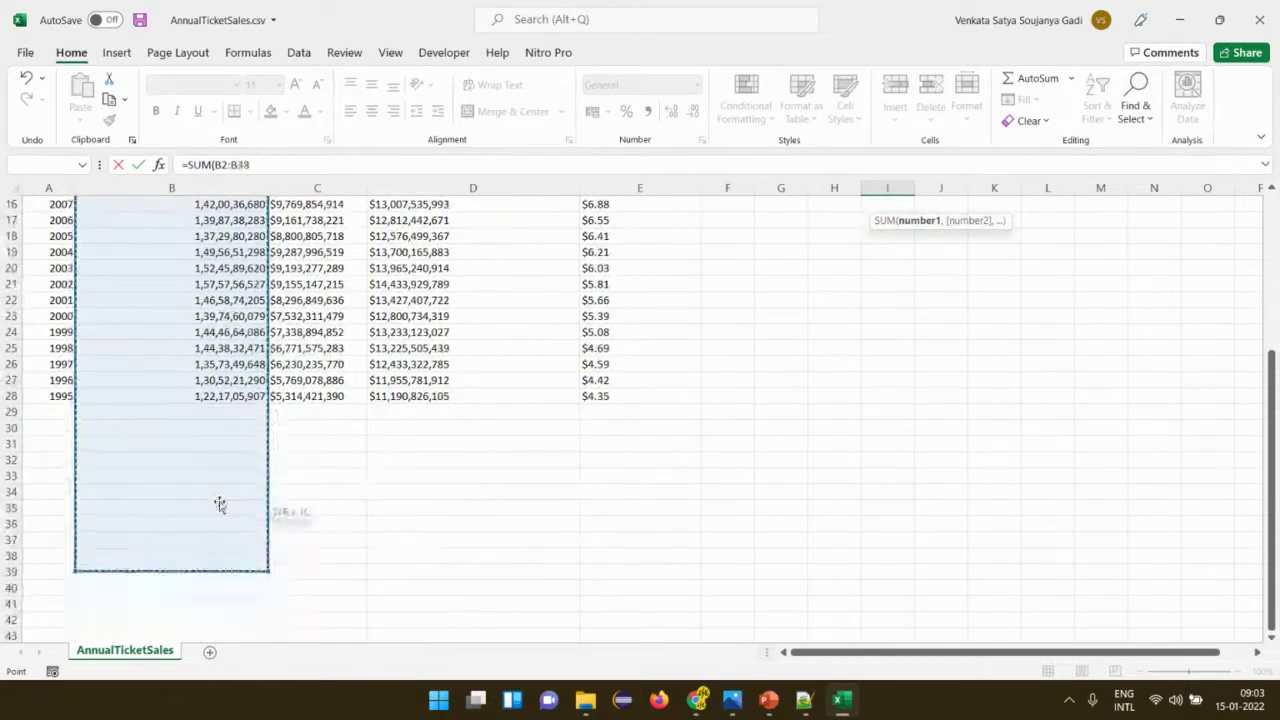
{"action": "key", "text": "shift+Up"}
{"action": "key", "text": "shift+Up"}
{"action": "key", "text": "shift+Up"}
{"action": "key", "text": "shift+Up"}
{"action": "key", "text": "shift+Up"}
{"action": "key", "text": "shift+Up"}
{"action": "key", "text": "shift+Up"}
{"action": "key", "text": "shift+Up"}
{"action": "key", "text": "shift+Up"}
{"action": "key", "text": "shift+Up"}
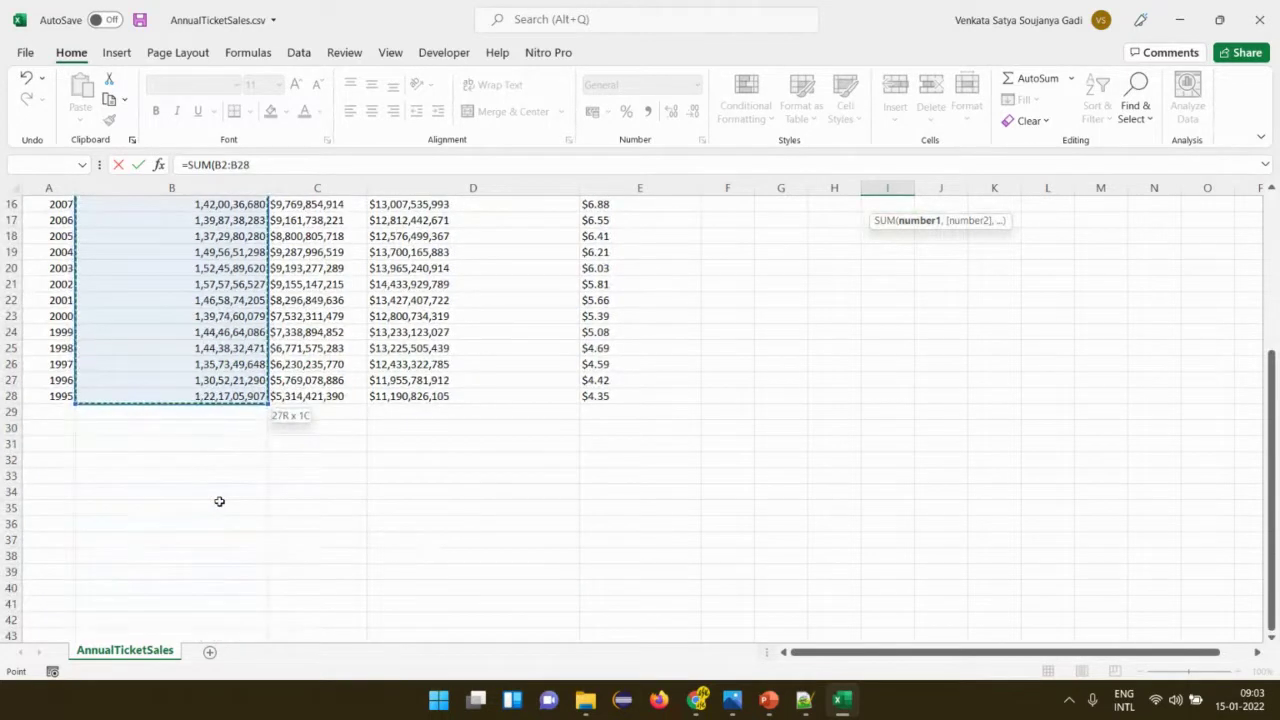
{"action": "key", "text": "Return"}
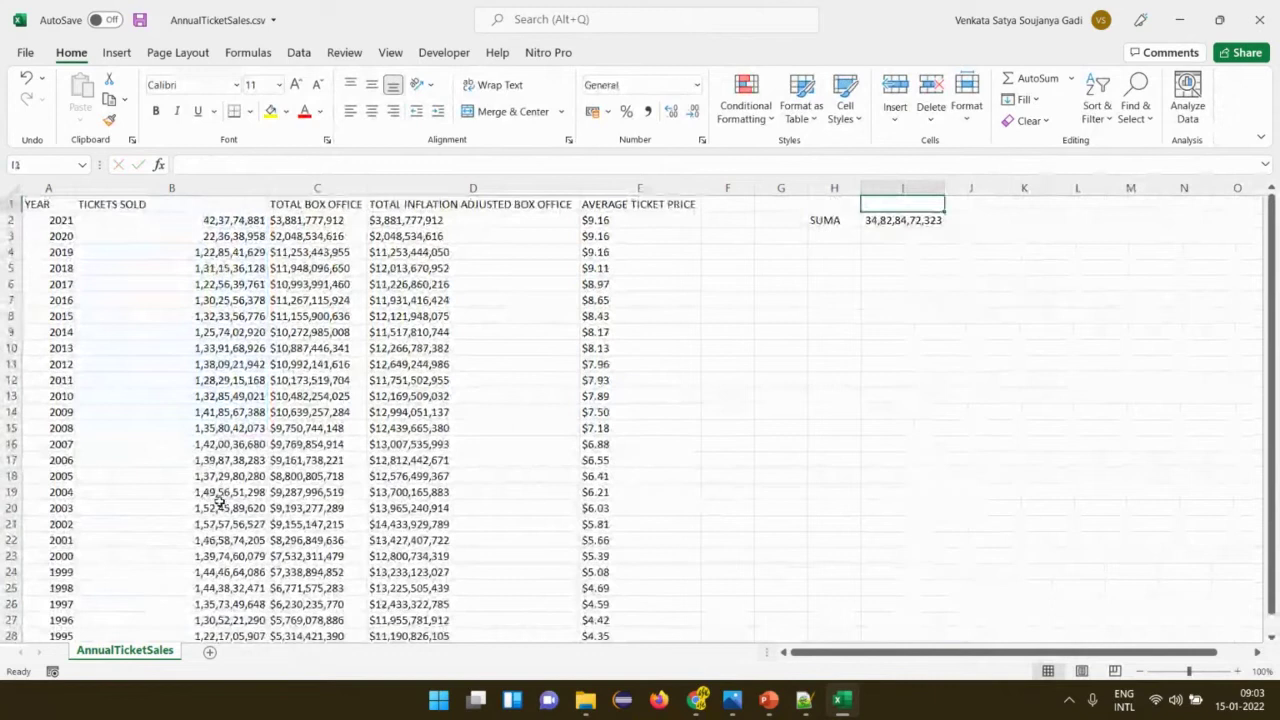
{"action": "key", "text": "Down"}
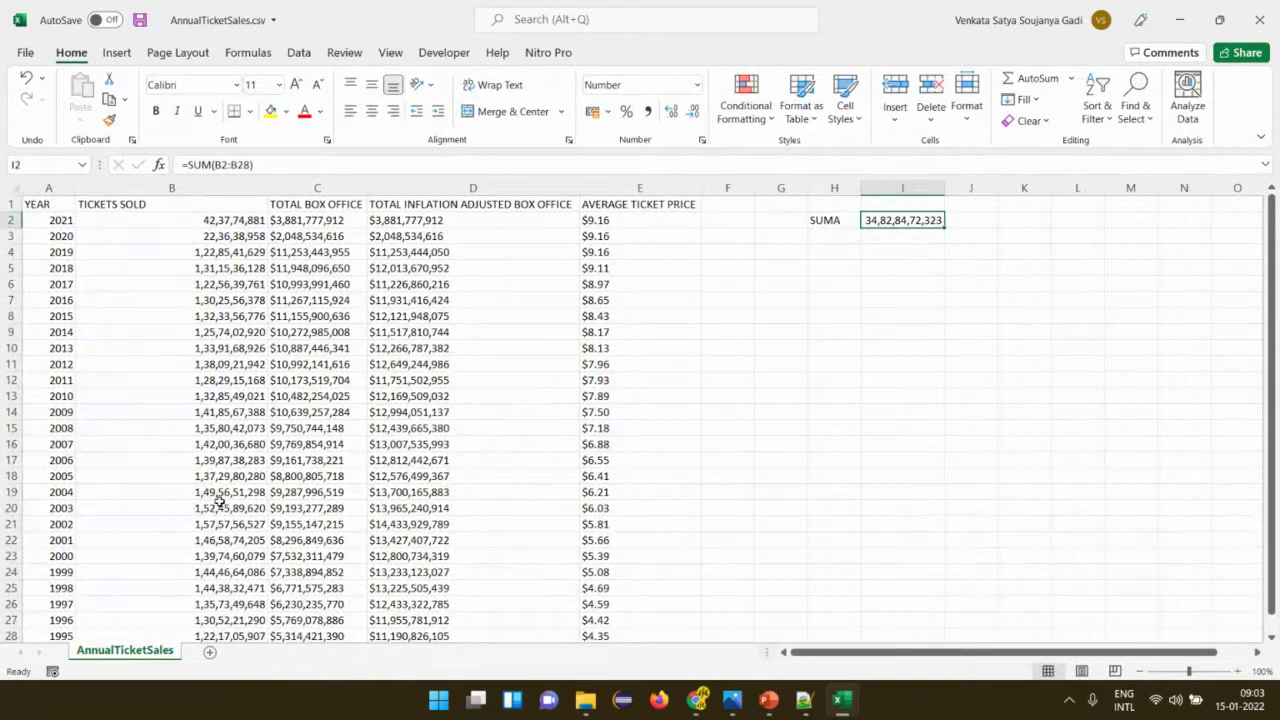
Check the mean formula on the PowerPoint slide, return to Excel and label cell H3 with "n".
{"action": "key", "text": "Down"}
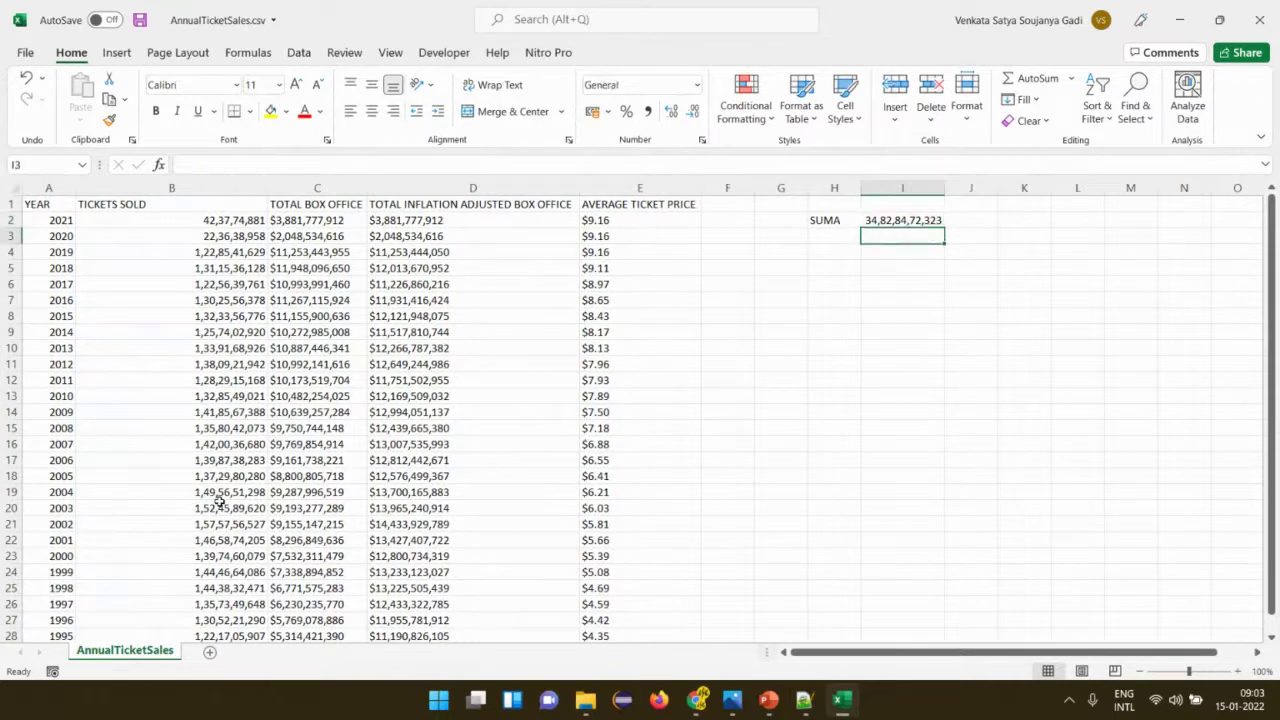
{"action": "key", "text": "Left"}
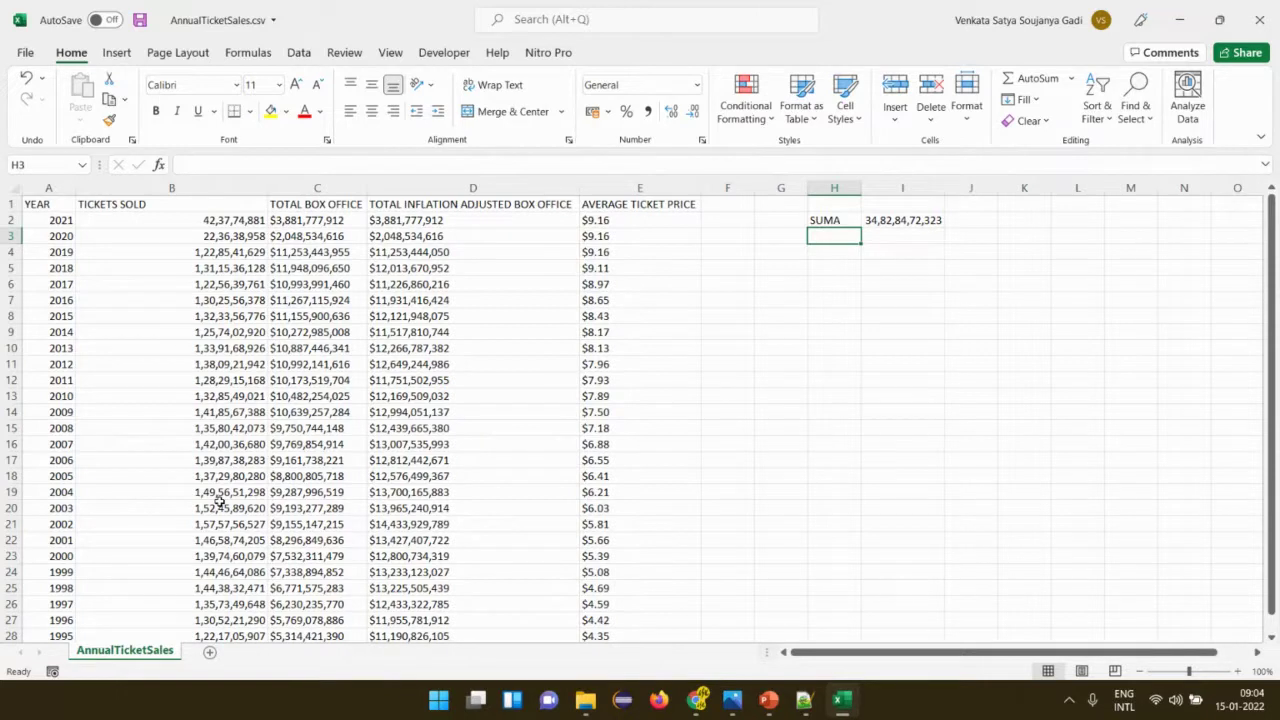
{"action": "key", "text": "alt+Tab"}
{"action": "key", "text": "alt+Tab"}
{"action": "key", "text": "alt+Tab"}
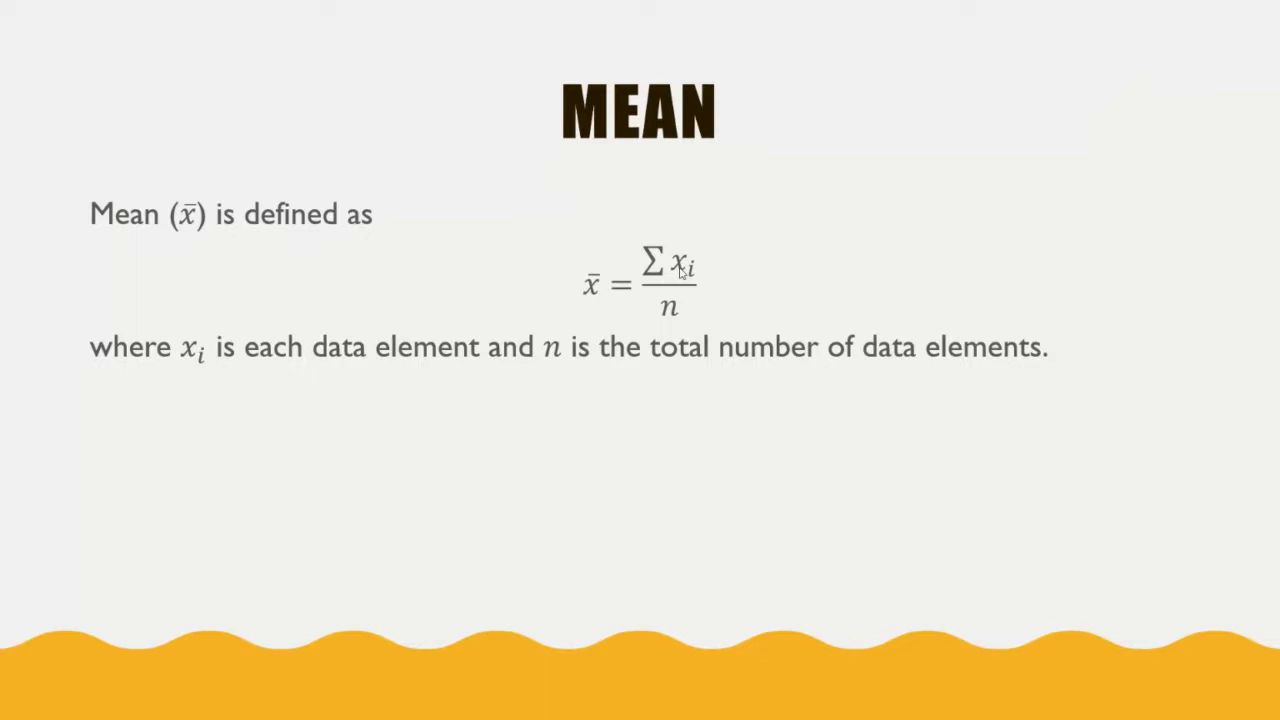
{"action": "key", "text": "alt+Tab"}
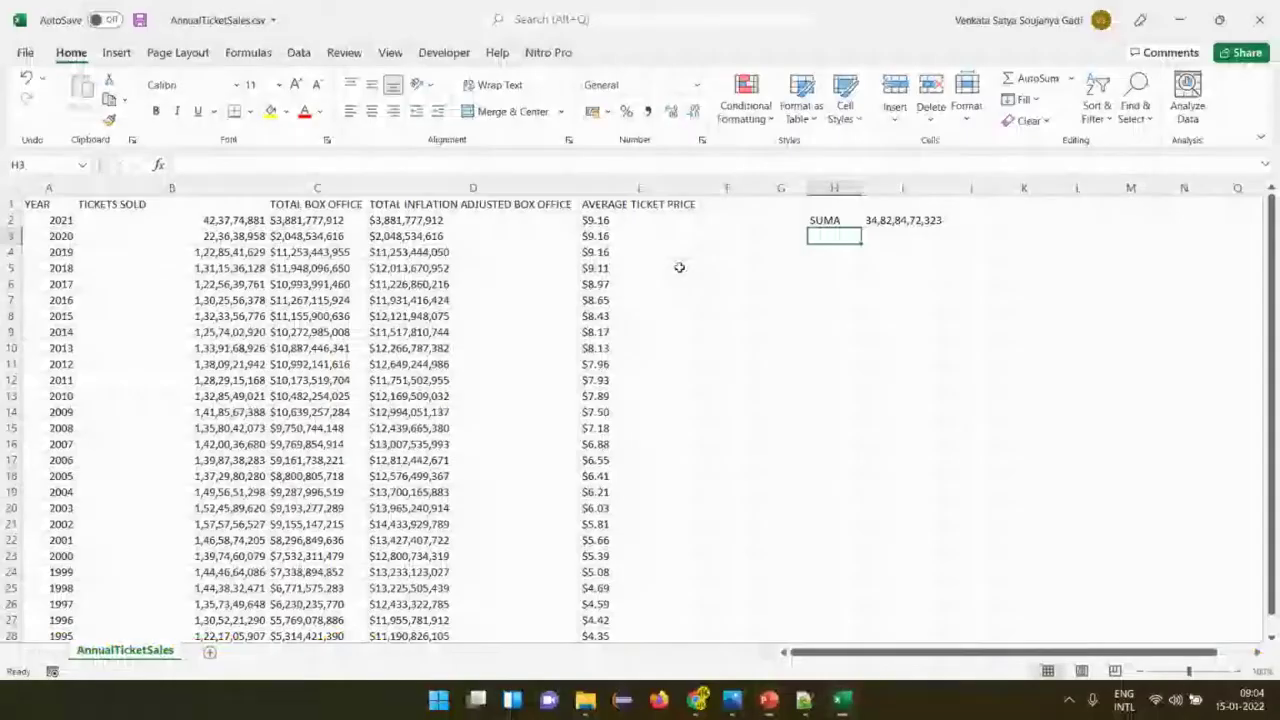
{"action": "type", "text": "C"}
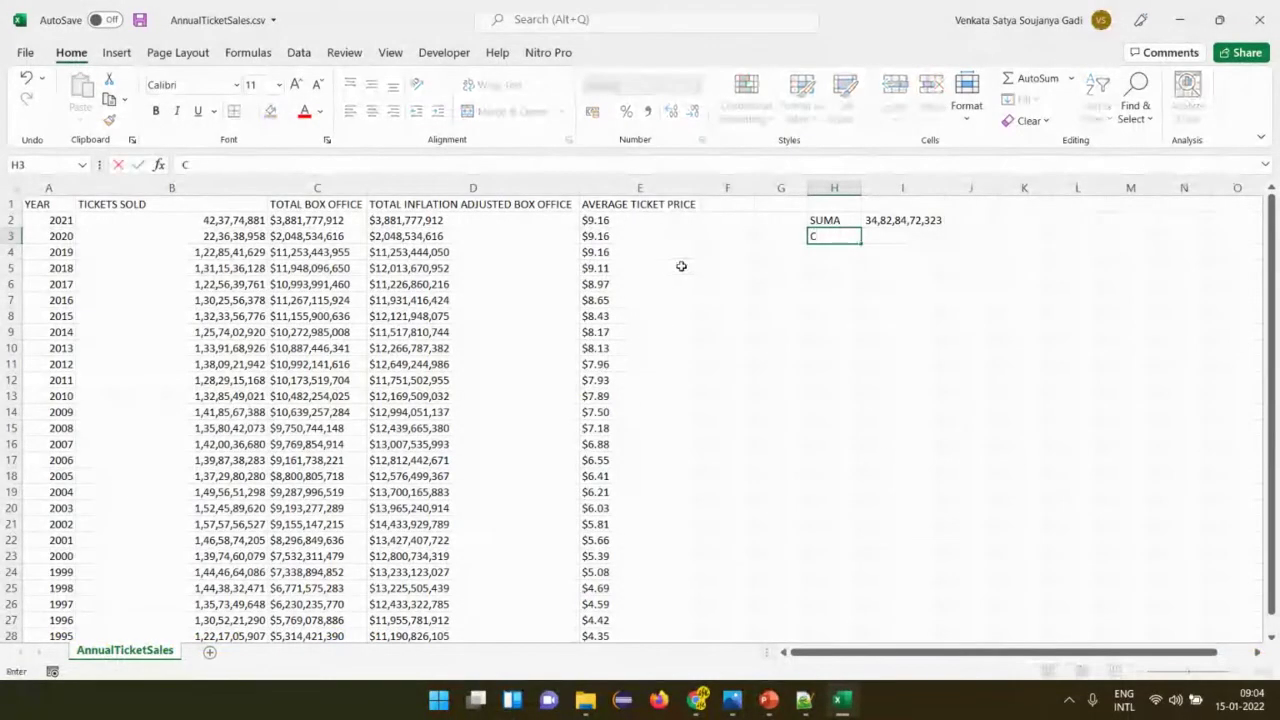
{"action": "type", "text": "ount"}
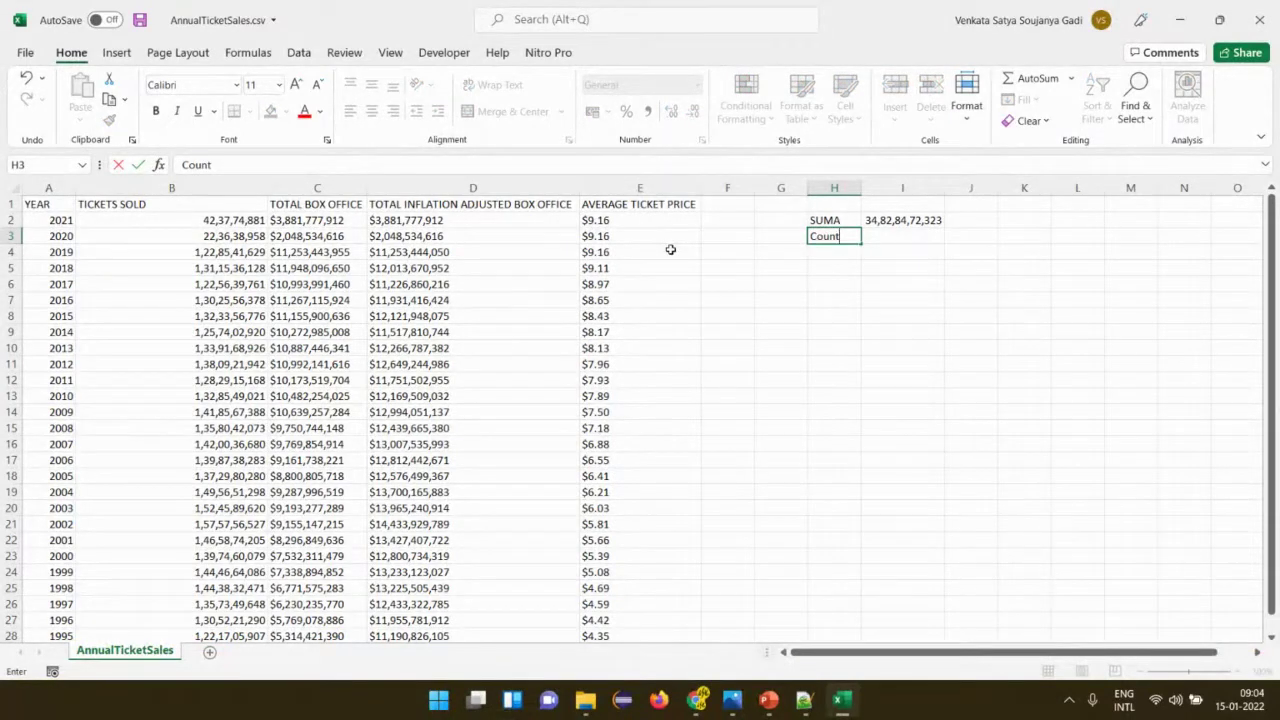
{"action": "key", "text": "Escape"}
{"action": "type", "text": "n"}
{"action": "key", "text": "Tab"}
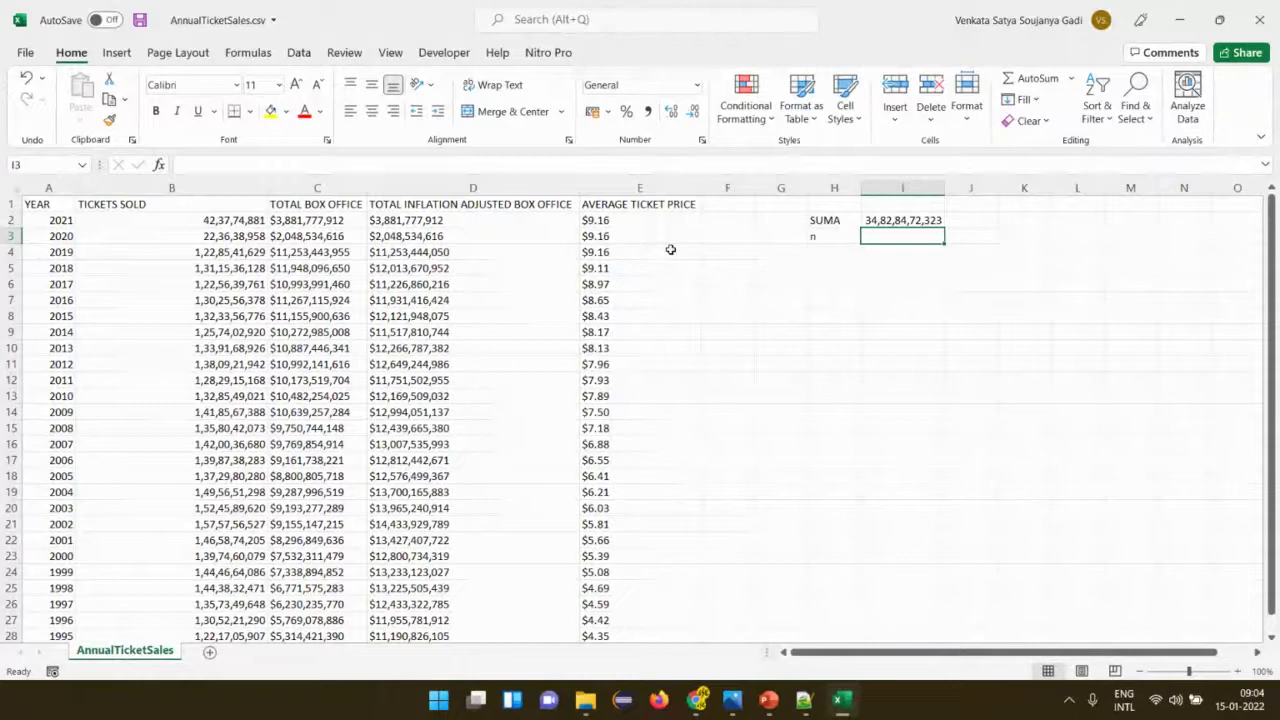
Count the TICKETS SOLD entries in cell I3 with the formula =COUNT(B2:B28).
{"action": "type", "text": "=c"}
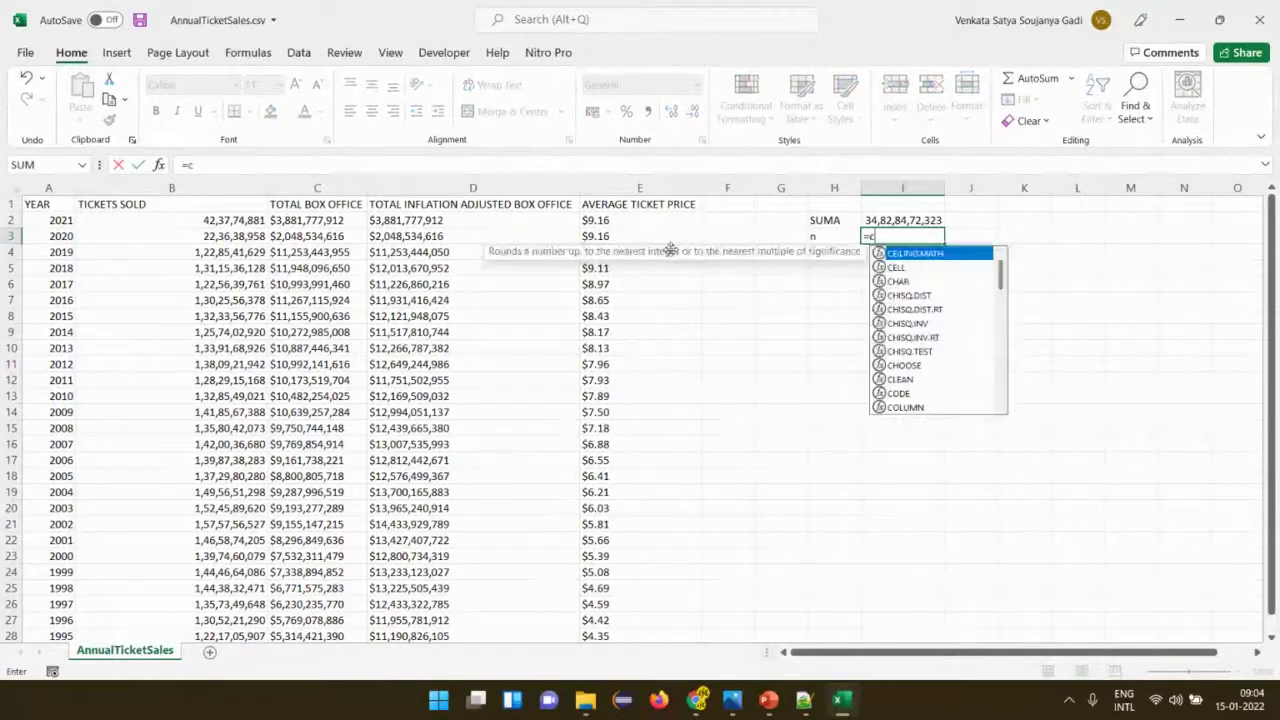
{"action": "type", "text": "oun"}
{"action": "key", "text": "Tab"}
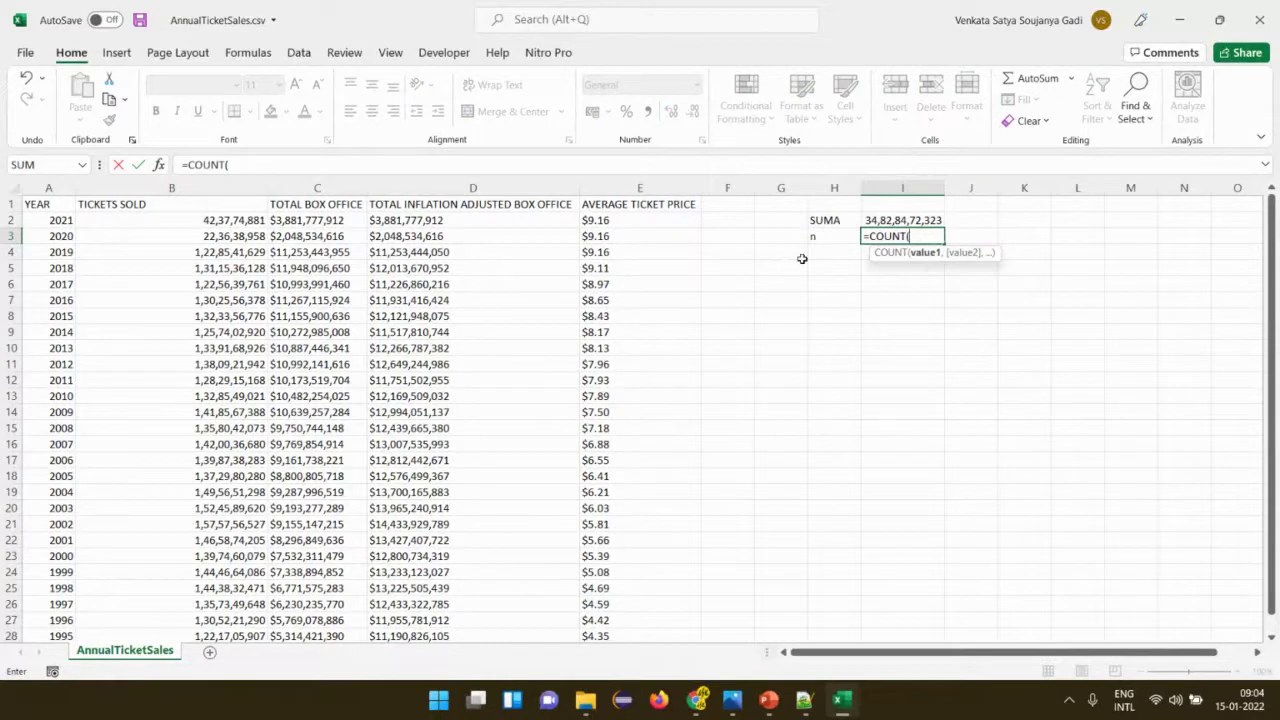
{"action": "left_click_drag", "start_coordinate": [188, 219], "coordinate": [217, 595]}
{"action": "key", "text": "Return"}
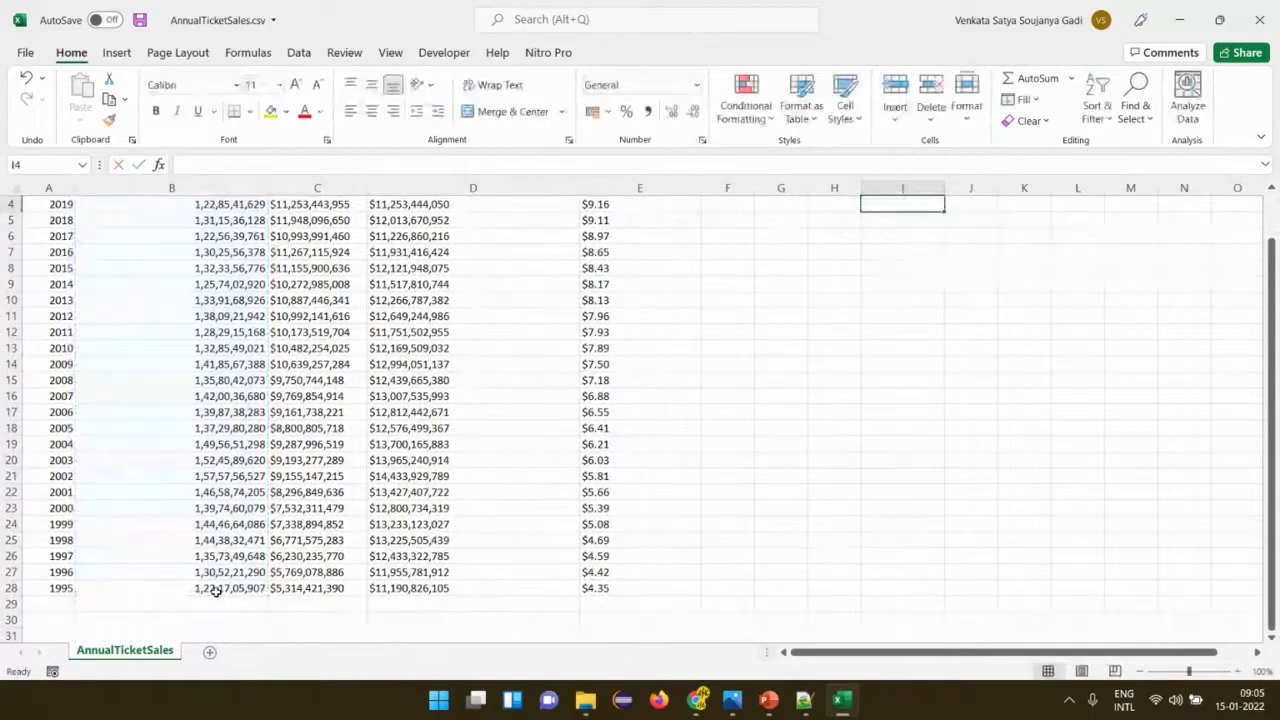
{"action": "key", "text": "Up"}
{"action": "scroll", "coordinate": [215, 592], "scroll_direction": "up", "scroll_amount": 1}
{"action": "key", "text": "Up"}
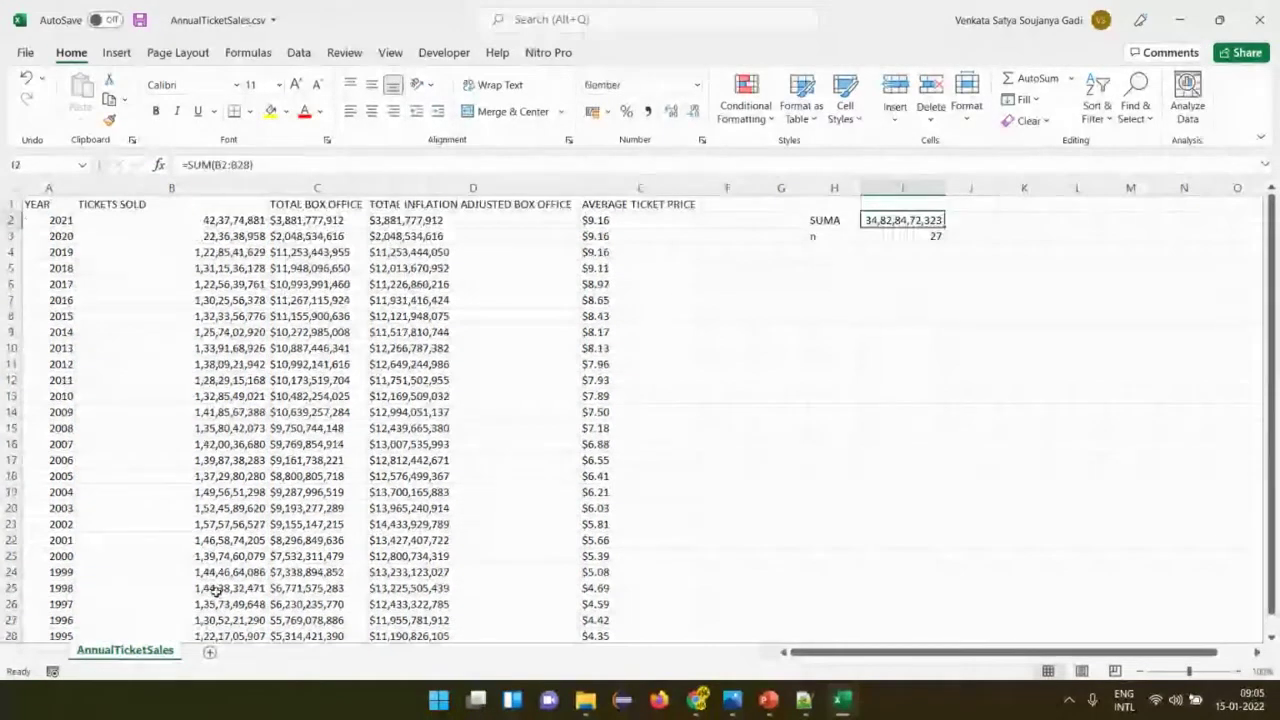
{"action": "key", "text": "Down"}
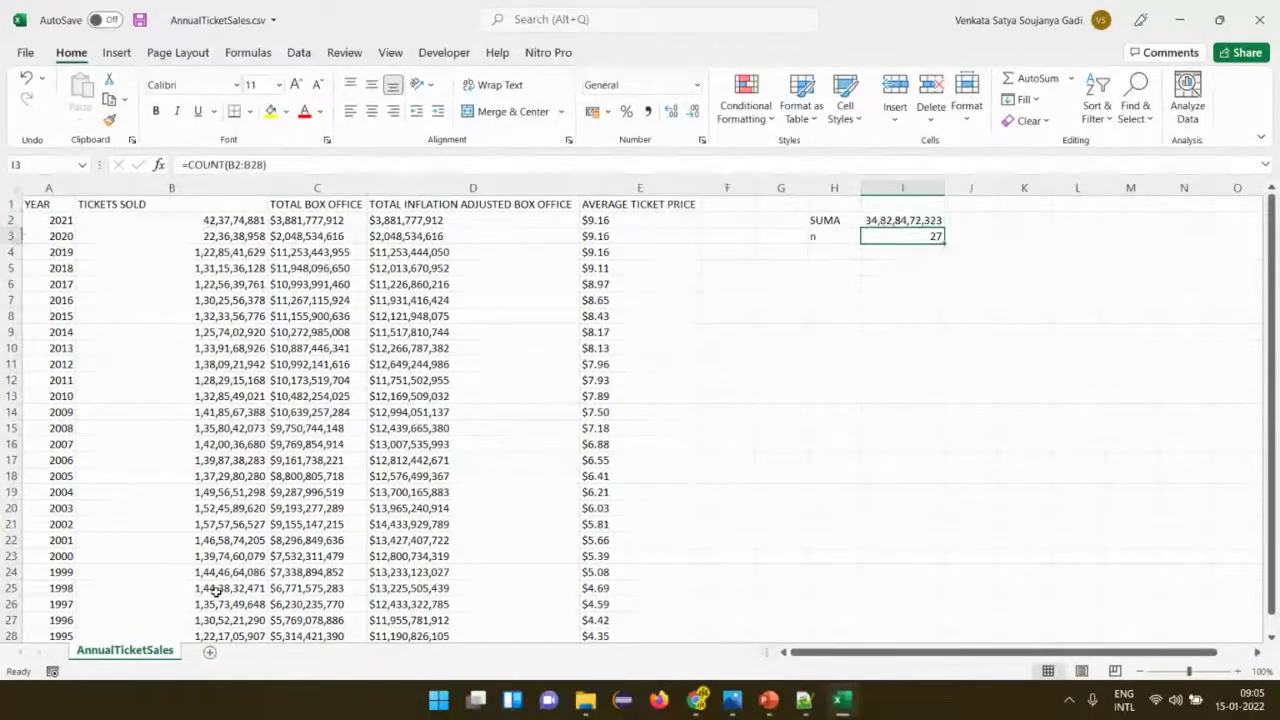
Label cell H5 with "Promedio", leaving an empty row beneath "n".
{"action": "key", "text": "Down"}
{"action": "key", "text": "Down"}
{"action": "key", "text": "Left"}
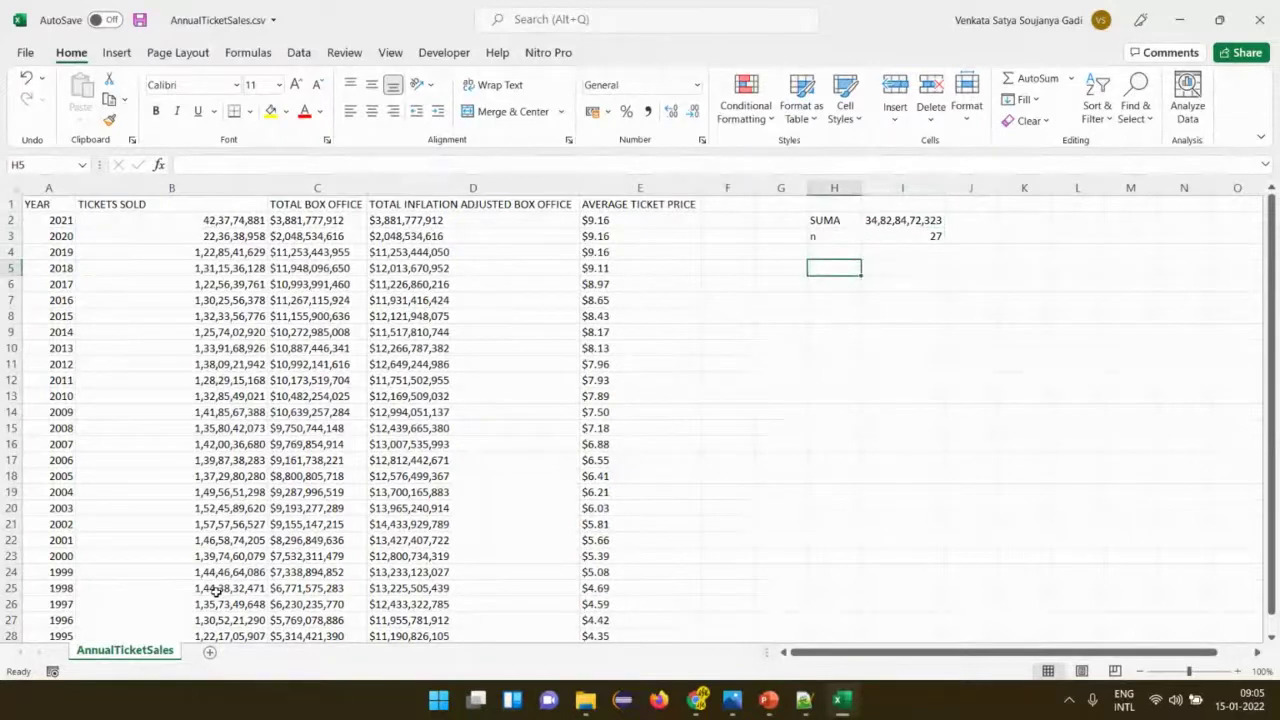
{"action": "type", "text": "Promedio"}
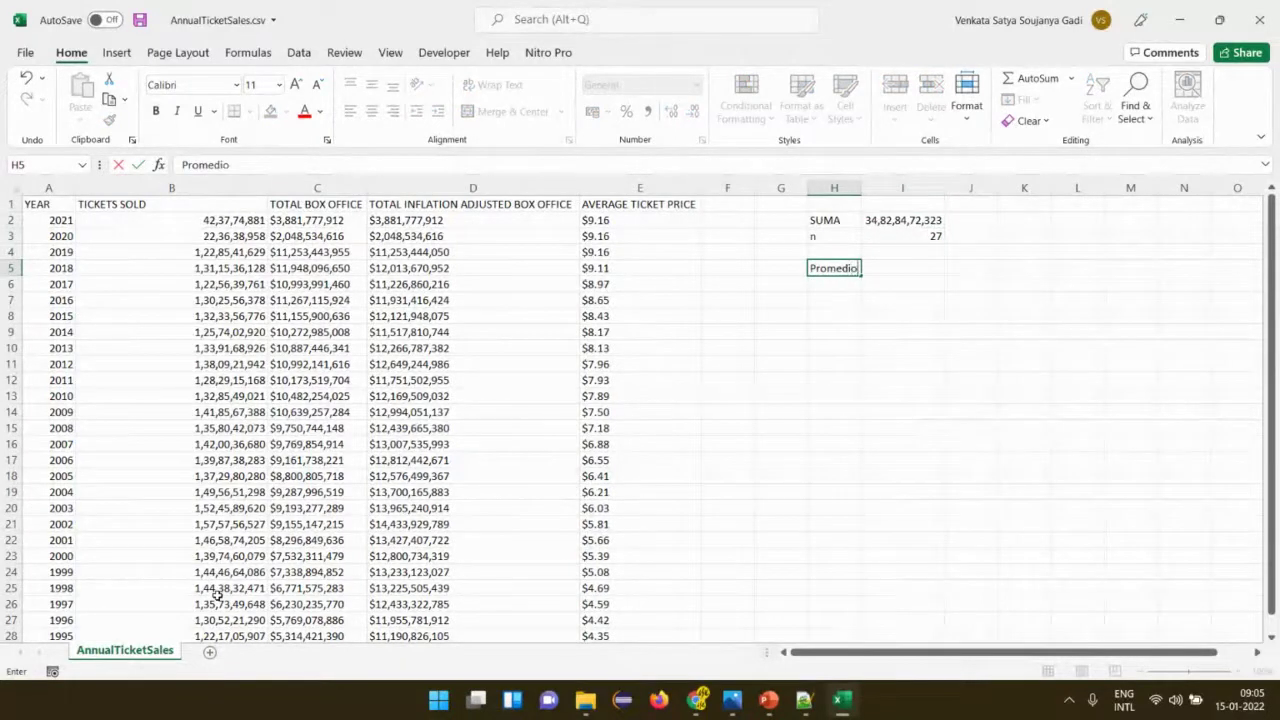
{"action": "key", "text": "Tab"}
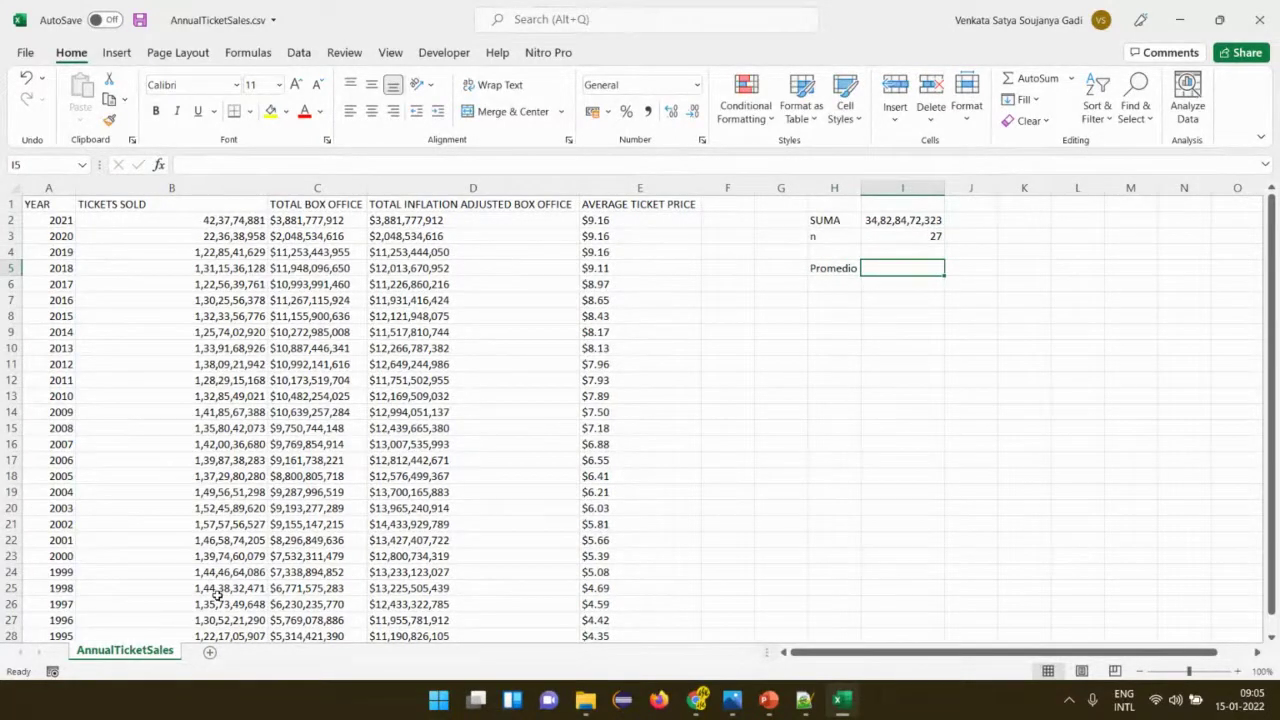
Consult the mean formula on the PowerPoint slide, return to Excel and calculate the average in I5 as =I2/I3.
{"action": "key", "text": "alt+Tab"}
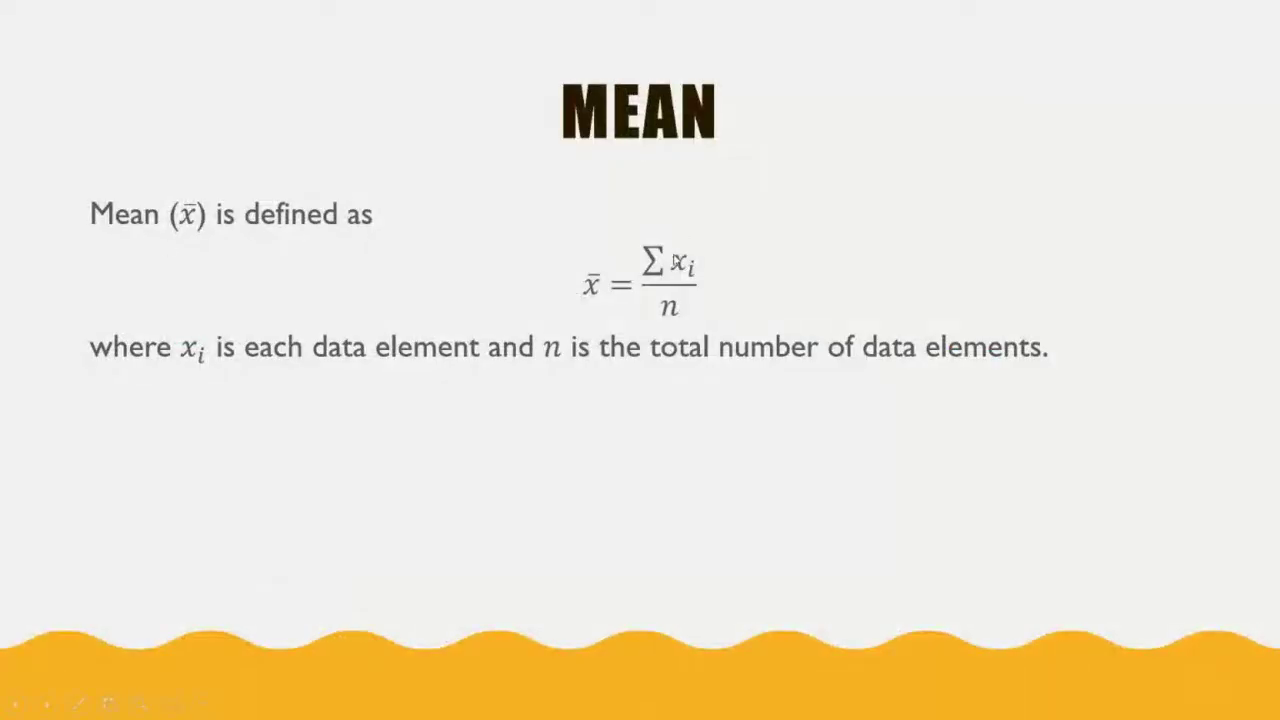
{"action": "key", "text": "alt+Tab"}
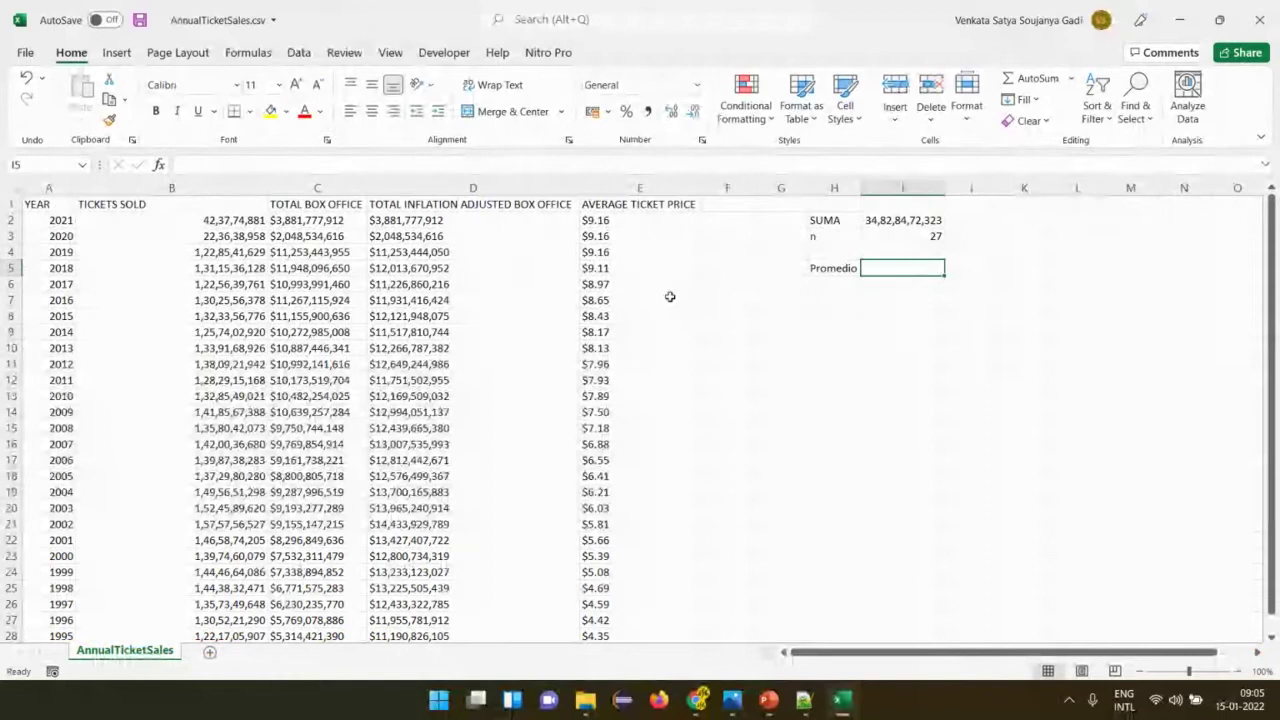
{"action": "type", "text": "="}
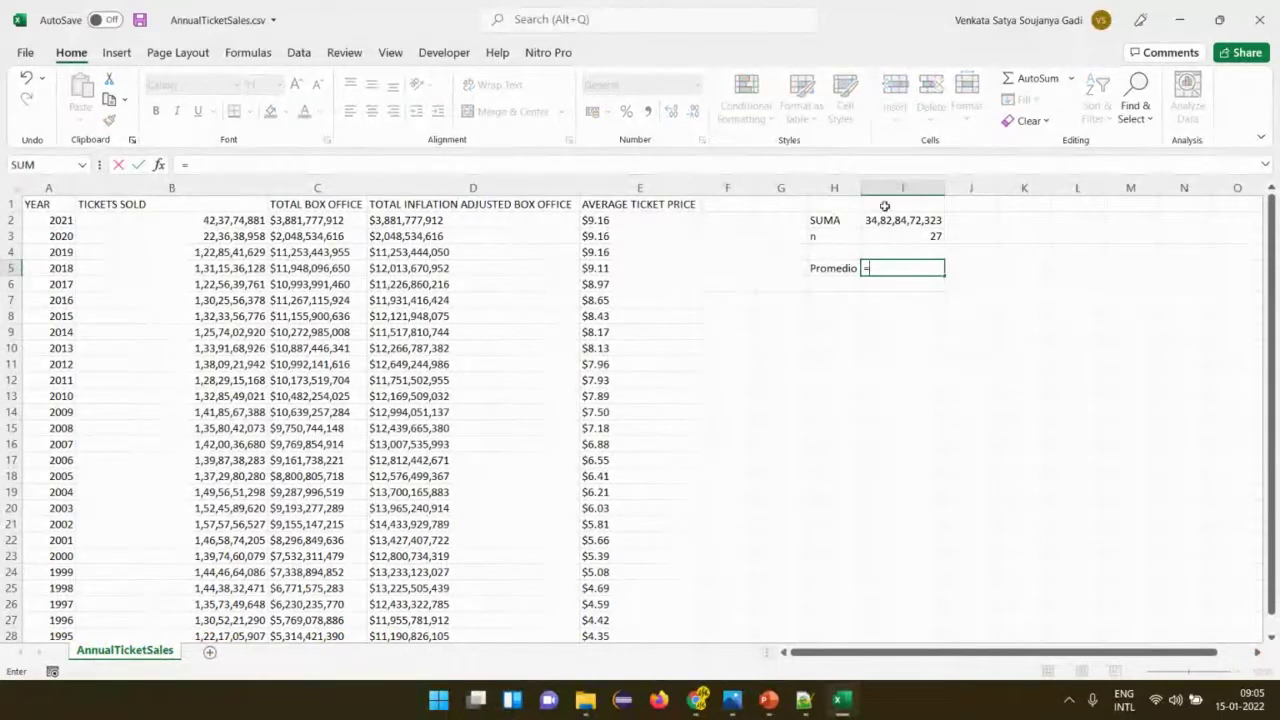
{"action": "left_click", "coordinate": [928, 220]}
{"action": "type", "text": "/"}
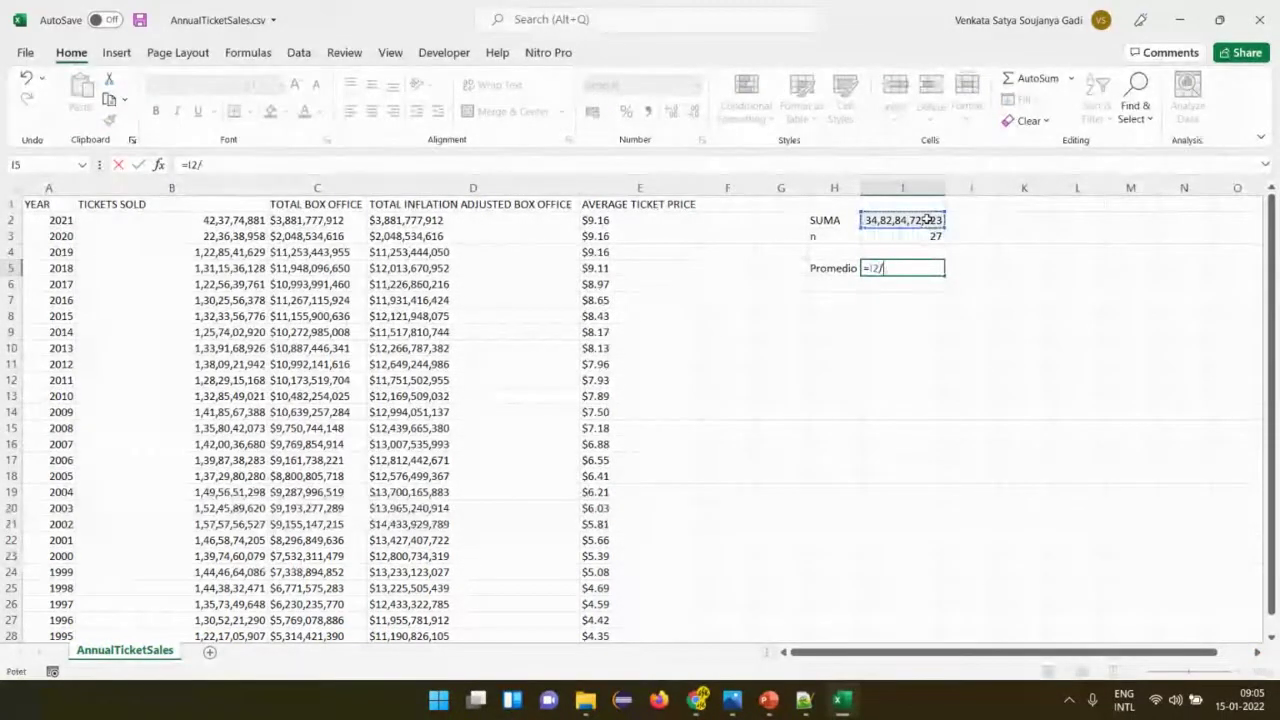
{"action": "left_click", "coordinate": [920, 239]}
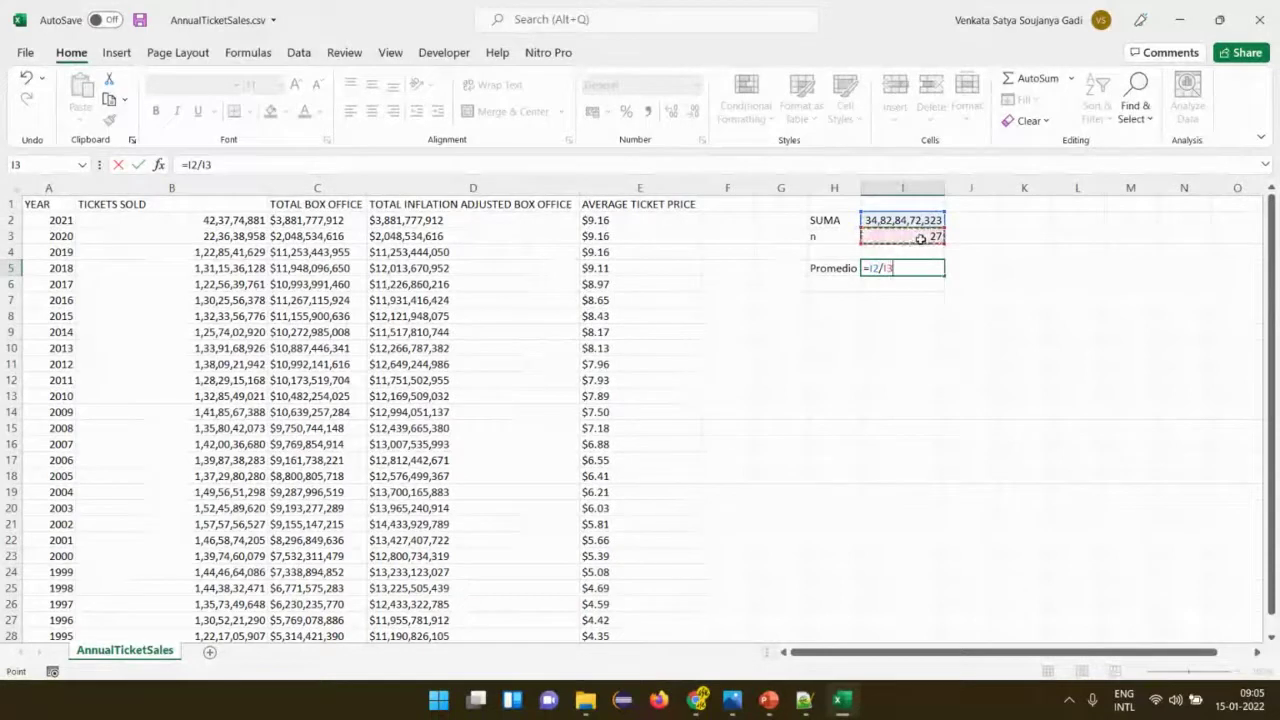
{"action": "key", "text": "Return"}
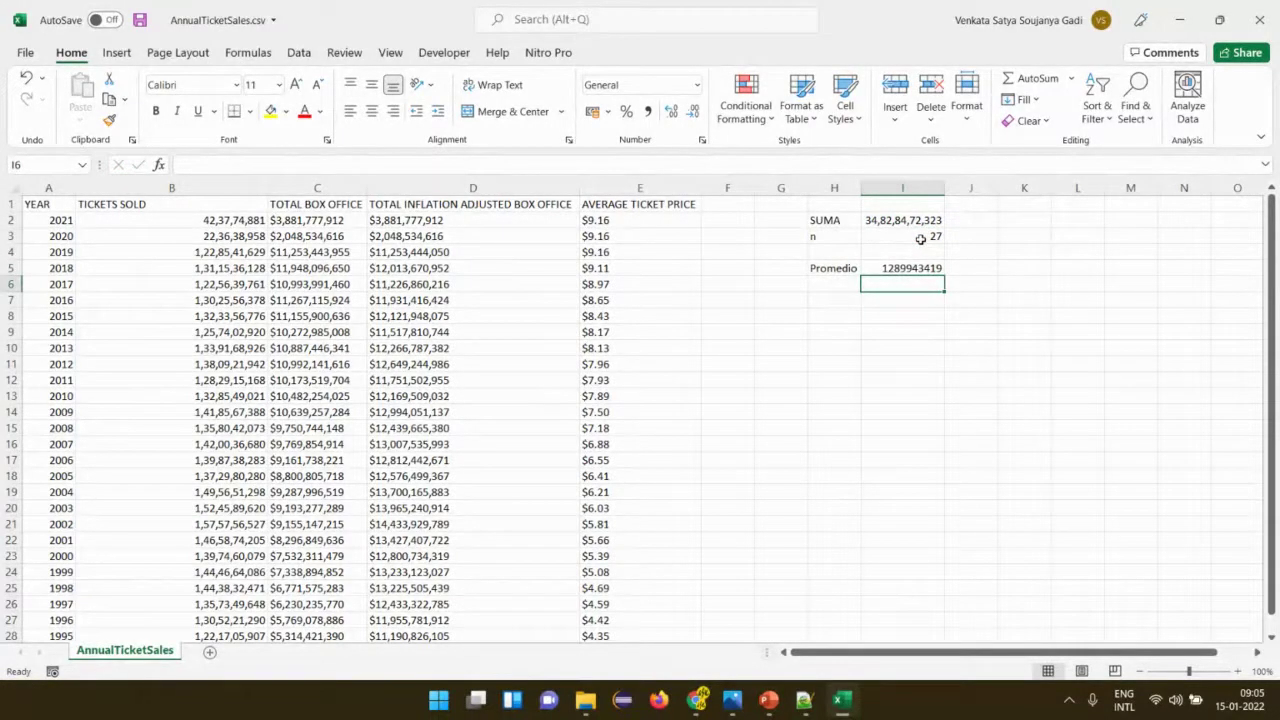
Copy the average from cell I5 and paste it over the 1,221,705,907 line in the Notepad++ notes.
{"action": "key", "text": "Up"}
{"action": "key", "text": "ctrl+c"}
{"action": "key", "text": "alt+Tab"}
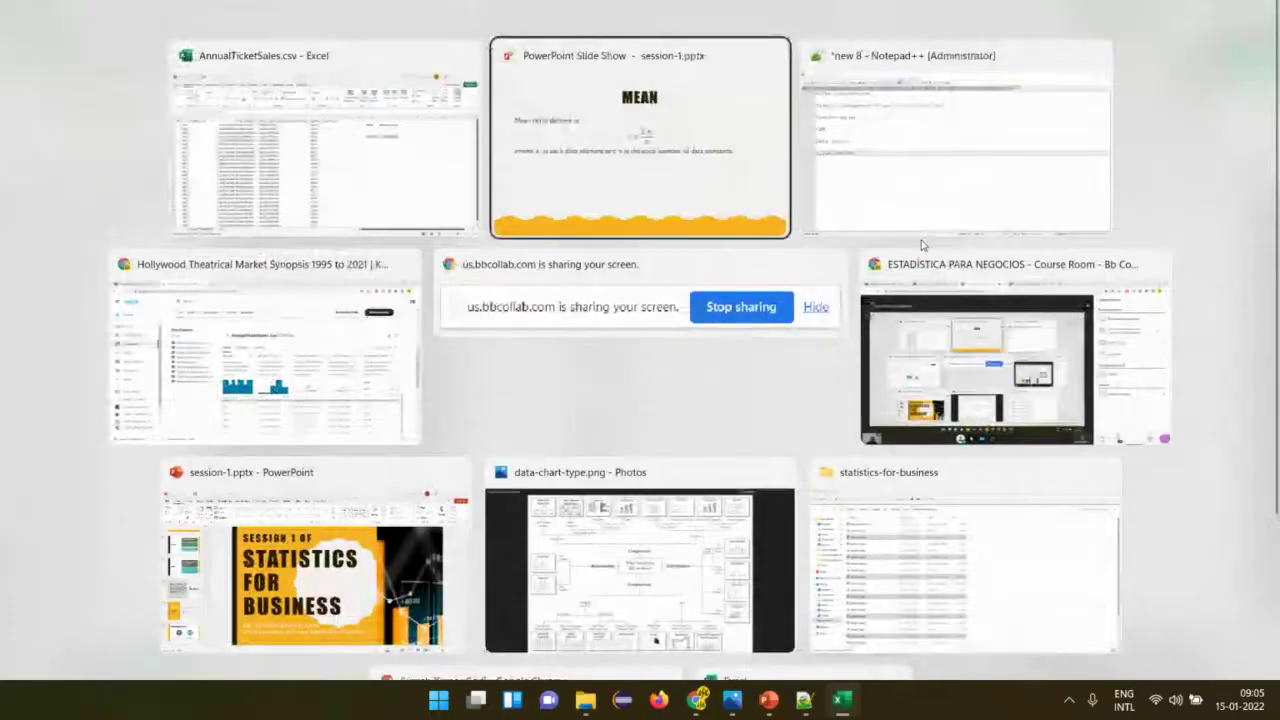
{"action": "left_click", "coordinate": [922, 240]}
{"action": "key", "text": "Up"}
{"action": "key", "text": "Down"}
{"action": "key", "text": "shift+Down"}
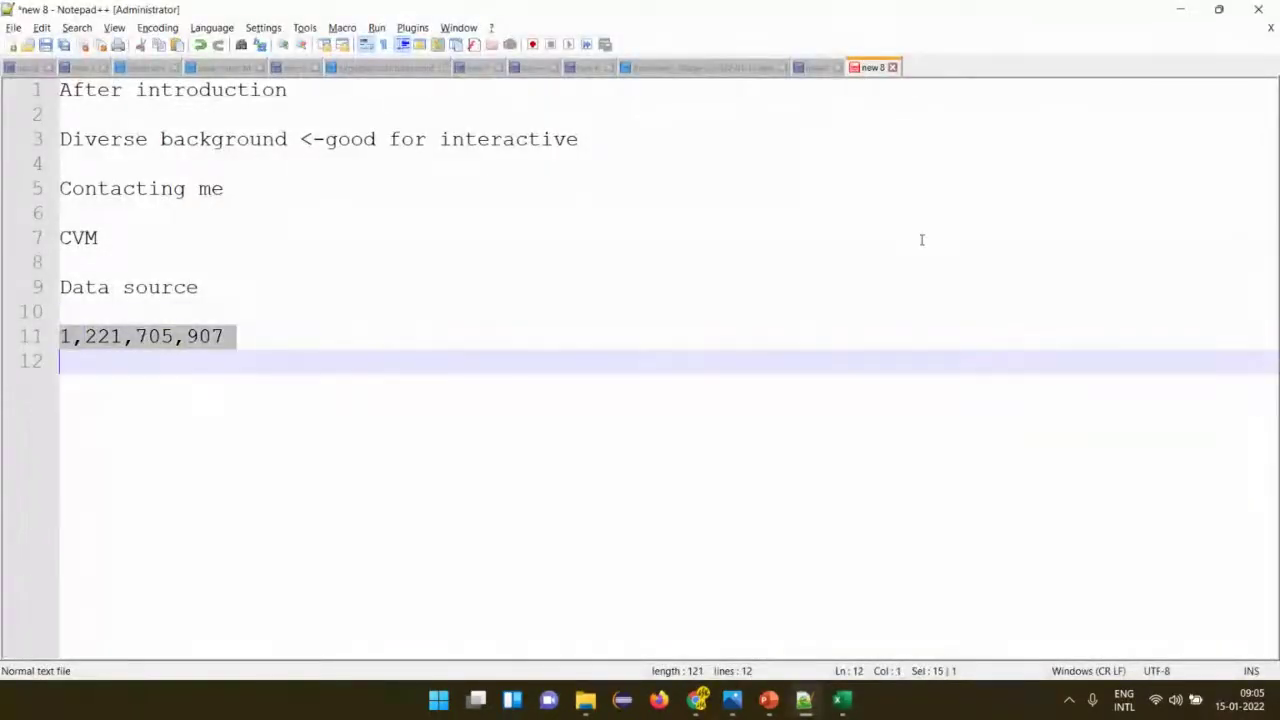
{"action": "key", "text": "ctrl+v"}
Add comma thousands separators to the pasted average so it reads 1289,943,419.
{"action": "key", "text": "Left"}
{"action": "key", "text": "Left"}
{"action": "key", "text": "Left"}
{"action": "key", "text": "Left"}
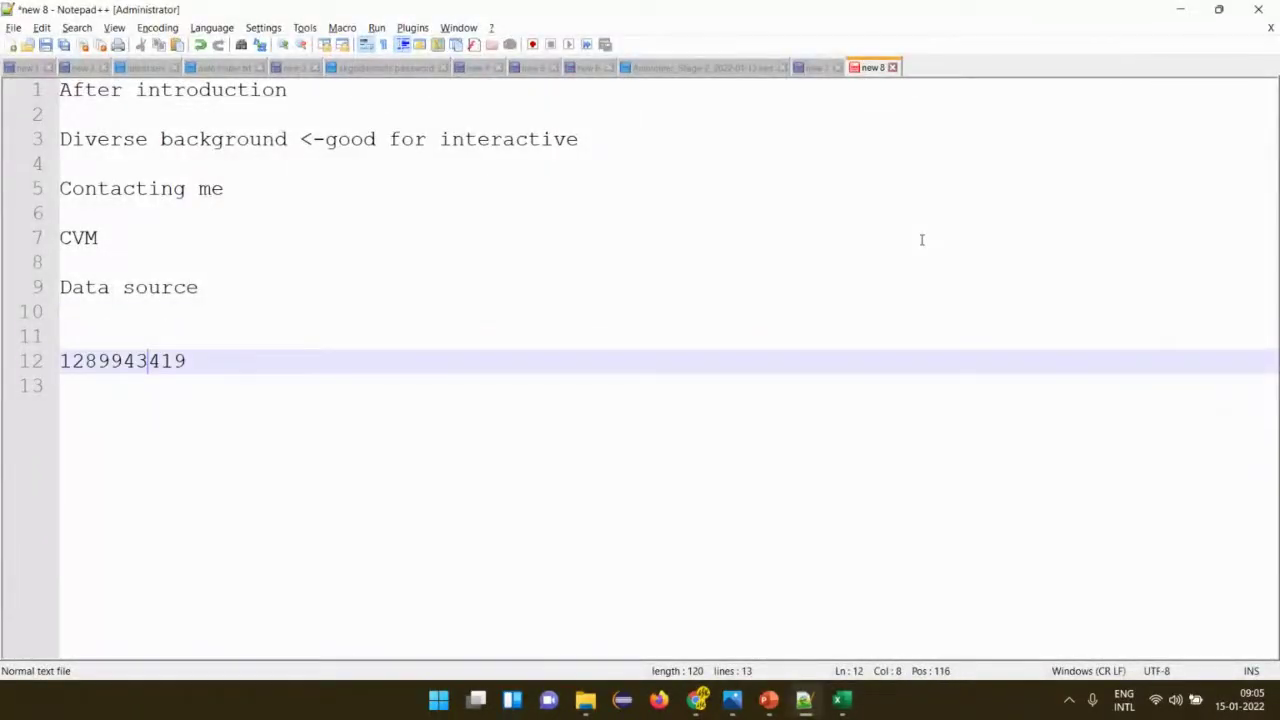
{"action": "key", "text": "Left"}
{"action": "key", "text": "Right"}
{"action": "type", "text": ","}
{"action": "key", "text": "Left"}
{"action": "key", "text": "Left"}
{"action": "key", "text": "Left"}
{"action": "key", "text": "Left"}
{"action": "key", "text": "Left"}
{"action": "key", "text": "Right"}
{"action": "type", "text": ","}
{"action": "key", "text": "Left"}
{"action": "key", "text": "Left"}
{"action": "key", "text": "Left"}
{"action": "key", "text": "Left"}
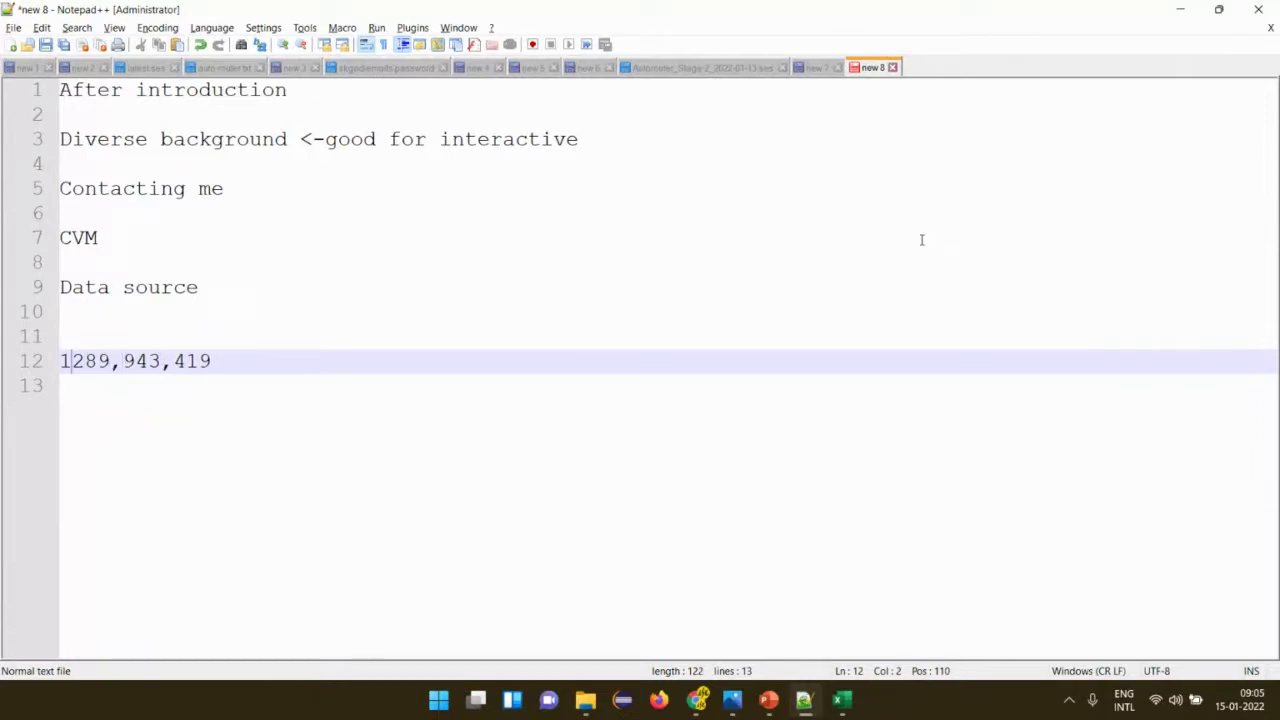
{"action": "key", "text": "Right"}
Return to Excel, clear the copy selection on I5, and consult the mean formula on the PowerPoint slide before returning to the sheet.
{"action": "key", "text": "alt+Tab"}
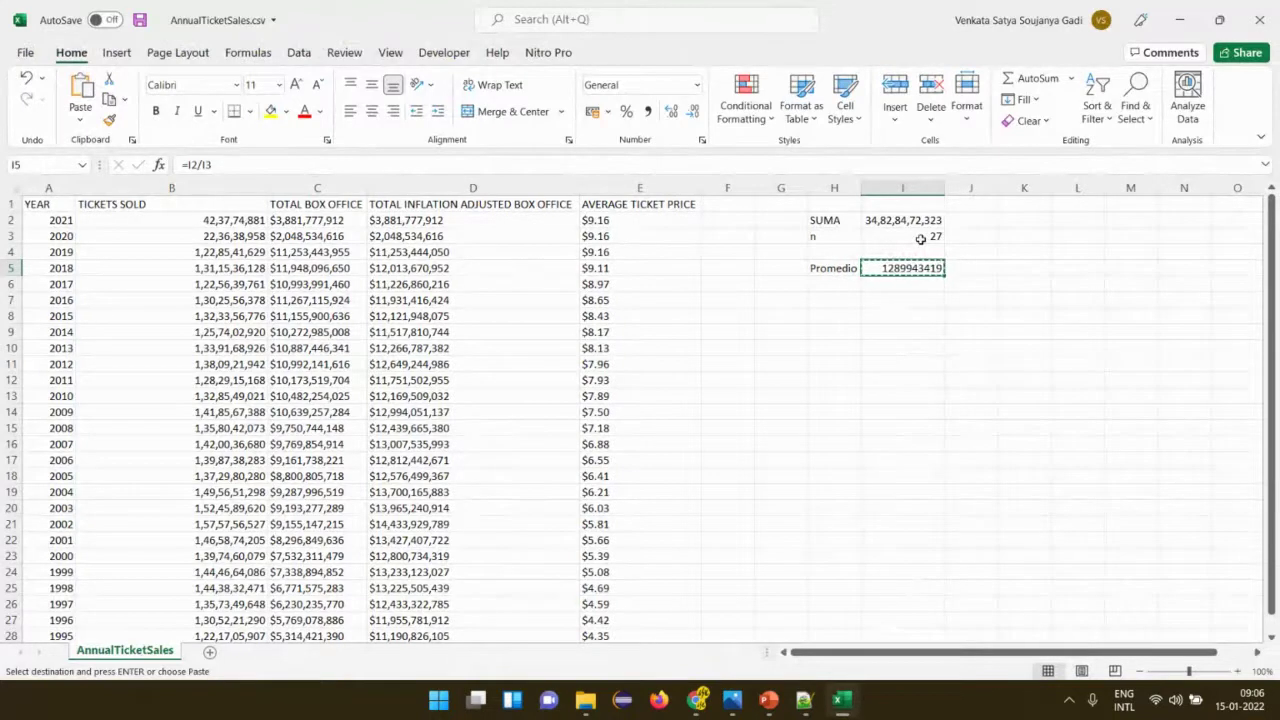
{"action": "key", "text": "Escape"}
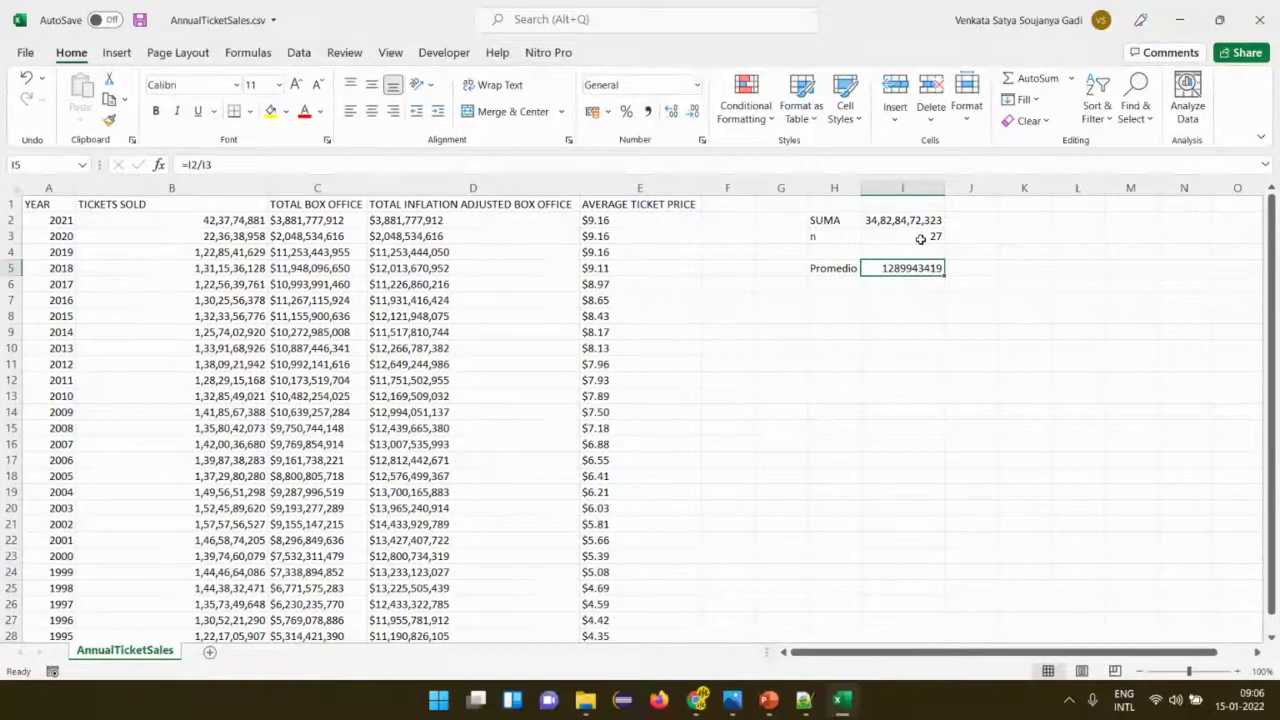
{"action": "key", "text": "alt+Tab"}
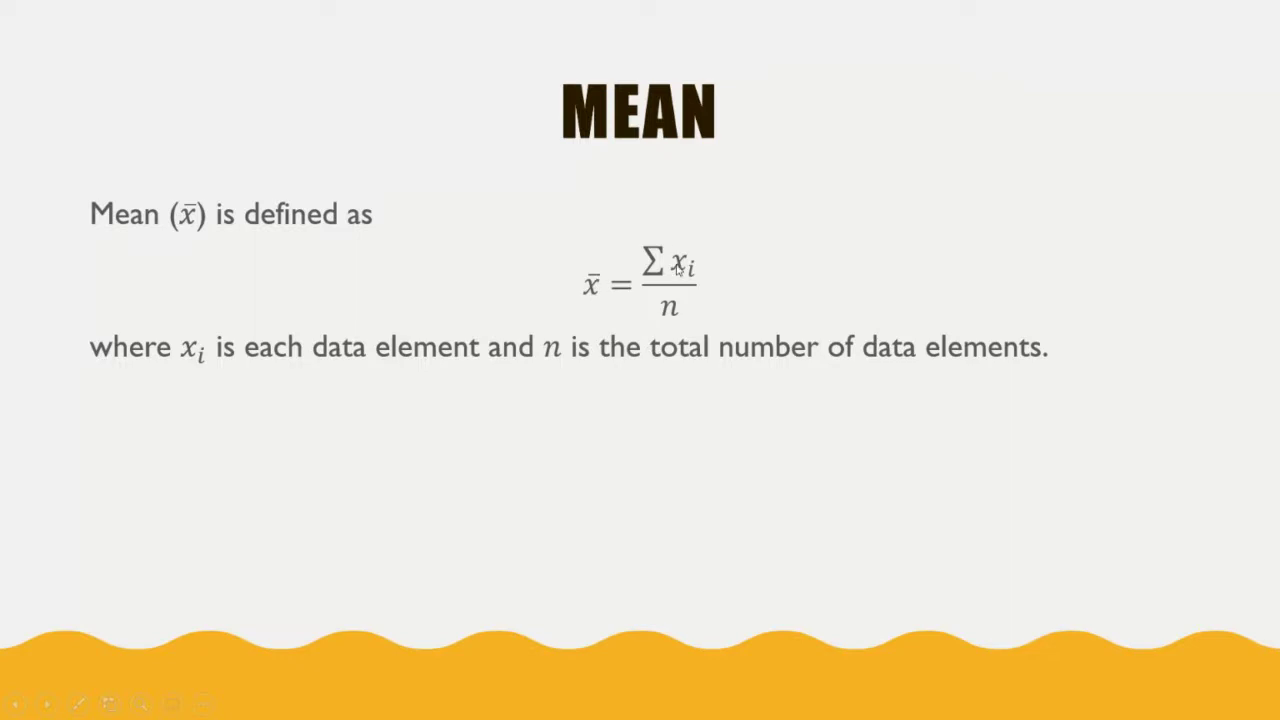
{"action": "key", "text": "alt+Tab"}
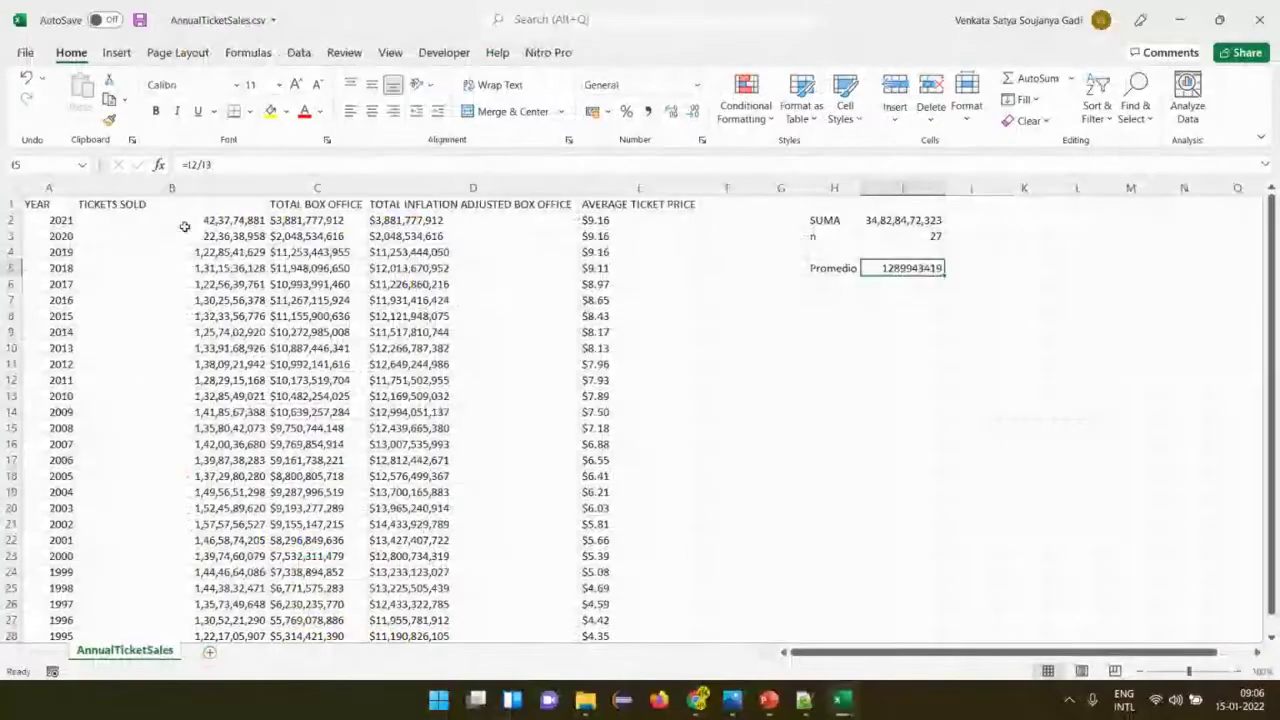
Go through several individual TICKETS SOLD entries, return to the PowerPoint slide show and advance to the Median slide.
{"action": "left_click", "coordinate": [184, 222]}
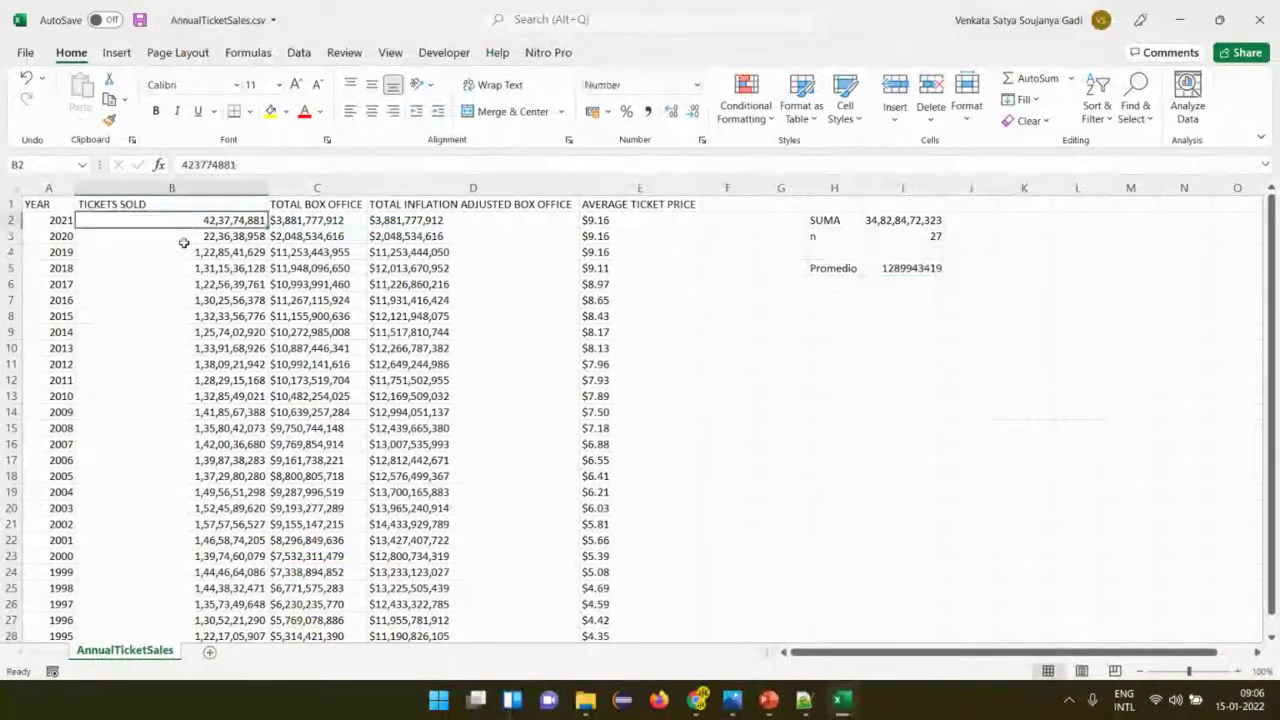
{"action": "left_click", "coordinate": [184, 238]}
{"action": "left_click", "coordinate": [184, 300]}
{"action": "left_click", "coordinate": [181, 390]}
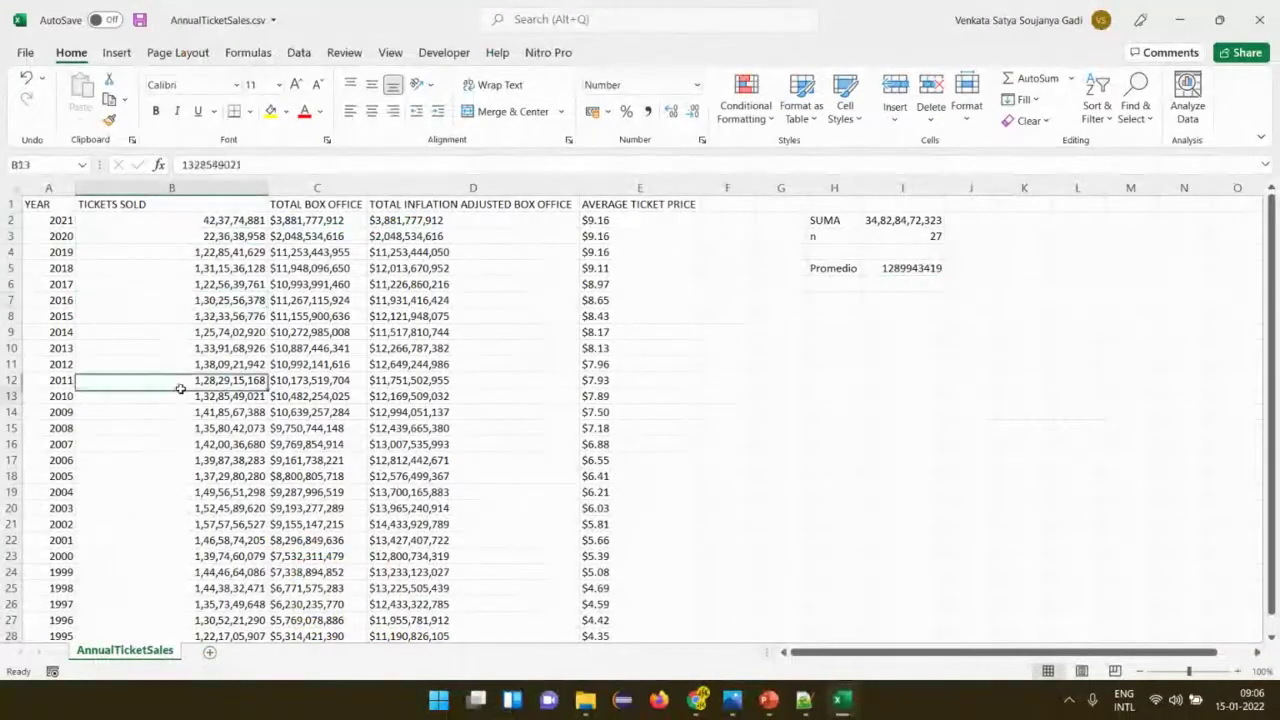
{"action": "left_click", "coordinate": [181, 446]}
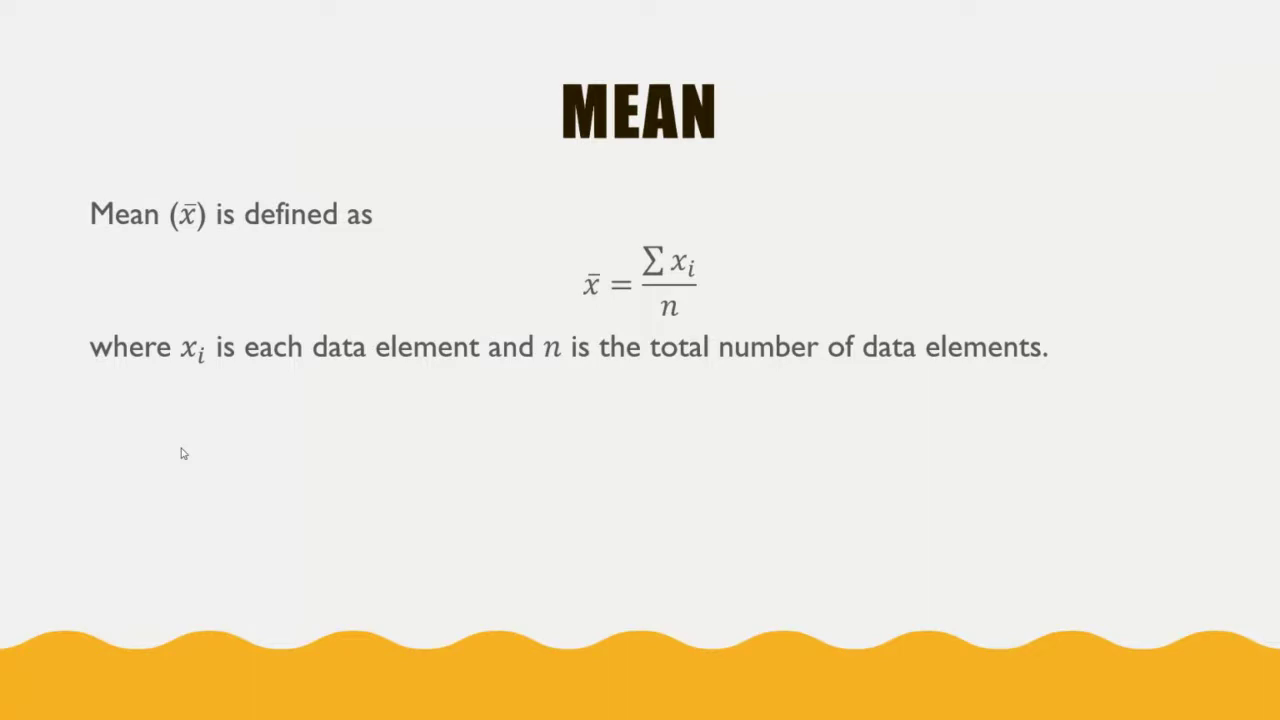
{"action": "key", "text": "Right"}
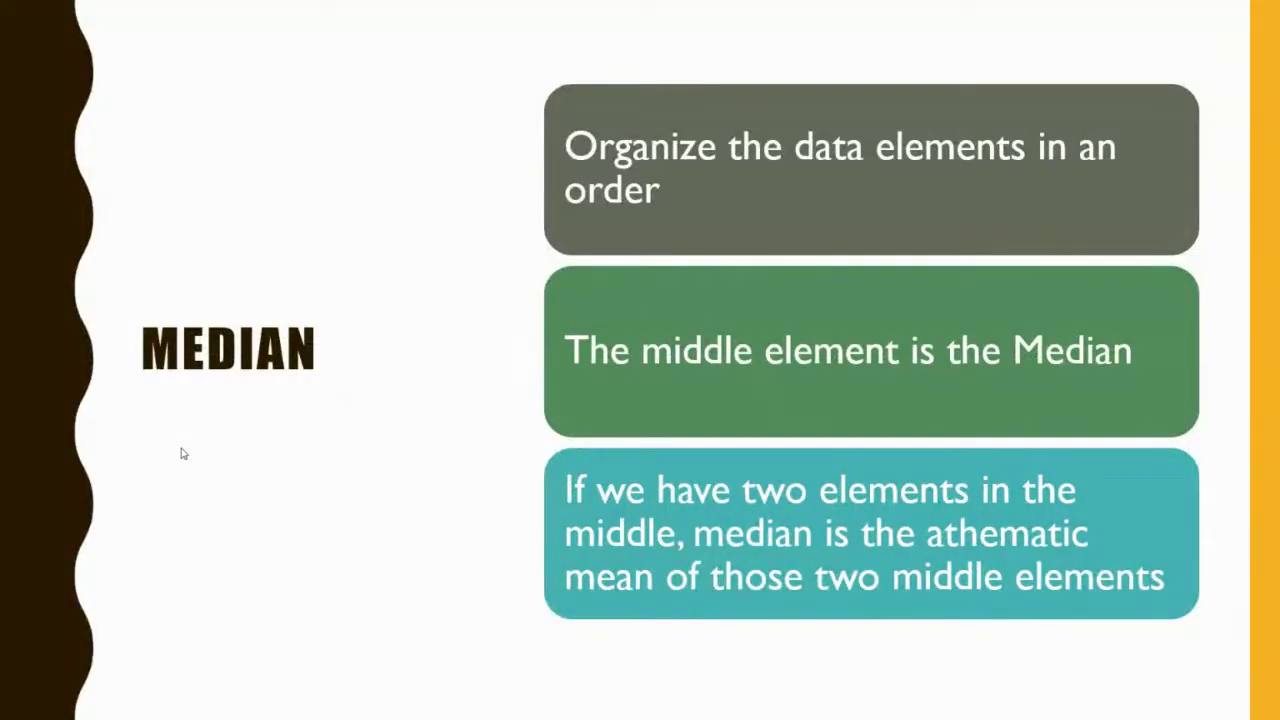
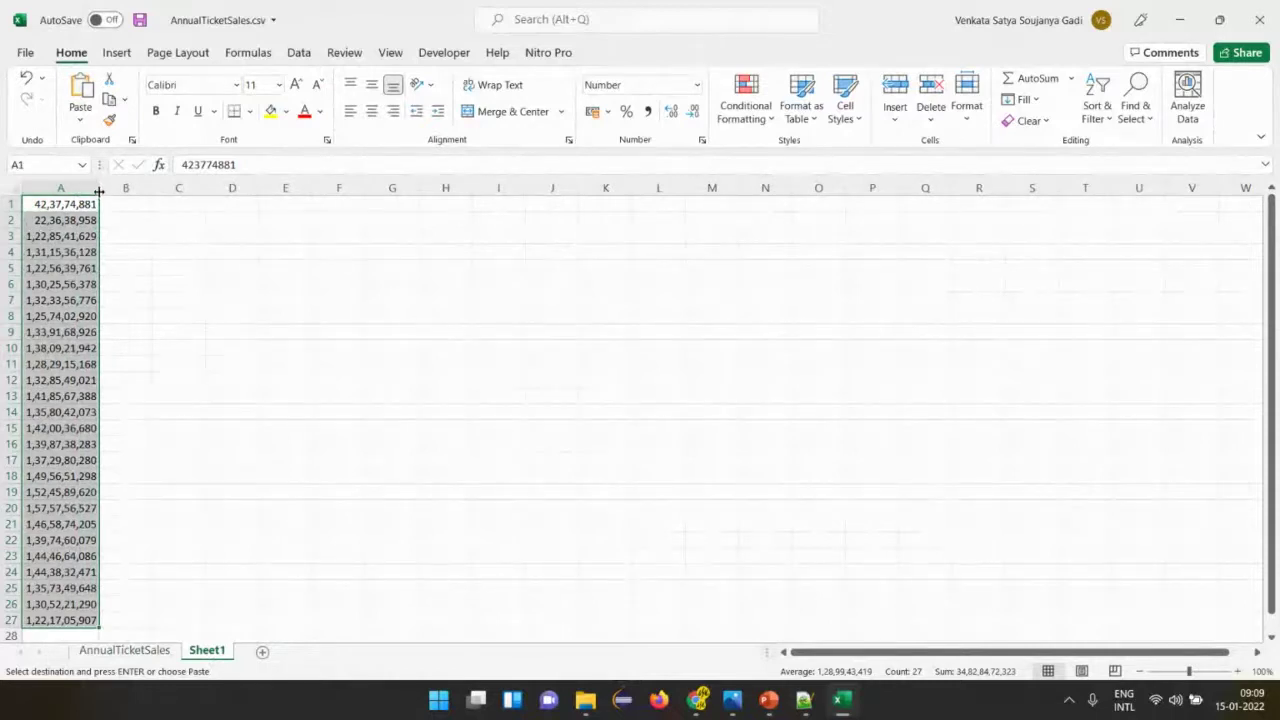
Widen column A on Sheet1 and check the first and last entries of the copied ticket figures.
{"action": "left_click_drag", "start_coordinate": [99, 188], "coordinate": [152, 194]}
{"action": "left_click", "coordinate": [128, 207]}
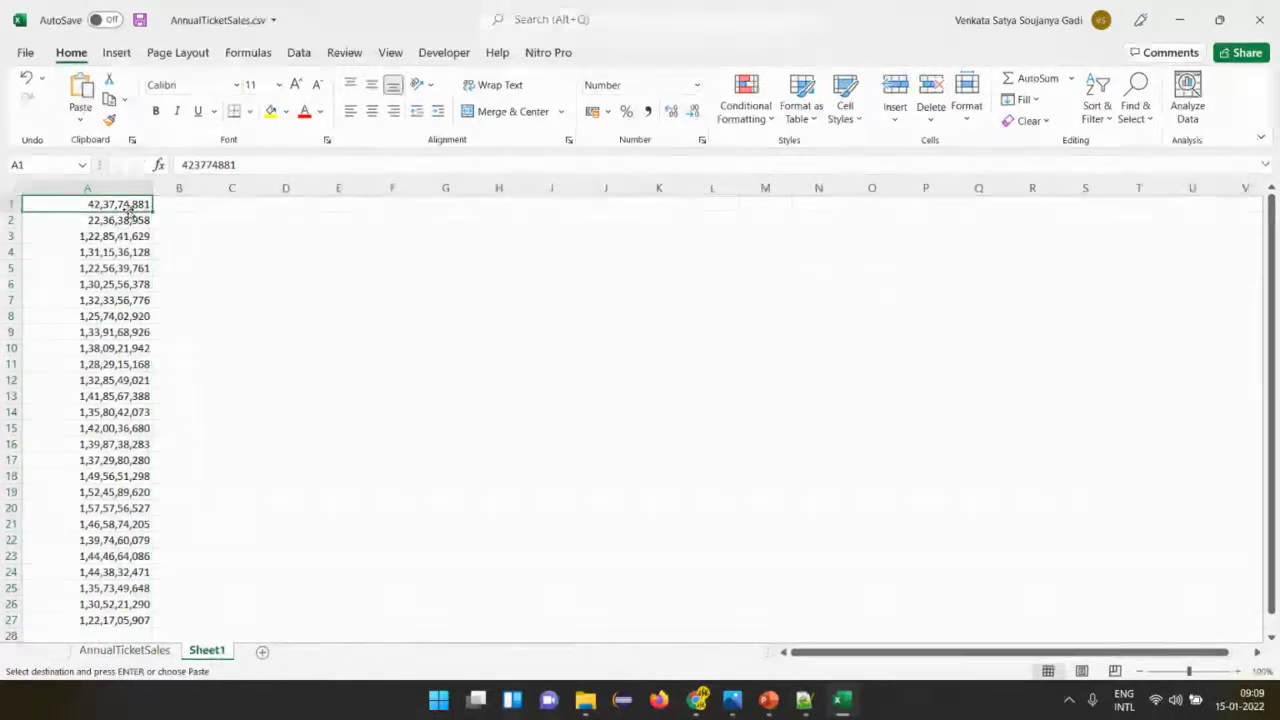
{"action": "key", "text": "ctrl+Down"}
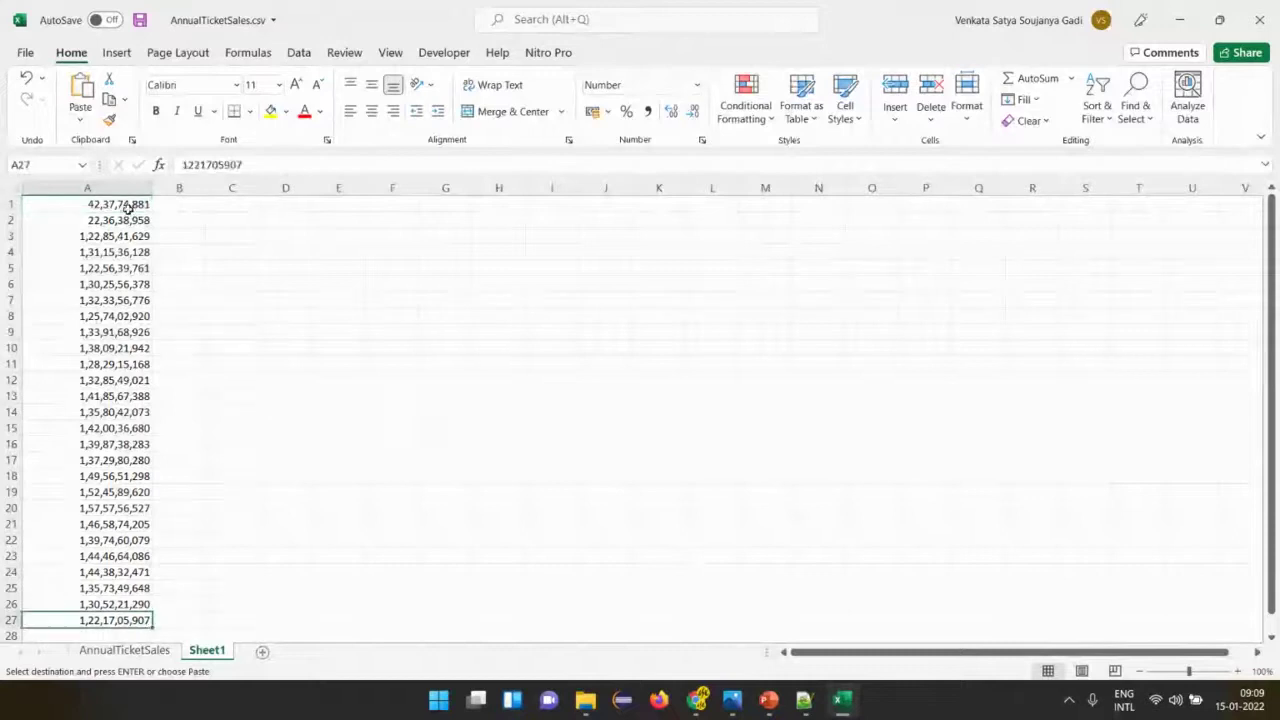
{"action": "key", "text": "ctrl+Up"}
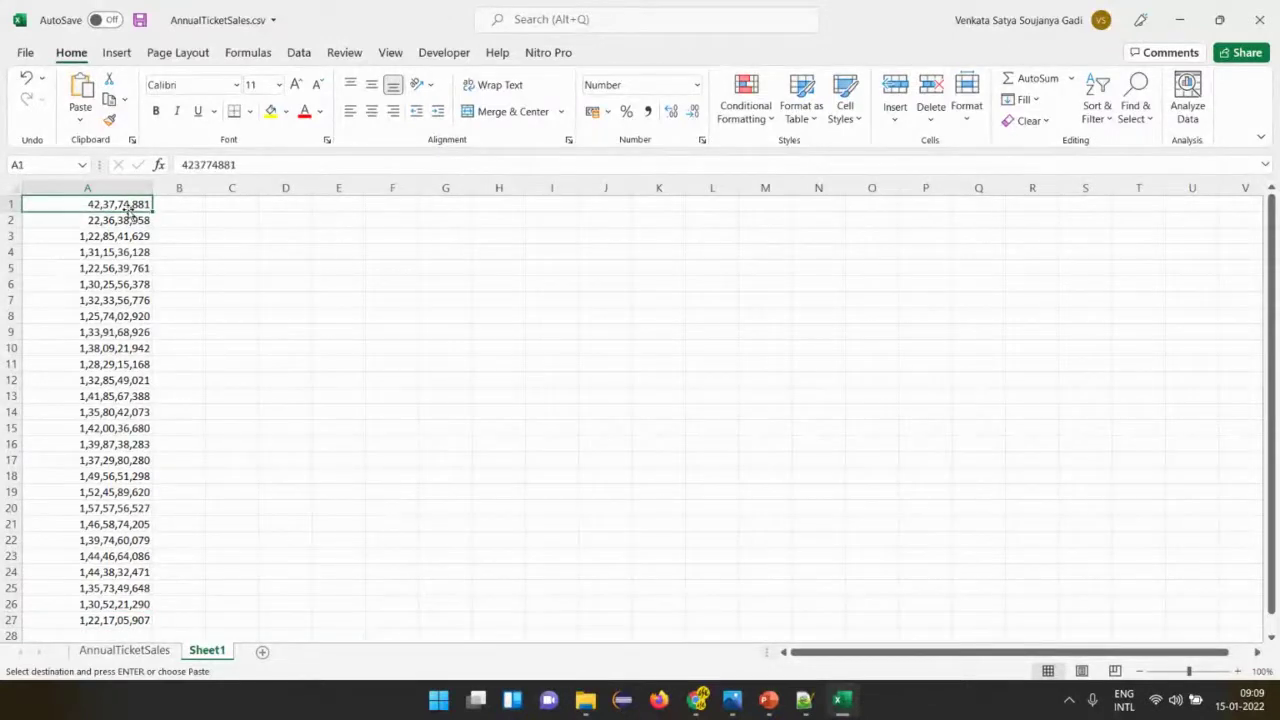
Sort the ticket figures in column A of Sheet1 from smallest to largest and select the first entry.
{"action": "left_click", "coordinate": [58, 183]}
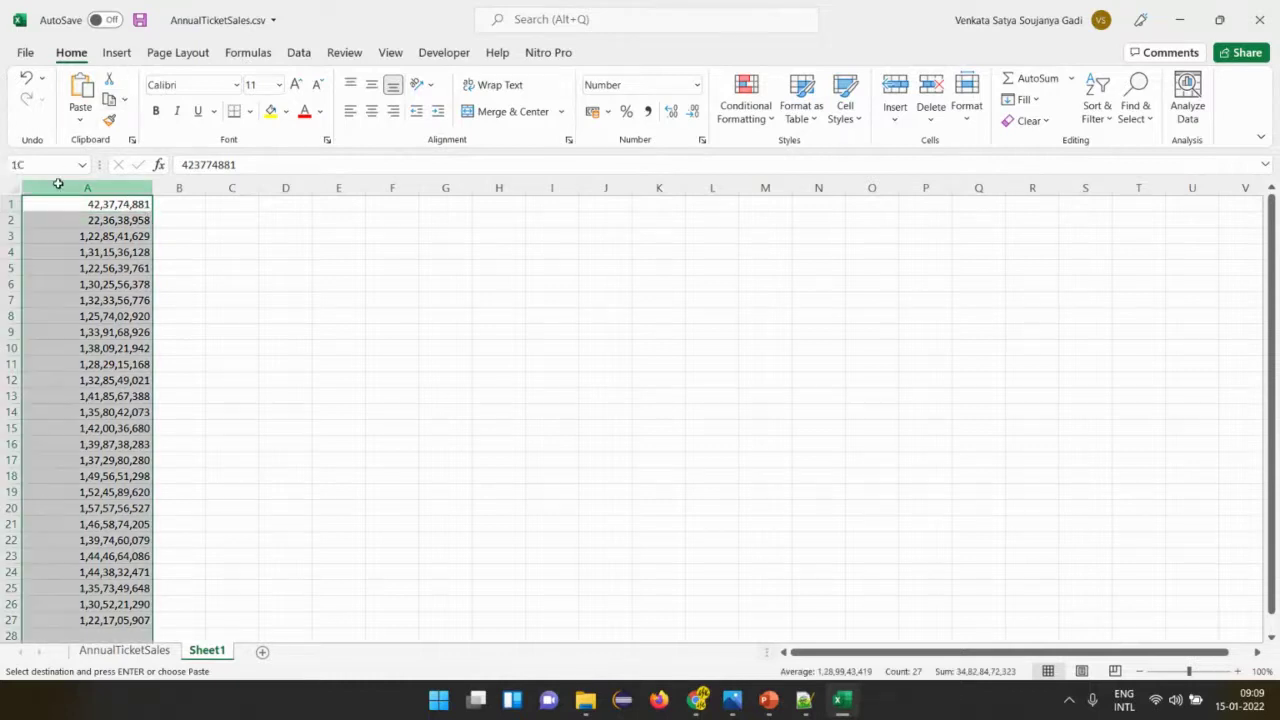
{"action": "left_click", "coordinate": [297, 53]}
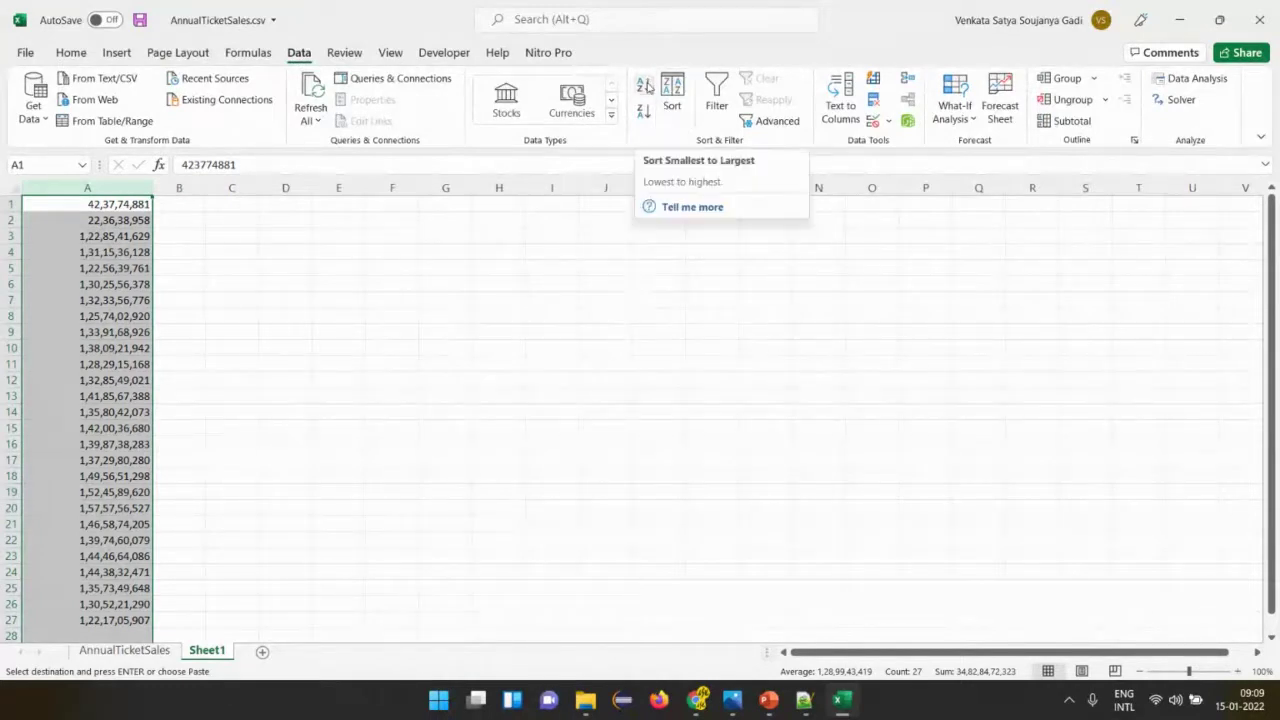
{"action": "left_click", "coordinate": [646, 87]}
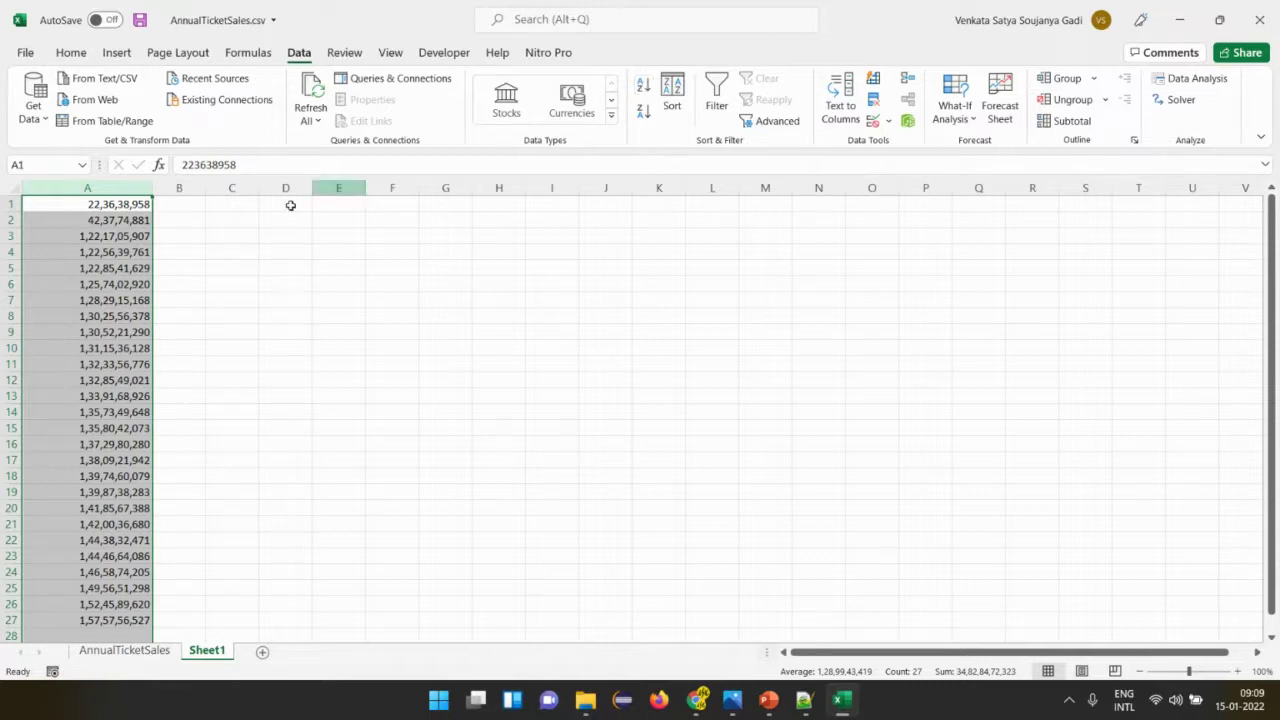
{"action": "left_click", "coordinate": [107, 204]}
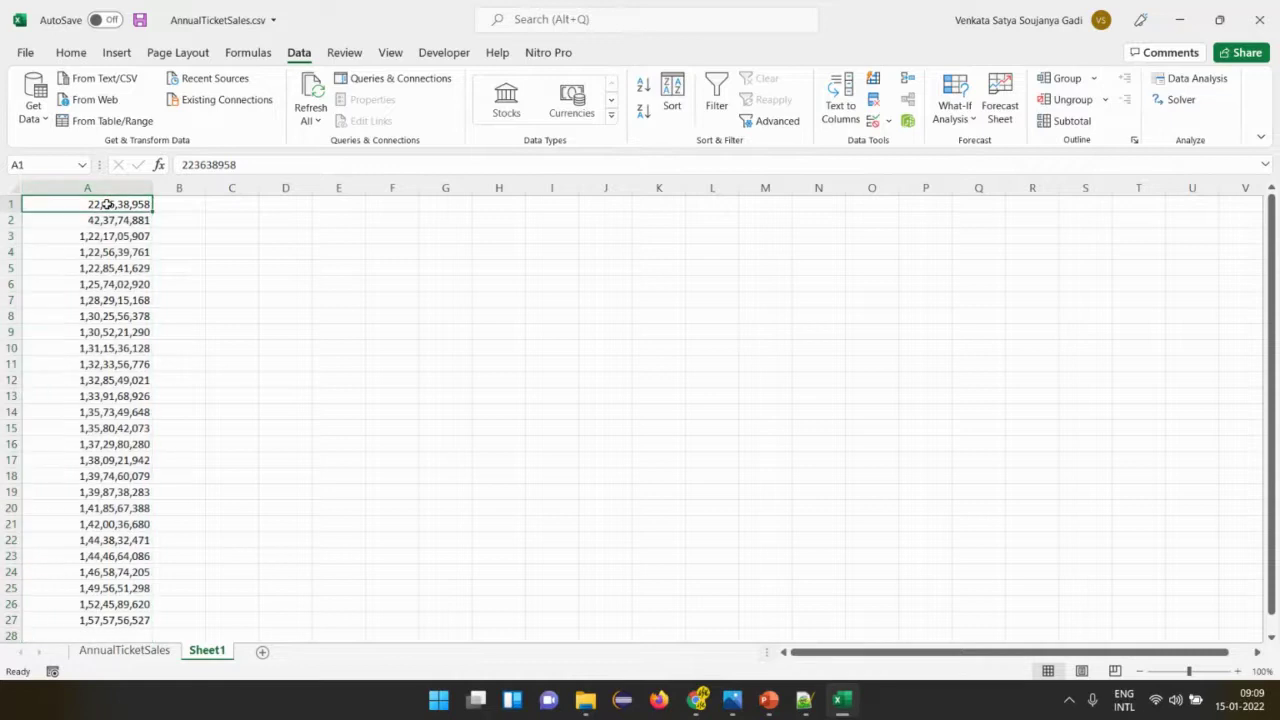
{"action": "left_click", "coordinate": [222, 201]}
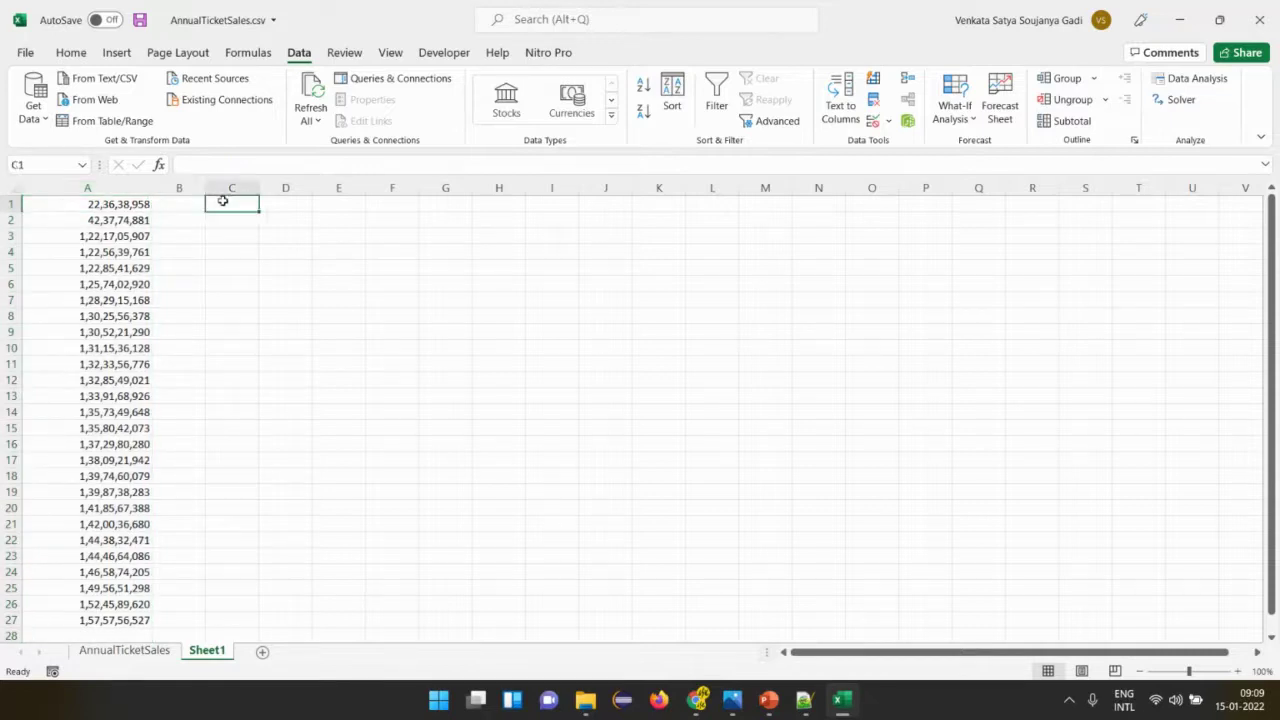
{"action": "type", "text": "1"}
{"action": "key", "text": "Return"}
{"action": "type", "text": "2"}
{"action": "key", "text": "Return"}
{"action": "left_click", "coordinate": [222, 201]}
{"action": "key", "text": "Down"}
{"action": "key", "text": "Delete"}
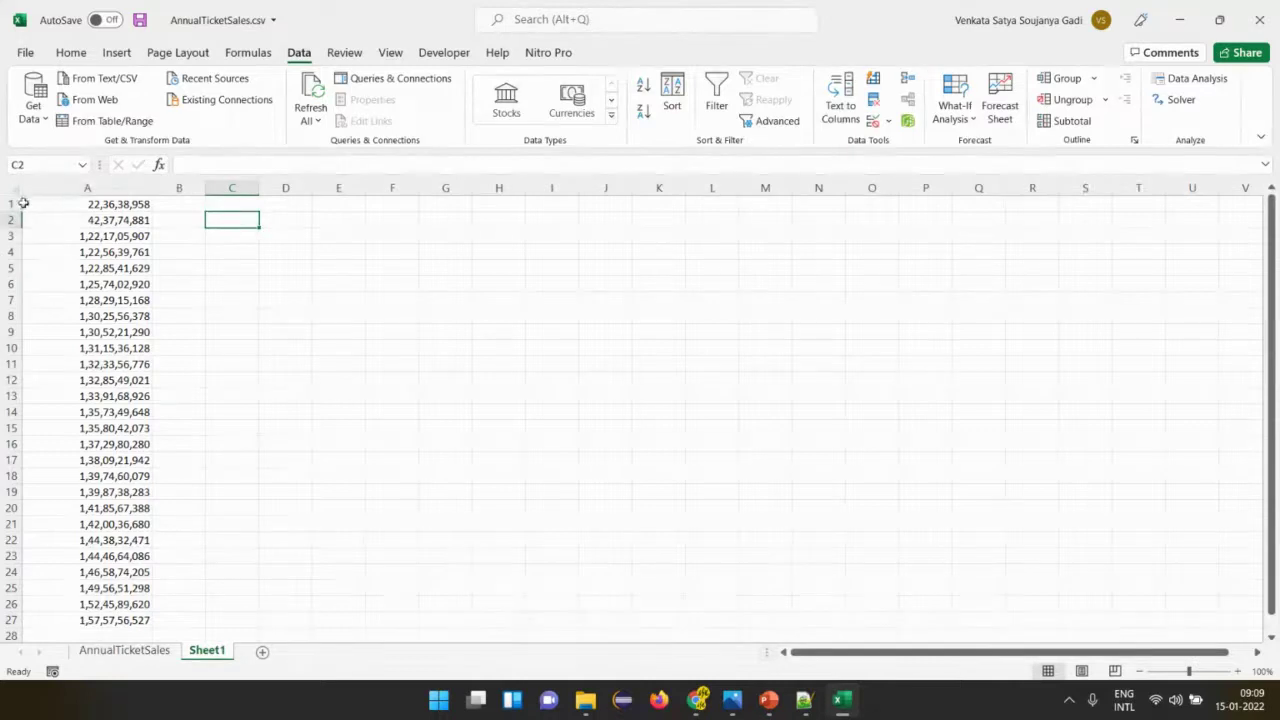
Check the last data row, work out the middle position with =27/2 in cell H8, and clear that cell.
{"action": "left_click", "coordinate": [11, 620]}
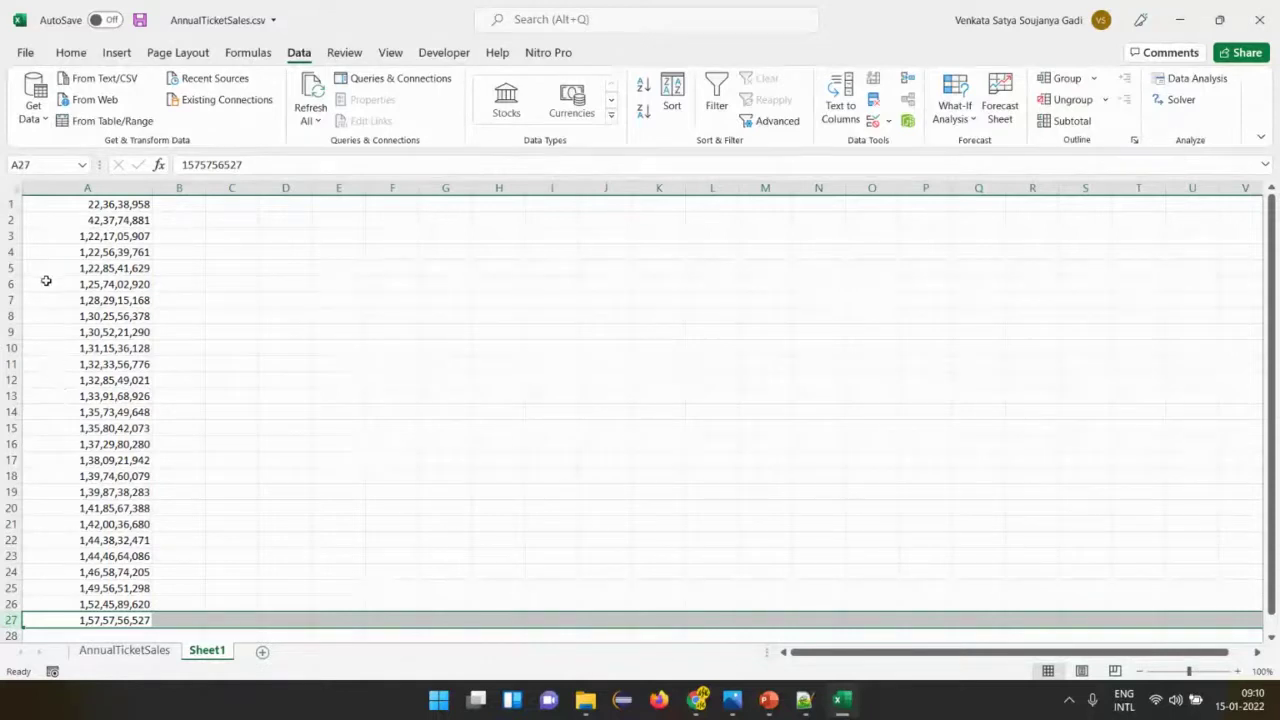
{"action": "left_click", "coordinate": [492, 316]}
{"action": "type", "text": "=27/2"}
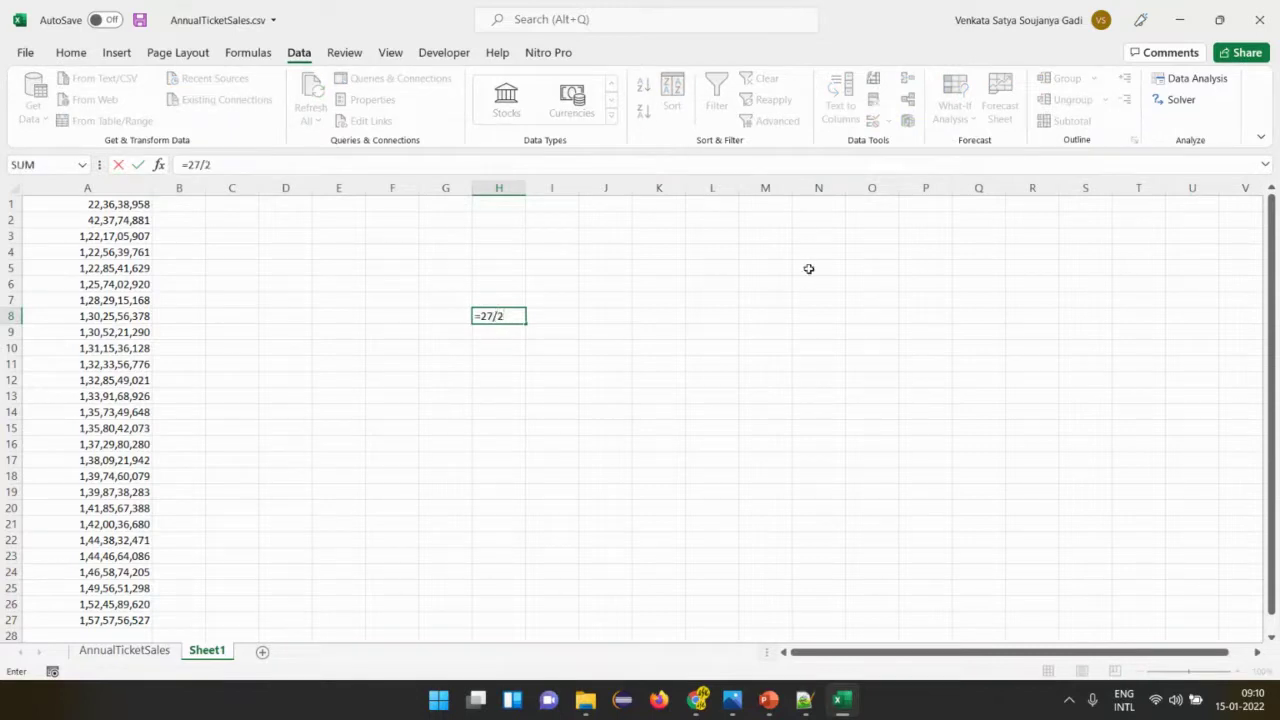
{"action": "key", "text": "Return"}
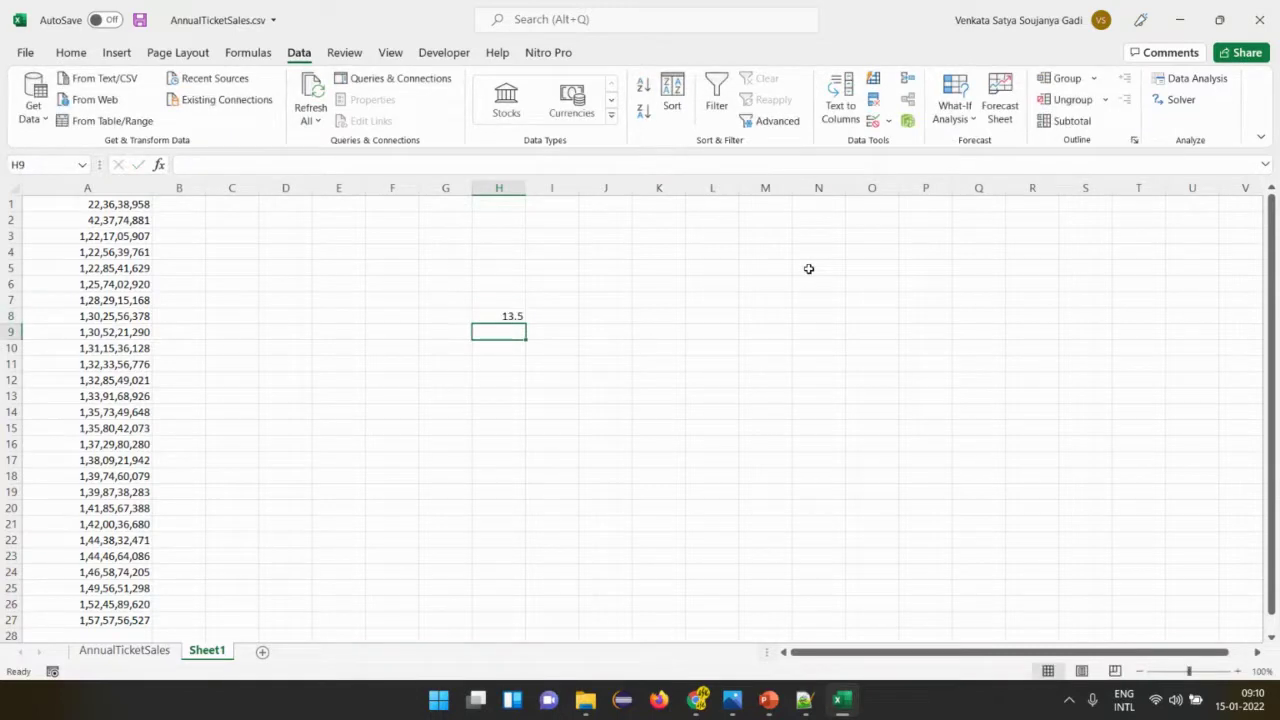
{"action": "key", "text": "Up"}
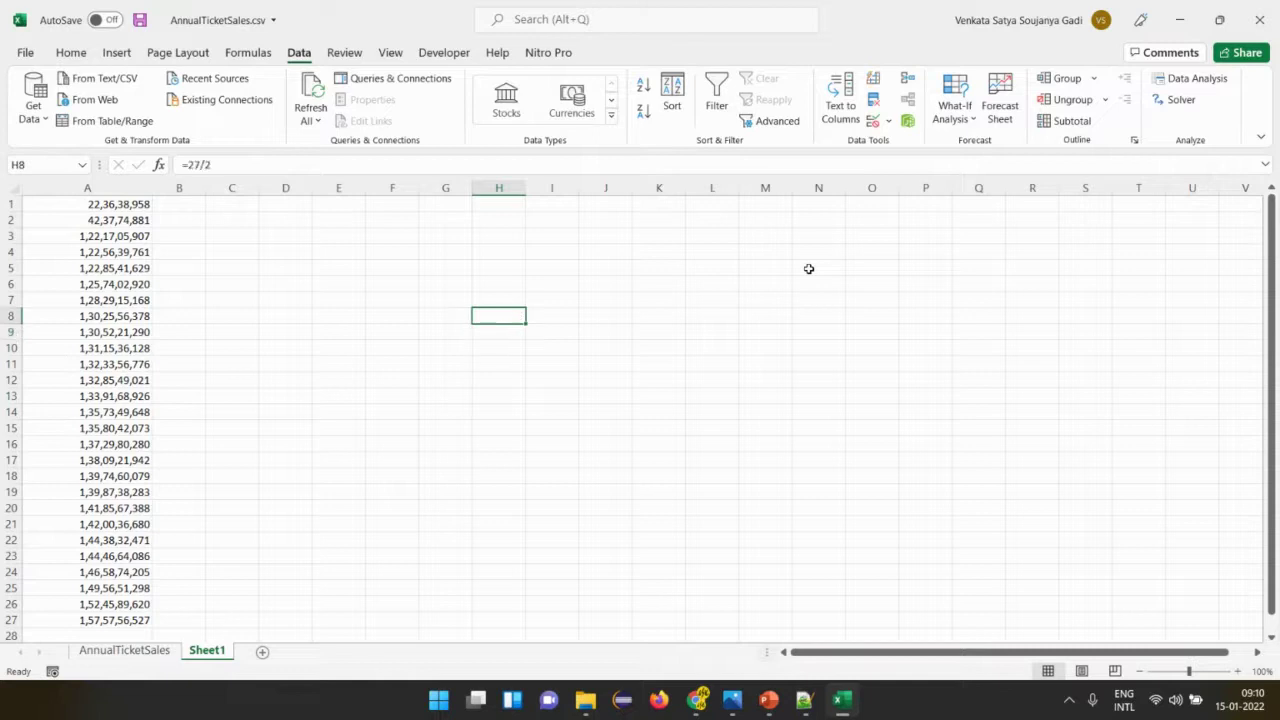
{"action": "key", "text": "Delete"}
Locate the middle entry in row 14 of Sheet1 and reference its cell A14 in I6 beside "Mediana" on the AnnualTicketSales sheet.
{"action": "left_click", "coordinate": [8, 412]}
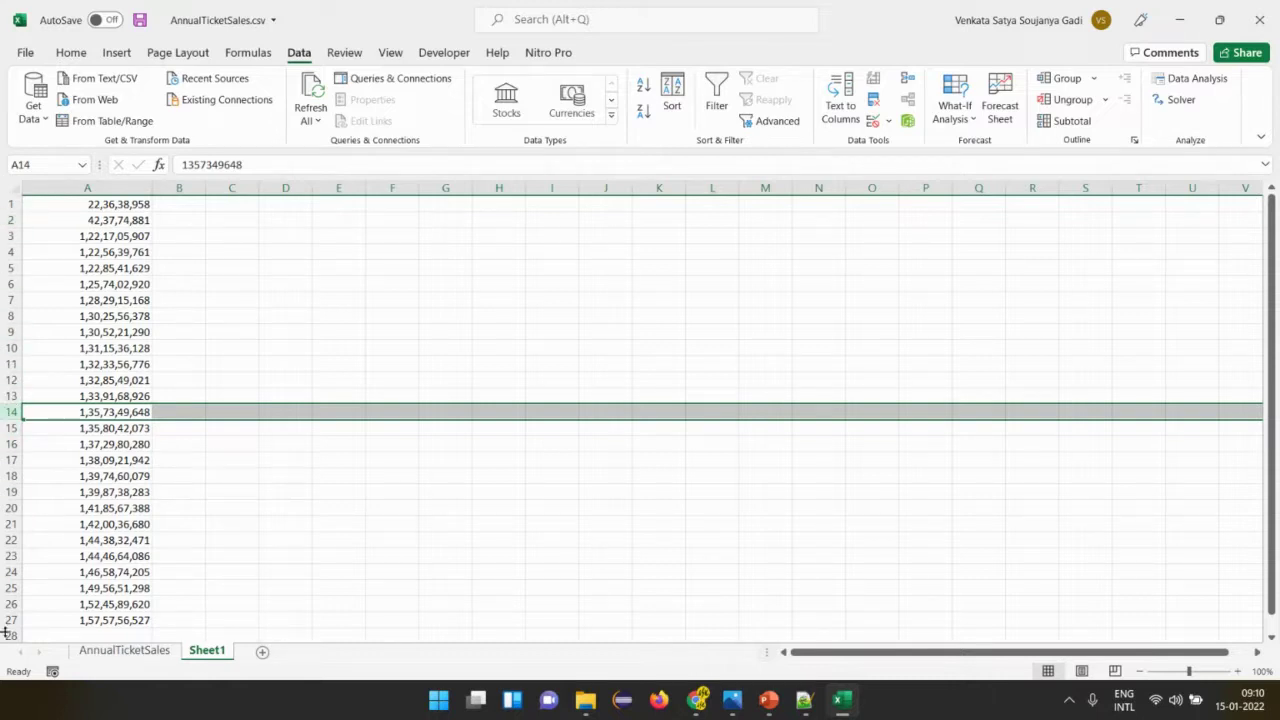
{"action": "left_click", "coordinate": [71, 411]}
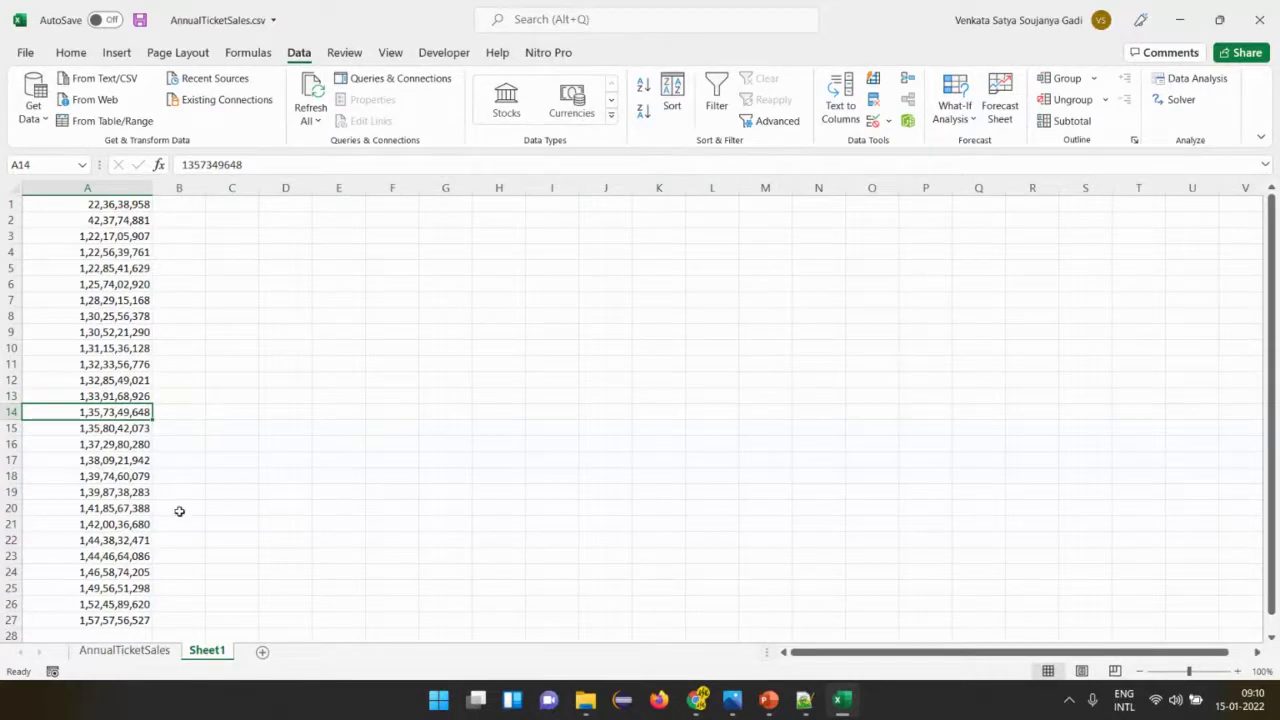
{"action": "left_click", "coordinate": [142, 657]}
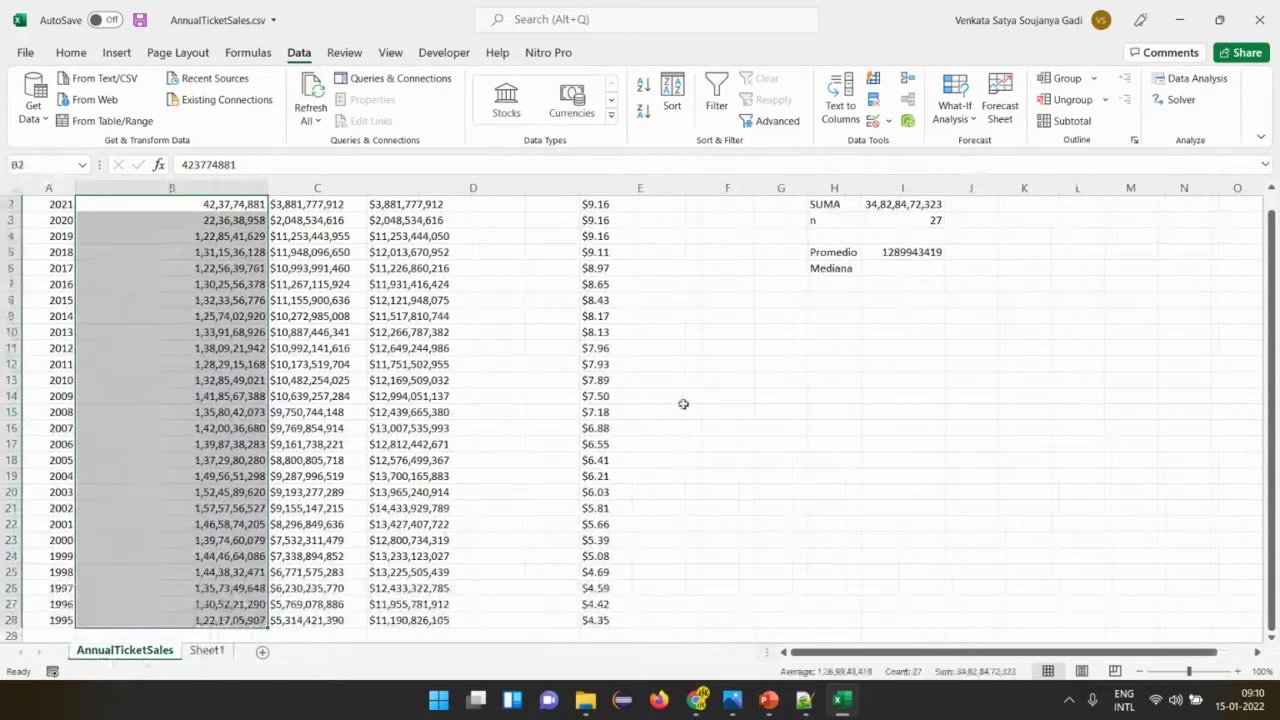
{"action": "left_click", "coordinate": [899, 266]}
{"action": "type", "text": "="}
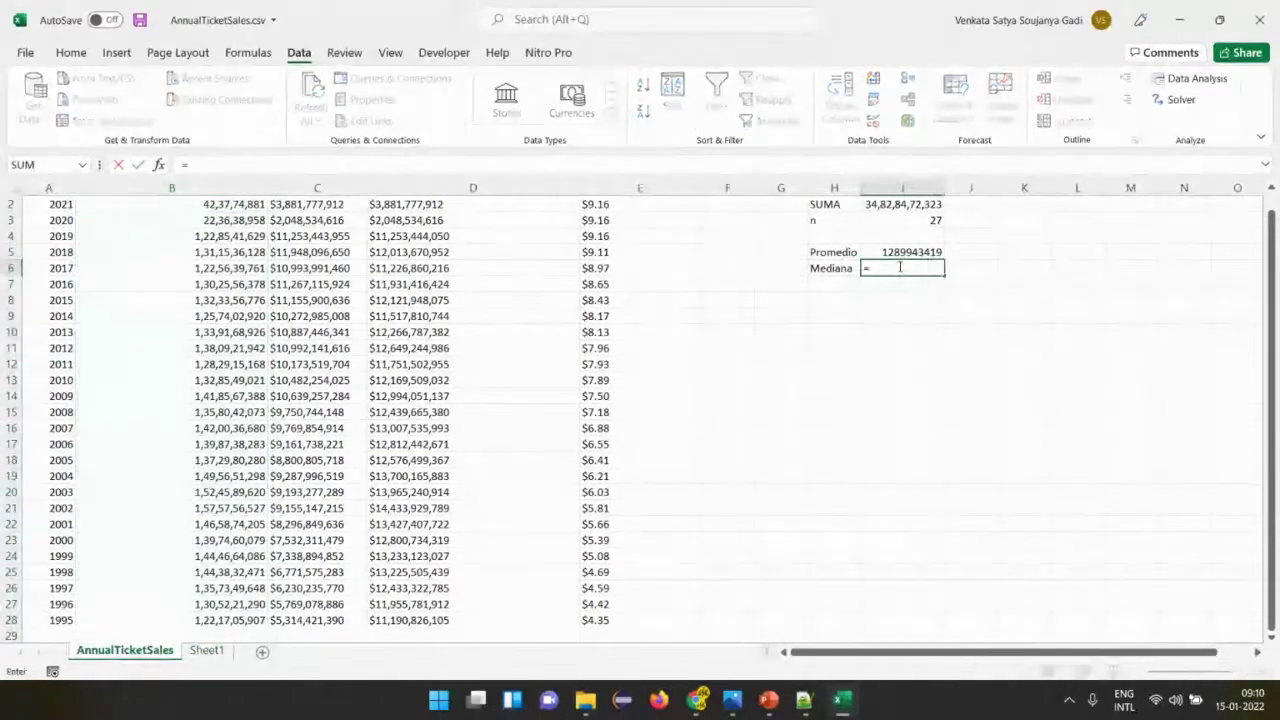
{"action": "left_click", "coordinate": [206, 650]}
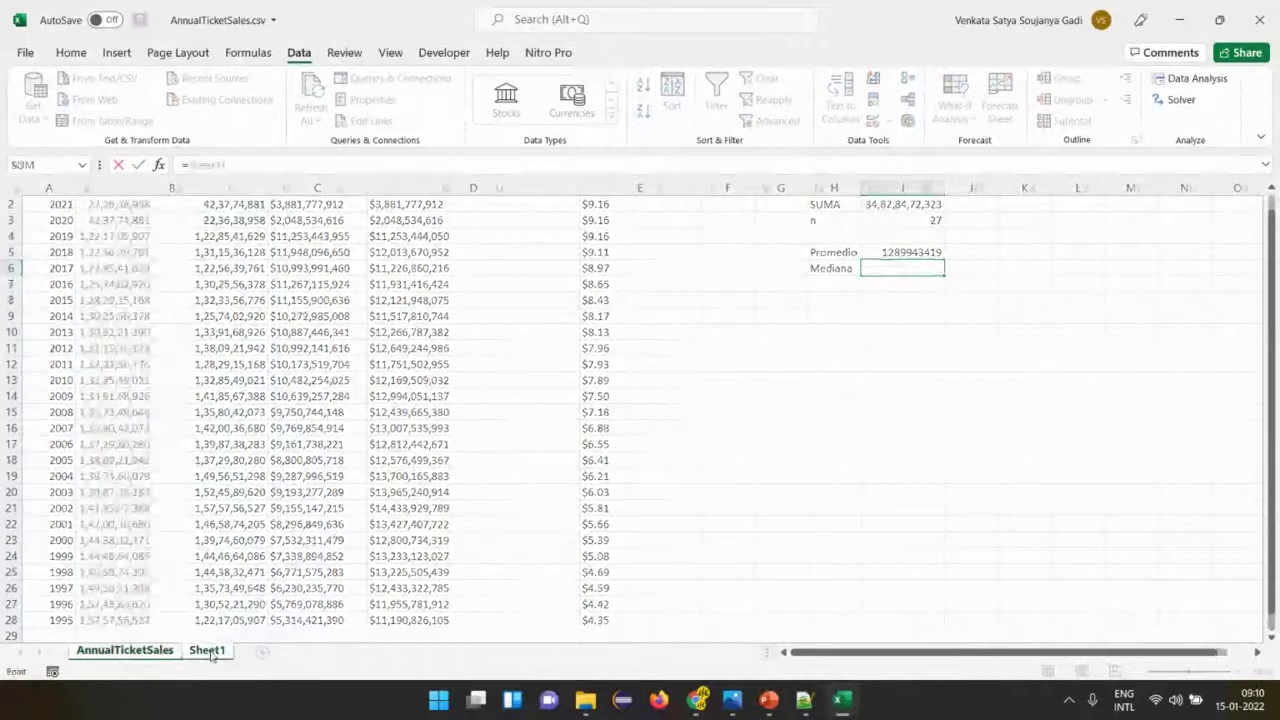
{"action": "left_click", "coordinate": [110, 412]}
{"action": "key", "text": "Return"}
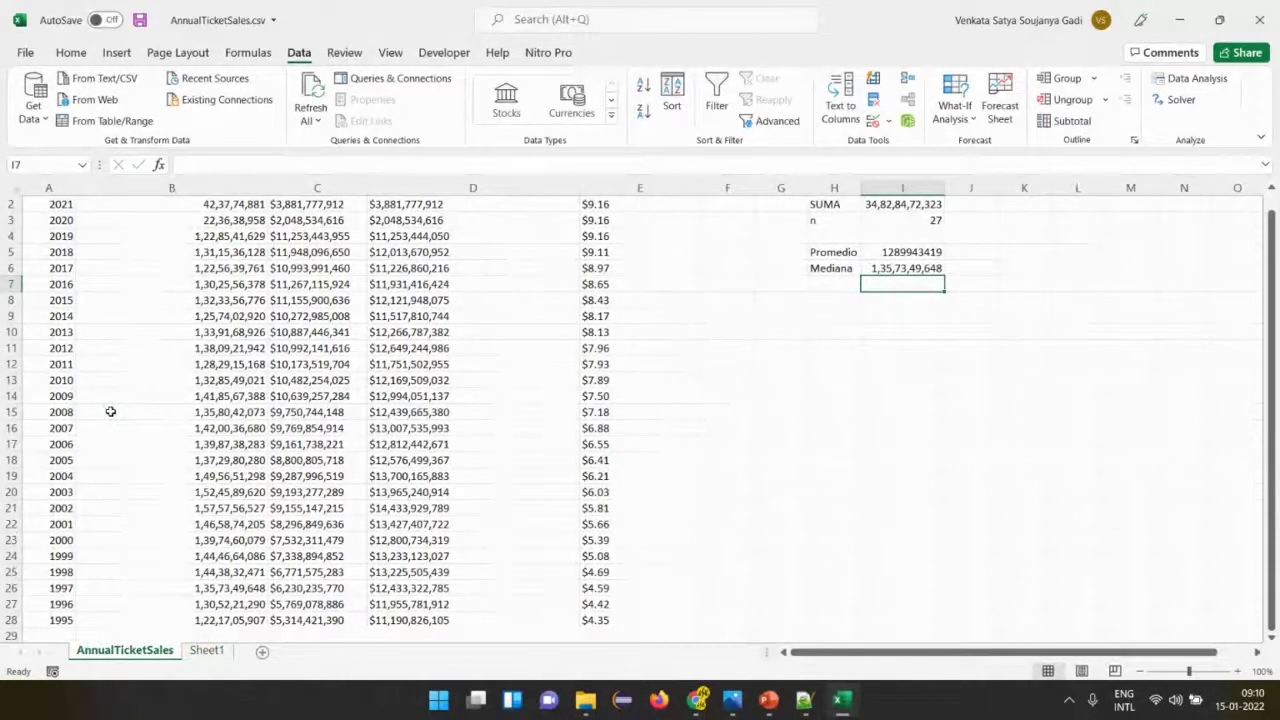
Compare the median on the AnnualTicketSales sheet with the sorted ticket figures on Sheet1.
{"action": "left_click", "coordinate": [207, 650]}
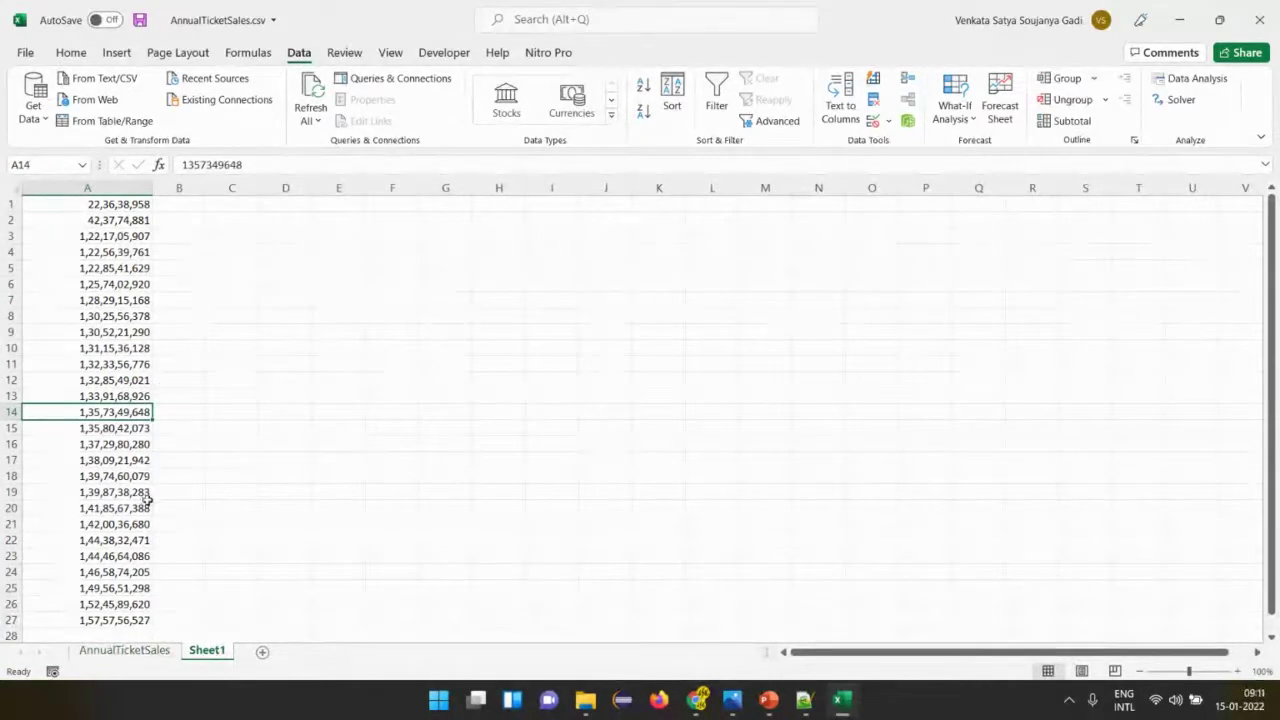
{"action": "left_click", "coordinate": [131, 655]}
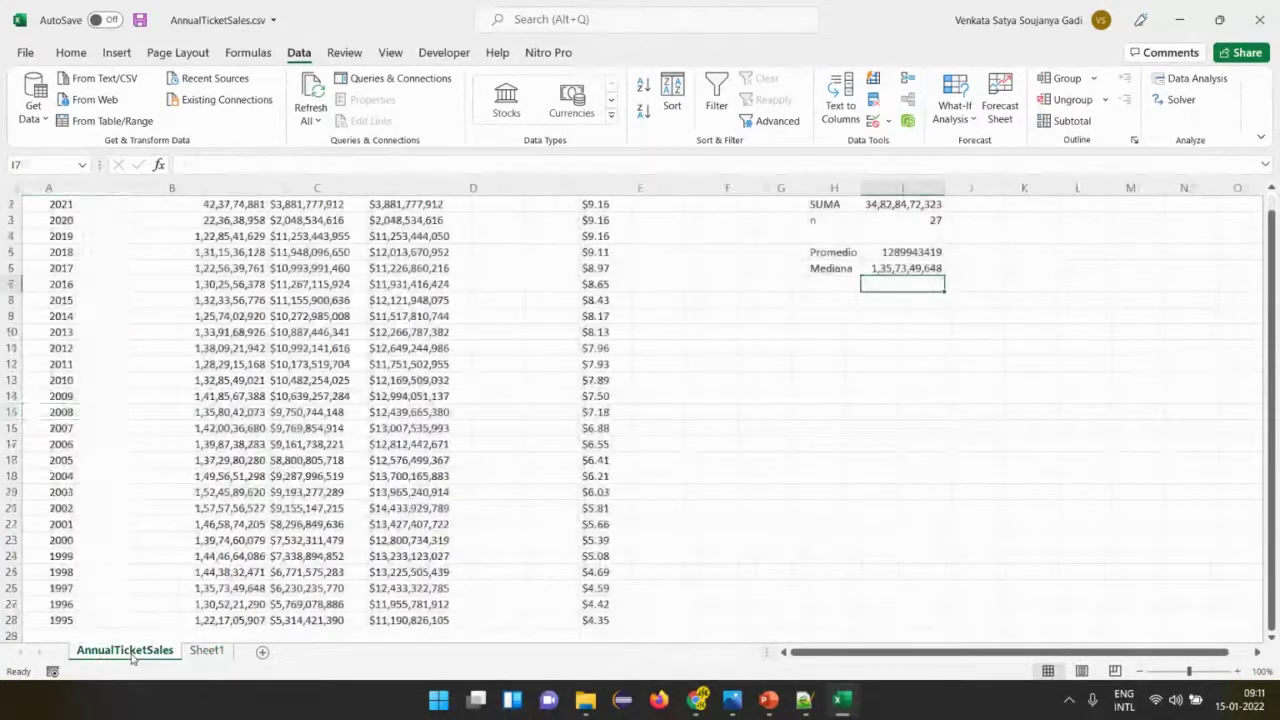
{"action": "left_click", "coordinate": [207, 651]}
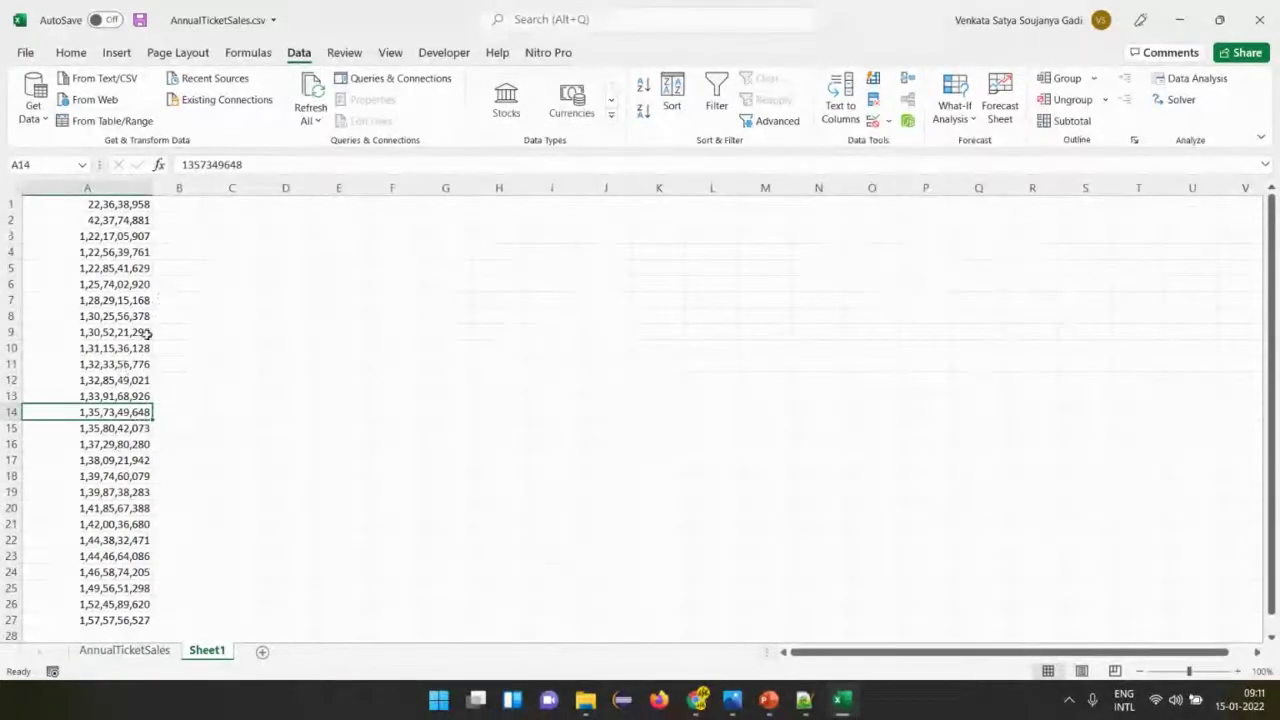
Sort the ticket figures in column A of Sheet1 from largest to smallest and back to smallest to largest.
{"action": "key", "text": "ctrl+a"}
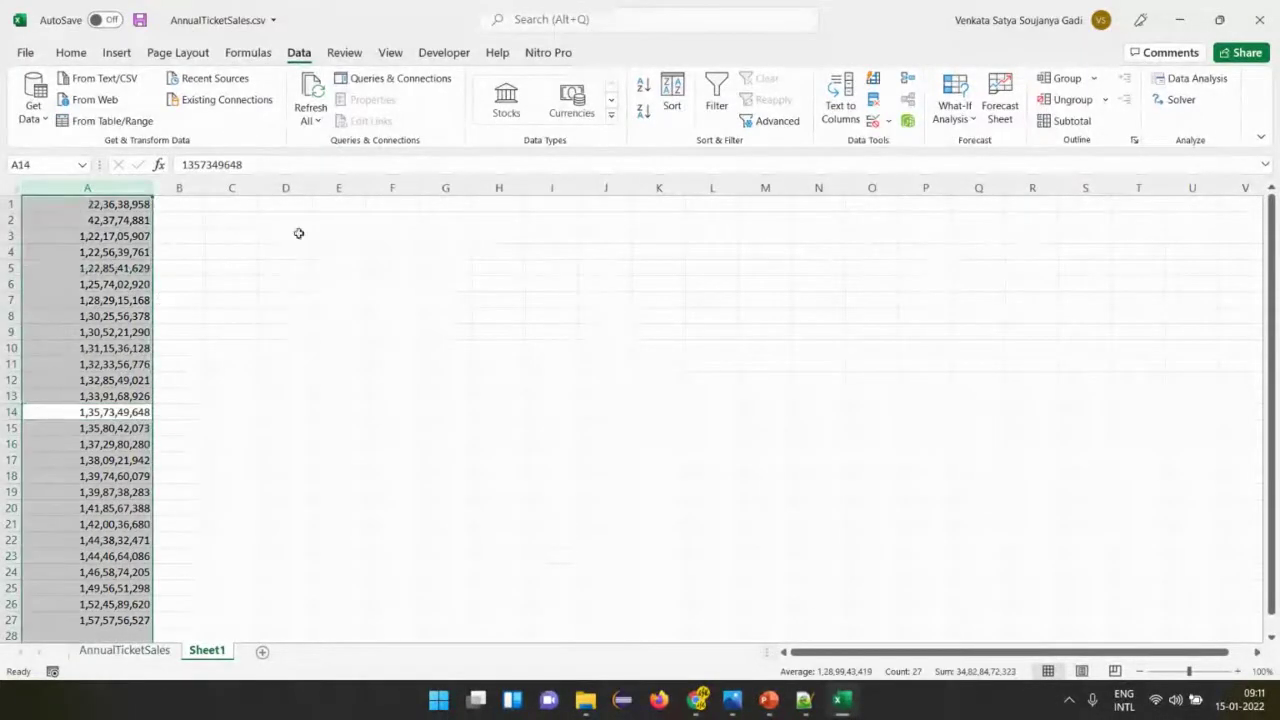
{"action": "left_click", "coordinate": [643, 113]}
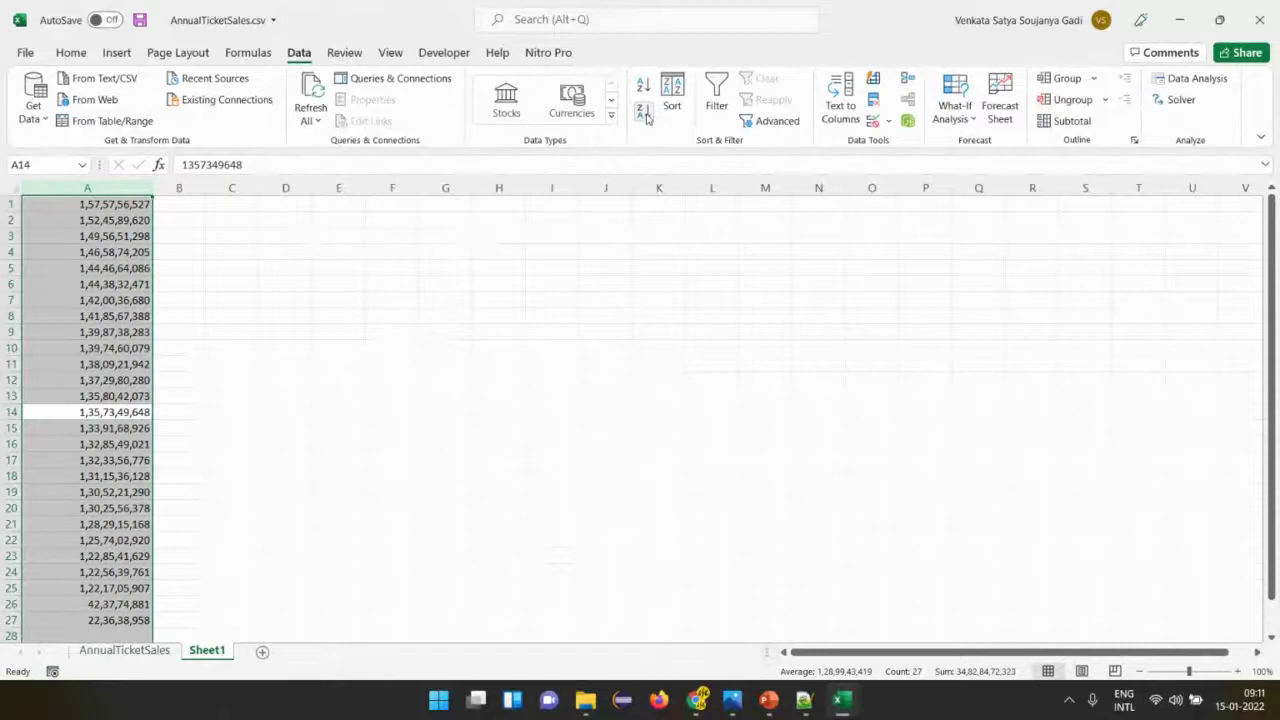
{"action": "left_click", "coordinate": [644, 87]}
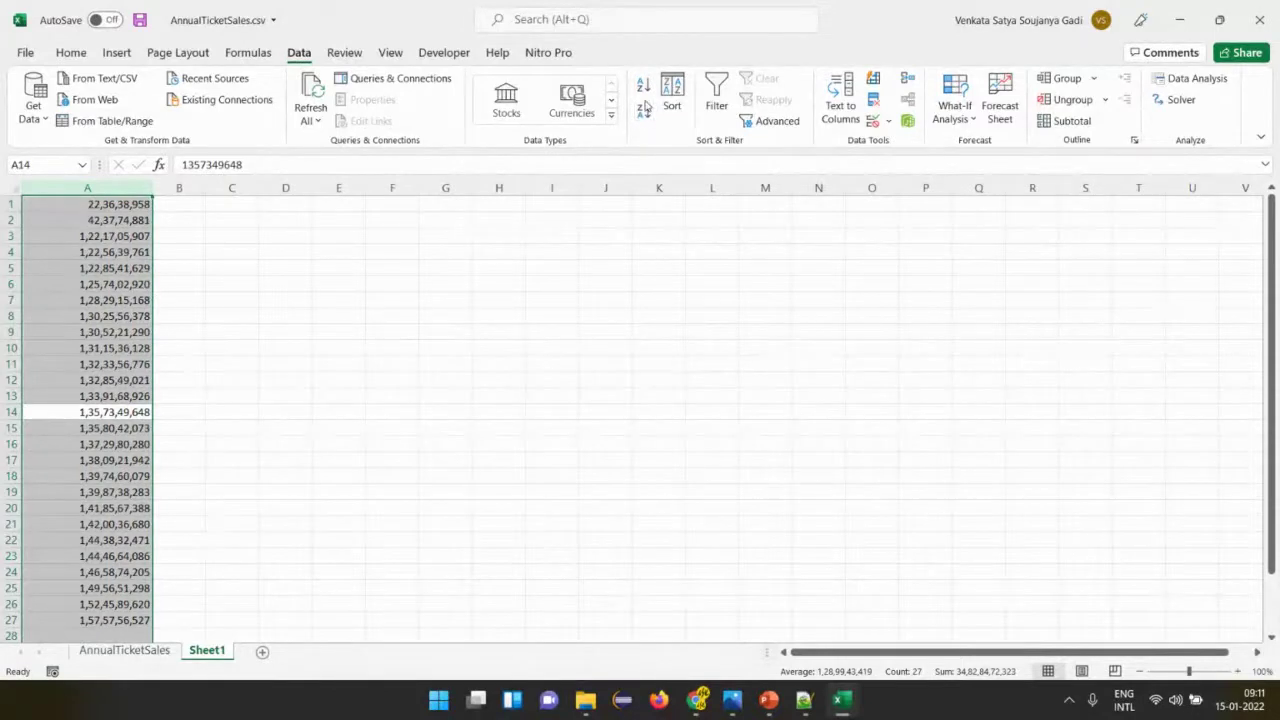
{"action": "left_click", "coordinate": [644, 110]}
{"action": "left_click", "coordinate": [645, 86]}
Calculate the median of the whole tickets sold column in J6 of AnnualTicketSales with =MEDIAN(B:B).
{"action": "left_click", "coordinate": [138, 658]}
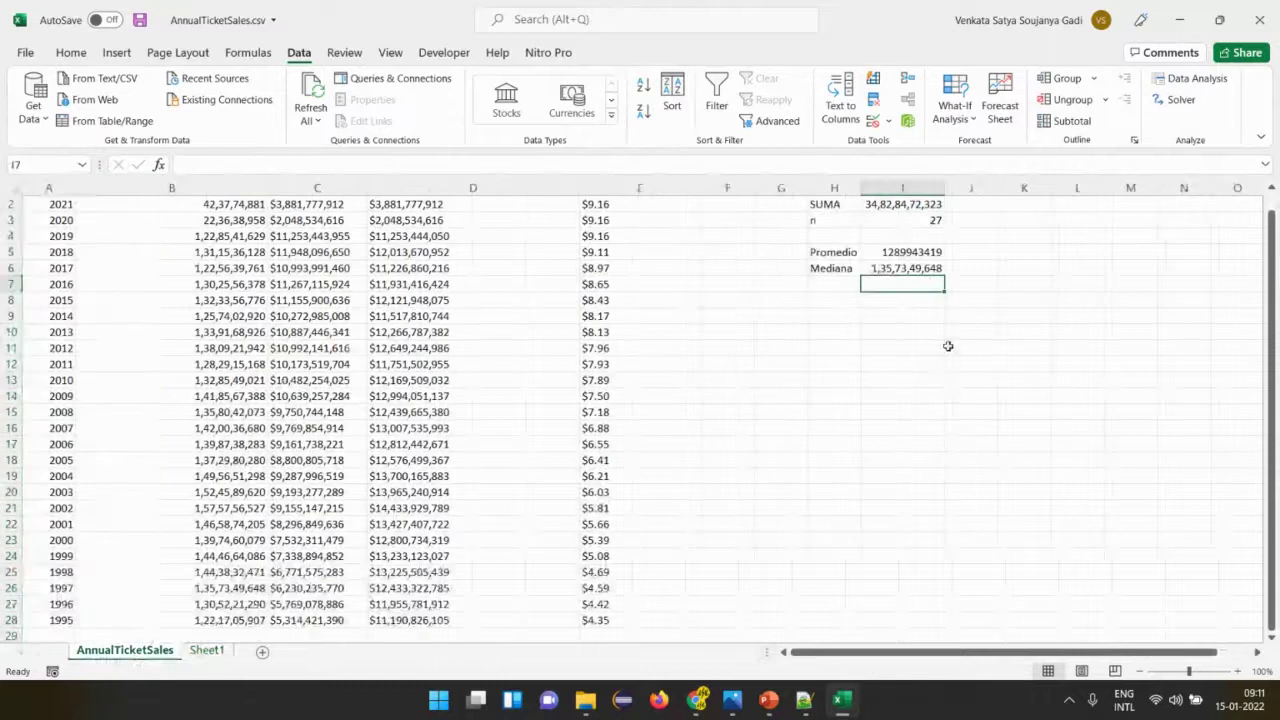
{"action": "left_click", "coordinate": [962, 269]}
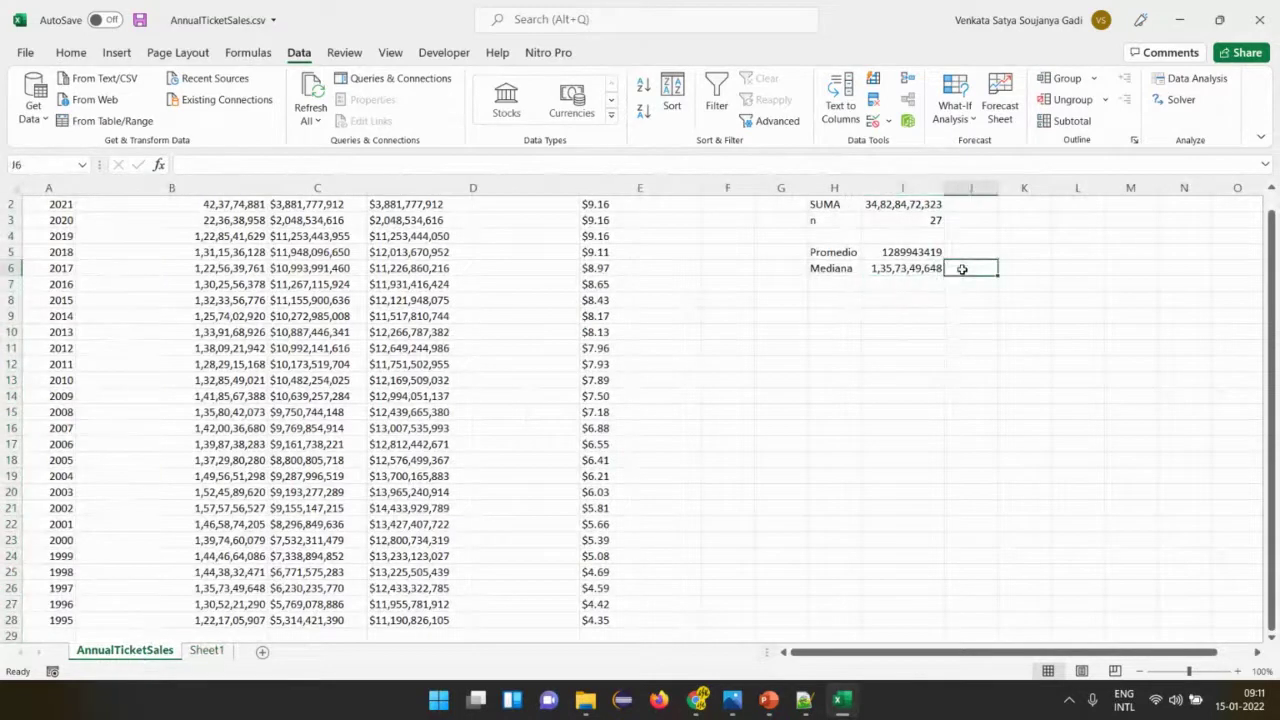
{"action": "type", "text": "="}
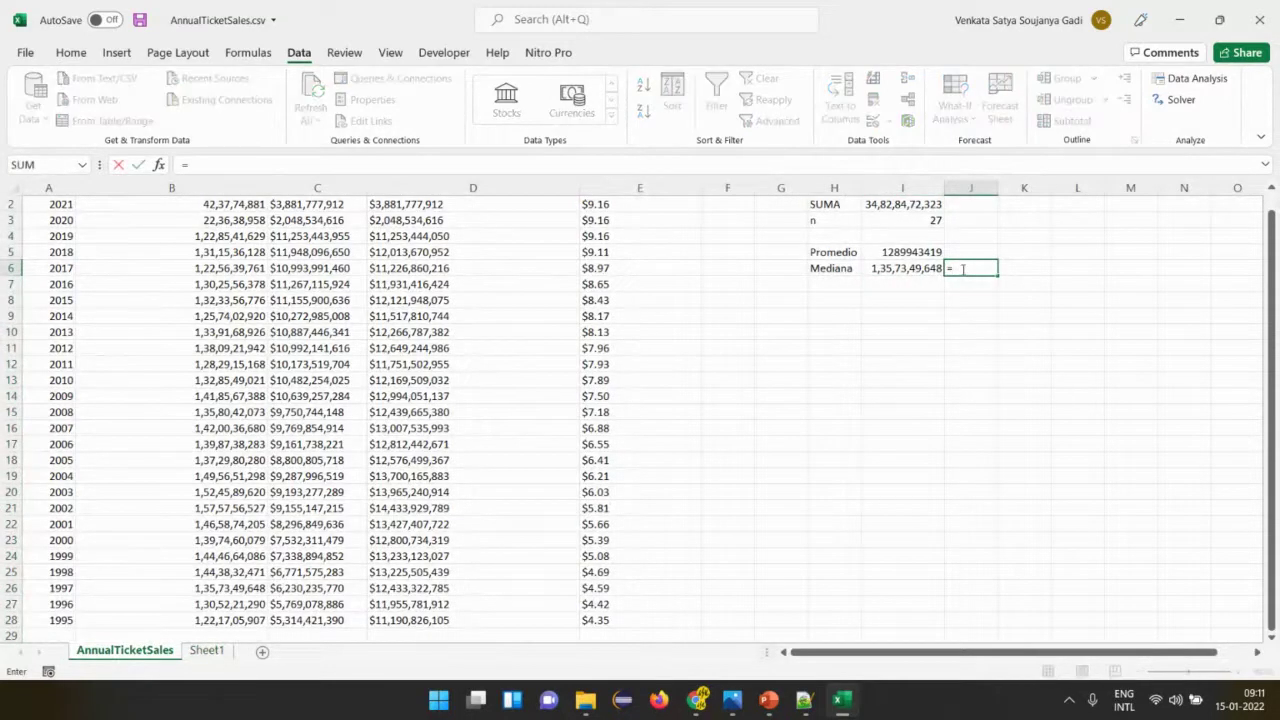
{"action": "type", "text": "med"}
{"action": "key", "text": "Tab"}
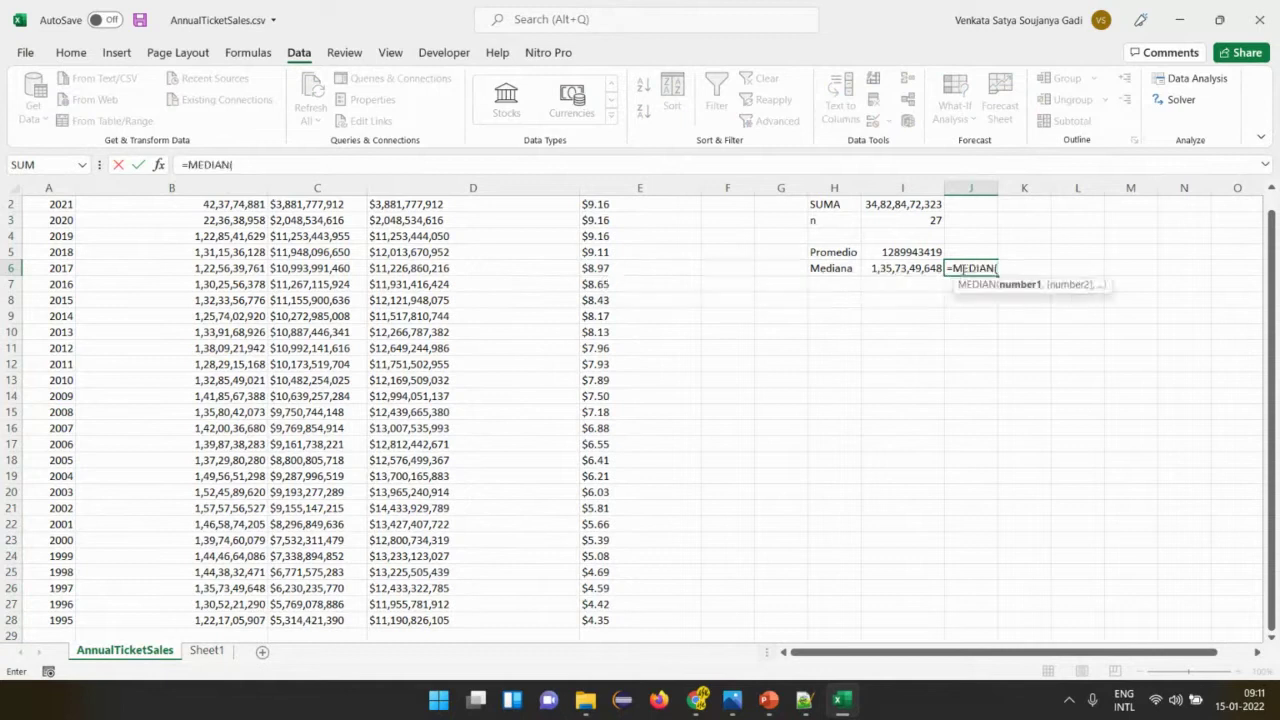
{"action": "left_click", "coordinate": [194, 187]}
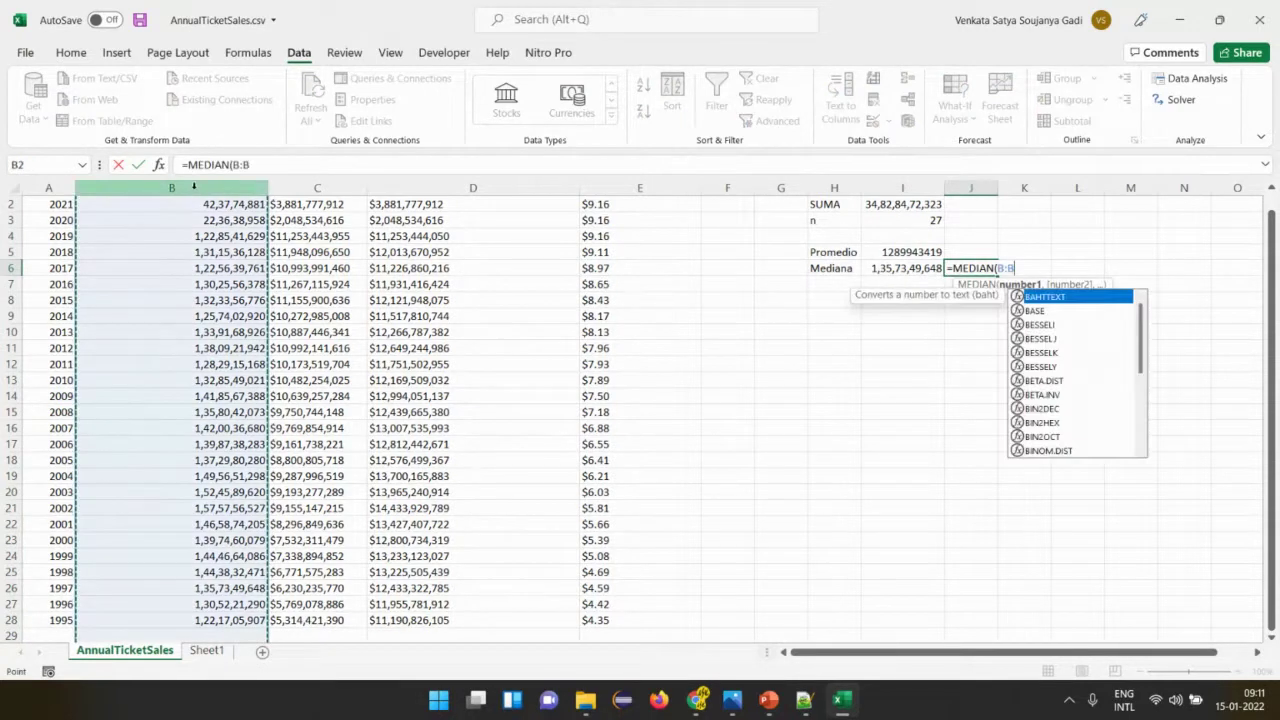
{"action": "scroll", "coordinate": [230, 264], "scroll_direction": "up", "scroll_amount": 1}
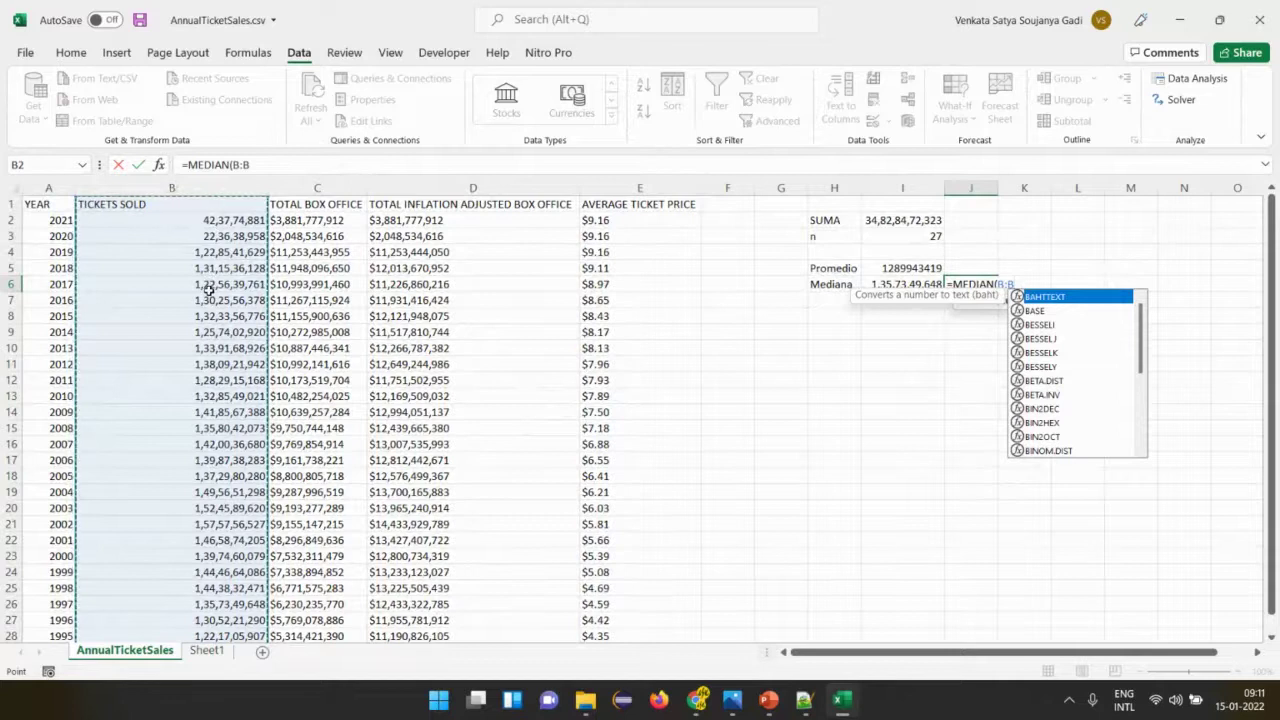
{"action": "type", "text": ")"}
{"action": "key", "text": "Return"}
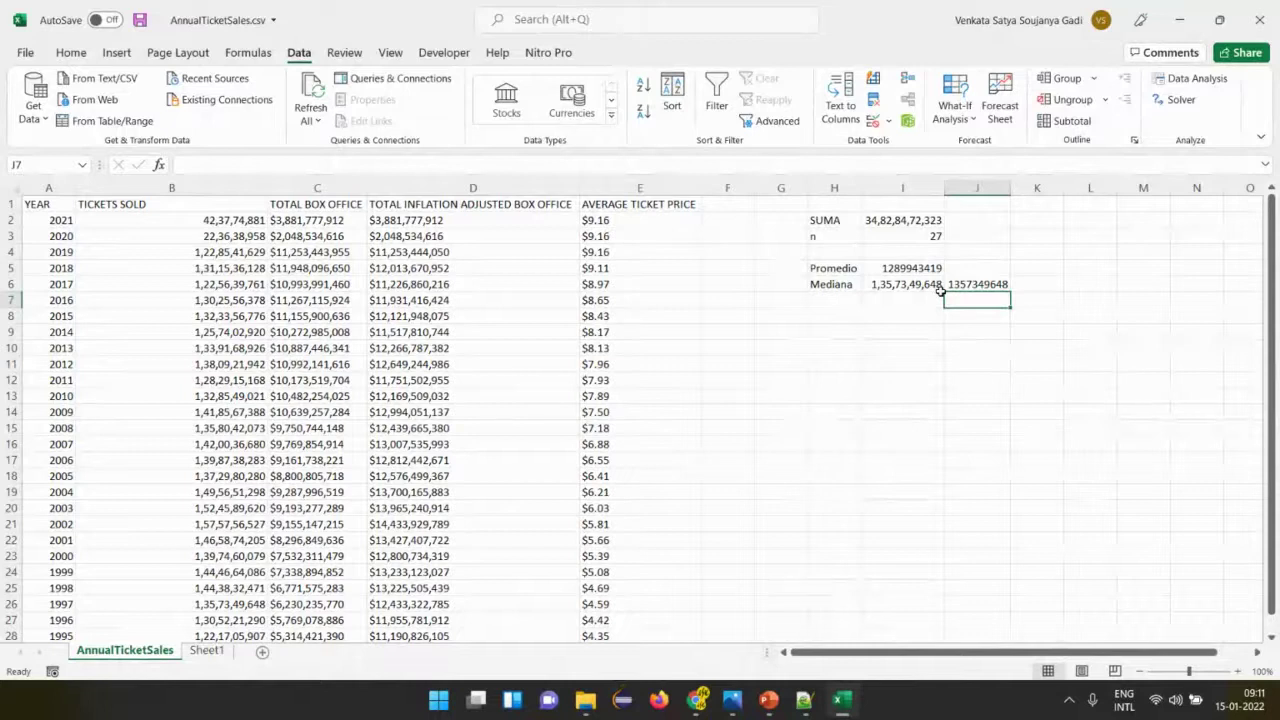
Replace the formula in J6 with a MEDIAN function covering only the ticket figures from 2021 to 1995, B2:B28.
{"action": "key", "text": "Up"}
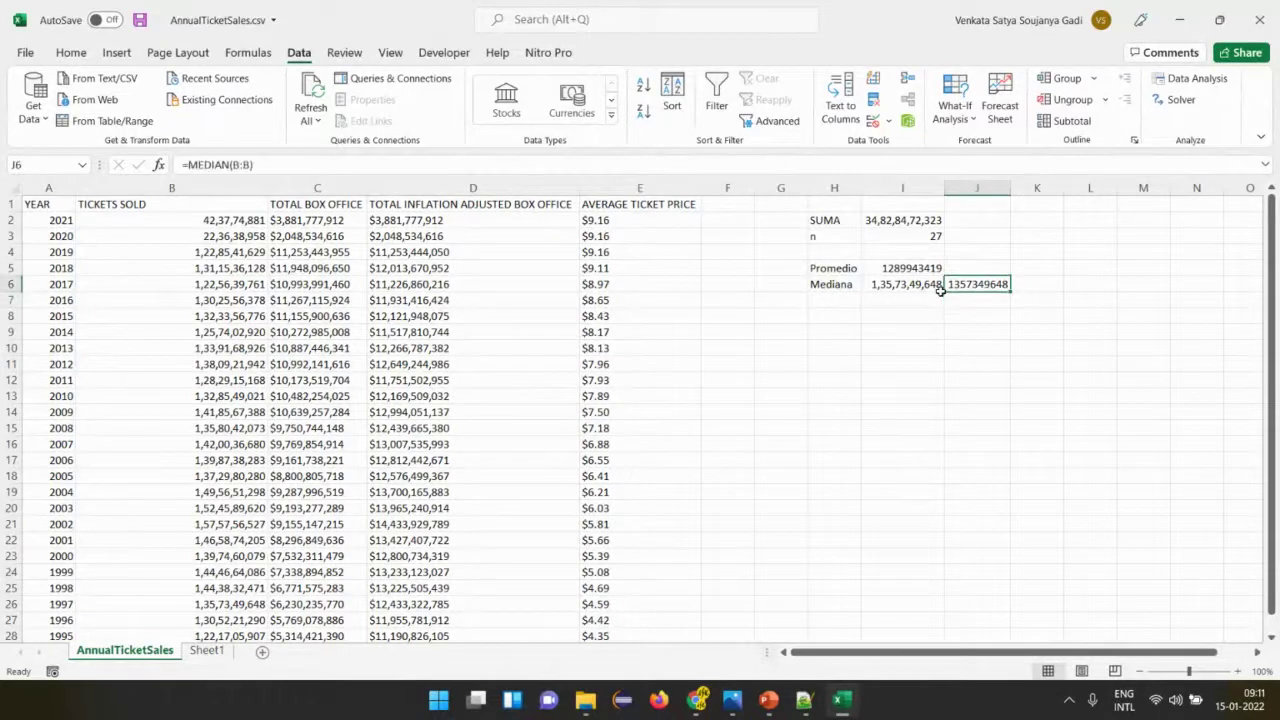
{"action": "key", "text": "Delete"}
{"action": "type", "text": "="}
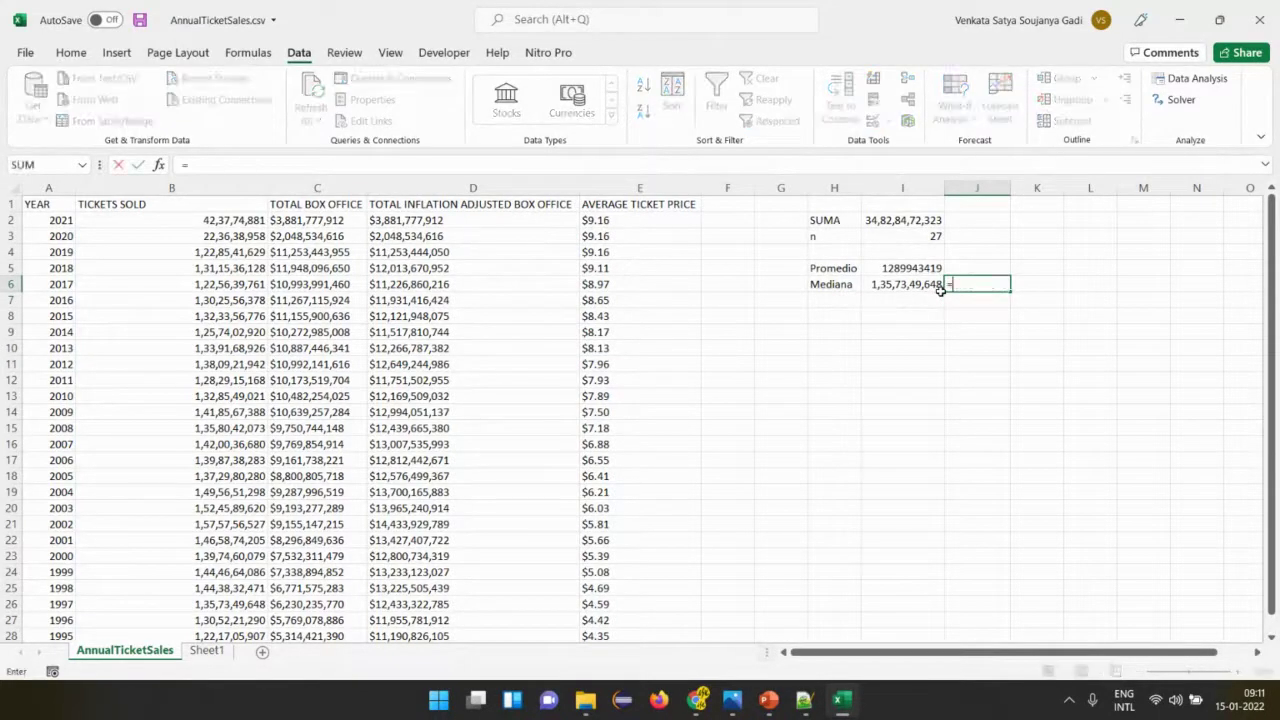
{"action": "type", "text": "med"}
{"action": "key", "text": "Tab"}
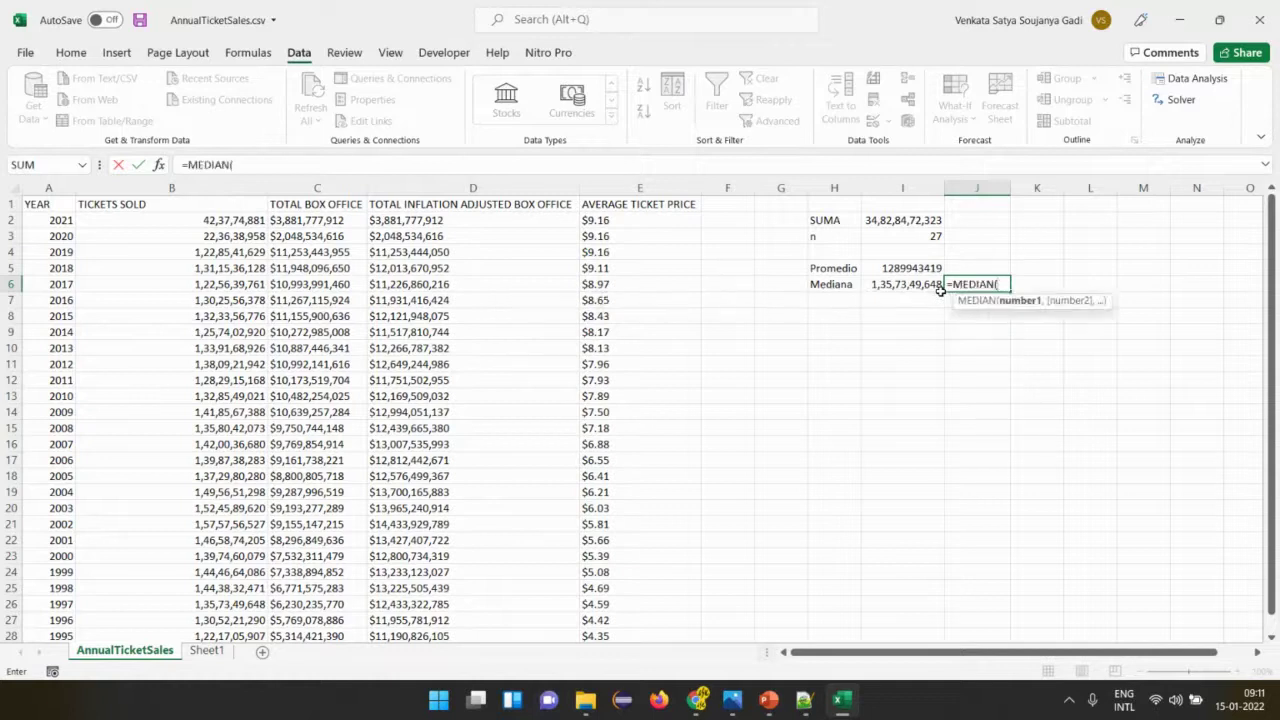
{"action": "left_click_drag", "start_coordinate": [230, 219], "coordinate": [229, 602]}
{"action": "key", "text": "Return"}
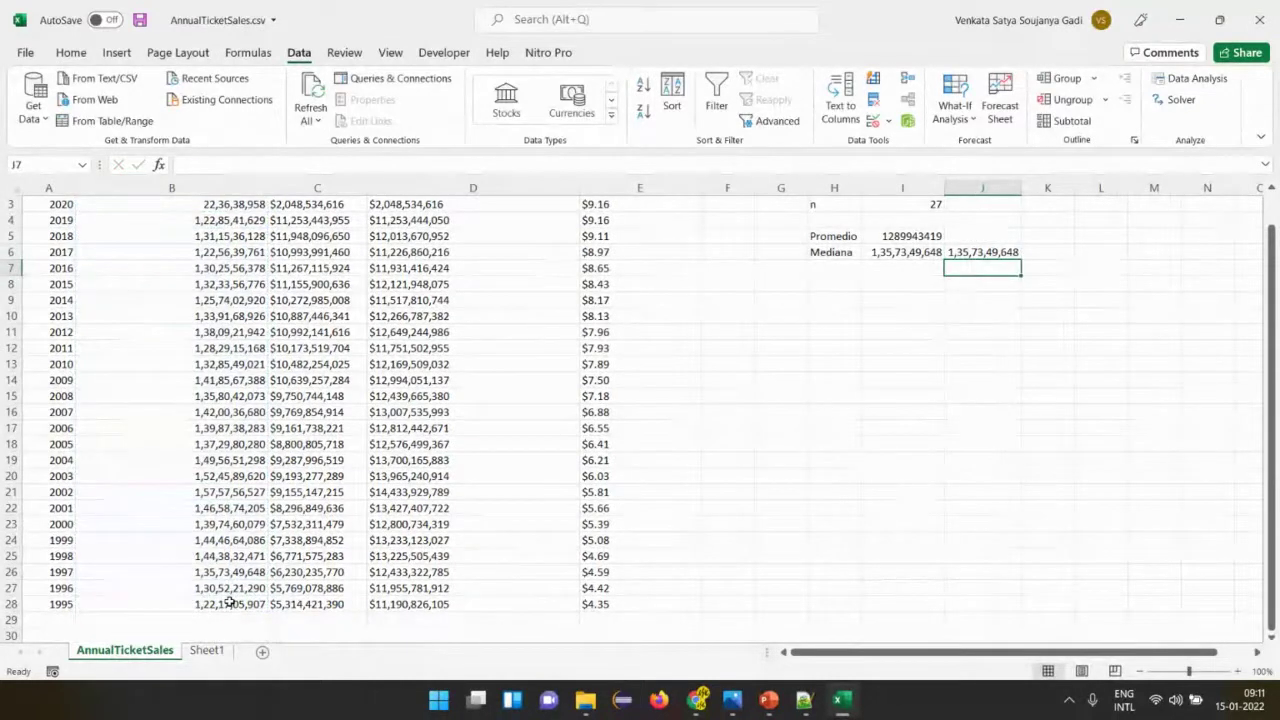
Switch to the Collaborate session in the browser, open its chat, and return to the Excel workbook.
{"action": "key", "text": "alt+Tab"}
{"action": "key", "text": "alt+Tab"}
{"action": "key", "text": "alt+Tab"}
{"action": "key", "text": "alt+Tab"}
{"action": "key", "text": "alt+Tab"}
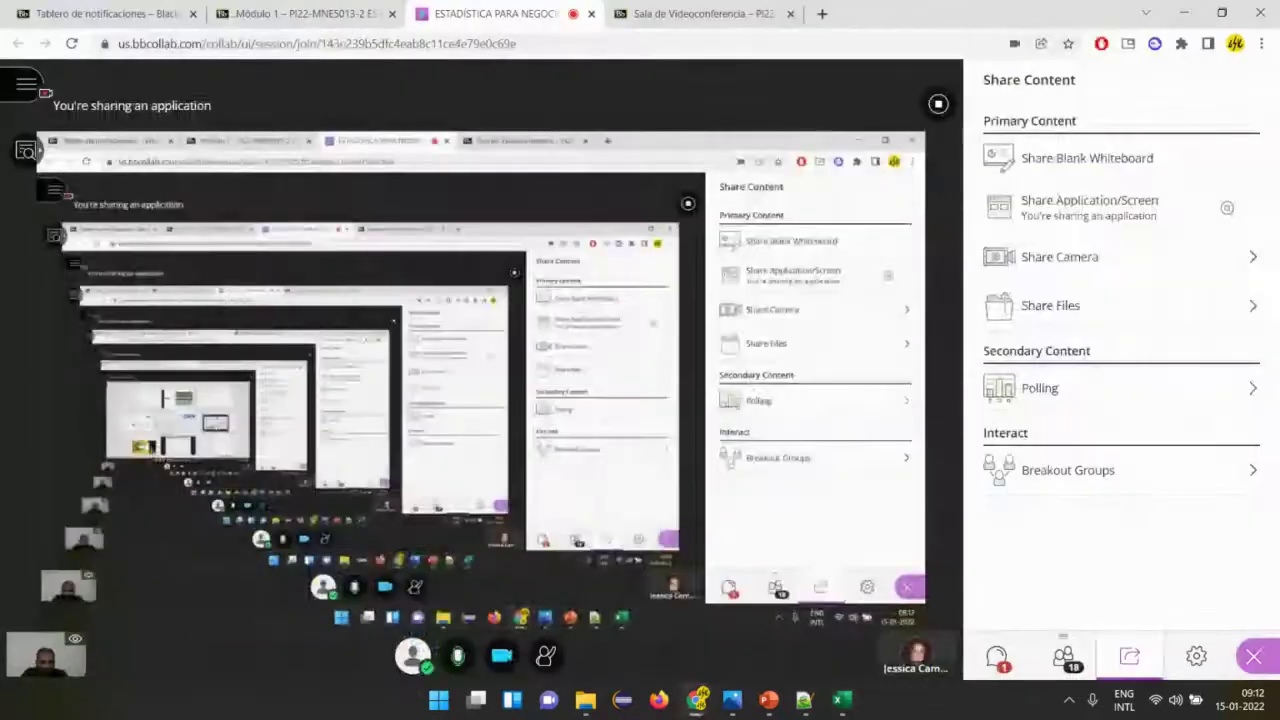
{"action": "left_click", "coordinate": [985, 662]}
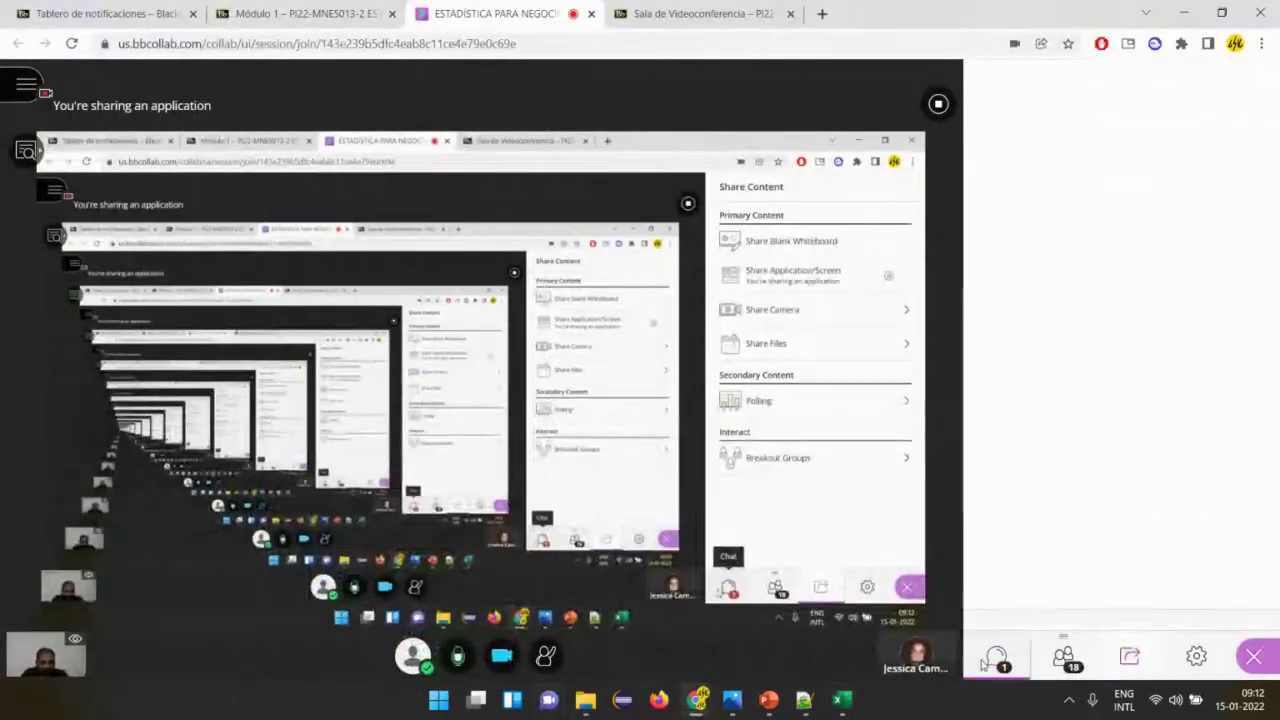
{"action": "key", "text": "alt+Tab"}
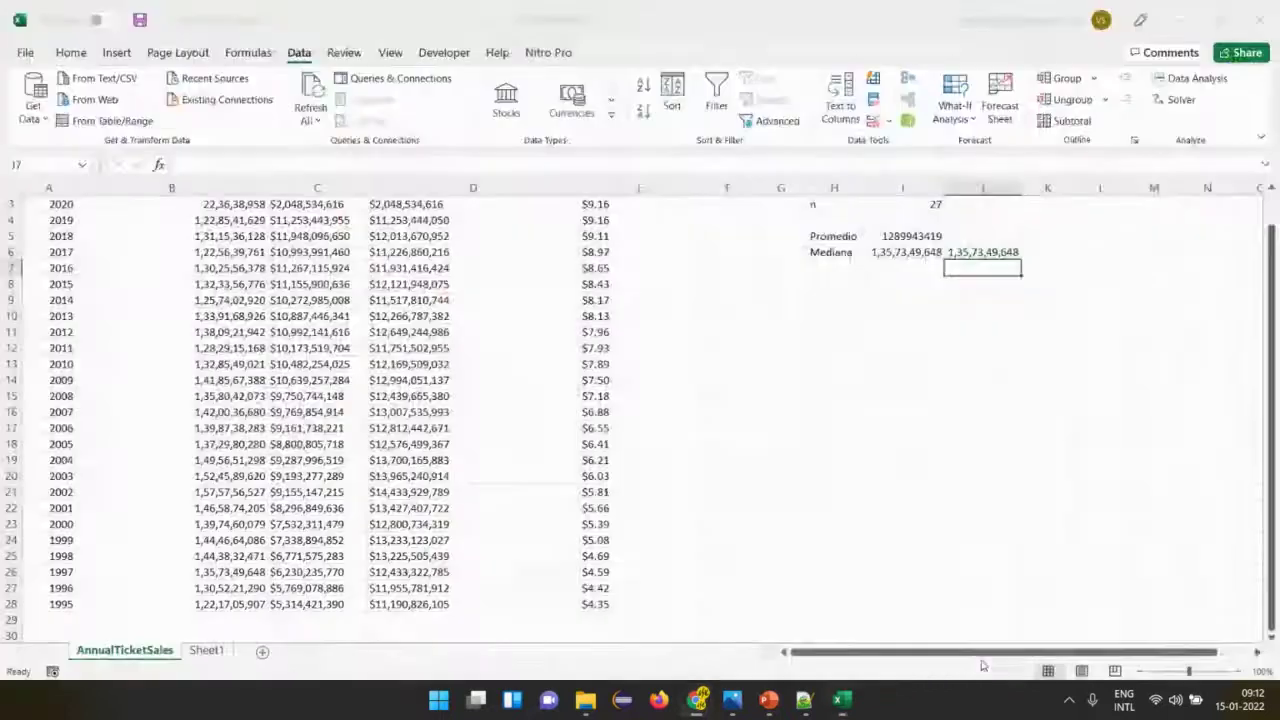
Review the median definition in the PowerPoint slide show and return to the Excel workbook.
{"action": "scroll", "coordinate": [982, 665], "scroll_direction": "up", "scroll_amount": 1}
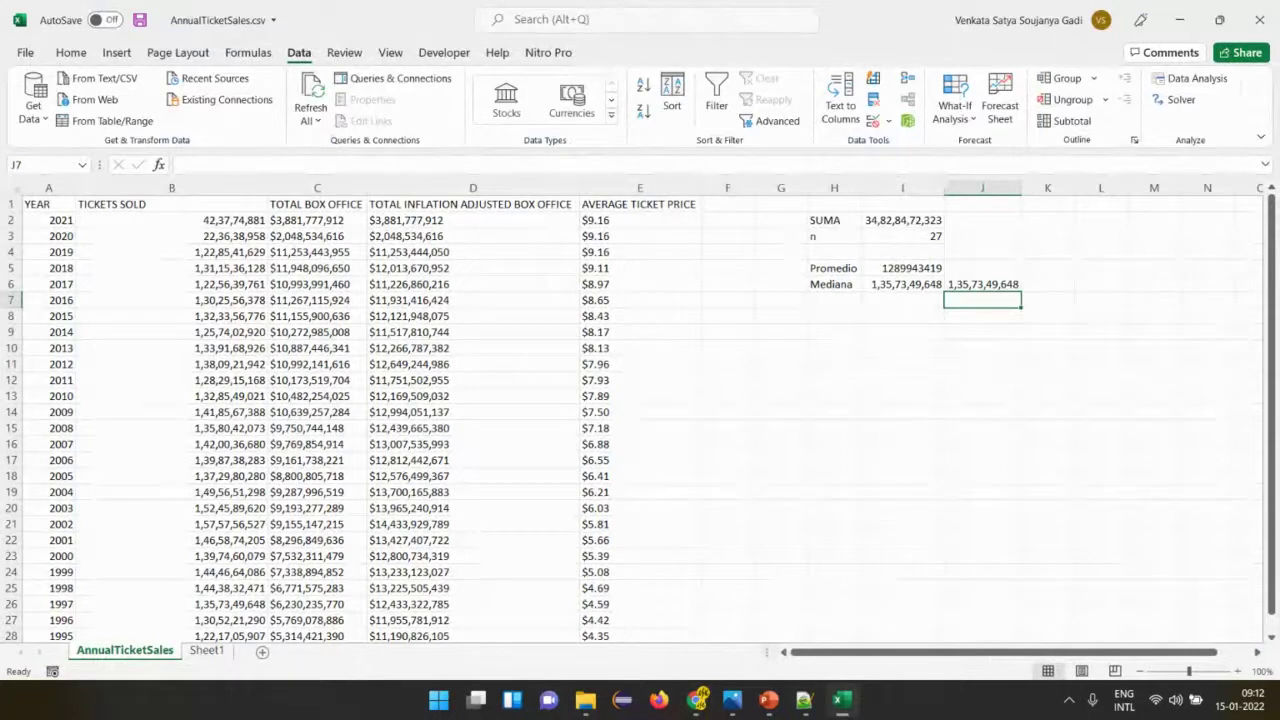
{"action": "mouse_move", "coordinate": [779, 711]}
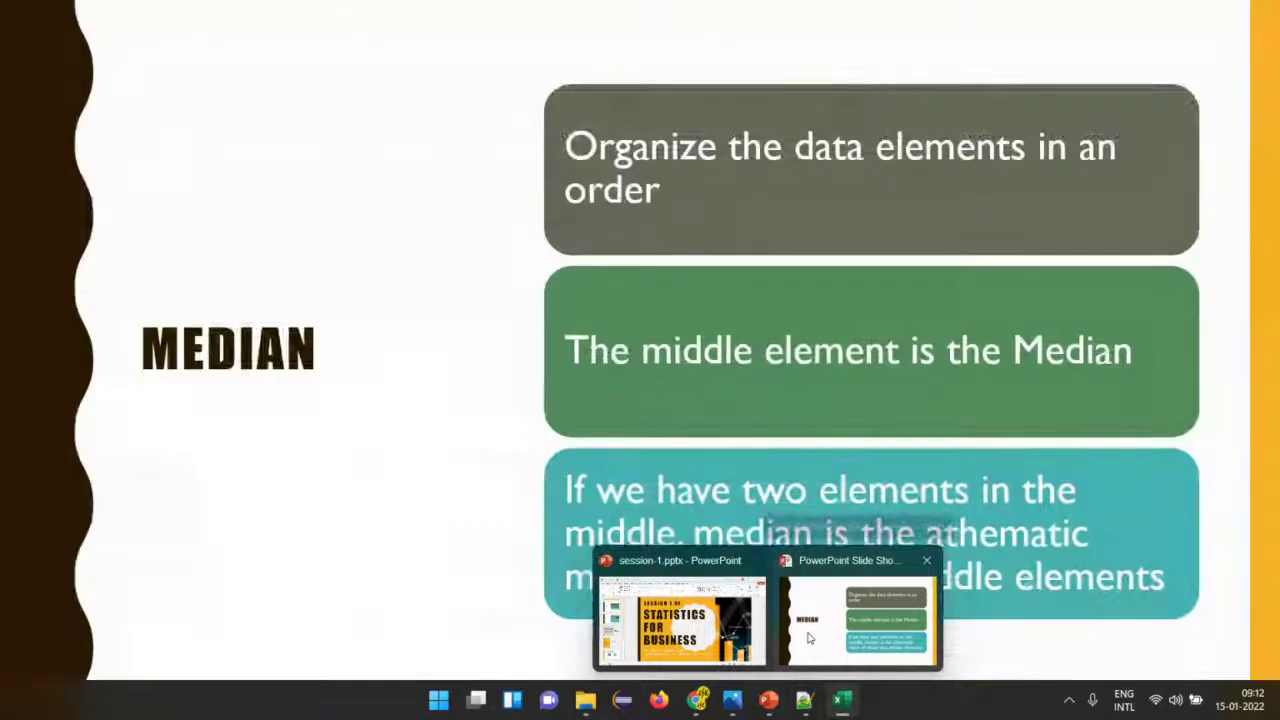
{"action": "left_click", "coordinate": [810, 637]}
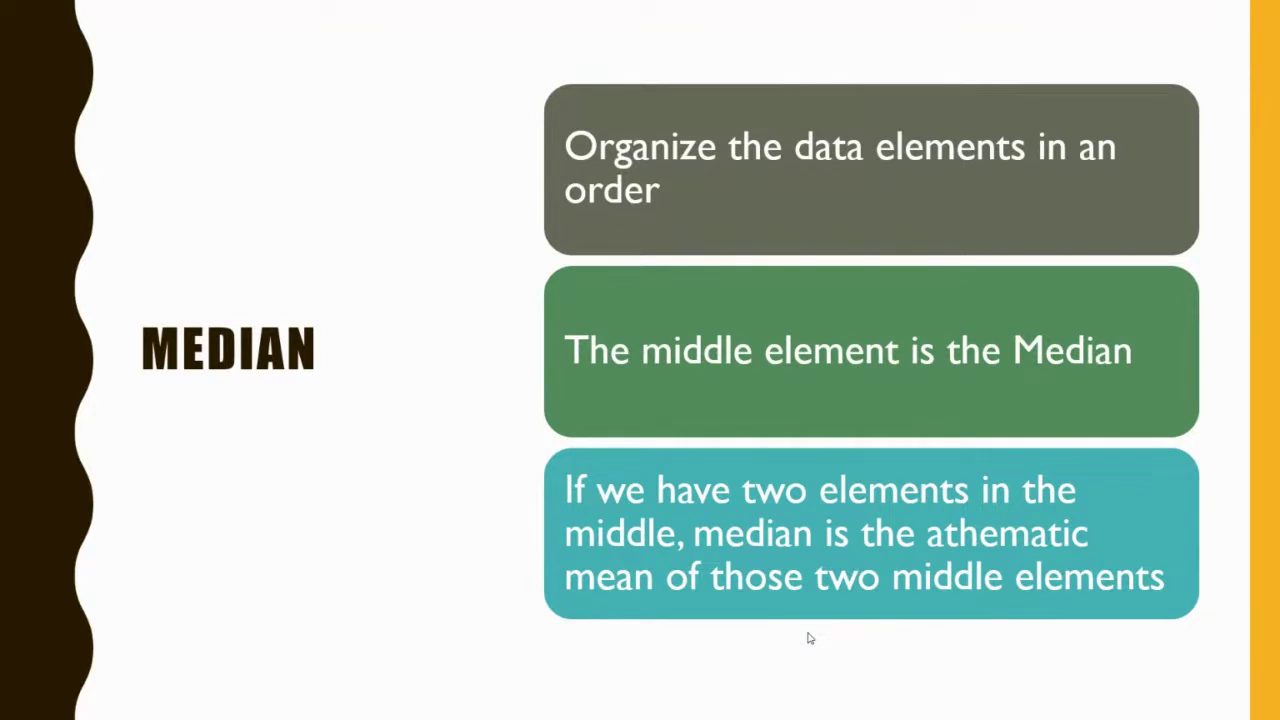
{"action": "key", "text": "alt+Tab"}
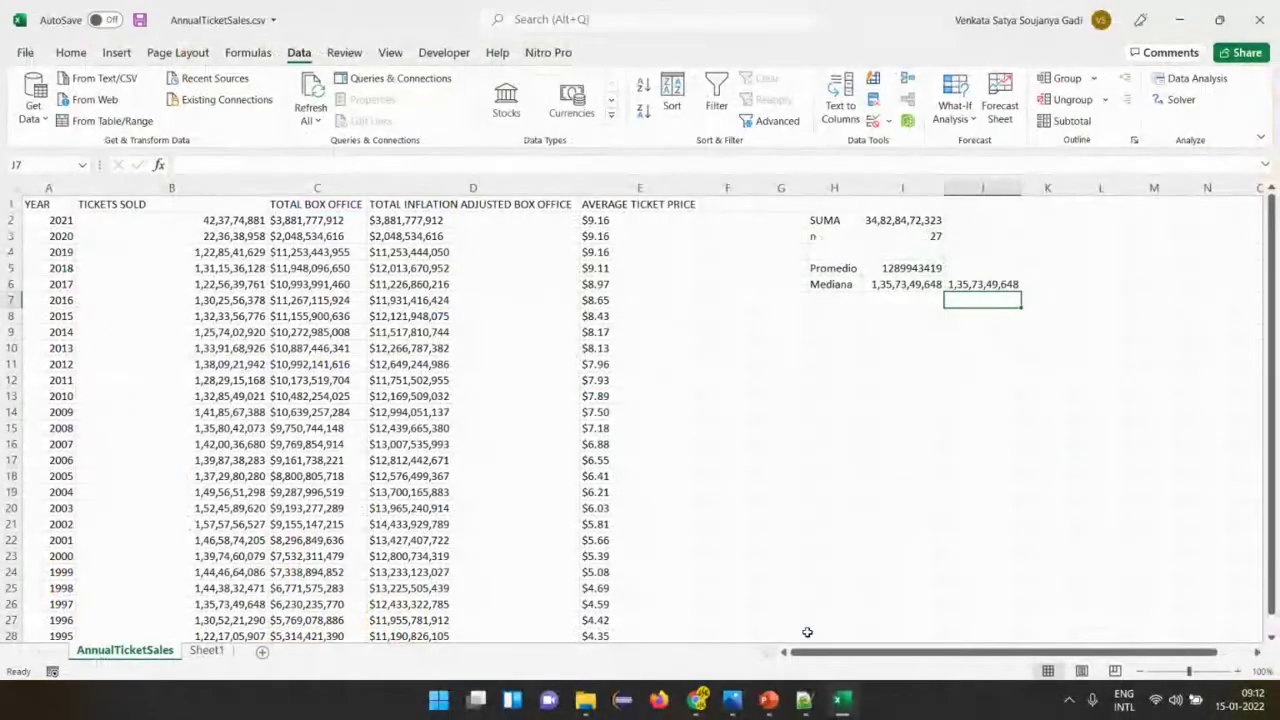
Add the year 1994 in A29 below the last year by copying the 1995 entry and editing it.
{"action": "key", "text": "ctrl+Left"}
{"action": "key", "text": "ctrl+Left"}
{"action": "key", "text": "Right"}
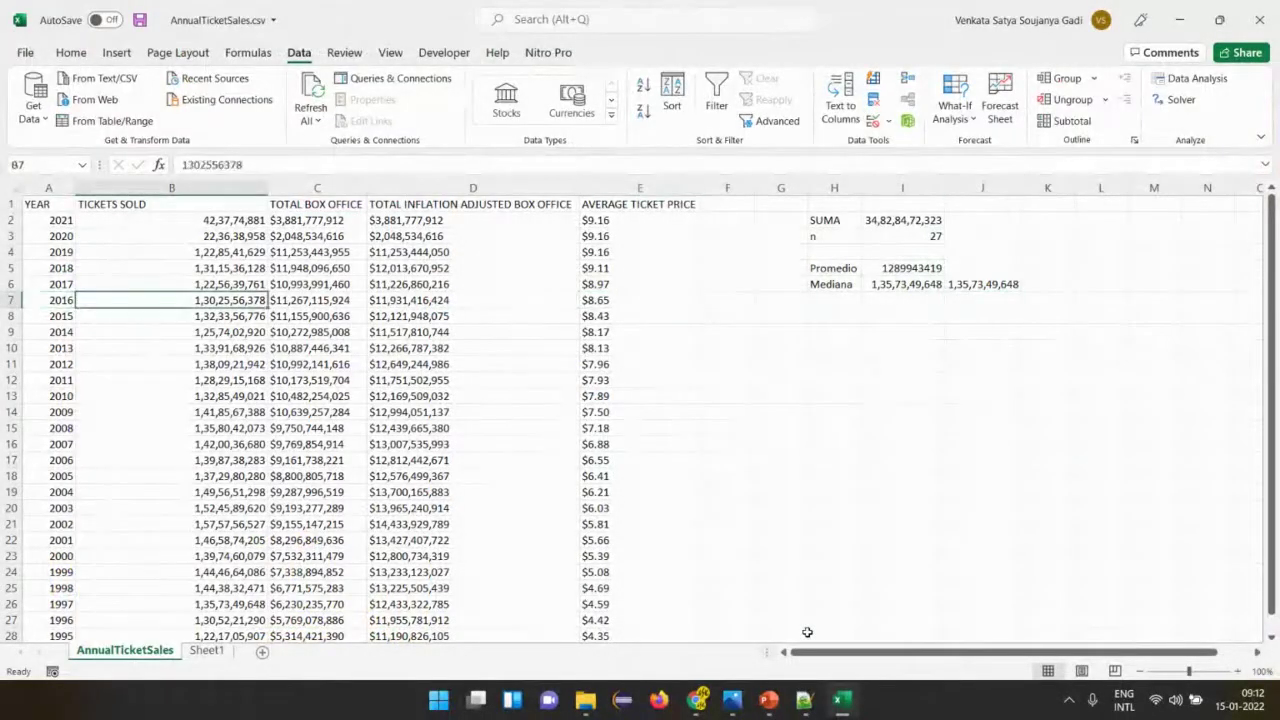
{"action": "key", "text": "ctrl+Down"}
{"action": "key", "text": "Left"}
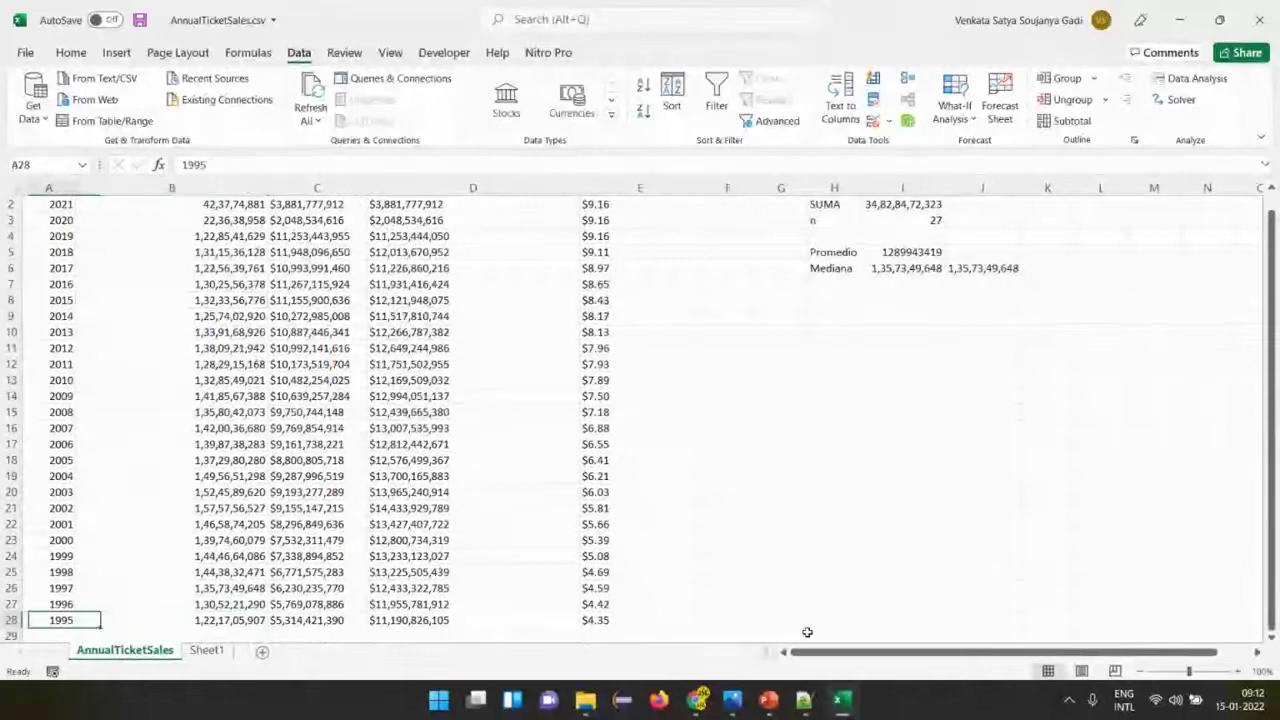
{"action": "key", "text": "ctrl+c"}
{"action": "key", "text": "Down"}
{"action": "key", "text": "ctrl+v"}
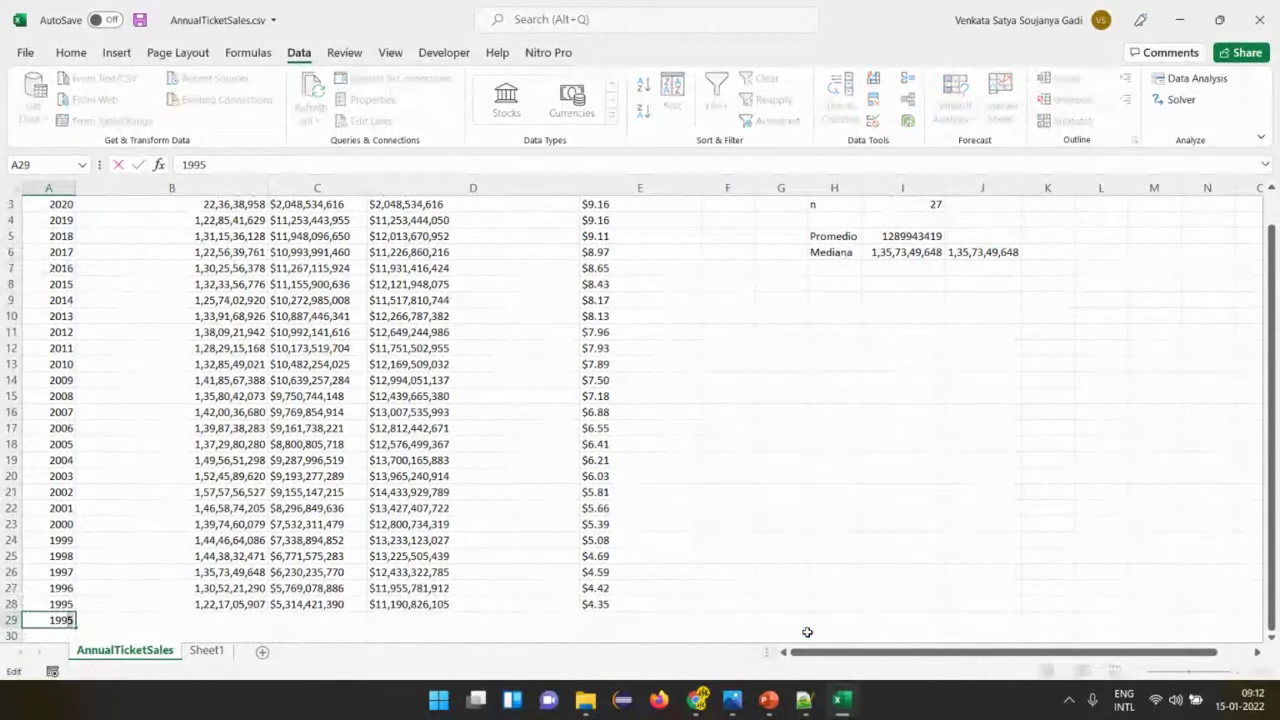
{"action": "key", "text": "BackSpace"}
{"action": "type", "text": "4"}
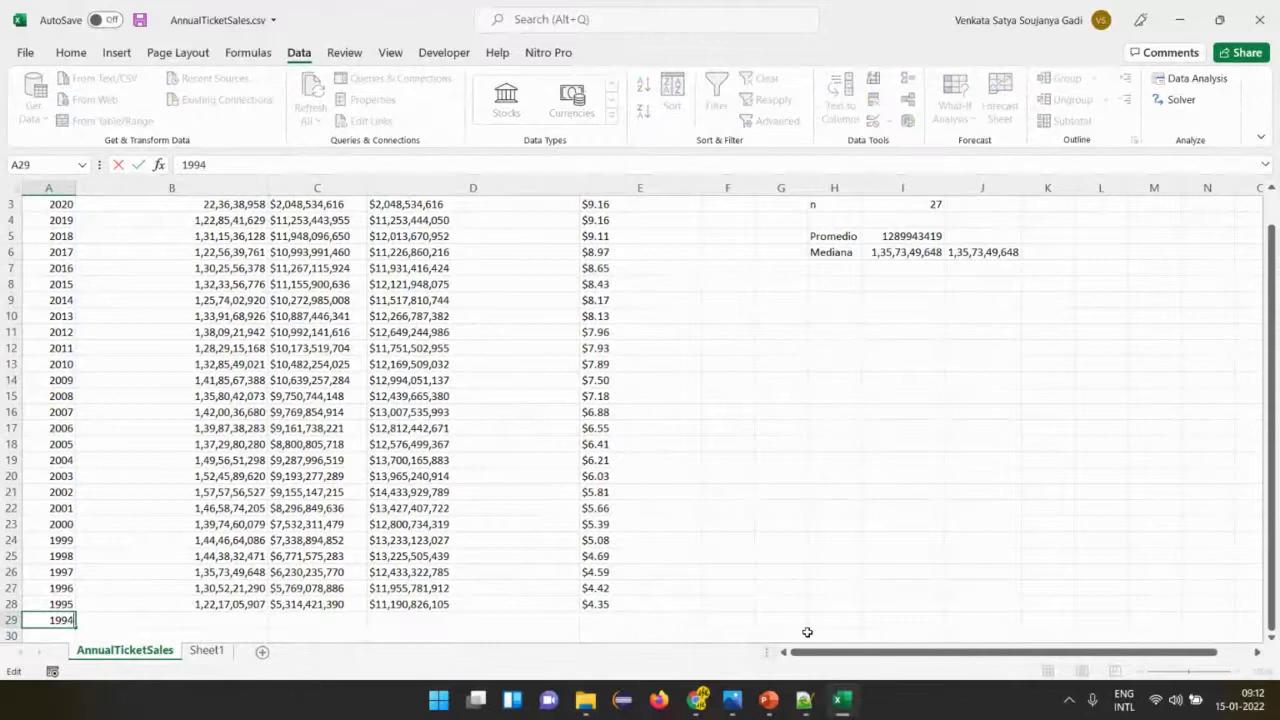
{"action": "key", "text": "Return"}
Copy the 1997 ticket figure from B26 into B29, and clear B29 again.
{"action": "key", "text": "Right"}
{"action": "key", "text": "Up"}
{"action": "key", "text": "Up"}
{"action": "key", "text": "Up"}
{"action": "key", "text": "Up"}
{"action": "key", "text": "ctrl+c"}
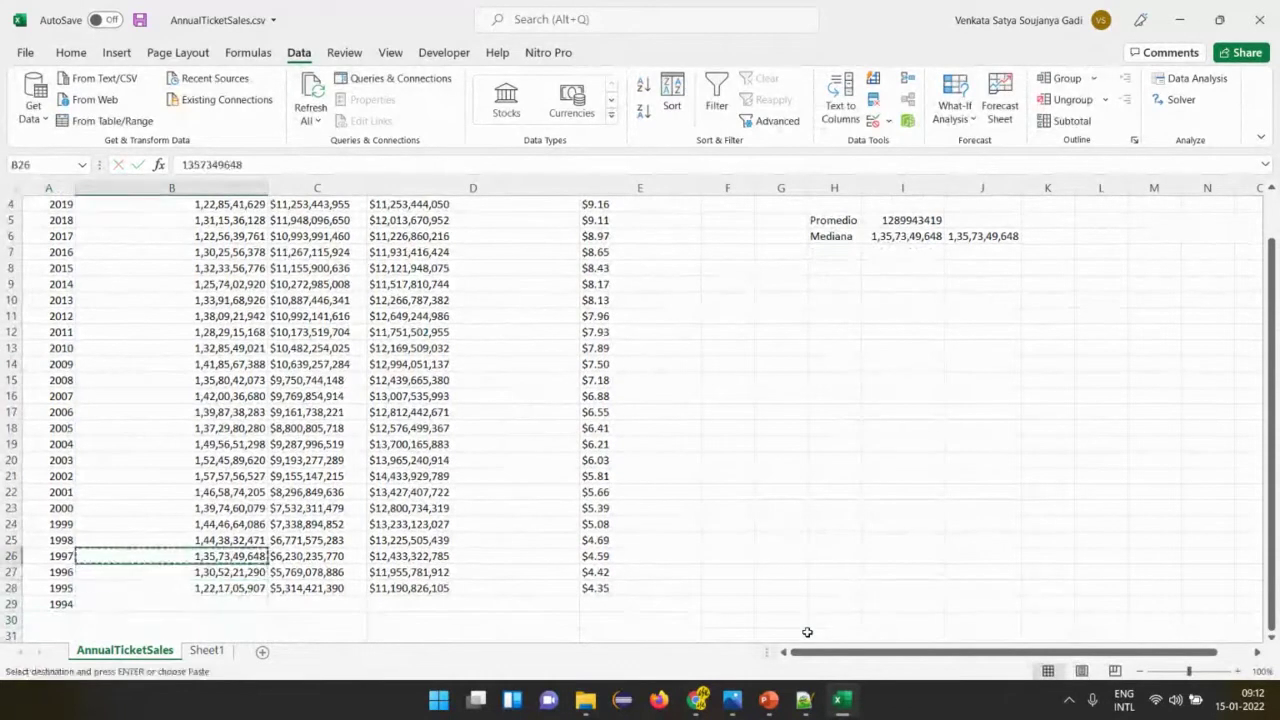
{"action": "key", "text": "Down"}
{"action": "key", "text": "Down"}
{"action": "key", "text": "Down"}
{"action": "key", "text": "ctrl+v"}
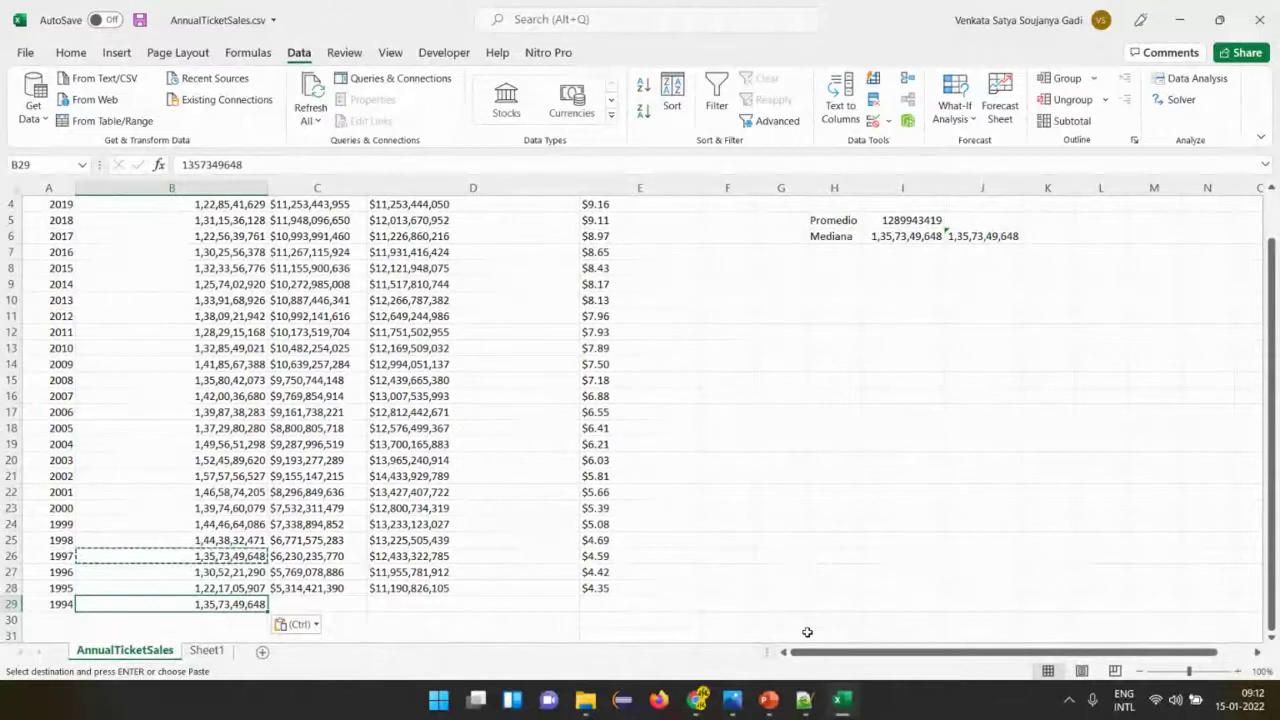
{"action": "key", "text": "Delete"}
Change the year in A29, the new last row of the data, to 2022.
{"action": "key", "text": "Up"}
{"action": "key", "text": "Up"}
{"action": "key", "text": "Up"}
{"action": "key", "text": "Up"}
{"action": "key", "text": "Up"}
{"action": "key", "text": "Up"}
{"action": "key", "text": "Up"}
{"action": "key", "text": "Up"}
{"action": "key", "text": "Up"}
{"action": "key", "text": "Up"}
{"action": "key", "text": "Up"}
{"action": "key", "text": "Up"}
{"action": "key", "text": "Up"}
{"action": "key", "text": "Up"}
{"action": "key", "text": "Up"}
{"action": "key", "text": "Up"}
{"action": "key", "text": "Up"}
{"action": "key", "text": "Up"}
{"action": "key", "text": "Up"}
{"action": "key", "text": "Up"}
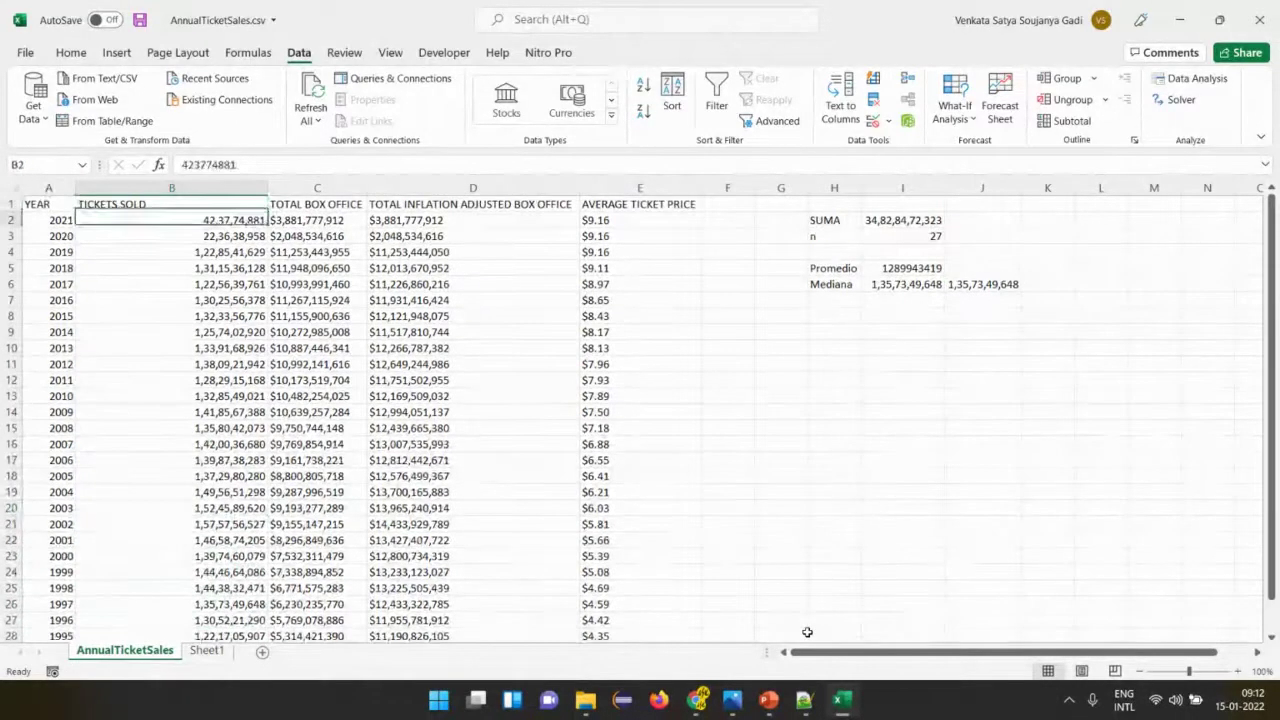
{"action": "key", "text": "Left"}
{"action": "key", "text": "ctrl+Down"}
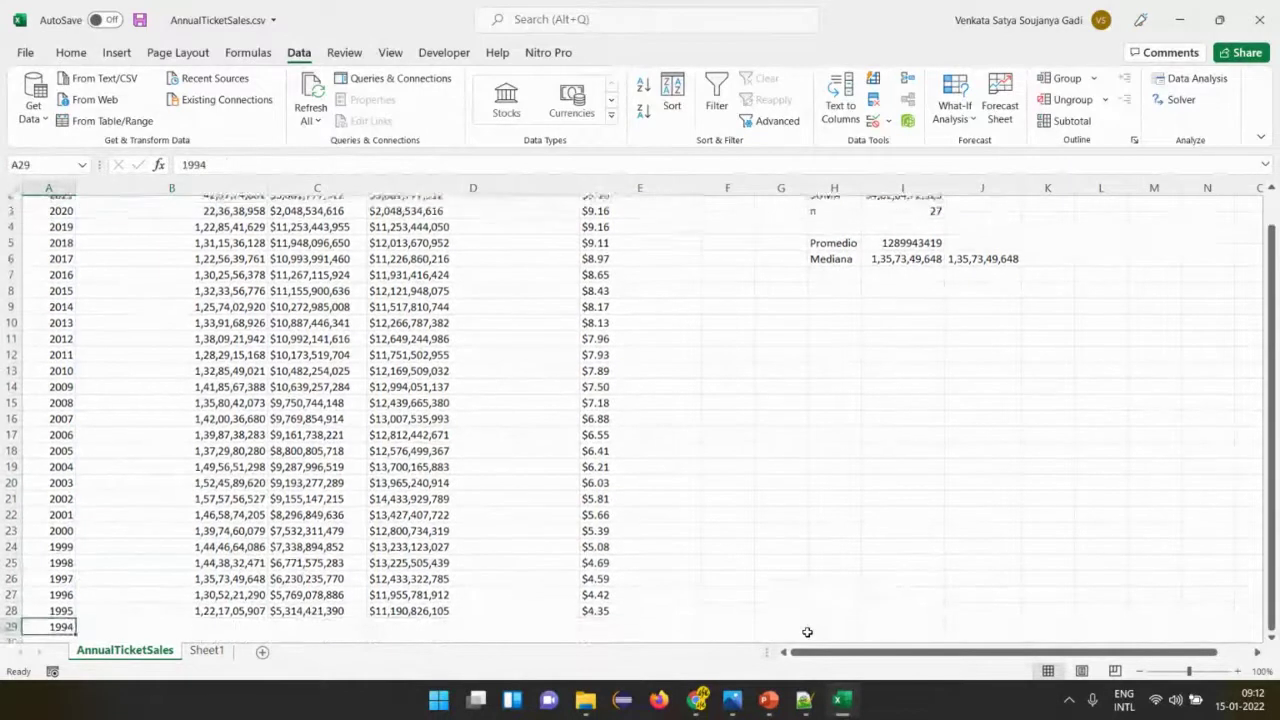
{"action": "type", "text": "2022"}
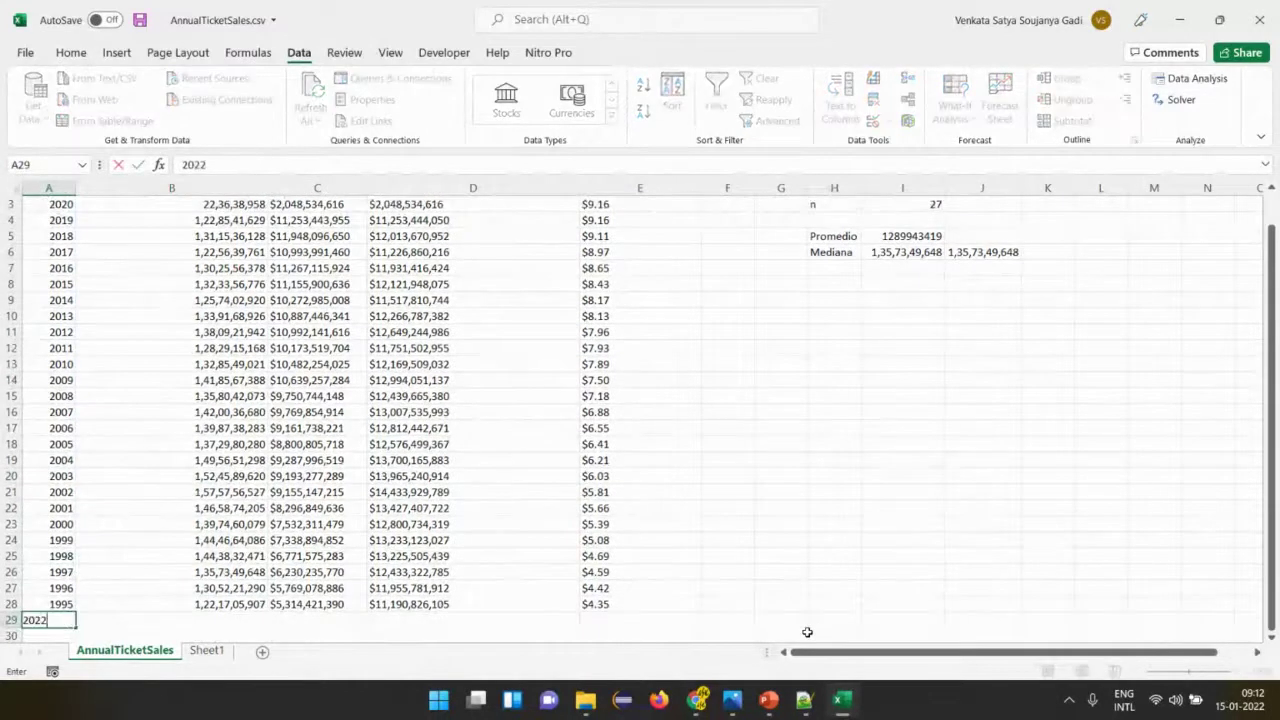
{"action": "key", "text": "Tab"}
{"action": "key", "text": "ctrl+Up"}
{"action": "key", "text": "ctrl+Up"}
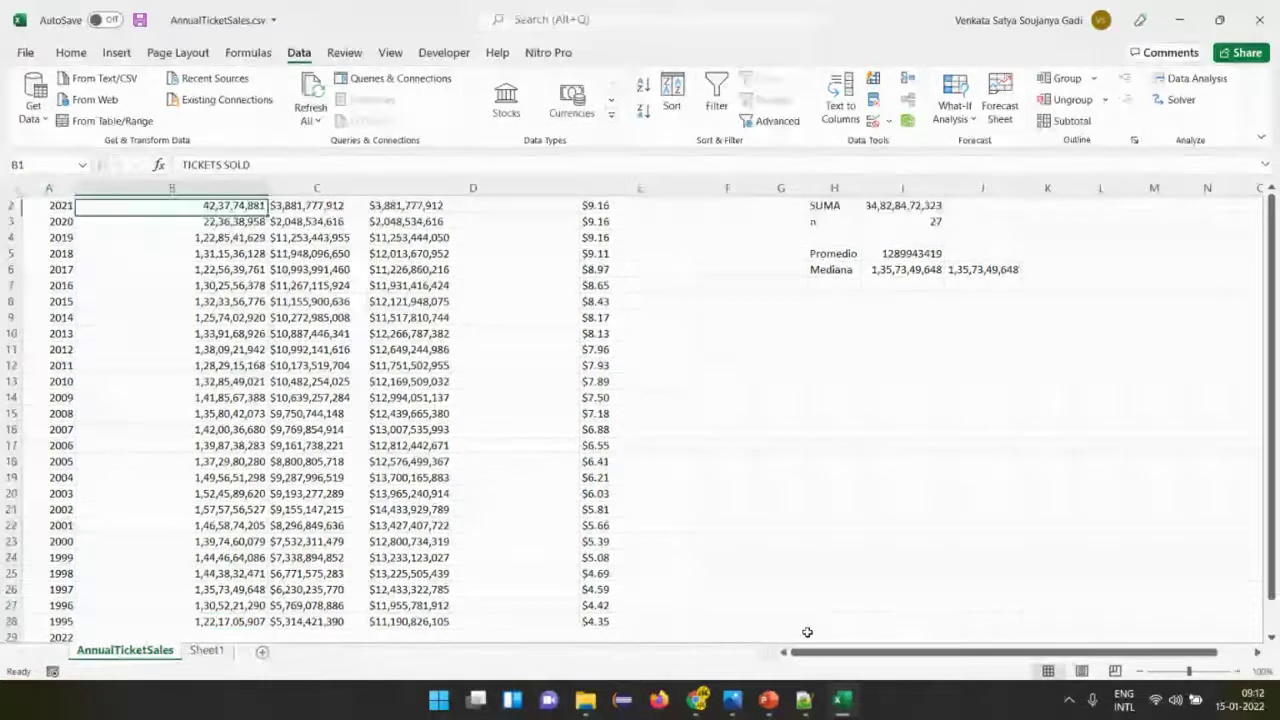
{"action": "key", "text": "Down"}
{"action": "key", "text": "Down"}
{"action": "key", "text": "Up"}
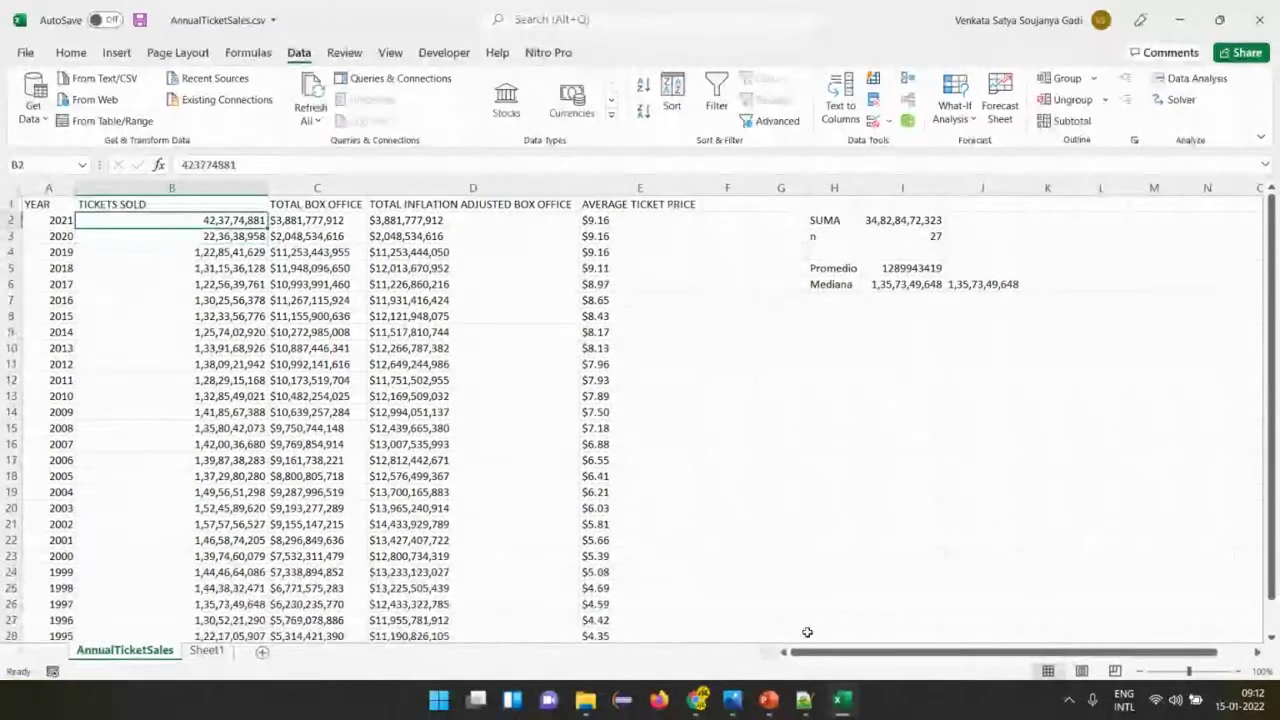
{"action": "key", "text": "ctrl+c"}
{"action": "key", "text": "ctrl+Down"}
{"action": "key", "text": "Down"}
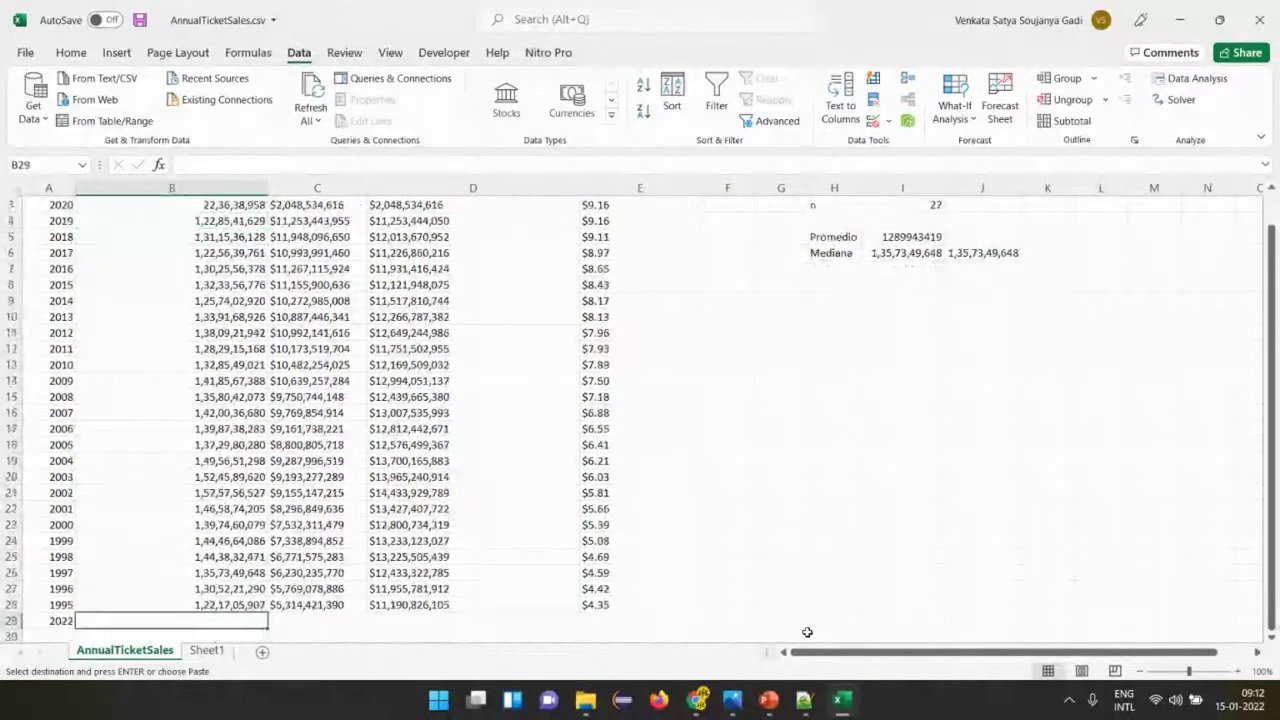
{"action": "key", "text": "F2"}
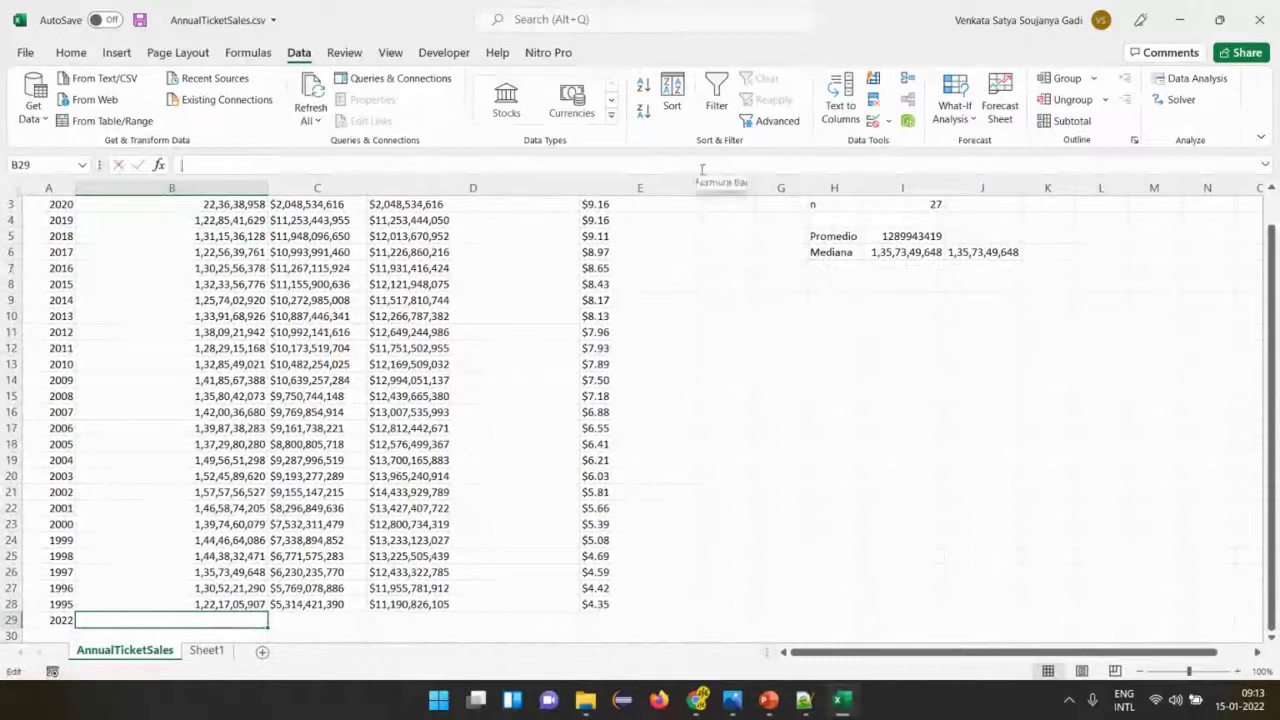
{"action": "key", "text": "Escape"}
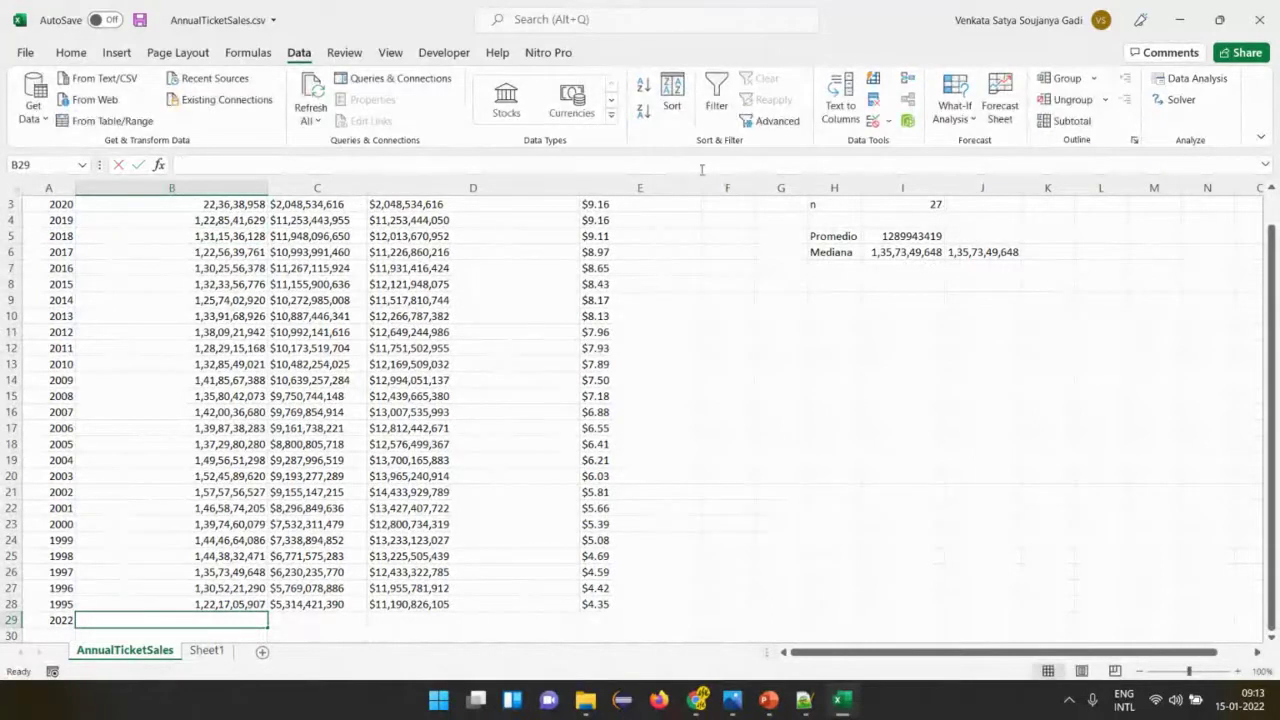
Copy the 2021 tickets sold figure from B2 into B29, the empty cell of the 2022 row.
{"action": "key", "text": "Up"}
{"action": "key", "text": "ctrl+Up"}
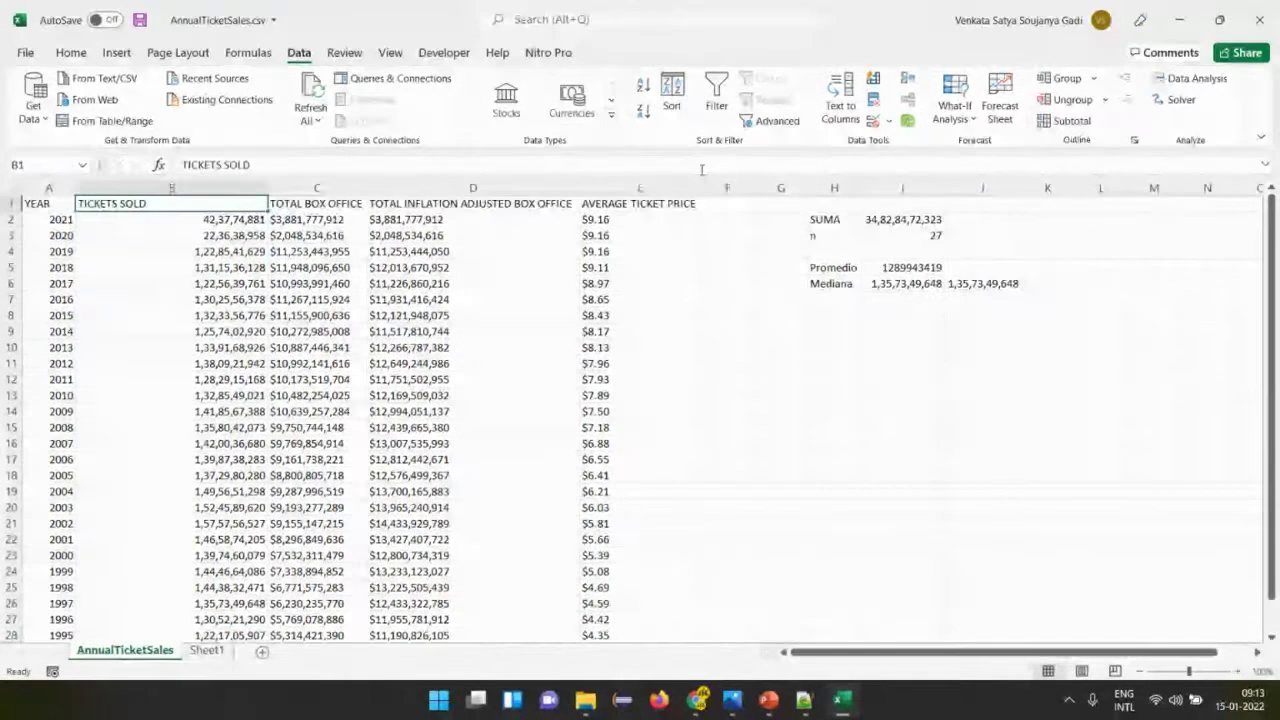
{"action": "key", "text": "Down"}
{"action": "key", "text": "ctrl+c"}
{"action": "key", "text": "ctrl+Down"}
{"action": "key", "text": "Down"}
{"action": "key", "text": "ctrl+v"}
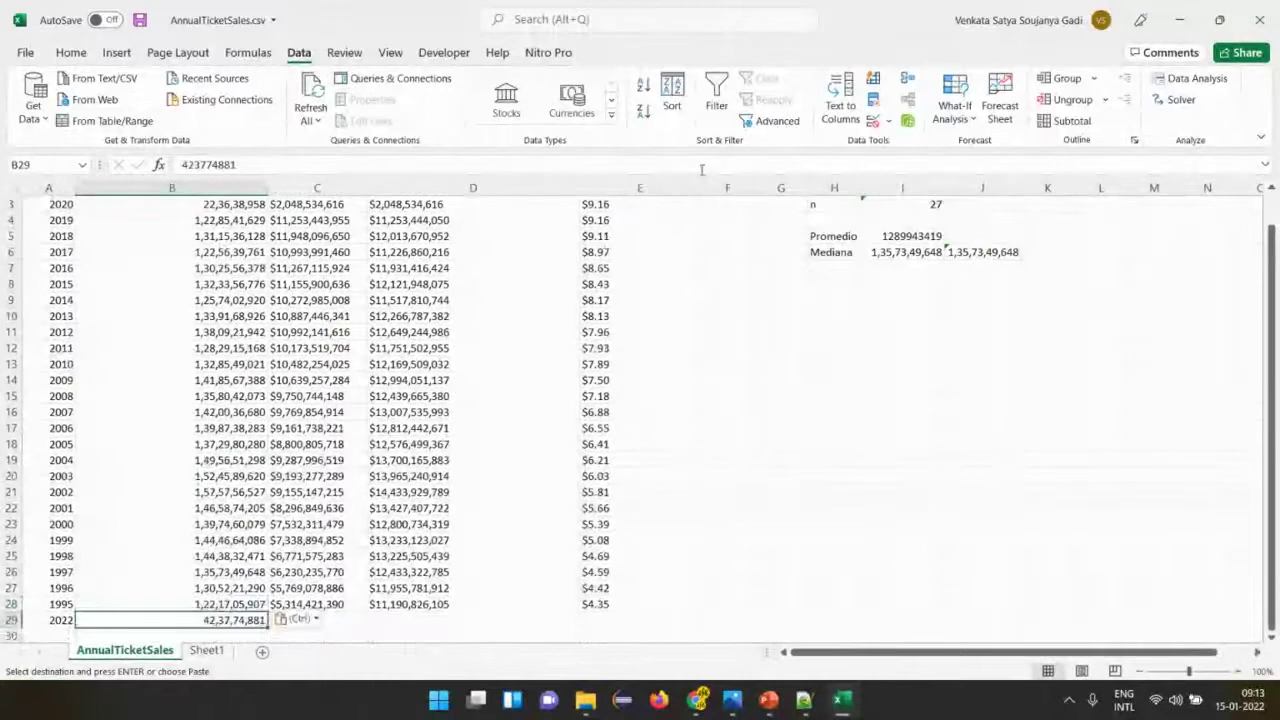
Change the first digit of the 2022 ticket figure in B29 so it reads 923774881.
{"action": "left_click", "coordinate": [402, 165]}
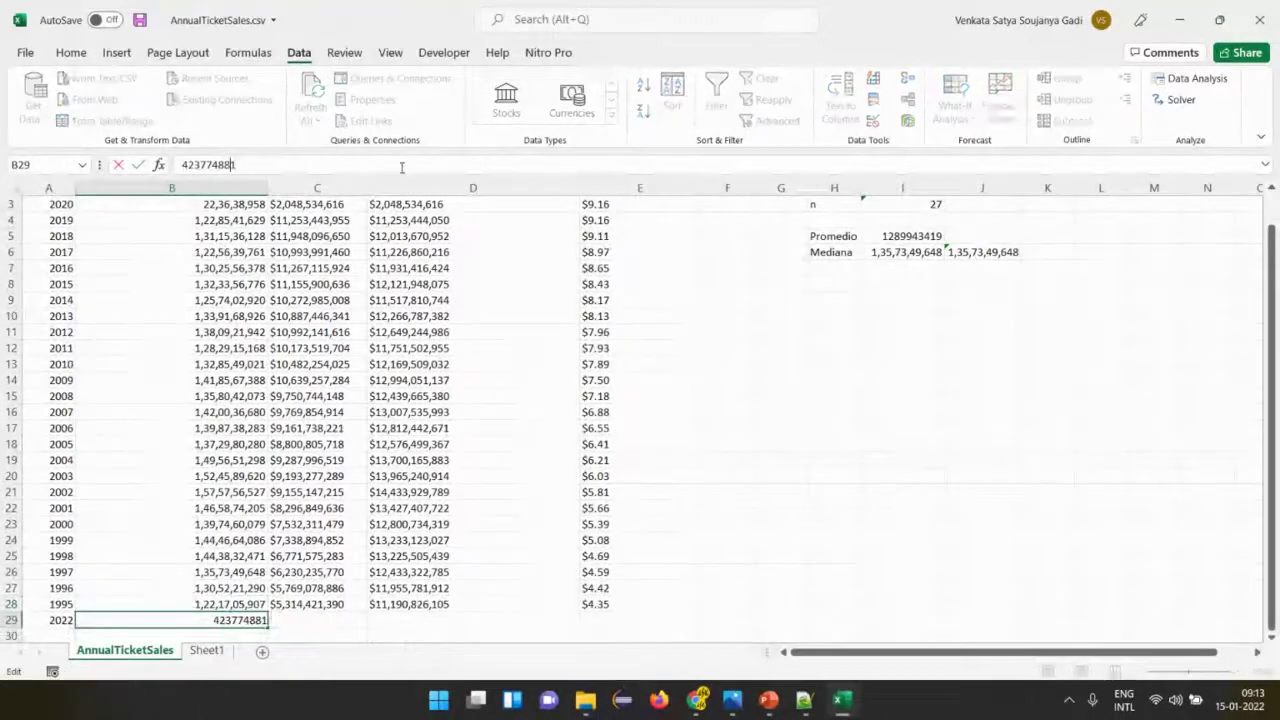
{"action": "key", "text": "Left"}
{"action": "key", "text": "Left"}
{"action": "key", "text": "Left"}
{"action": "key", "text": "Left"}
{"action": "key", "text": "BackSpace"}
{"action": "type", "text": "9"}
{"action": "key", "text": "Return"}
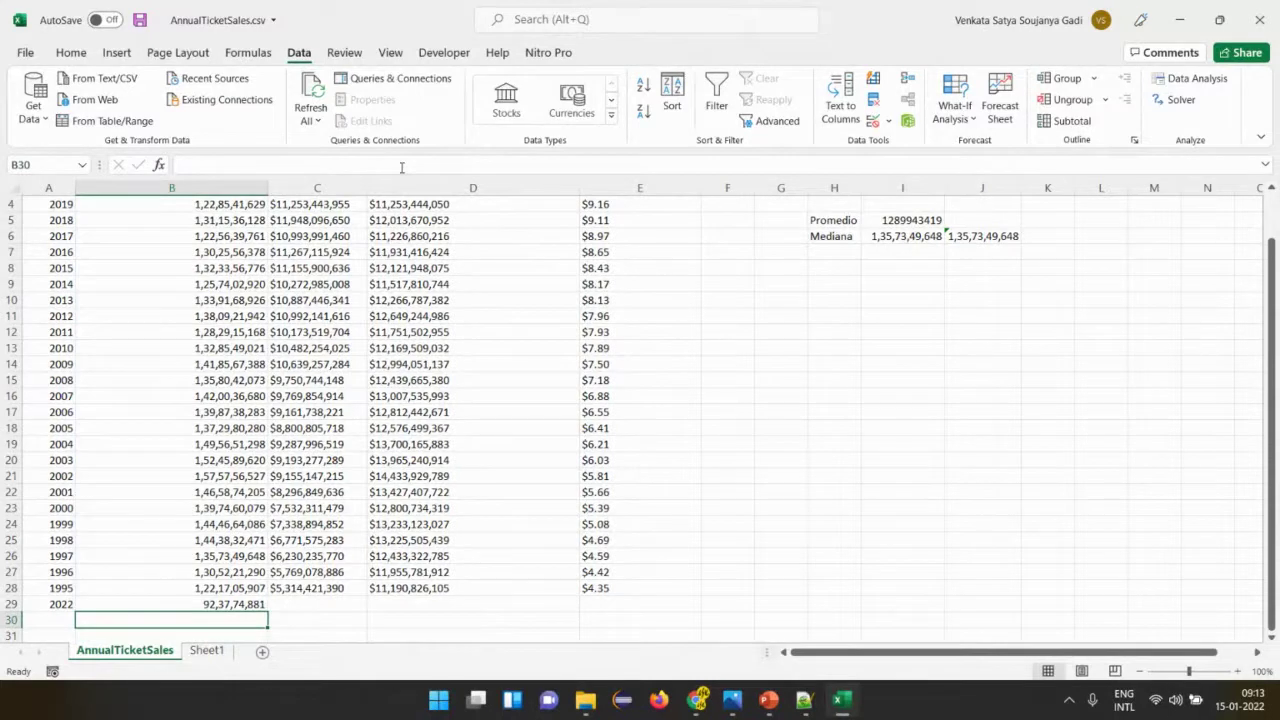
Select the ticket figures B2:B29 and clear the old sorted list from column A of Sheet1.
{"action": "key", "text": "Up"}
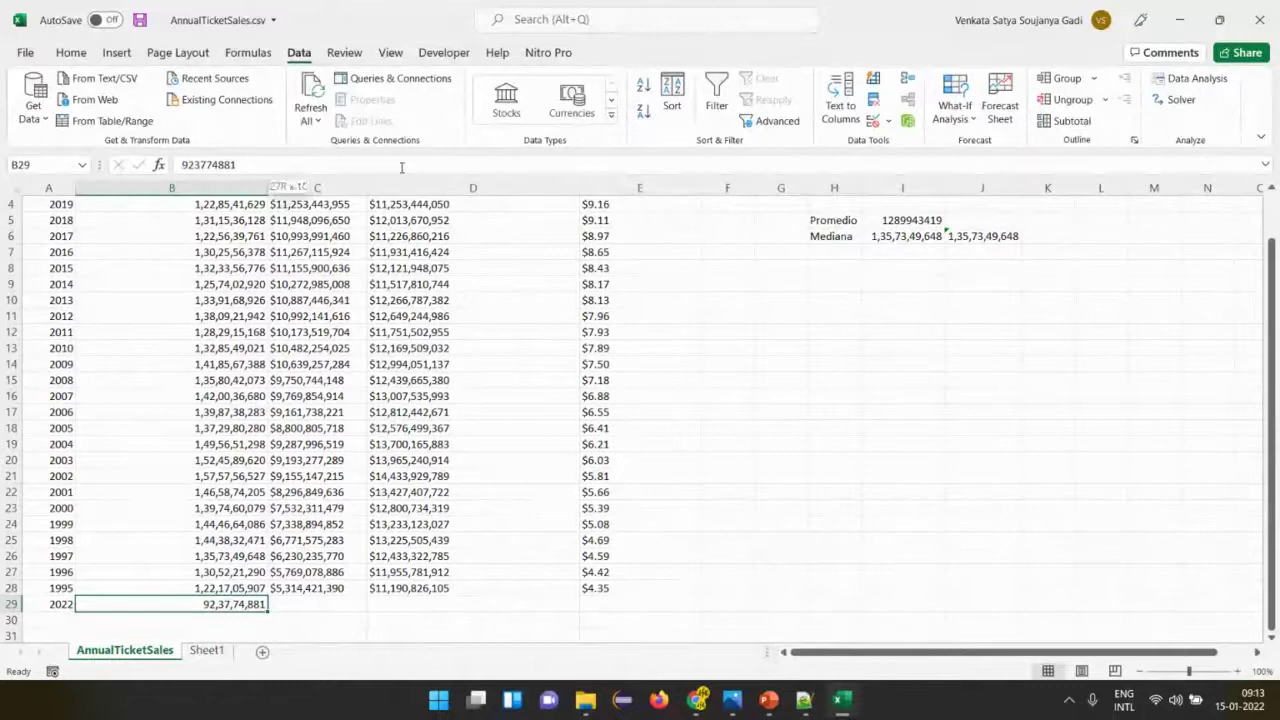
{"action": "key", "text": "ctrl+shift+Up"}
{"action": "key", "text": "ctrl+c"}
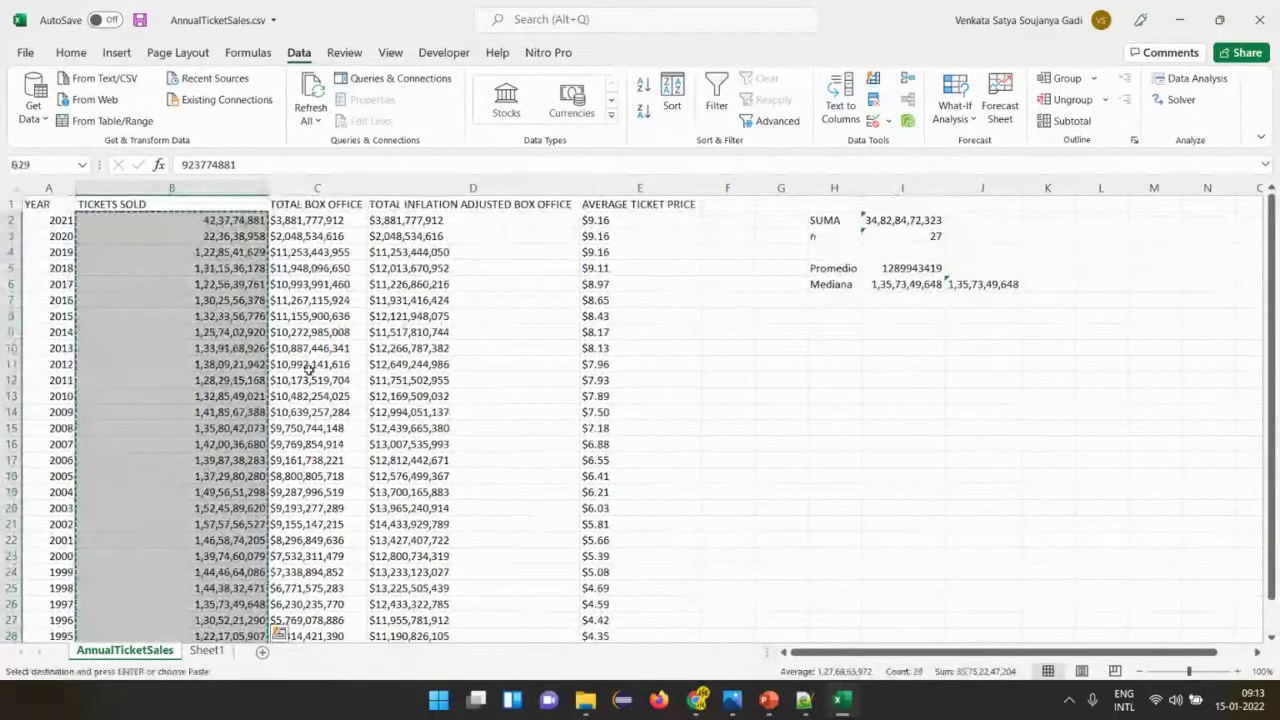
{"action": "left_click", "coordinate": [207, 650]}
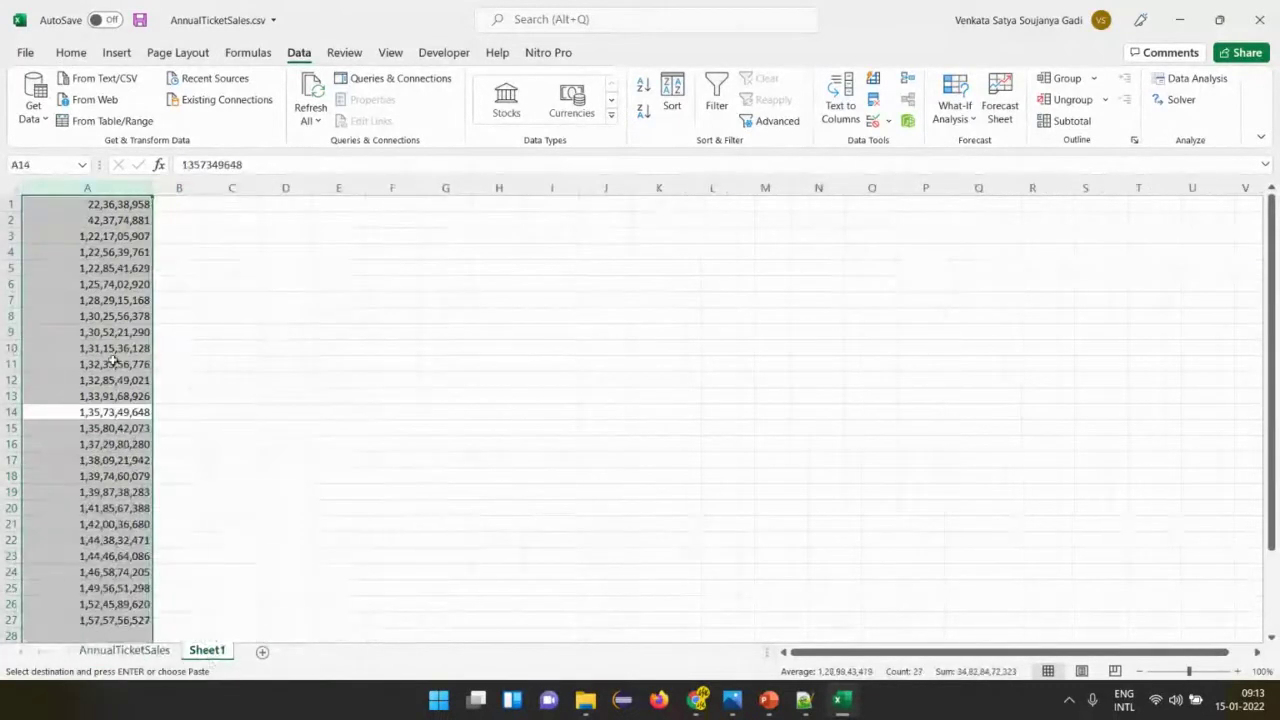
{"action": "key", "text": "Delete"}
{"action": "key", "text": "ctrl+Home"}
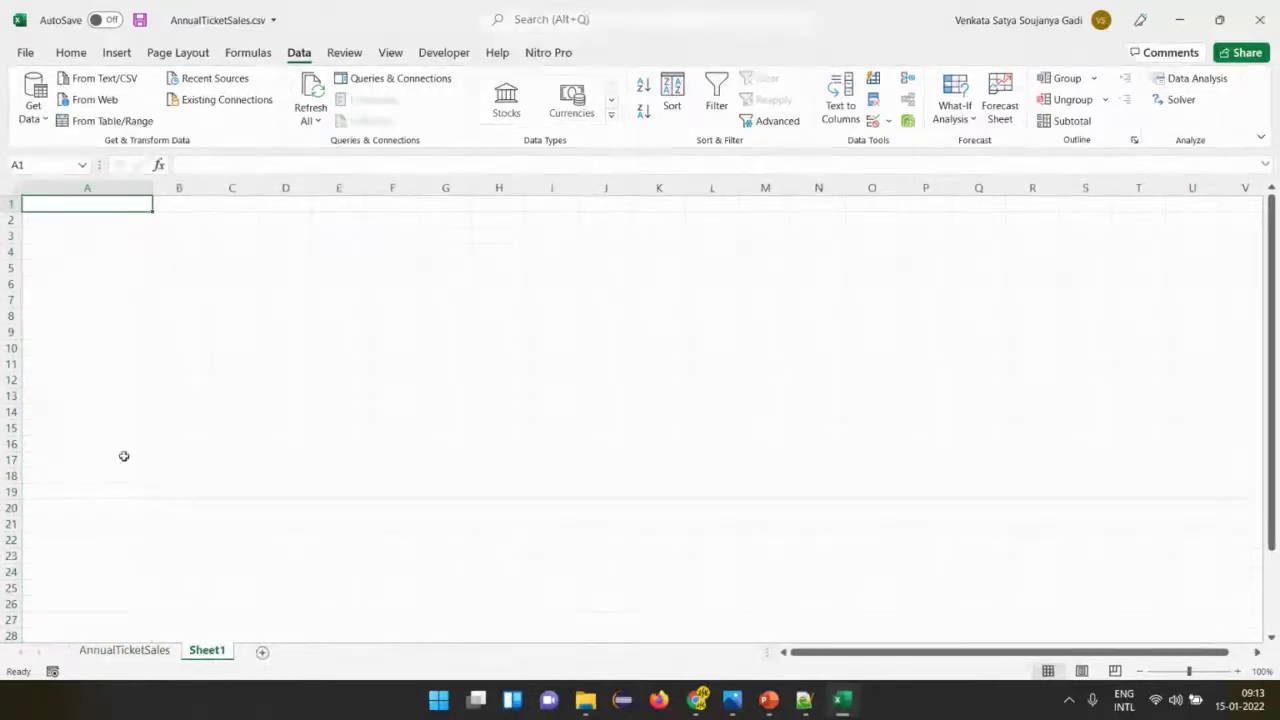
Copy the tickets sold figures B2:B29 from AnnualTicketSales into Sheet1, starting at A1.
{"action": "left_click", "coordinate": [152, 654]}
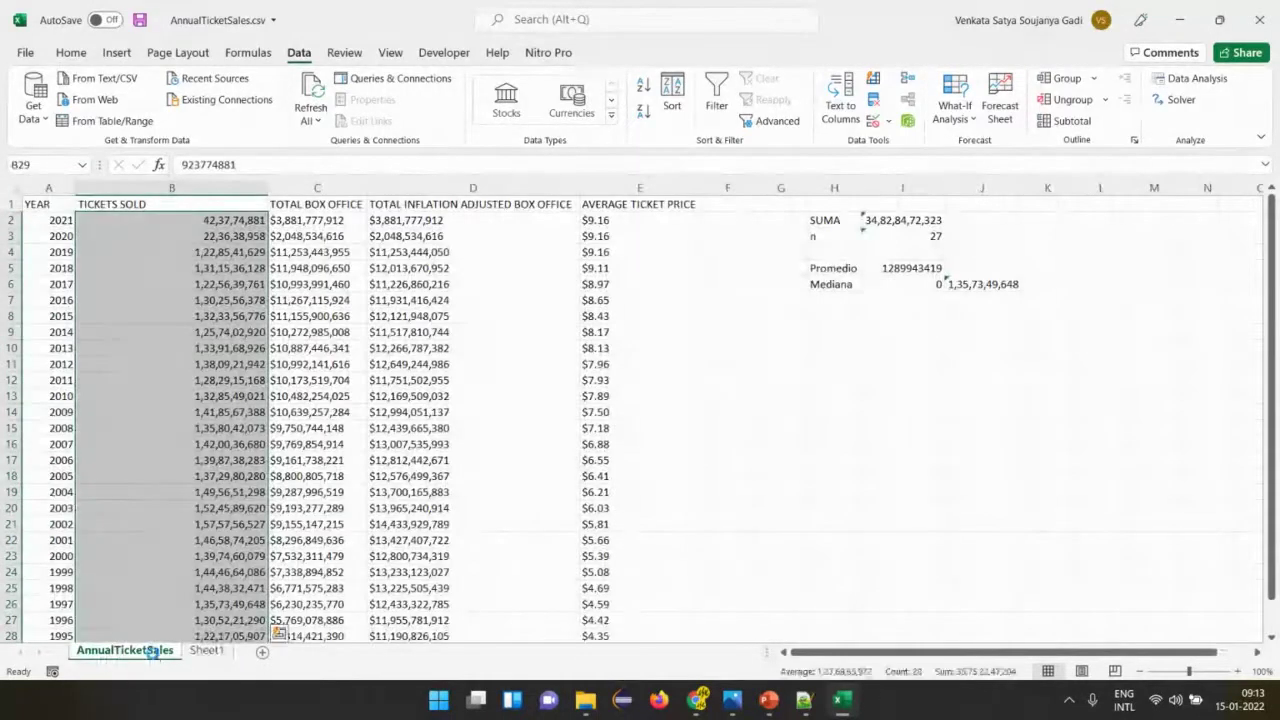
{"action": "key", "text": "ctrl+c"}
{"action": "left_click", "coordinate": [205, 651]}
{"action": "key", "text": "ctrl+v"}
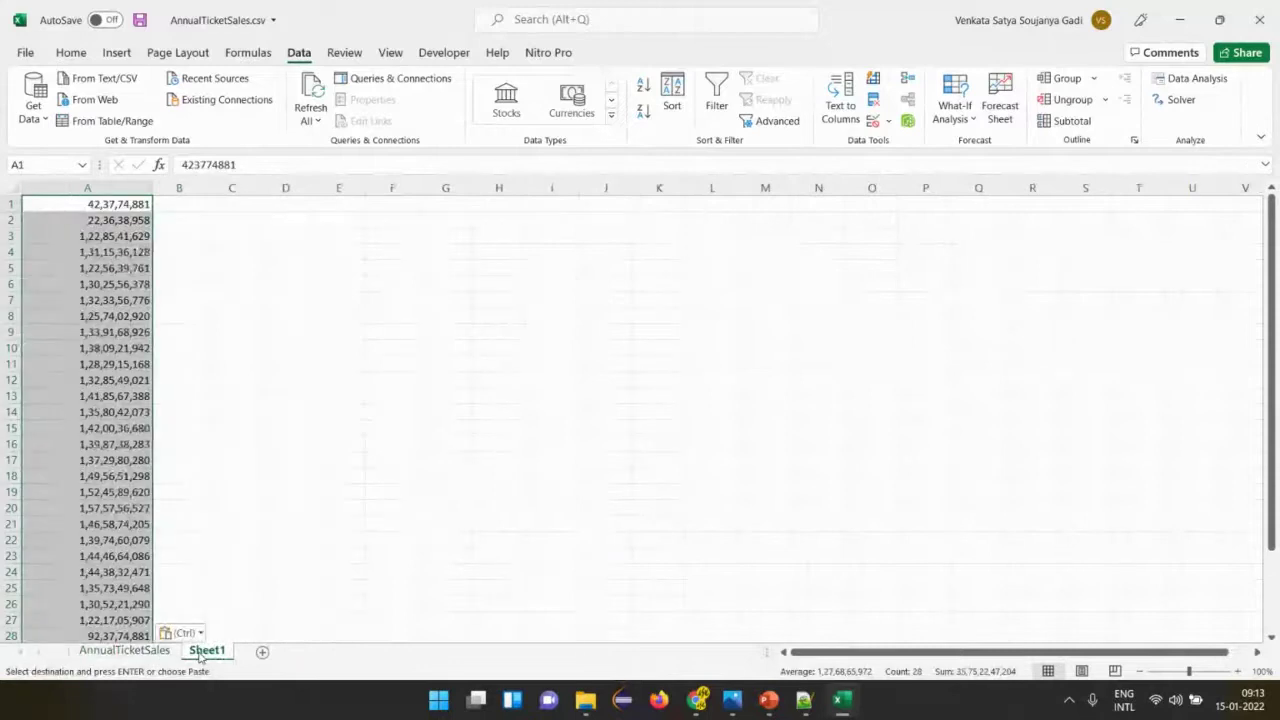
Sort the ticket figures in A1:A28 of Sheet1 from smallest to largest.
{"action": "key", "text": "ctrl+Down"}
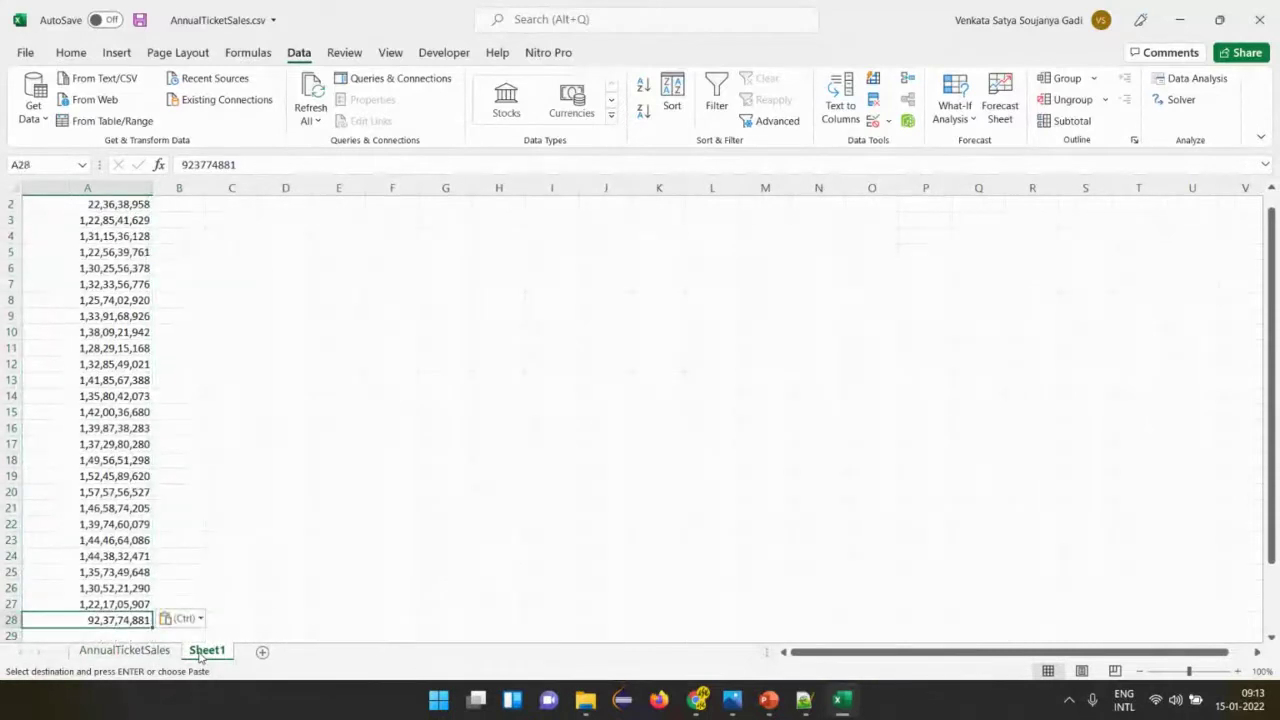
{"action": "key", "text": "ctrl+Up"}
{"action": "key", "text": "ctrl+shift+Down"}
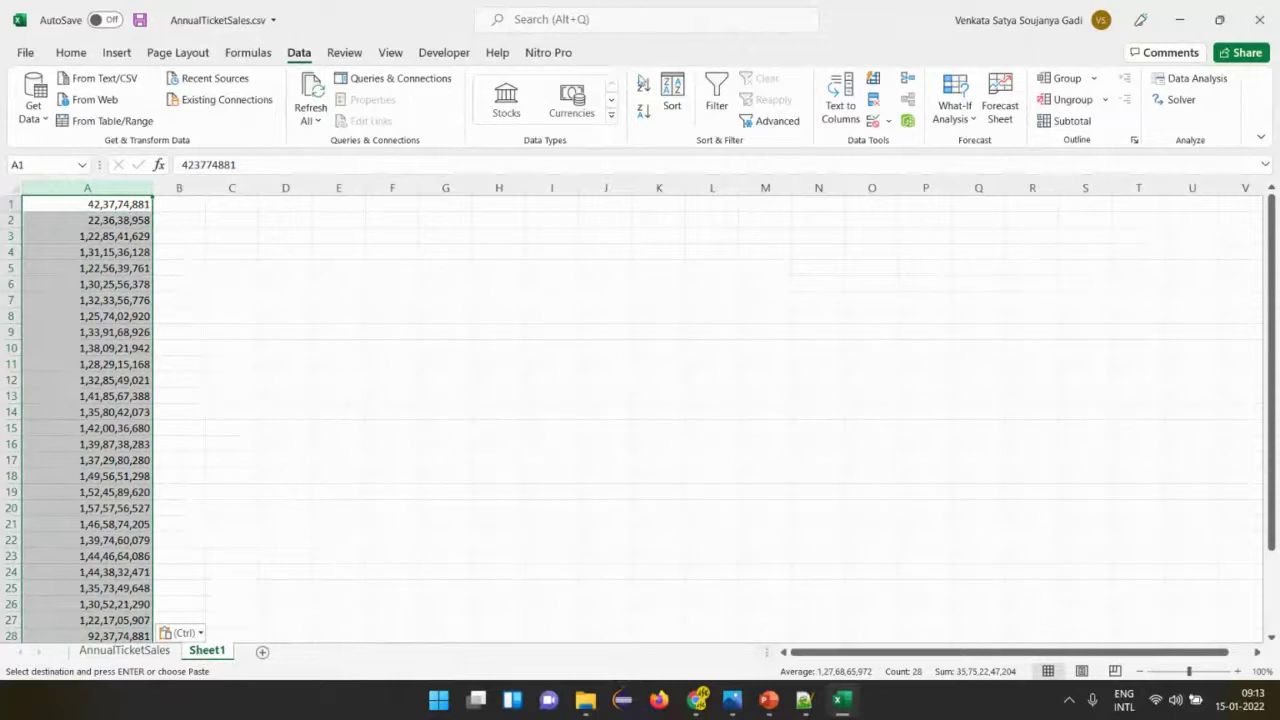
{"action": "left_click", "coordinate": [642, 86]}
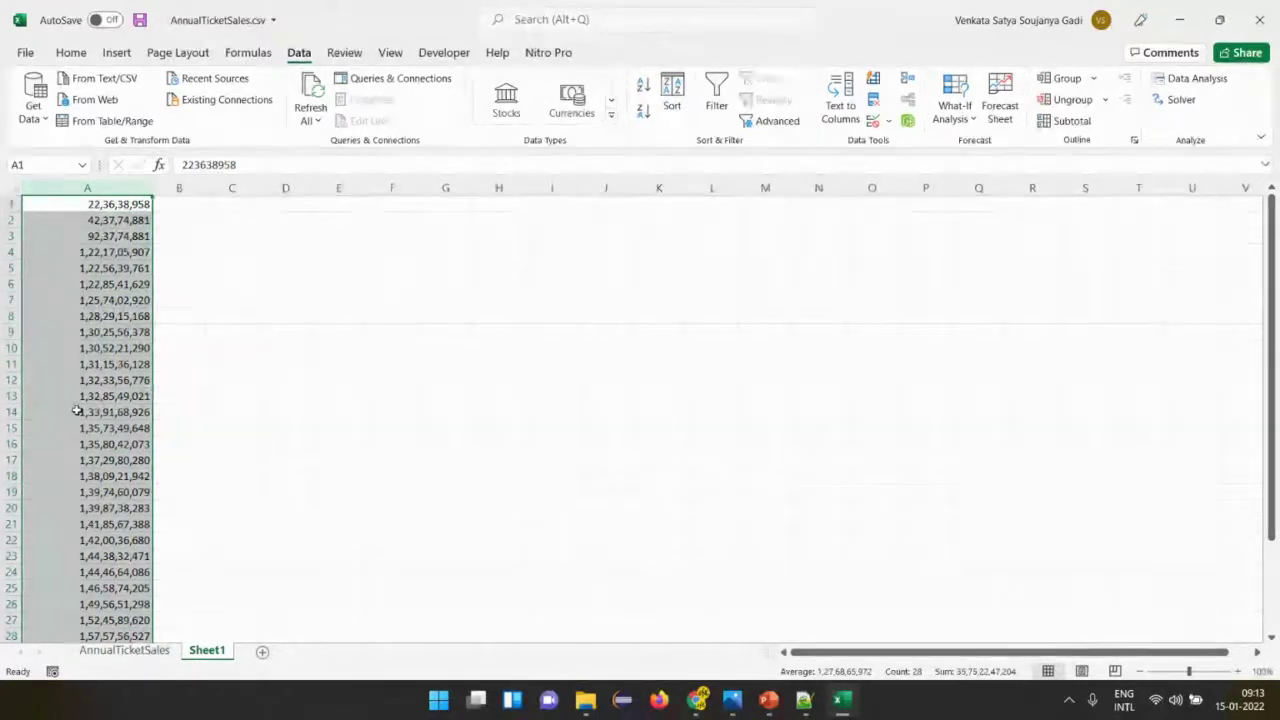
Calculate half the number of entries in G6 of Sheet1 with the formula =28/2.
{"action": "left_click", "coordinate": [452, 289]}
{"action": "type", "text": "=28/2"}
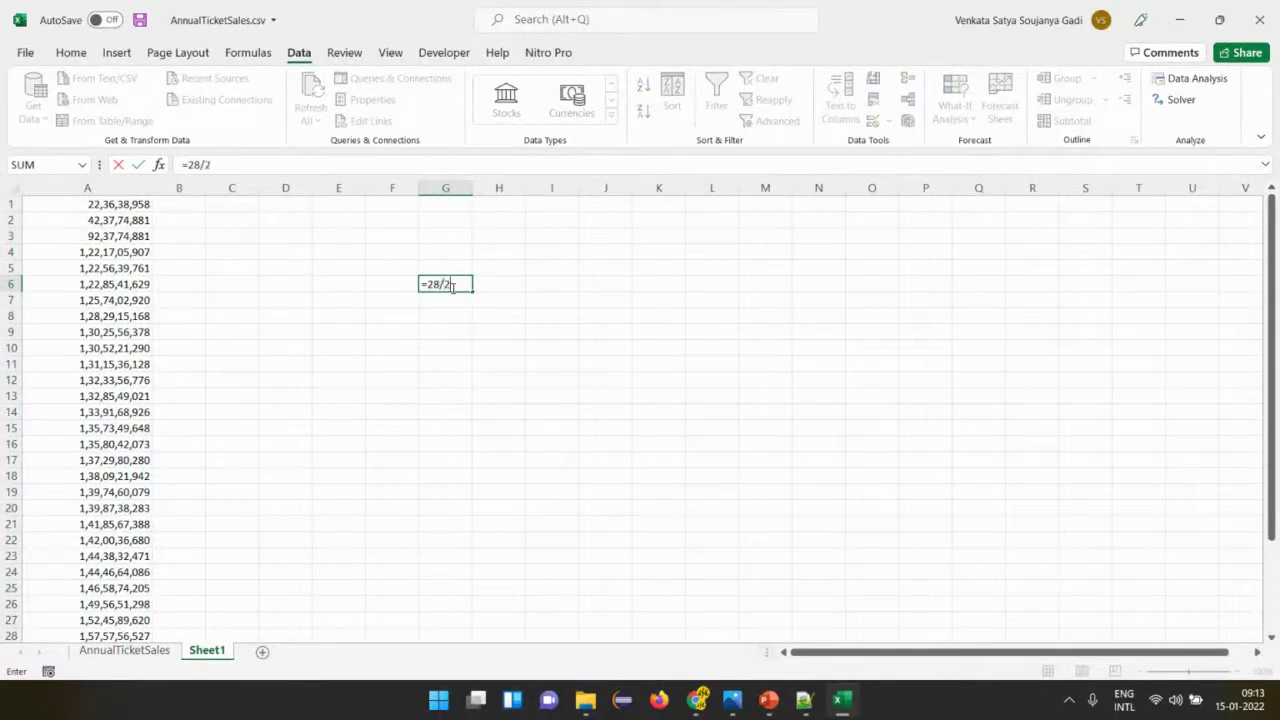
{"action": "key", "text": "Return"}
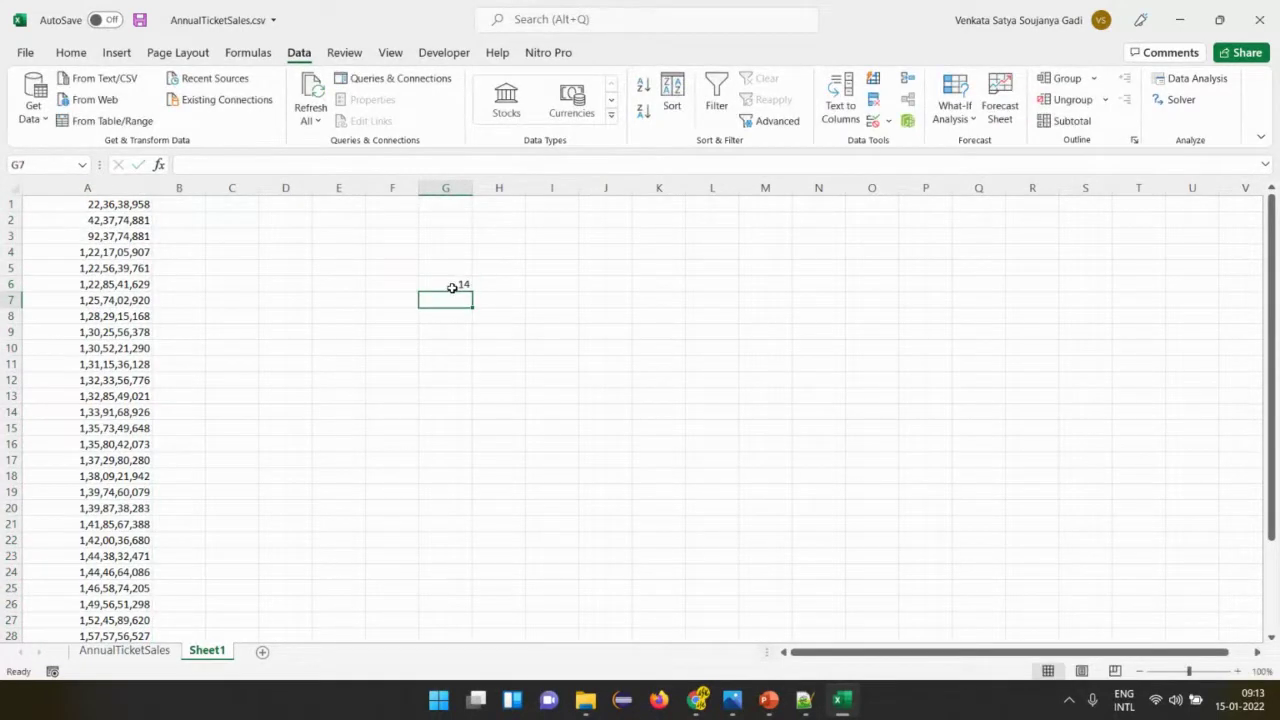
Examine the two middle values A14:A15 and compare how many entries lie above and below them.
{"action": "left_click", "coordinate": [108, 412]}
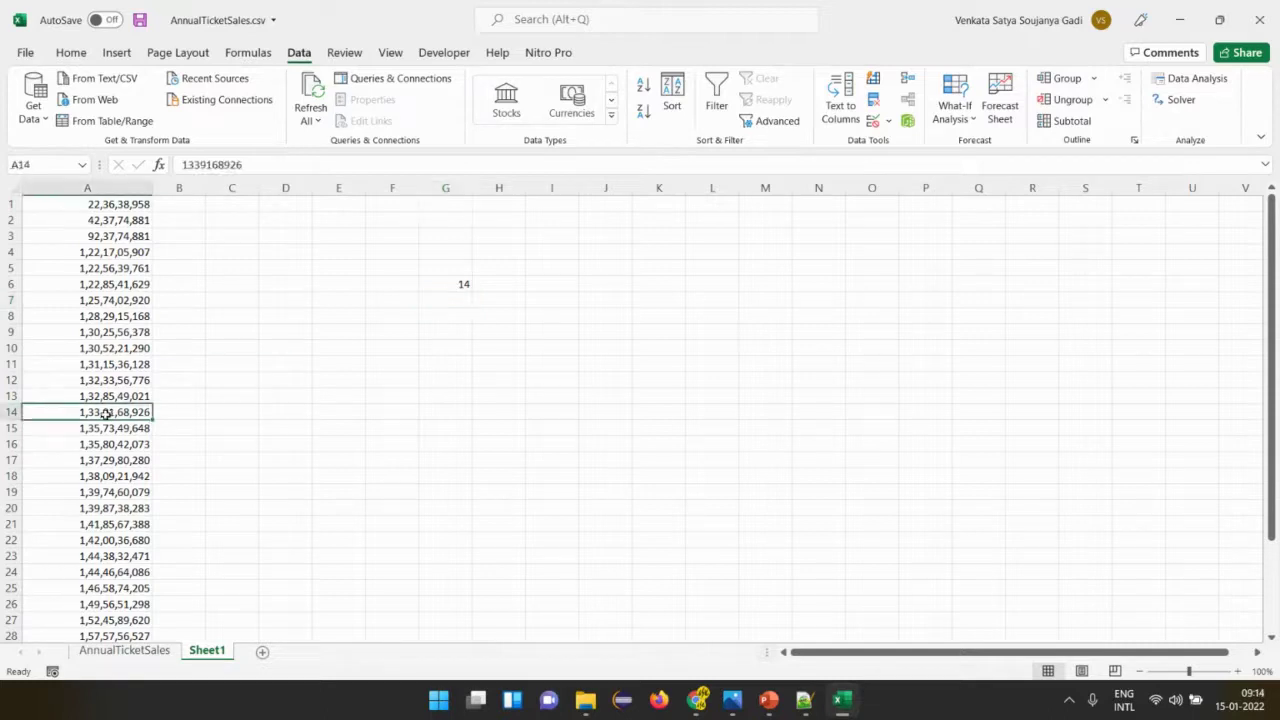
{"action": "left_click_drag", "start_coordinate": [108, 412], "coordinate": [108, 427]}
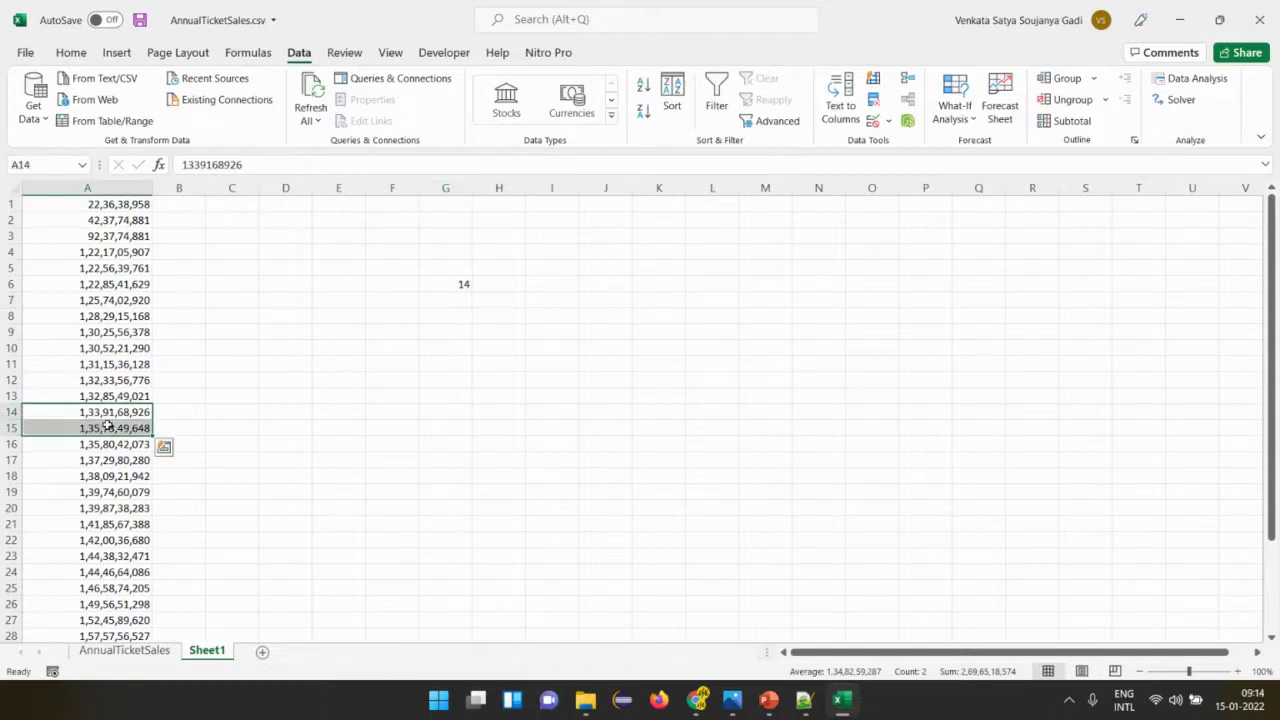
{"action": "scroll", "coordinate": [108, 427], "scroll_direction": "down", "scroll_amount": 1}
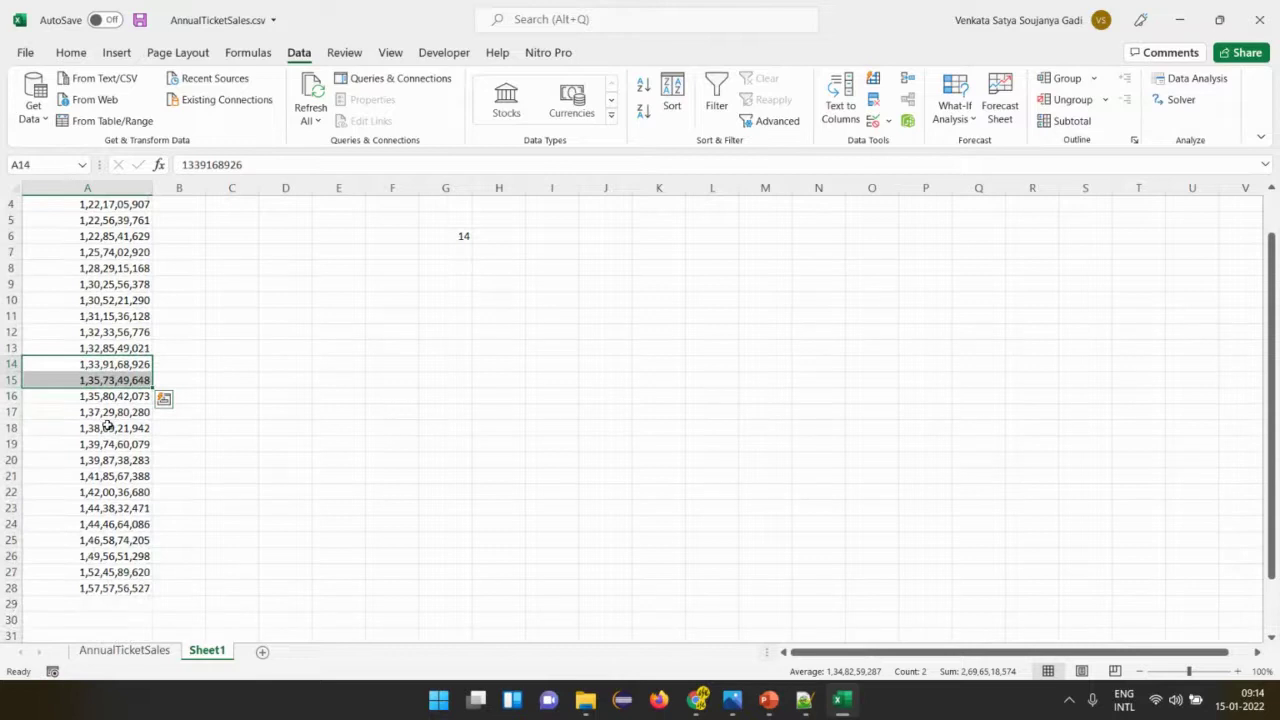
{"action": "scroll", "coordinate": [108, 428], "scroll_direction": "up", "scroll_amount": 1}
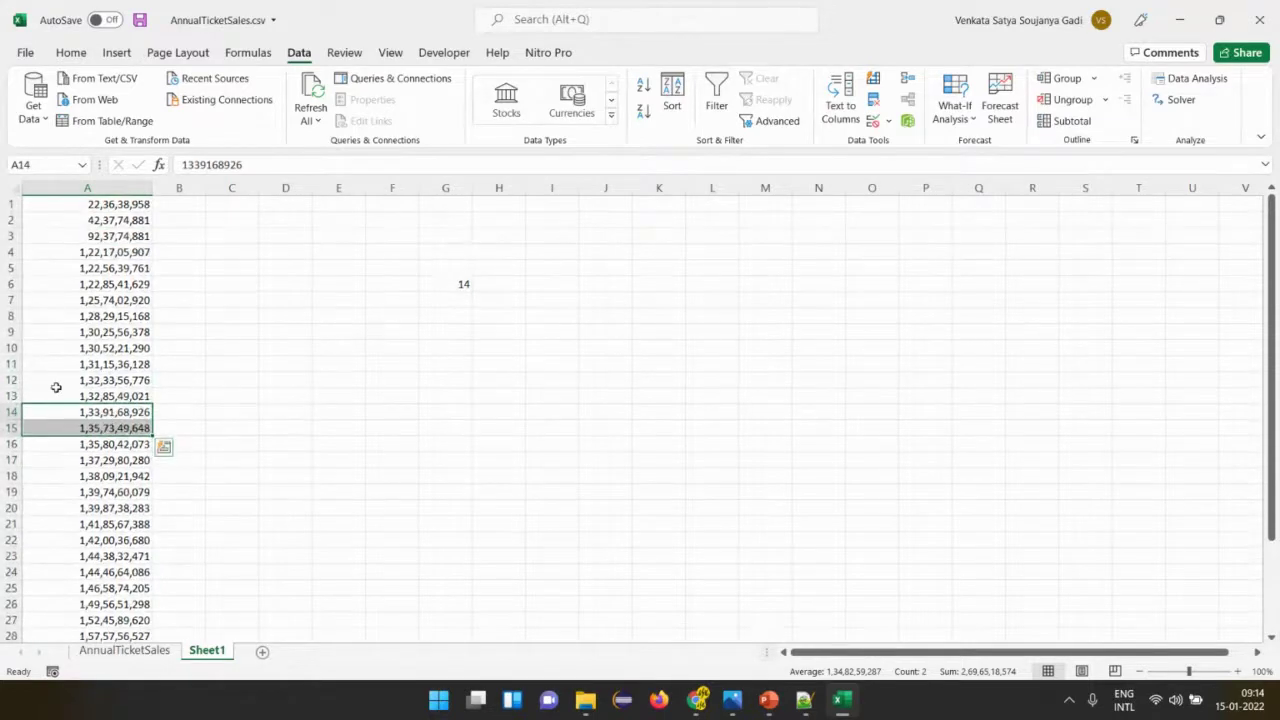
{"action": "left_click_drag", "start_coordinate": [71, 396], "coordinate": [97, 201]}
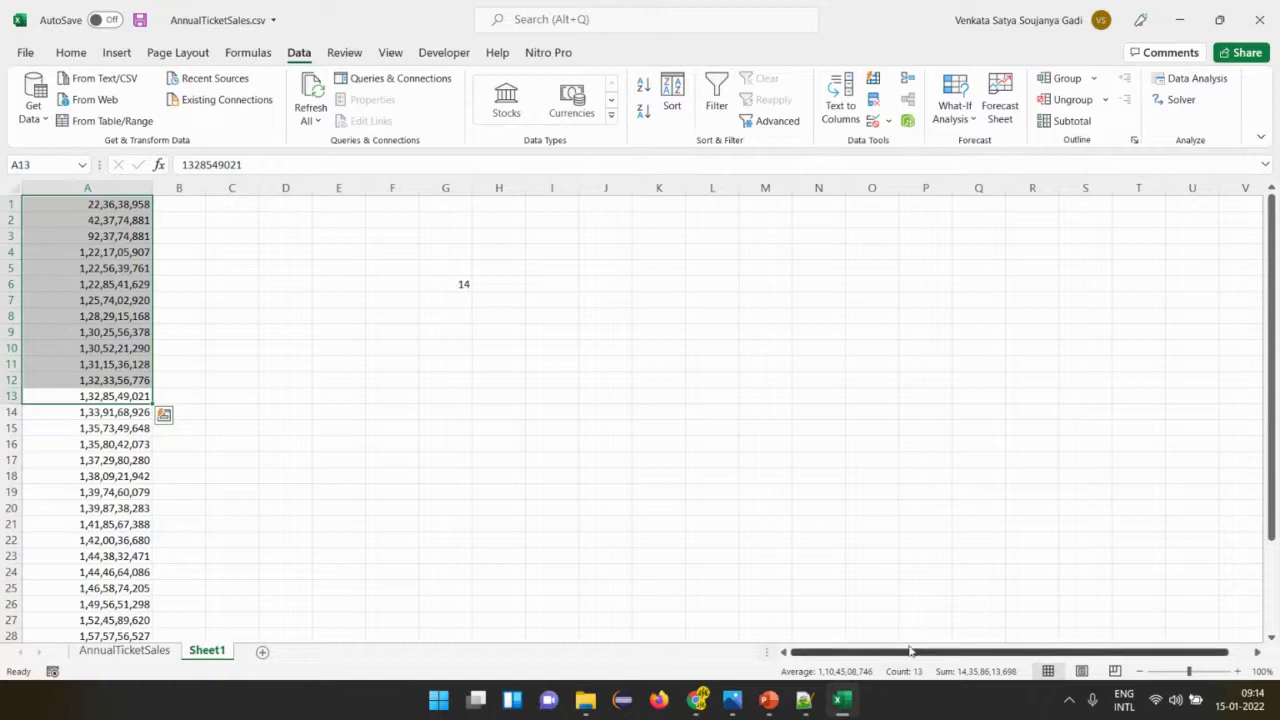
{"action": "mouse_move", "coordinate": [768, 700]}
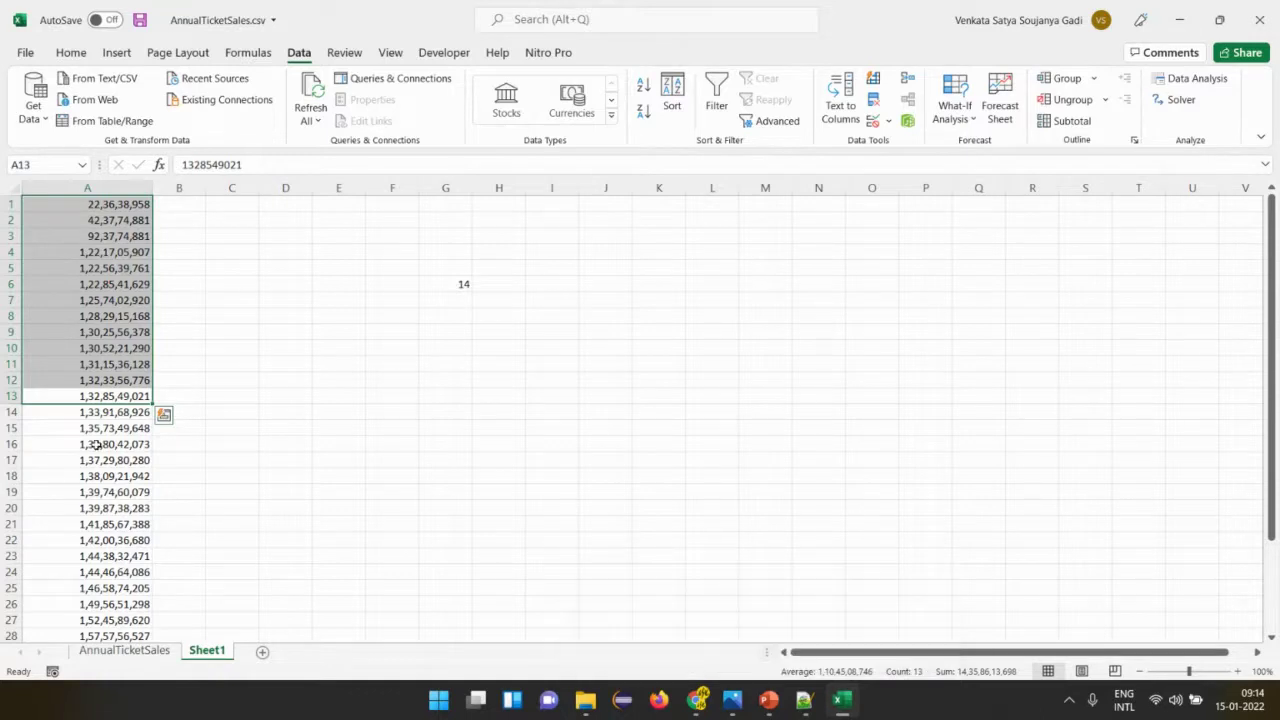
{"action": "left_click_drag", "start_coordinate": [96, 444], "coordinate": [100, 636]}
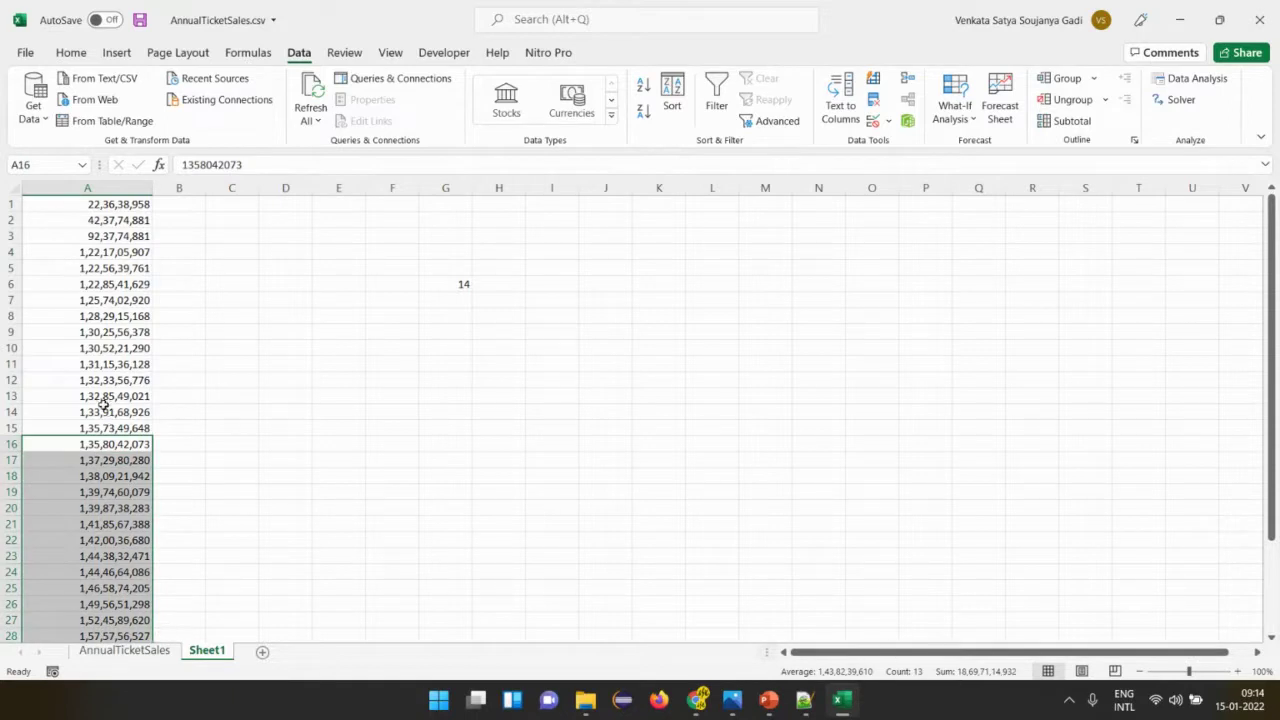
{"action": "left_click_drag", "start_coordinate": [105, 412], "coordinate": [106, 428]}
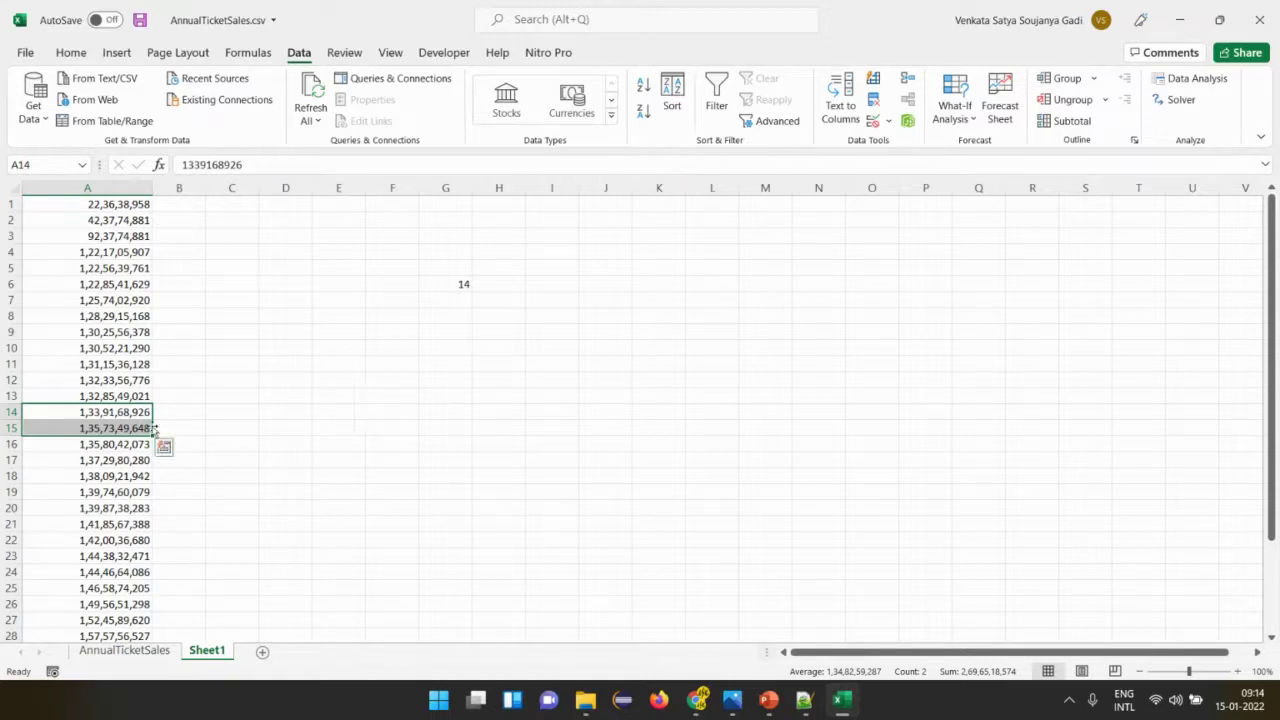
Clear the old Mediana results in I6:J6 on the AnnualTicketSales sheet.
{"action": "left_click", "coordinate": [114, 651]}
{"action": "left_click_drag", "start_coordinate": [928, 287], "coordinate": [981, 288]}
{"action": "key", "text": "Delete"}
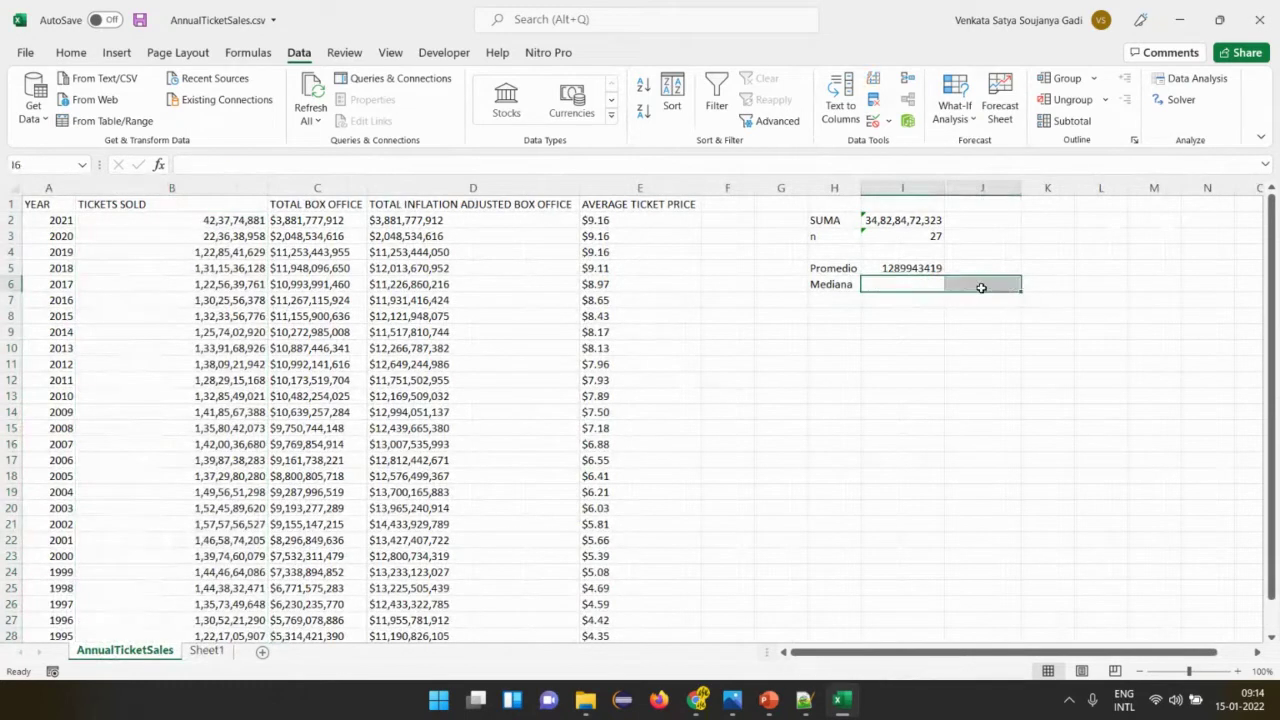
Calculate the median in I6 as the average of the two middle values, using =AVERAGE over Sheet1 A14:A15.
{"action": "key", "text": "Left"}
{"action": "key", "text": "Right"}
{"action": "type", "text": "="}
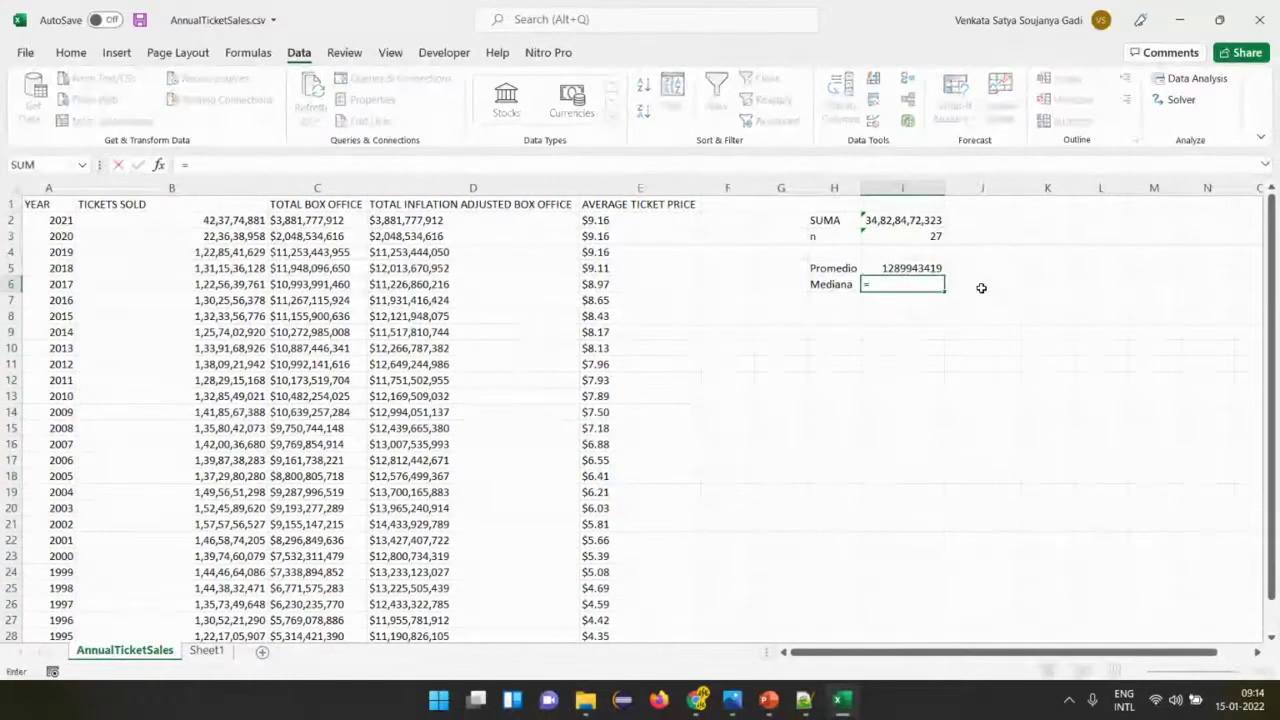
{"action": "type", "text": "avera"}
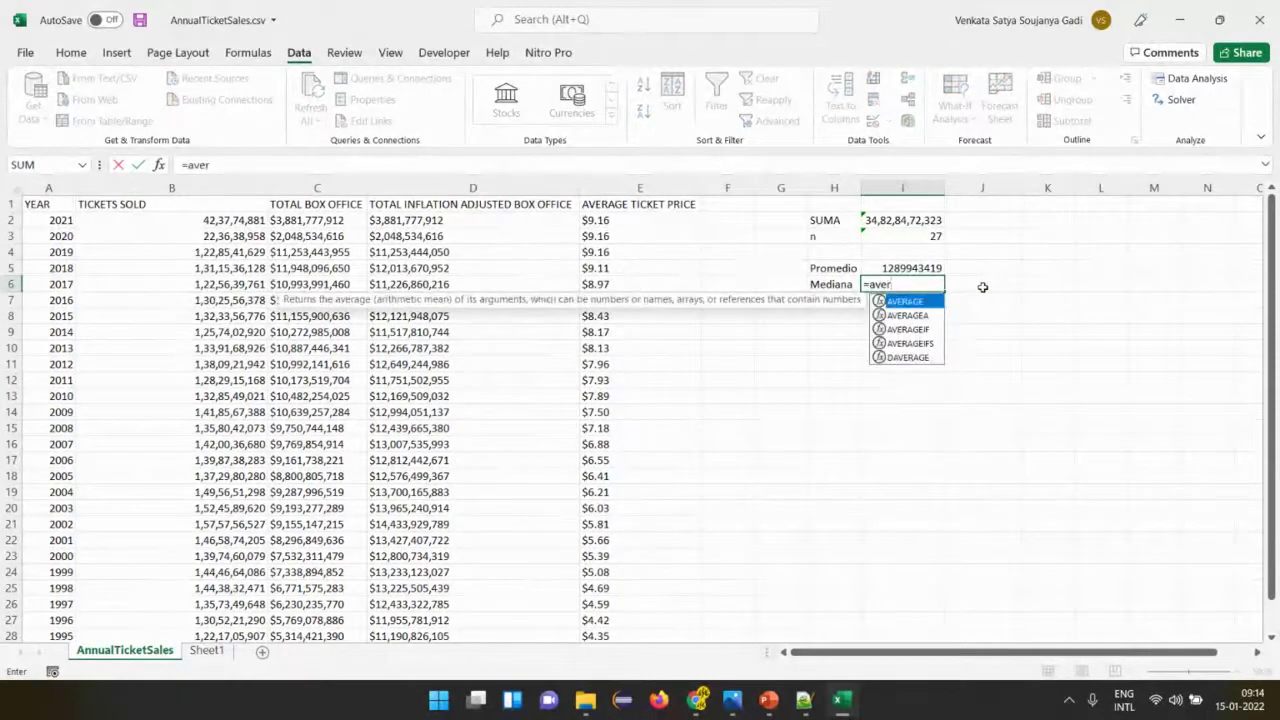
{"action": "key", "text": "Tab"}
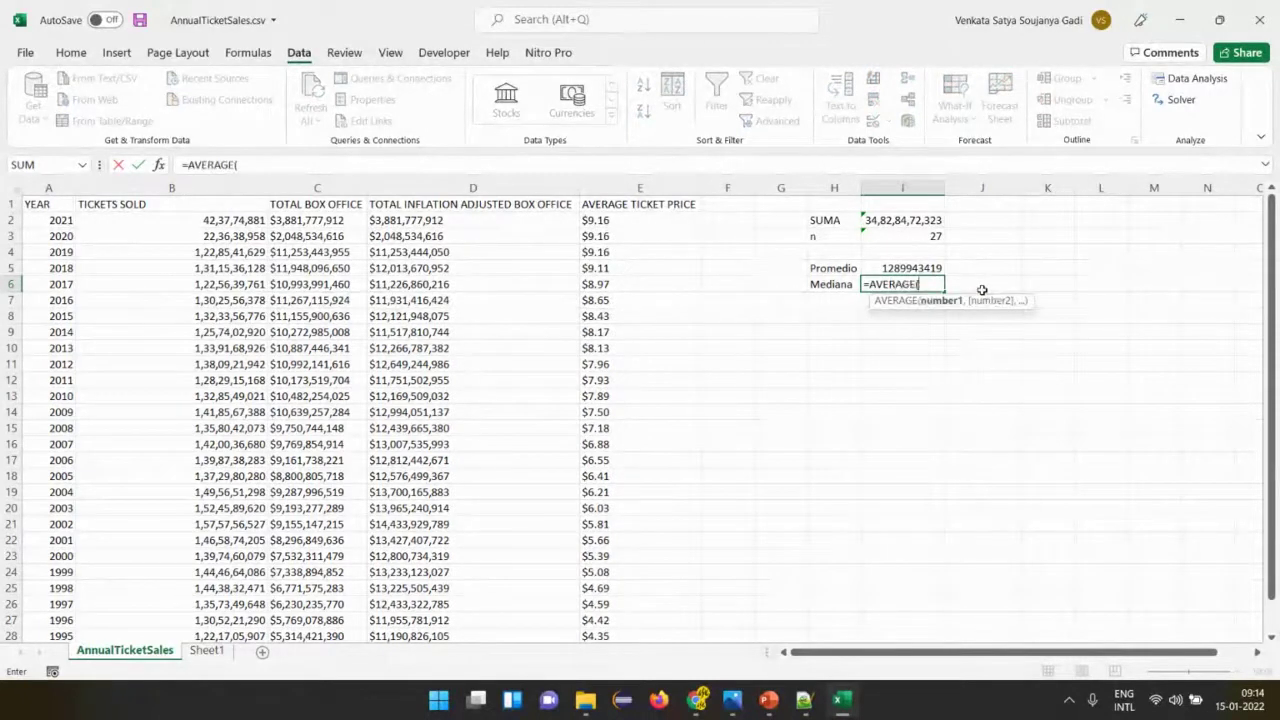
{"action": "left_click", "coordinate": [206, 651]}
{"action": "left_click_drag", "start_coordinate": [55, 410], "coordinate": [57, 423]}
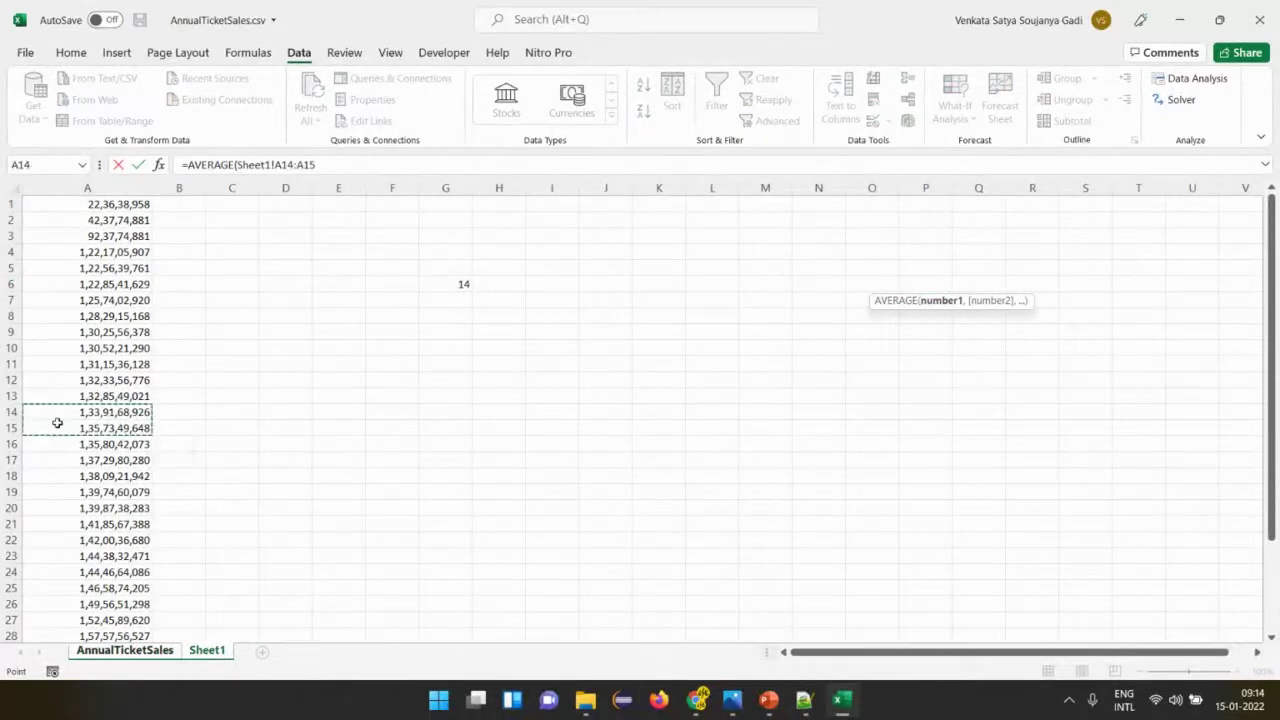
{"action": "key", "text": "Return"}
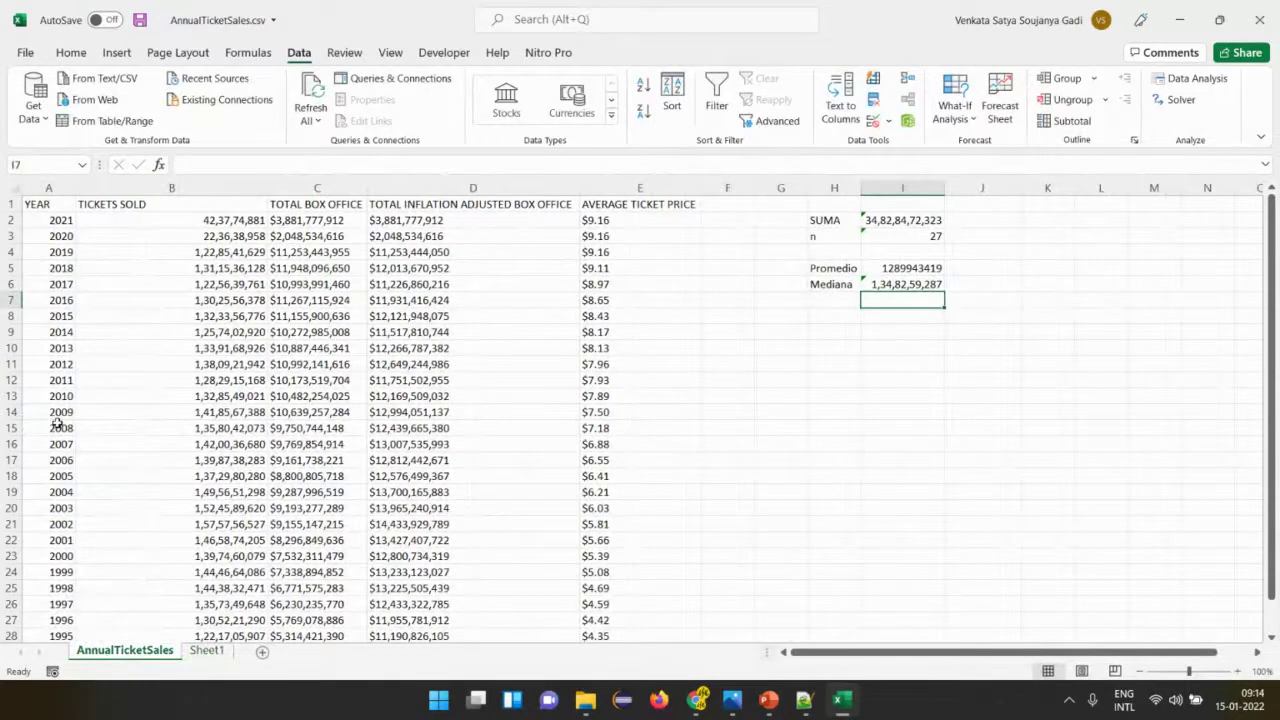
Calculate the median of the tickets sold in J6 with the formula =MEDIAN(B2:B29) and review the formula.
{"action": "key", "text": "Right"}
{"action": "key", "text": "Up"}
{"action": "type", "text": "="}
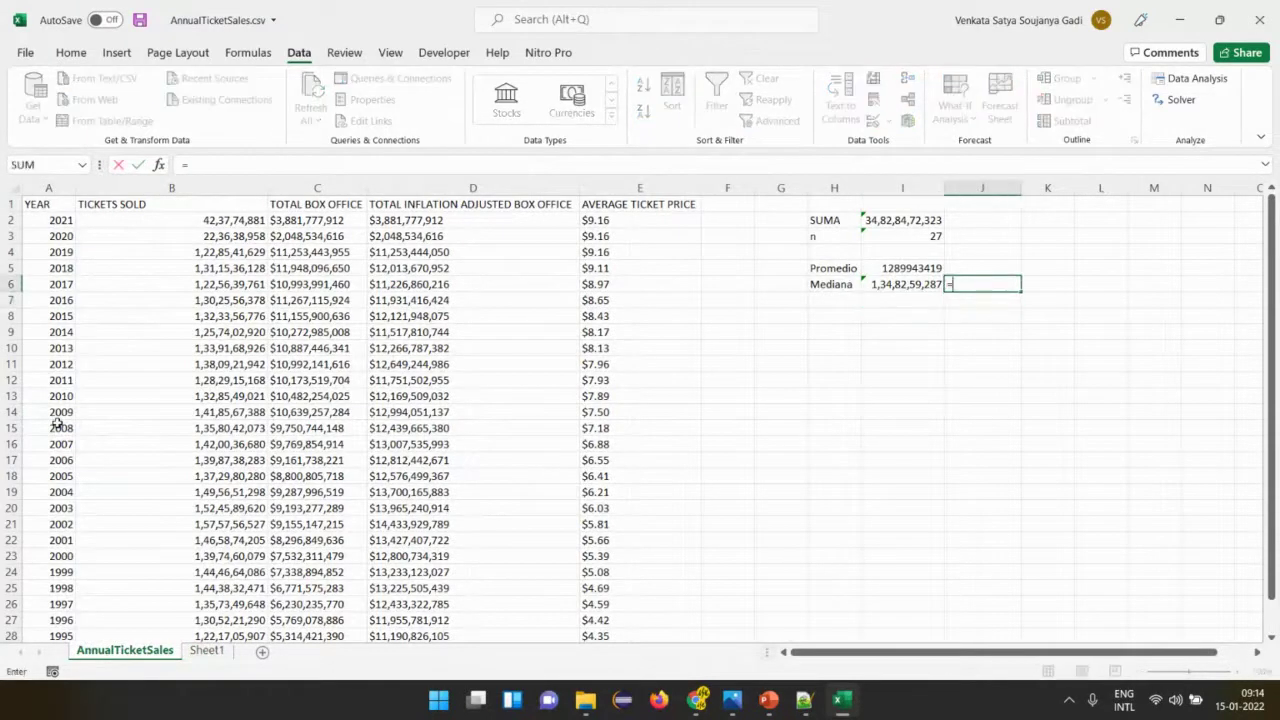
{"action": "type", "text": "me"}
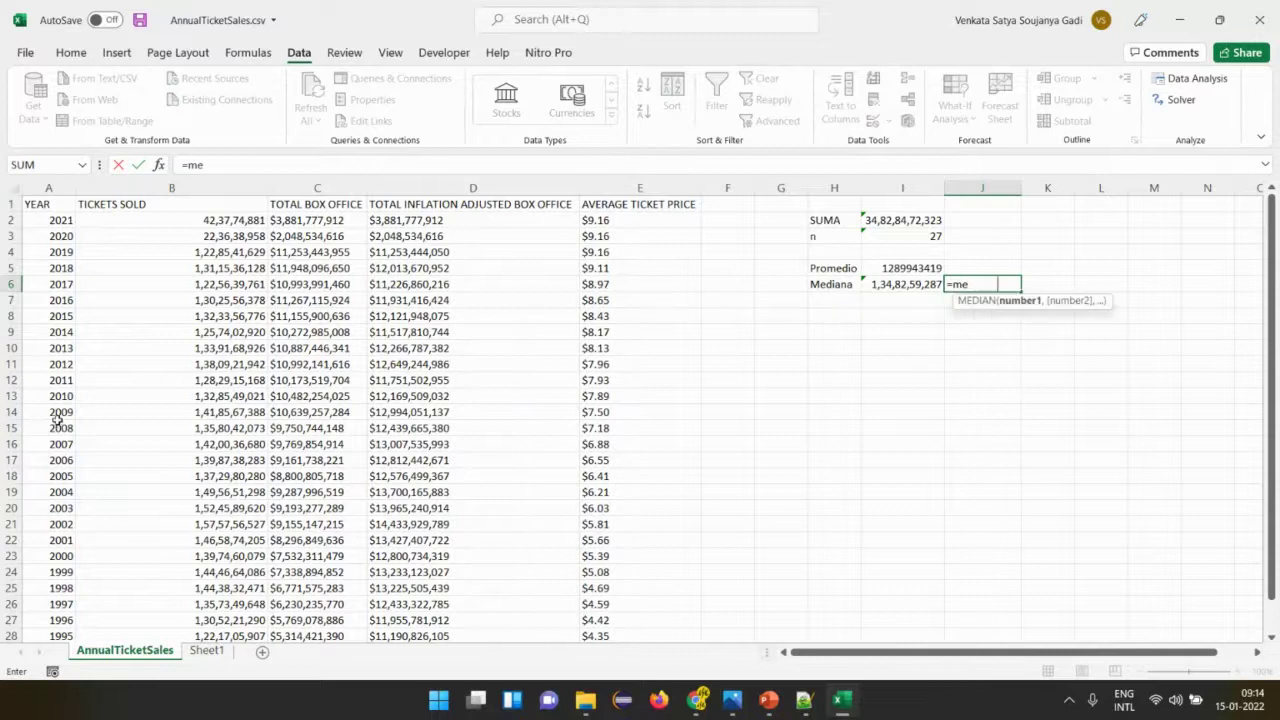
{"action": "key", "text": "Tab"}
{"action": "left_click", "coordinate": [165, 220]}
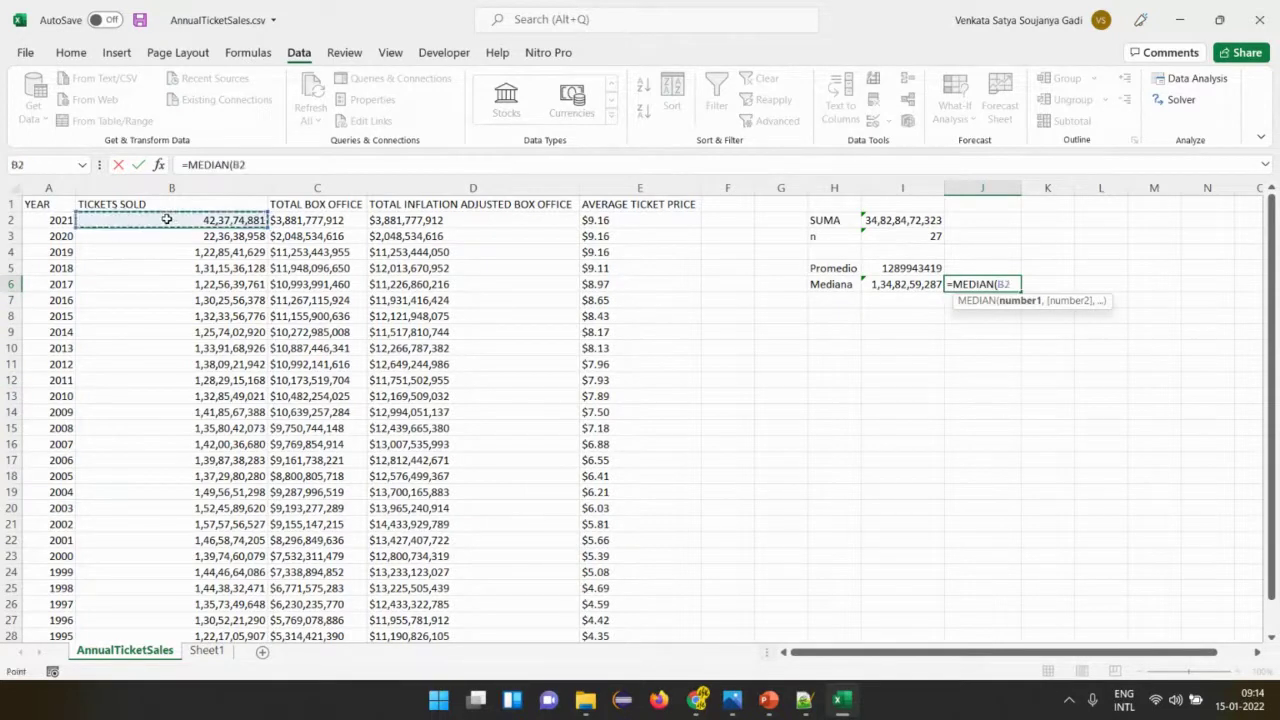
{"action": "key", "text": "ctrl+shift+Down"}
{"action": "key", "text": "Return"}
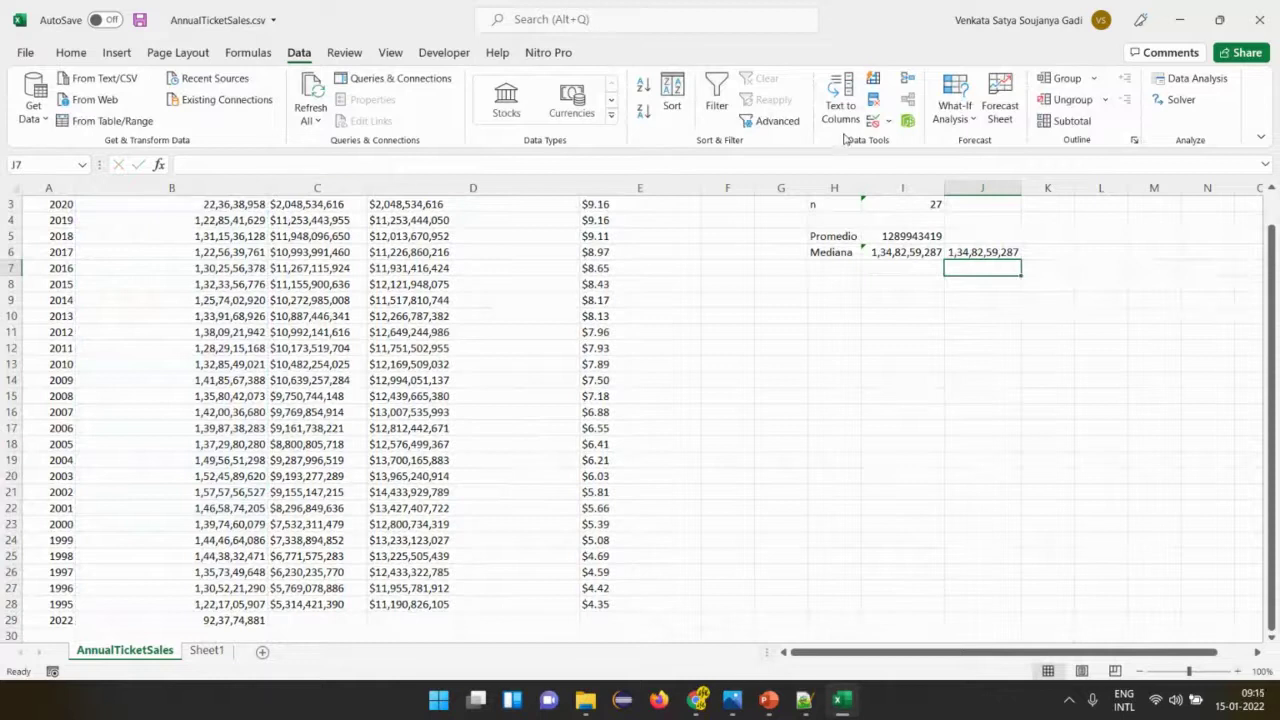
{"action": "left_click", "coordinate": [980, 253]}
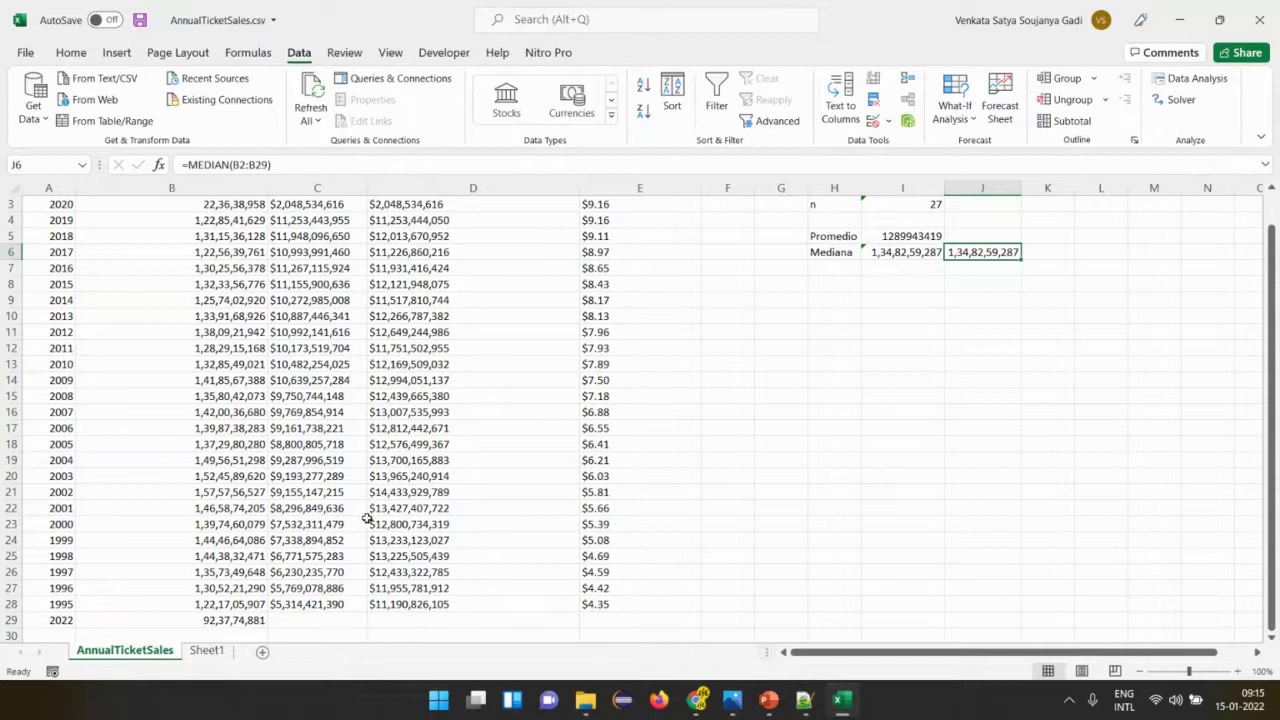
{"action": "scroll", "coordinate": [367, 519], "scroll_direction": "up", "scroll_amount": 1}
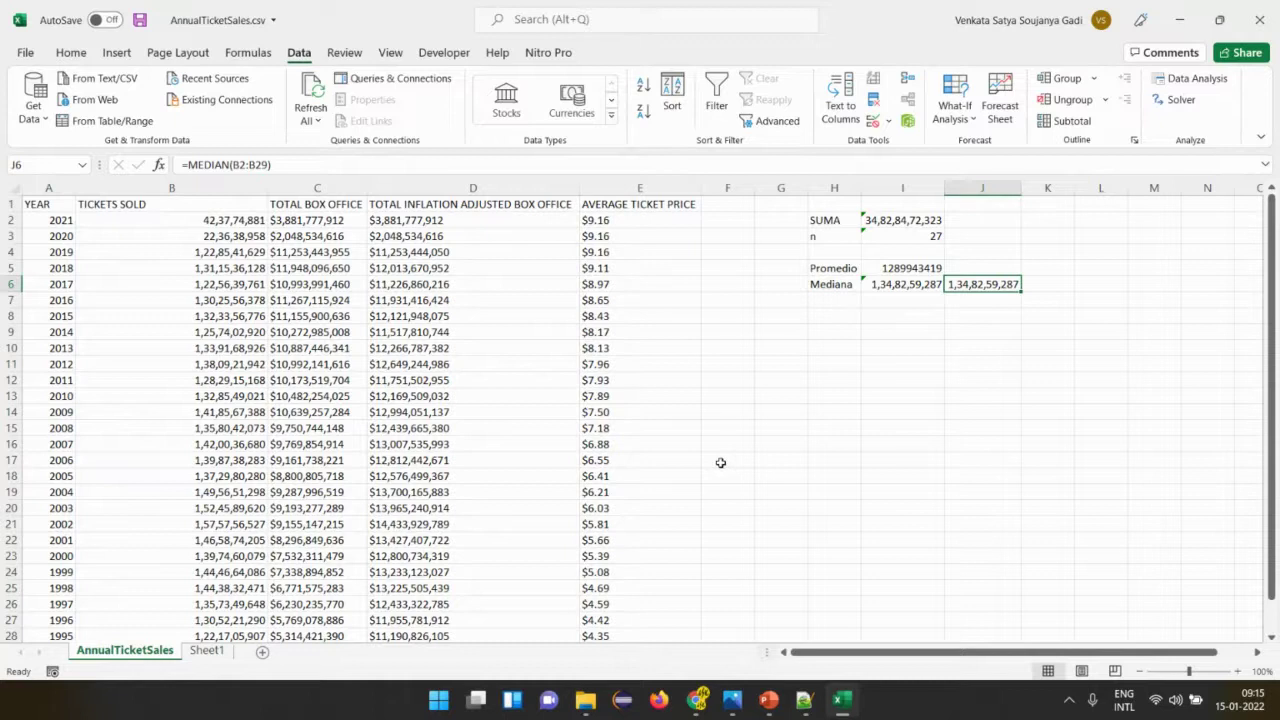
Switch to the PowerPoint slide show and go back to the Measures of Central Tendency slide.
{"action": "key", "text": "alt+Tab"}
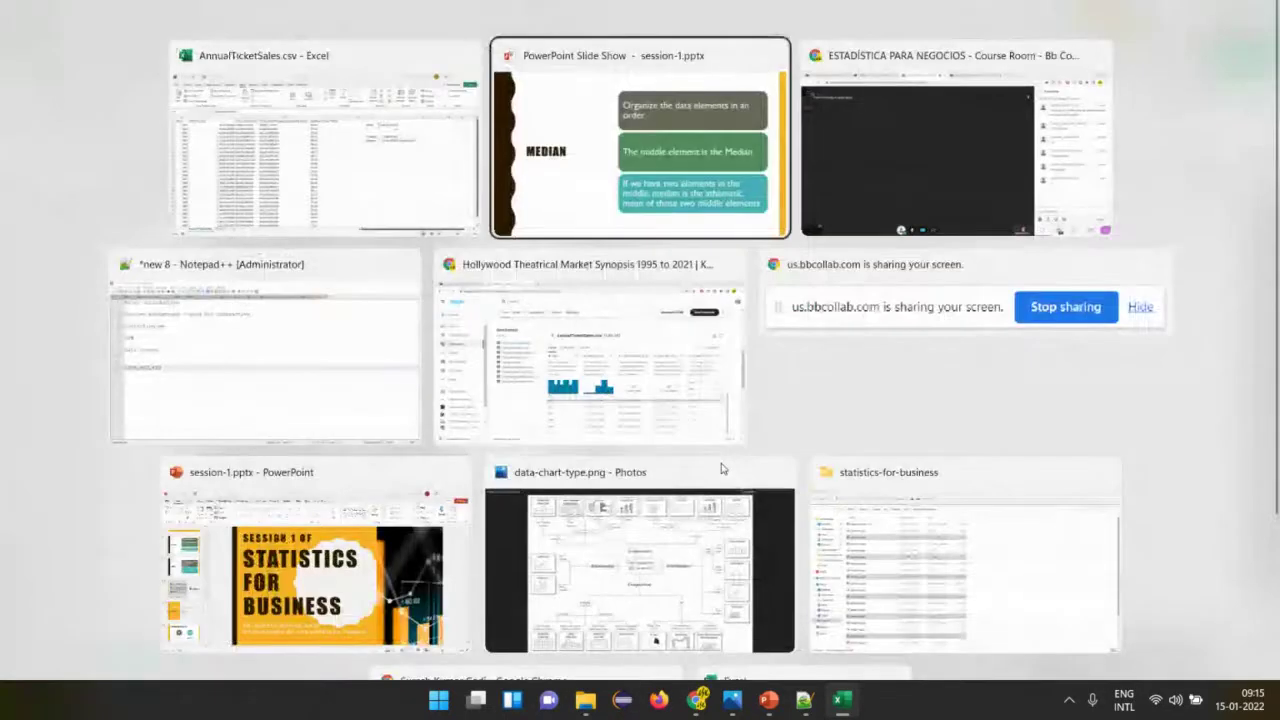
{"action": "key", "text": "Left"}
{"action": "key", "text": "Left"}
{"action": "key", "text": "Left"}
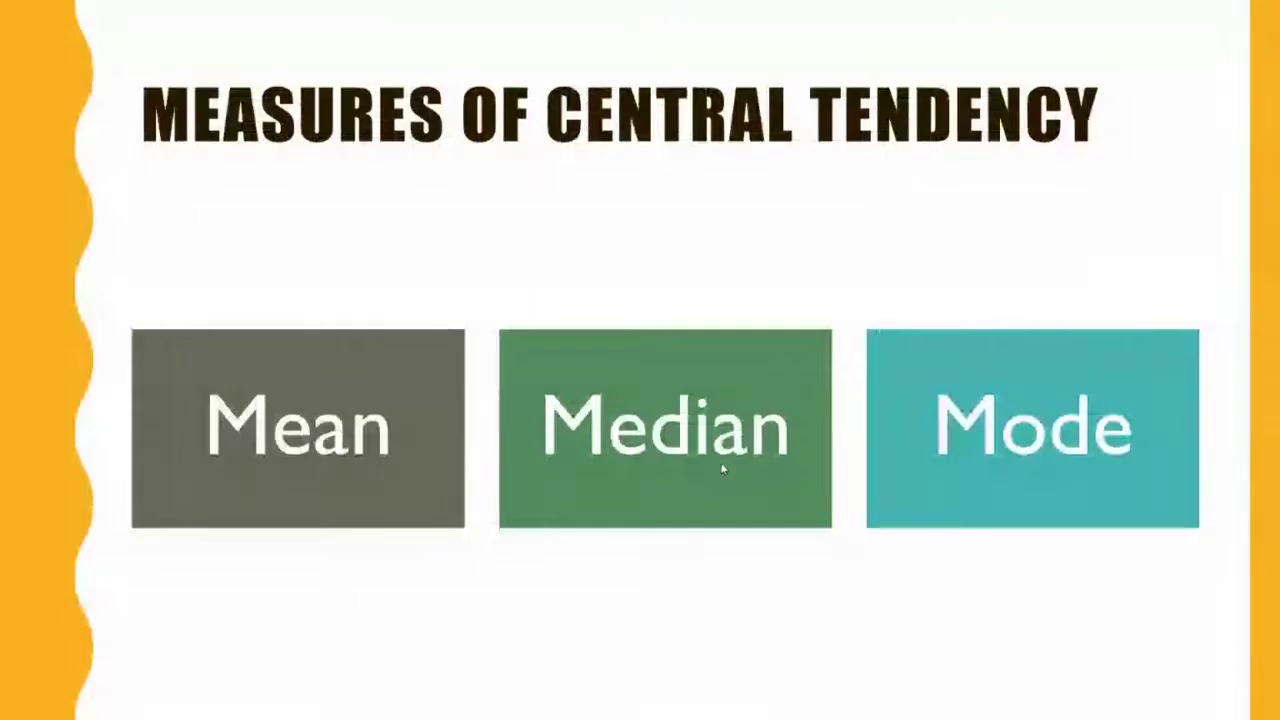
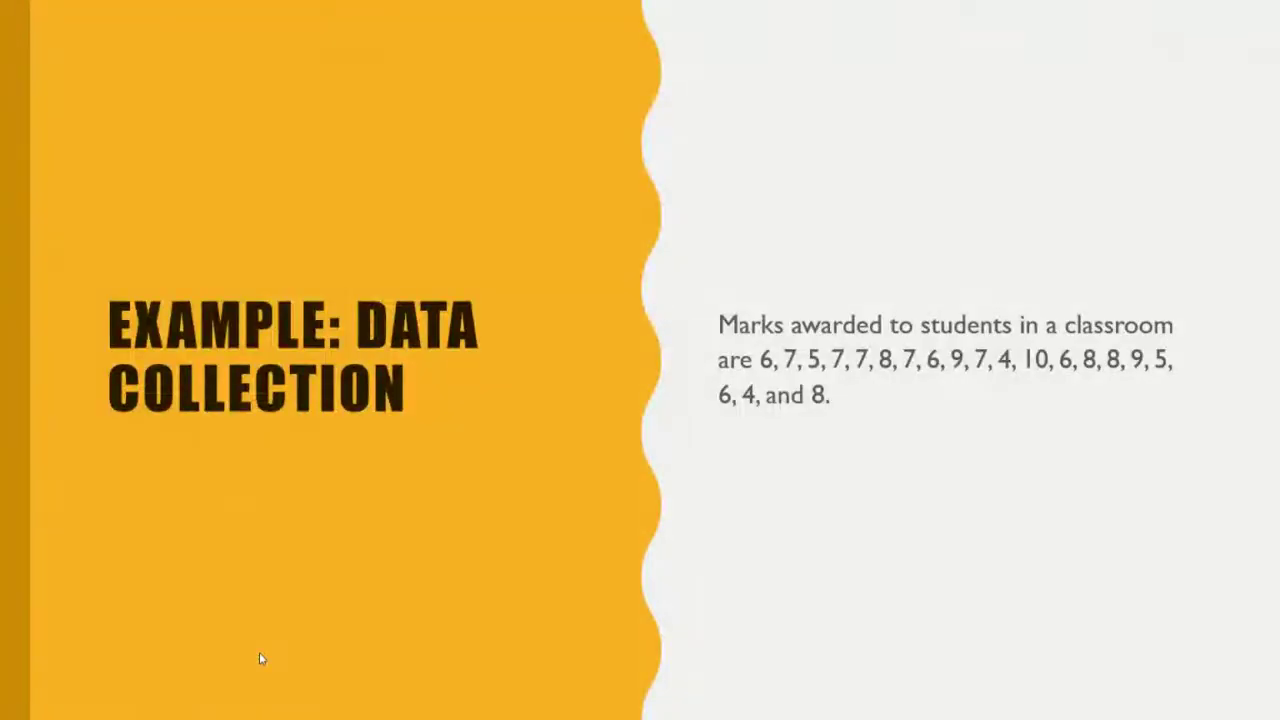
Switch to Excel and enter the marks 7, 4 and 10 in A10:A12 of Sheet2.
{"action": "key", "text": "alt+Tab"}
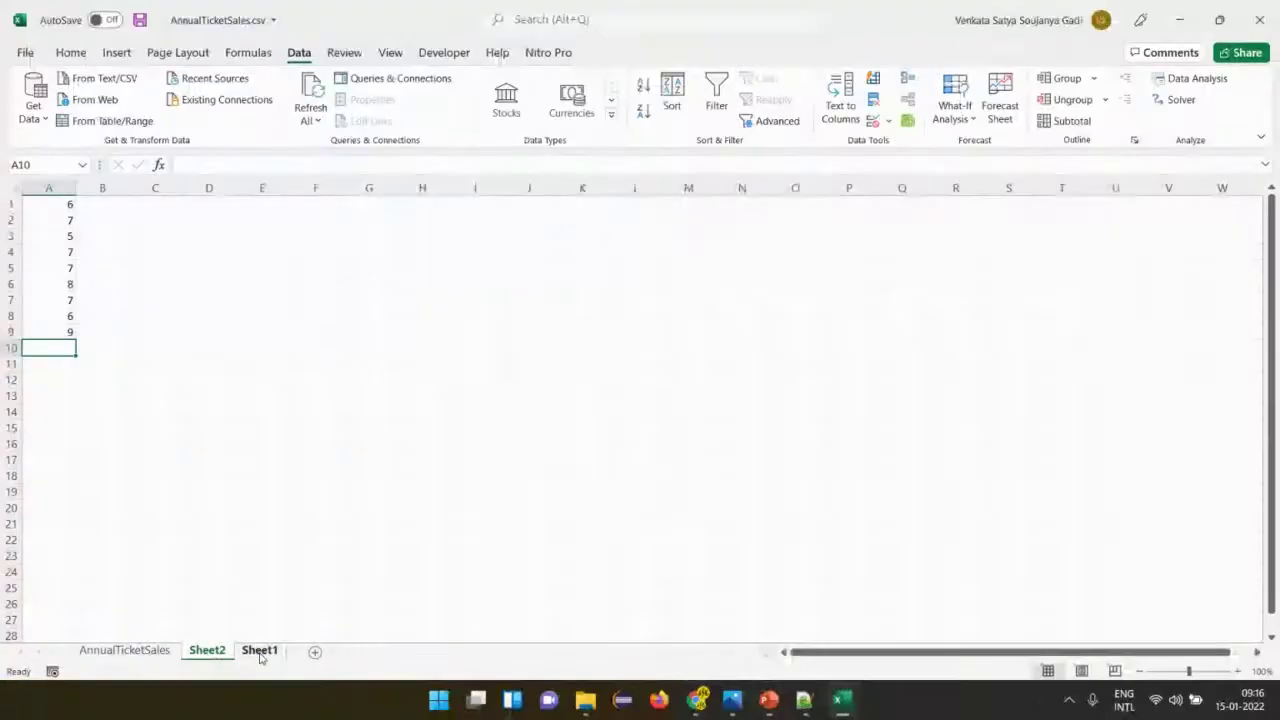
{"action": "type", "text": "7"}
{"action": "key", "text": "Return"}
{"action": "type", "text": "4"}
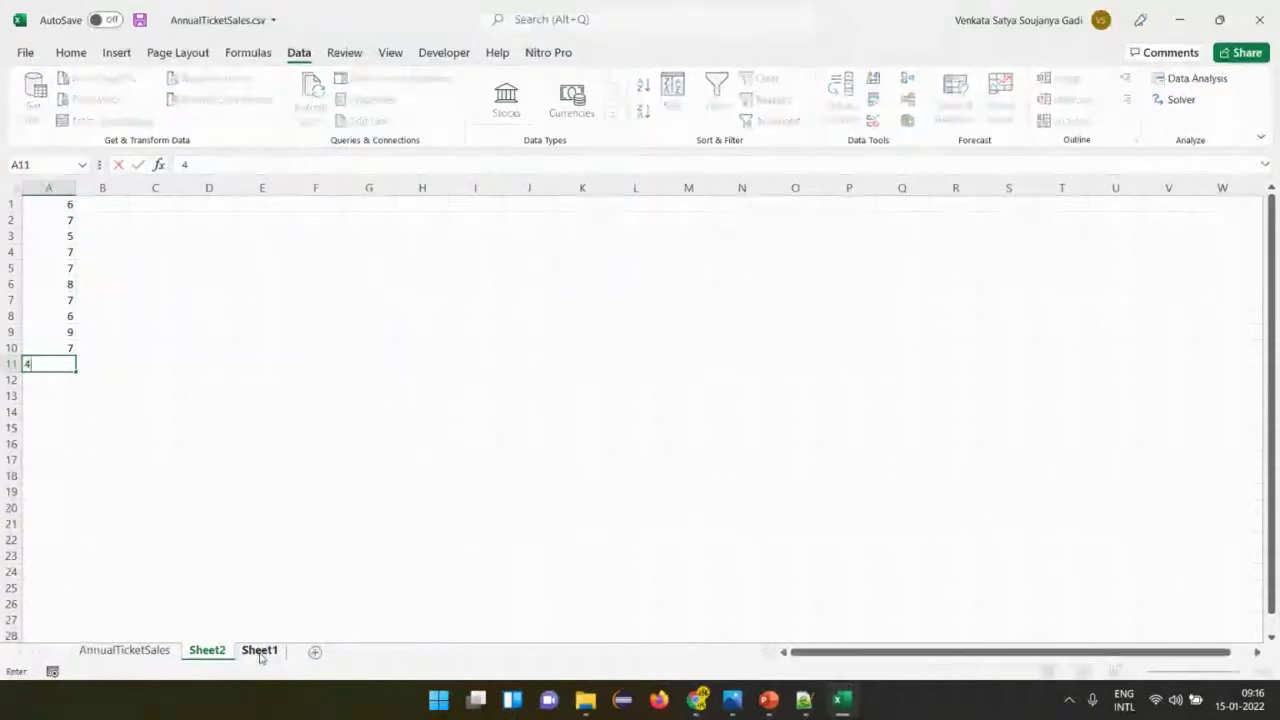
{"action": "key", "text": "Return"}
{"action": "type", "text": "10"}
{"action": "key", "text": "Return"}
Check the marks on the slide and enter 6, 8 and 8 in A13:A15 of Sheet2.
{"action": "key", "text": "alt+Tab"}
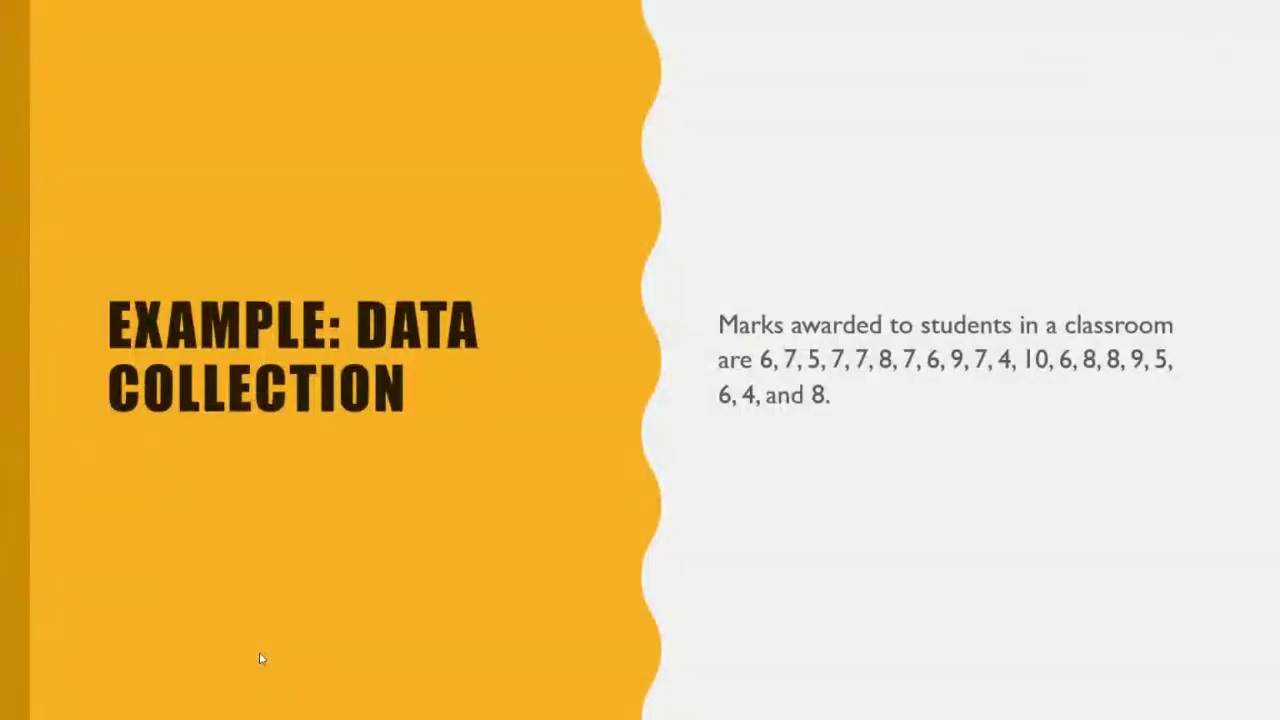
{"action": "key", "text": "alt+Tab"}
{"action": "type", "text": "6"}
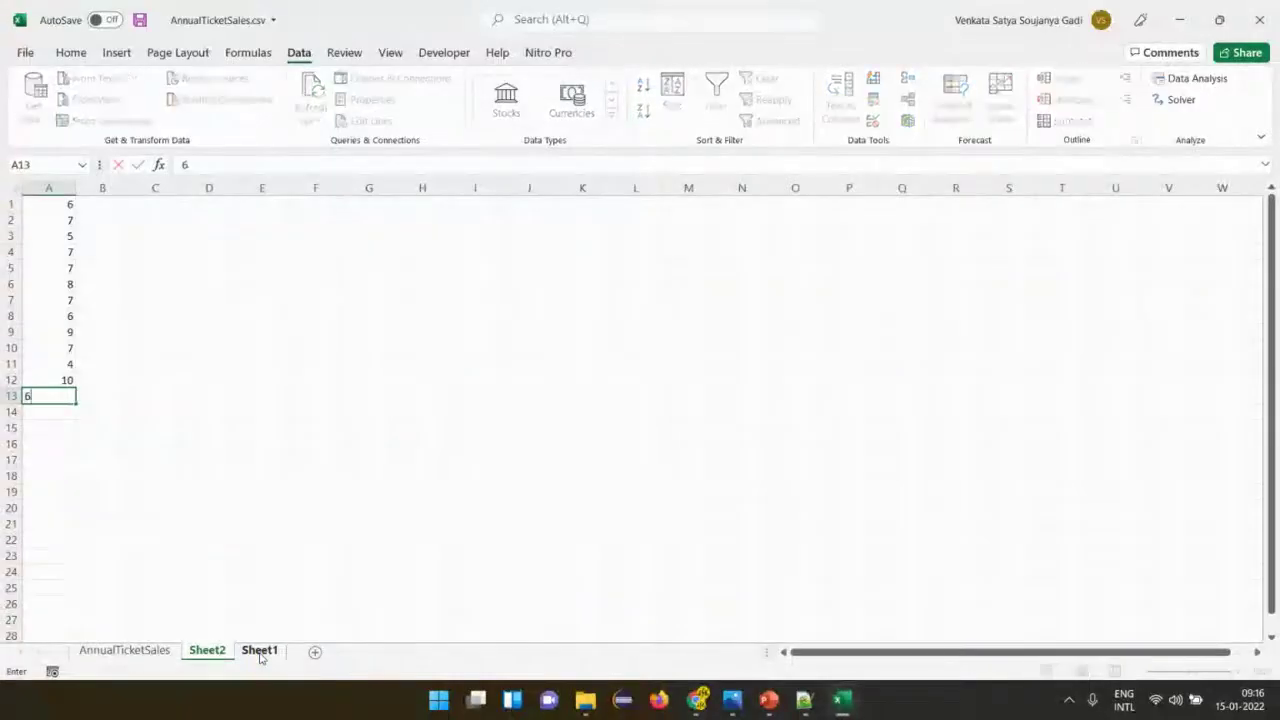
{"action": "key", "text": "Return"}
{"action": "type", "text": "8"}
{"action": "key", "text": "Return"}
{"action": "type", "text": "8"}
{"action": "key", "text": "Return"}
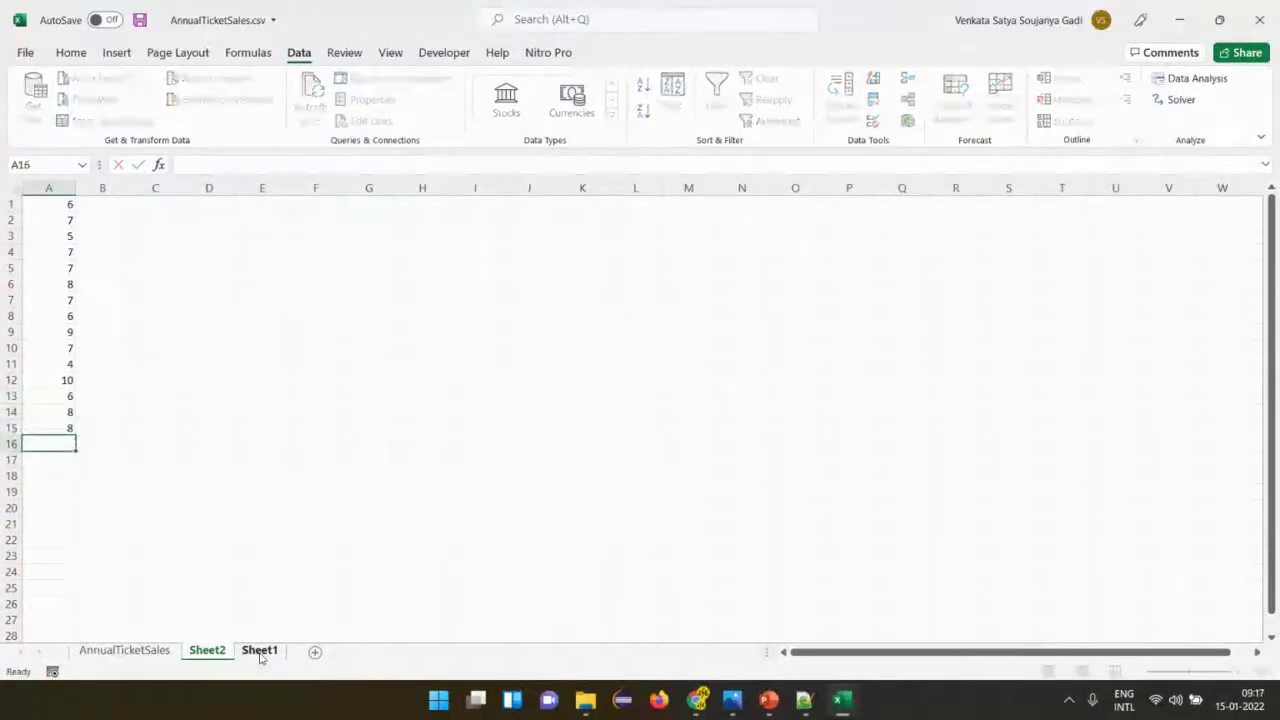
Consult the slide again and enter the marks 9 and 5 in A16:A17 of Sheet2.
{"action": "key", "text": "alt+Tab"}
{"action": "key", "text": "alt+Tab"}
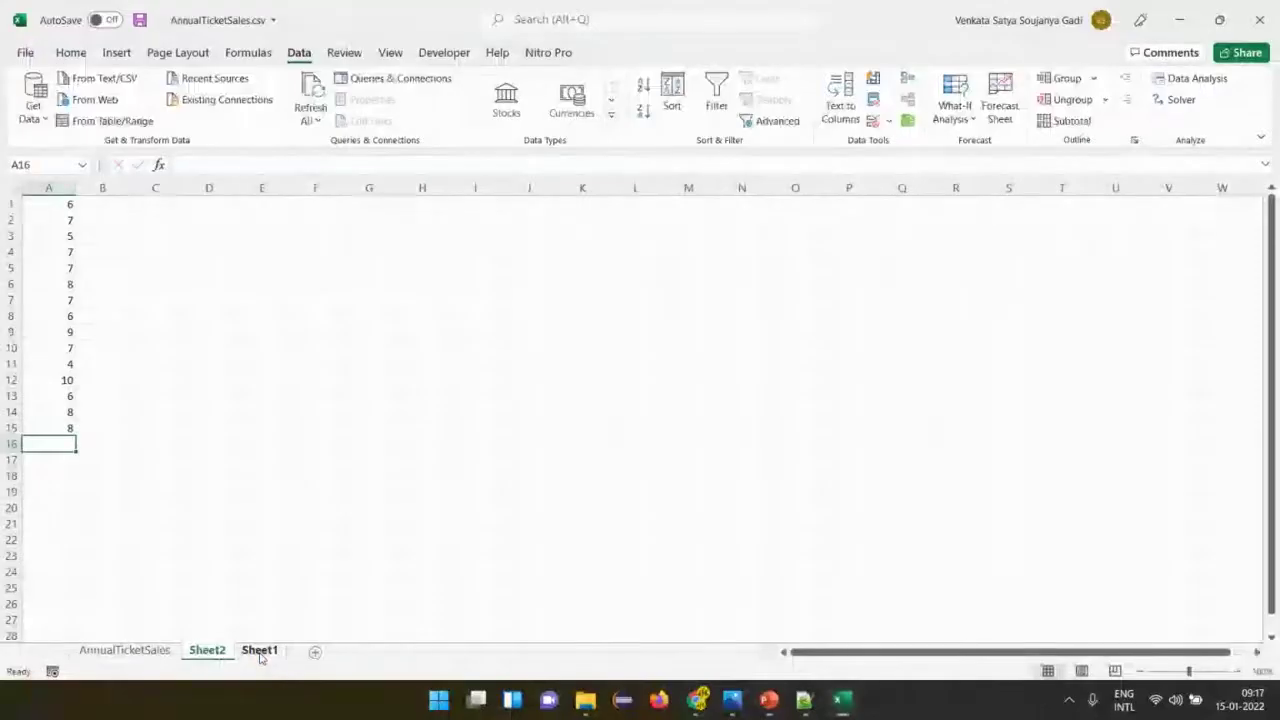
{"action": "type", "text": "9"}
{"action": "key", "text": "Return"}
{"action": "type", "text": "5"}
{"action": "key", "text": "Return"}
Enter the last marks 6, 4 and 8 in A18:A20 of Sheet2 and compare the list with the slide.
{"action": "key", "text": "alt+Tab"}
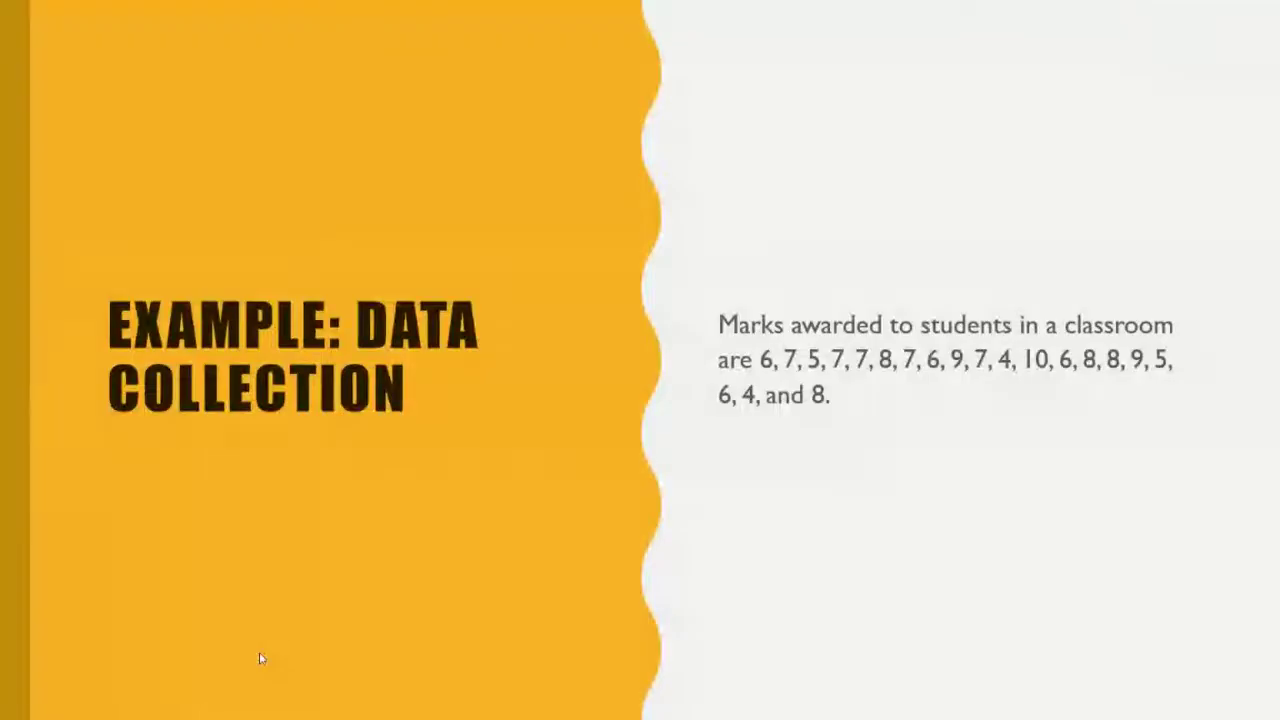
{"action": "key", "text": "alt+Tab"}
{"action": "type", "text": "6"}
{"action": "key", "text": "Return"}
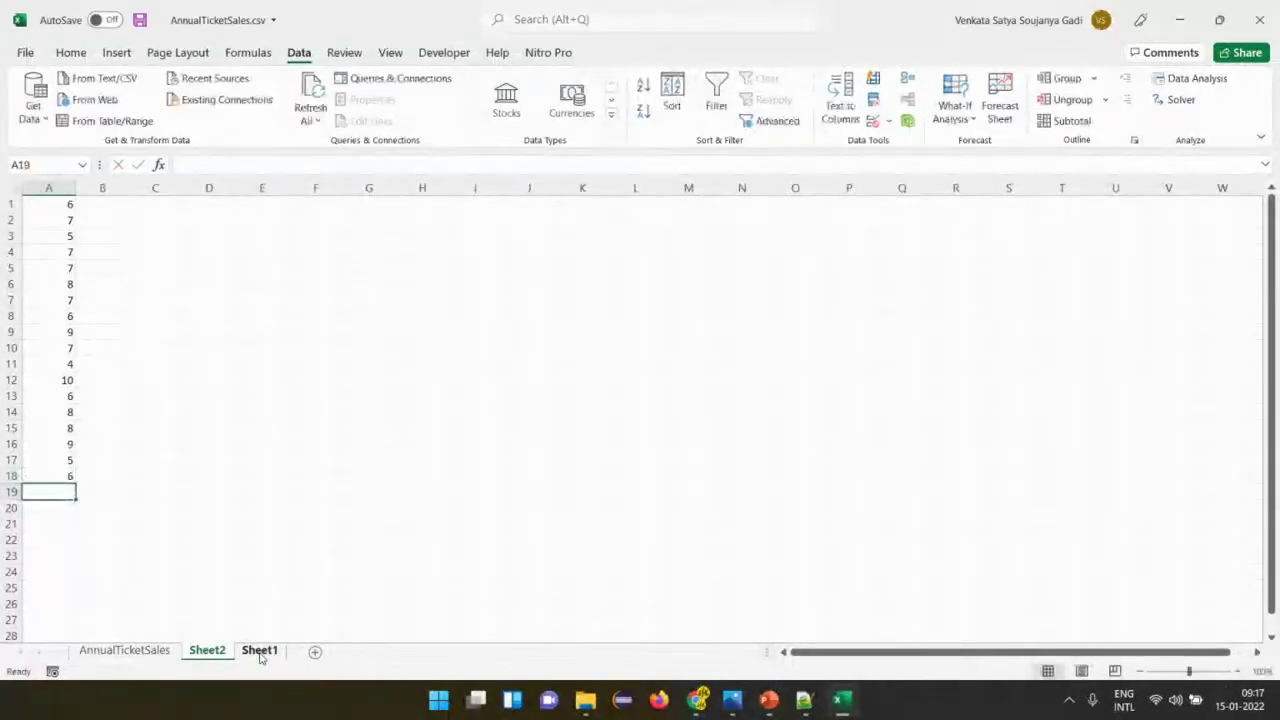
{"action": "type", "text": "4"}
{"action": "key", "text": "Return"}
{"action": "type", "text": "8"}
{"action": "key", "text": "Return"}
{"action": "key", "text": "alt+Tab"}
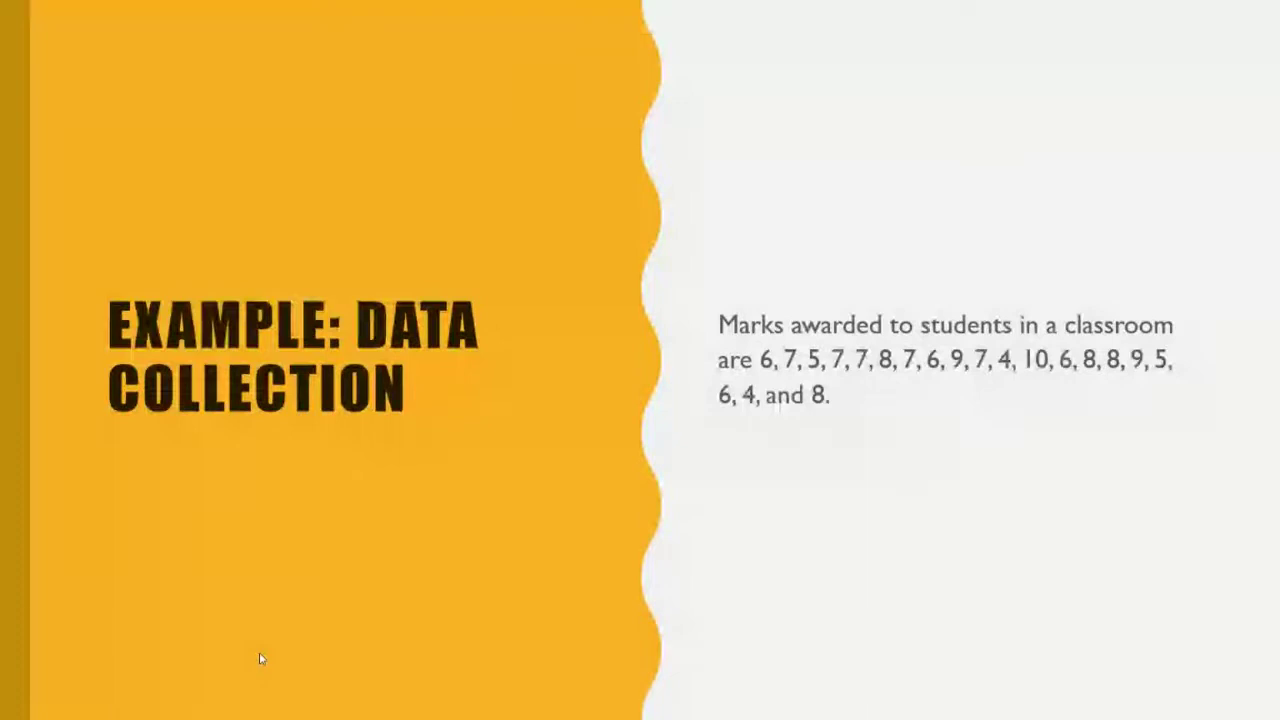
{"action": "key", "text": "alt+Tab"}
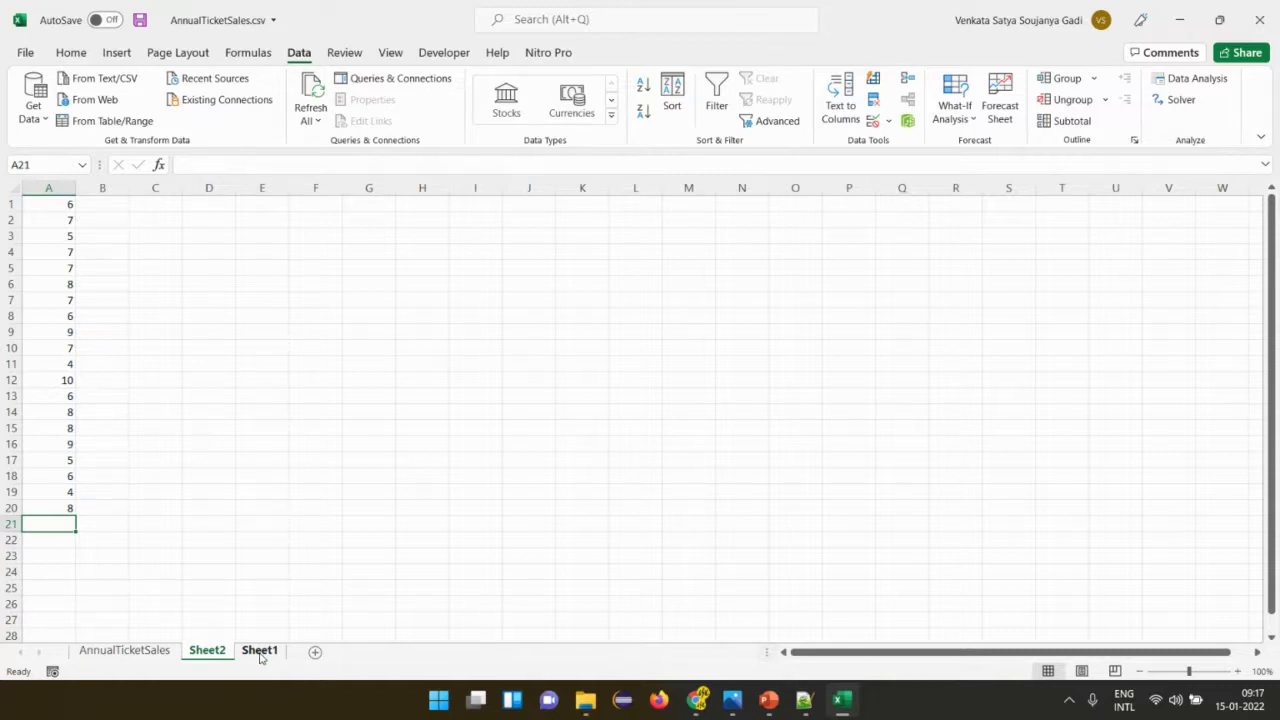
Read the students' answers in the Chrome course room chat and return to the Excel workbook.
{"action": "key", "text": "alt+Tab"}
{"action": "key", "text": "alt+Tab"}
{"action": "key", "text": "alt+Tab"}
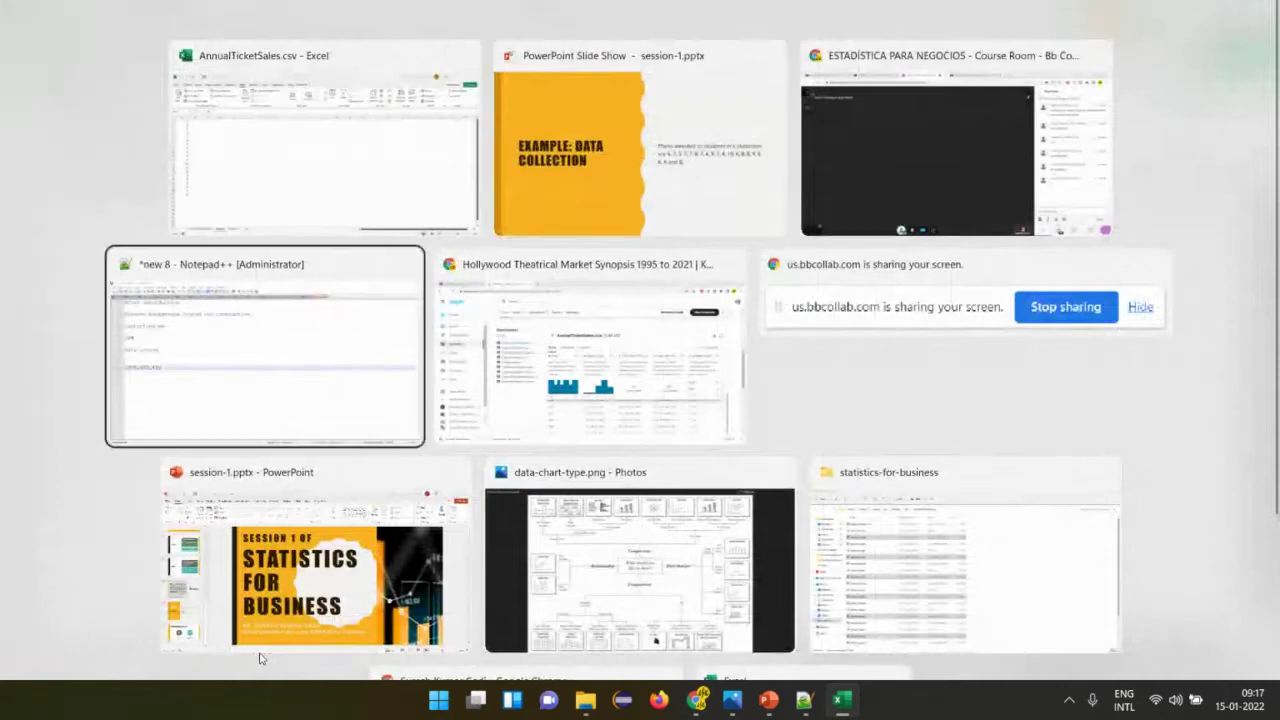
{"action": "key", "text": "alt+shift+Tab"}
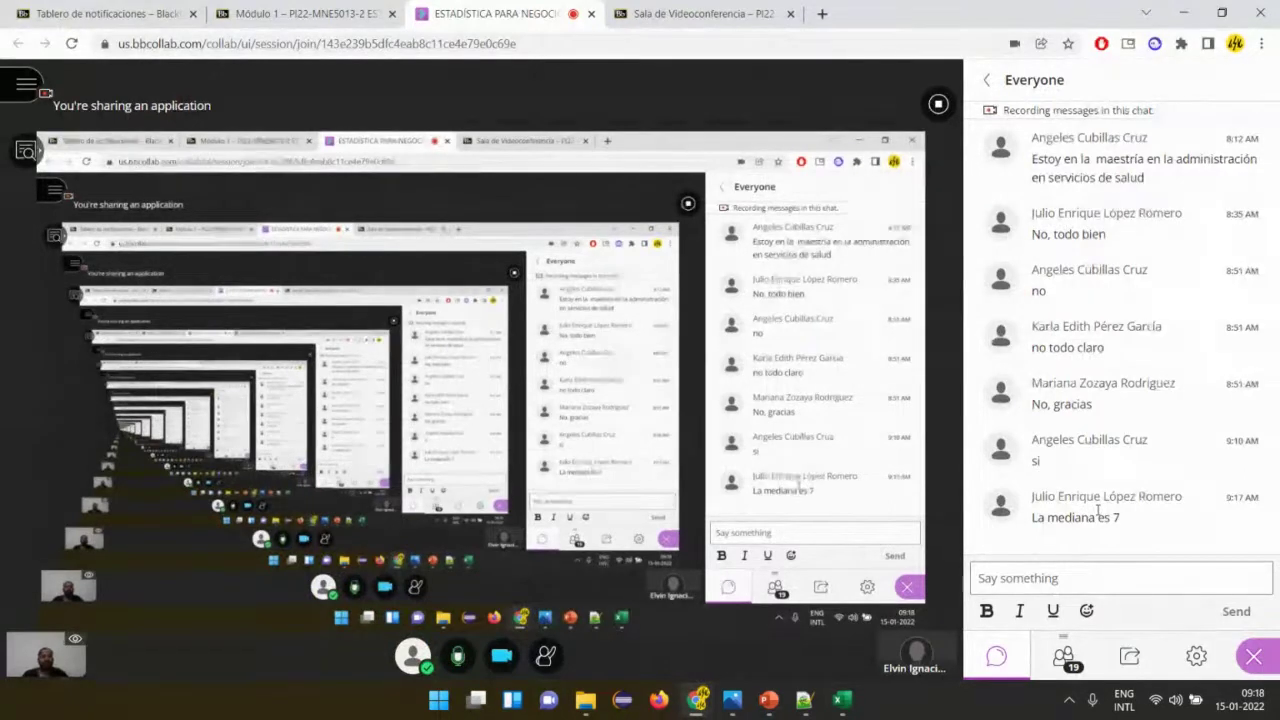
{"action": "key", "text": "alt+Tab"}
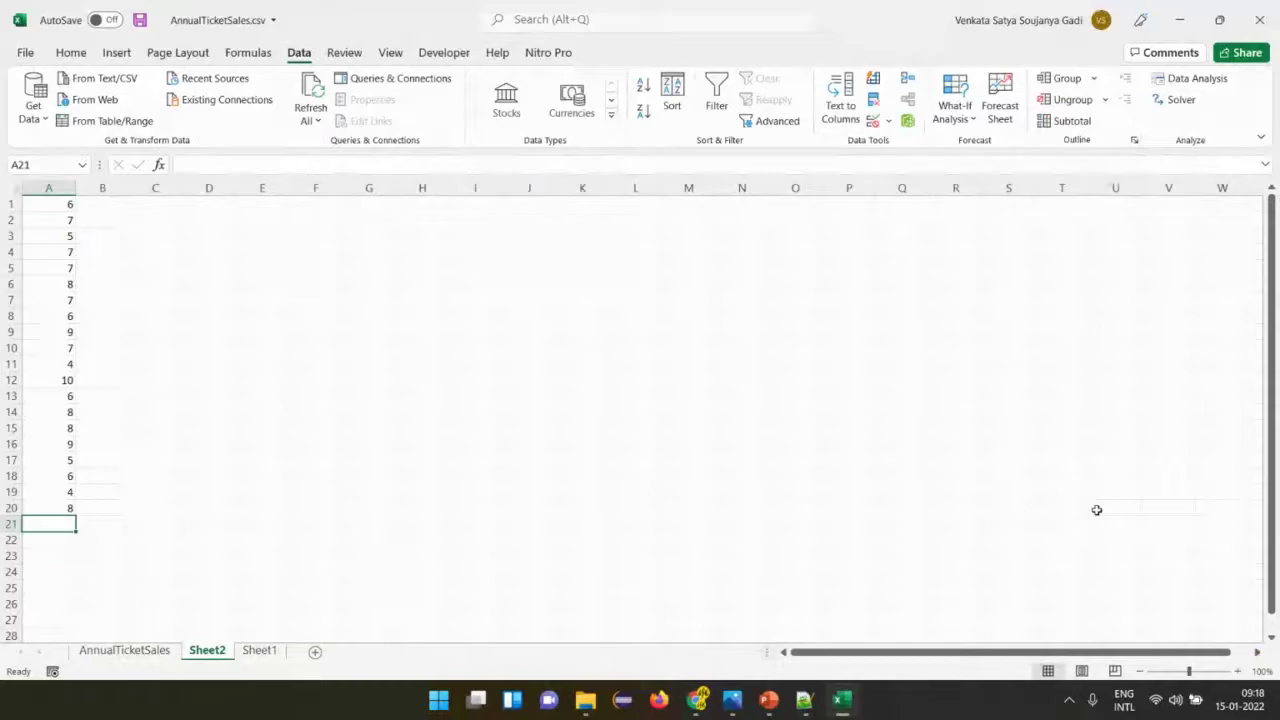
{"action": "key", "text": "alt+Tab"}
{"action": "key", "text": "alt+Tab"}
Insert an empty column before the marks on Sheet2.
{"action": "key", "text": "ctrl+space"}
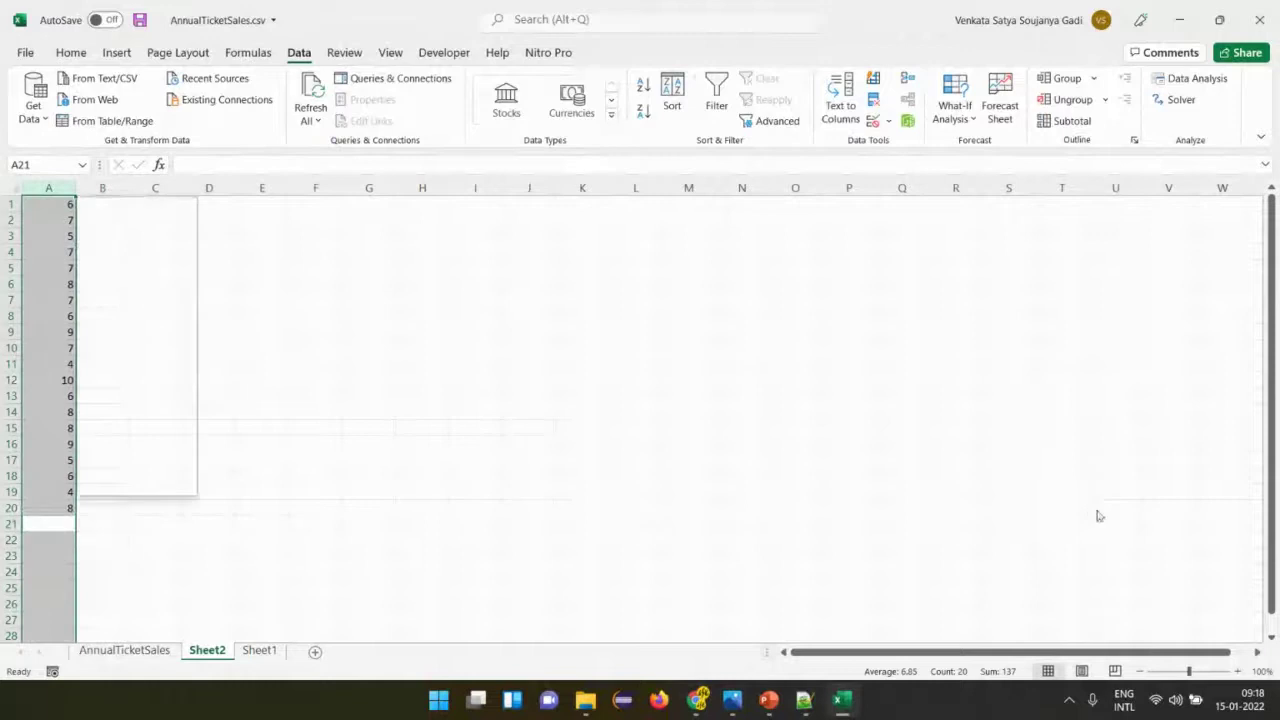
{"action": "key", "text": "ctrl+plus"}
{"action": "key", "text": "Left"}
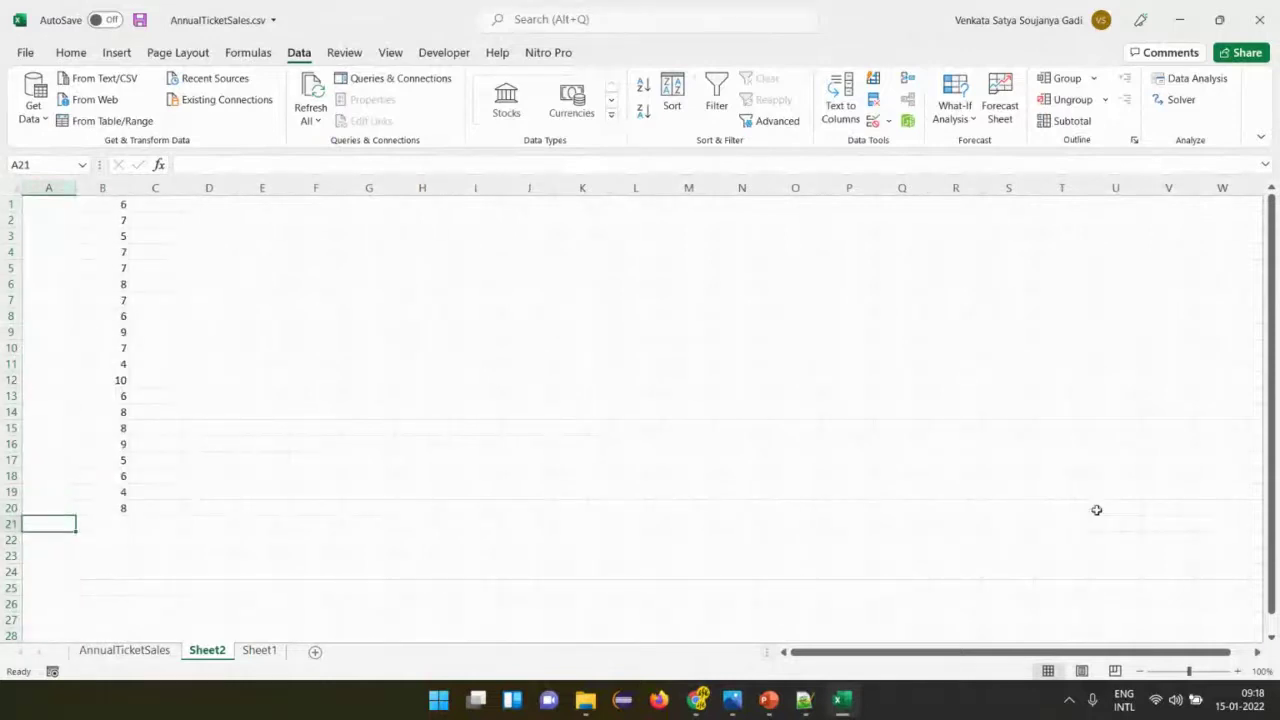
Label the result rows below the marks as Promedio in A21 and Mediana in A22.
{"action": "type", "text": "Me"}
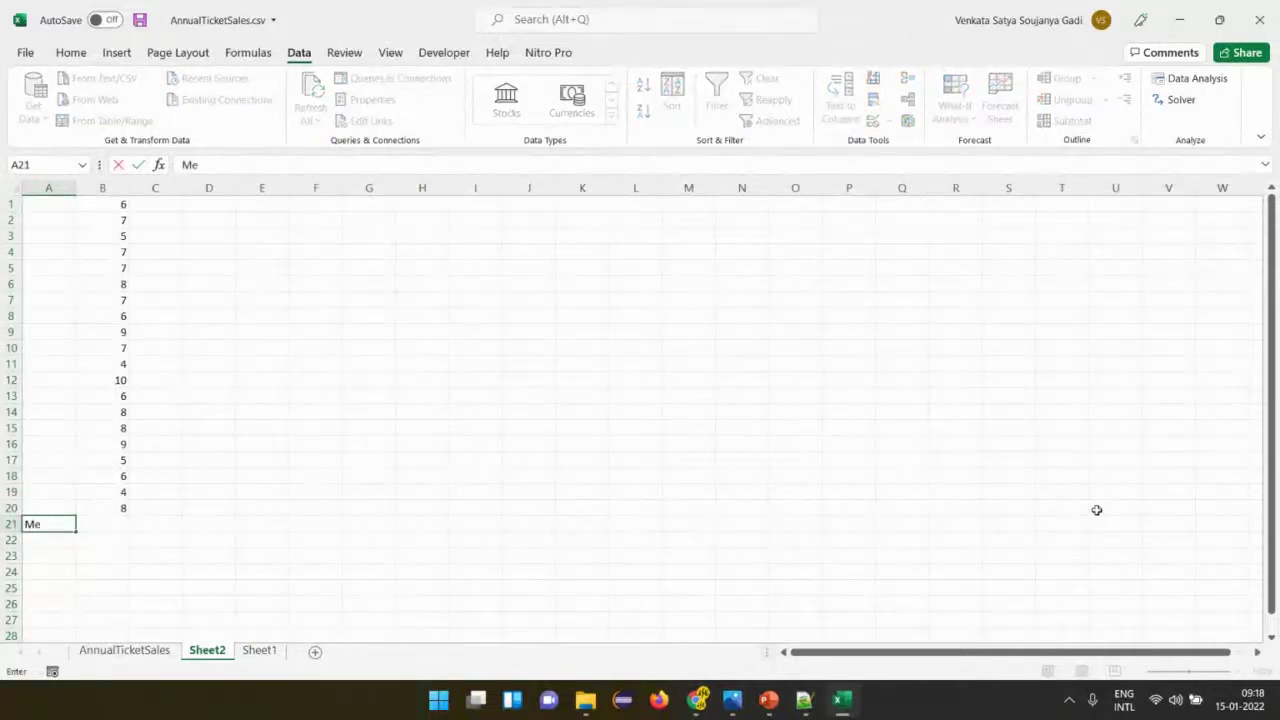
{"action": "key", "text": "BackSpace"}
{"action": "type", "text": "o"}
{"action": "key", "text": "BackSpace"}
{"action": "key", "text": "BackSpace"}
{"action": "type", "text": "Promedio"}
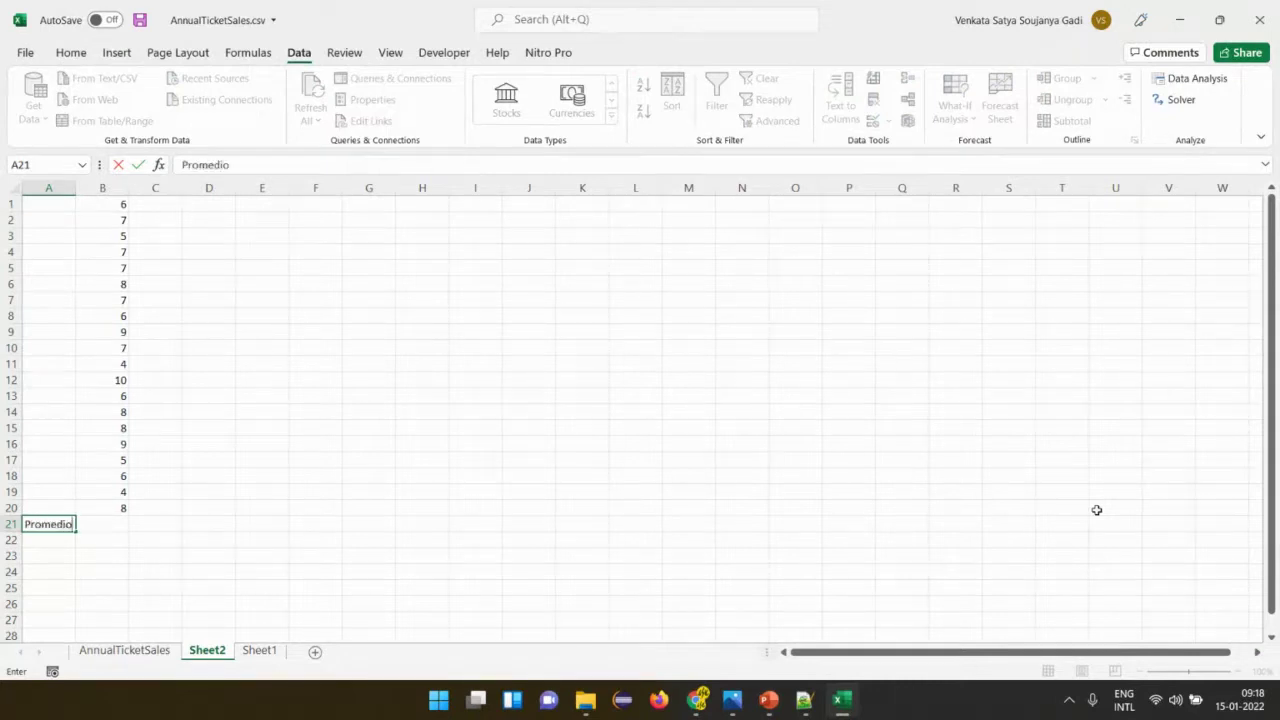
{"action": "key", "text": "Return"}
{"action": "type", "text": "Mediana"}
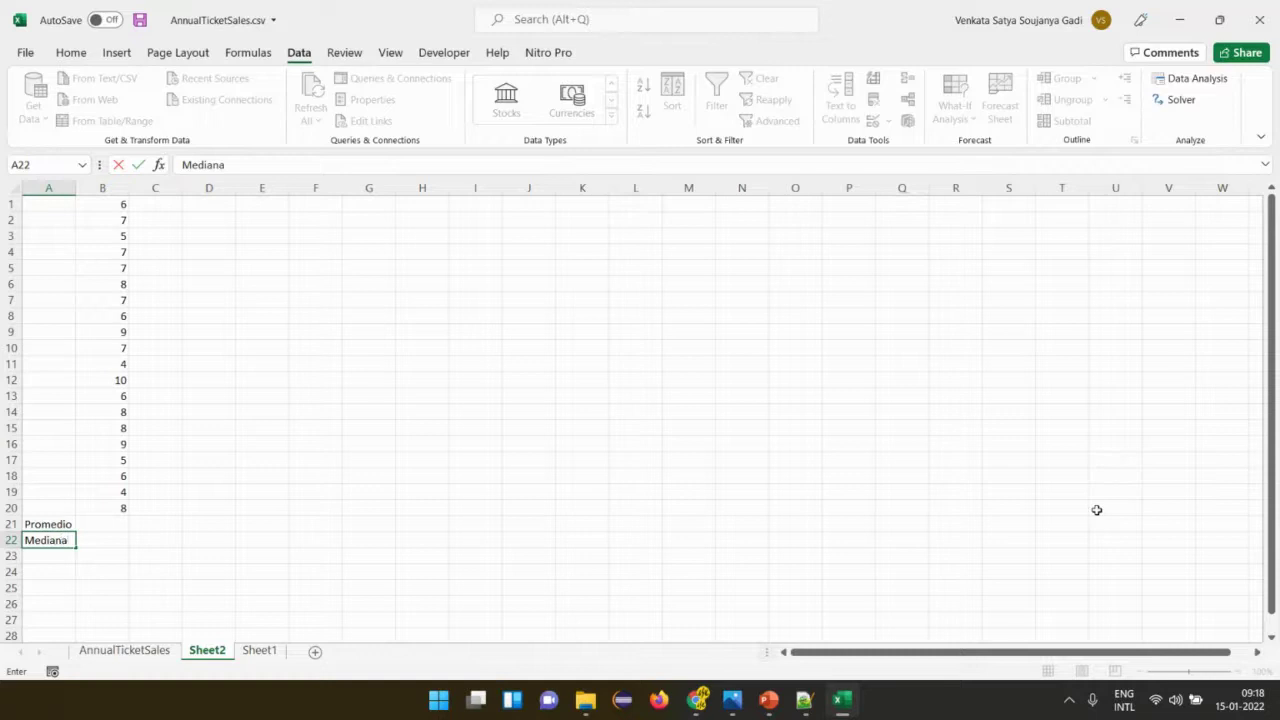
Calculate the mean of the marks in B21 using AVERAGE over B1:B20.
{"action": "key", "text": "Tab"}
{"action": "key", "text": "Up"}
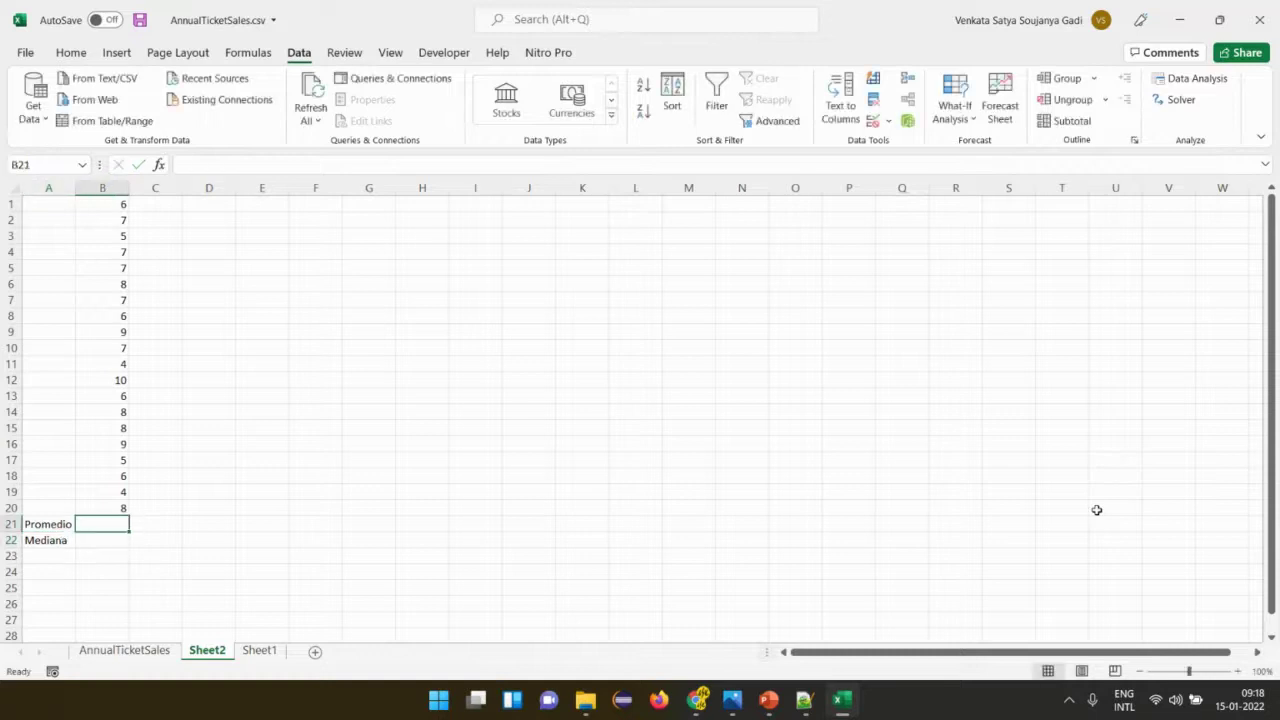
{"action": "type", "text": "="}
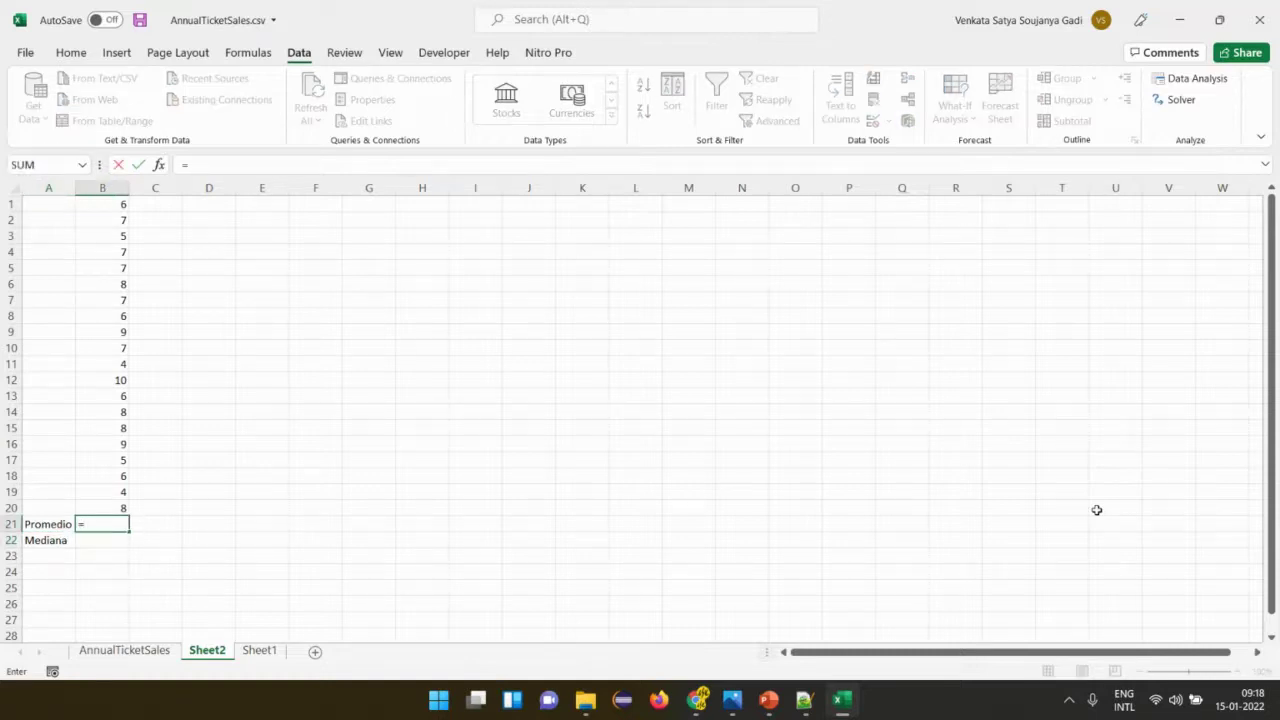
{"action": "type", "text": "average"}
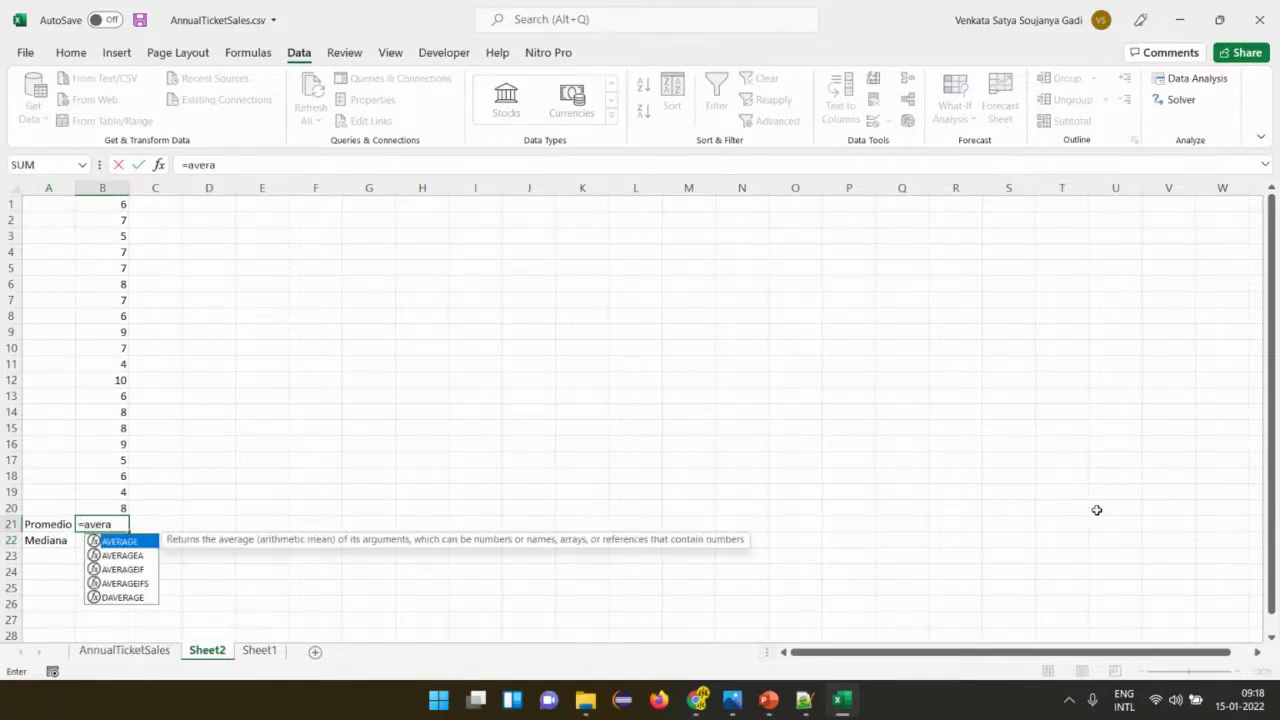
{"action": "key", "text": "Tab"}
{"action": "key", "text": "Up"}
{"action": "key", "text": "ctrl+shift+Up"}
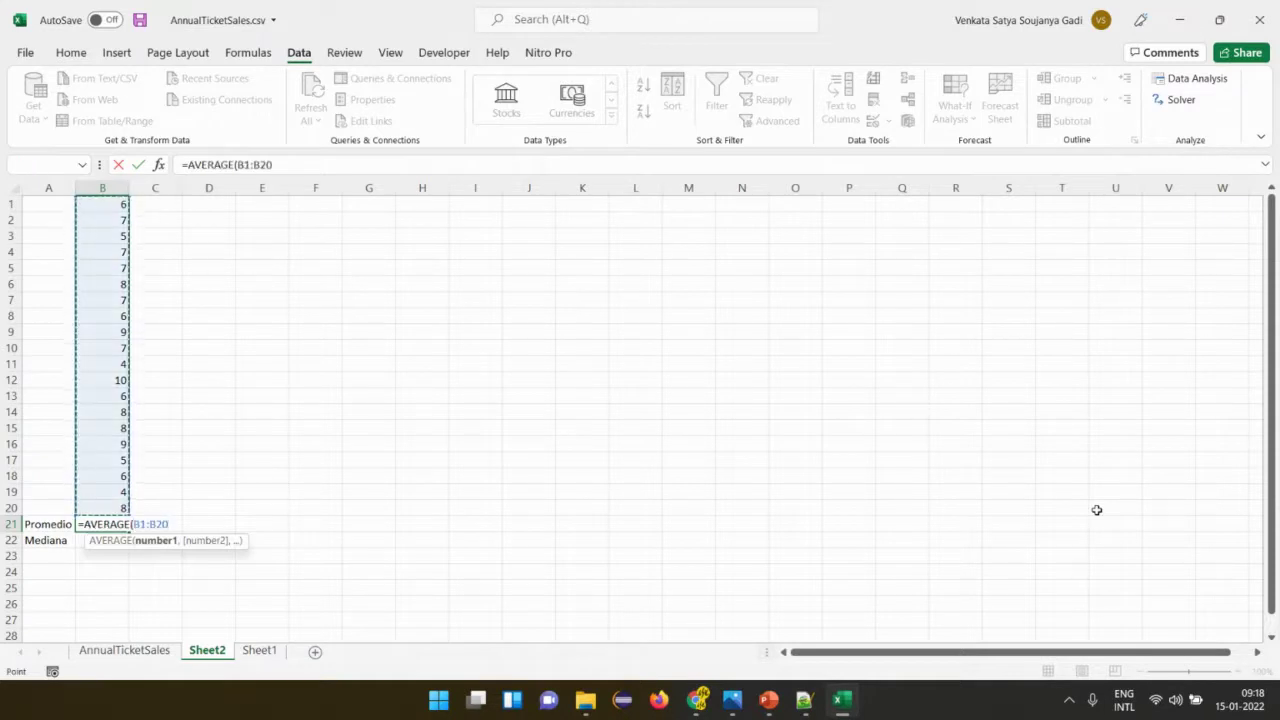
{"action": "key", "text": "Return"}
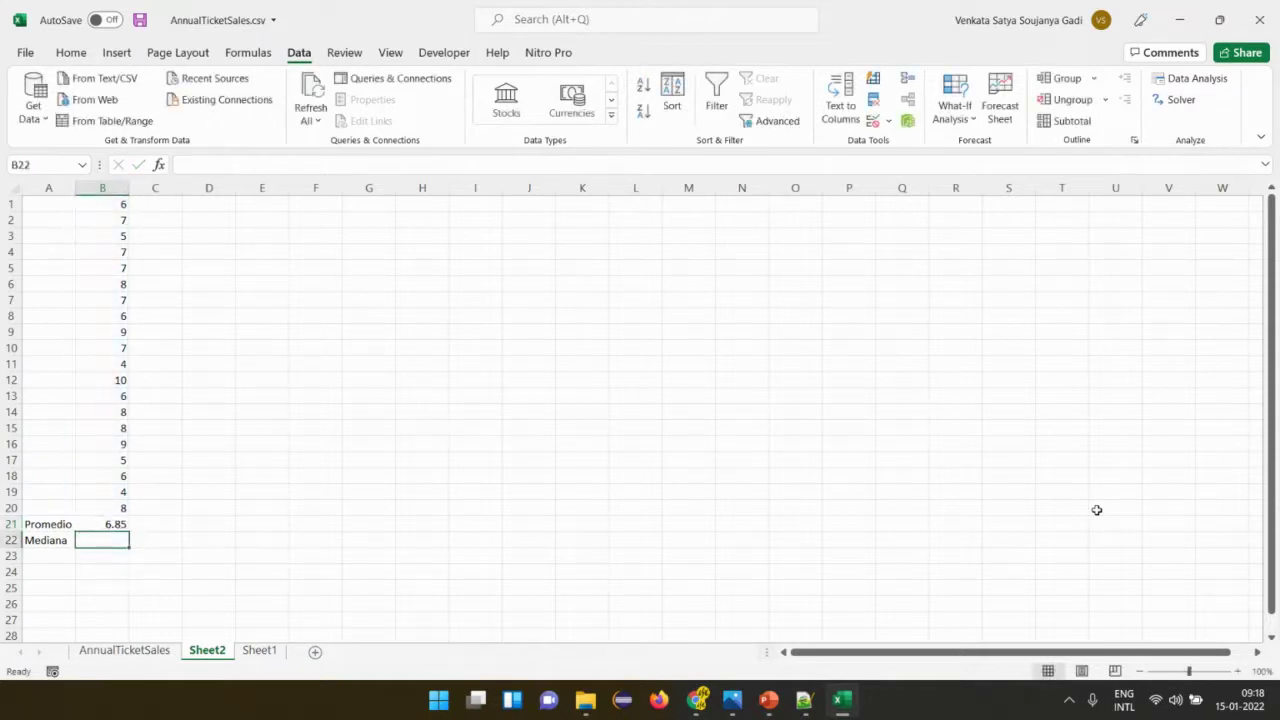
Calculate the median of the marks in B22 using MEDIAN over the marks column.
{"action": "type", "text": "=medi"}
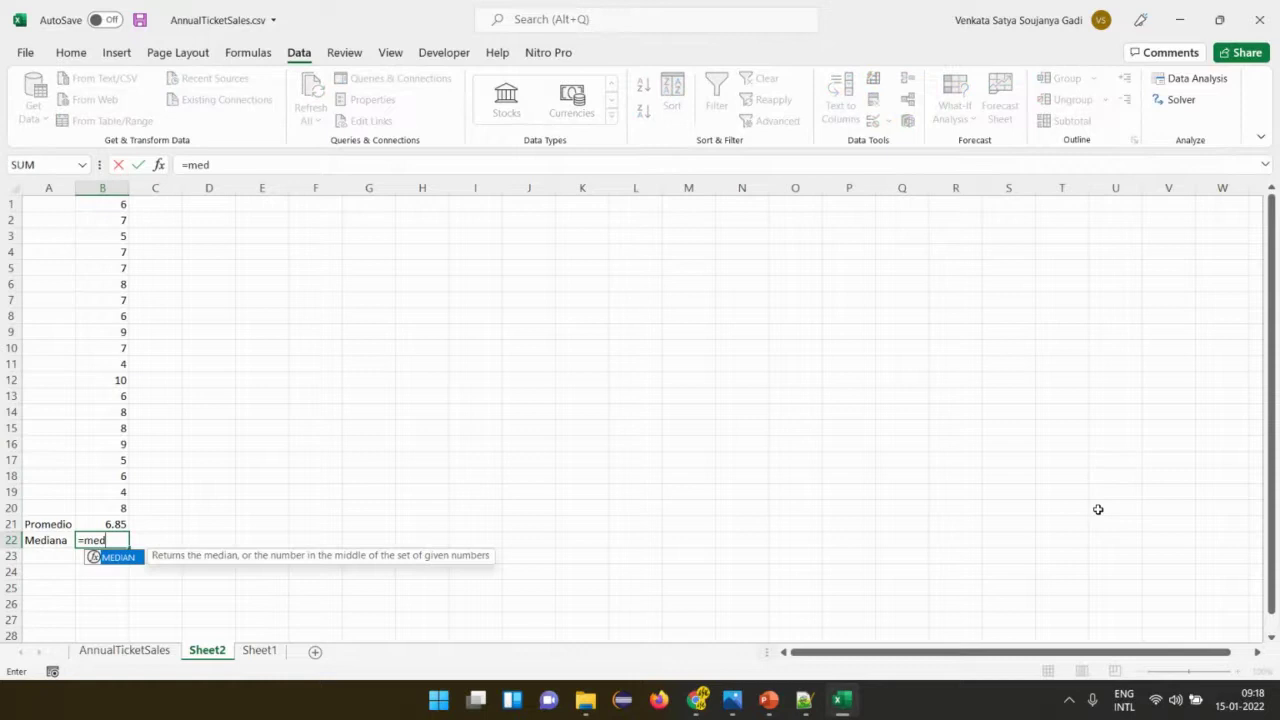
{"action": "key", "text": "Tab"}
{"action": "key", "text": "Up"}
{"action": "key", "text": "shift+Up"}
{"action": "key", "text": "shift+Up"}
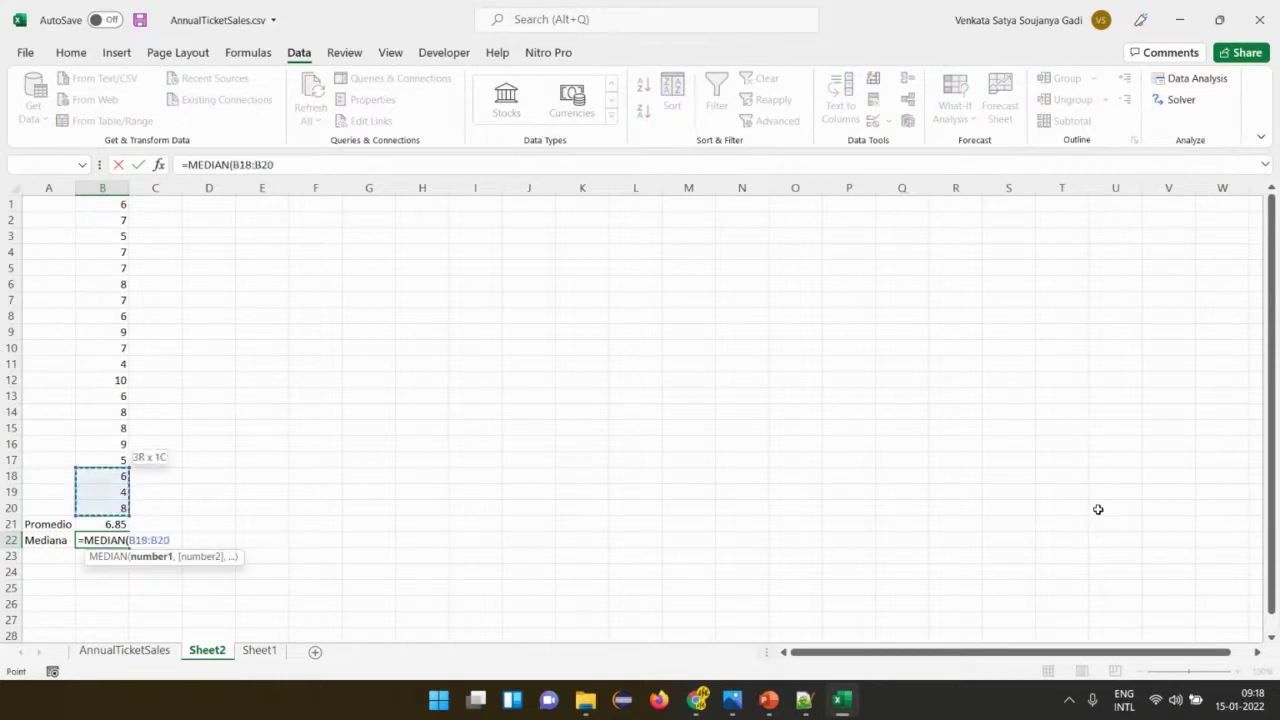
{"action": "key", "text": "ctrl+shift+Up"}
{"action": "key", "text": "Return"}
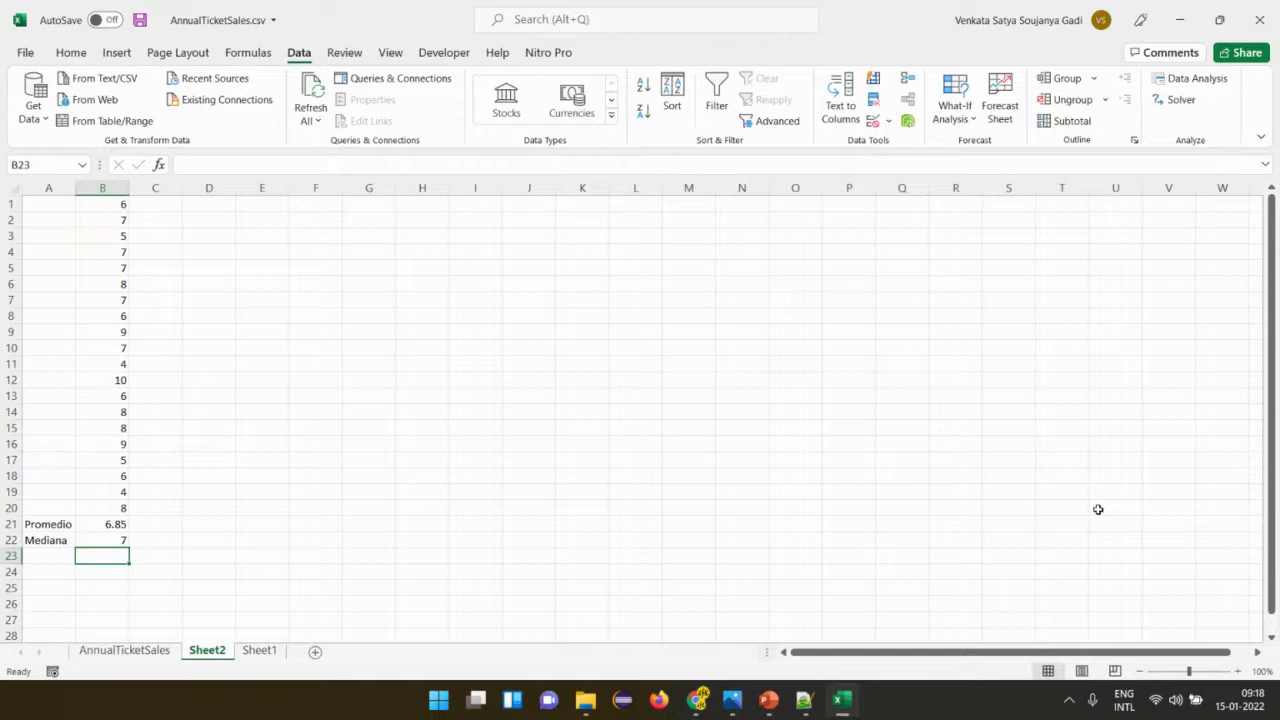
Switch to the PowerPoint slide show and advance from the data collection example to the Mode slide.
{"action": "key", "text": "alt+Tab"}
{"action": "key", "text": "Tab"}
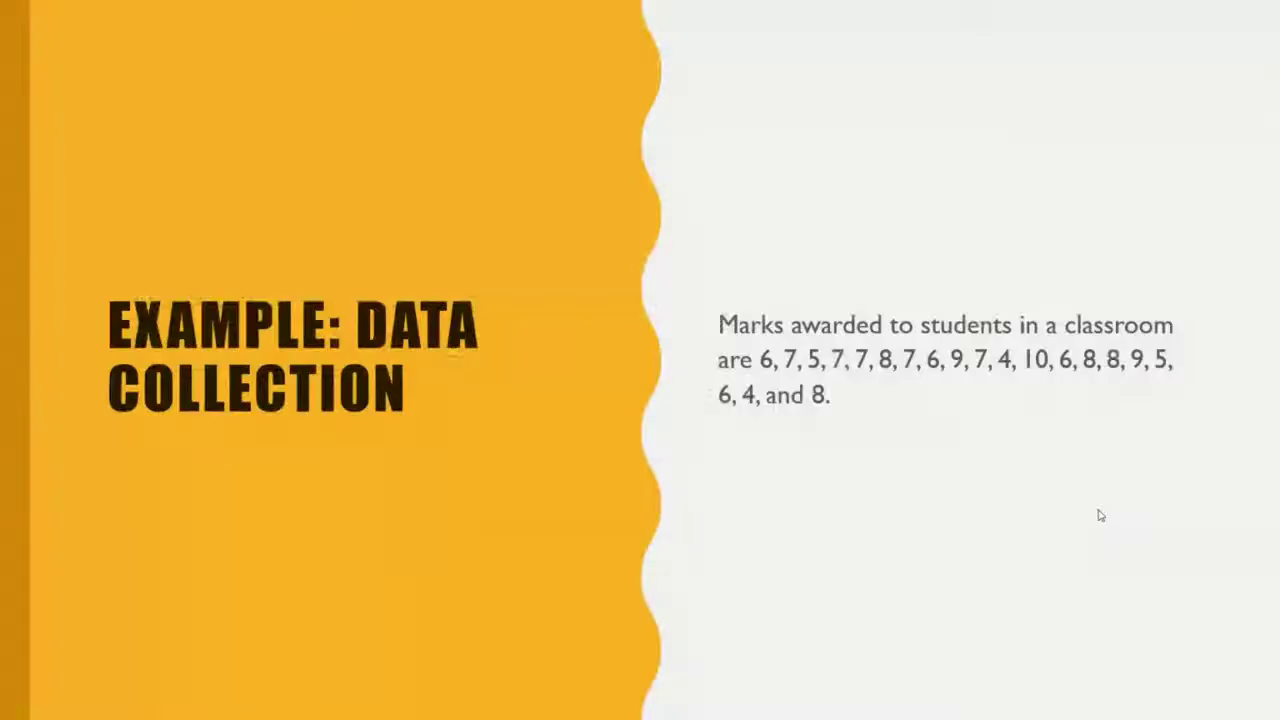
{"action": "key", "text": "Right"}
{"action": "key", "text": "Right"}
{"action": "key", "text": "Right"}
{"action": "key", "text": "Right"}
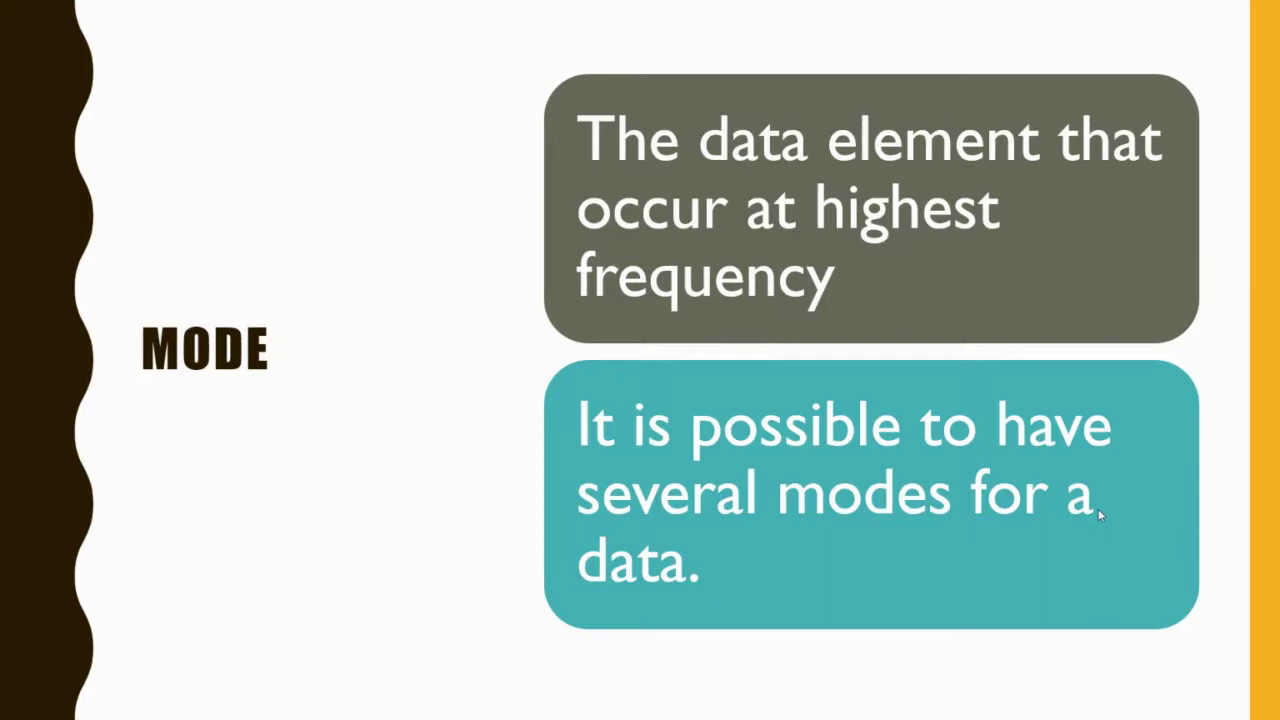
Check the class chat in the Blackboard Collaborate room, and return to the Mode slide in the slide show.
{"action": "key", "text": "alt+Tab"}
{"action": "key", "text": "alt+Tab"}
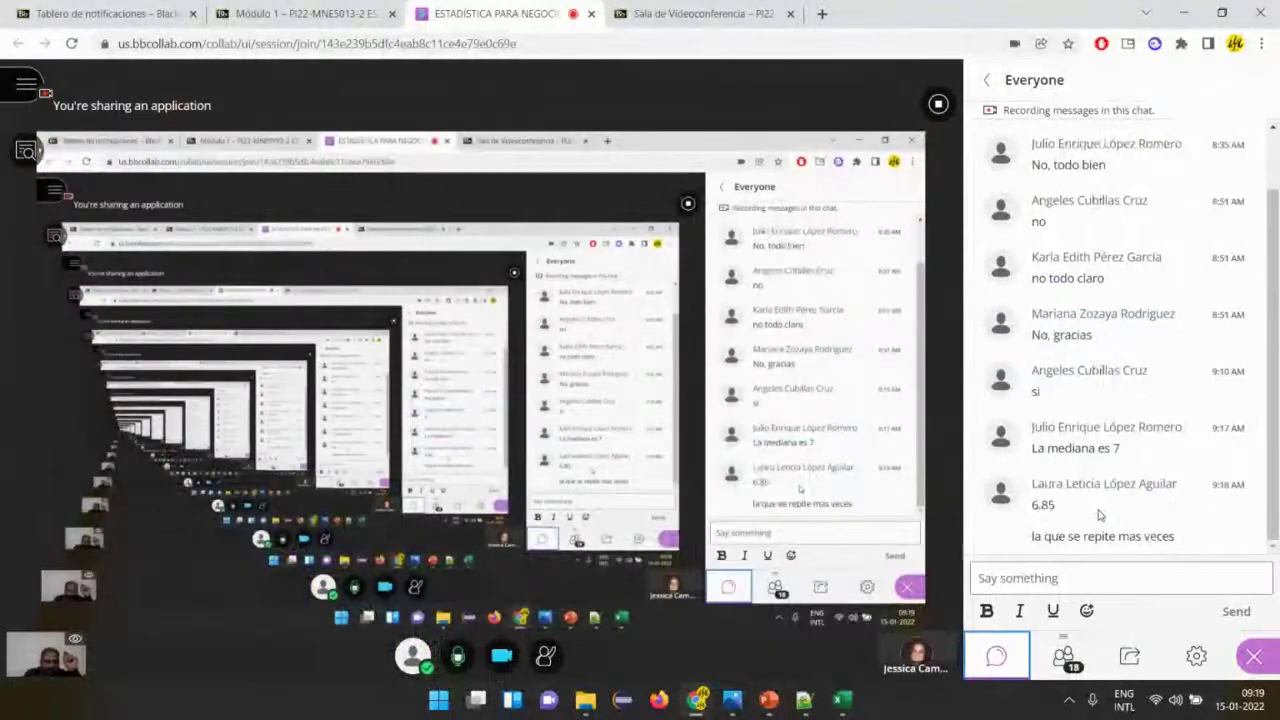
{"action": "key", "text": "alt+Tab"}
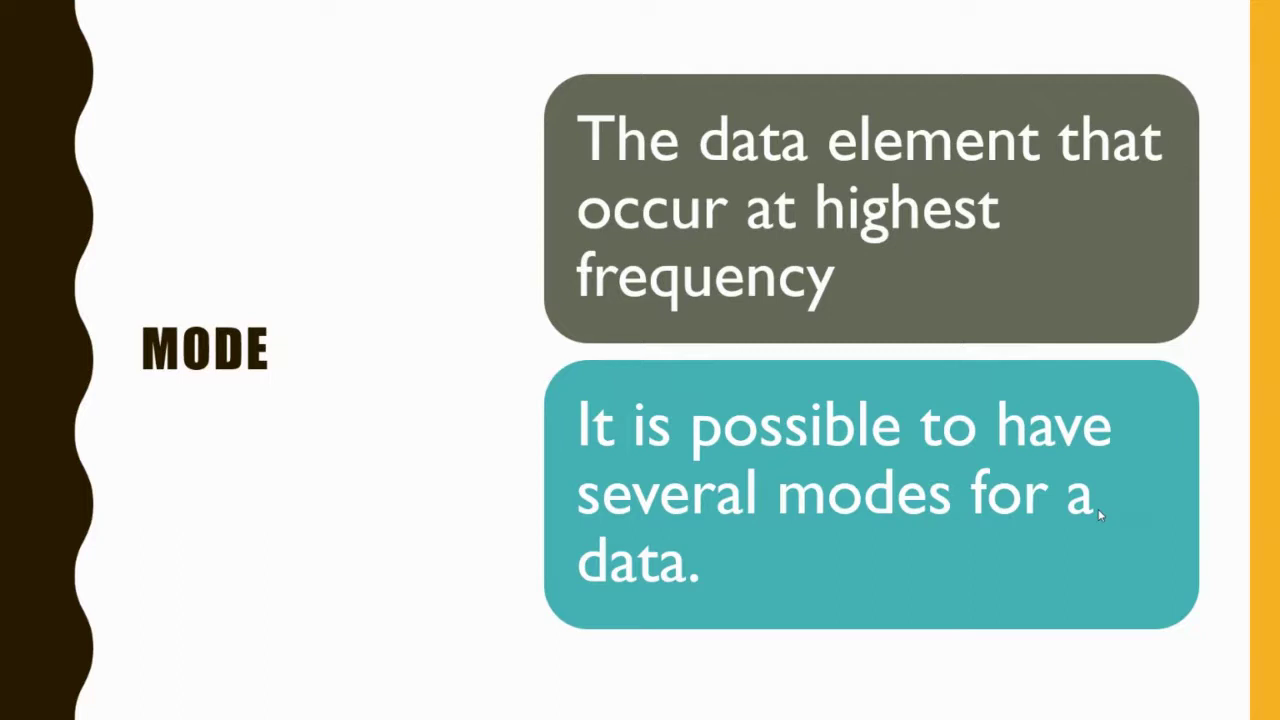
{"action": "key", "text": "Left"}
{"action": "key", "text": "Right"}
Switch to the AnnualTicketSales.csv workbook in Excel and go through the marks in B1:B20 on Sheet2.
{"action": "key", "text": "alt+Tab"}
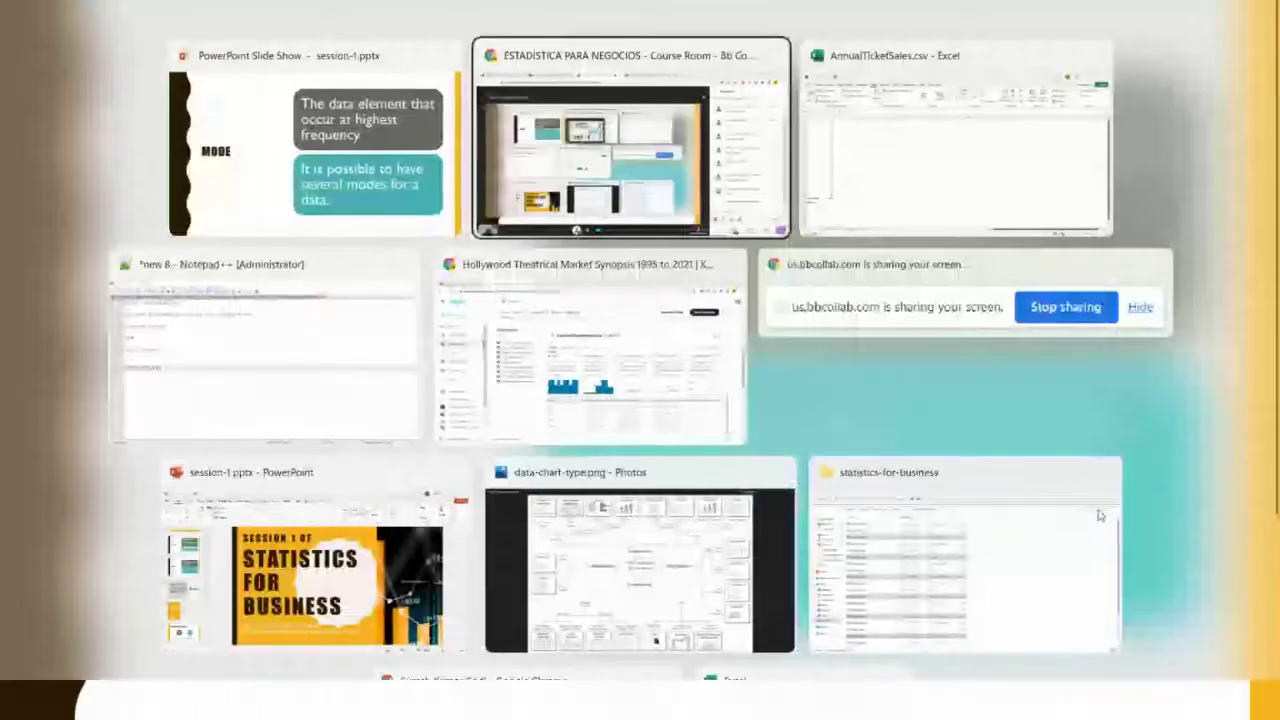
{"action": "key", "text": "alt+Tab"}
{"action": "key", "text": "Return"}
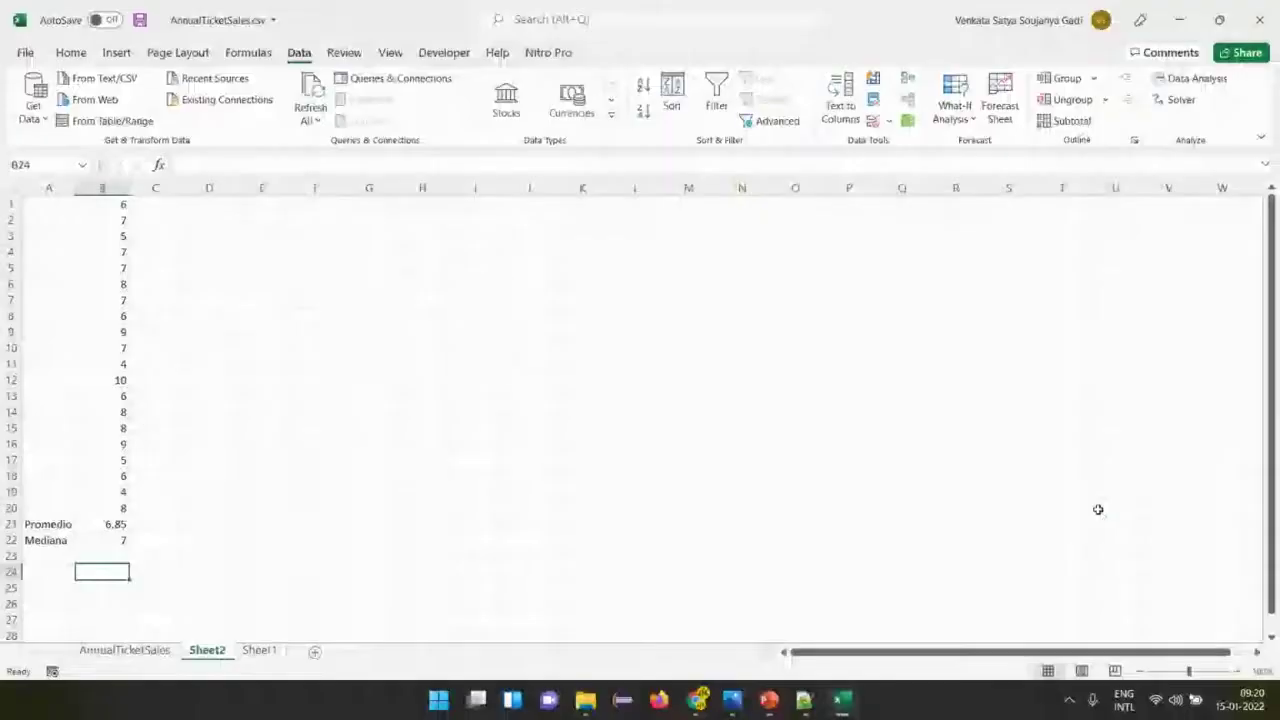
{"action": "key", "text": "Up"}
{"action": "key", "text": "Up"}
{"action": "key", "text": "Up"}
{"action": "key", "text": "Up"}
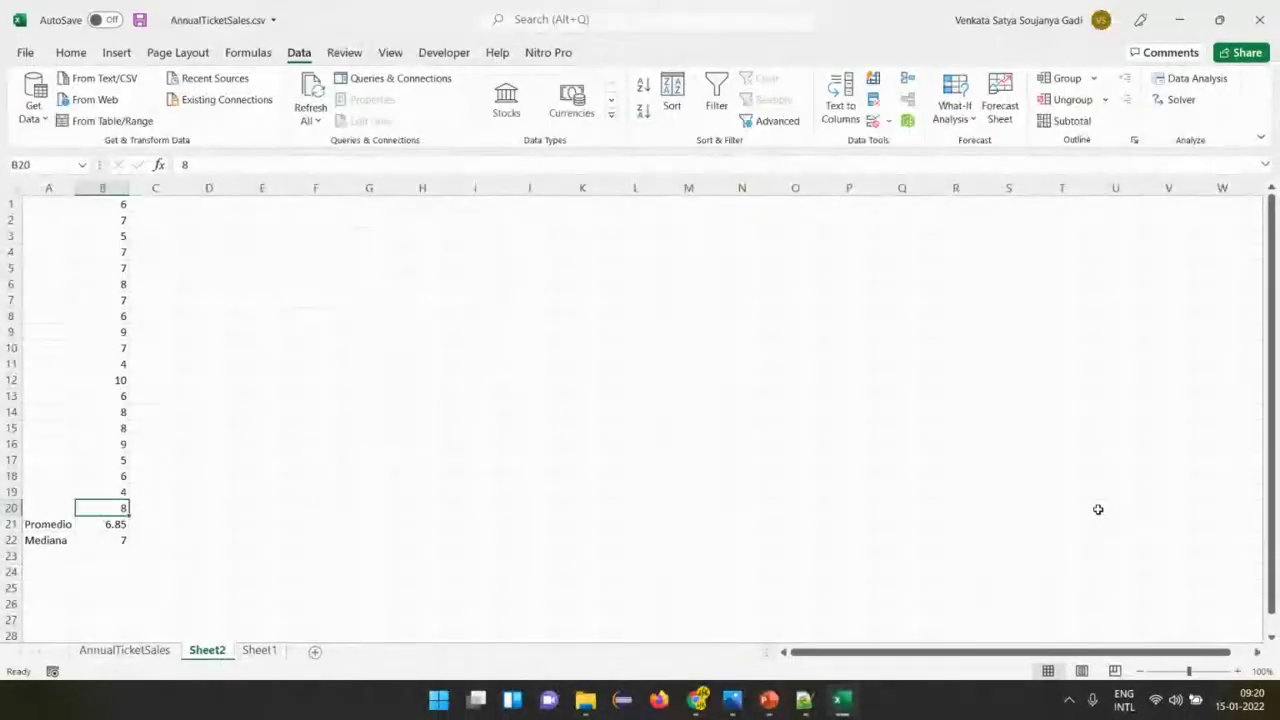
{"action": "key", "text": "Up"}
{"action": "key", "text": "Up"}
{"action": "key", "text": "Up"}
{"action": "key", "text": "Up"}
{"action": "key", "text": "Up"}
{"action": "key", "text": "Up"}
{"action": "key", "text": "Up"}
{"action": "key", "text": "Up"}
{"action": "key", "text": "Up"}
{"action": "key", "text": "Up"}
{"action": "key", "text": "Up"}
{"action": "key", "text": "Up"}
{"action": "key", "text": "Up"}
{"action": "key", "text": "Up"}
{"action": "key", "text": "Up"}
{"action": "key", "text": "Up"}
{"action": "key", "text": "Up"}
{"action": "key", "text": "Up"}
{"action": "key", "text": "Up"}
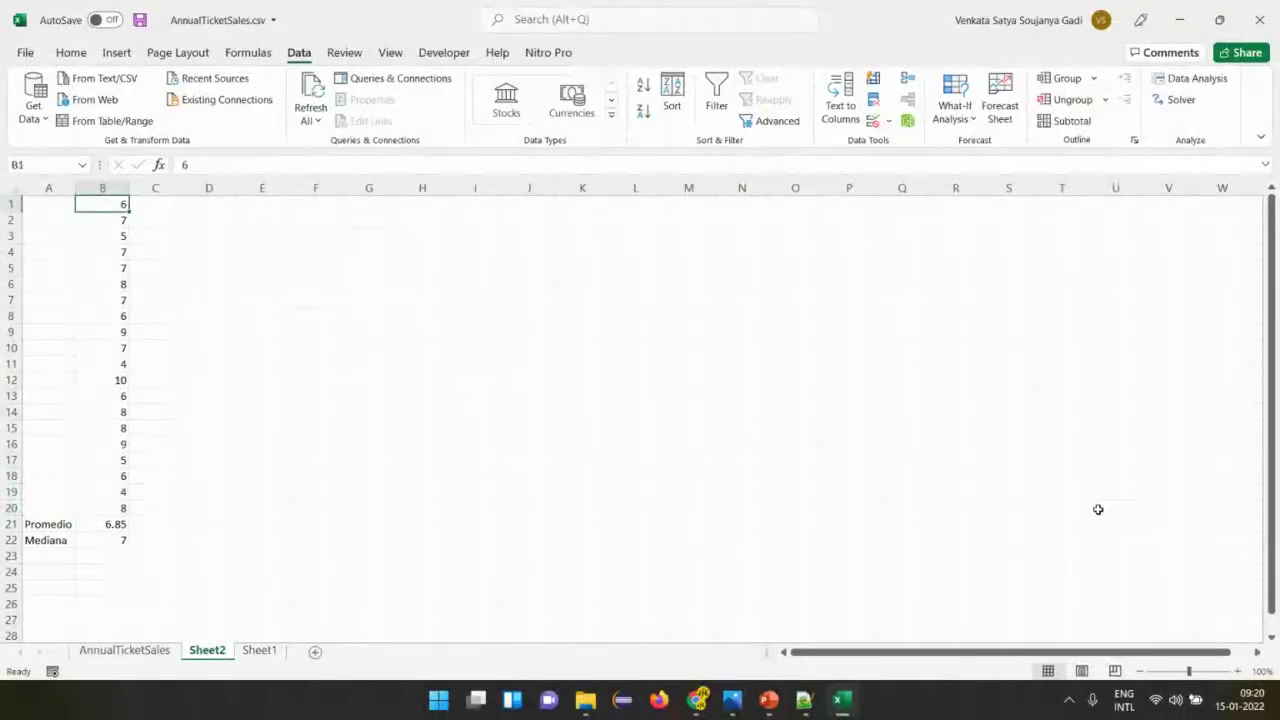
{"action": "key", "text": "Down"}
{"action": "key", "text": "Down"}
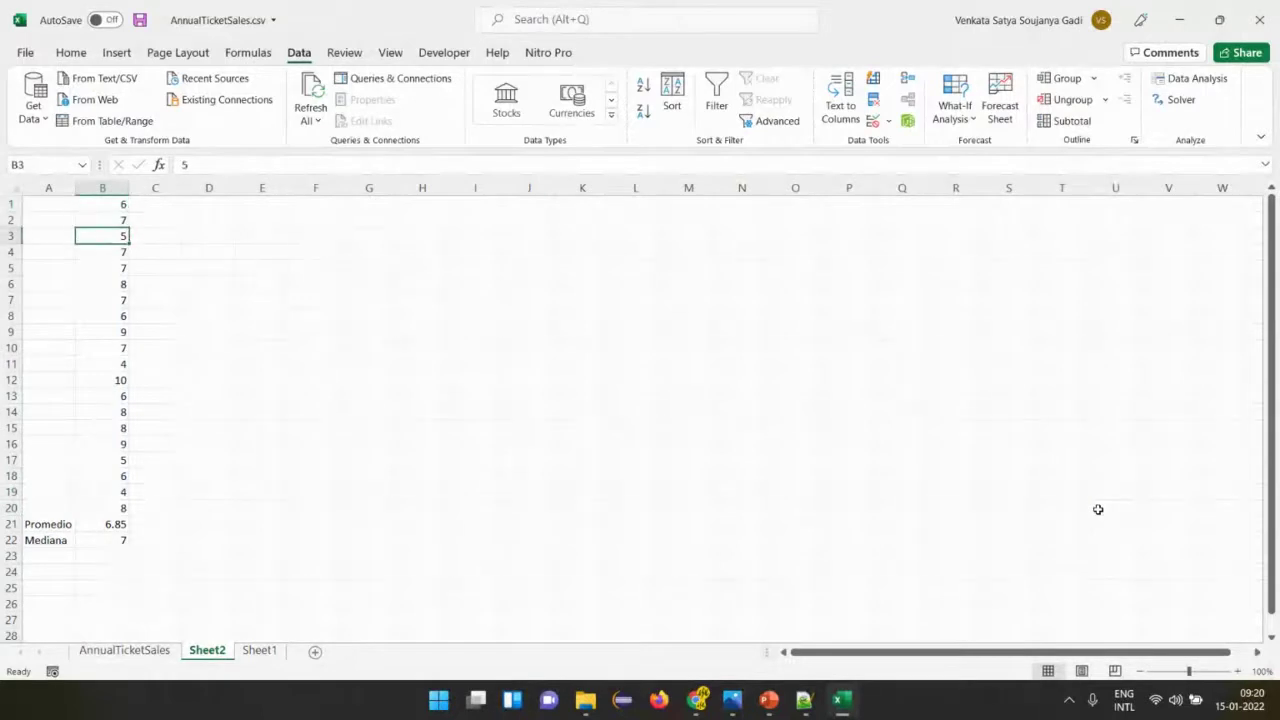
{"action": "key", "text": "Down"}
{"action": "key", "text": "Down"}
{"action": "key", "text": "Down"}
{"action": "key", "text": "Down"}
{"action": "key", "text": "Down"}
{"action": "key", "text": "Down"}
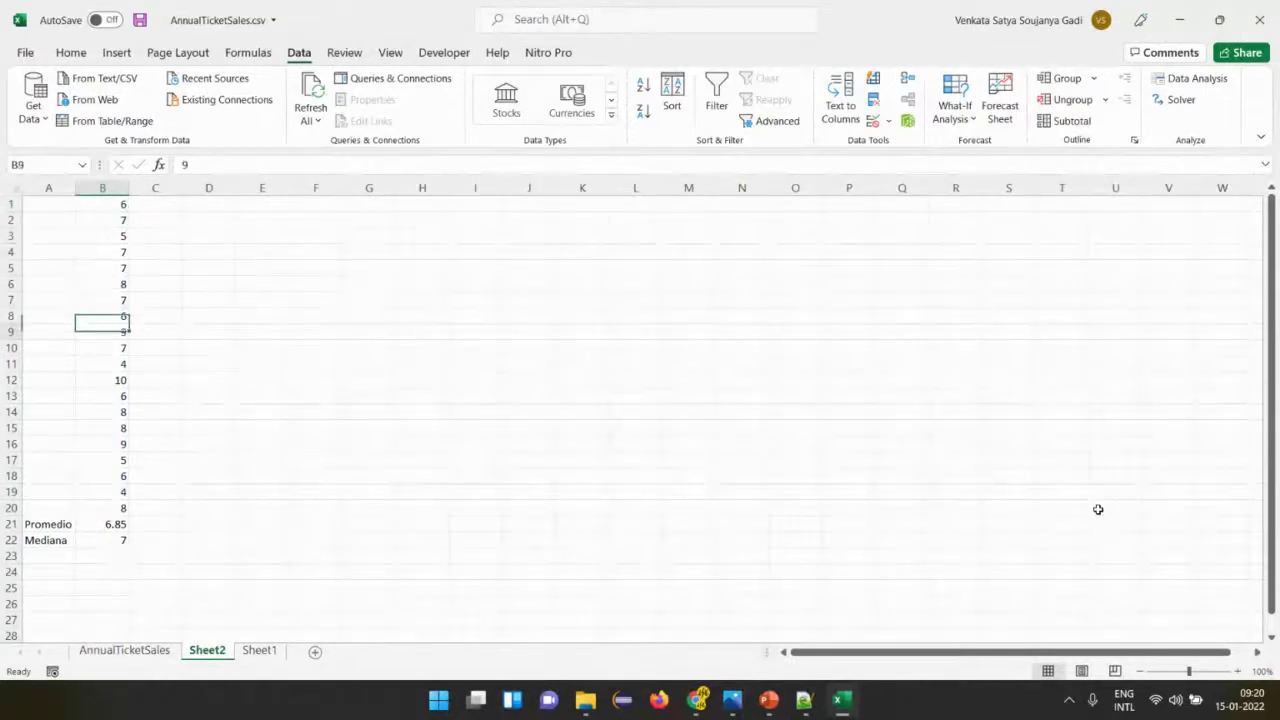
{"action": "key", "text": "Down"}
{"action": "key", "text": "Down"}
{"action": "key", "text": "Down"}
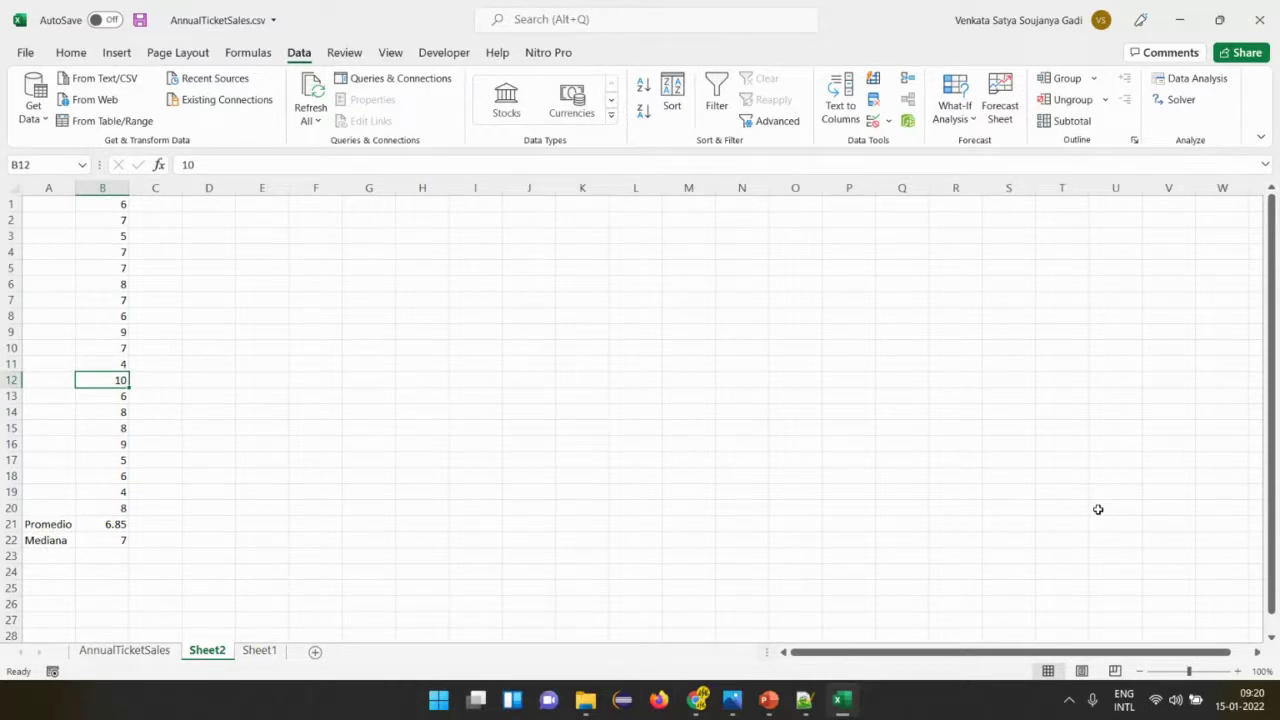
{"action": "key", "text": "Down"}
{"action": "key", "text": "Down"}
{"action": "key", "text": "Down"}
{"action": "key", "text": "Down"}
{"action": "key", "text": "Down"}
{"action": "key", "text": "Down"}
{"action": "key", "text": "Down"}
{"action": "key", "text": "Down"}
{"action": "key", "text": "Down"}
{"action": "key", "text": "Down"}
{"action": "key", "text": "Down"}
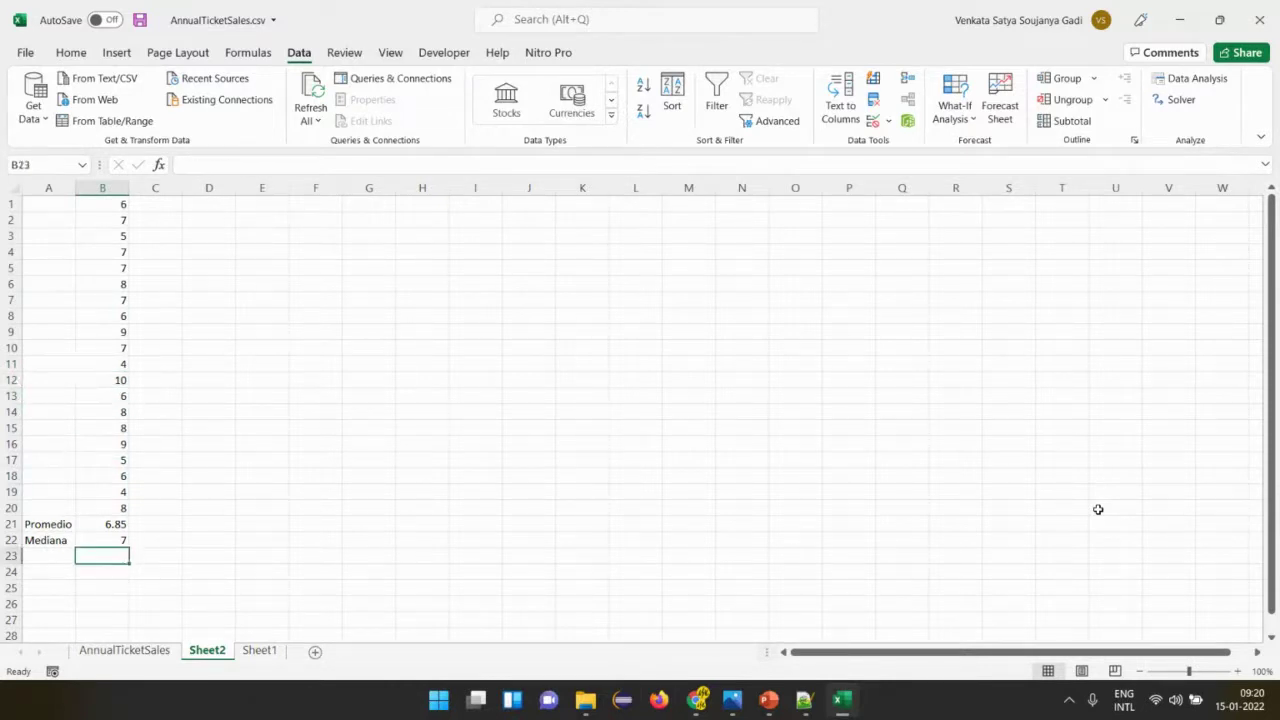
Label A23 as Mode and begin a MODE formula beside it in B23.
{"action": "key", "text": "Left"}
{"action": "type", "text": "Mode"}
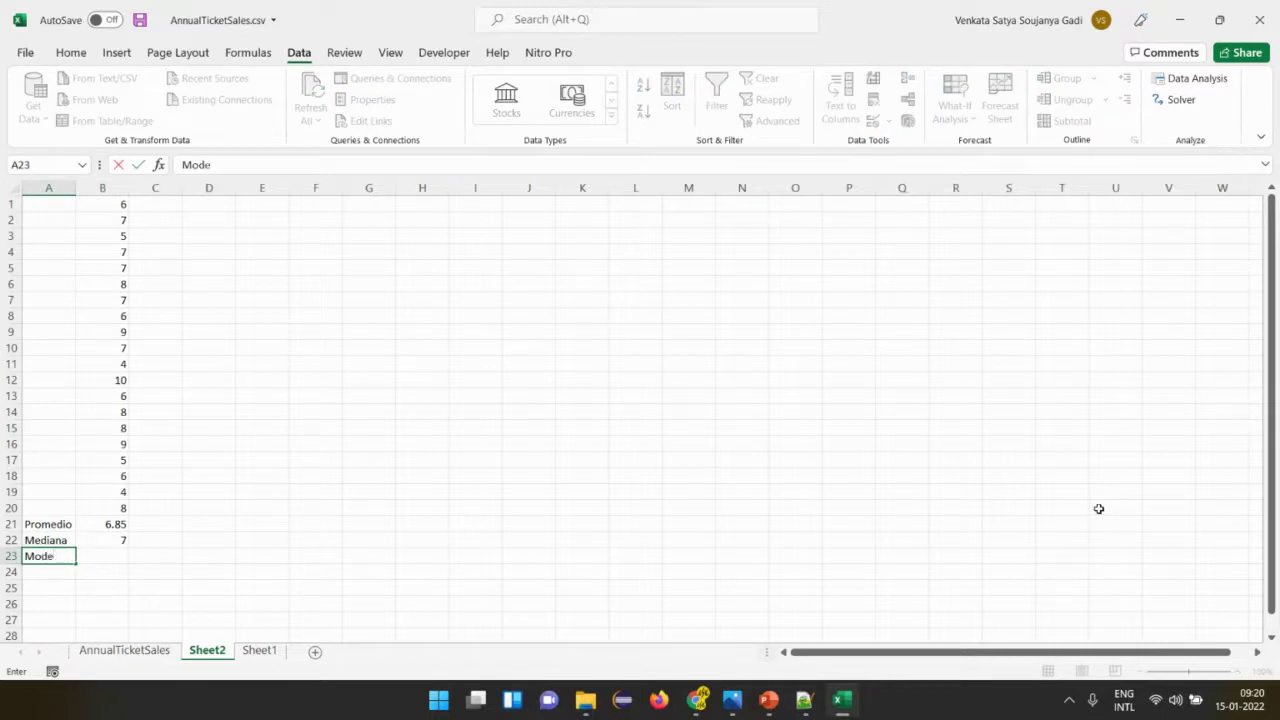
{"action": "key", "text": "Tab"}
{"action": "type", "text": "="}
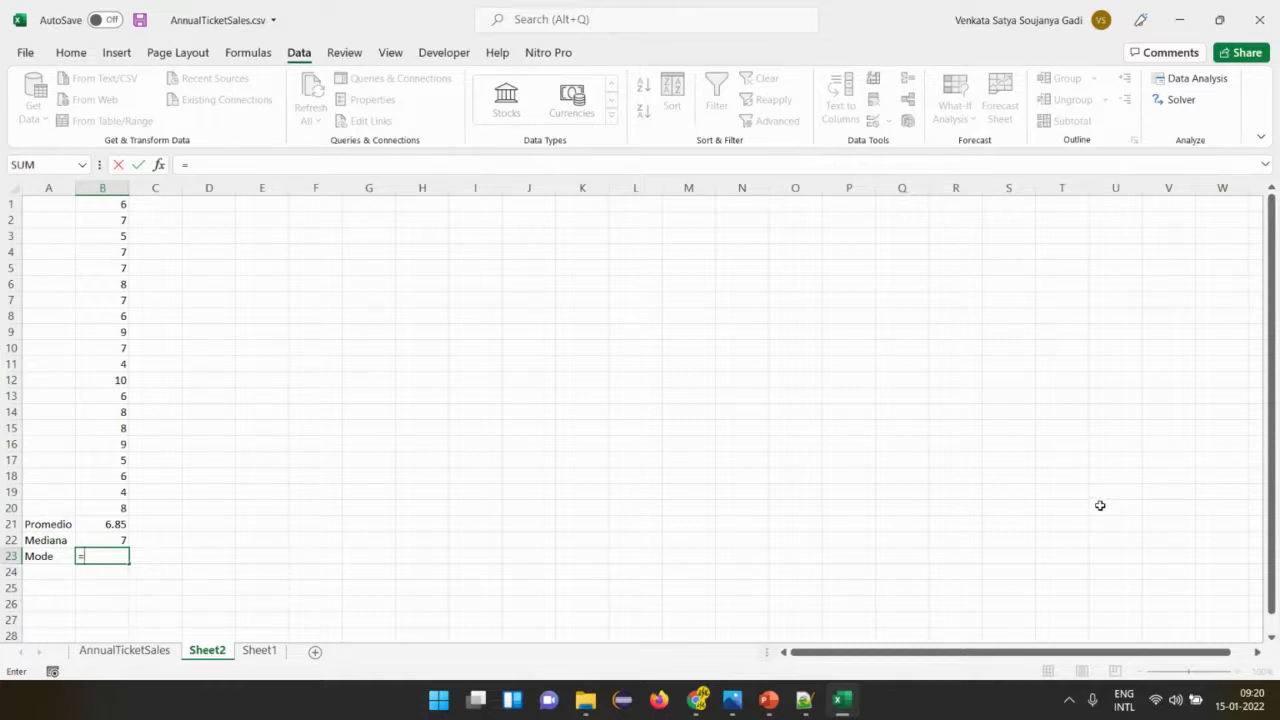
{"action": "type", "text": "mo"}
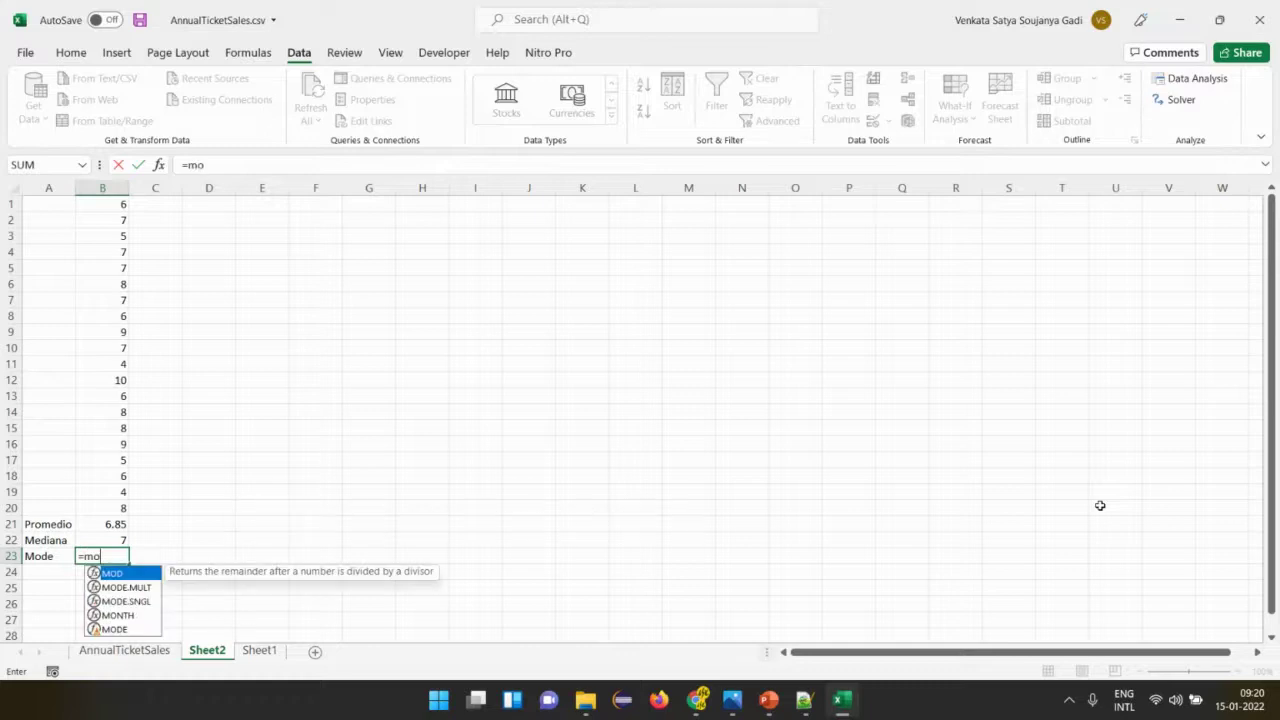
{"action": "type", "text": "de"}
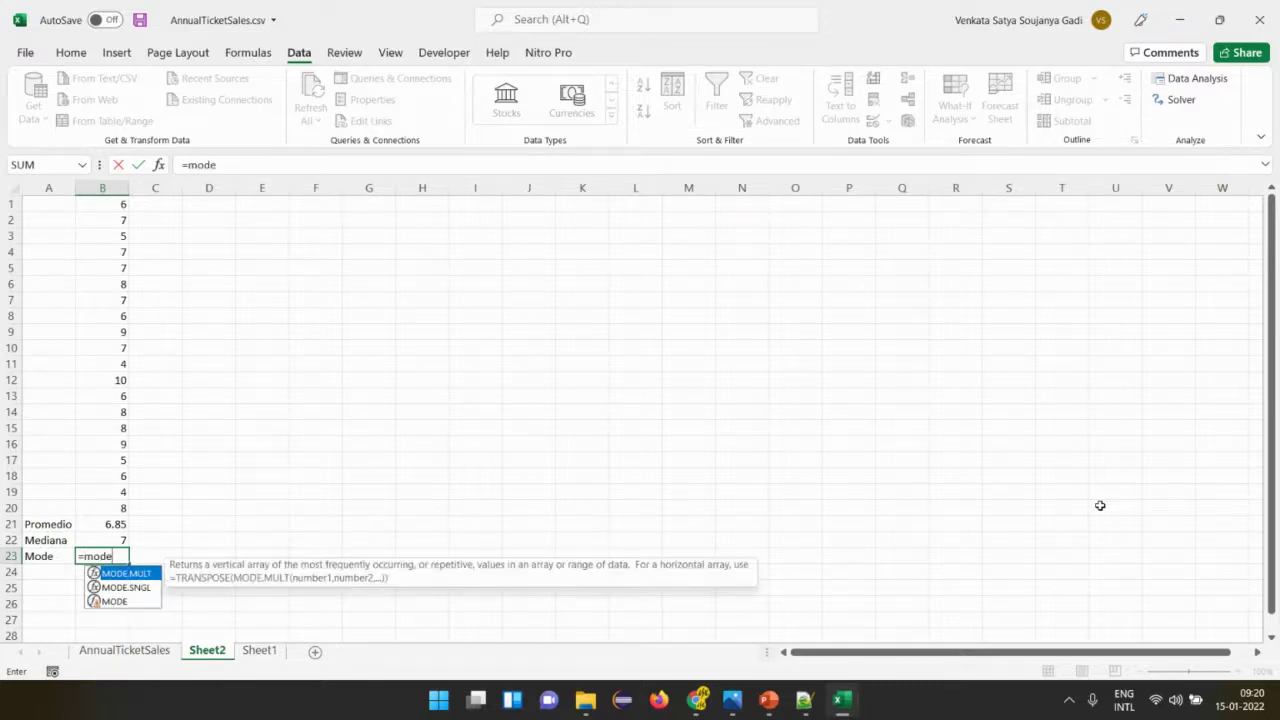
{"action": "key", "text": "Down"}
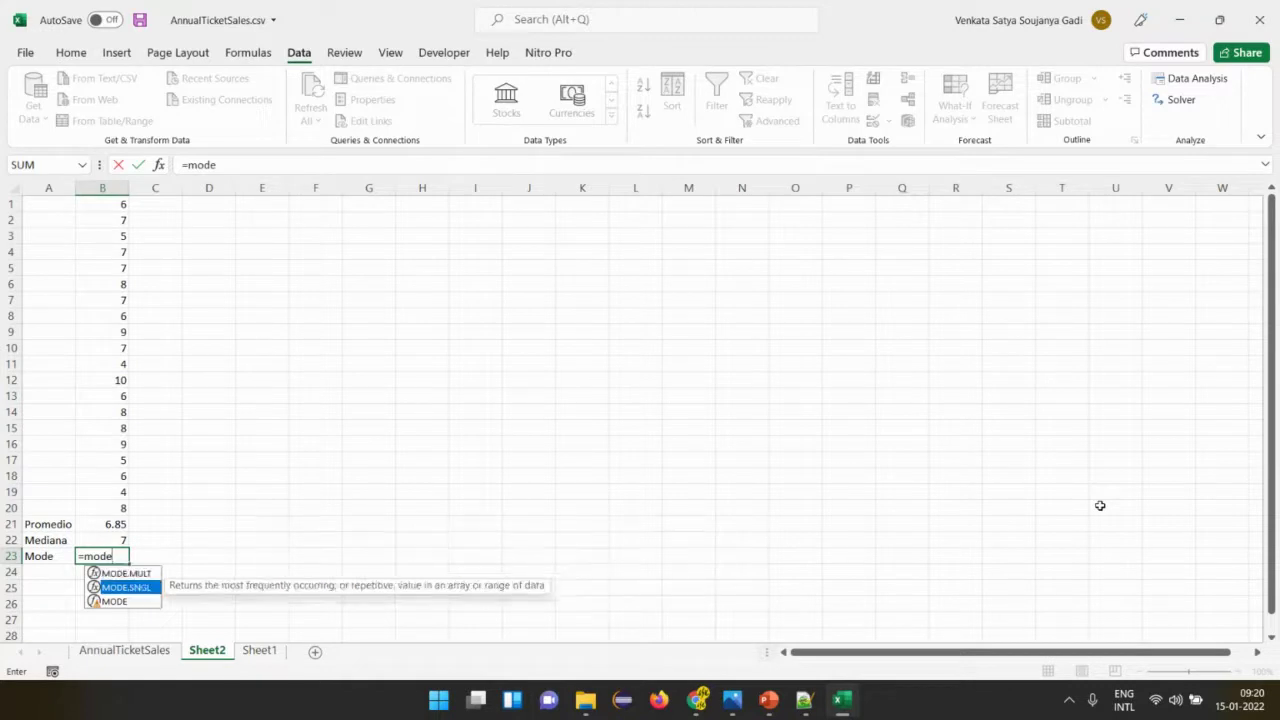
{"action": "key", "text": "Tab"}
{"action": "key", "text": "BackSpace"}
{"action": "key", "text": "BackSpace"}
{"action": "key", "text": "BackSpace"}
{"action": "key", "text": "BackSpace"}
{"action": "key", "text": "BackSpace"}
{"action": "key", "text": "BackSpace"}
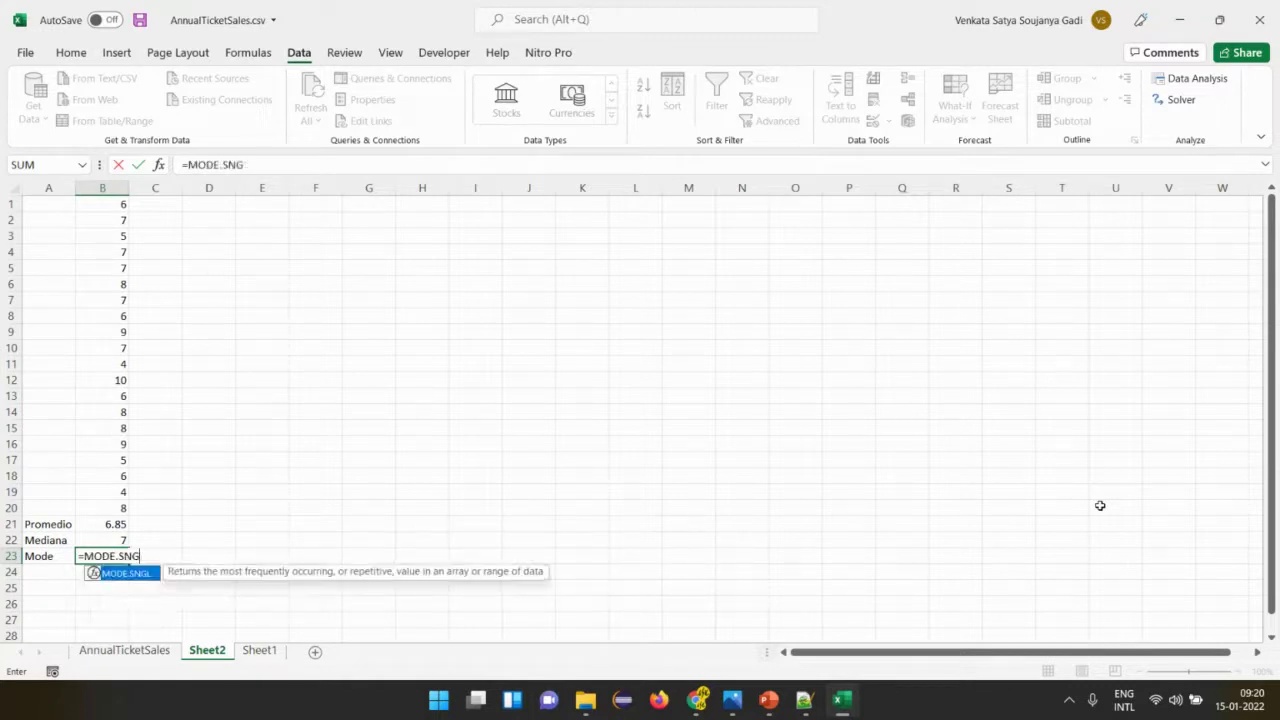
Calculate the mode of the marks in B23 using MODE.MULT over B1:B20.
{"action": "type", "text": "."}
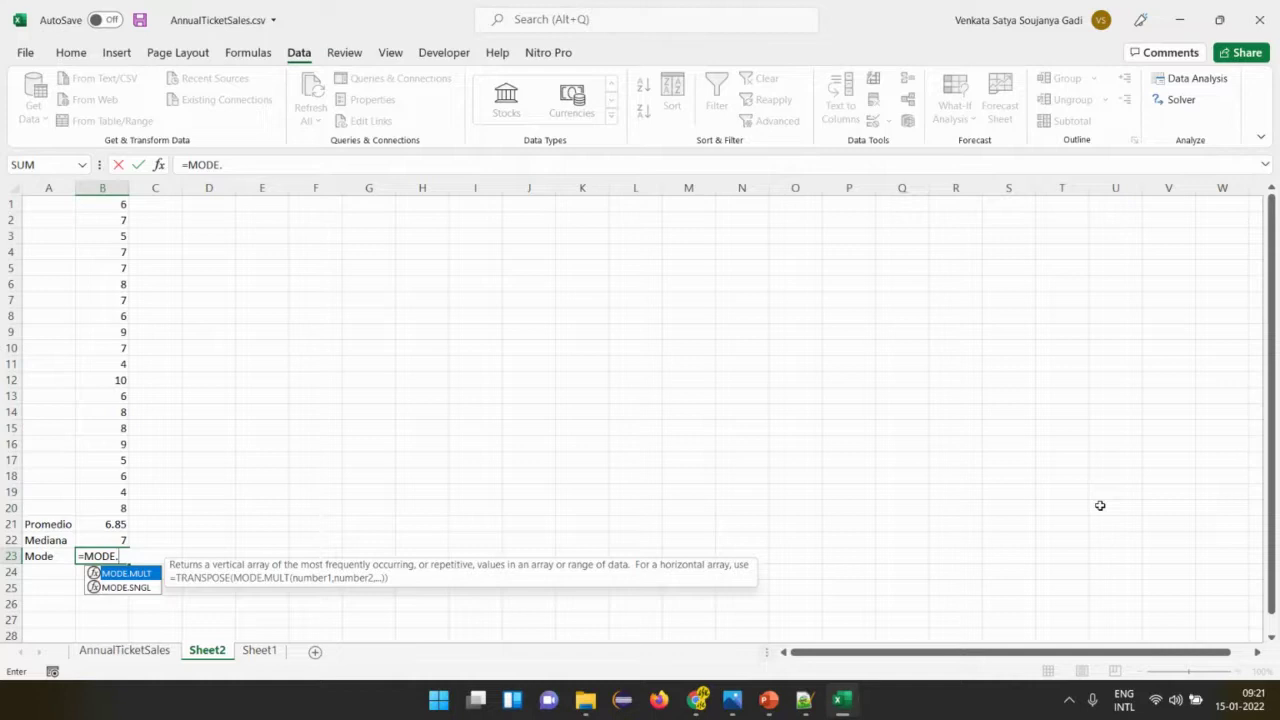
{"action": "key", "text": "Tab"}
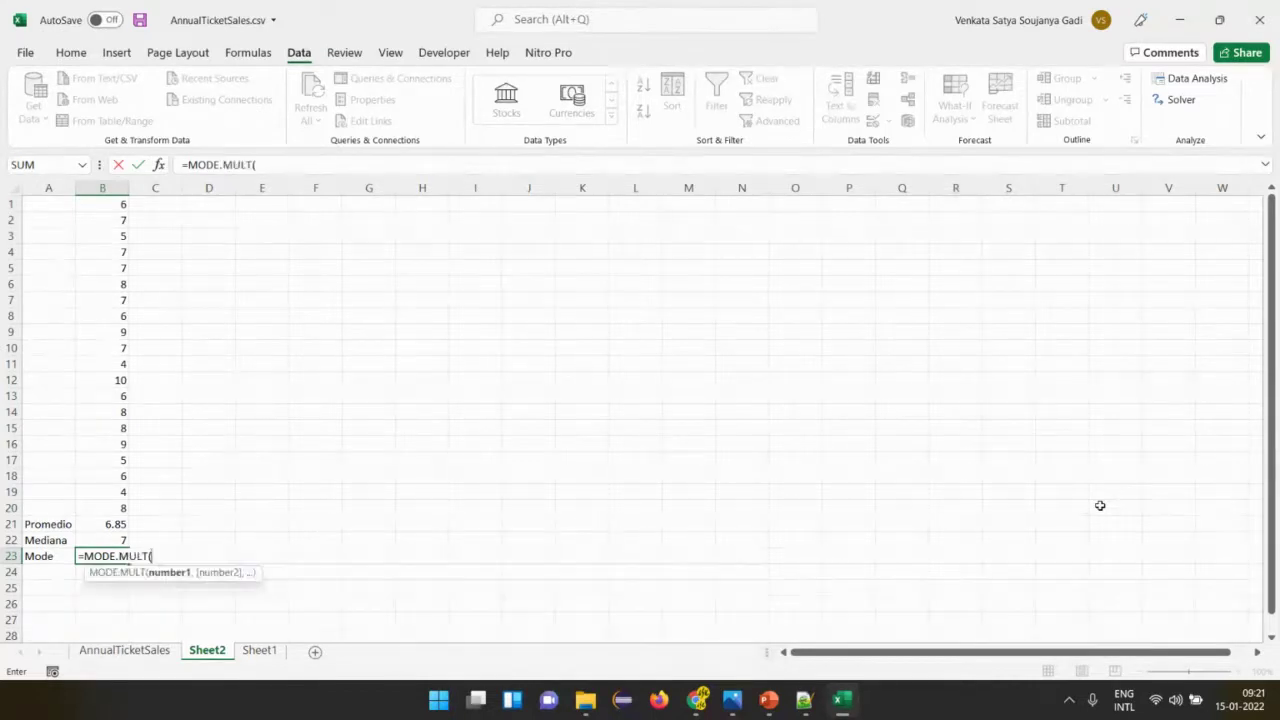
{"action": "key", "text": "Up"}
{"action": "key", "text": "Up"}
{"action": "key", "text": "Up"}
{"action": "key", "text": "ctrl+shift+Up"}
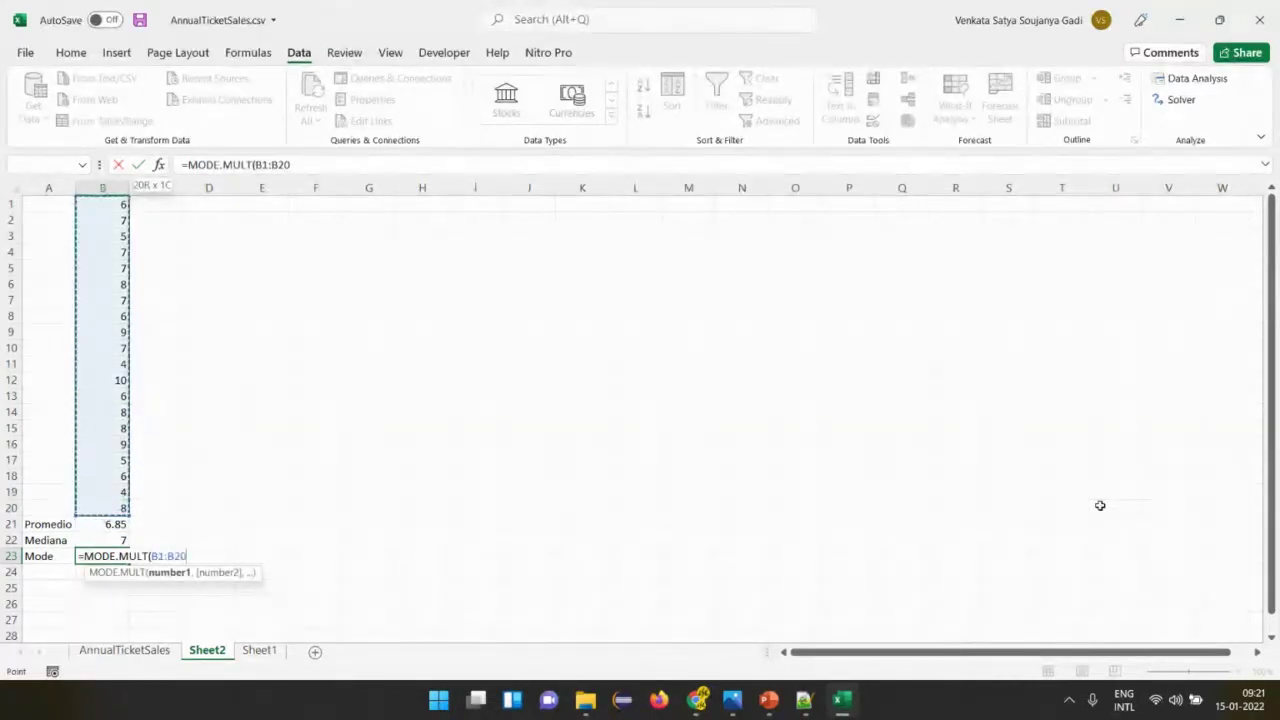
{"action": "key", "text": "Return"}
{"action": "key", "text": "Up"}
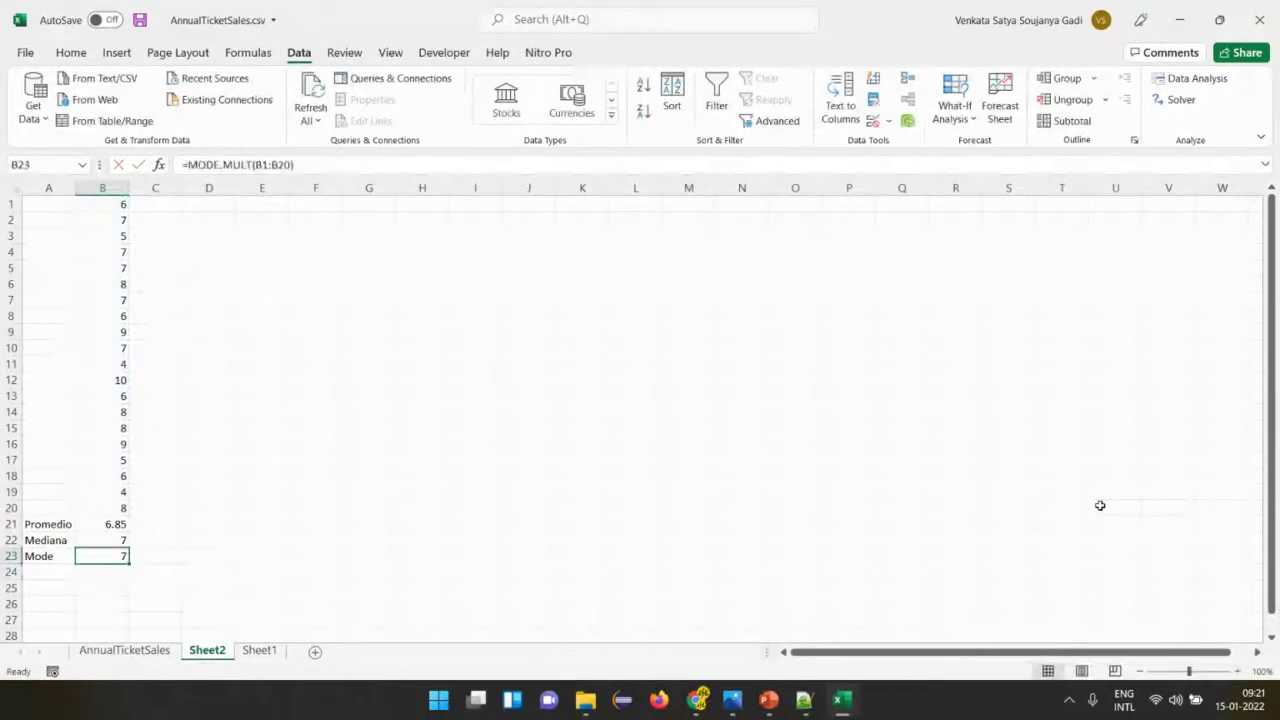
Check the class chat in the Blackboard Collaborate room for student replies, and return to the Excel workbook.
{"action": "key", "text": "alt+Tab"}
{"action": "key", "text": "Tab"}
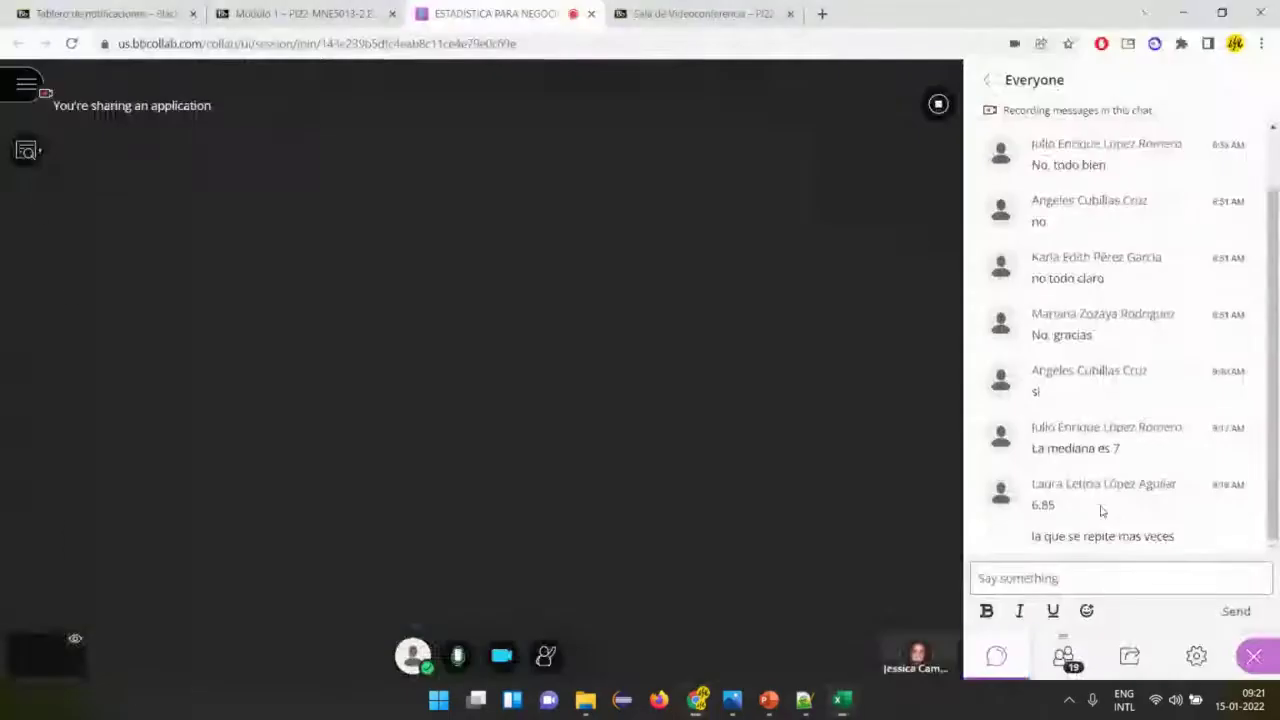
{"action": "key", "text": "alt+Tab"}
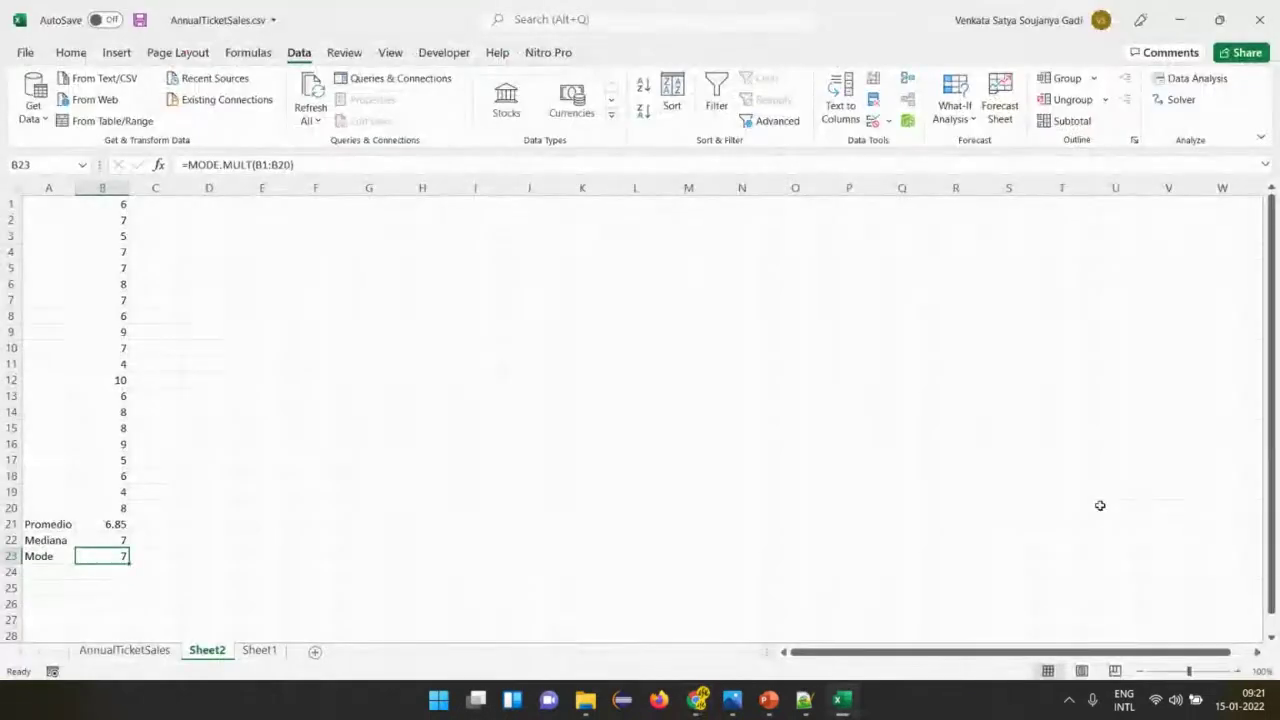
Add the column heading Clase in F2, away from the marks on Sheet2.
{"action": "key", "text": "Up"}
{"action": "key", "text": "Up"}
{"action": "key", "text": "Up"}
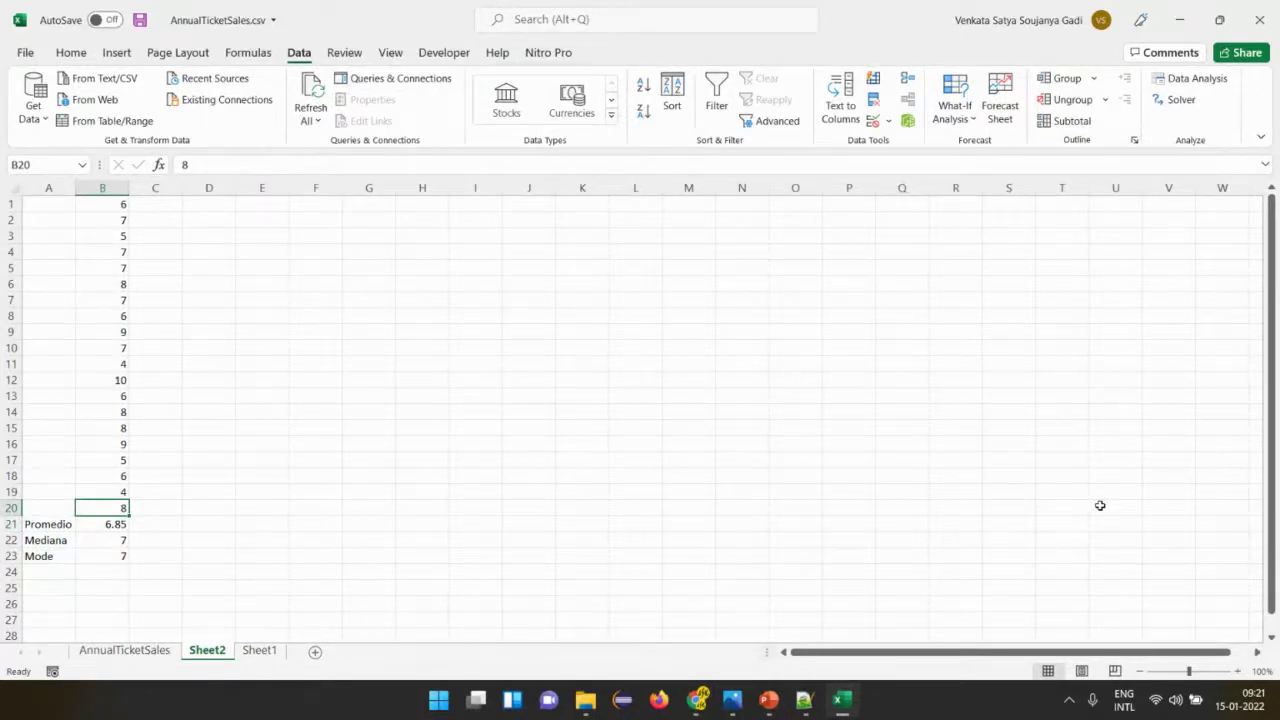
{"action": "key", "text": "Up"}
{"action": "key", "text": "Up"}
{"action": "key", "text": "Up"}
{"action": "key", "text": "Up"}
{"action": "key", "text": "Up"}
{"action": "key", "text": "Up"}
{"action": "key", "text": "Up"}
{"action": "key", "text": "Up"}
{"action": "key", "text": "Up"}
{"action": "key", "text": "Up"}
{"action": "key", "text": "Up"}
{"action": "key", "text": "Up"}
{"action": "key", "text": "Up"}
{"action": "key", "text": "Up"}
{"action": "key", "text": "Up"}
{"action": "key", "text": "Up"}
{"action": "key", "text": "Up"}
{"action": "key", "text": "Up"}
{"action": "key", "text": "Up"}
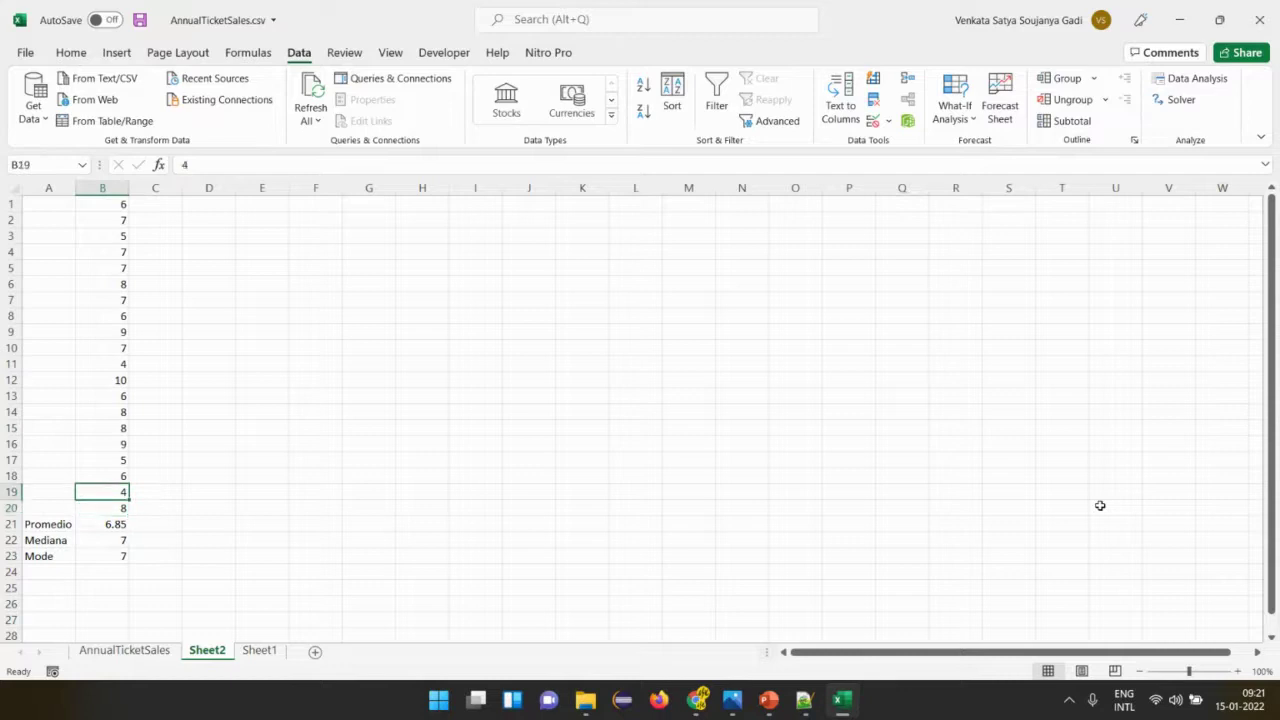
{"action": "key", "text": "Right"}
{"action": "key", "text": "Right"}
{"action": "key", "text": "Right"}
{"action": "key", "text": "Right"}
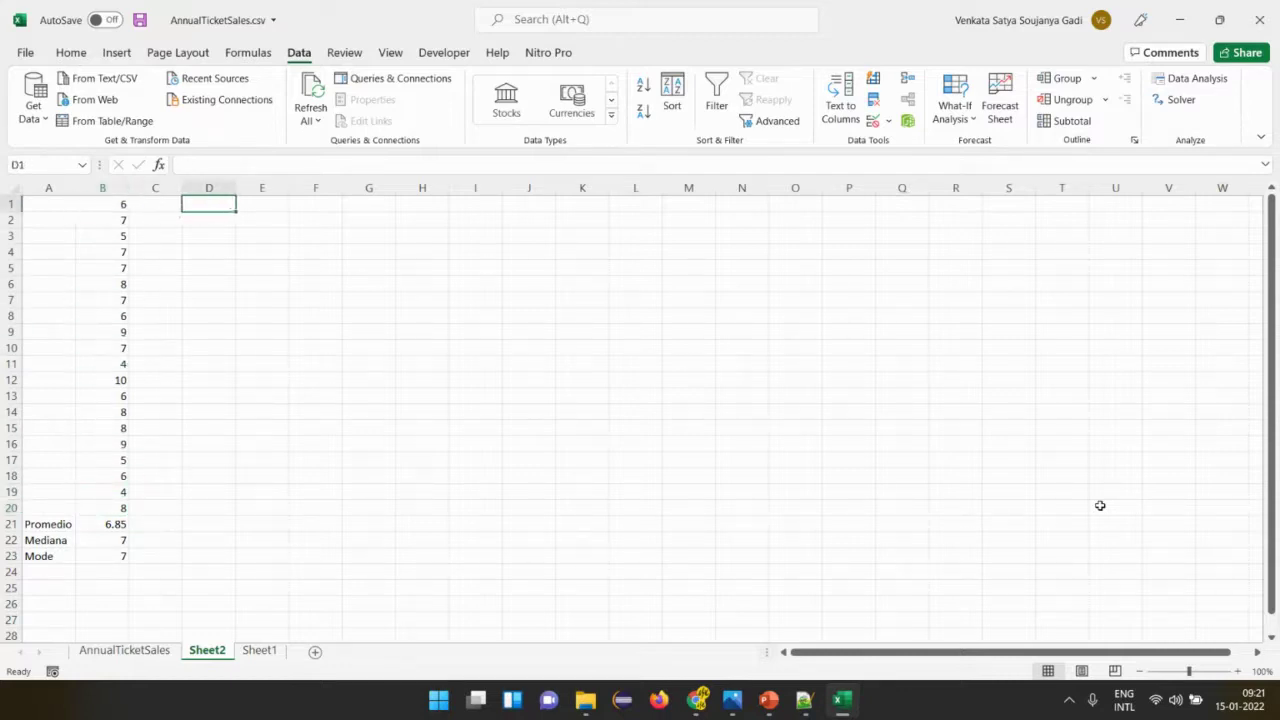
{"action": "key", "text": "Down"}
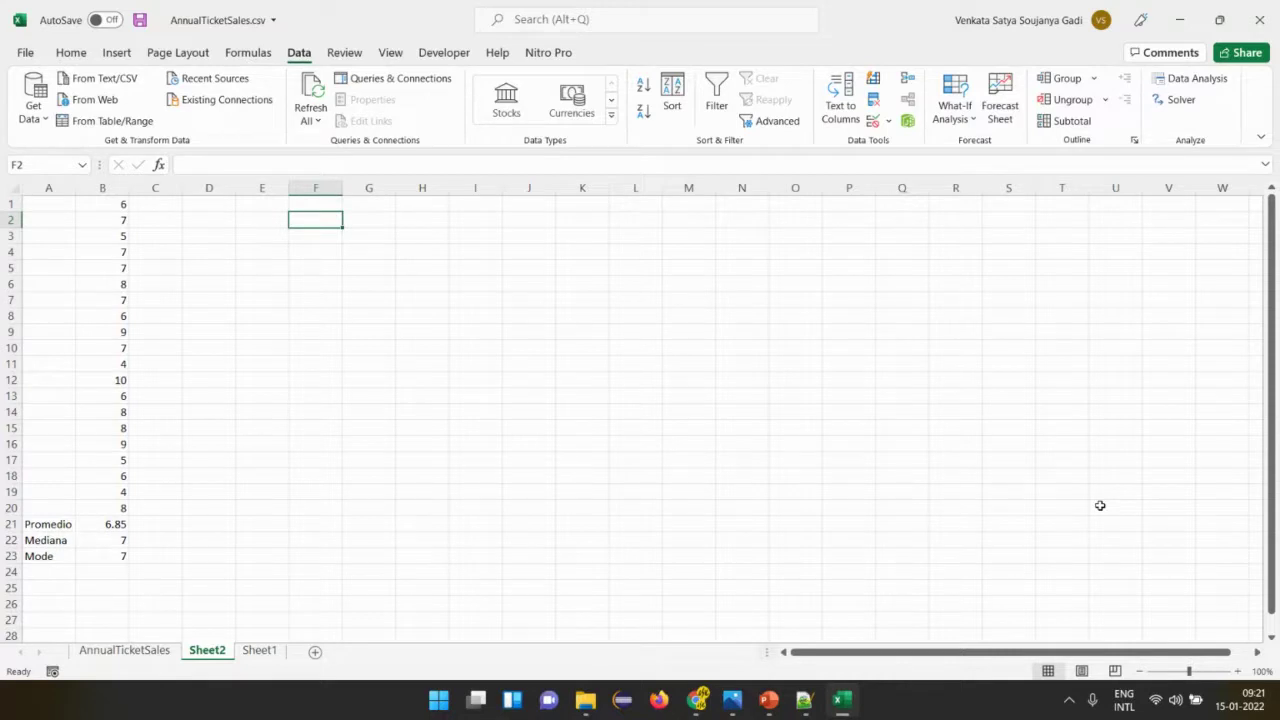
{"action": "type", "text": "Clase"}
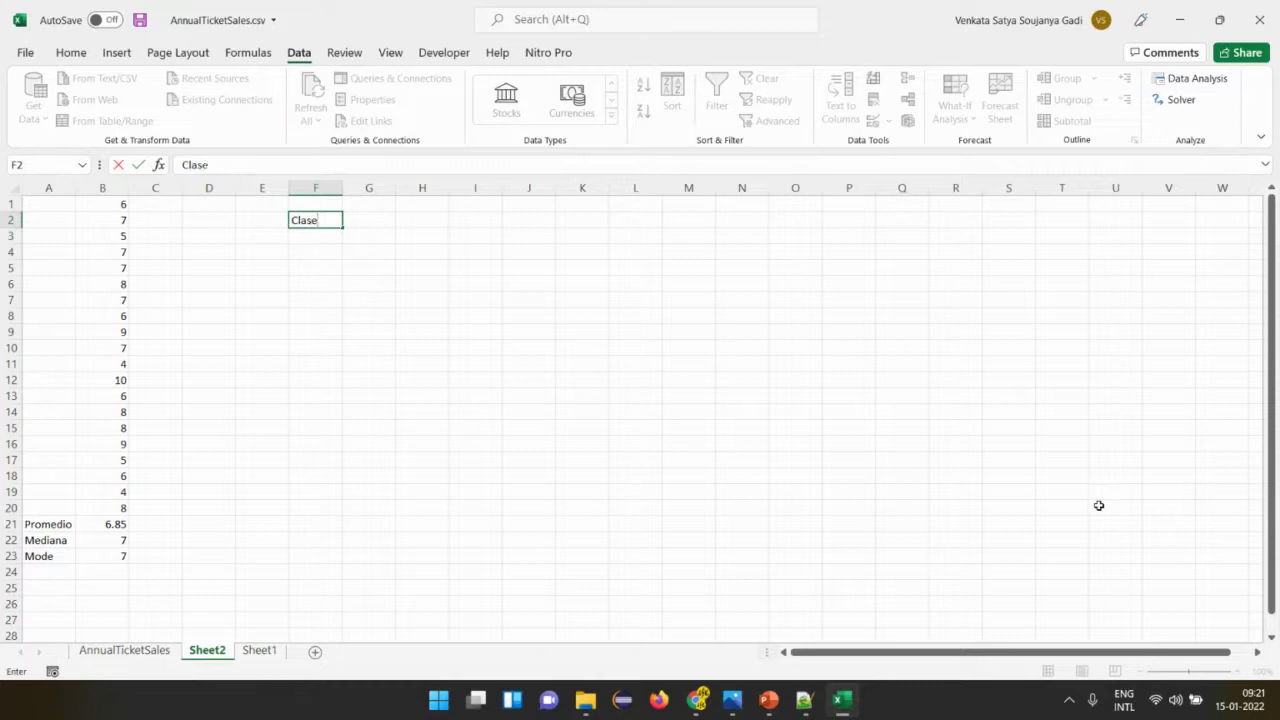
{"action": "key", "text": "Return"}
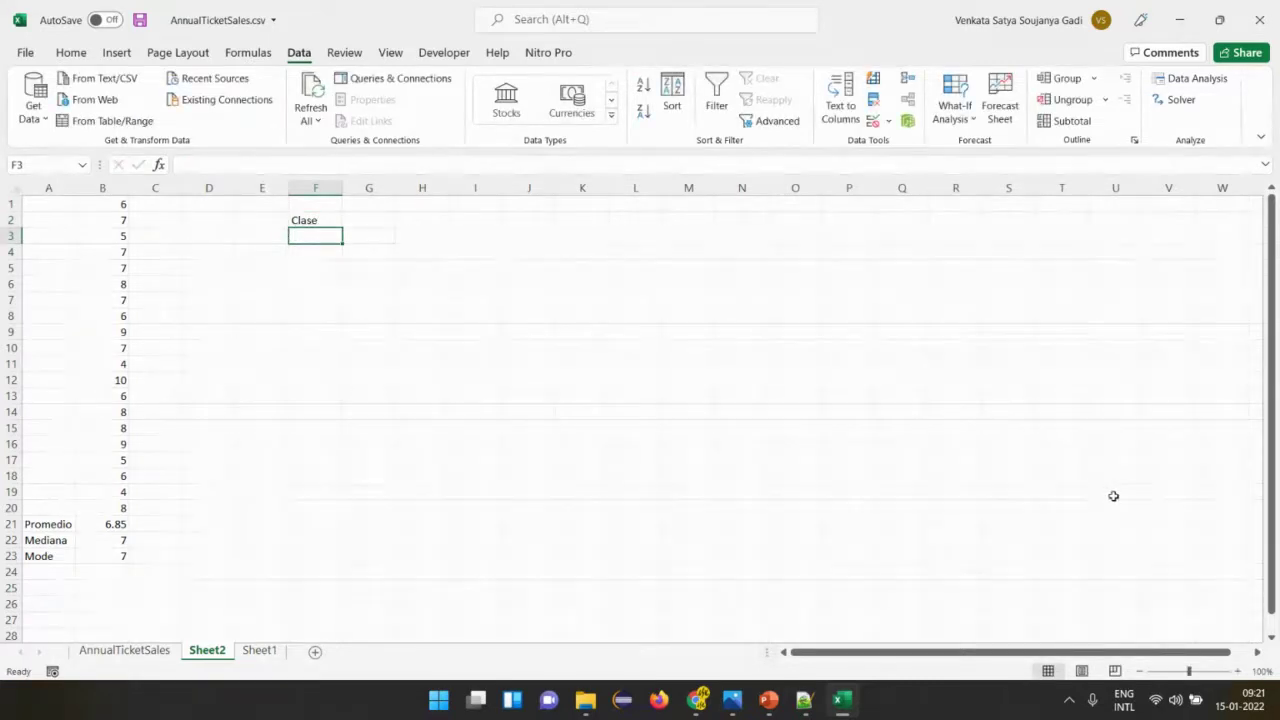
List the class values 4, 5, 6, 7, 8, 9 and 10 under Clase in F3:F9.
{"action": "type", "text": "4"}
{"action": "key", "text": "Return"}
{"action": "type", "text": "5"}
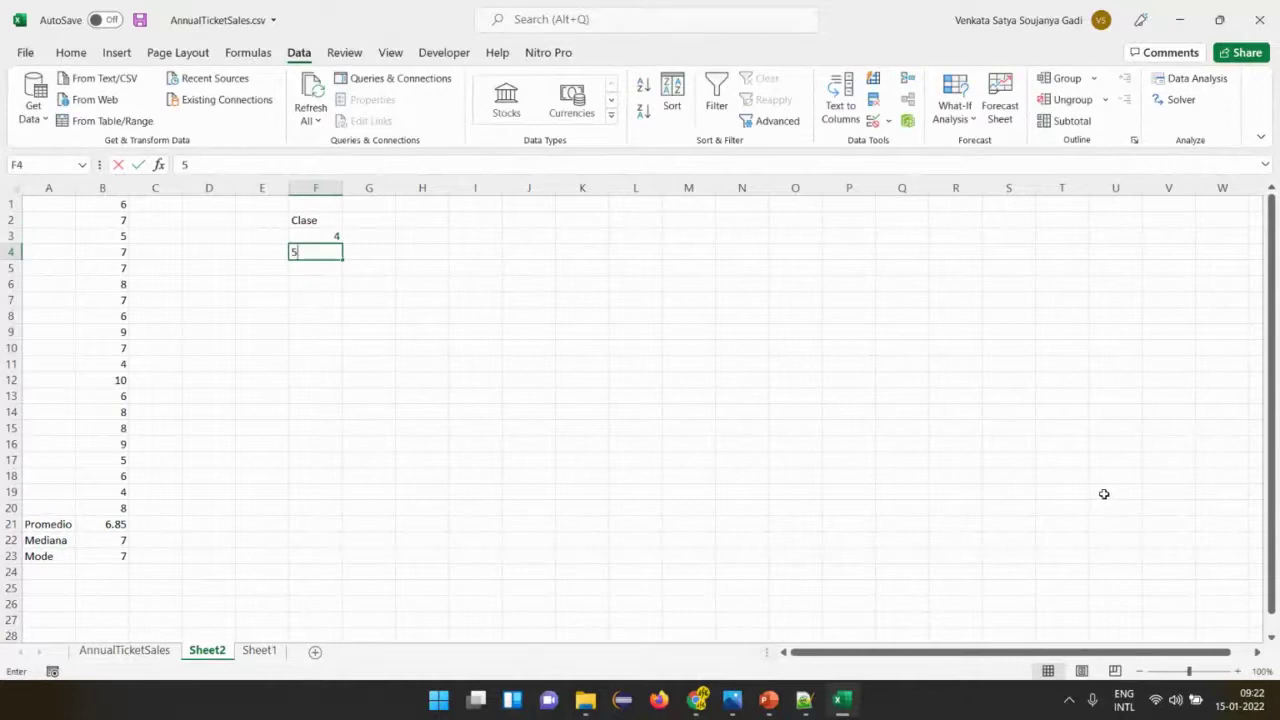
{"action": "key", "text": "Return"}
{"action": "type", "text": "6"}
{"action": "key", "text": "Return"}
{"action": "type", "text": "7"}
{"action": "key", "text": "Return"}
{"action": "type", "text": "8"}
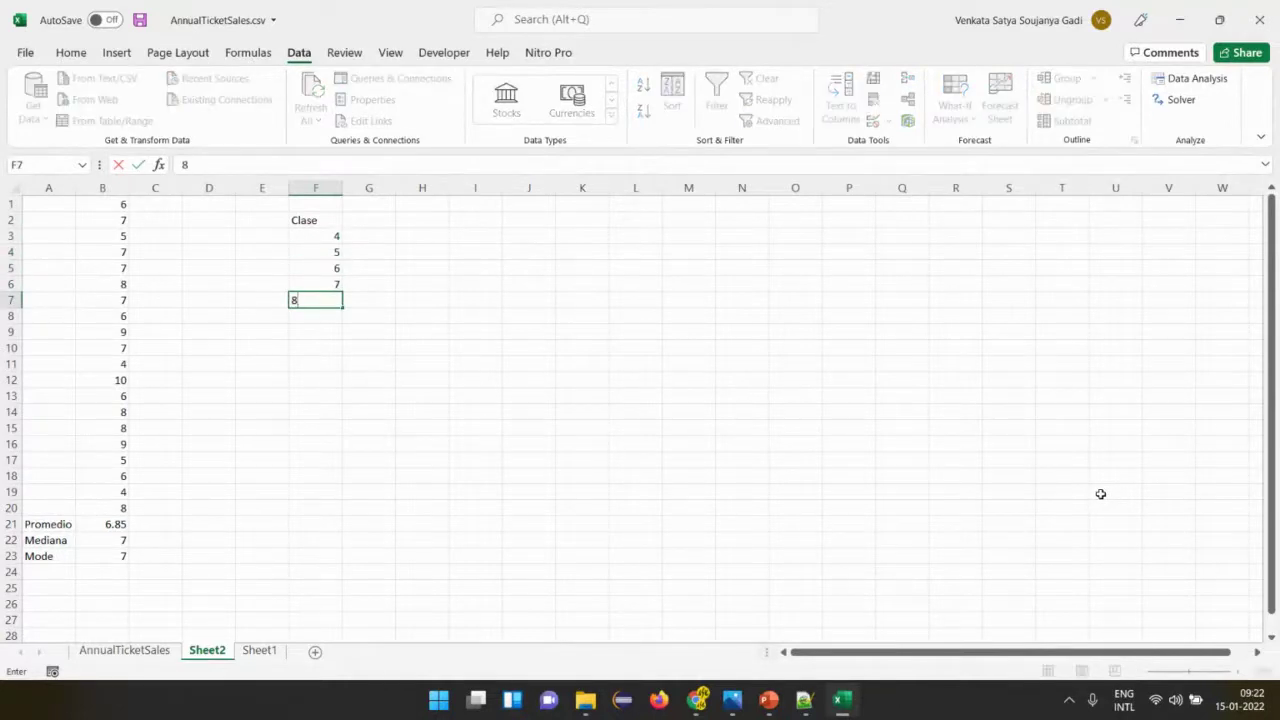
{"action": "key", "text": "Return"}
{"action": "type", "text": "9"}
{"action": "key", "text": "Return"}
{"action": "type", "text": "1"}
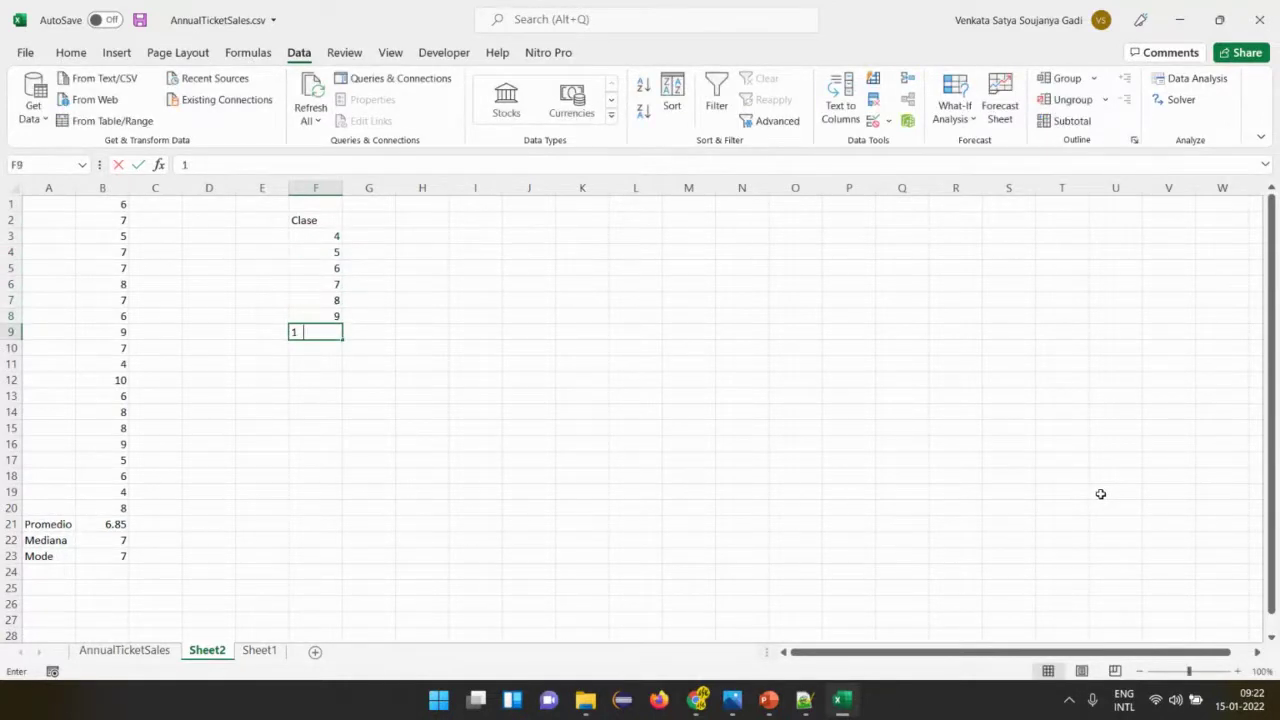
{"action": "type", "text": "0"}
Add the column heading Frecuencia in G2, beside Clase.
{"action": "key", "text": "Up"}
{"action": "key", "text": "ctrl+Up"}
{"action": "key", "text": "Right"}
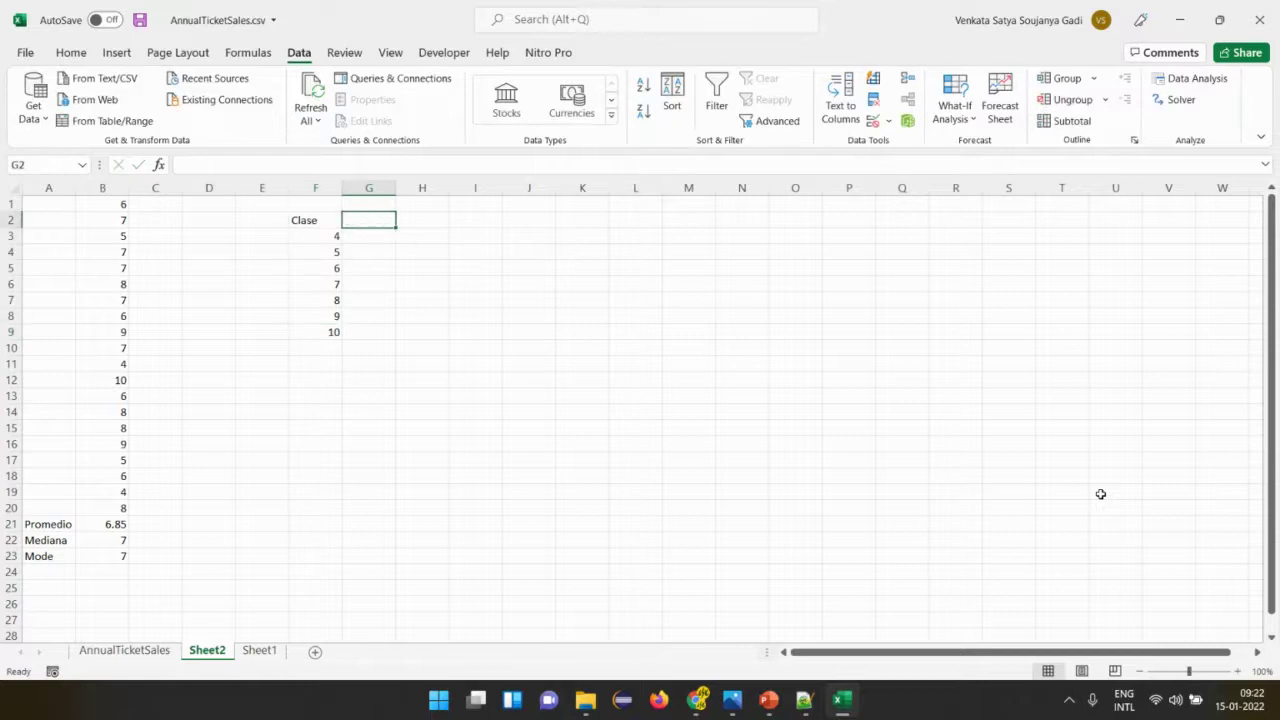
{"action": "type", "text": "Fre"}
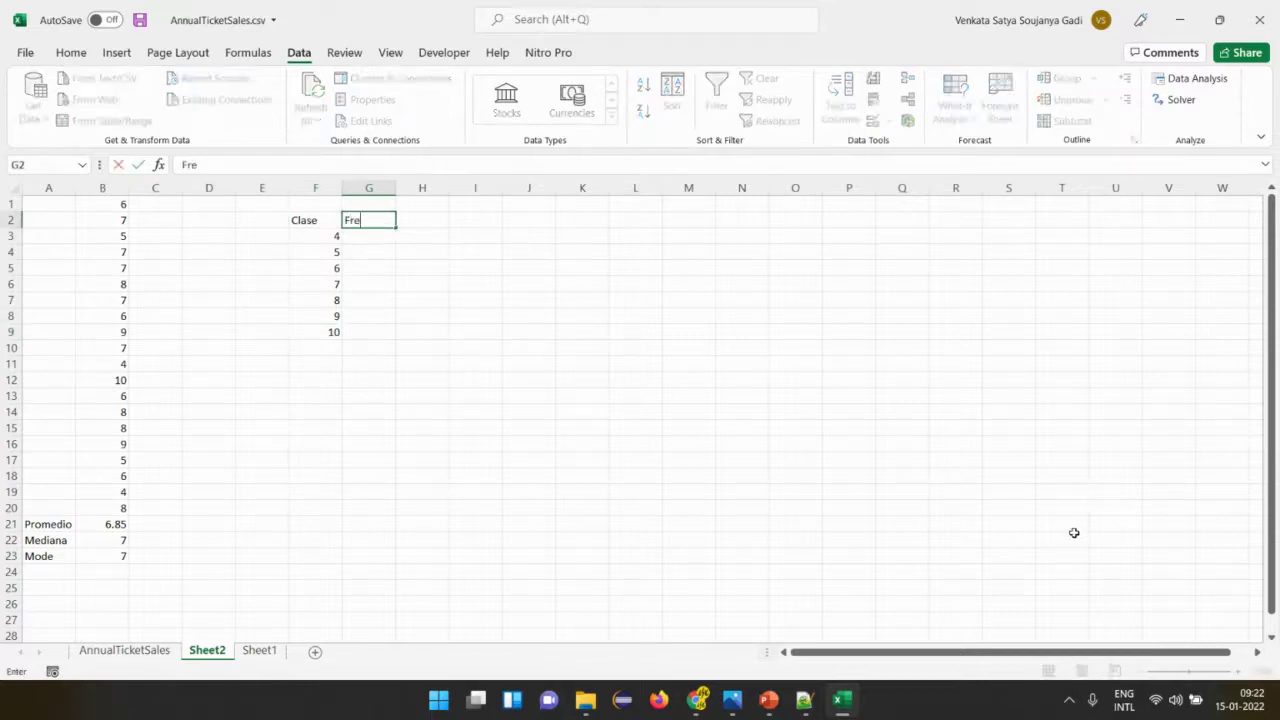
{"action": "type", "text": "cuencia"}
{"action": "key", "text": "Return"}
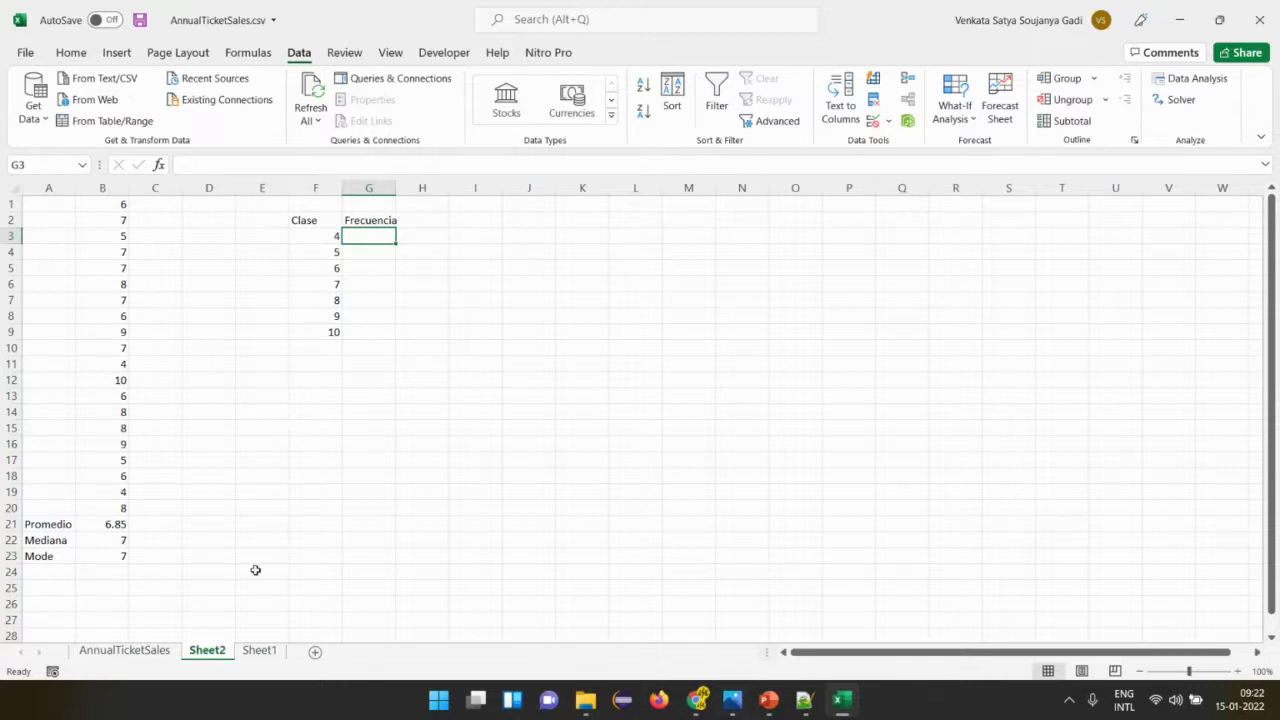
Clear the Promedio, Mediana and Mode labels and their results below the marks in A21:C24.
{"action": "left_click_drag", "start_coordinate": [34, 525], "coordinate": [178, 573]}
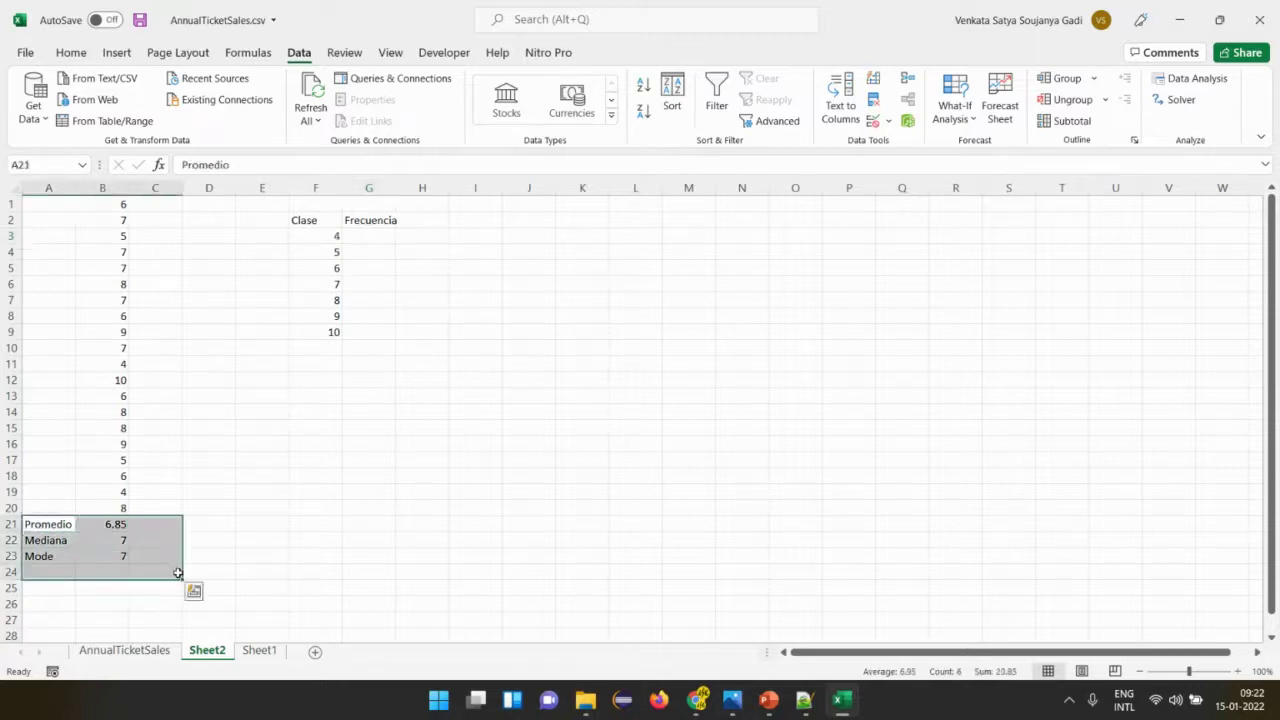
{"action": "key", "text": "Delete"}
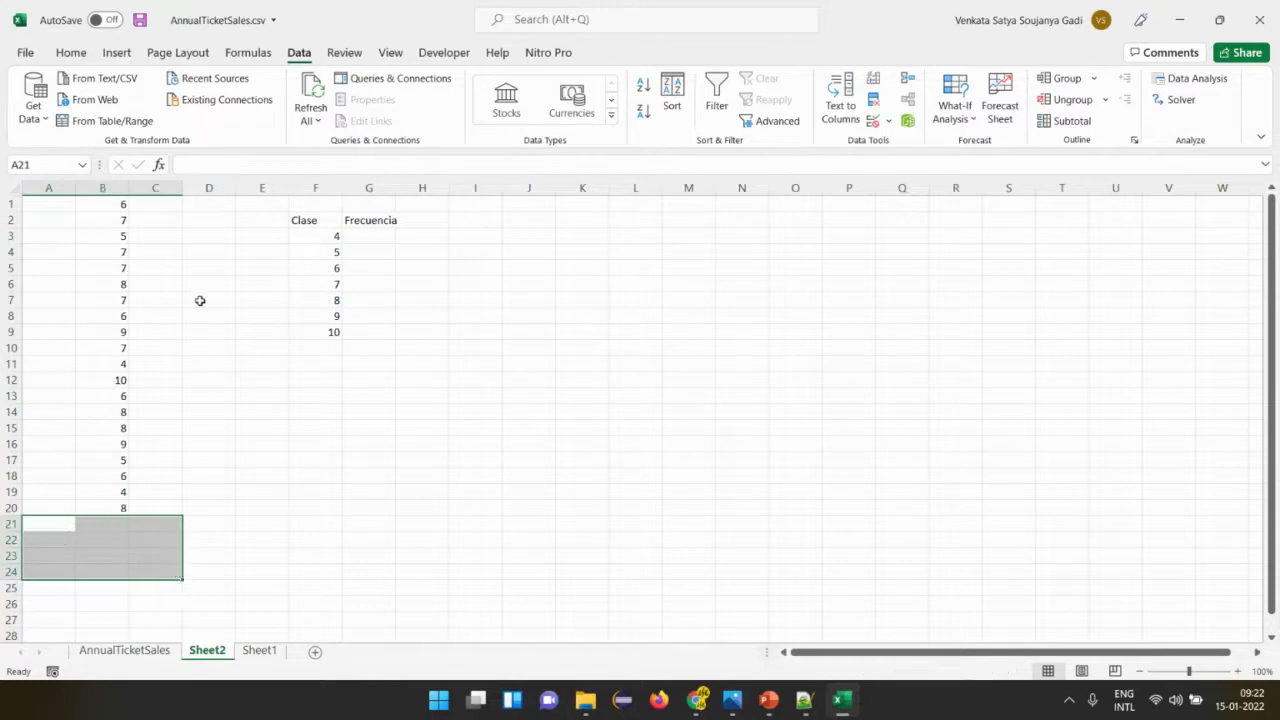
{"action": "left_click", "coordinate": [209, 264]}
Count how often class 4 occurs among the marks in G3 with =COUNTIF(B:B,F3).
{"action": "left_click", "coordinate": [361, 238]}
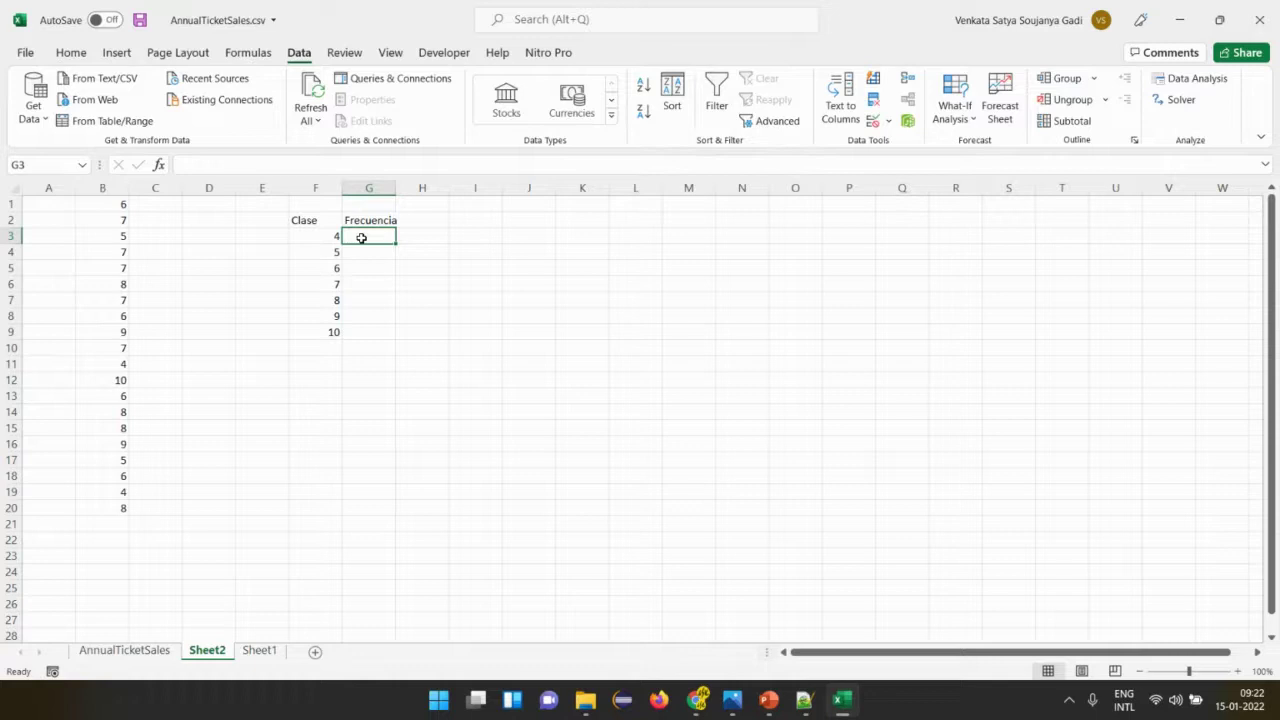
{"action": "type", "text": "="}
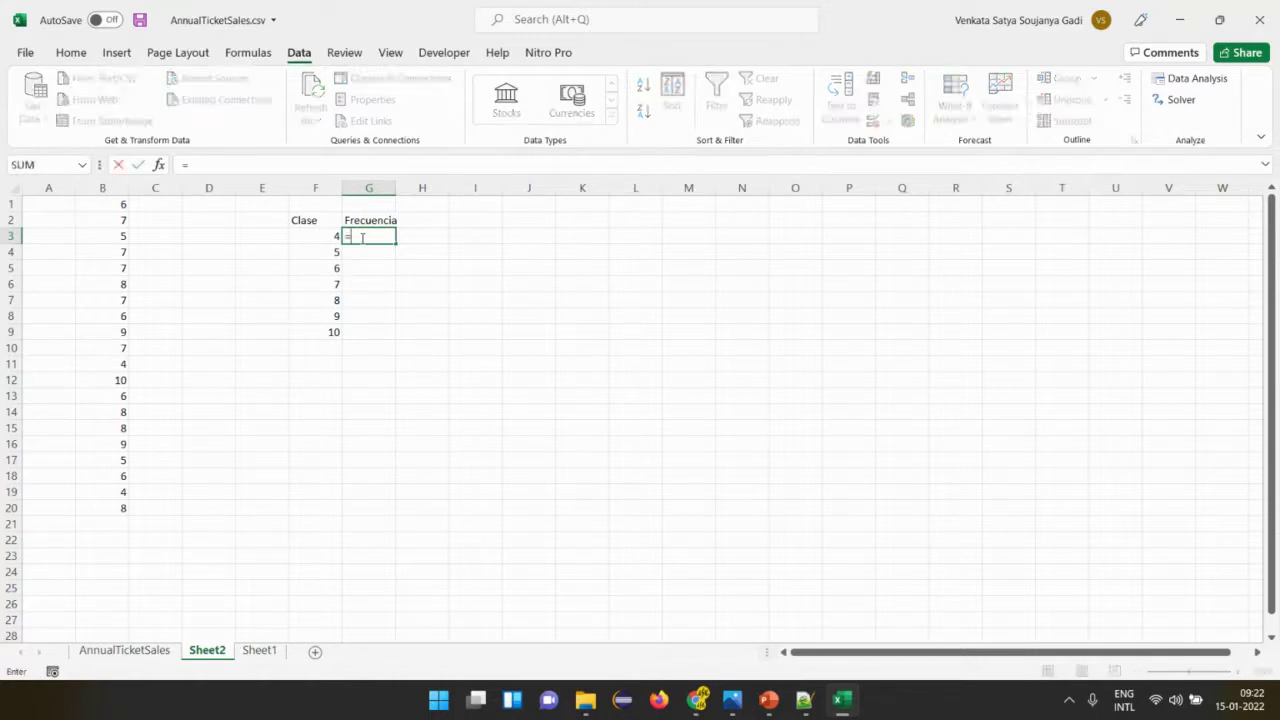
{"action": "type", "text": "cout"}
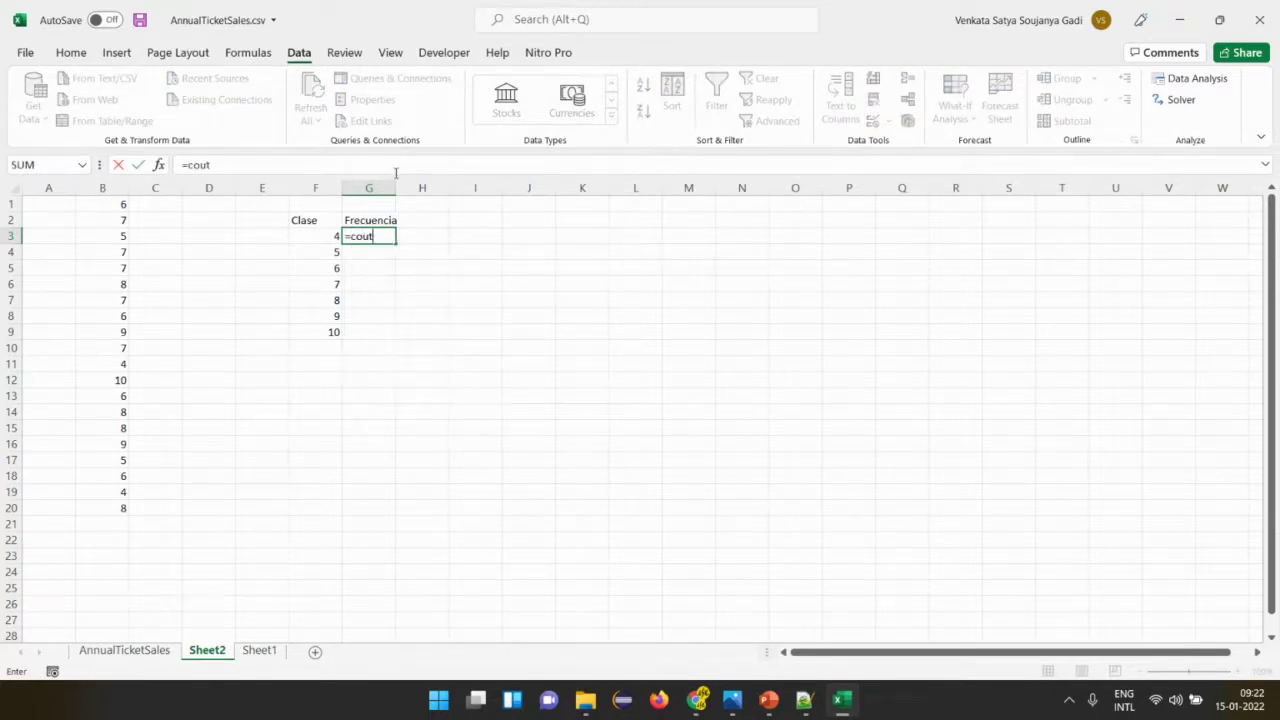
{"action": "key", "text": "BackSpace"}
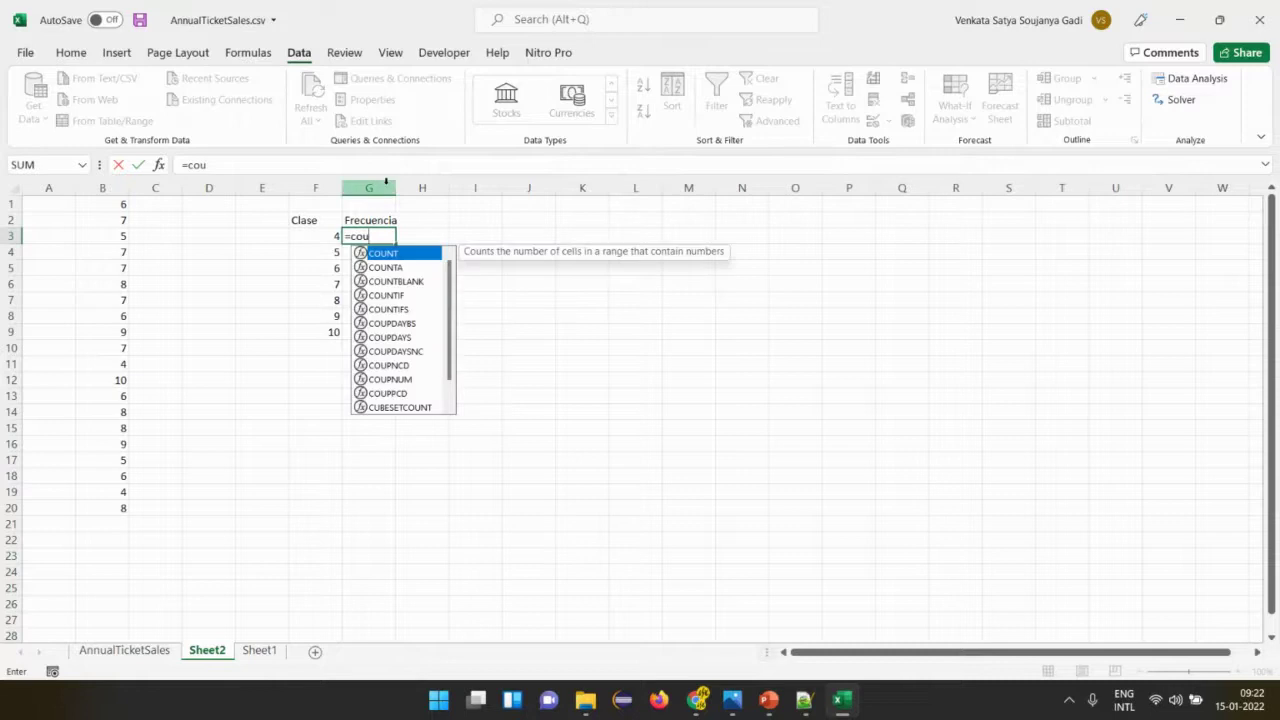
{"action": "type", "text": "ntif"}
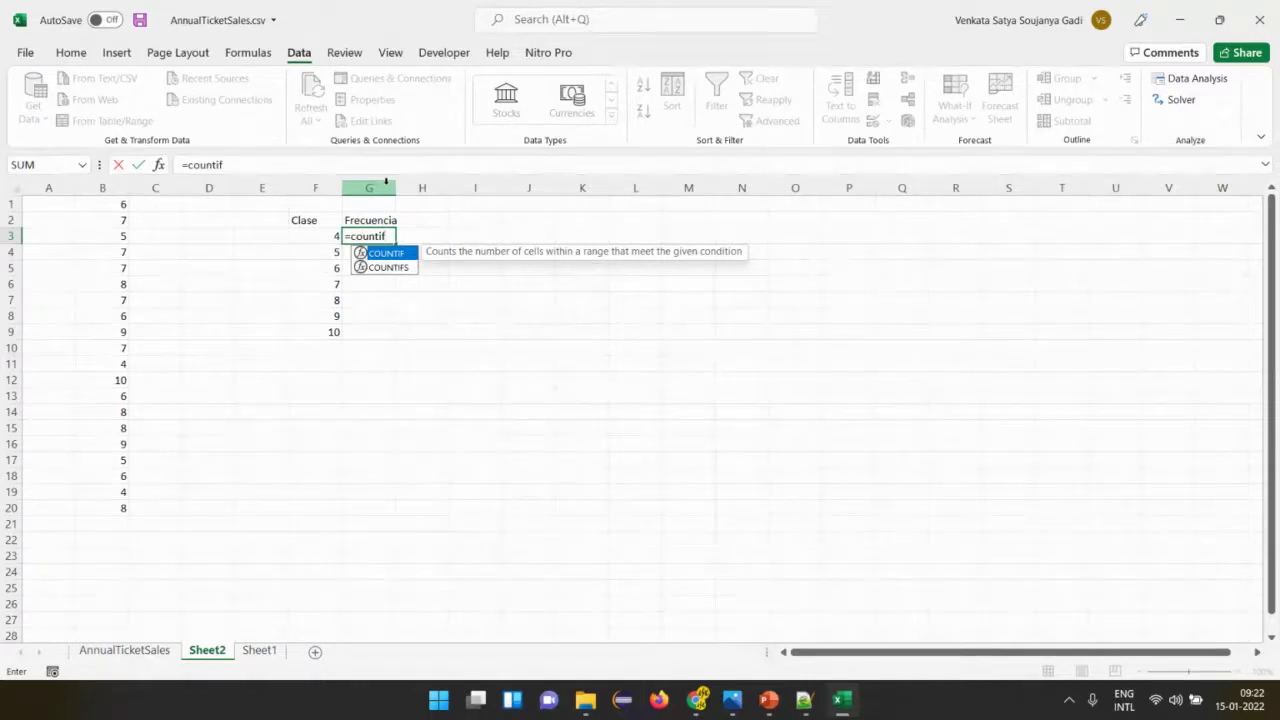
{"action": "key", "text": "Tab"}
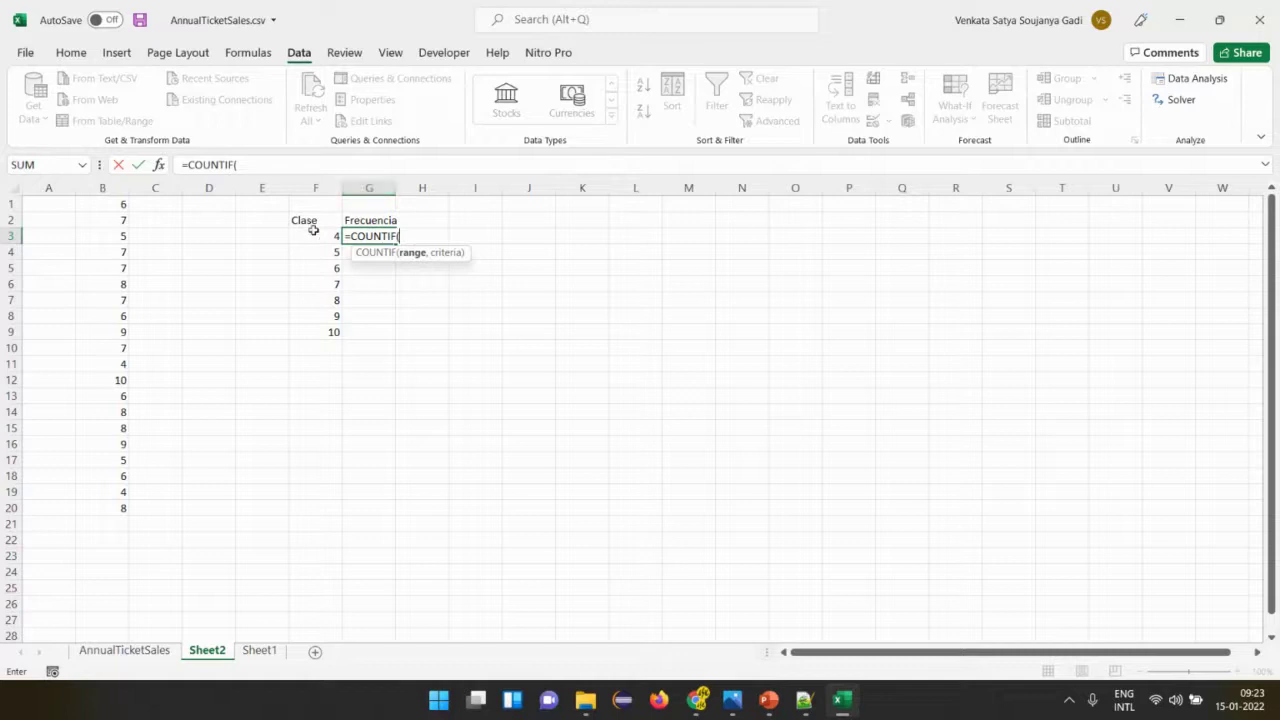
{"action": "left_click", "coordinate": [101, 187]}
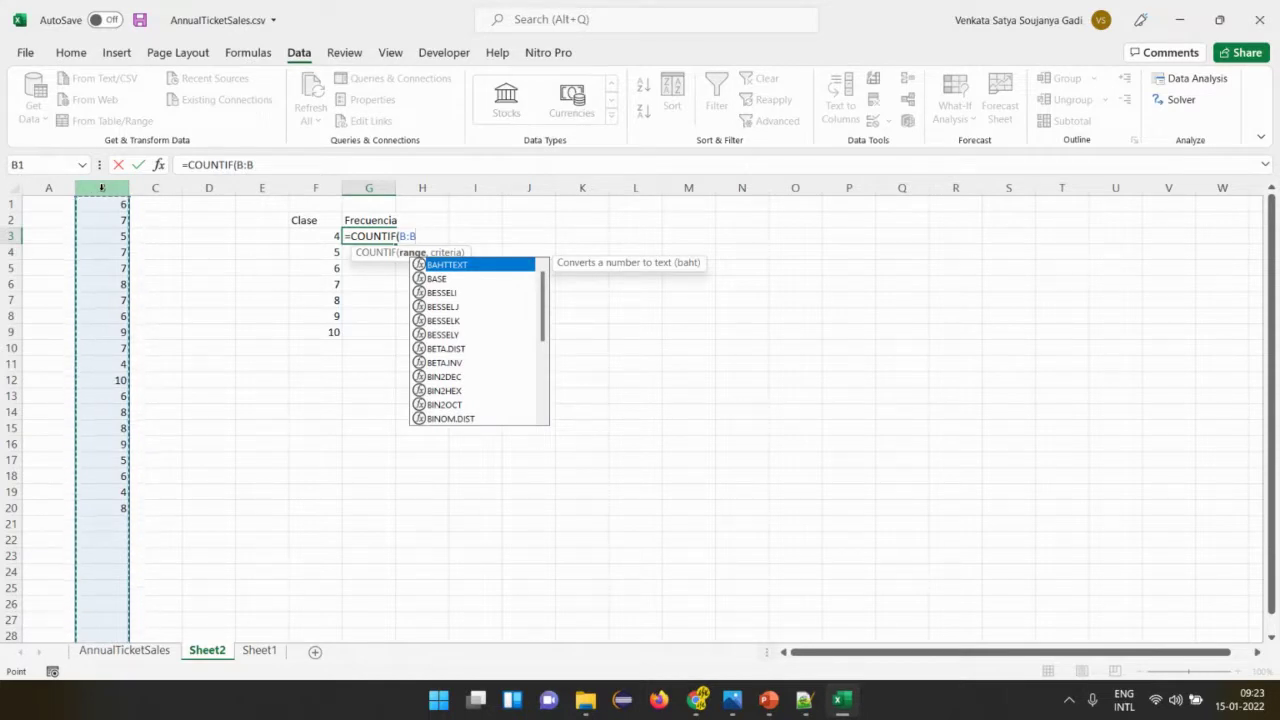
{"action": "type", "text": ","}
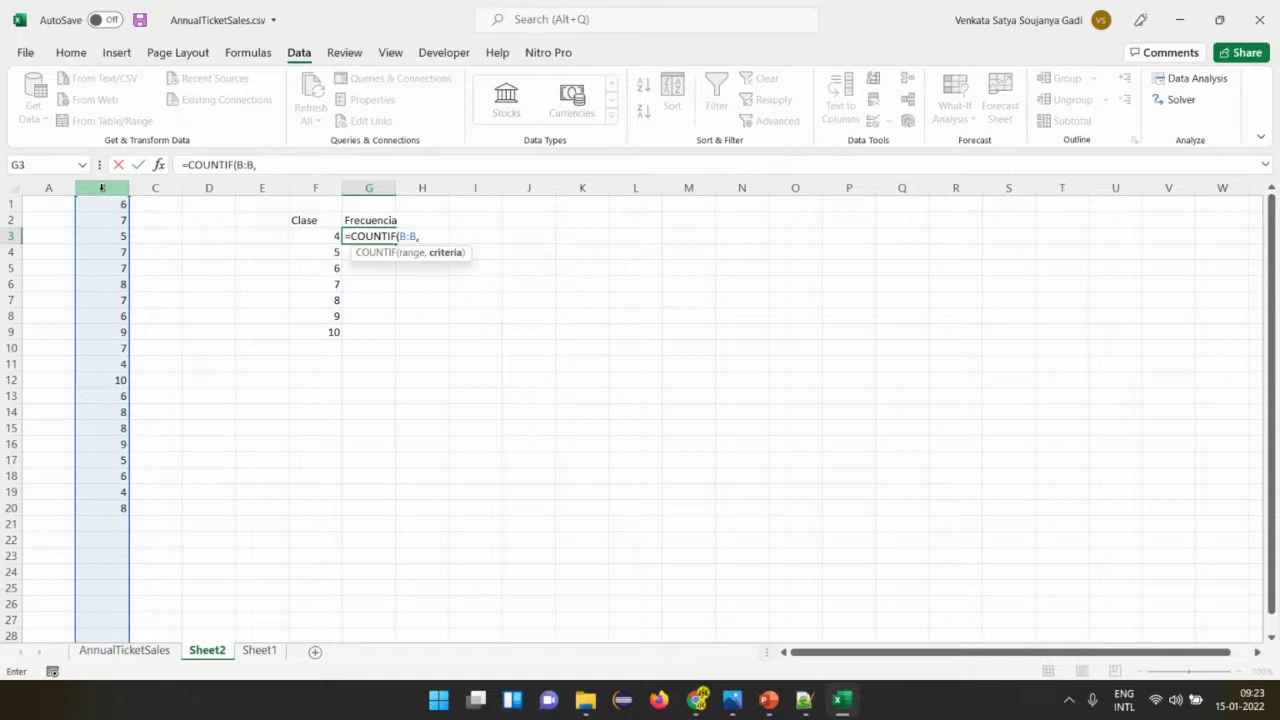
{"action": "left_click", "coordinate": [325, 236]}
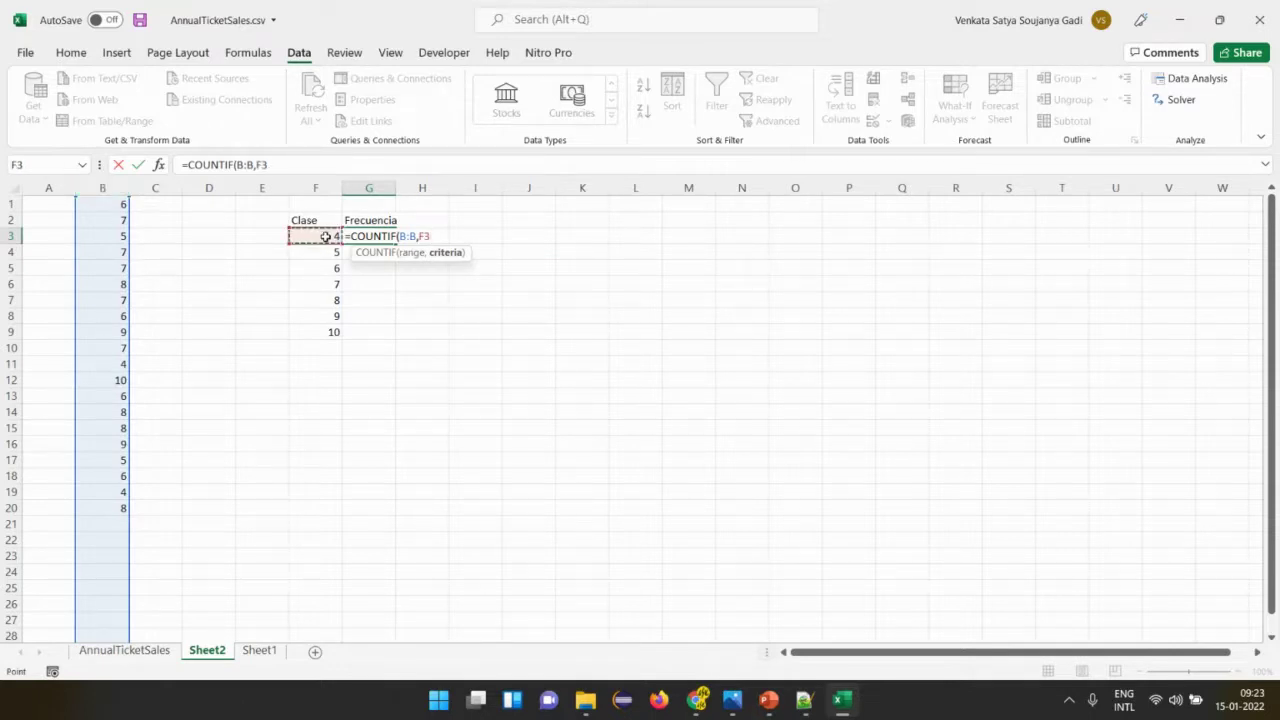
{"action": "type", "text": ")"}
{"action": "key", "text": "Return"}
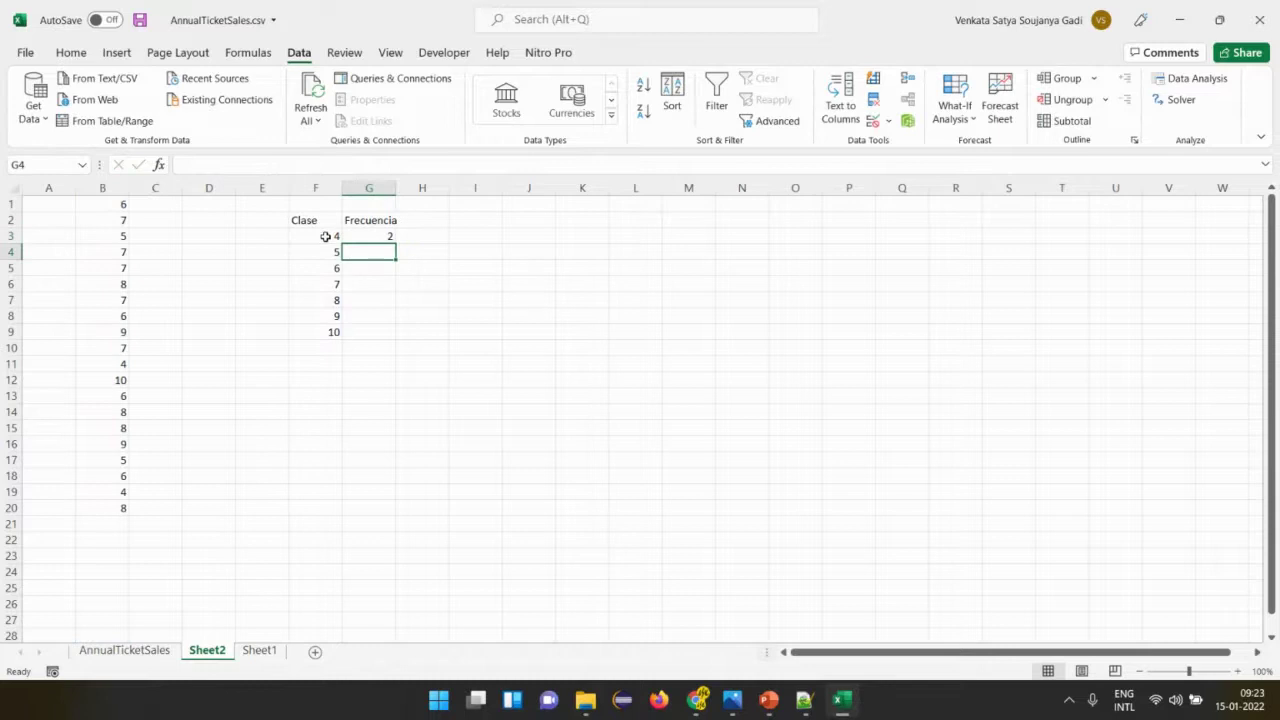
Check the marks equal to 4 in column B, and fill the COUNTIF formula from G3 down to G9.
{"action": "left_click", "coordinate": [121, 362]}
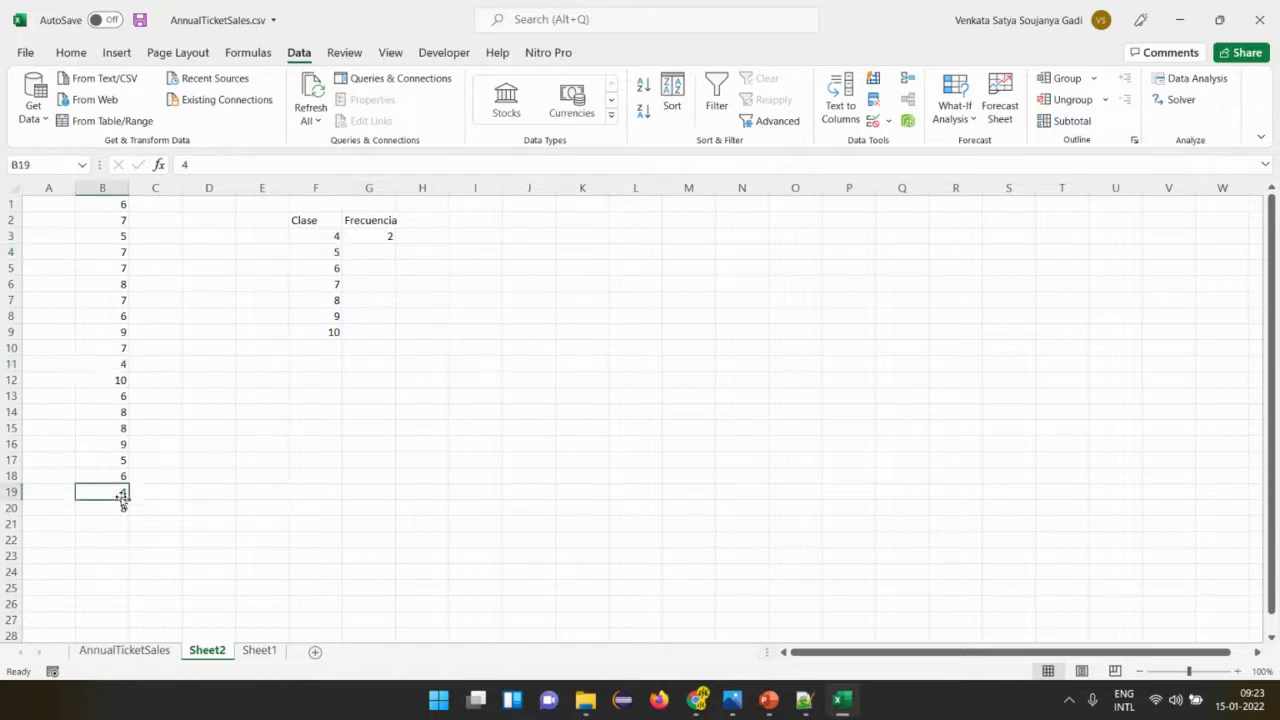
{"action": "left_click", "coordinate": [383, 237]}
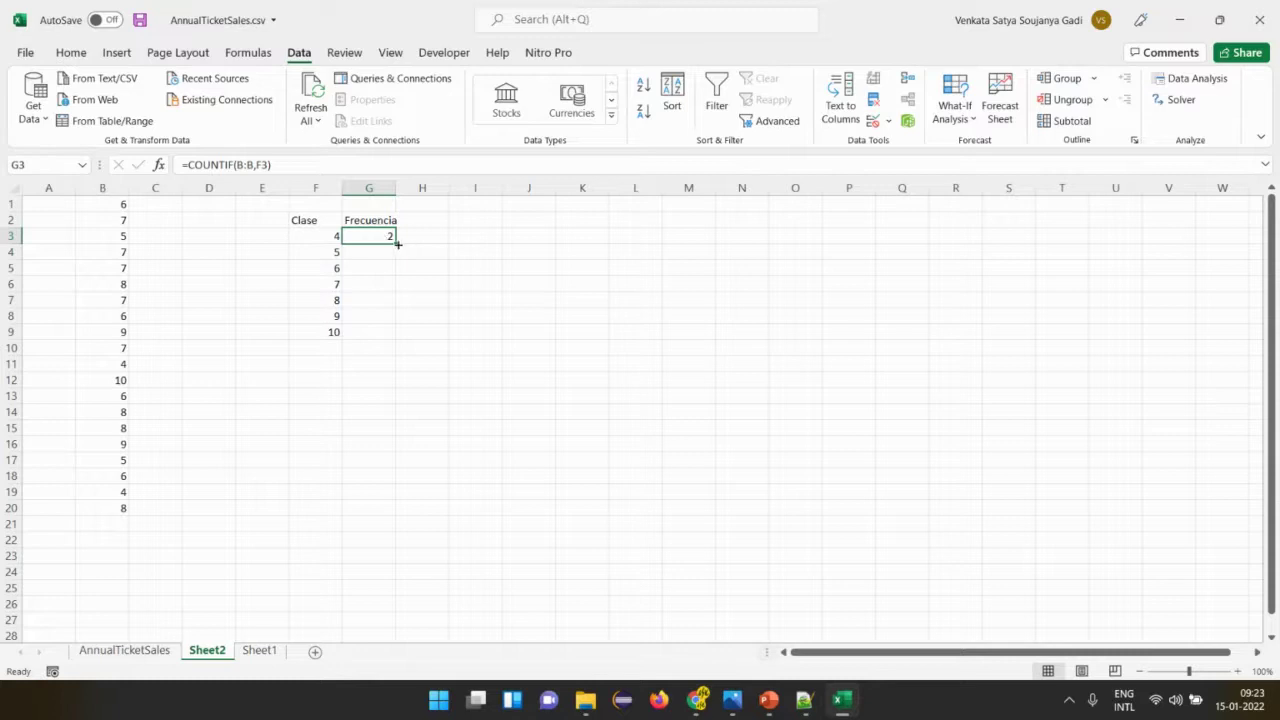
{"action": "left_click_drag", "start_coordinate": [396, 243], "coordinate": [395, 344]}
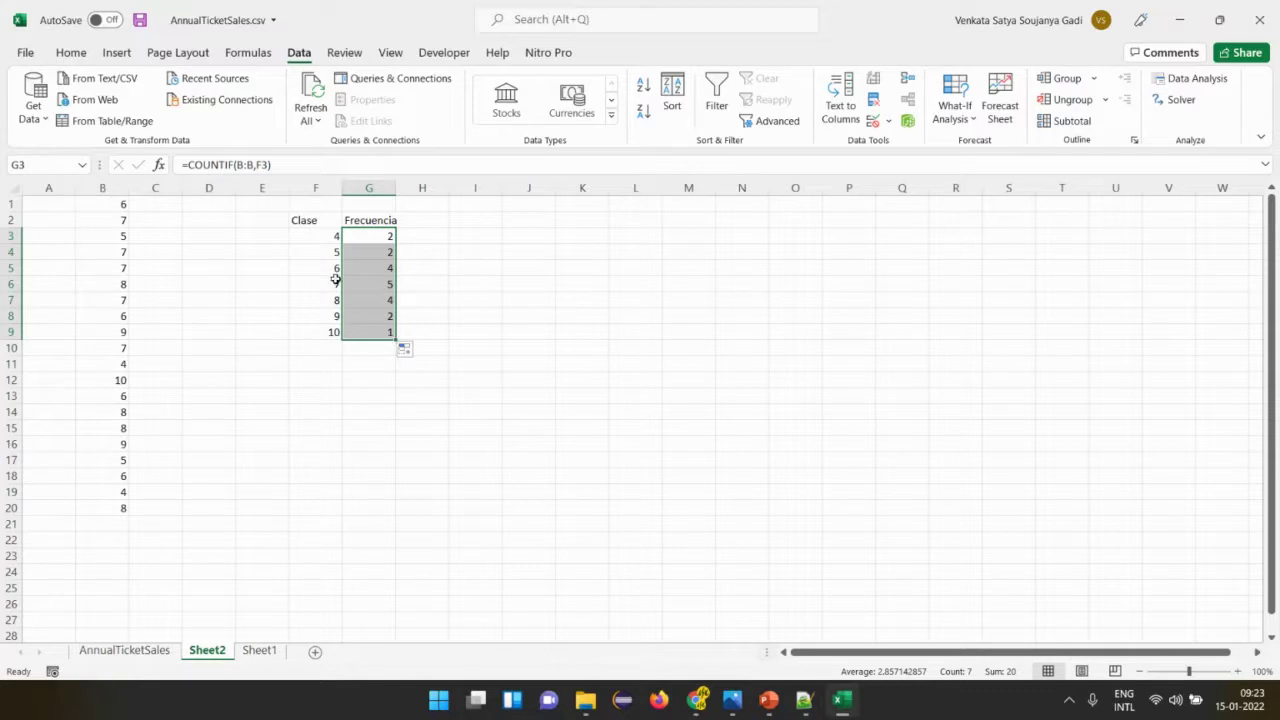
Examine each class value with its frequency in F3:G9, and compare them with the marks in B1:B20.
{"action": "left_click", "coordinate": [323, 237]}
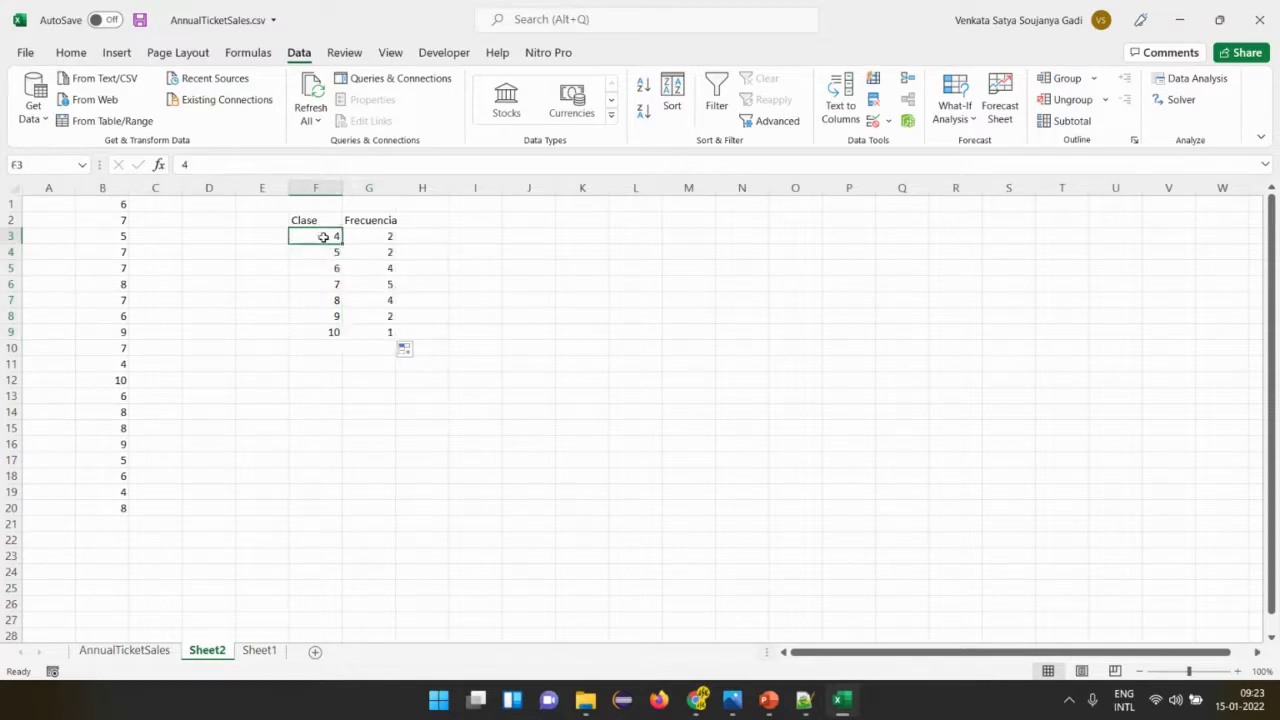
{"action": "left_click", "coordinate": [384, 234]}
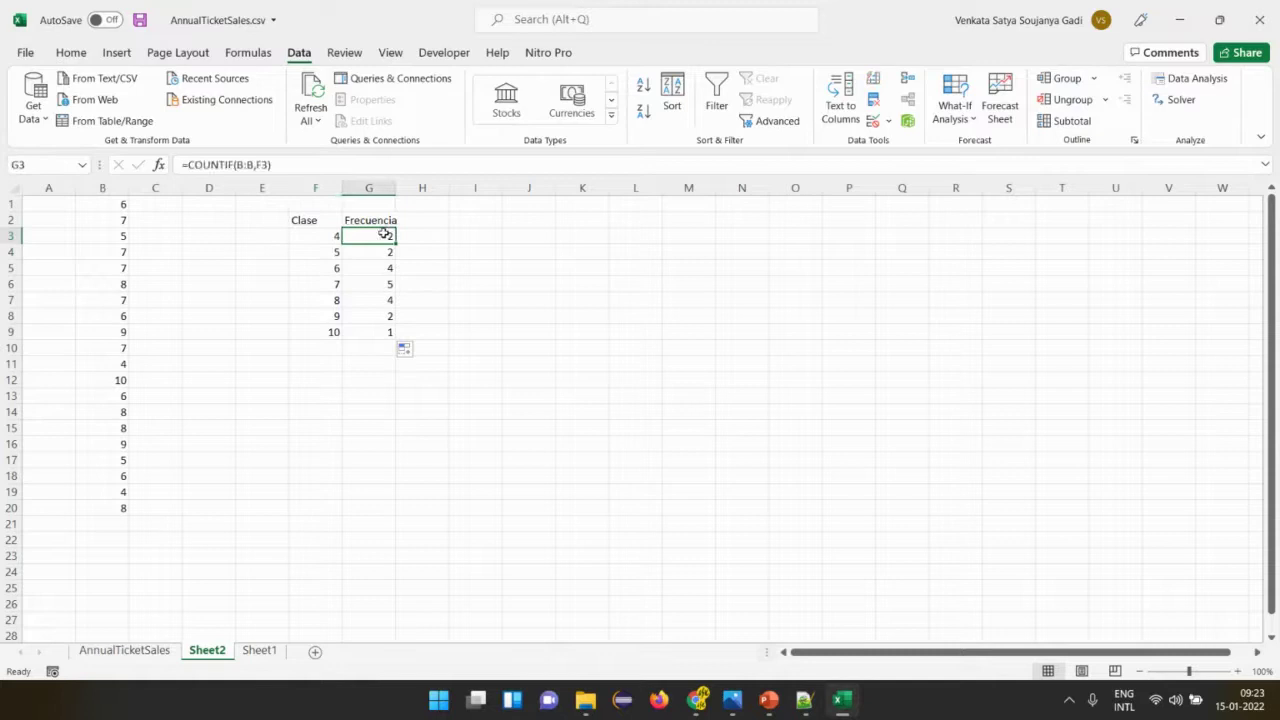
{"action": "key", "text": "Left"}
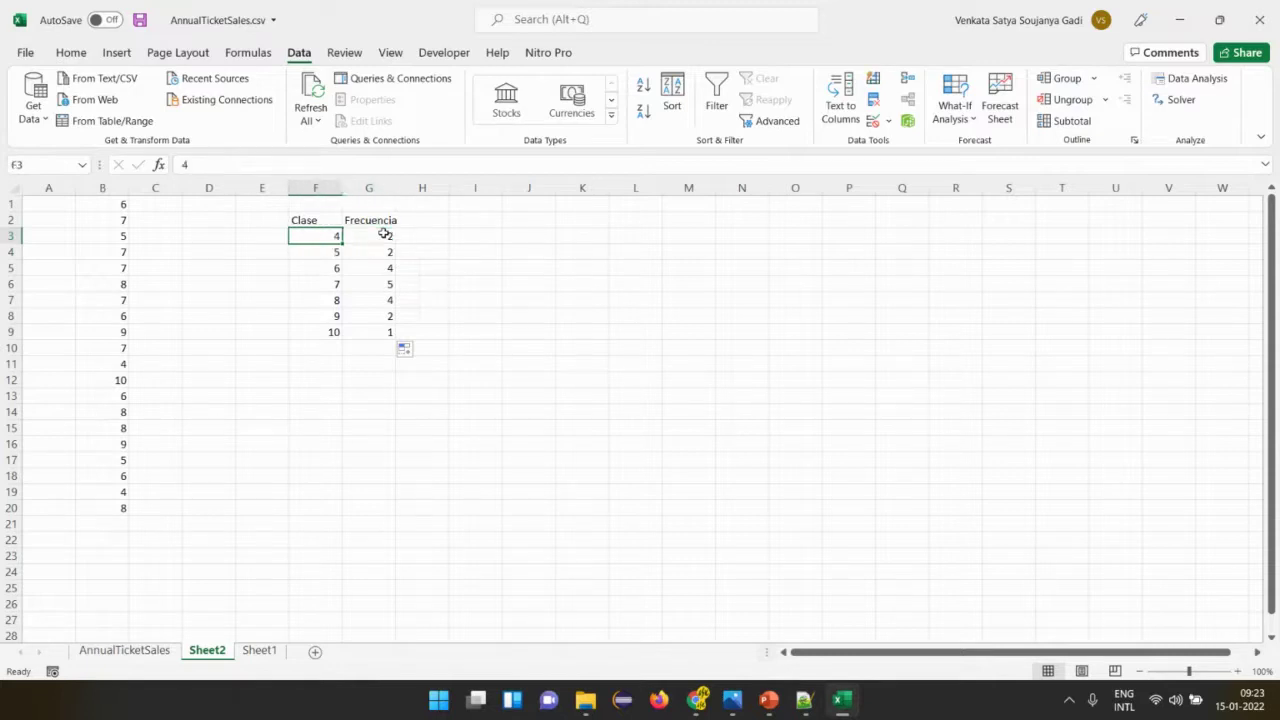
{"action": "key", "text": "Down"}
{"action": "key", "text": "Right"}
{"action": "key", "text": "Left"}
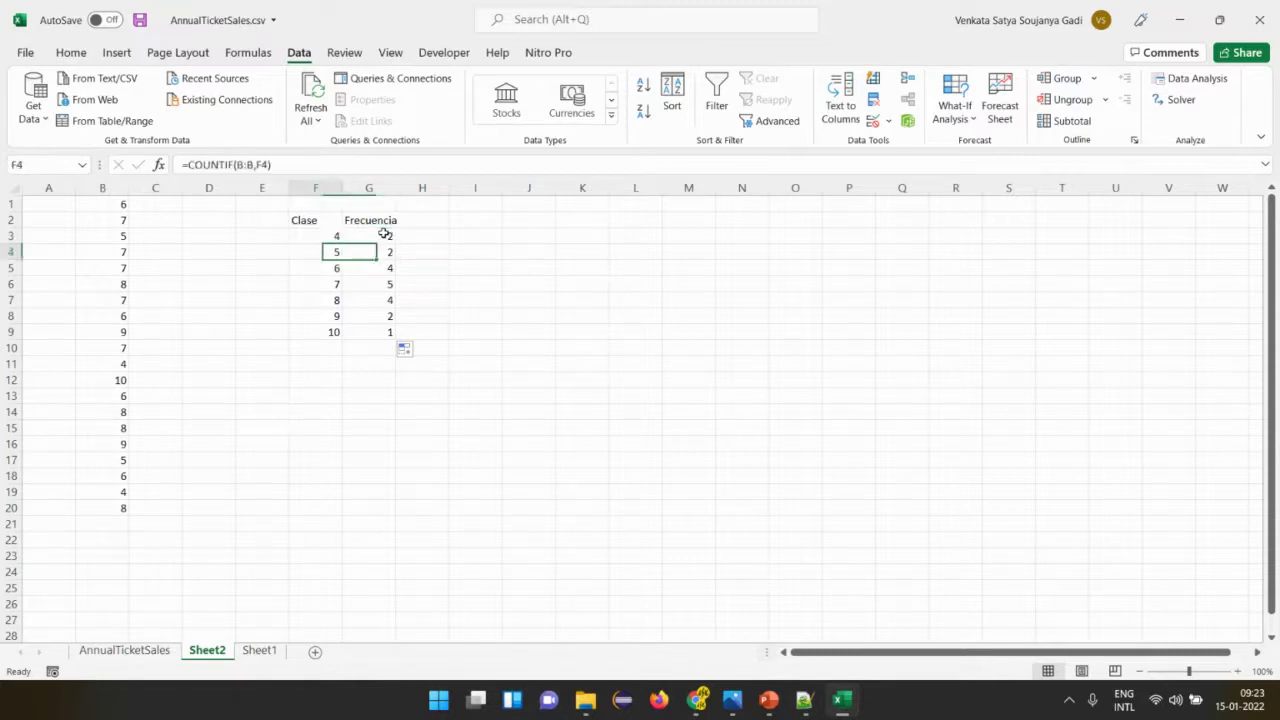
{"action": "key", "text": "Right"}
{"action": "key", "text": "Down"}
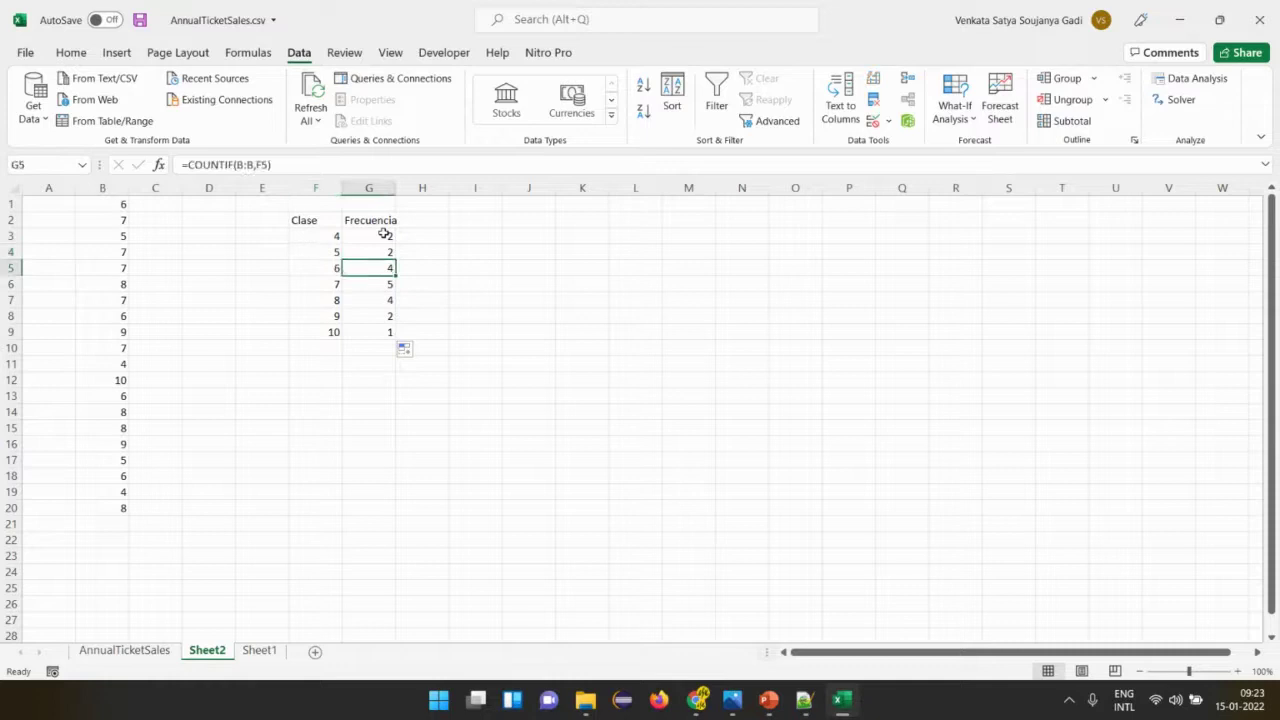
{"action": "key", "text": "Left"}
{"action": "key", "text": "Down"}
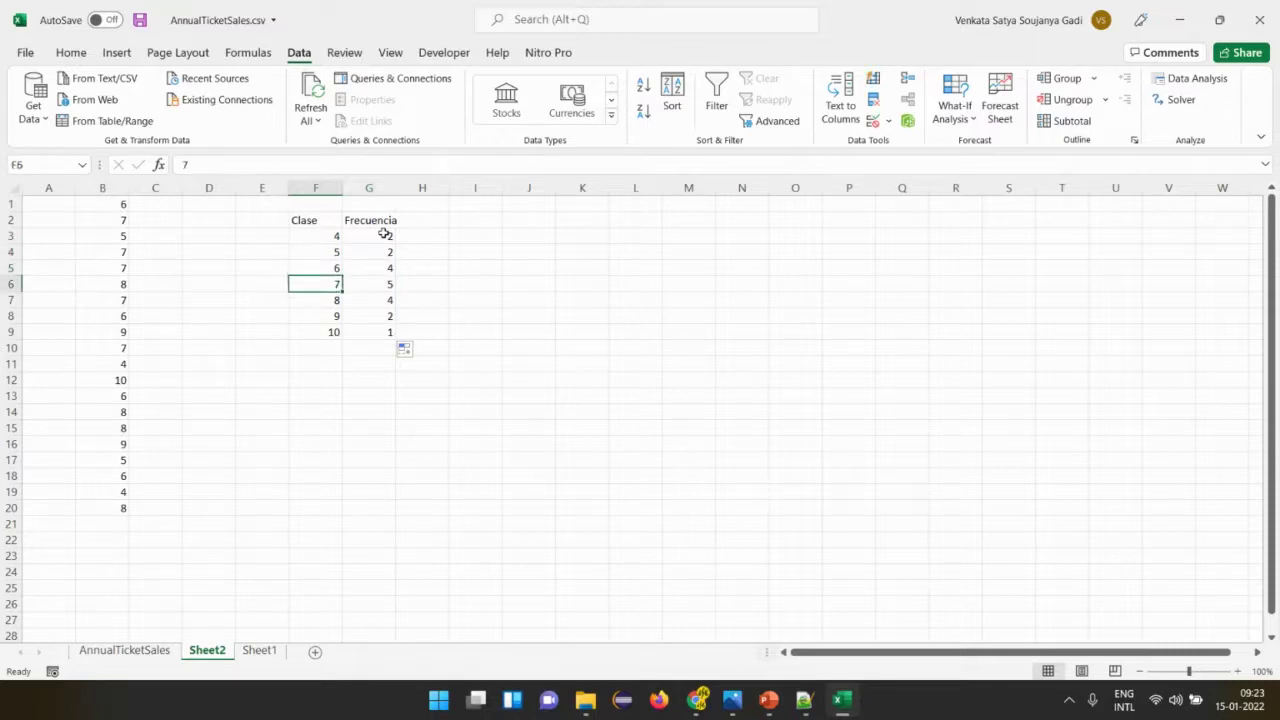
{"action": "key", "text": "Right"}
{"action": "key", "text": "Left"}
{"action": "left_click_drag", "start_coordinate": [385, 234], "coordinate": [388, 333]}
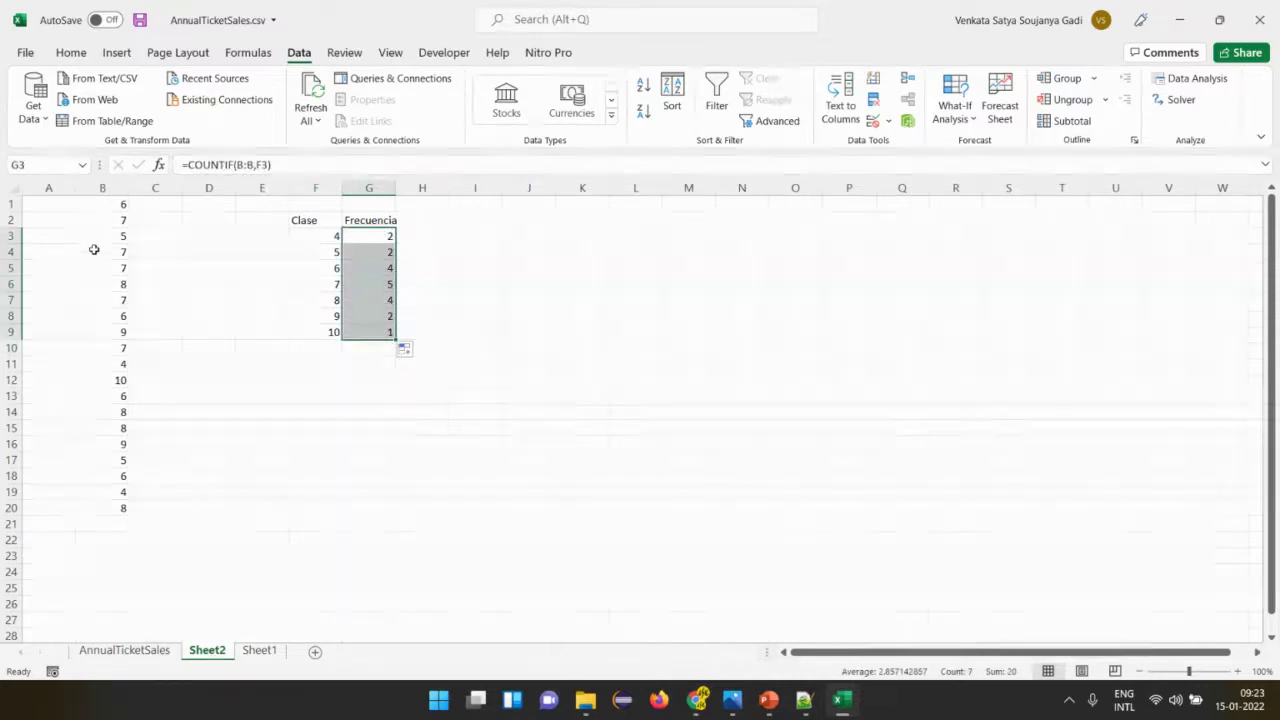
{"action": "left_click_drag", "start_coordinate": [85, 203], "coordinate": [101, 500]}
{"action": "left_click_drag", "start_coordinate": [320, 221], "coordinate": [314, 334]}
{"action": "left_click", "coordinate": [368, 428]}
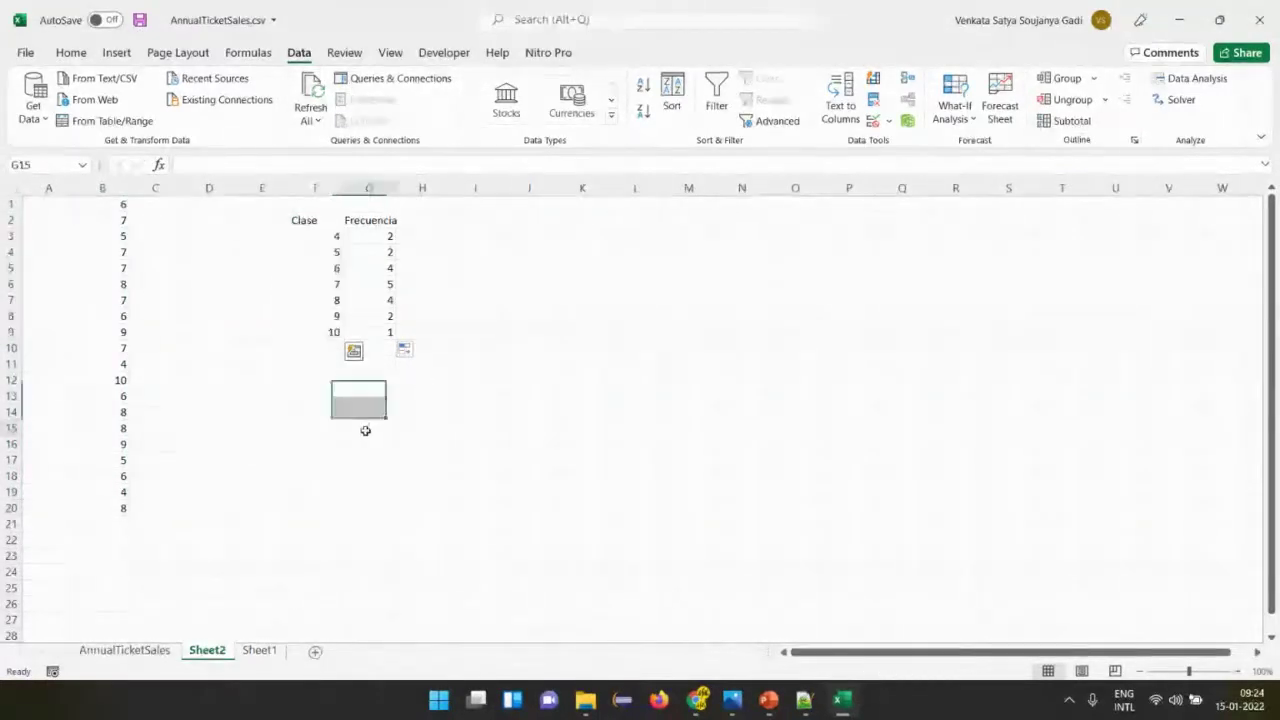
Total the frequencies in G10 with a SUM over G3:G9.
{"action": "left_click", "coordinate": [360, 351]}
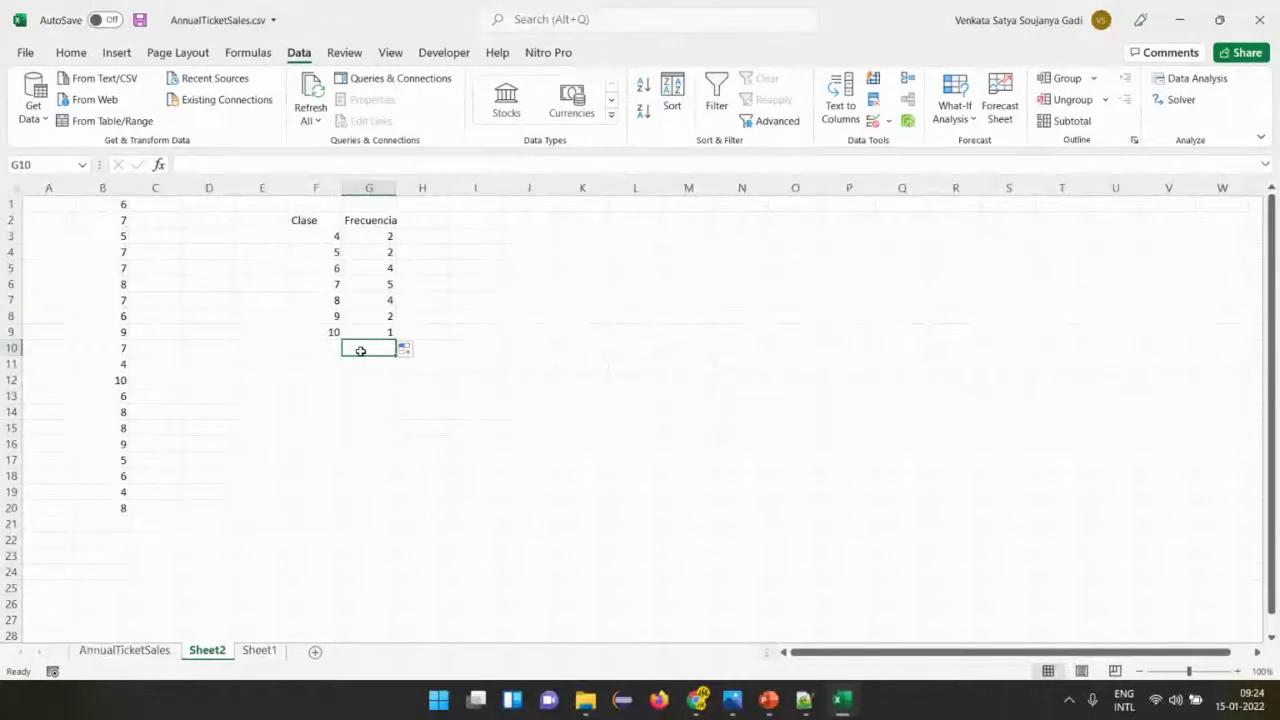
{"action": "type", "text": "=su"}
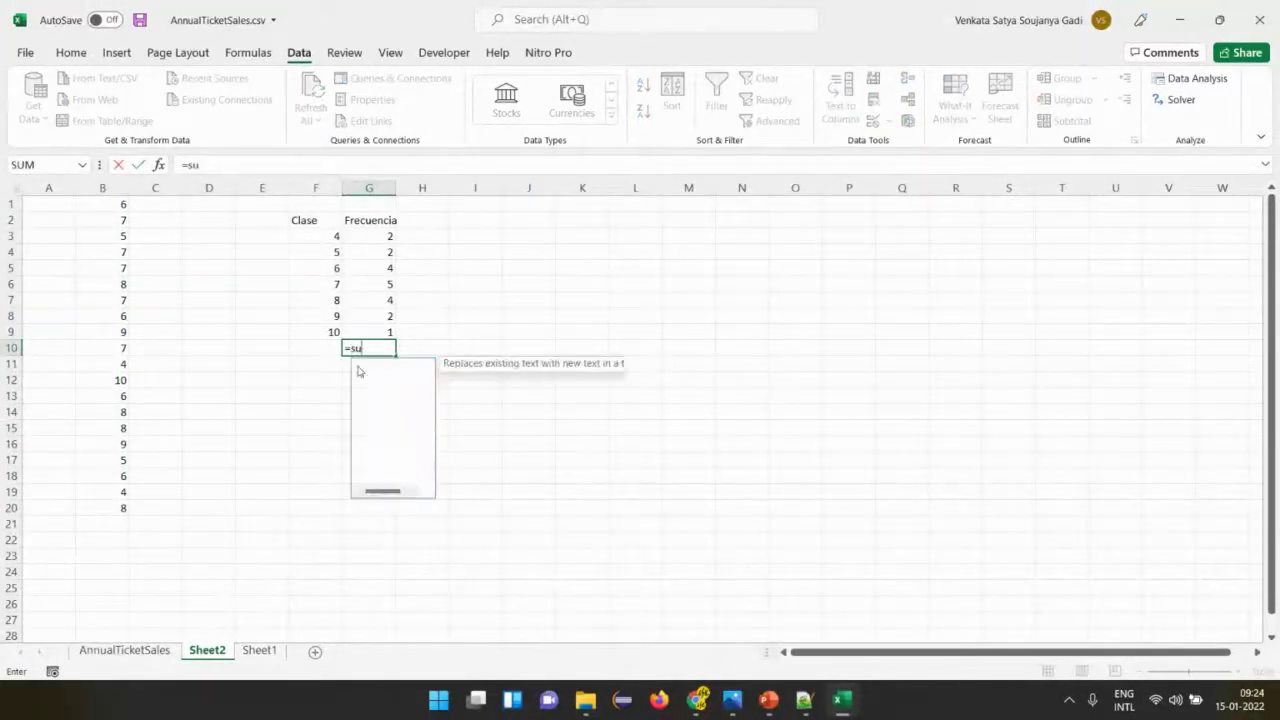
{"action": "key", "text": "Tab"}
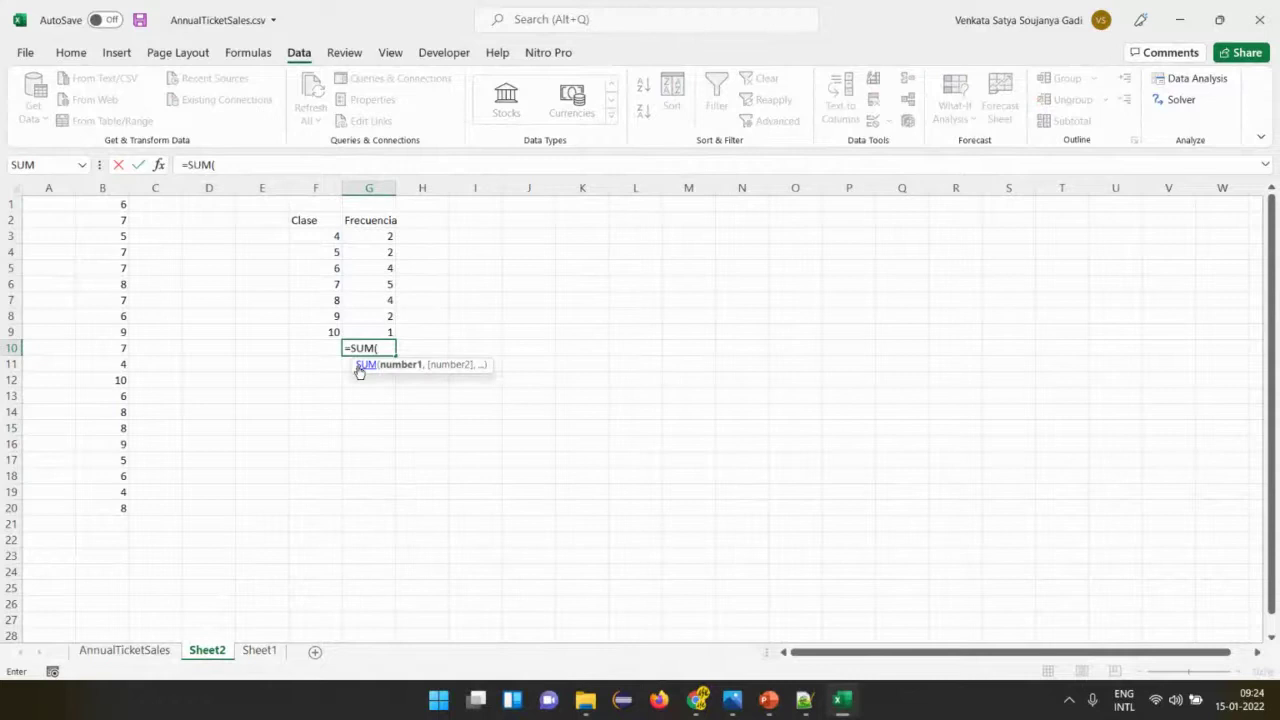
{"action": "key", "text": "Up"}
{"action": "key", "text": "shift+Up"}
{"action": "key", "text": "shift+Up"}
{"action": "key", "text": "shift+Up"}
{"action": "key", "text": "shift+Up"}
{"action": "key", "text": "shift+Up"}
{"action": "key", "text": "shift+Up"}
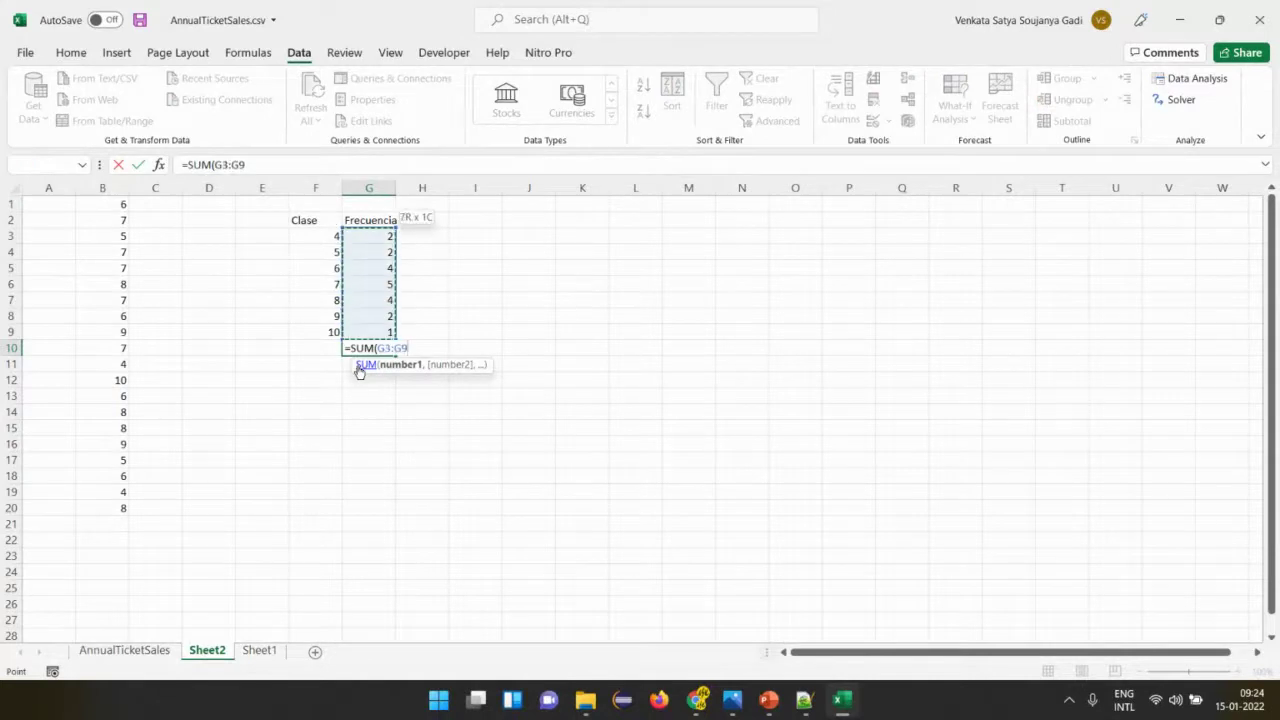
{"action": "key", "text": "Return"}
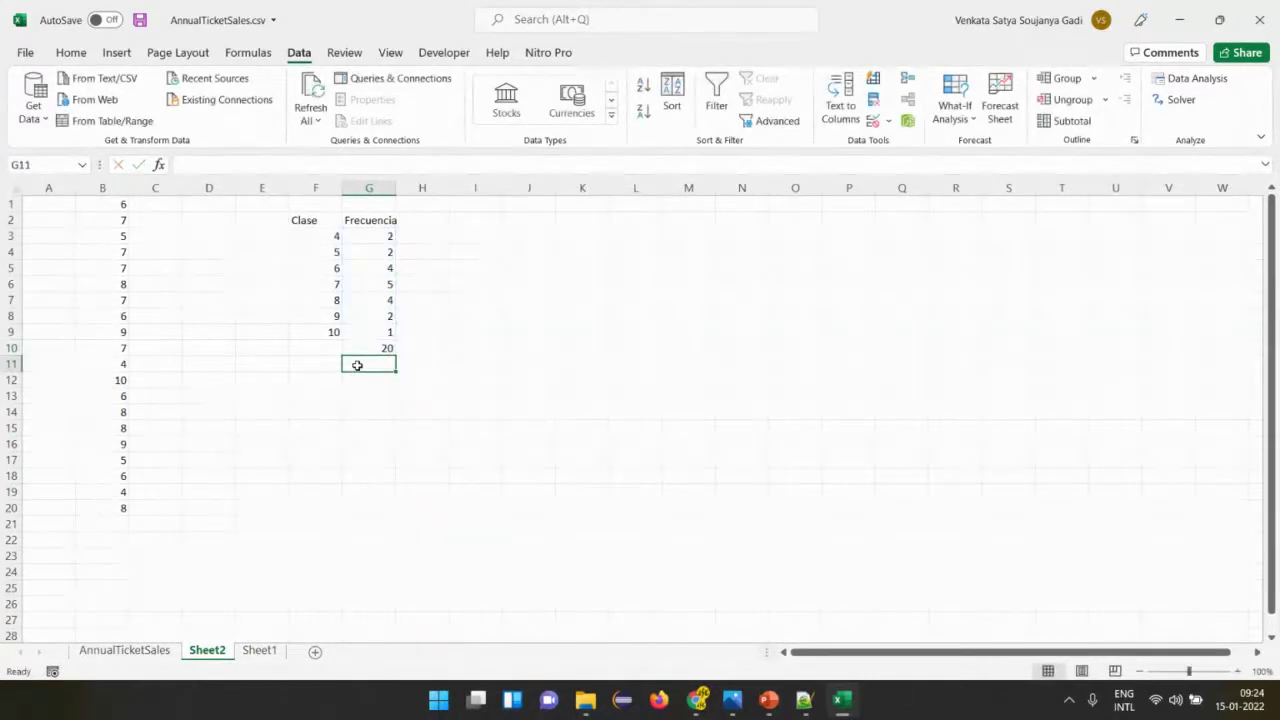
Compare the marks with the frequencies, and label the frequency total n= in F10.
{"action": "left_click_drag", "start_coordinate": [103, 205], "coordinate": [101, 505]}
{"action": "left_click", "coordinate": [387, 235]}
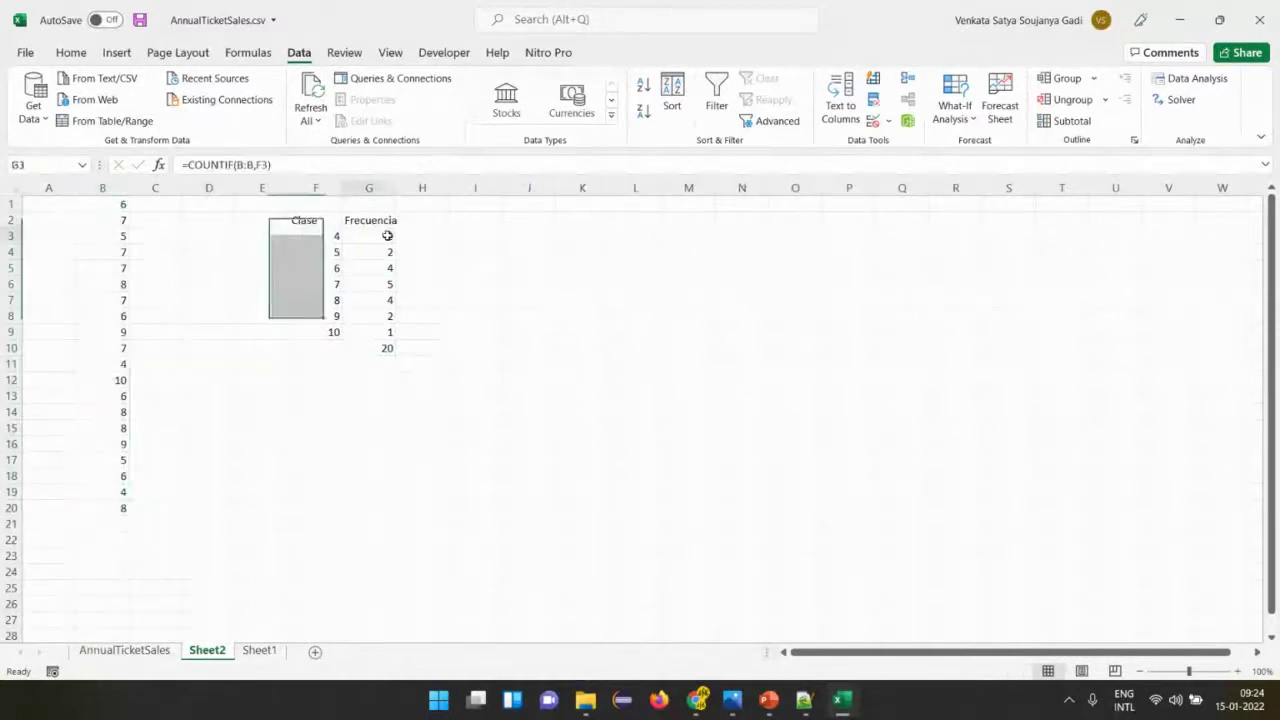
{"action": "left_click_drag", "start_coordinate": [394, 242], "coordinate": [372, 335]}
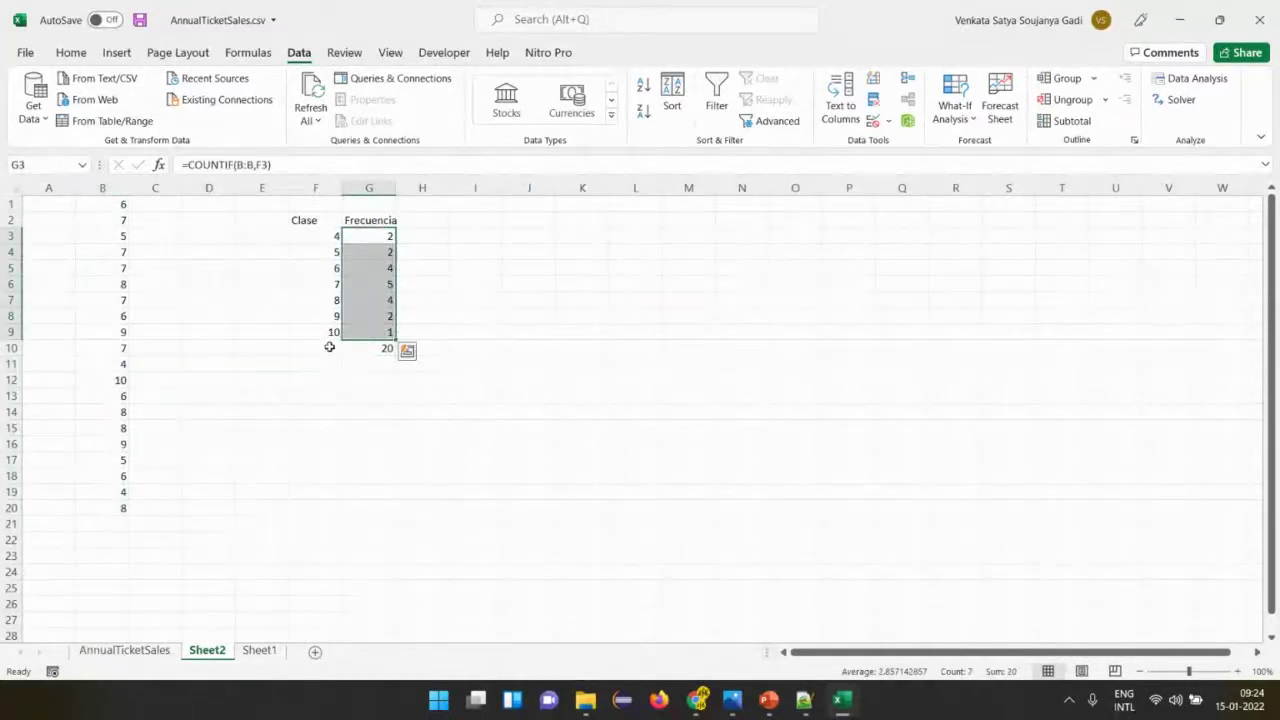
{"action": "left_click", "coordinate": [329, 347]}
{"action": "type", "text": "n=4"}
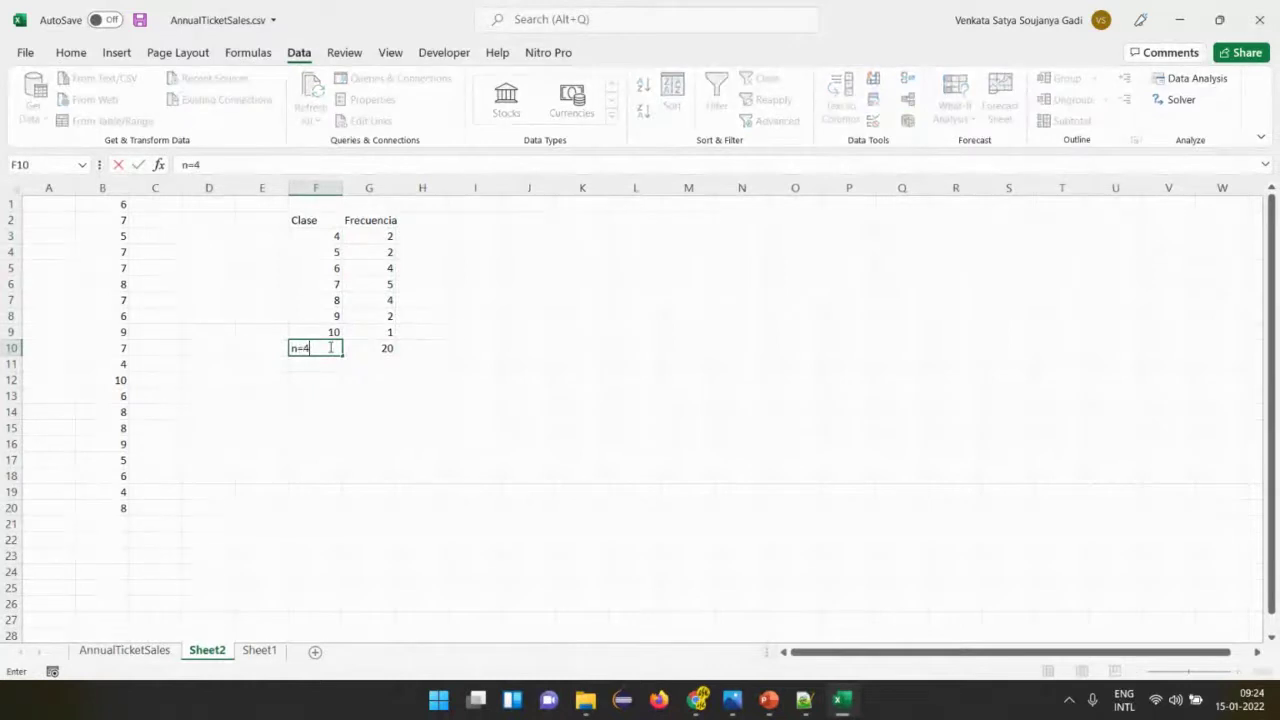
{"action": "key", "text": "BackSpace"}
{"action": "key", "text": "Return"}
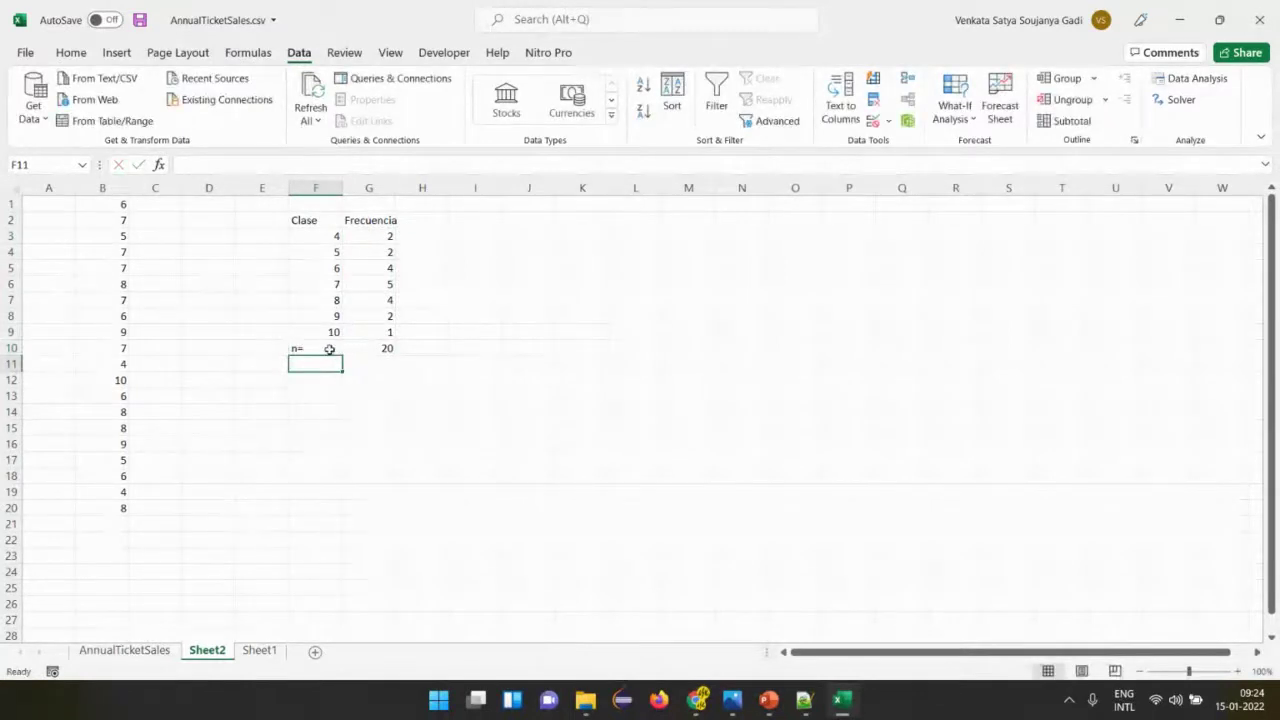
Right-align the n= label in F10.
{"action": "left_click", "coordinate": [329, 347]}
{"action": "left_click", "coordinate": [72, 52]}
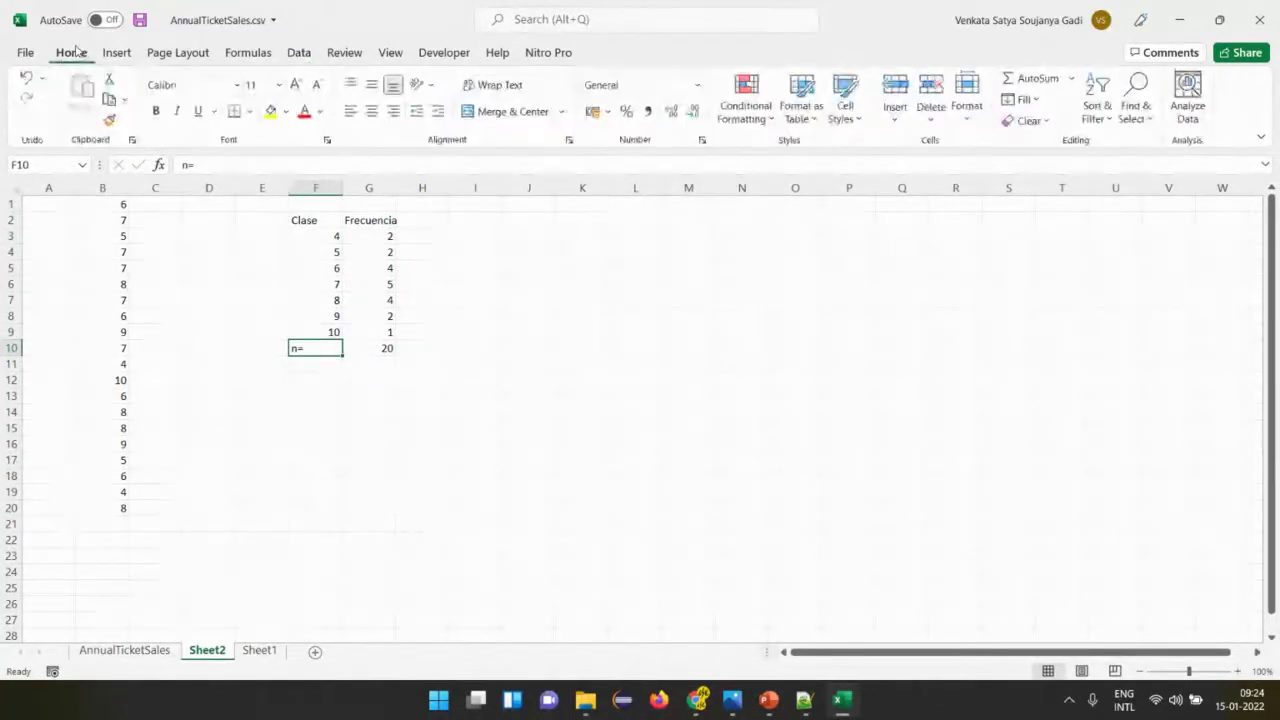
{"action": "left_click", "coordinate": [392, 111]}
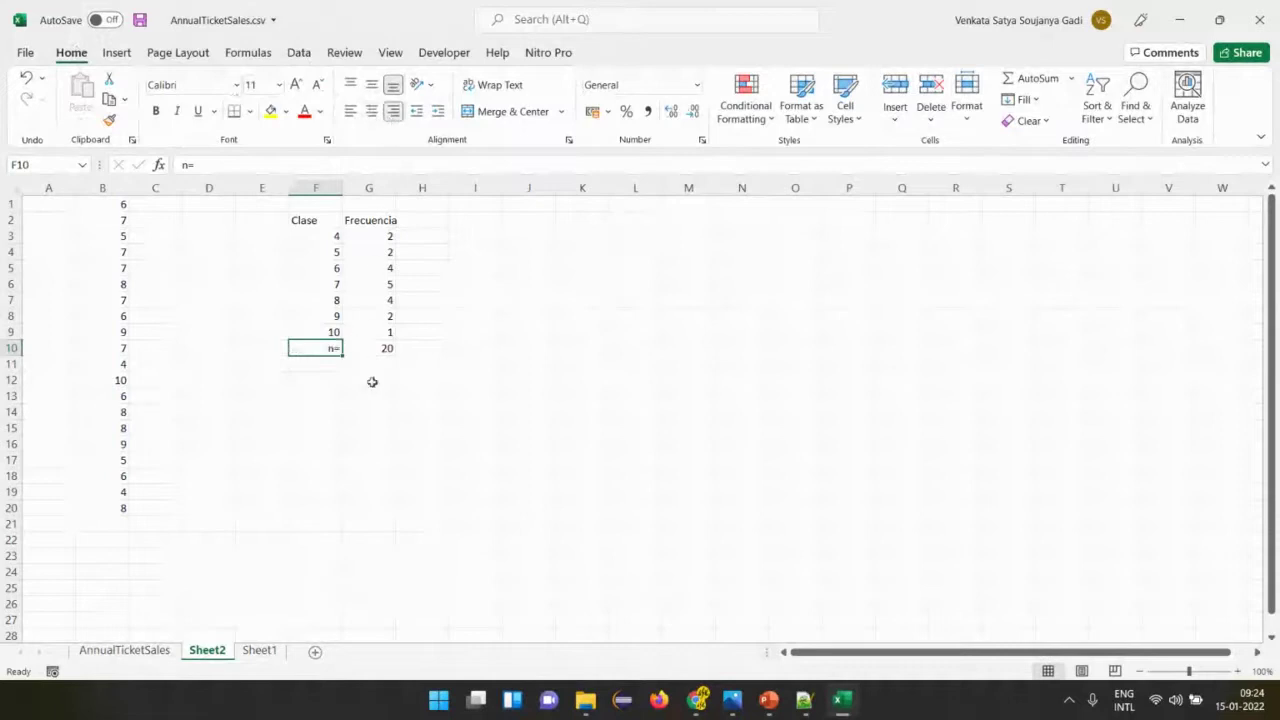
Compare the frequencies in G3:G9 and their total in G10 with the list of marks in B1:B20.
{"action": "left_click_drag", "start_coordinate": [375, 236], "coordinate": [373, 335]}
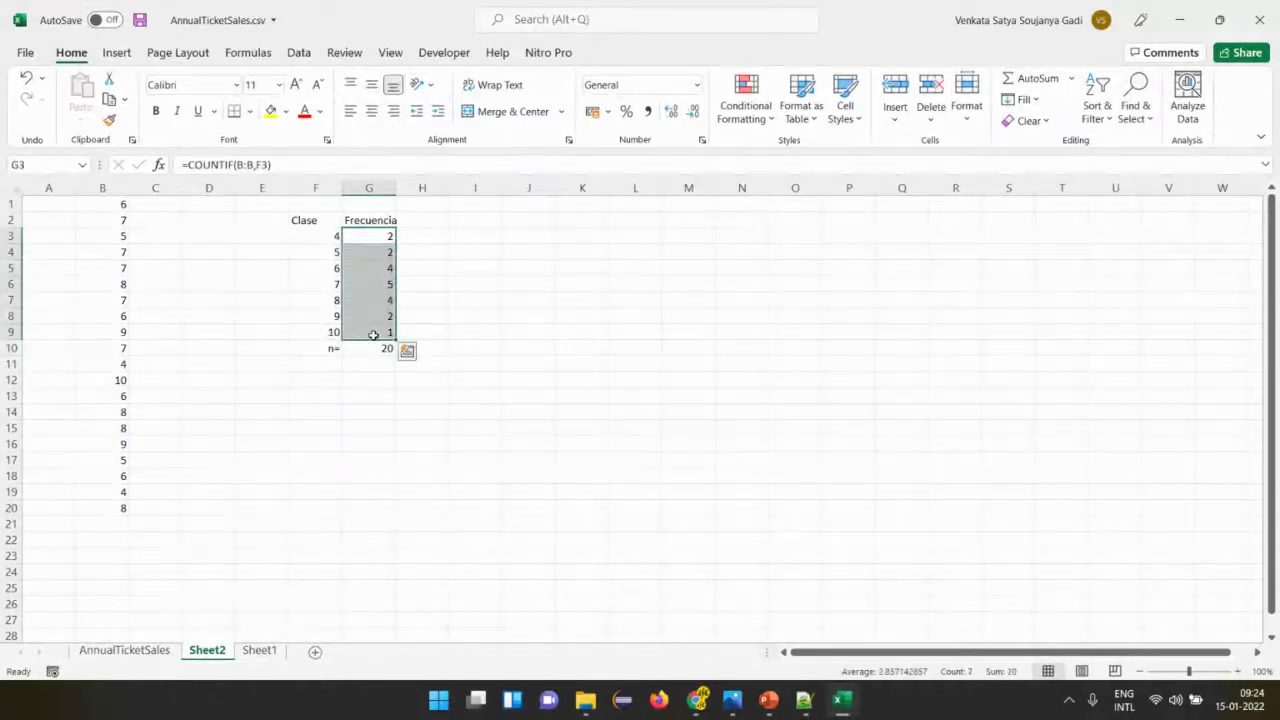
{"action": "left_click_drag", "start_coordinate": [86, 206], "coordinate": [97, 507]}
{"action": "left_click", "coordinate": [372, 238]}
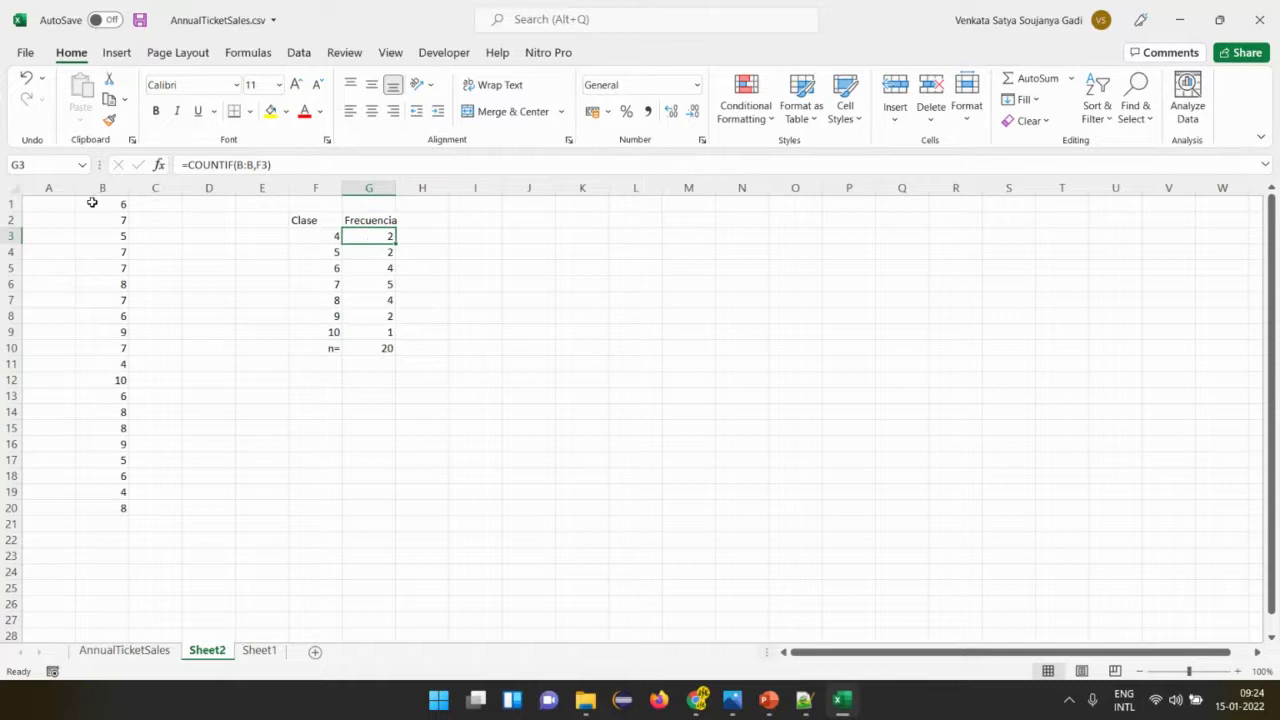
{"action": "left_click_drag", "start_coordinate": [91, 204], "coordinate": [106, 523]}
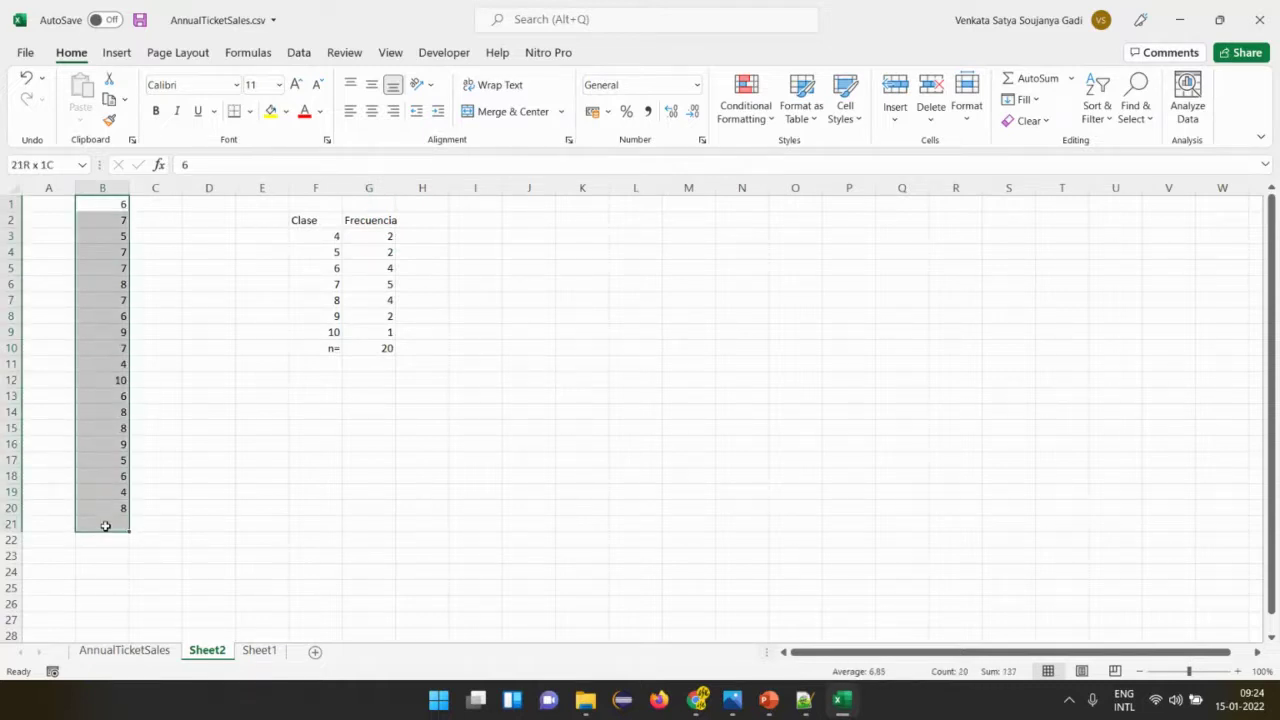
{"action": "left_click", "coordinate": [305, 219]}
{"action": "left_click_drag", "start_coordinate": [305, 219], "coordinate": [381, 349]}
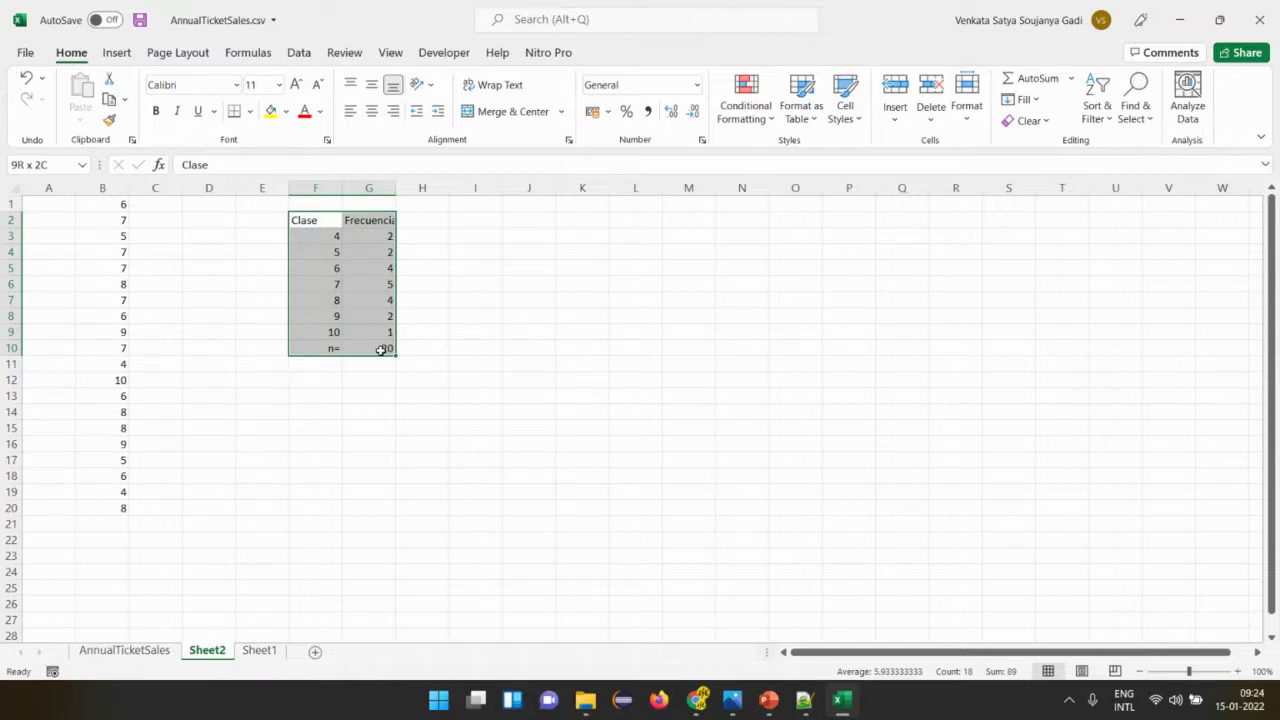
{"action": "left_click", "coordinate": [381, 349]}
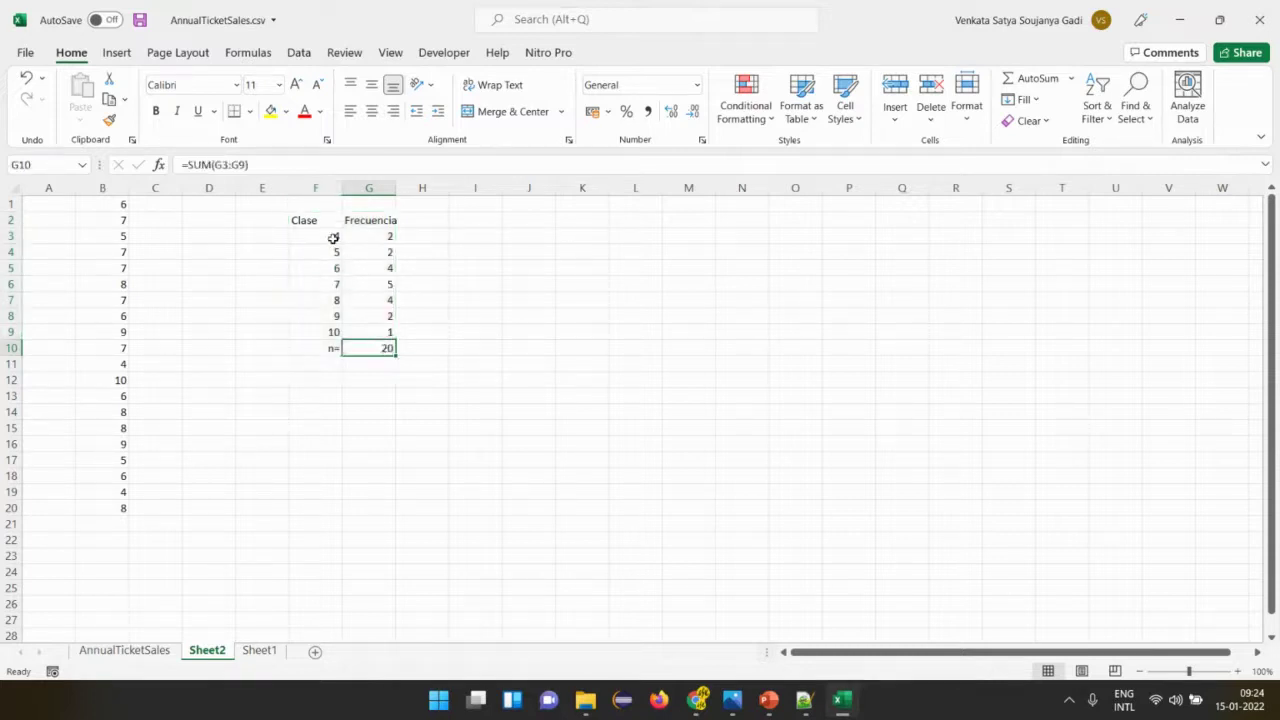
Review the frequency table in F2:G10, and examine the frequencies in G3 and G6 and the class value in F6.
{"action": "left_click_drag", "start_coordinate": [333, 238], "coordinate": [362, 346]}
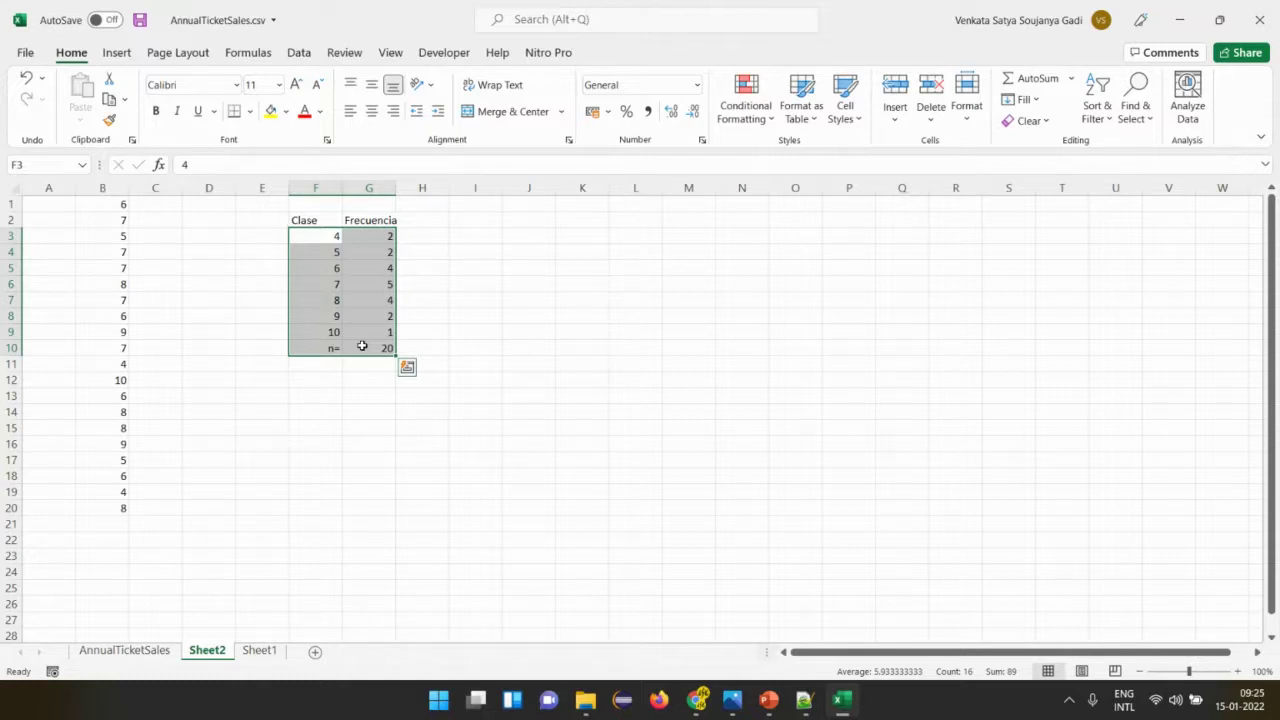
{"action": "left_click_drag", "start_coordinate": [314, 216], "coordinate": [376, 335]}
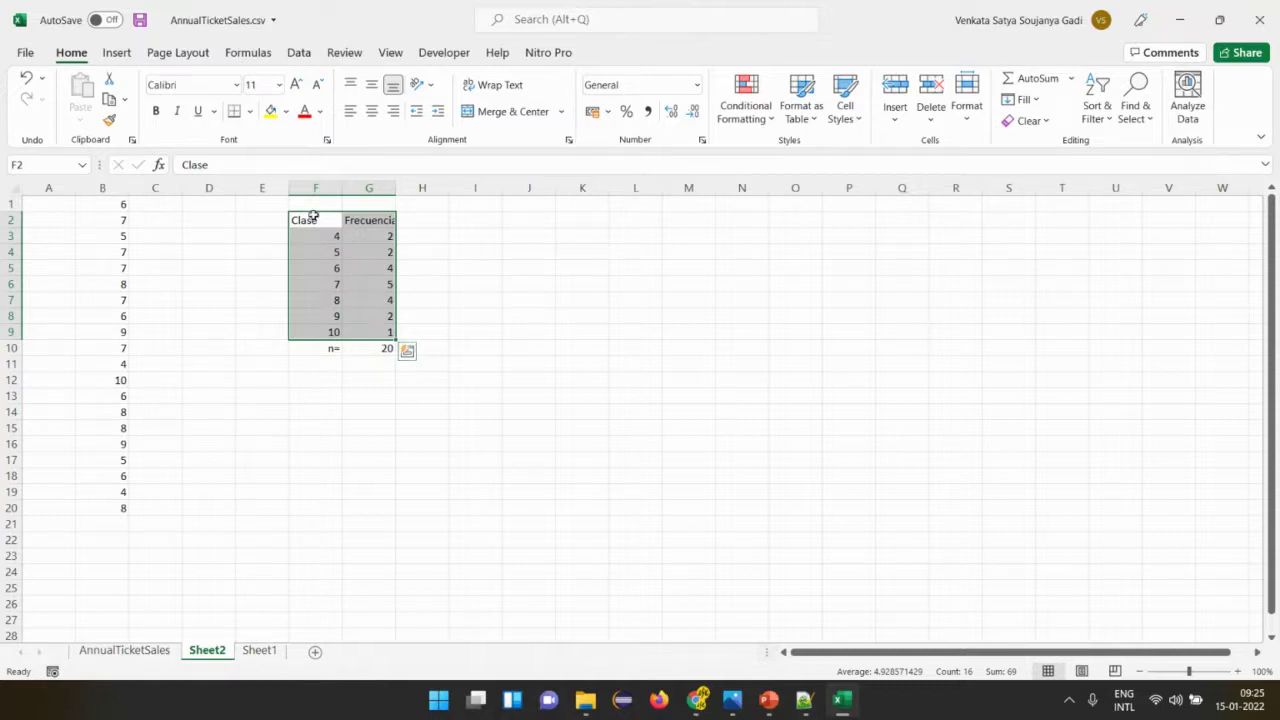
{"action": "left_click_drag", "start_coordinate": [311, 216], "coordinate": [373, 337]}
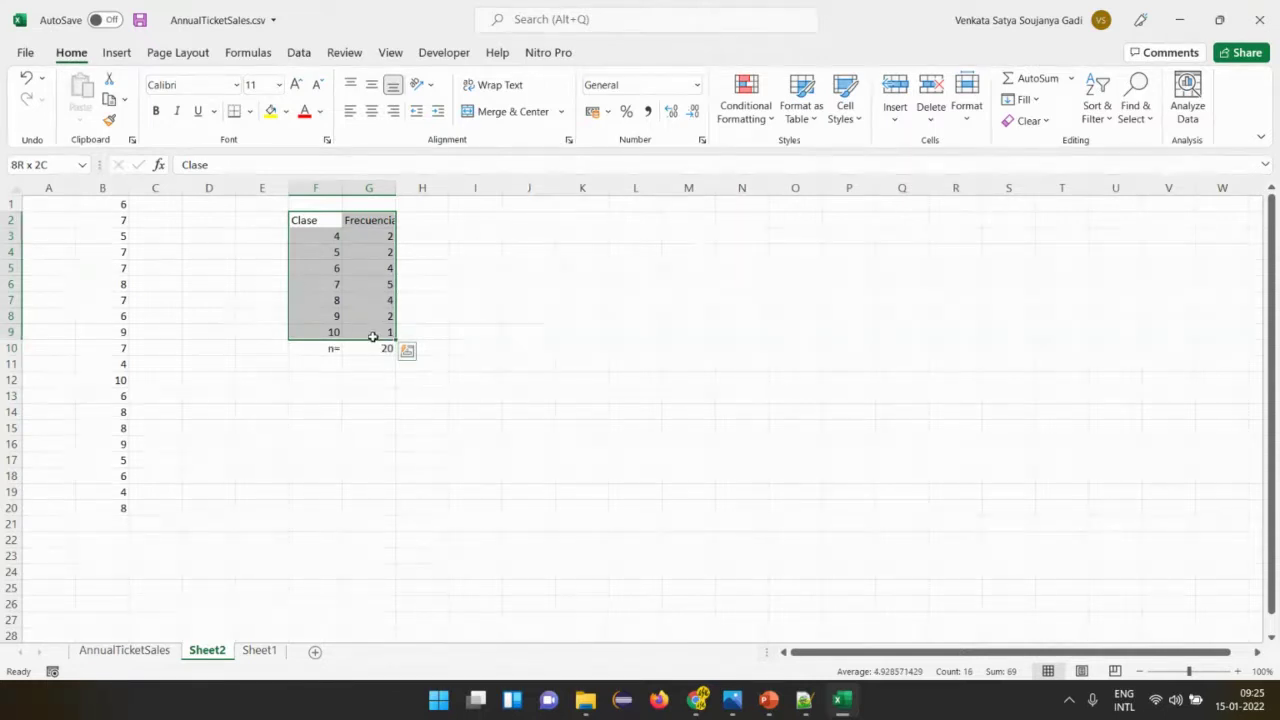
{"action": "left_click_drag", "start_coordinate": [373, 337], "coordinate": [372, 337]}
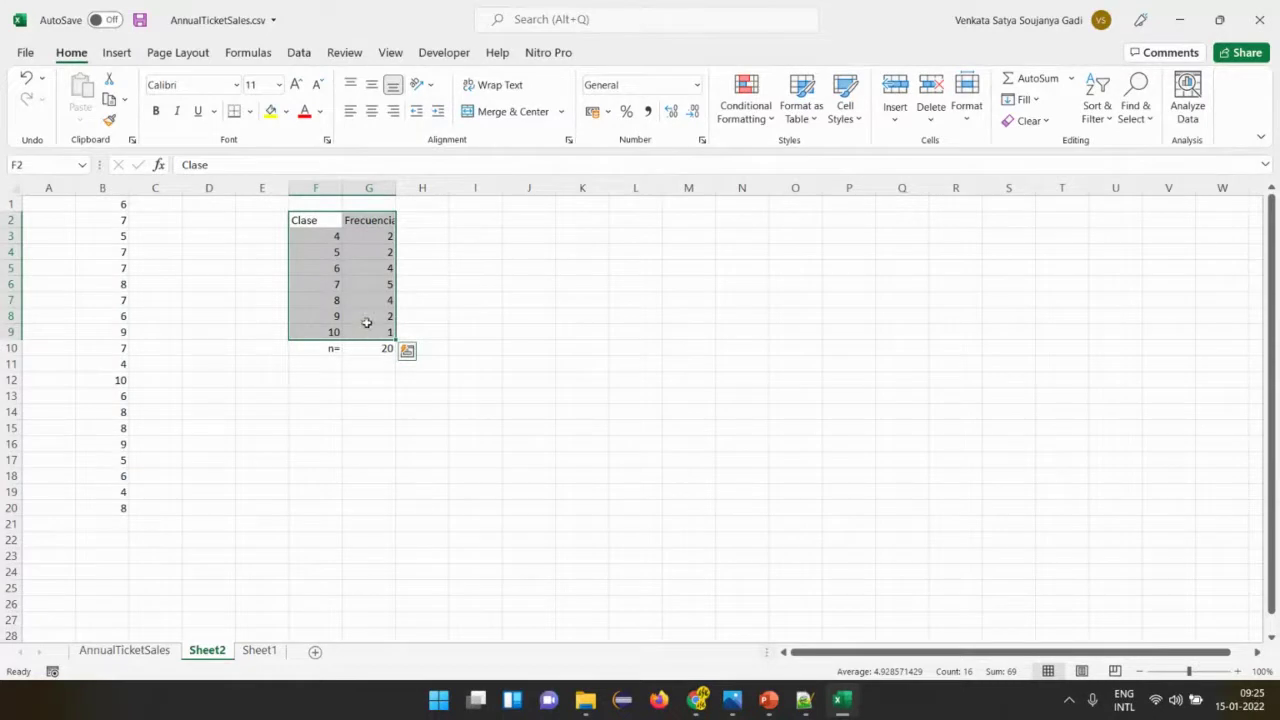
{"action": "left_click", "coordinate": [360, 234]}
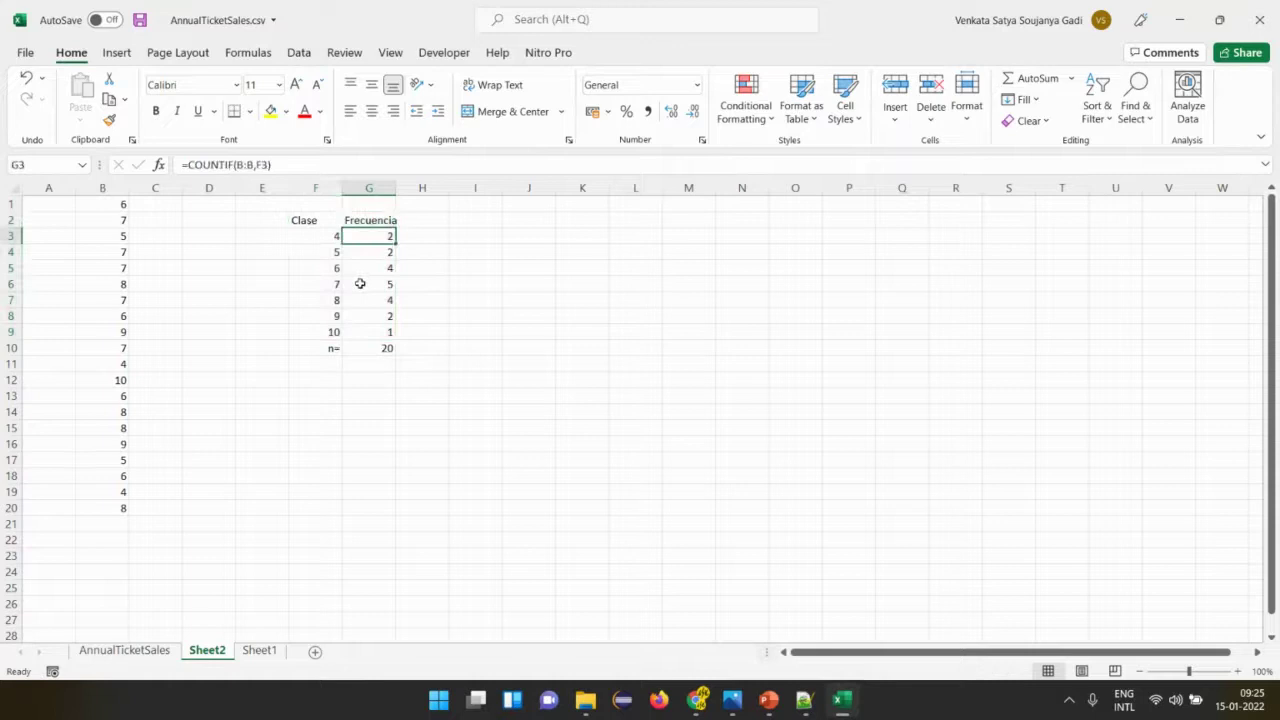
{"action": "left_click", "coordinate": [360, 284]}
{"action": "left_click", "coordinate": [323, 282]}
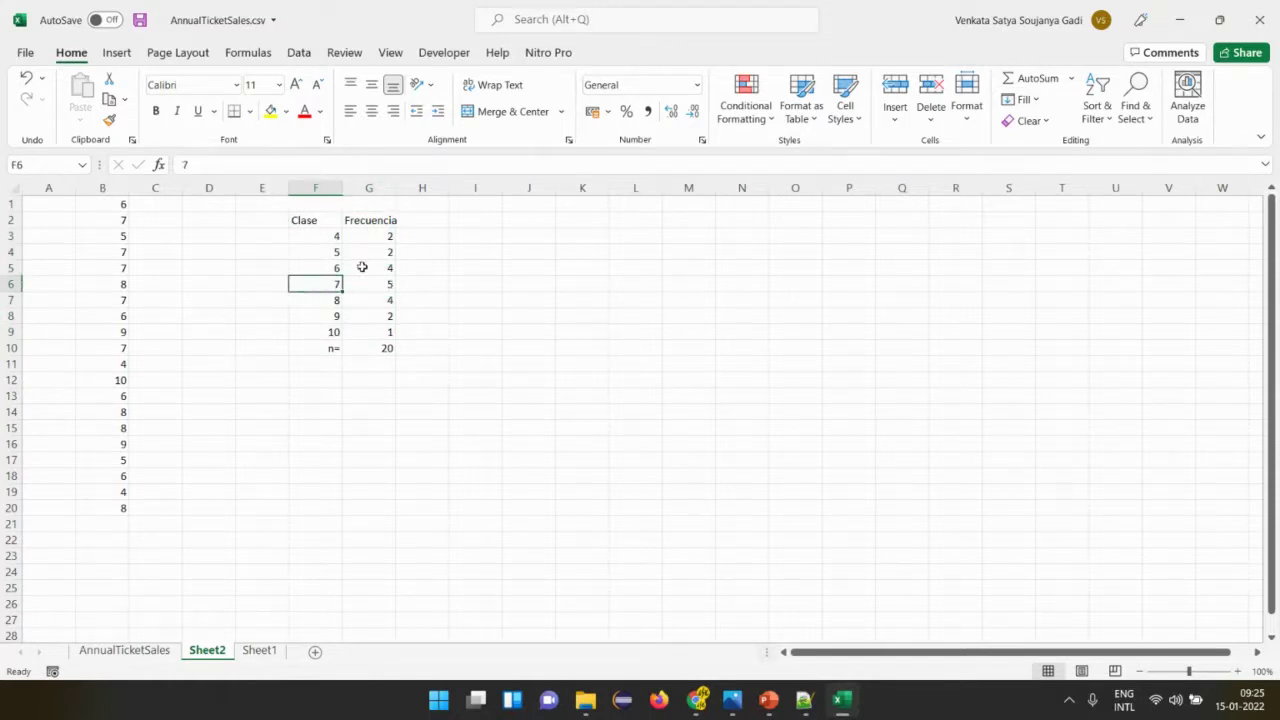
Compare the class 7 frequency row with the definition of mode in the PowerPoint slide show and return to Excel.
{"action": "left_click_drag", "start_coordinate": [336, 281], "coordinate": [372, 279]}
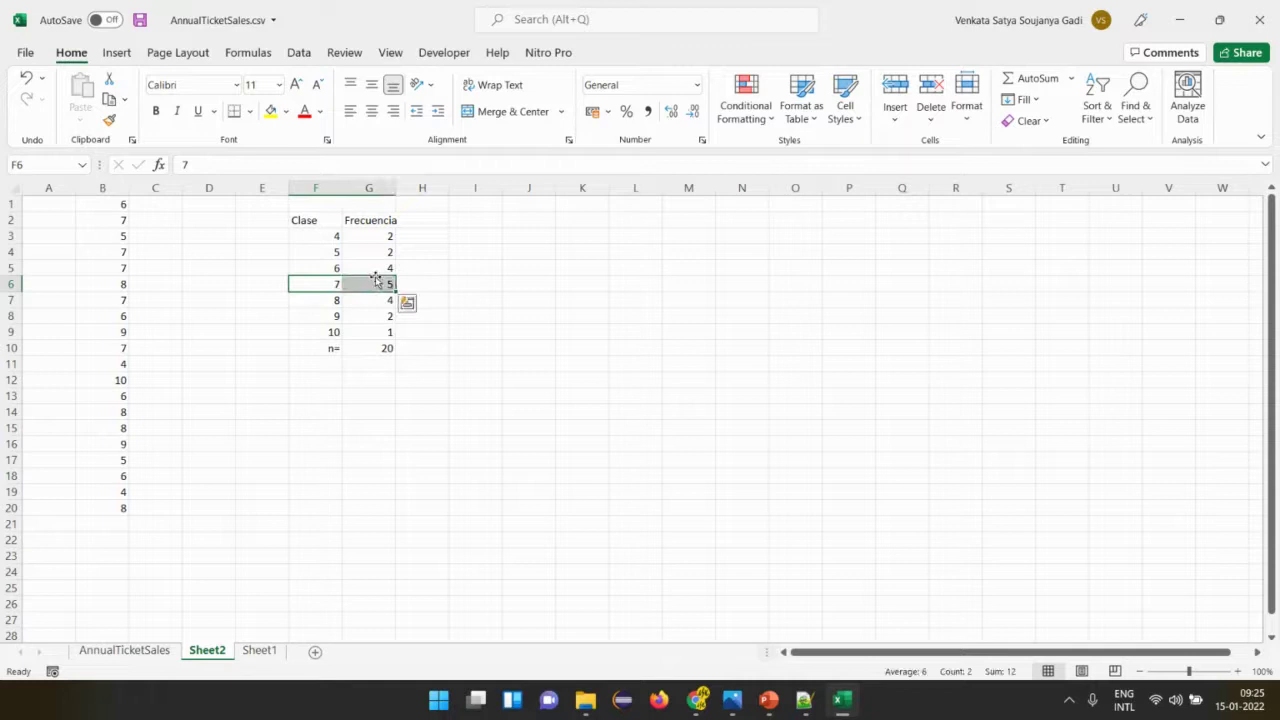
{"action": "key", "text": "alt"}
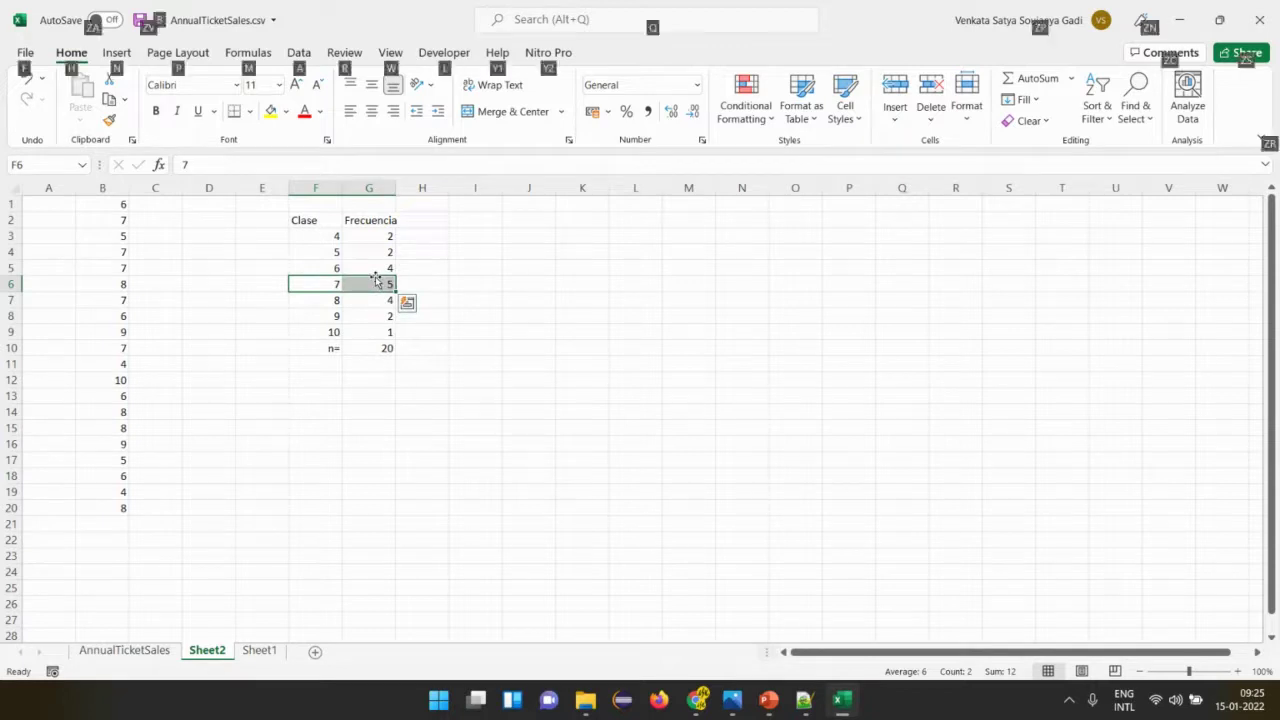
{"action": "key", "text": "alt+Tab"}
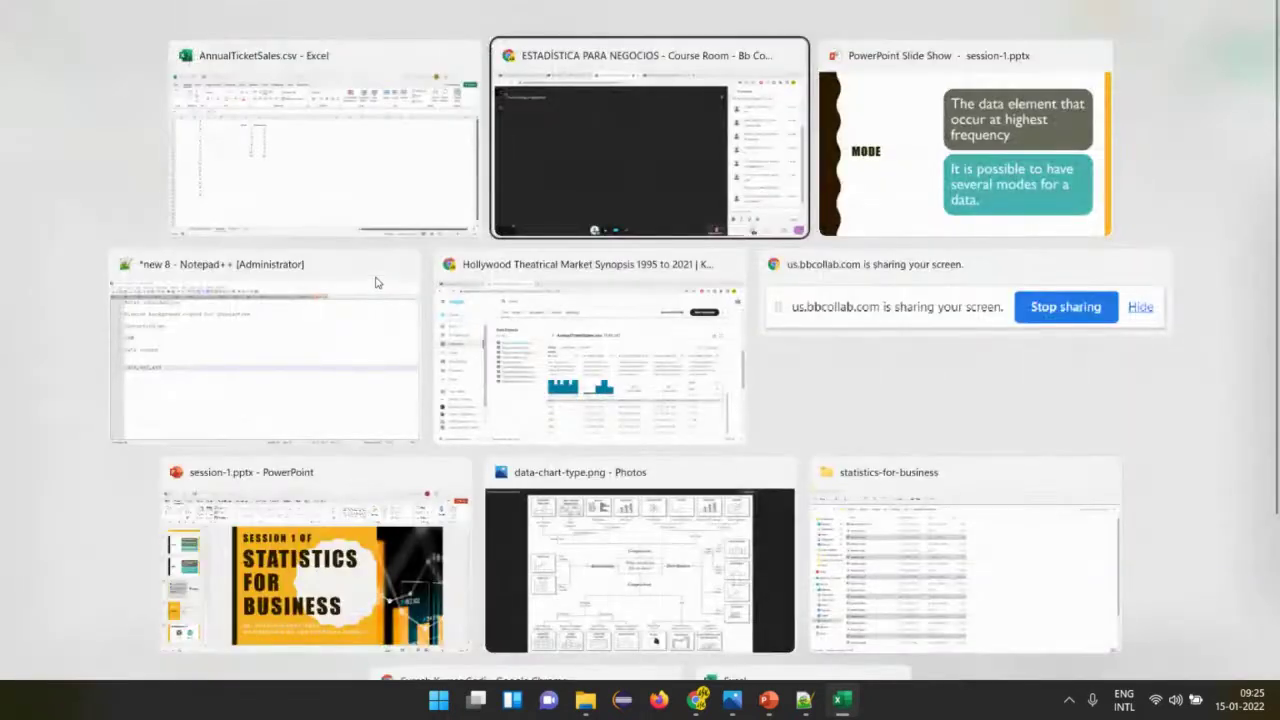
{"action": "key", "text": "alt+Tab"}
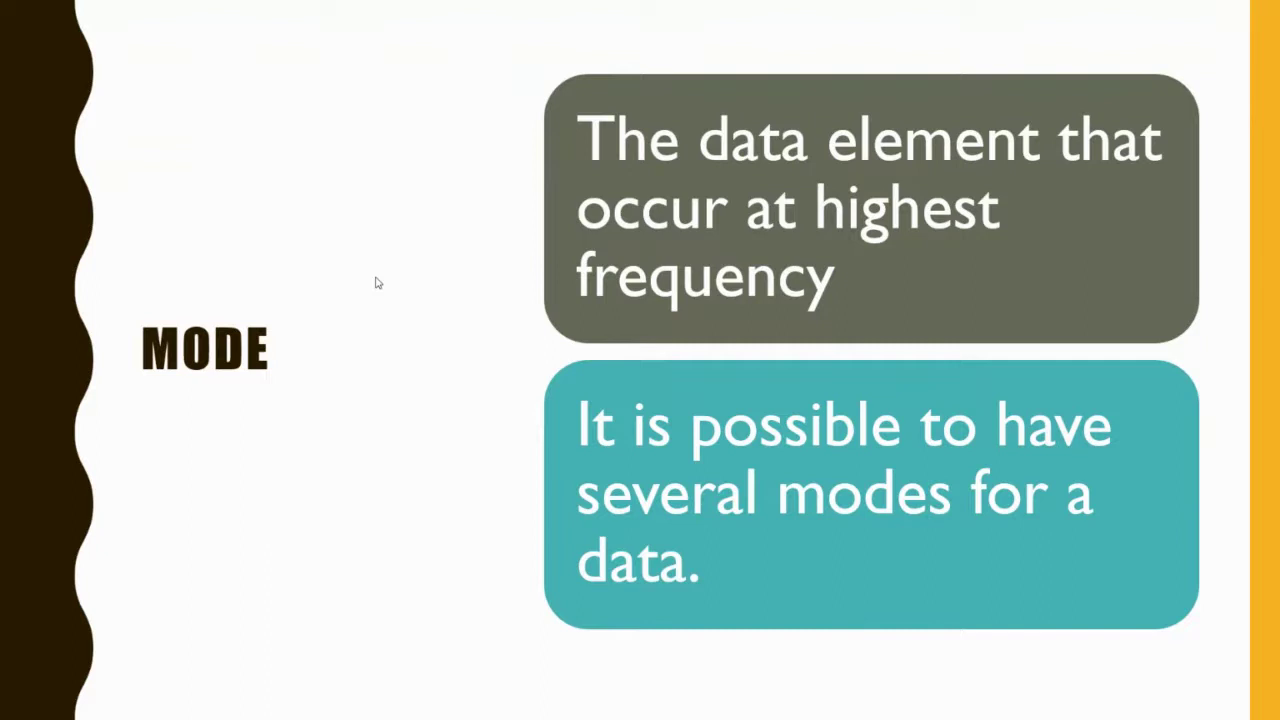
{"action": "key", "text": "alt+Tab"}
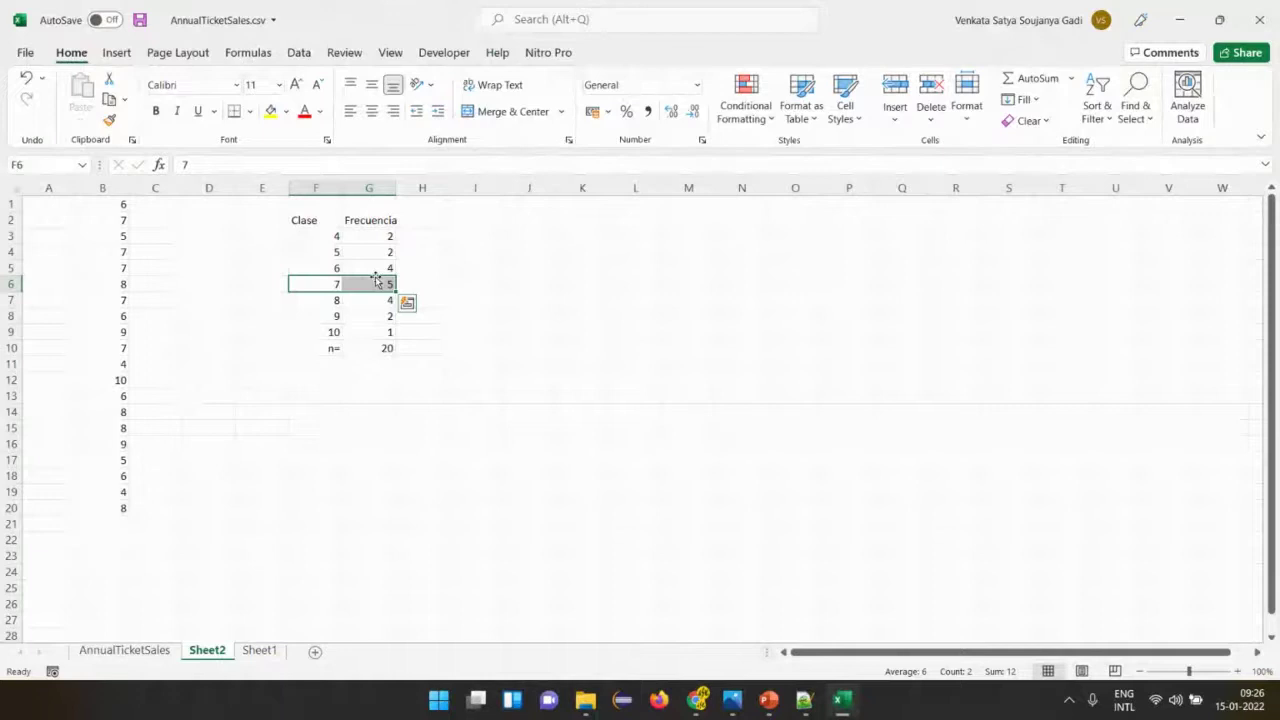
{"action": "key", "text": "Up"}
{"action": "key", "text": "Up"}
{"action": "key", "text": "Up"}
{"action": "key", "text": "Up"}
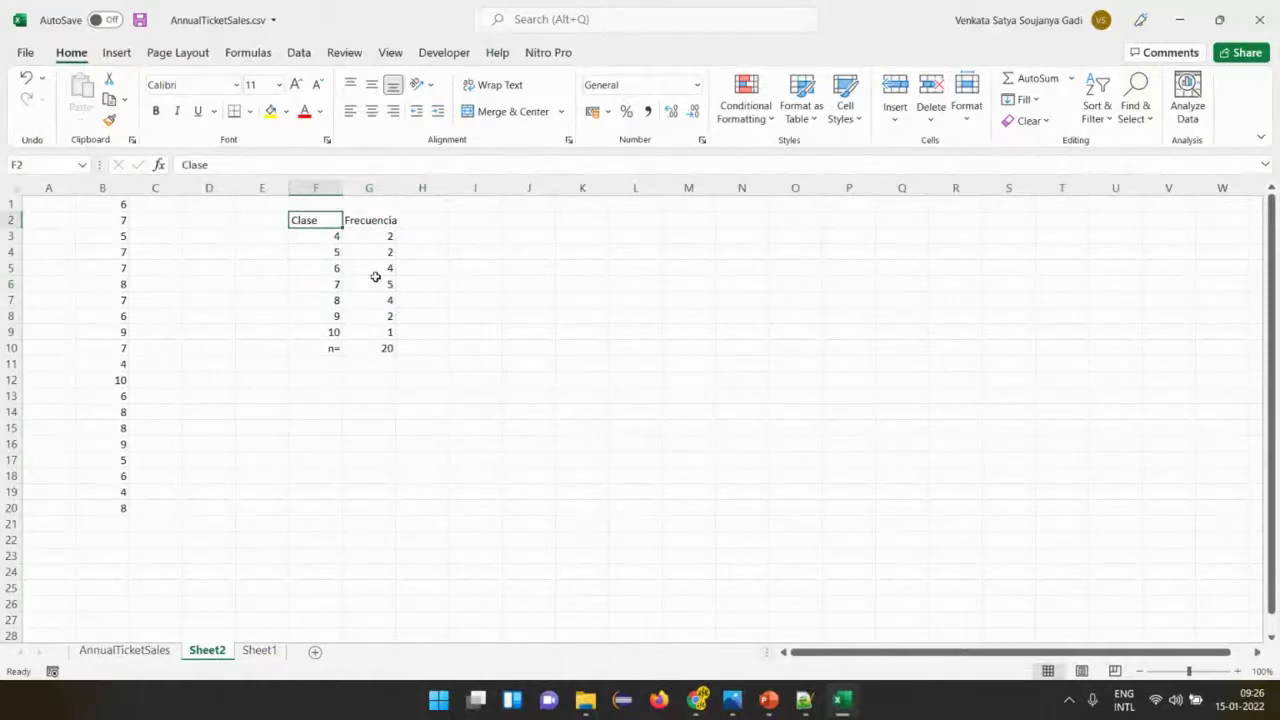
{"action": "key", "text": "Down"}
{"action": "key", "text": "ctrl+Down"}
{"action": "key", "text": "Right"}
{"action": "key", "text": "Down"}
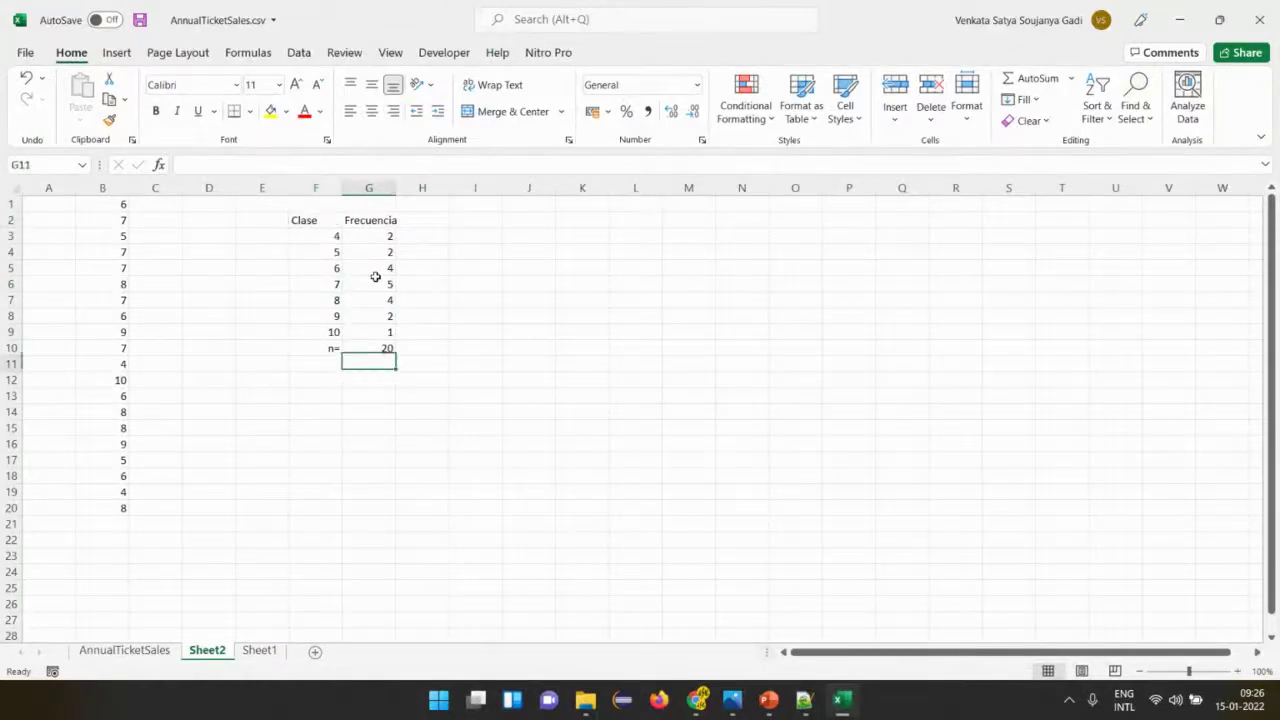
{"action": "key", "text": "Down"}
{"action": "key", "text": "Left"}
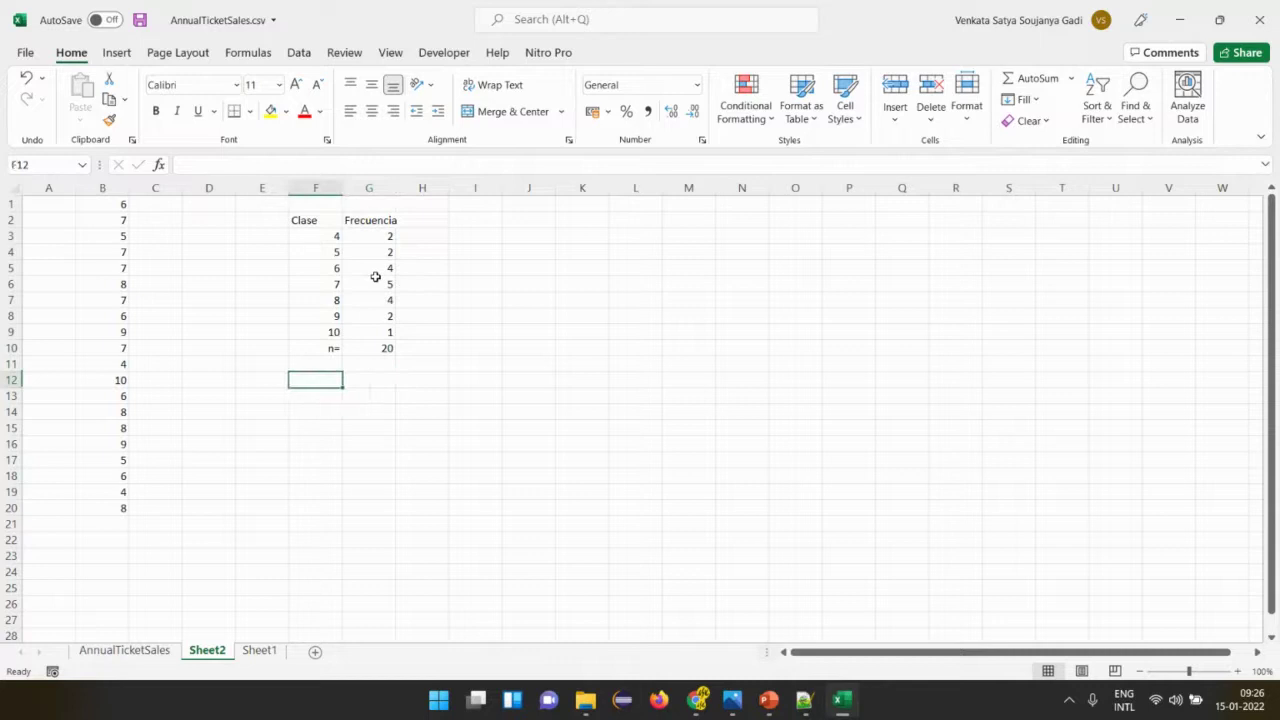
{"action": "key", "text": "alt+Tab"}
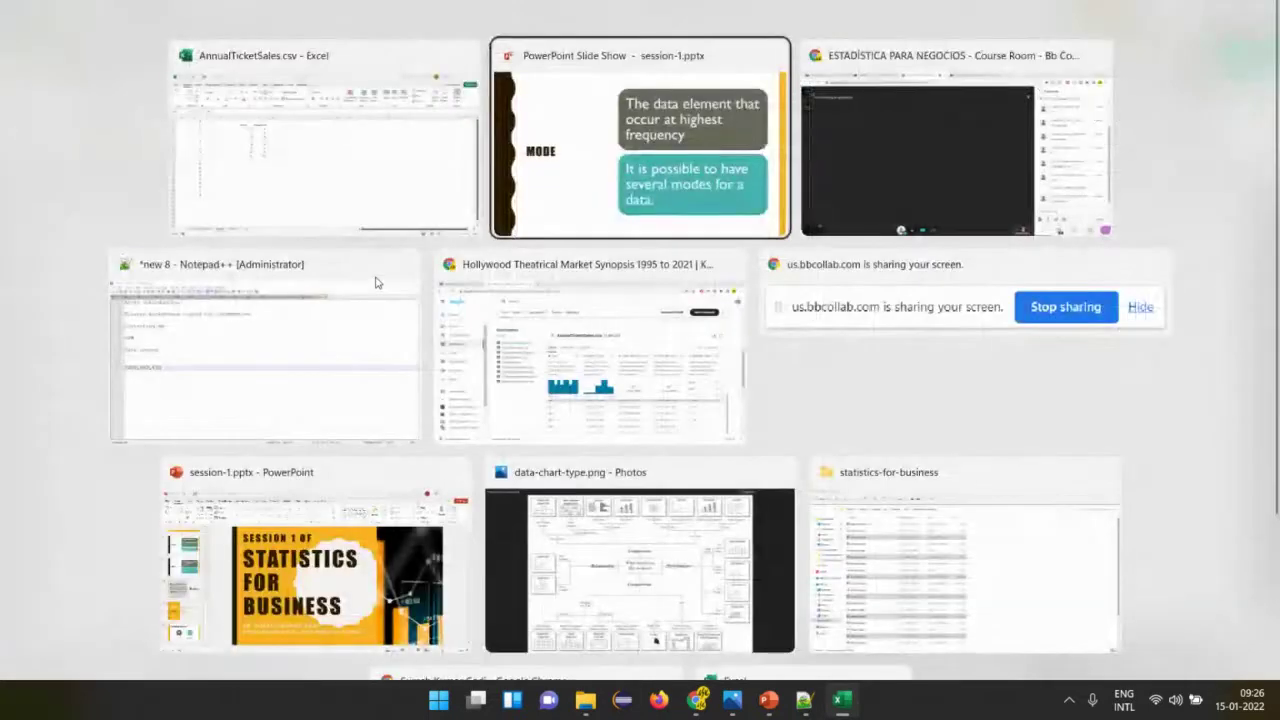
{"action": "key", "text": "alt+shift+Tab"}
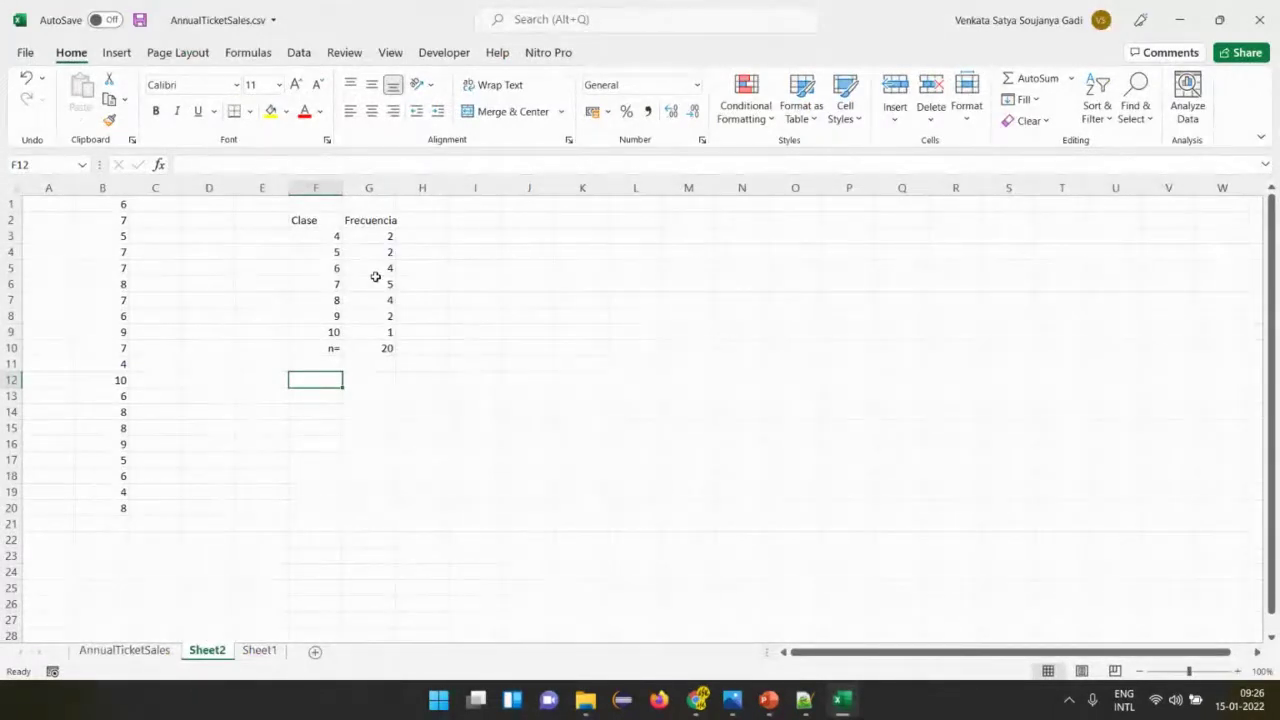
{"action": "key", "text": "alt+Tab"}
{"action": "key", "text": "Tab"}
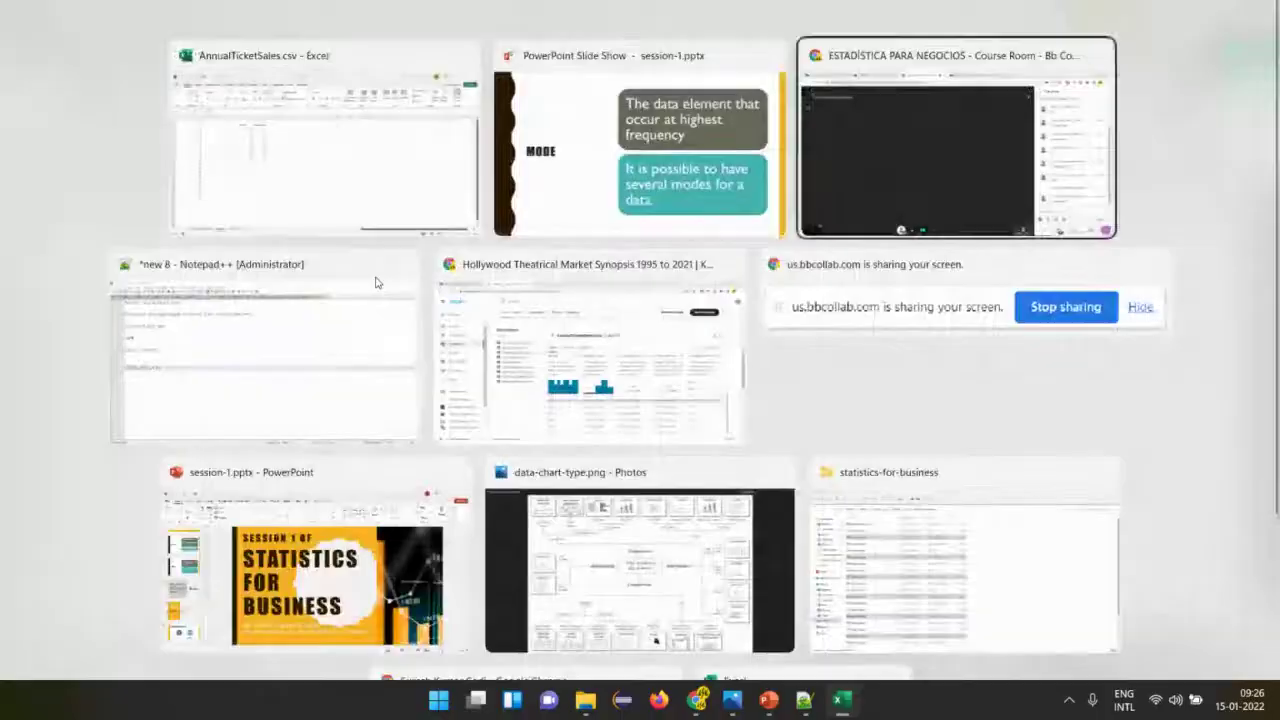
{"action": "key", "text": "alt+Tab"}
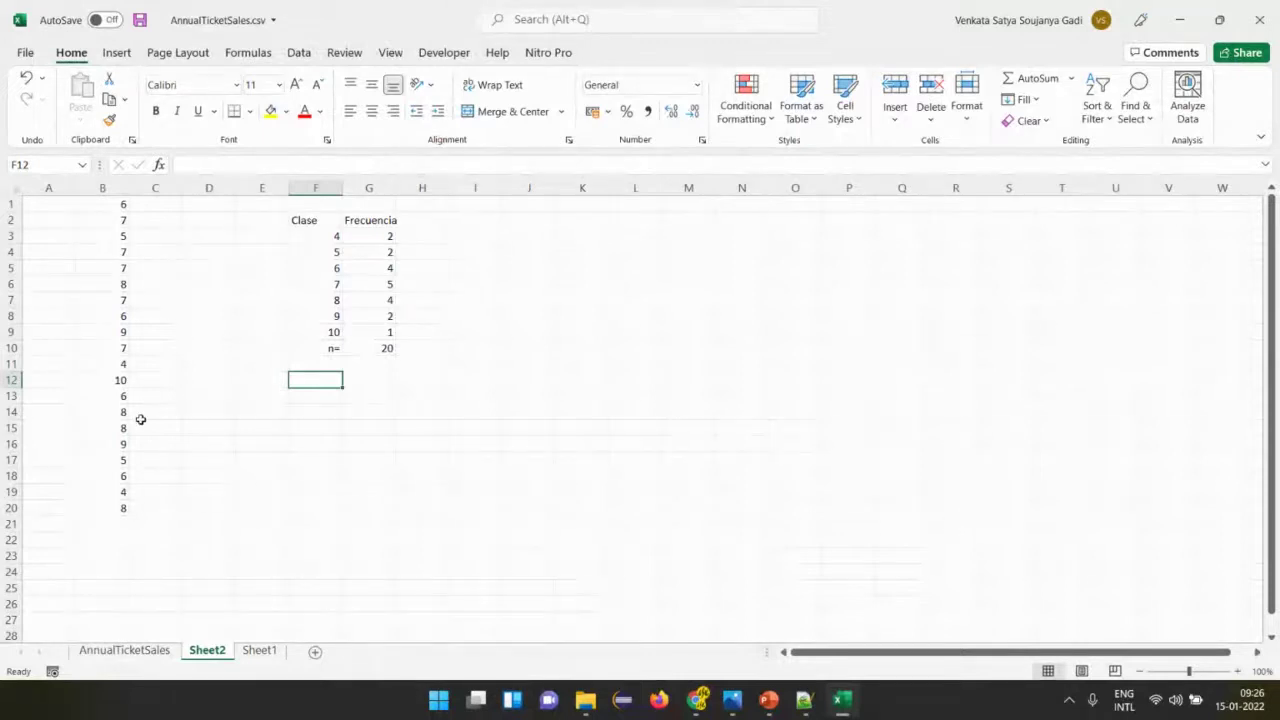
Change the data value in B9 to 6 and check the frequencies of classes 6 and 7.
{"action": "left_click", "coordinate": [106, 331]}
{"action": "type", "text": "6"}
{"action": "key", "text": "Return"}
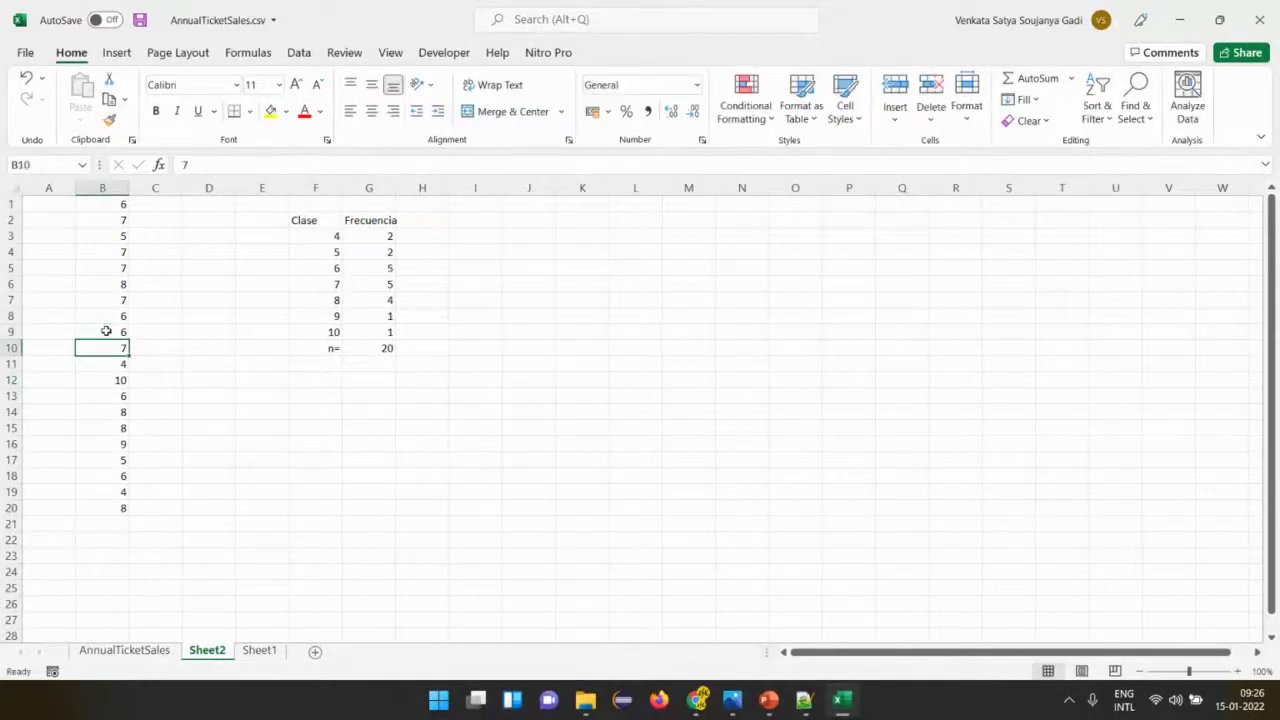
{"action": "left_click", "coordinate": [353, 268]}
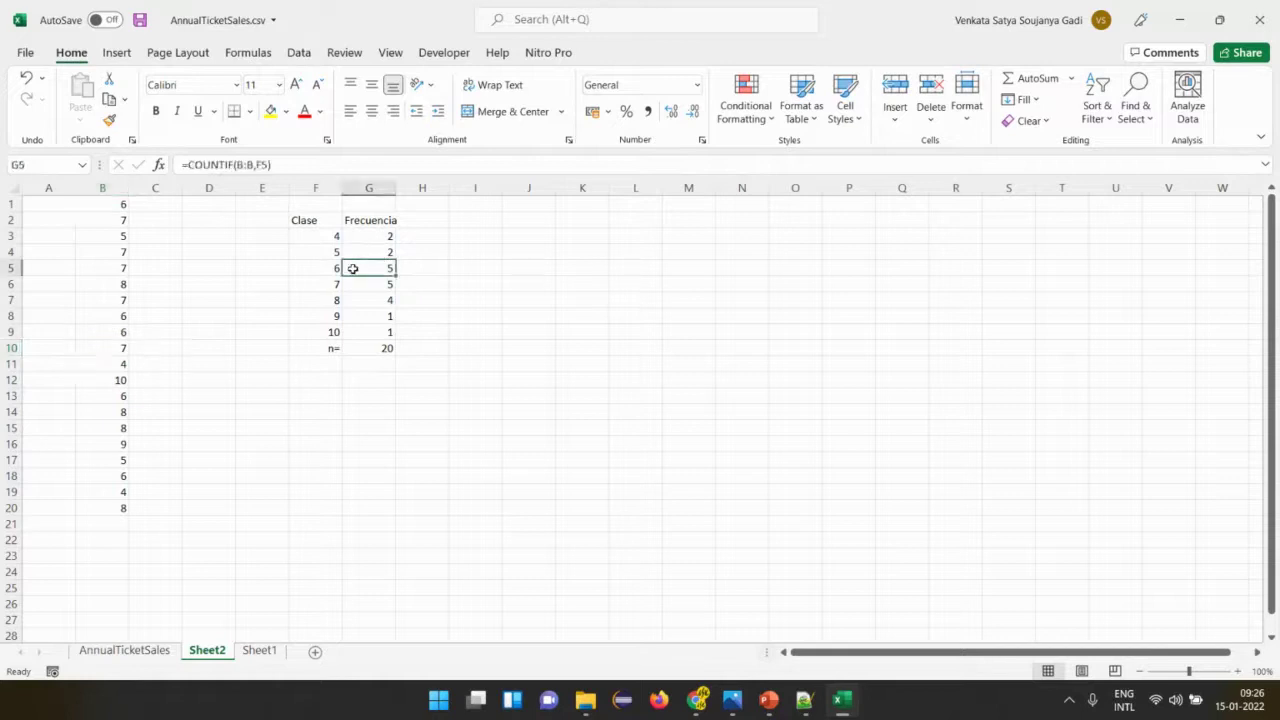
{"action": "left_click", "coordinate": [353, 285]}
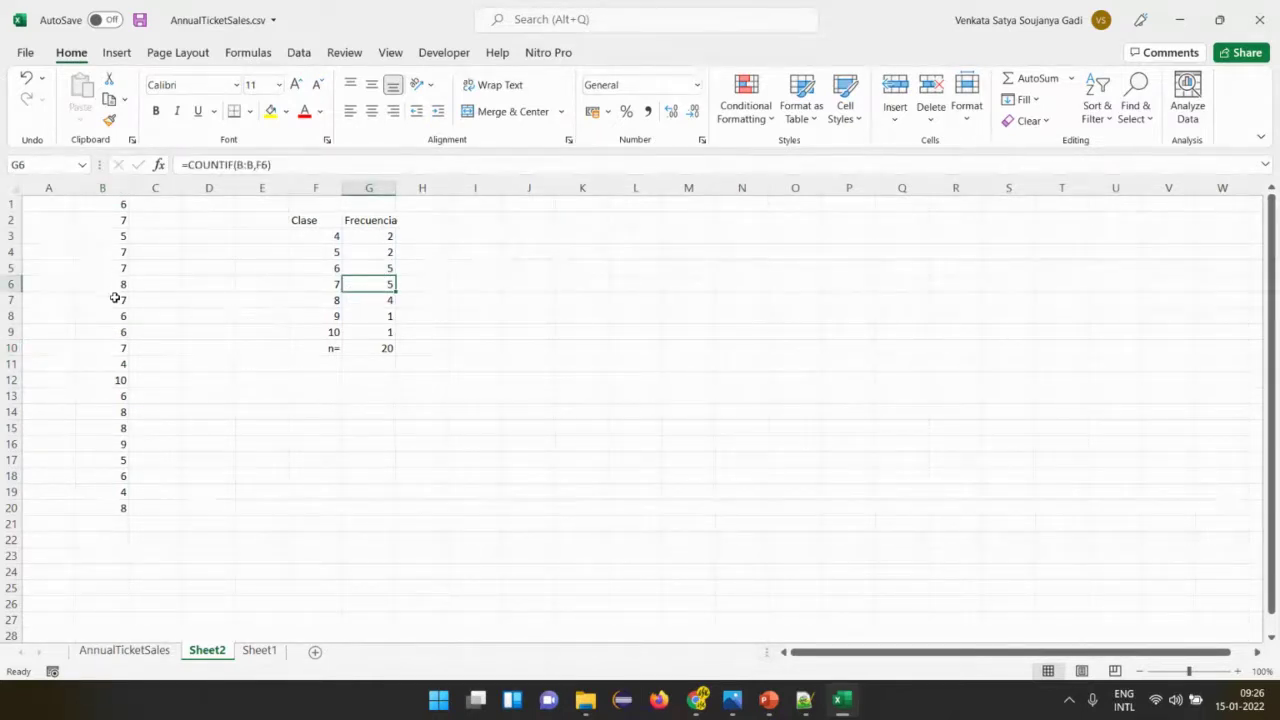
Change the data value in B12 to 8 and check classes 6, 7 and 8 with their frequencies.
{"action": "left_click", "coordinate": [112, 378]}
{"action": "type", "text": "8"}
{"action": "key", "text": "Return"}
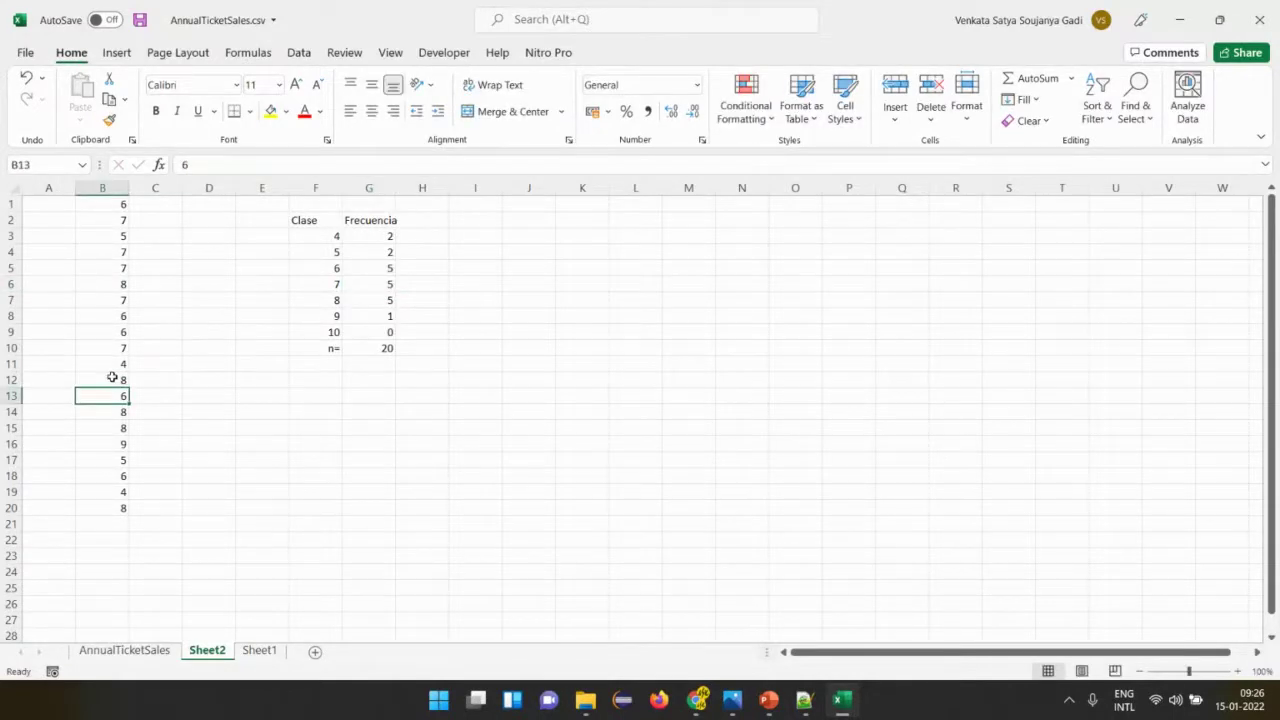
{"action": "left_click", "coordinate": [390, 268]}
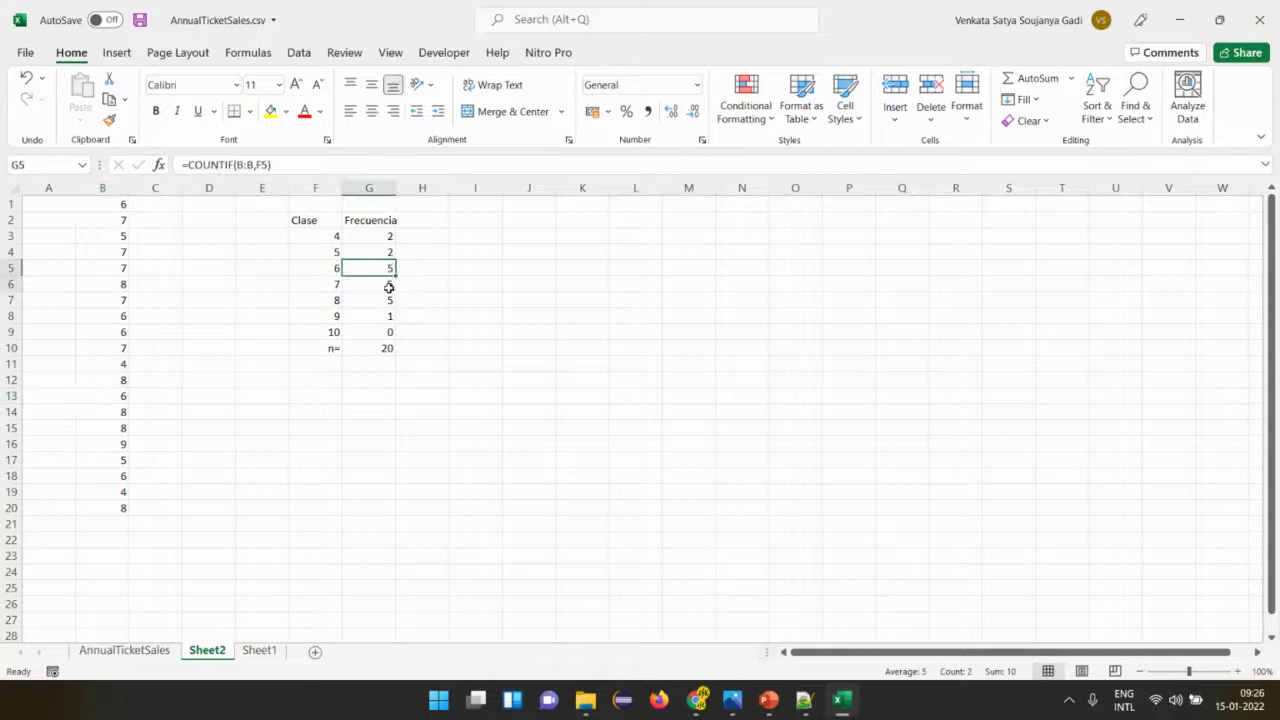
{"action": "left_click_drag", "start_coordinate": [389, 287], "coordinate": [390, 302]}
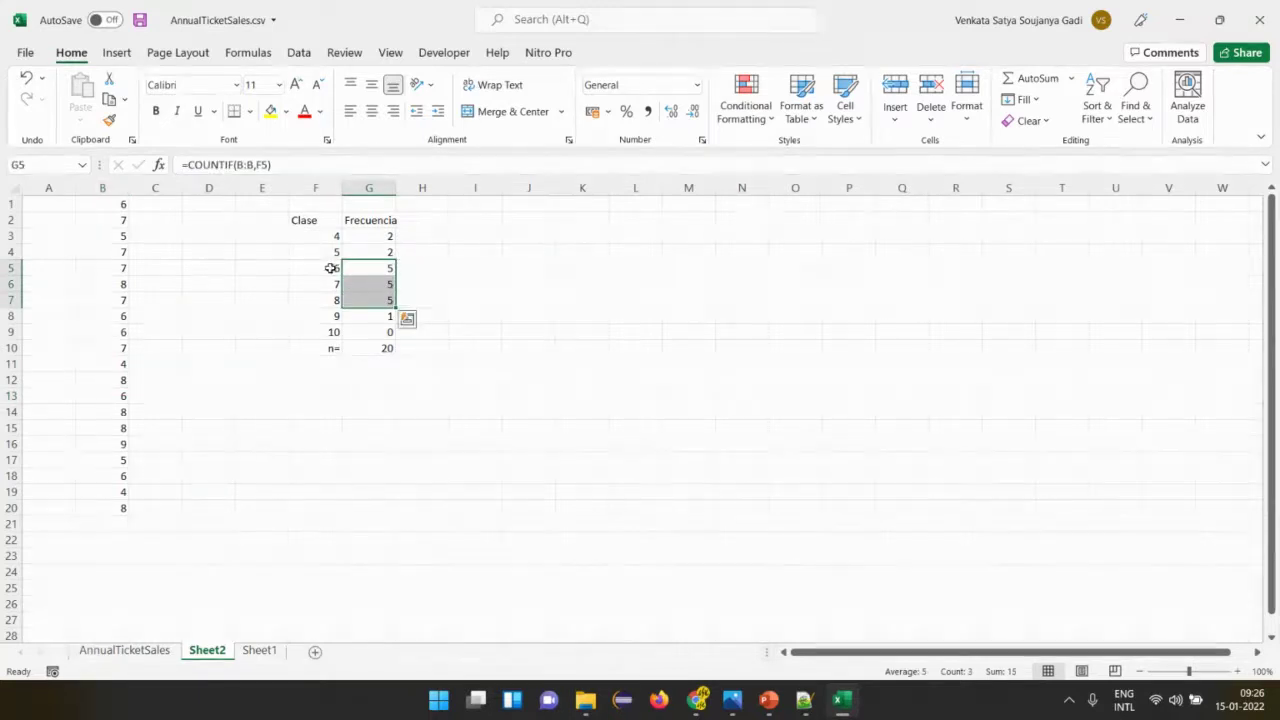
{"action": "left_click_drag", "start_coordinate": [330, 268], "coordinate": [331, 300]}
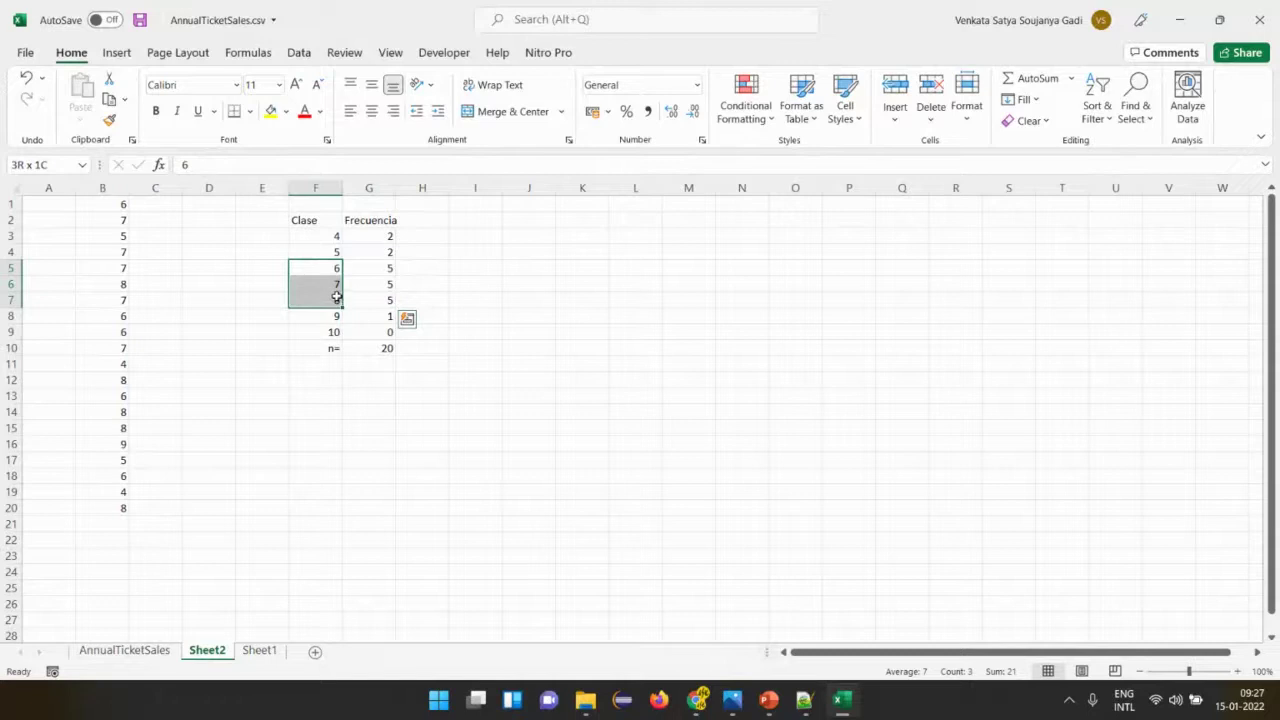
{"action": "left_click_drag", "start_coordinate": [331, 266], "coordinate": [330, 300]}
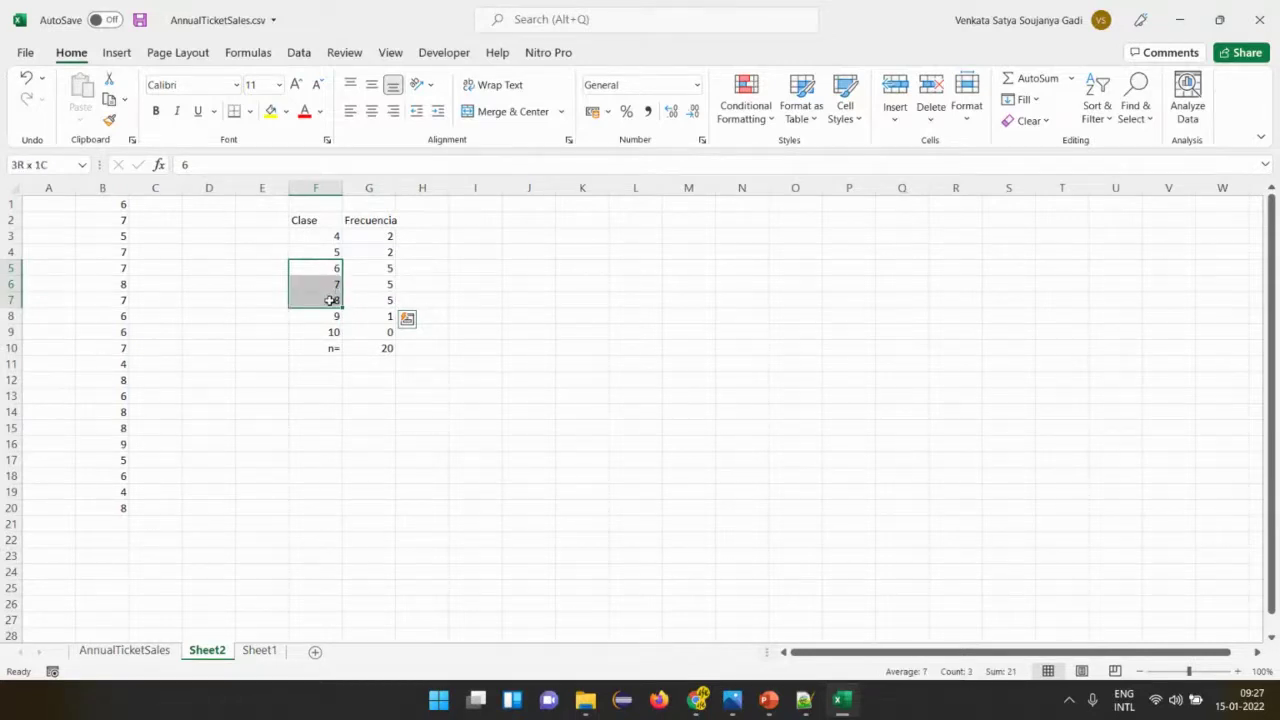
Enter the label MODA in F15 below the frequency table.
{"action": "left_click", "coordinate": [328, 427]}
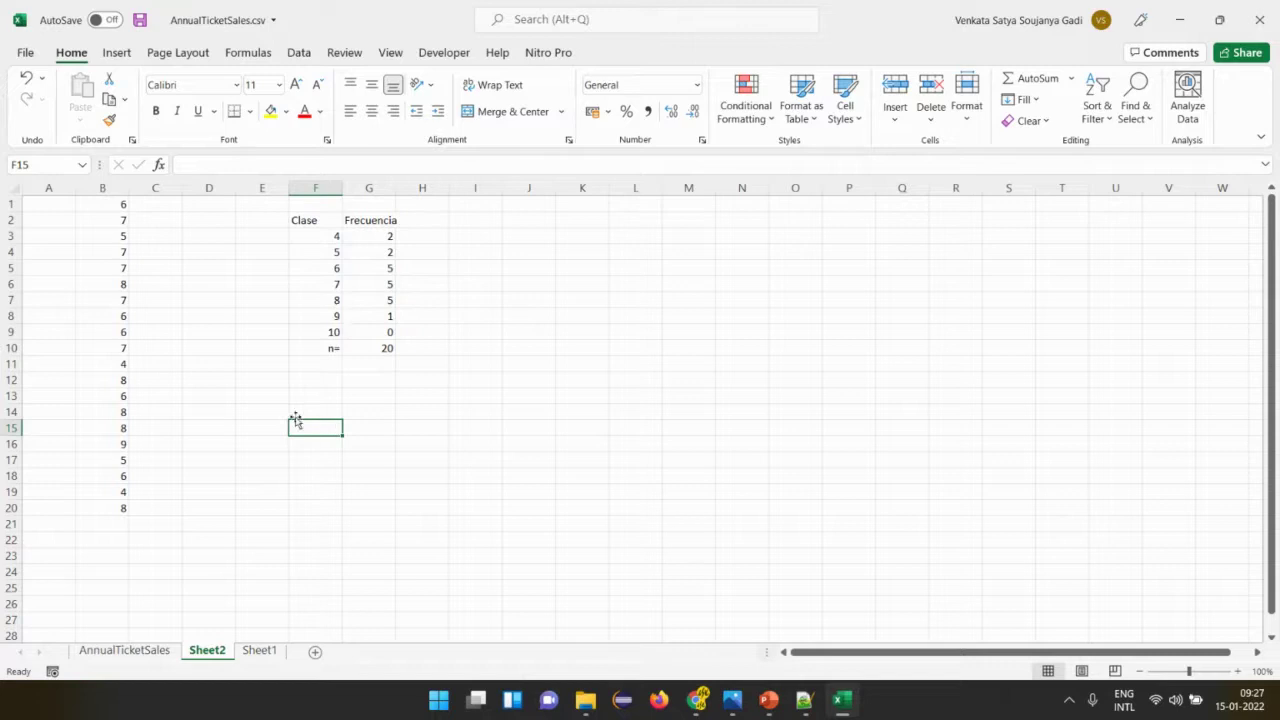
{"action": "type", "text": "MODA"}
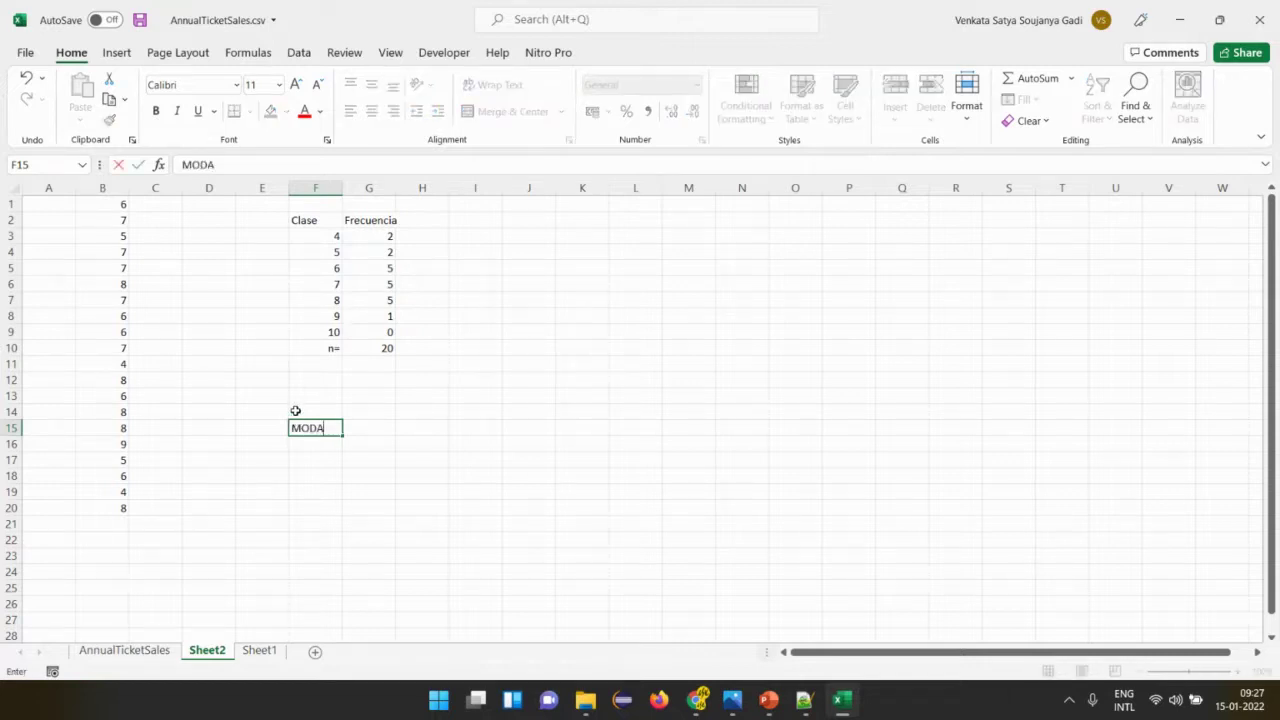
{"action": "key", "text": "Tab"}
Calculate the single mode of all column B values in G15 with MODE.SNGL and compare it with classes 6 to 8.
{"action": "type", "text": "="}
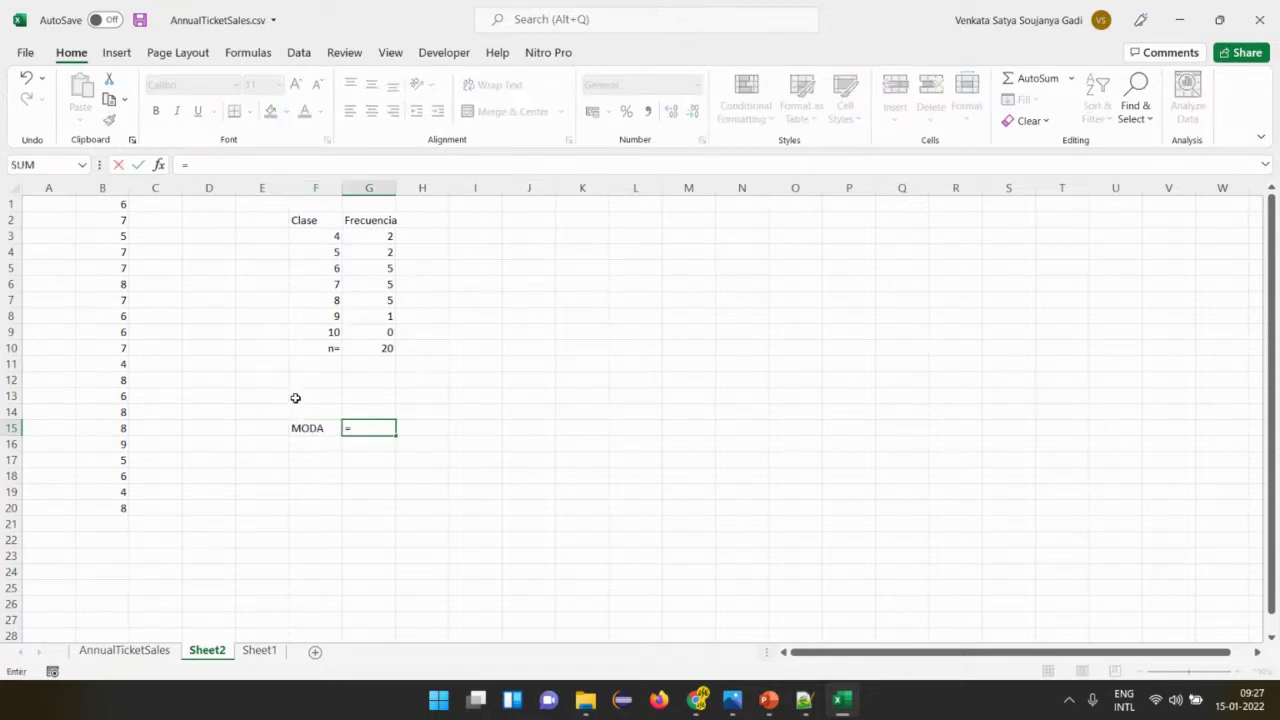
{"action": "type", "text": "mod"}
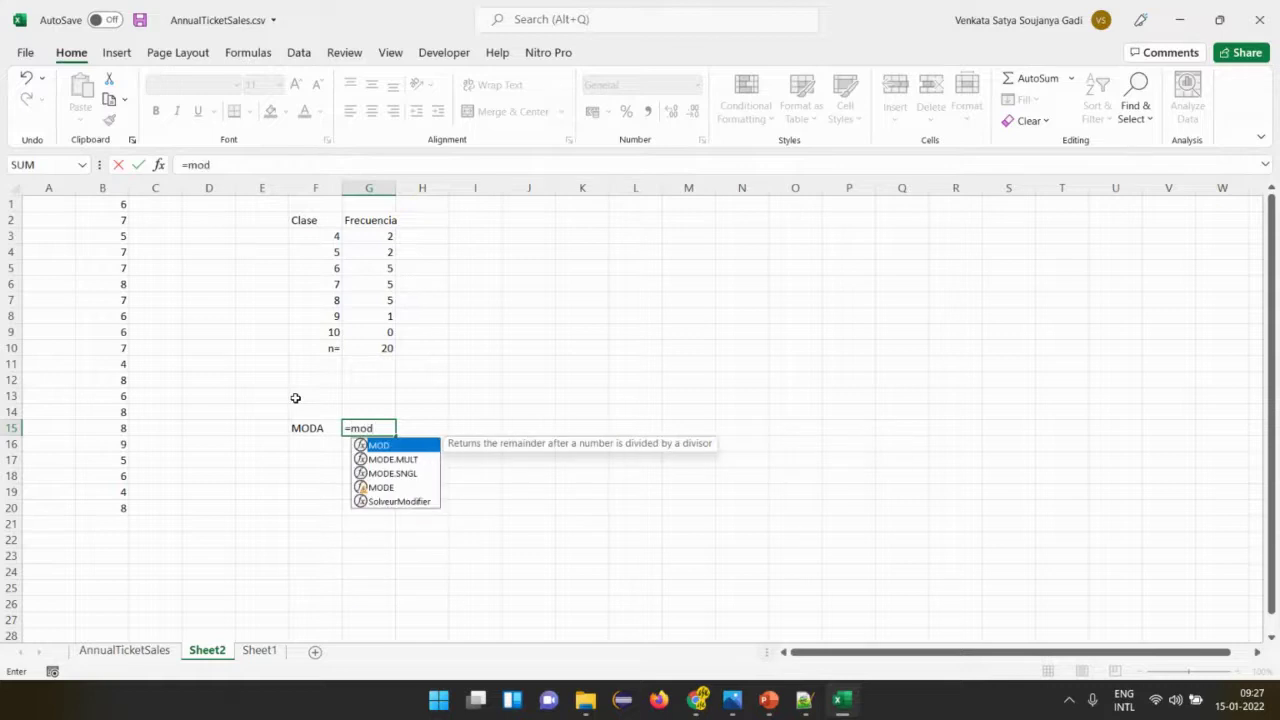
{"action": "key", "text": "Down"}
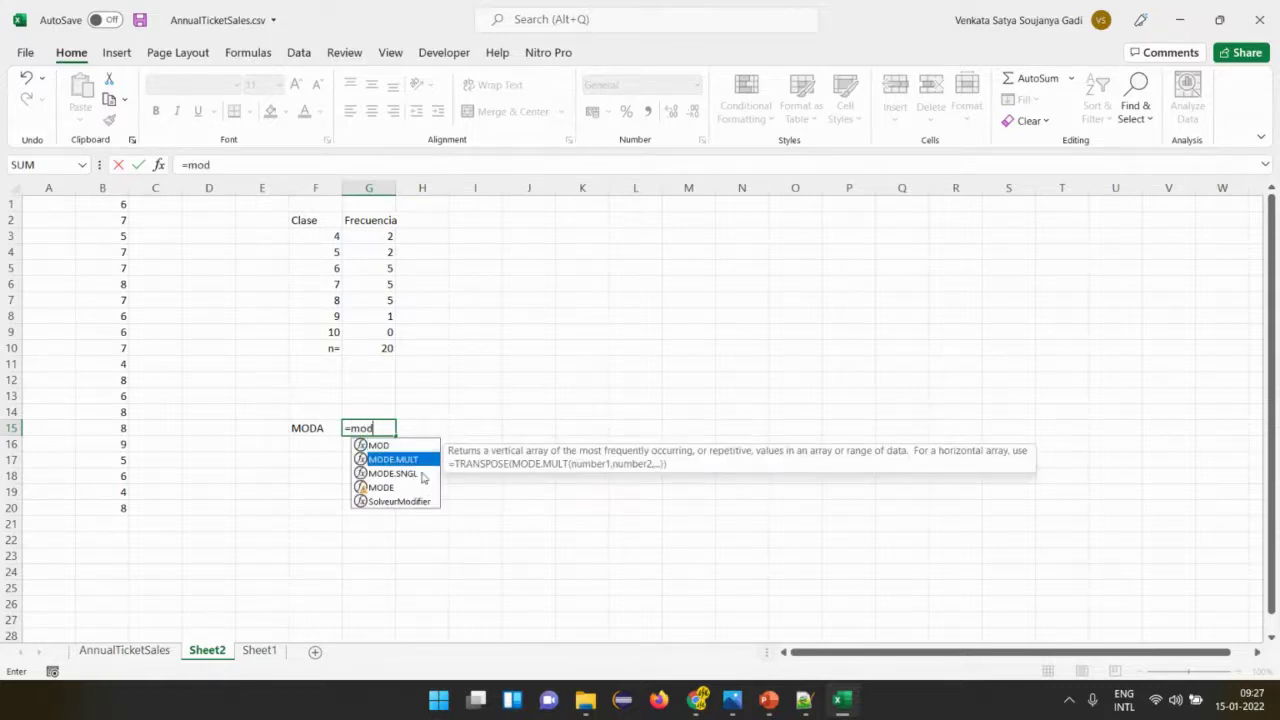
{"action": "key", "text": "Down"}
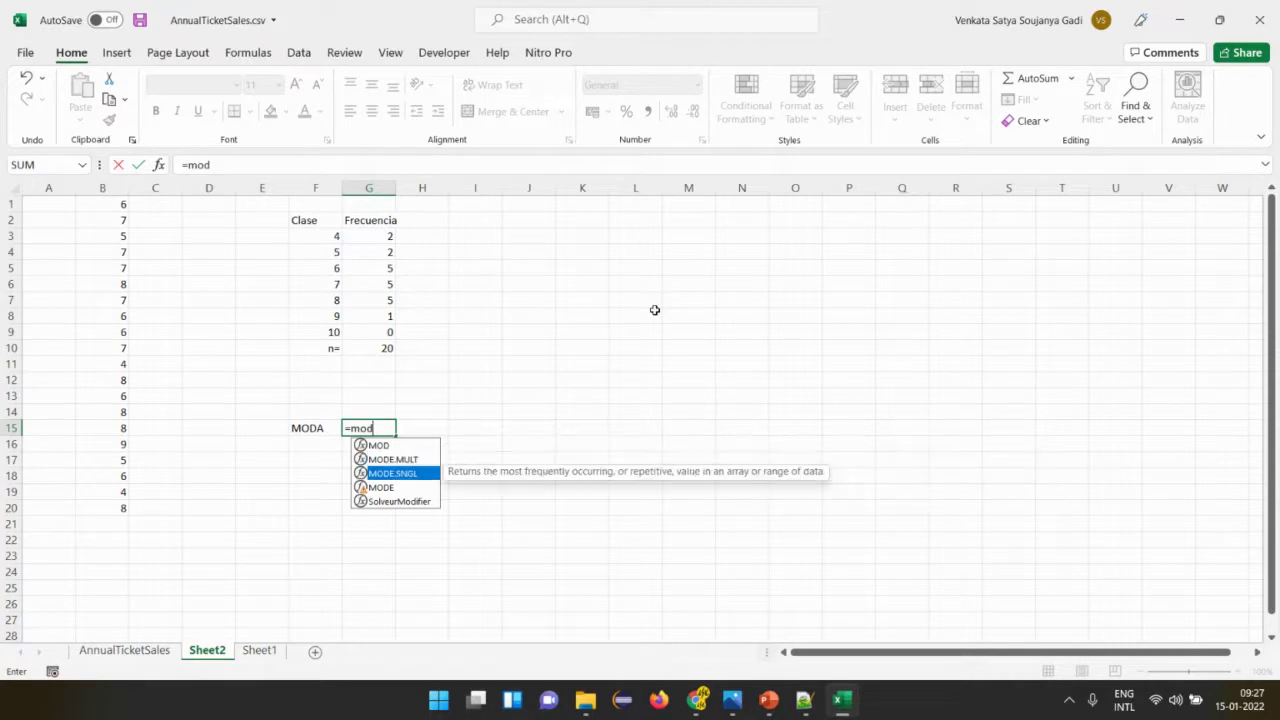
{"action": "key", "text": "Tab"}
{"action": "key", "text": "Left"}
{"action": "key", "text": "Left"}
{"action": "key", "text": "Left"}
{"action": "key", "text": "Left"}
{"action": "key", "text": "Left"}
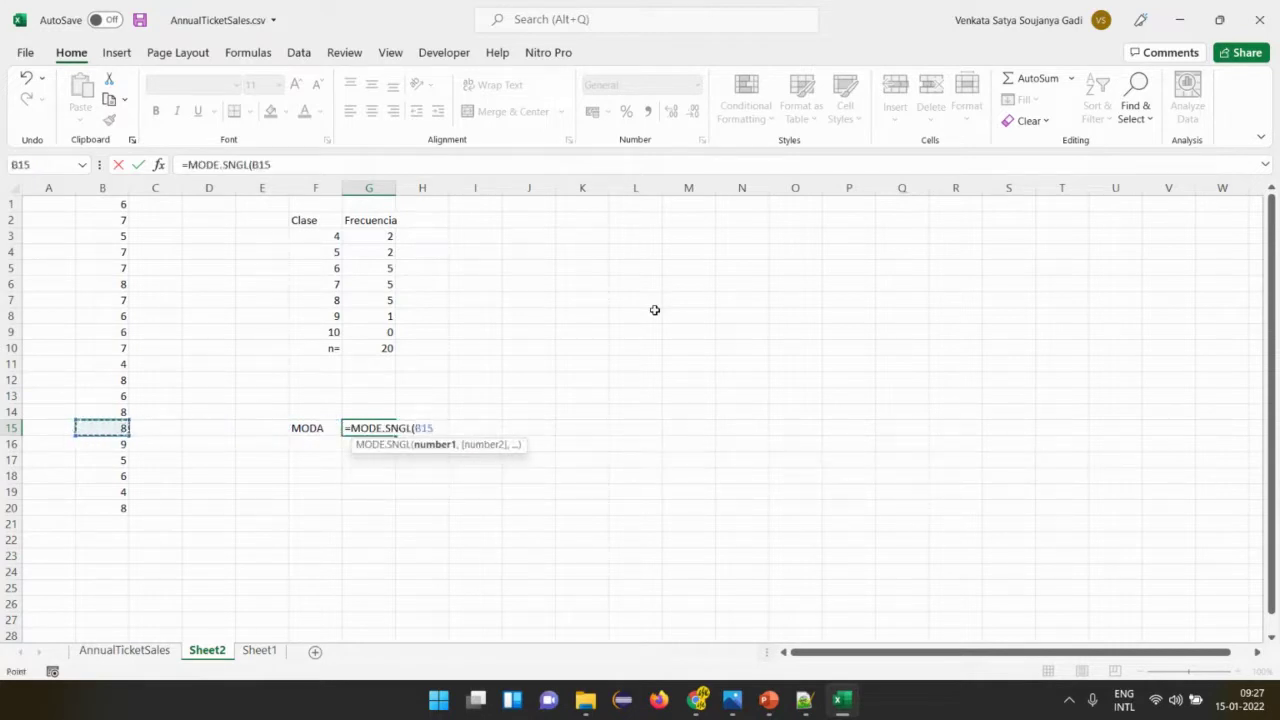
{"action": "key", "text": "ctrl+space"}
{"action": "key", "text": "Return"}
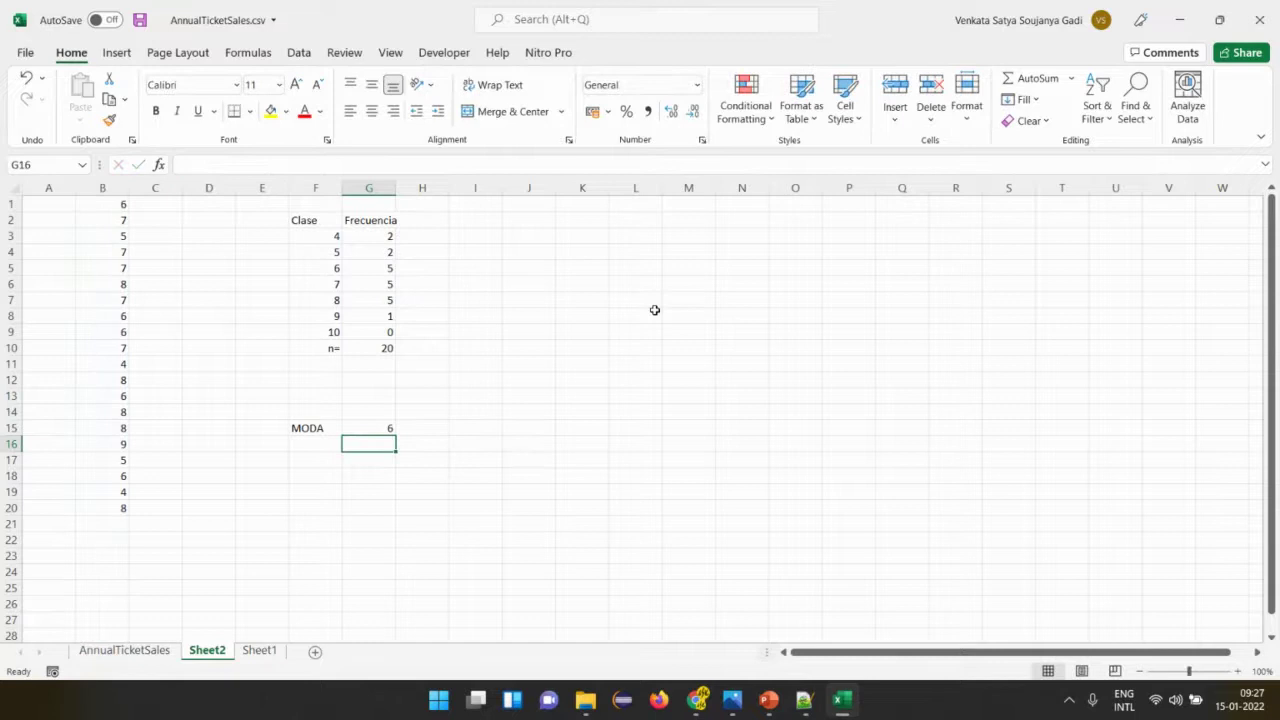
{"action": "left_click", "coordinate": [335, 270]}
{"action": "left_click_drag", "start_coordinate": [335, 270], "coordinate": [335, 302]}
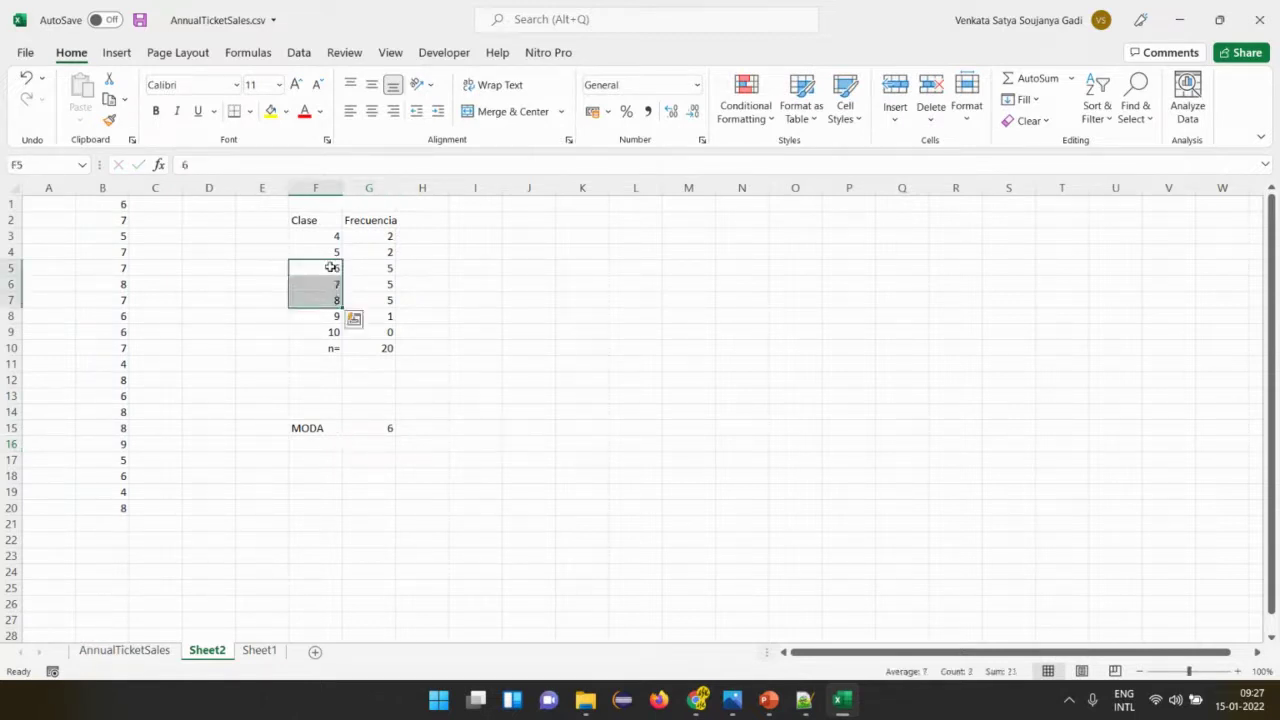
Enter the label "MODA completa" in F20 and widen column F to fit it.
{"action": "left_click", "coordinate": [316, 447]}
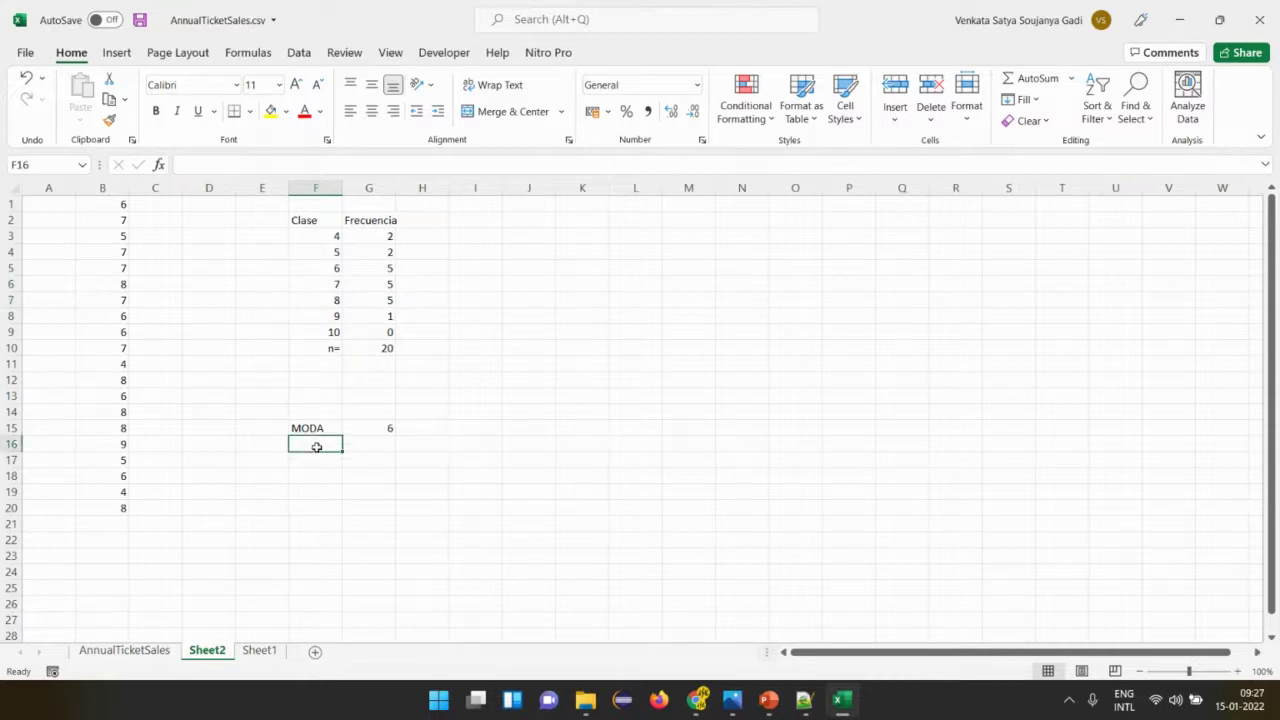
{"action": "key", "text": "Down"}
{"action": "key", "text": "Down"}
{"action": "key", "text": "Down"}
{"action": "key", "text": "Down"}
{"action": "type", "text": "M"}
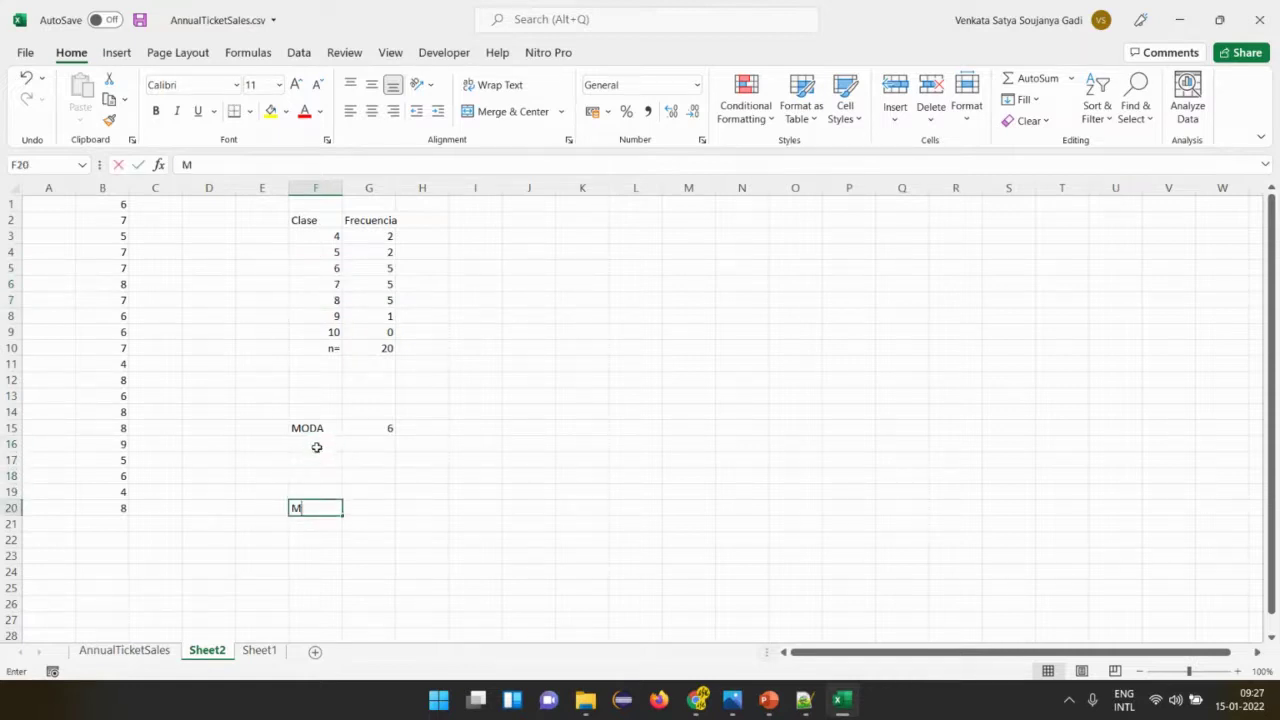
{"action": "type", "text": "ODA multi"}
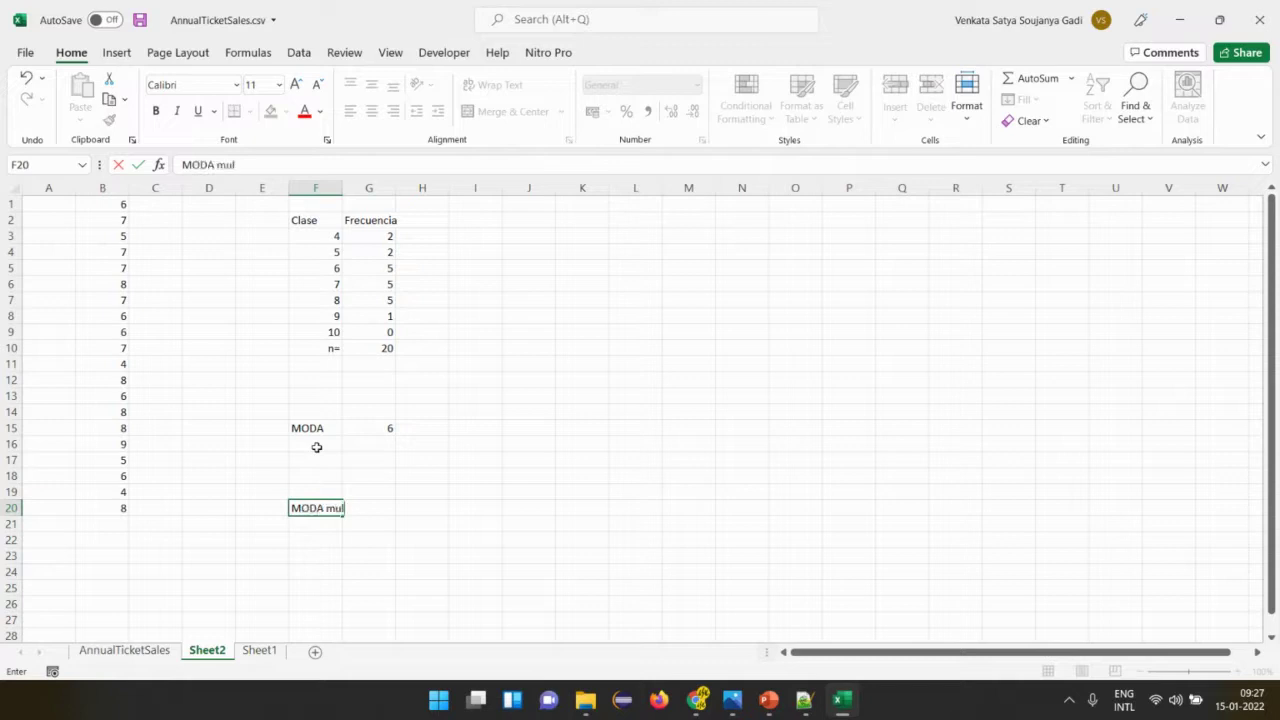
{"action": "key", "text": "BackSpace"}
{"action": "key", "text": "BackSpace"}
{"action": "key", "text": "BackSpace"}
{"action": "key", "text": "BackSpace"}
{"action": "key", "text": "BackSpace"}
{"action": "type", "text": "completa"}
{"action": "key", "text": "Return"}
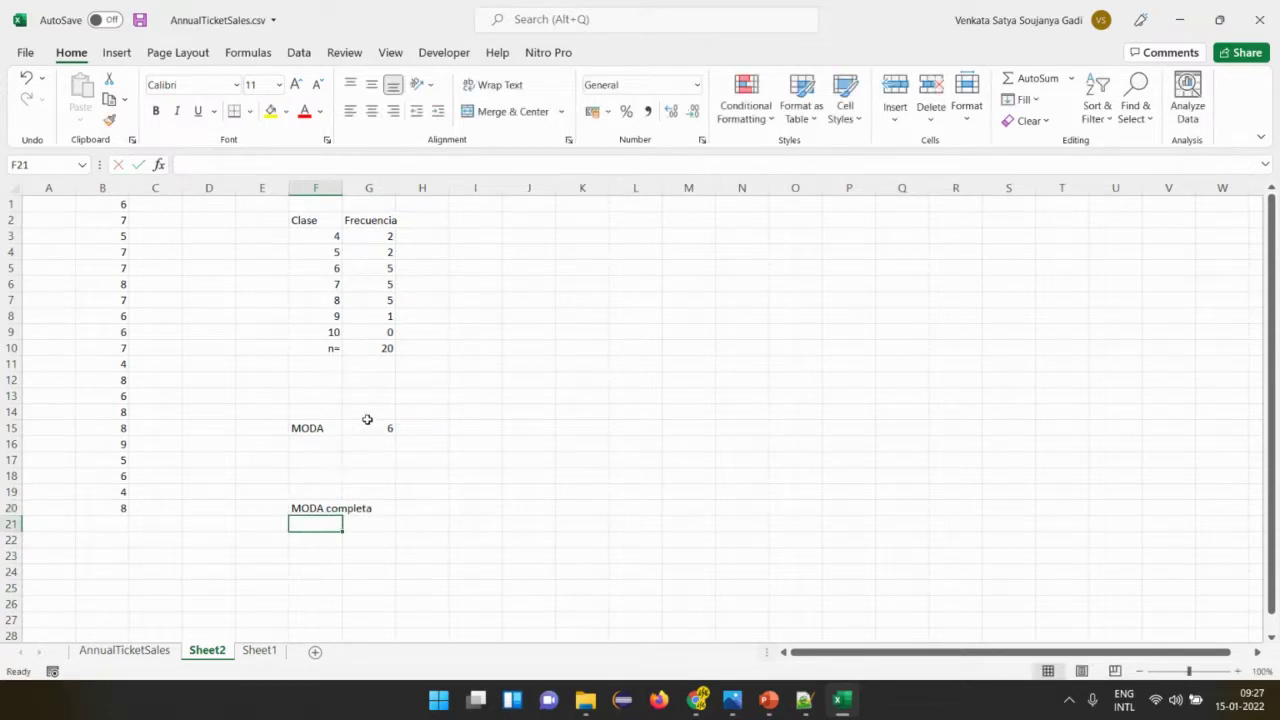
{"action": "left_click_drag", "start_coordinate": [347, 187], "coordinate": [390, 194]}
Calculate all modes of the column B values in G20 with MODE.MULT, beside the "MODA completa" label.
{"action": "key", "text": "Up"}
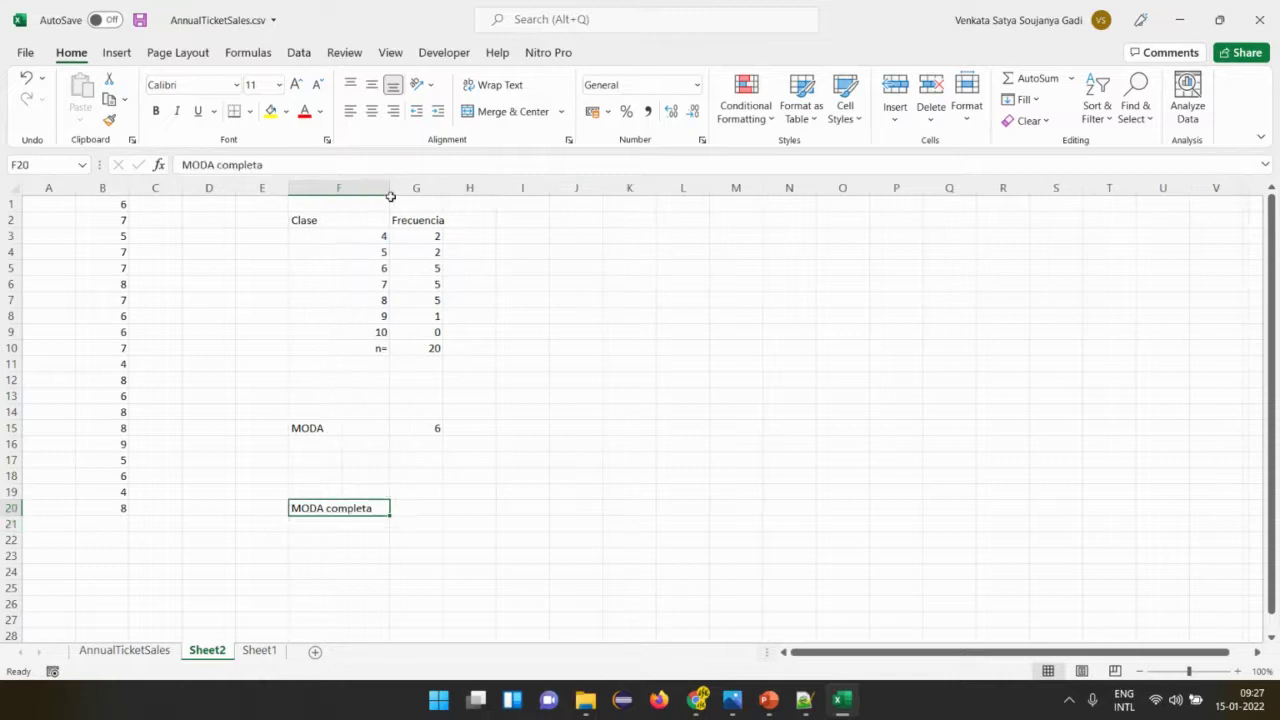
{"action": "key", "text": "Right"}
{"action": "type", "text": "=mod"}
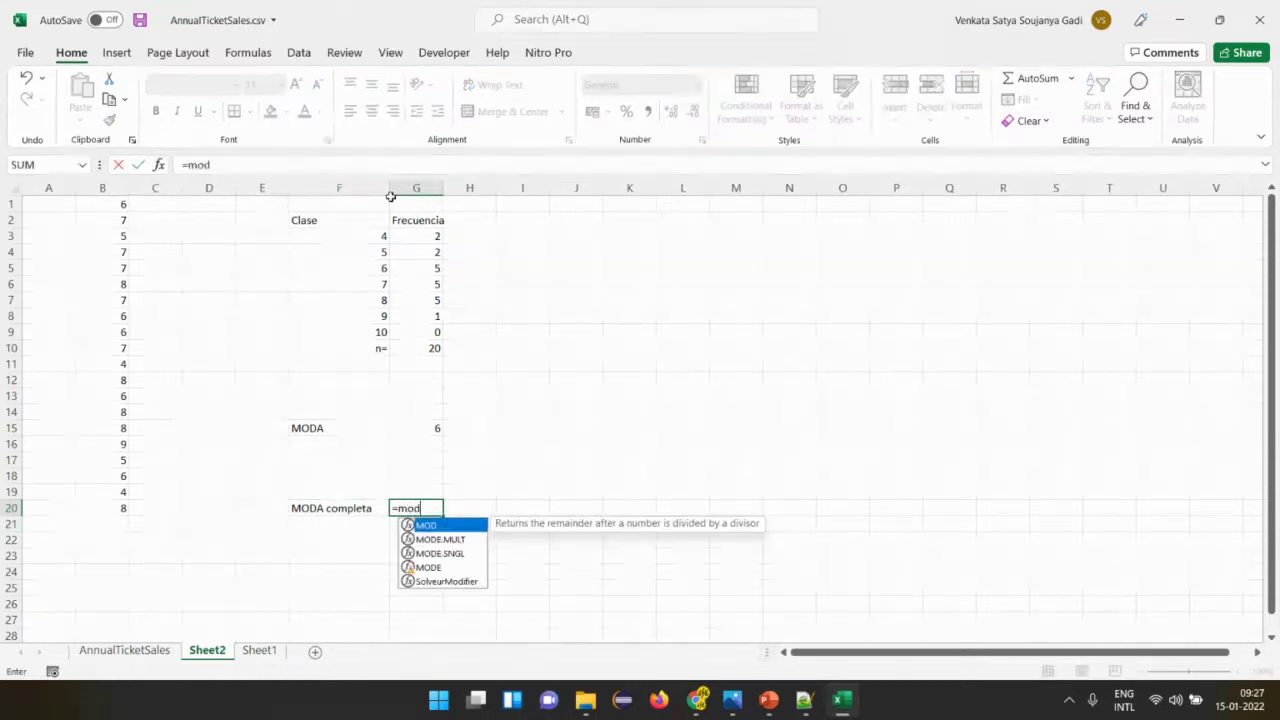
{"action": "key", "text": "Down"}
{"action": "key", "text": "Down"}
{"action": "key", "text": "Tab"}
{"action": "key", "text": "BackSpace"}
{"action": "key", "text": "BackSpace"}
{"action": "key", "text": "BackSpace"}
{"action": "key", "text": "BackSpace"}
{"action": "key", "text": "BackSpace"}
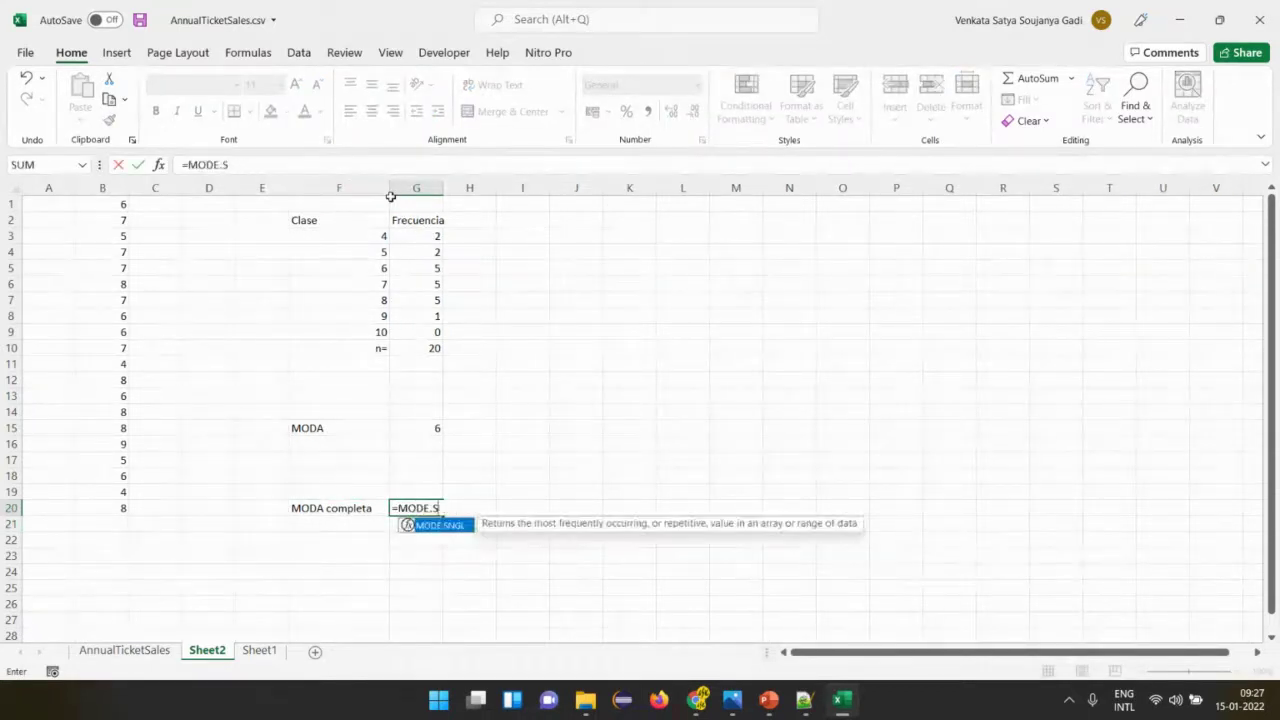
{"action": "type", "text": "m"}
{"action": "key", "text": "Tab"}
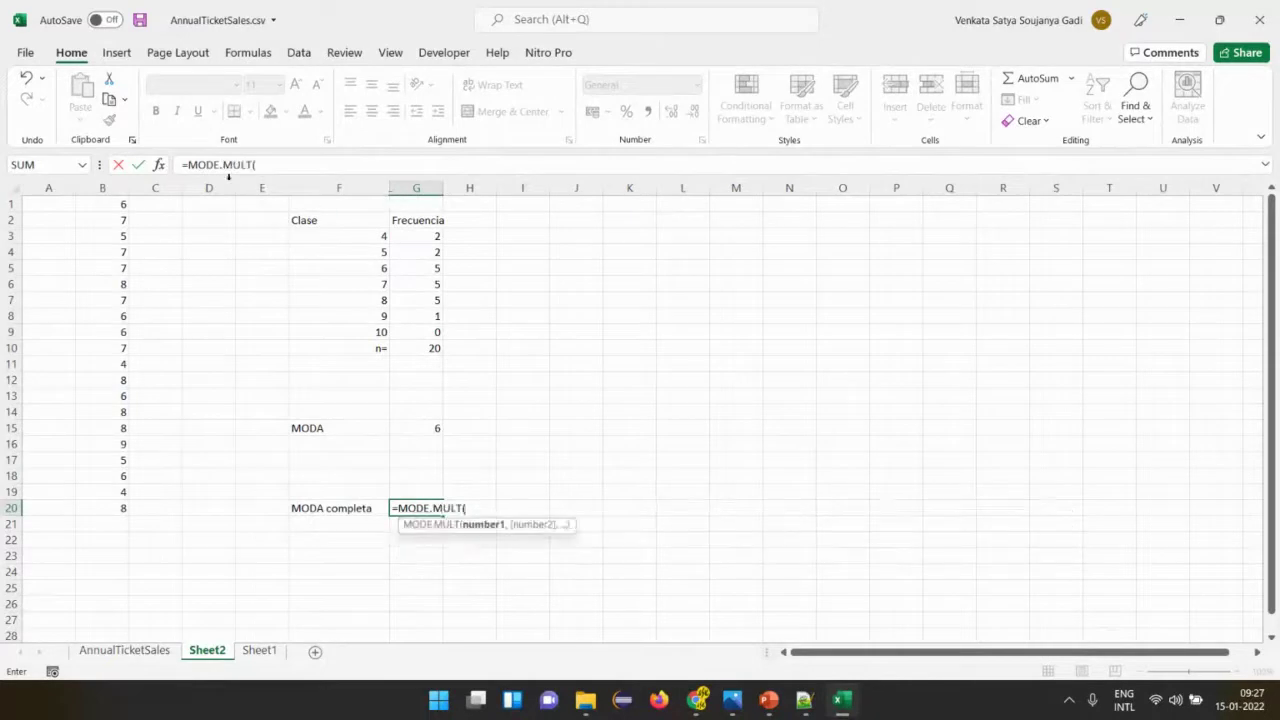
{"action": "left_click", "coordinate": [87, 179]}
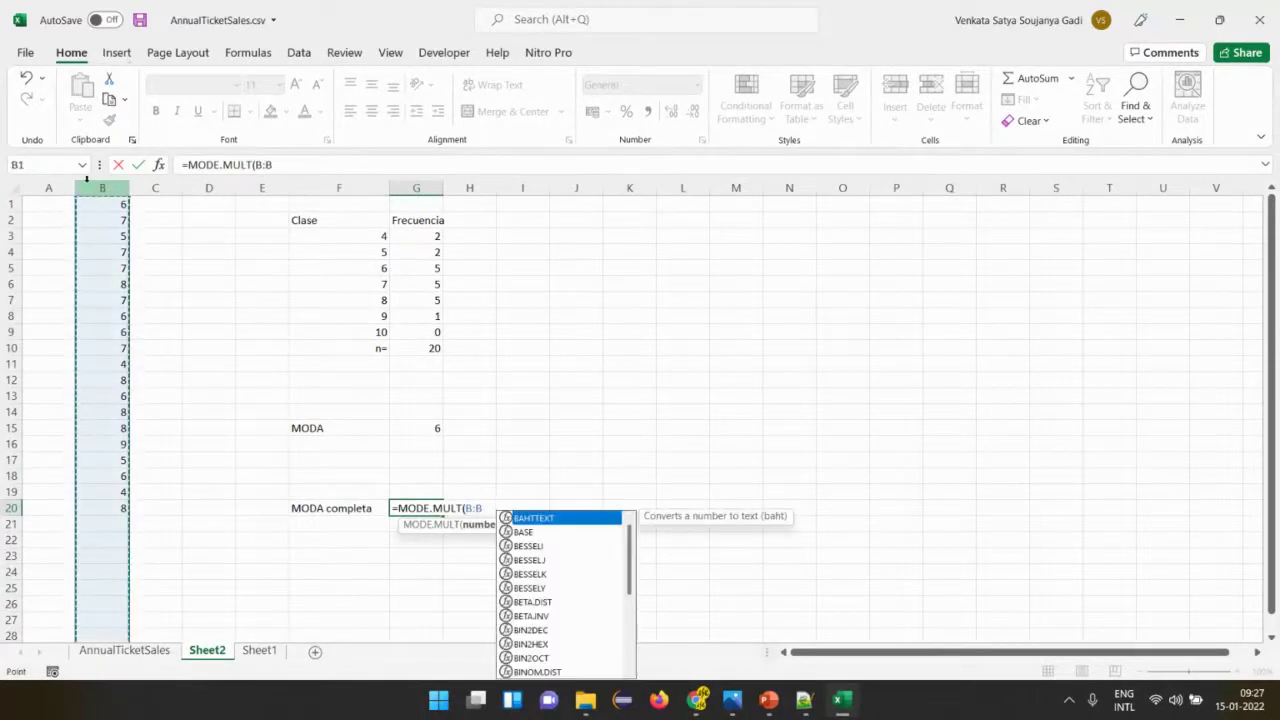
{"action": "key", "text": "Return"}
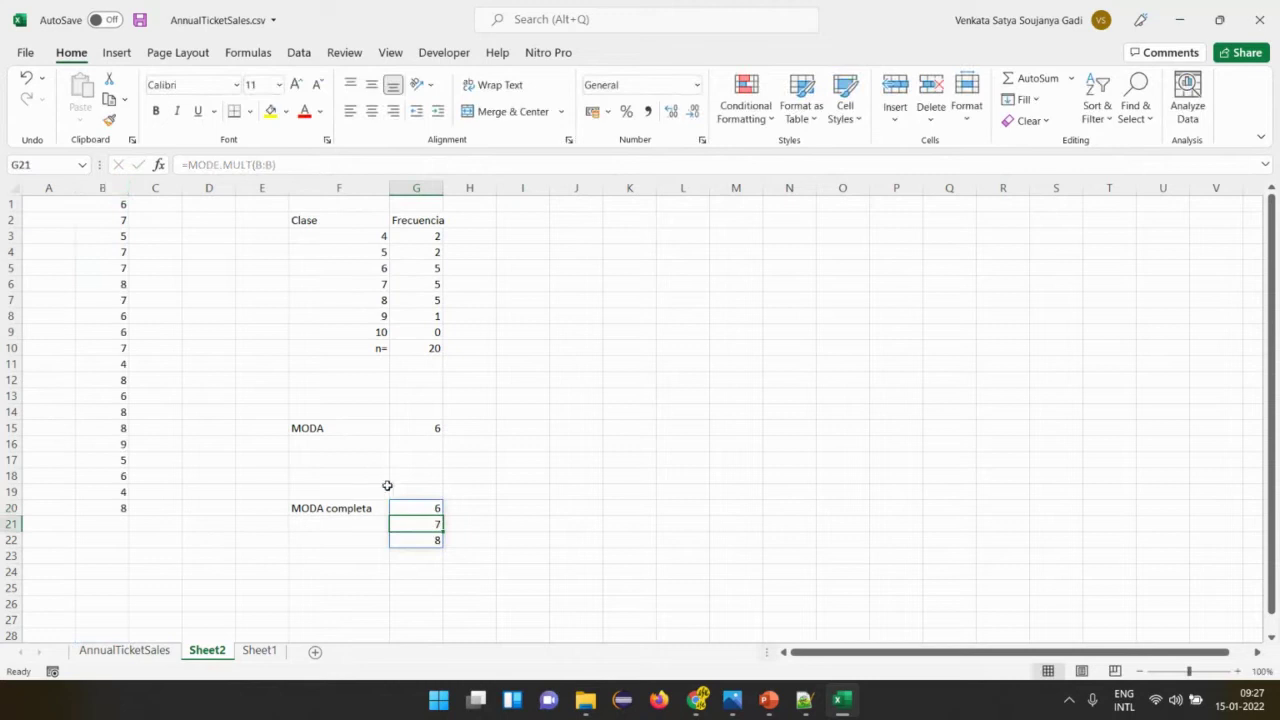
Examine the values returned by the MODE.MULT formula in G20 to G22.
{"action": "left_click_drag", "start_coordinate": [423, 503], "coordinate": [420, 543]}
{"action": "left_click", "coordinate": [420, 543]}
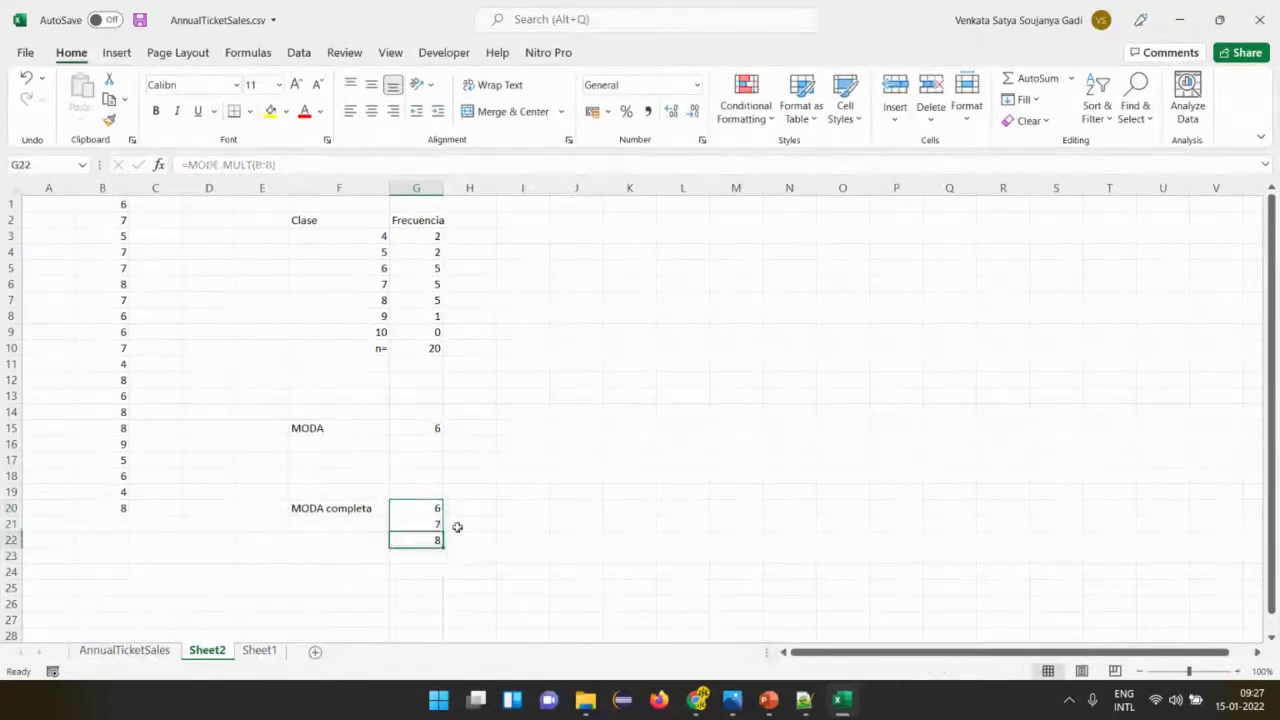
{"action": "left_click", "coordinate": [530, 504]}
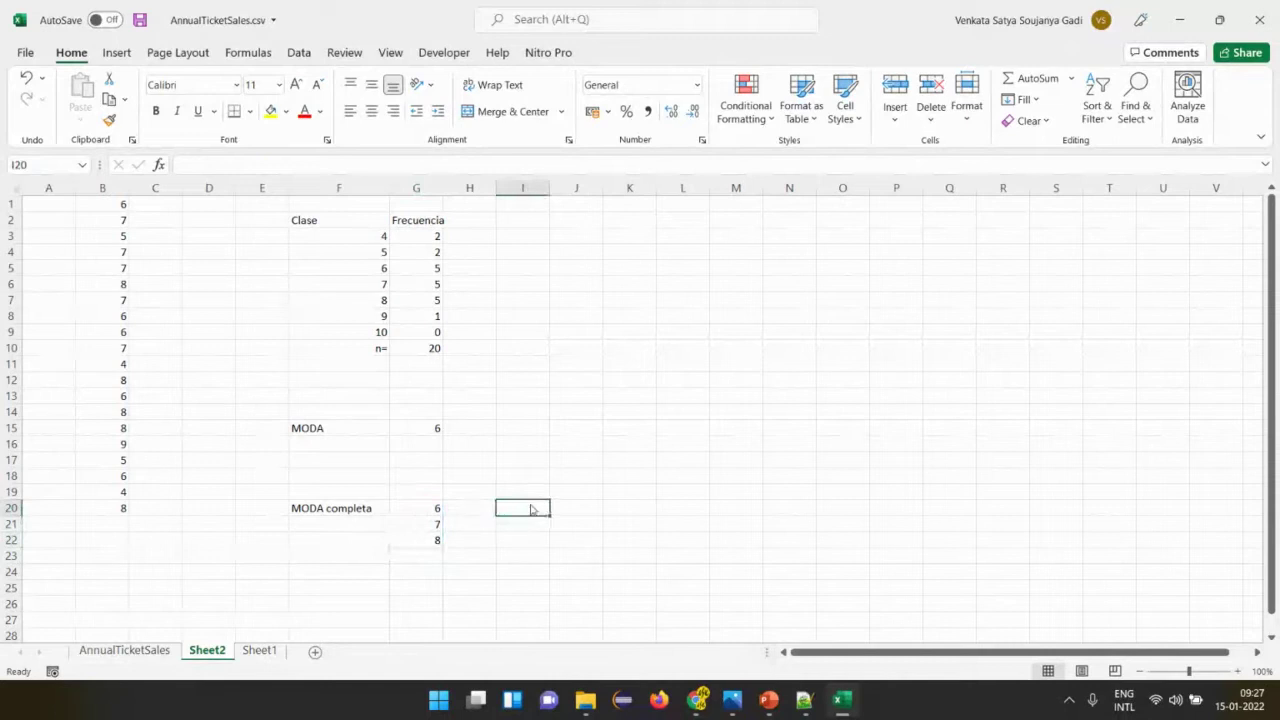
Switch to the PowerPoint slide show and advance from the Mode slide to the Data Measurement slide.
{"action": "key", "text": "alt+Tab"}
{"action": "key", "text": "alt+Tab"}
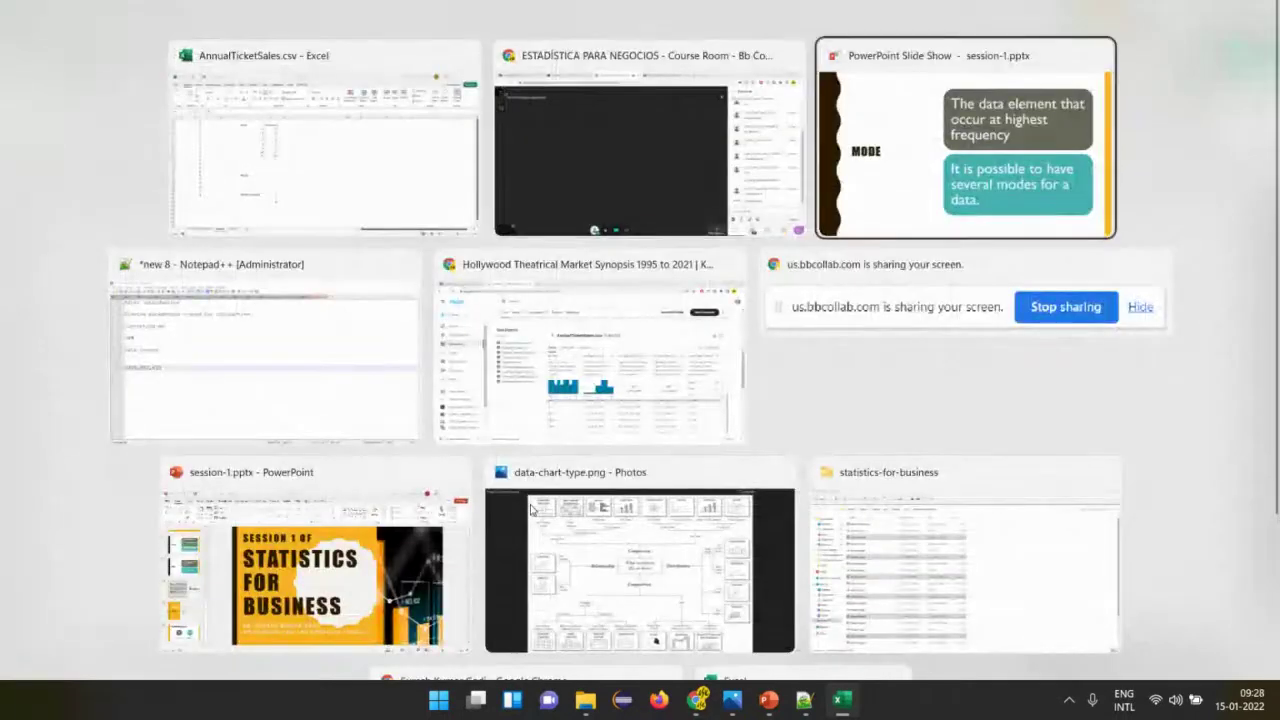
{"action": "key", "text": "alt+shift+Tab"}
{"action": "key", "text": "alt+shift+Tab"}
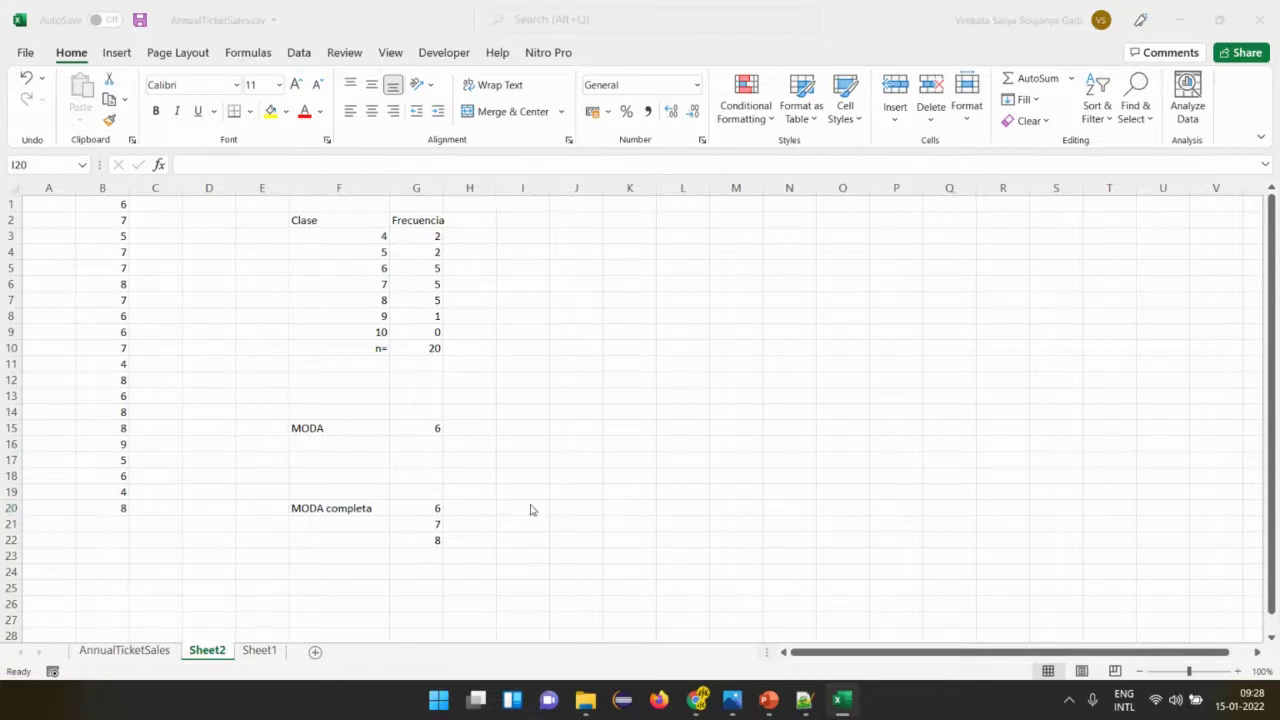
{"action": "key", "text": "alt+Tab"}
{"action": "key", "text": "alt+Tab"}
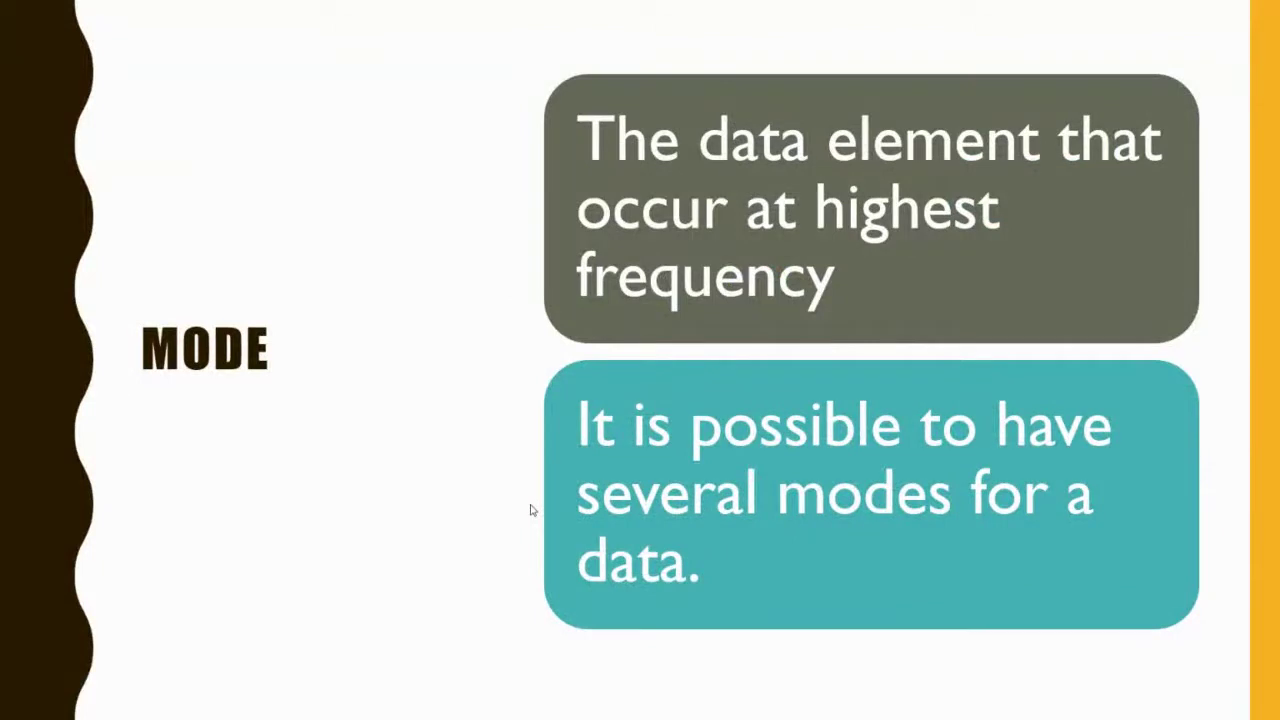
{"action": "left_click", "coordinate": [531, 510]}
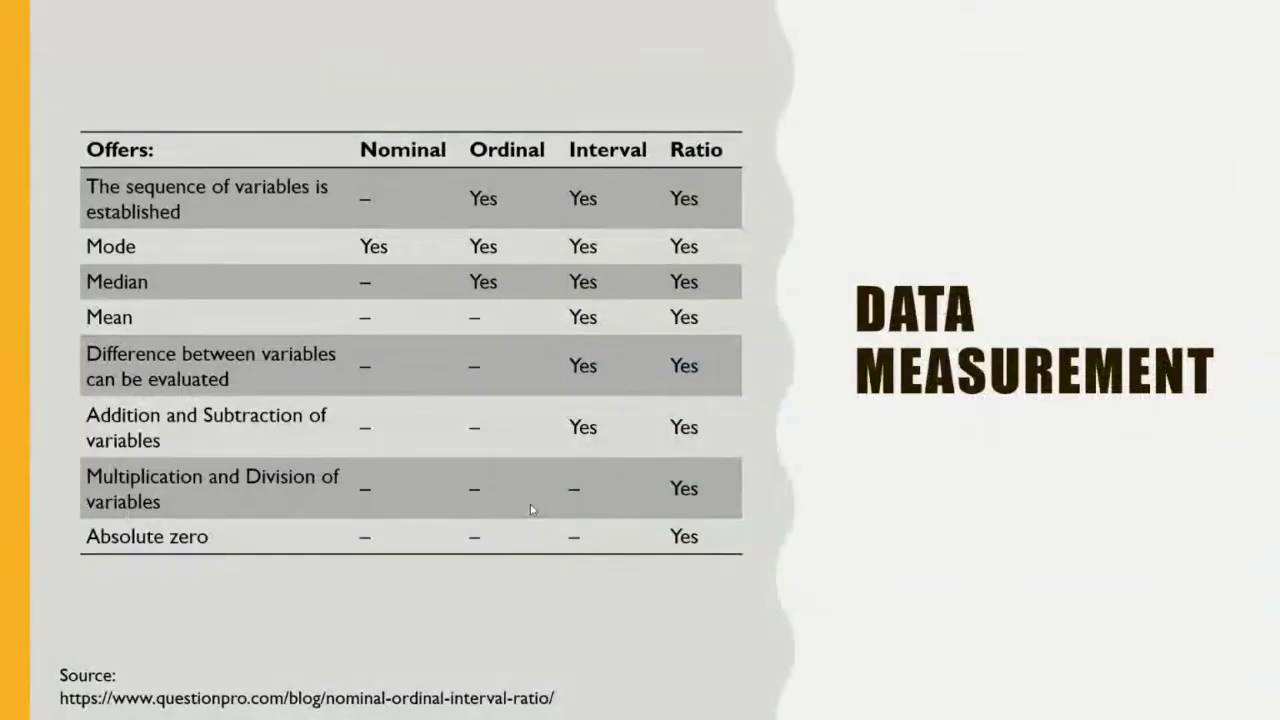
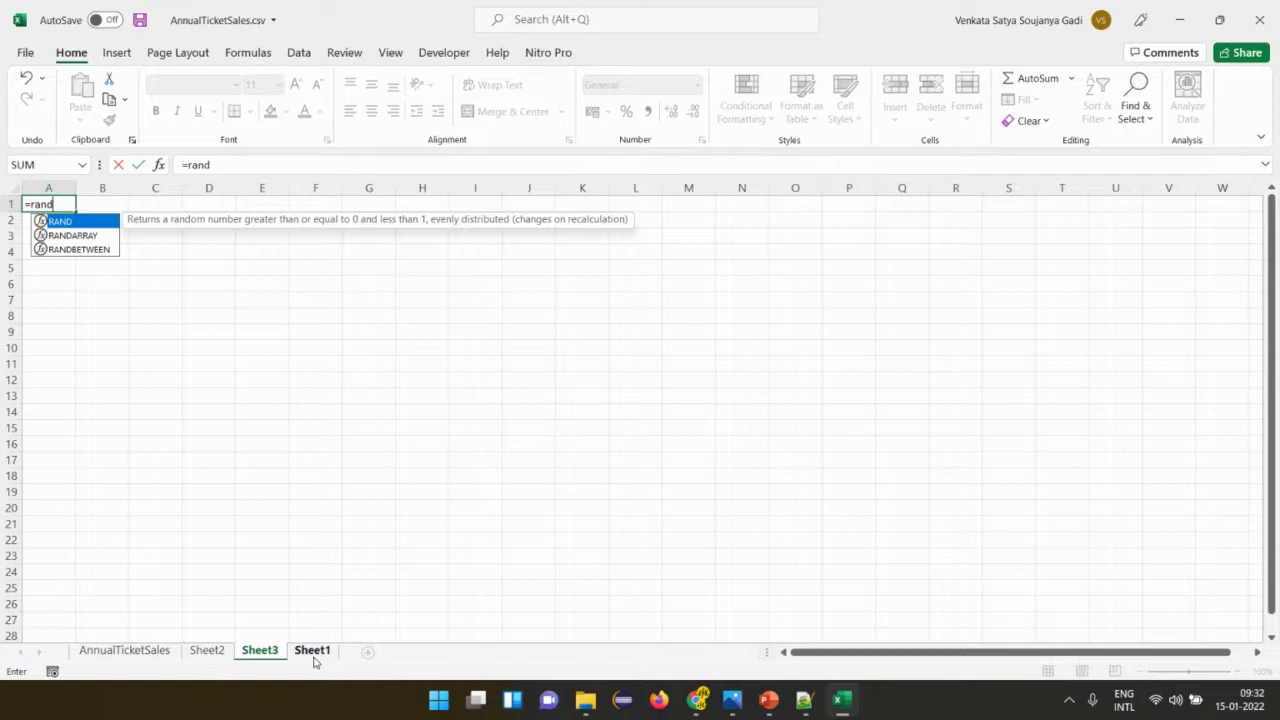
Generate a random decimal between 0 and 1 in A1 of Sheet3 with =RAND().
{"action": "key", "text": "Down"}
{"action": "key", "text": "Down"}
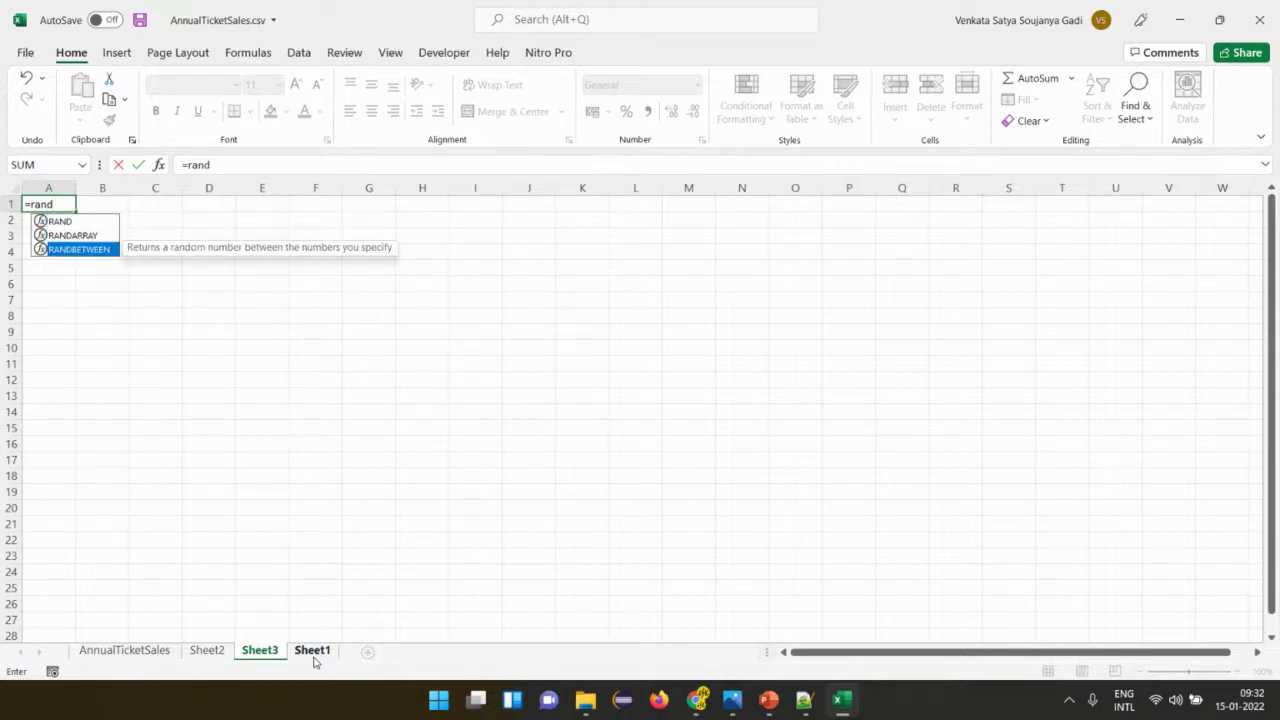
{"action": "key", "text": "Up"}
{"action": "key", "text": "Up"}
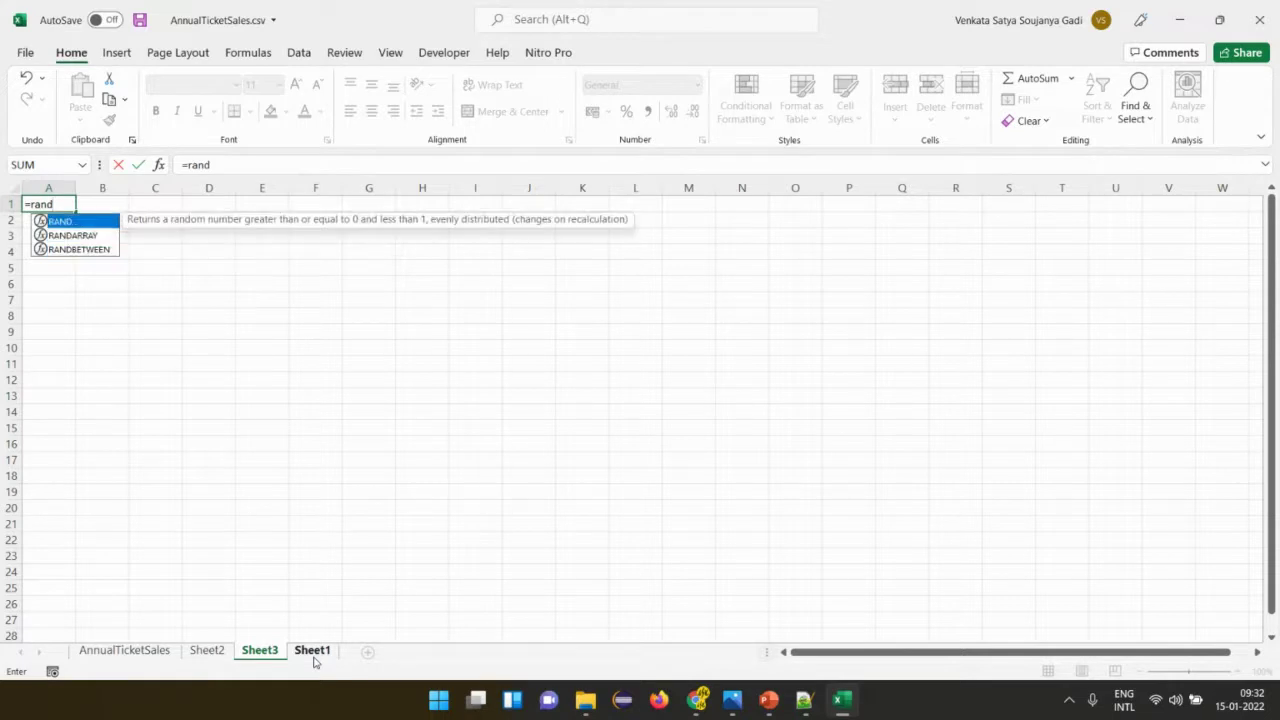
{"action": "key", "text": "Tab"}
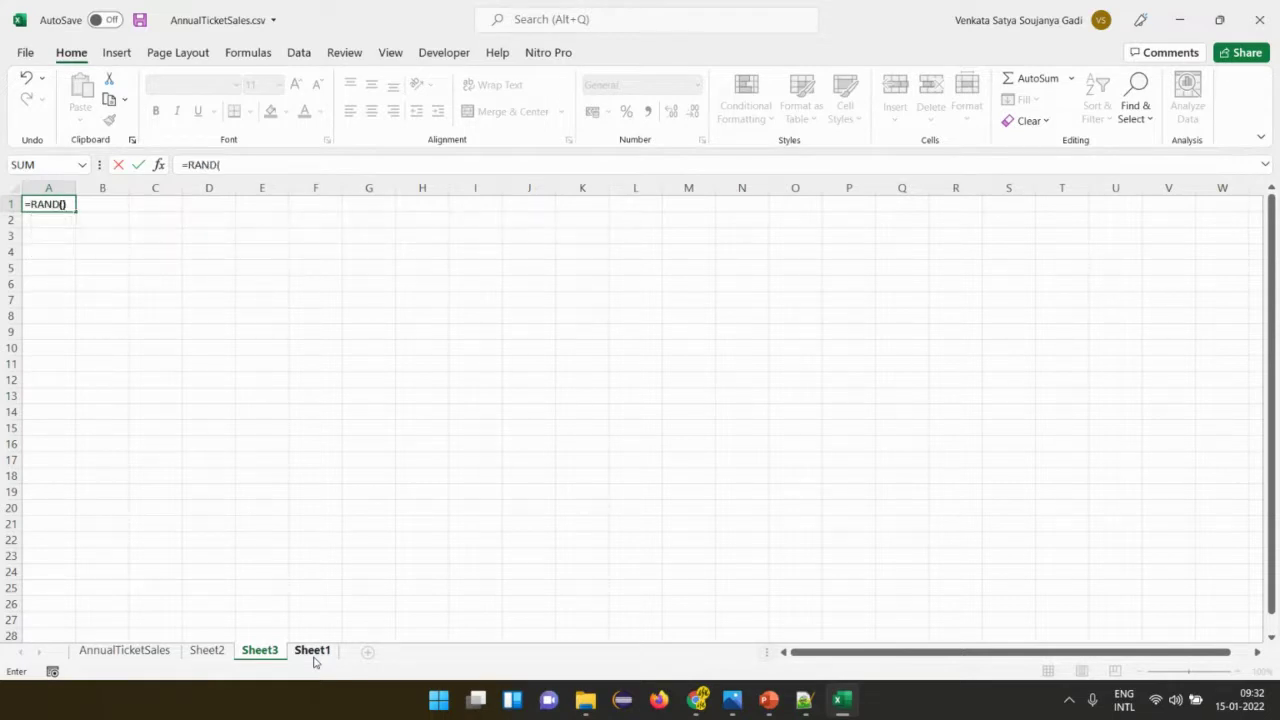
{"action": "type", "text": ")"}
{"action": "key", "text": "Return"}
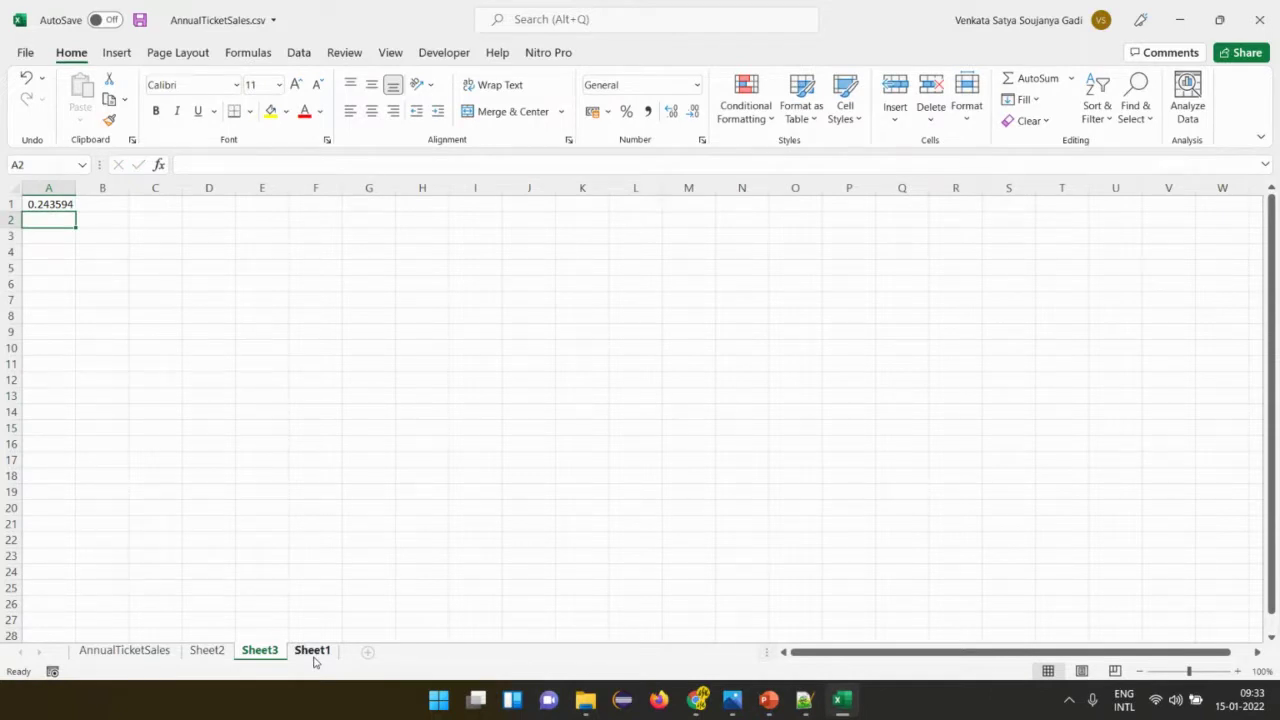
Enter the formula =RANDBETWEEN(5,4) in B1 of Sheet3.
{"action": "key", "text": "Up"}
{"action": "key", "text": "Right"}
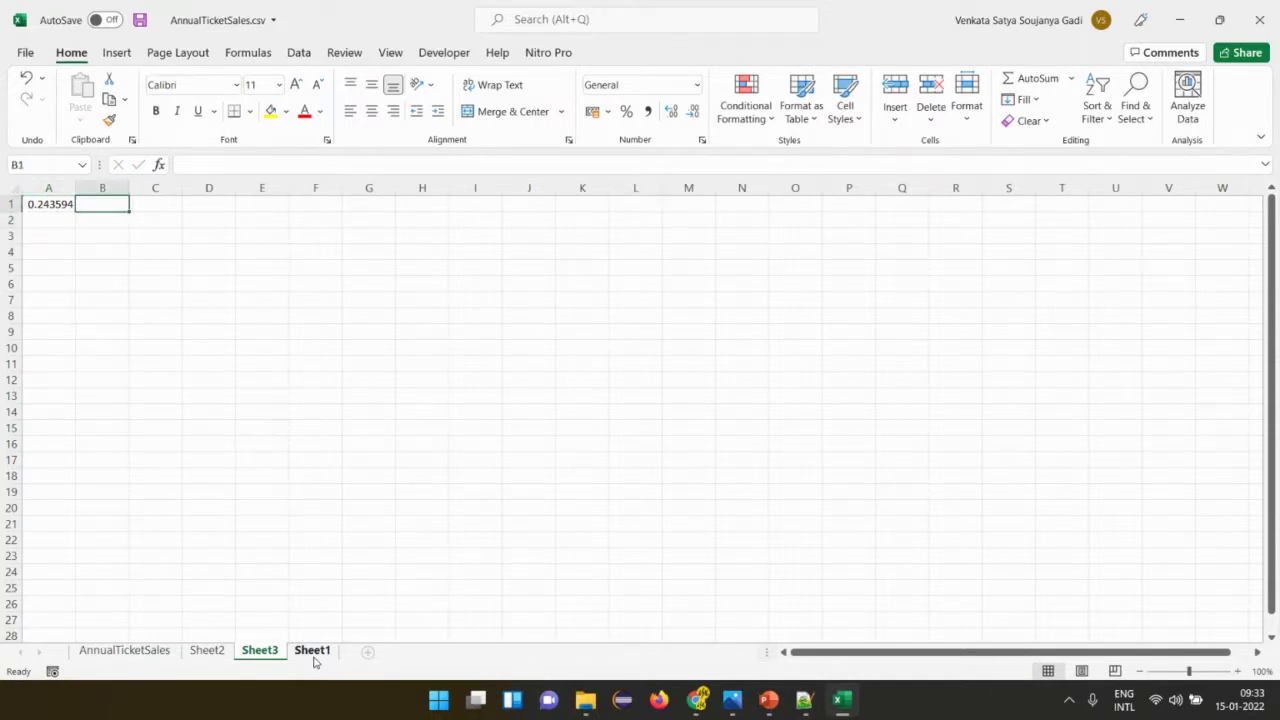
{"action": "type", "text": "="}
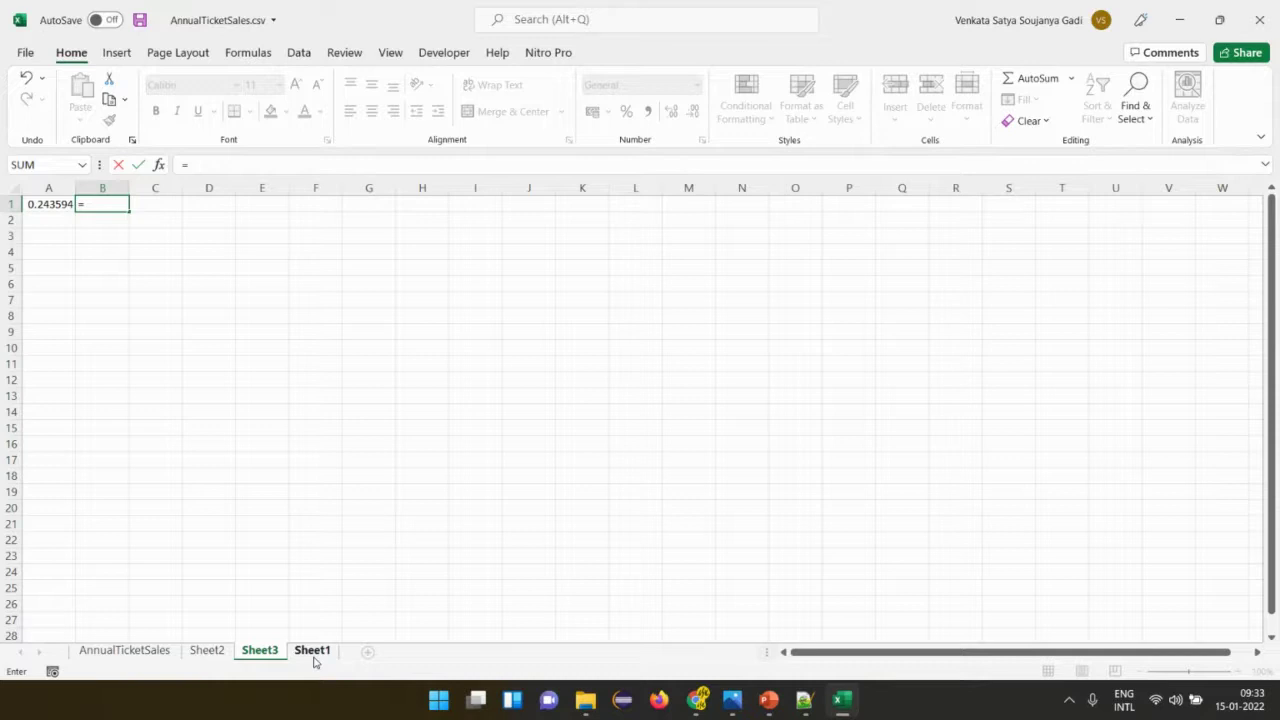
{"action": "type", "text": "=r"}
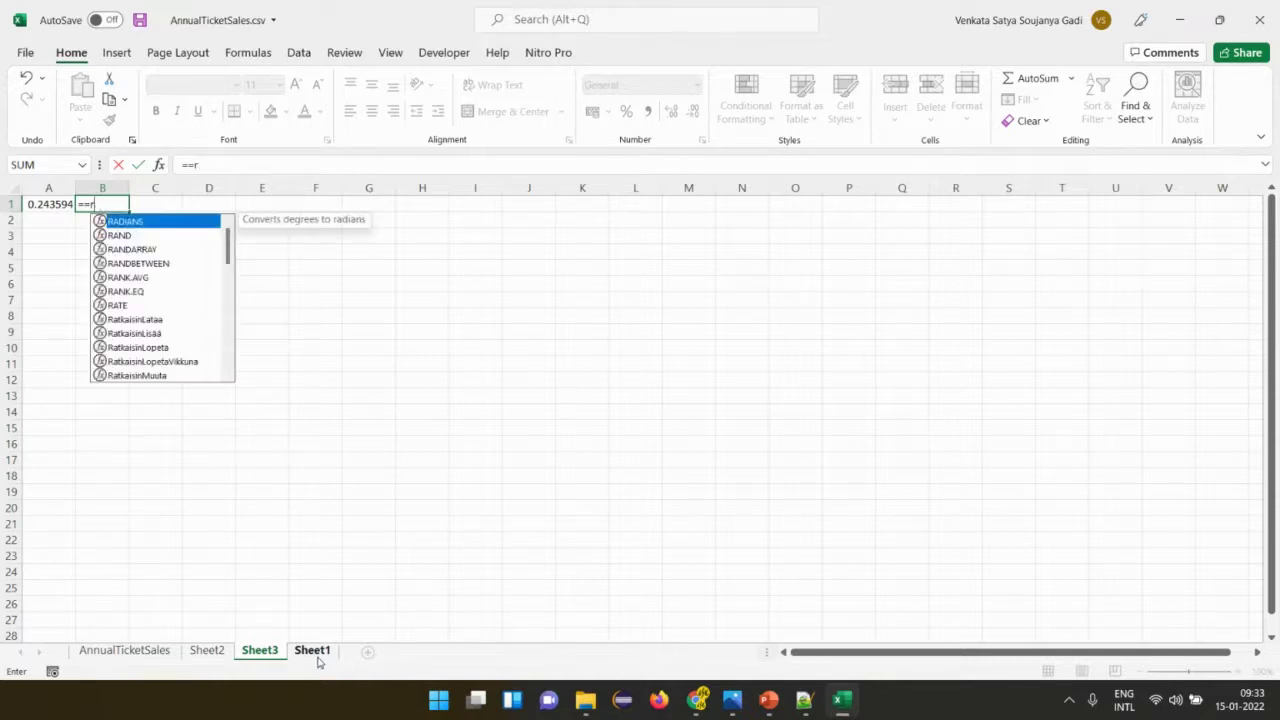
{"action": "key", "text": "BackSpace"}
{"action": "key", "text": "BackSpace"}
{"action": "type", "text": "randb"}
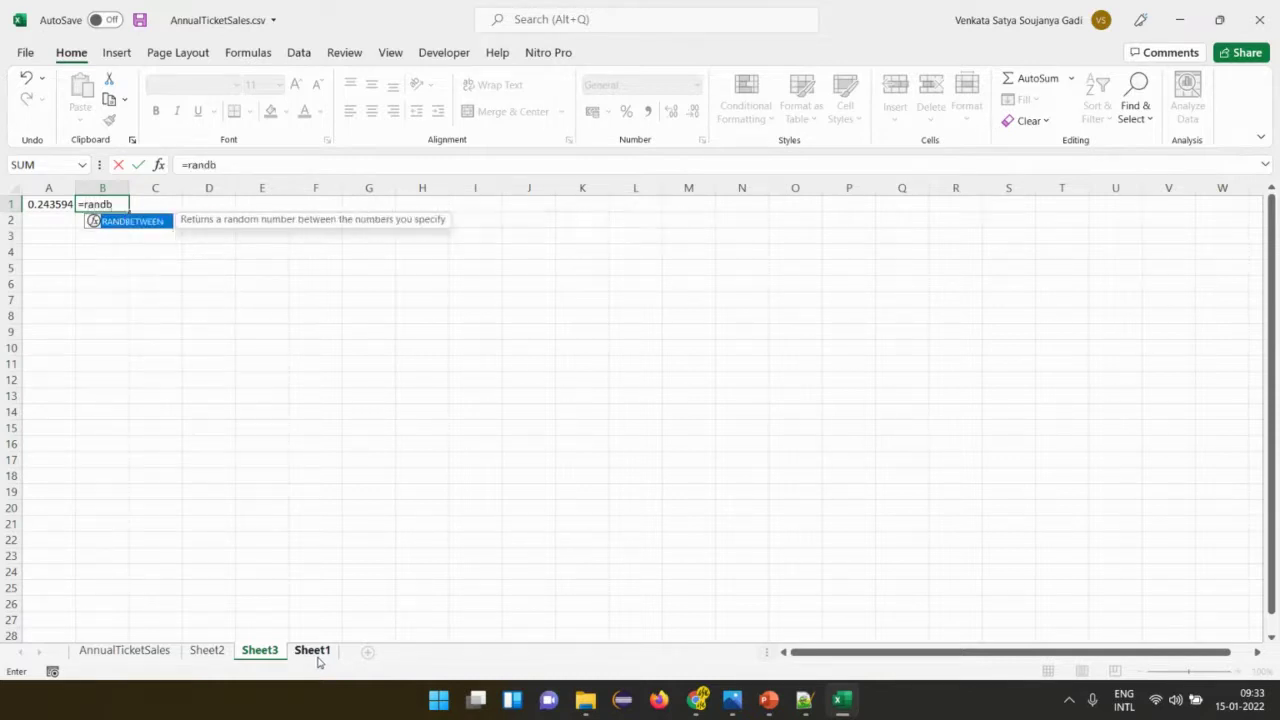
{"action": "key", "text": "Tab"}
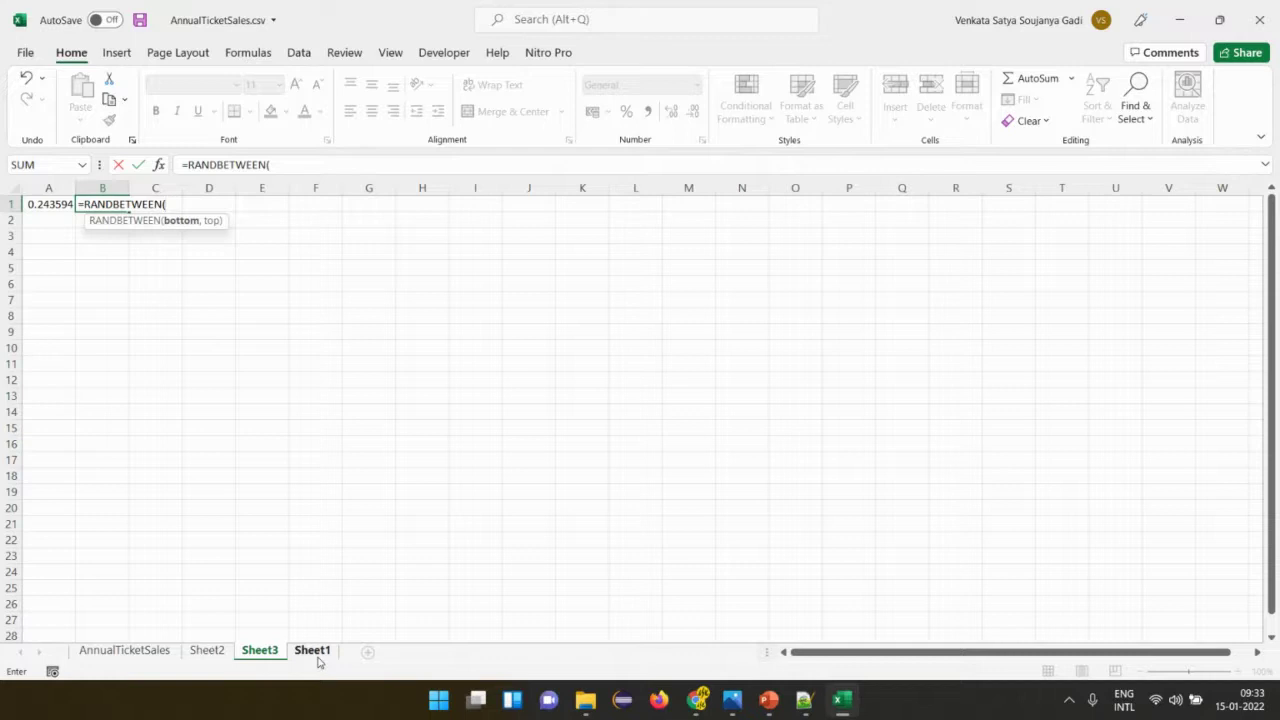
{"action": "type", "text": "5,4)"}
{"action": "key", "text": "Return"}
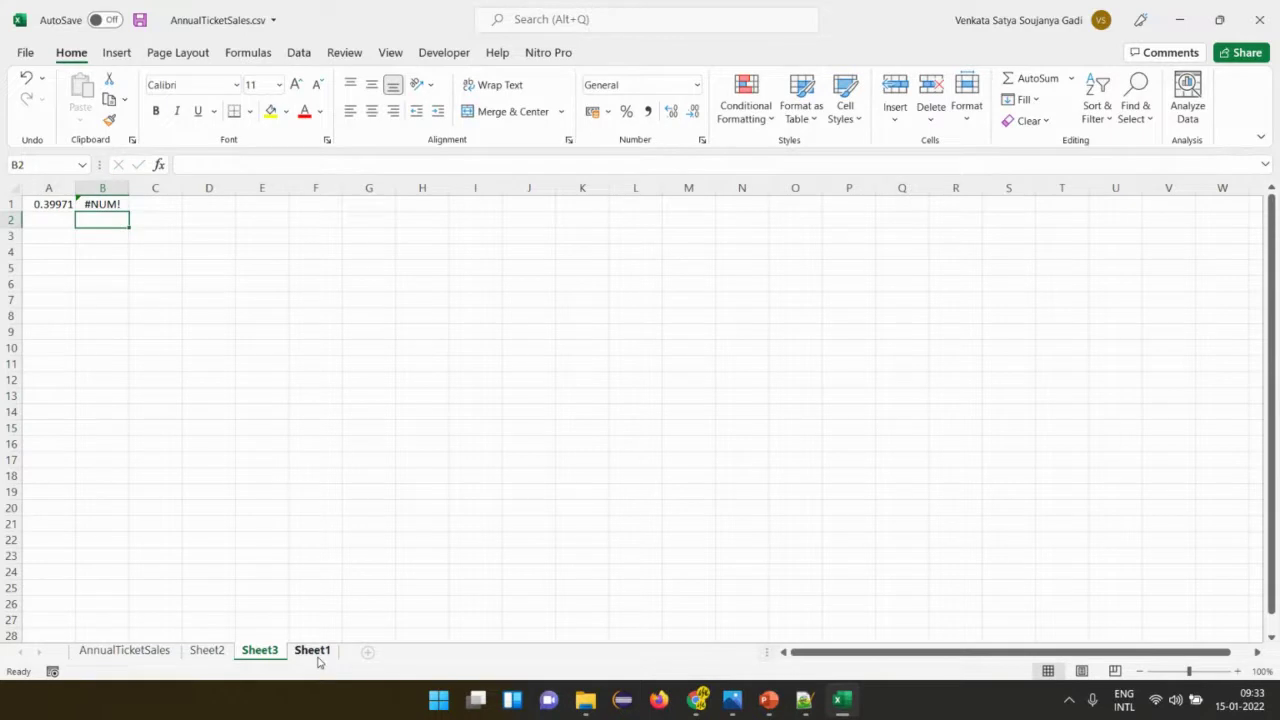
Change the upper limit in the B1 random number formula to 14, giving =RANDBETWEEN(5,14).
{"action": "key", "text": "Up"}
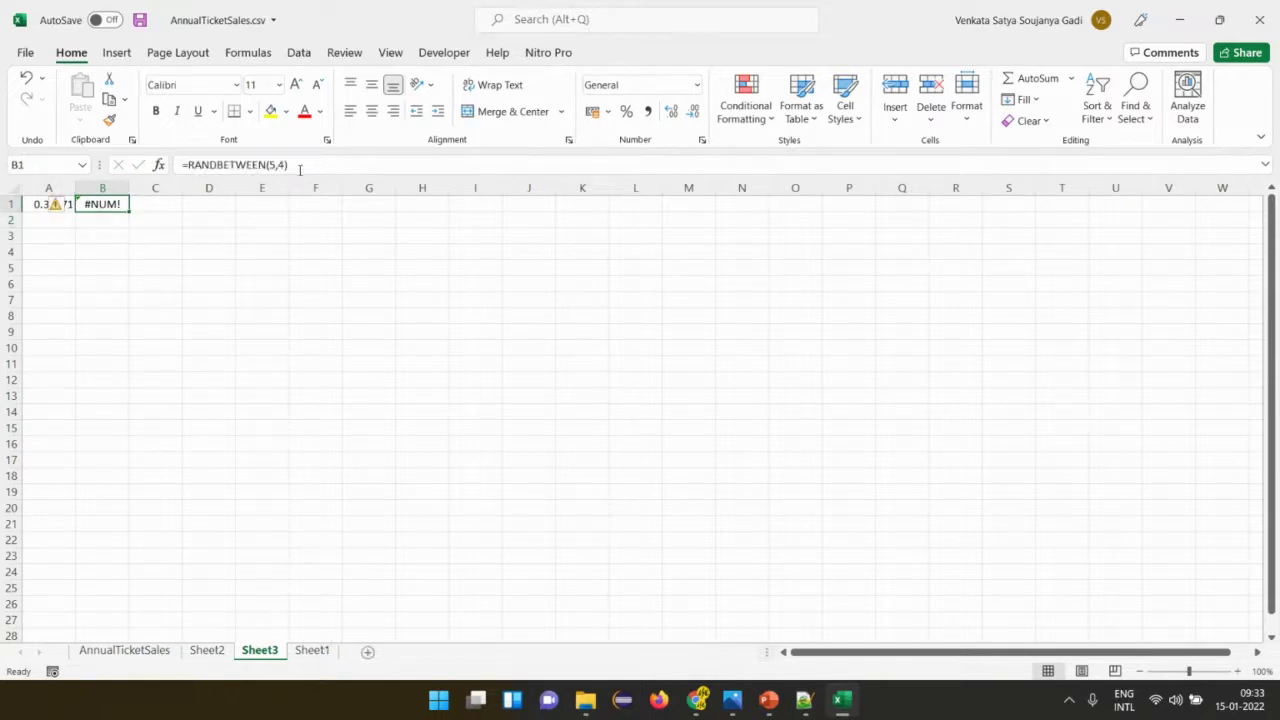
{"action": "left_click", "coordinate": [281, 164]}
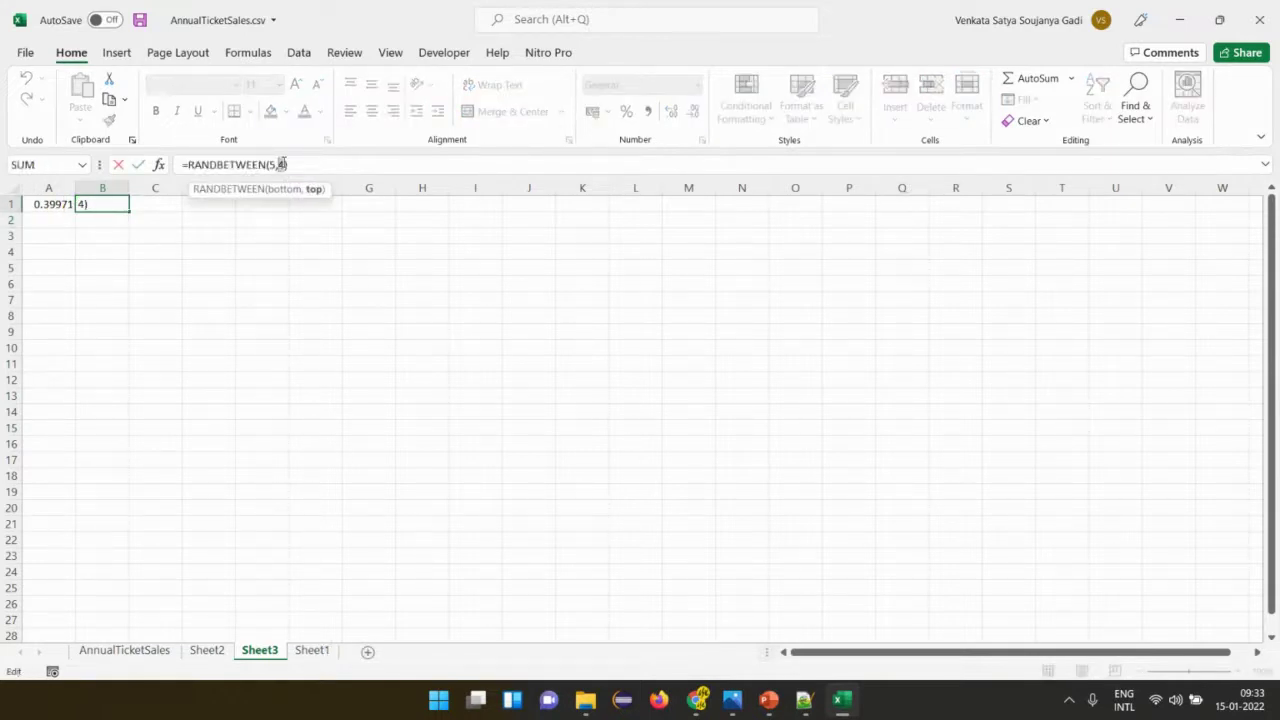
{"action": "type", "text": "1"}
{"action": "key", "text": "Return"}
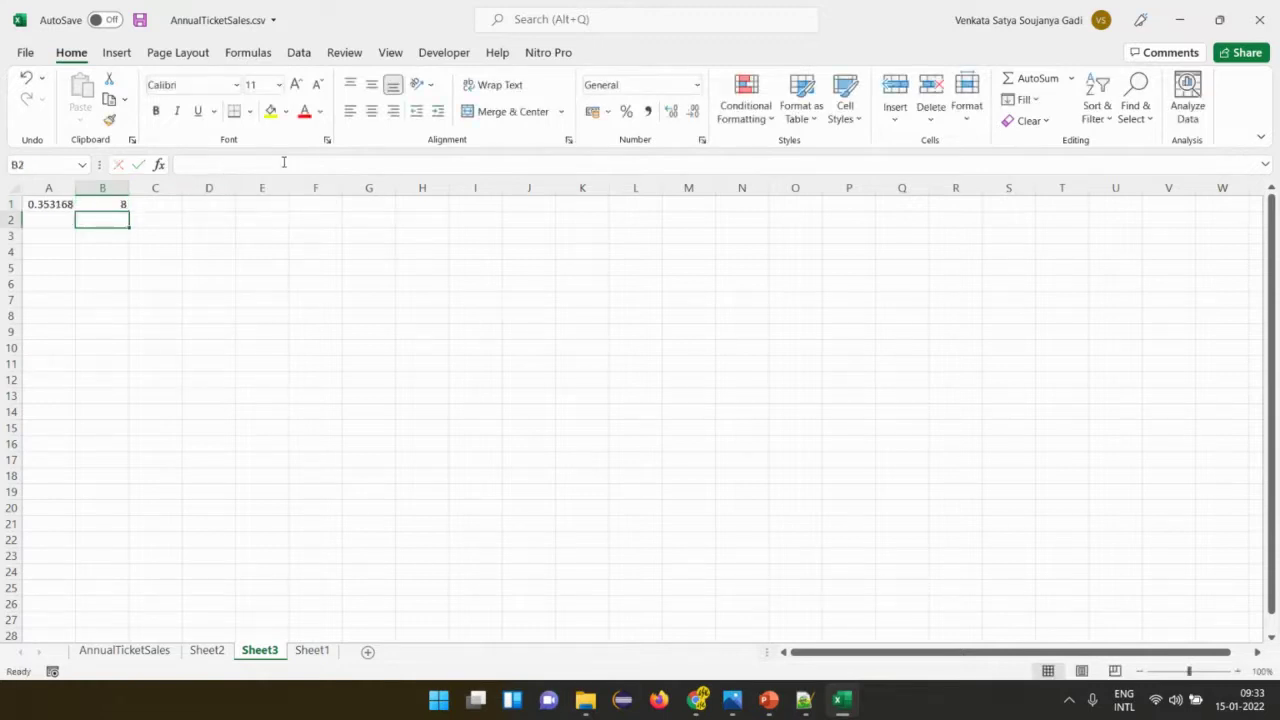
Clear the RAND formula from A1.
{"action": "key", "text": "Left"}
{"action": "key", "text": "Up"}
{"action": "key", "text": "Delete"}
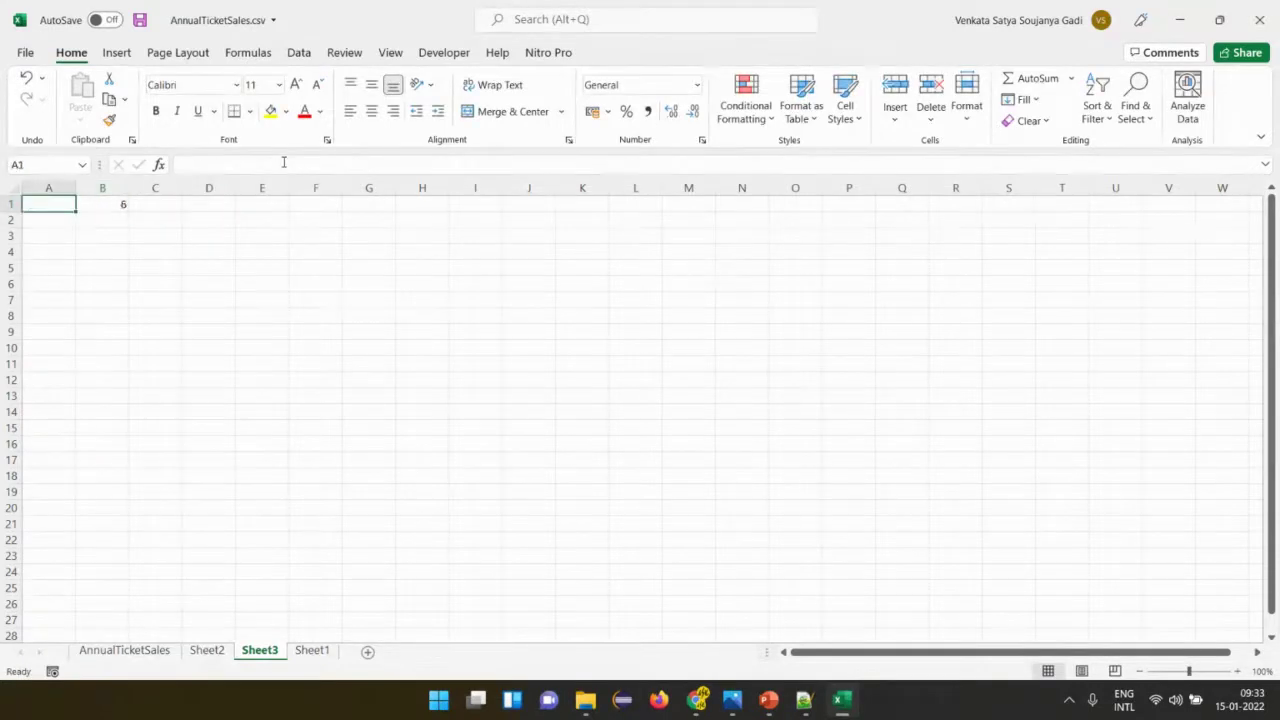
Re-enter the RANDBETWEEN formula in B1 several times to generate new random integers.
{"action": "key", "text": "Right"}
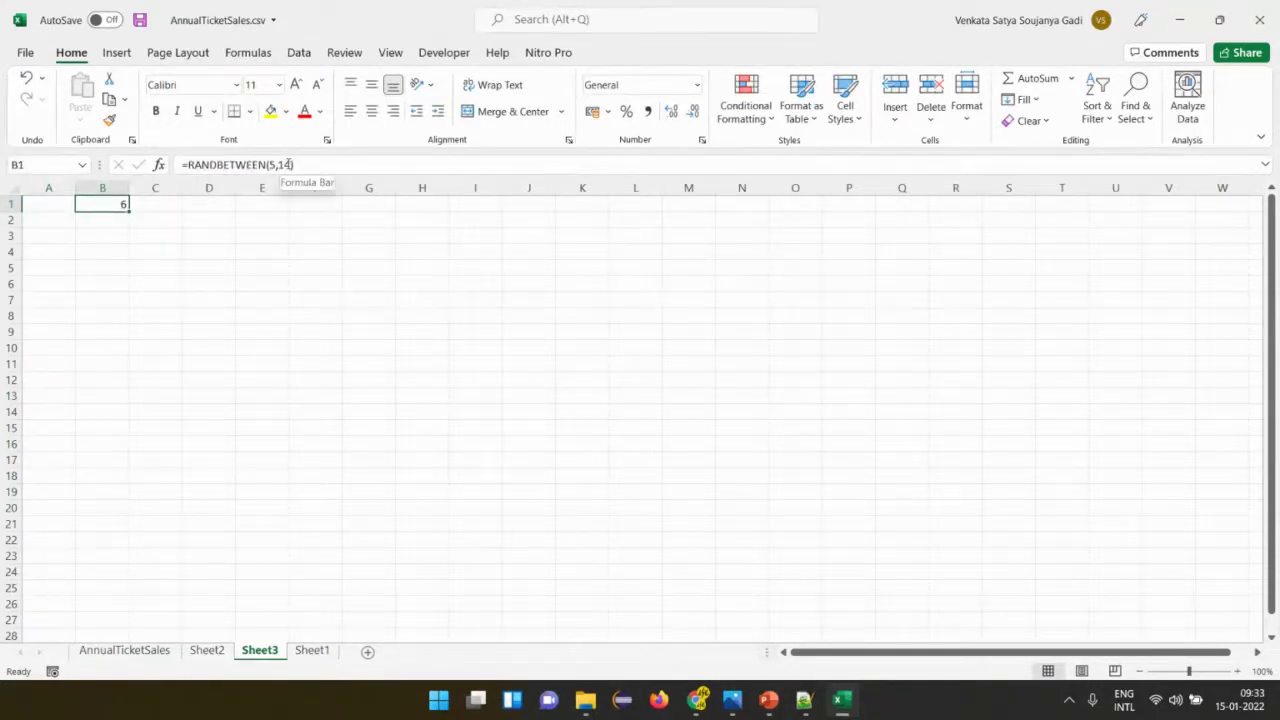
{"action": "left_click", "coordinate": [311, 164]}
{"action": "key", "text": "Return"}
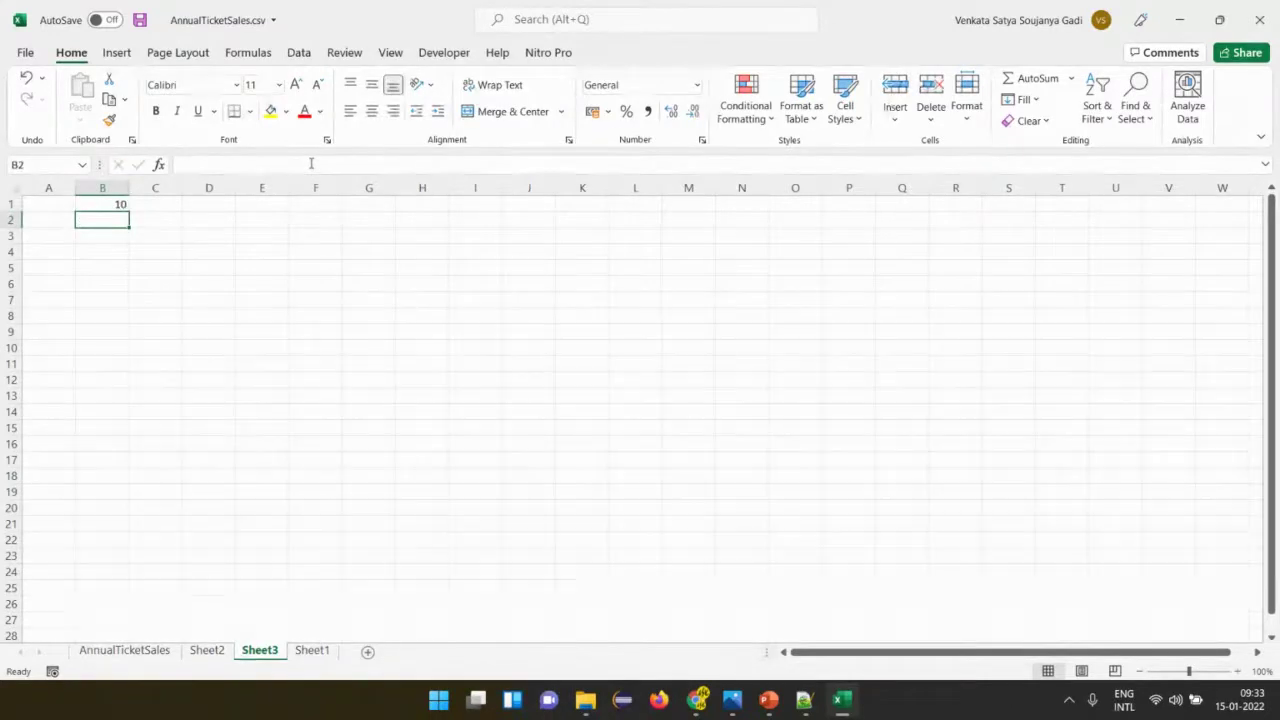
{"action": "key", "text": "Up"}
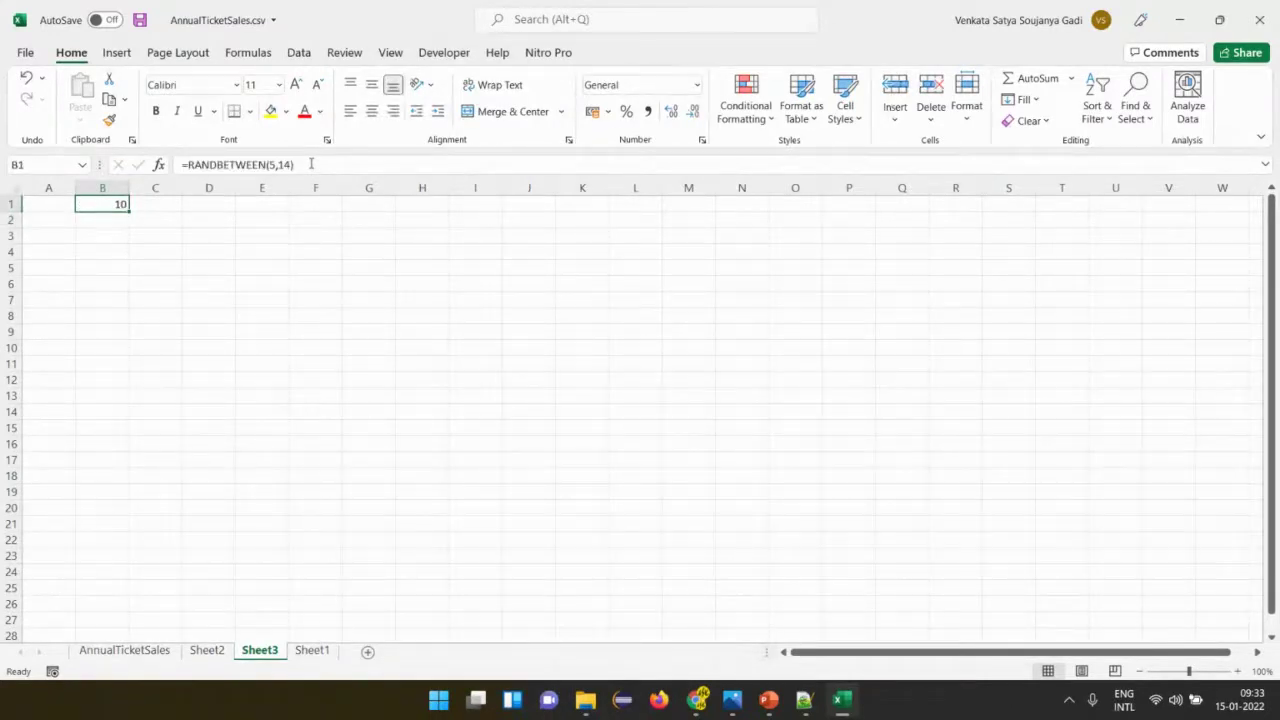
{"action": "left_click", "coordinate": [311, 164]}
{"action": "key", "text": "Return"}
Change the B1 formula to =RANDBETWEEN(500,1400)/100 to generate random numbers with two decimals.
{"action": "key", "text": "Up"}
{"action": "left_click", "coordinate": [311, 164]}
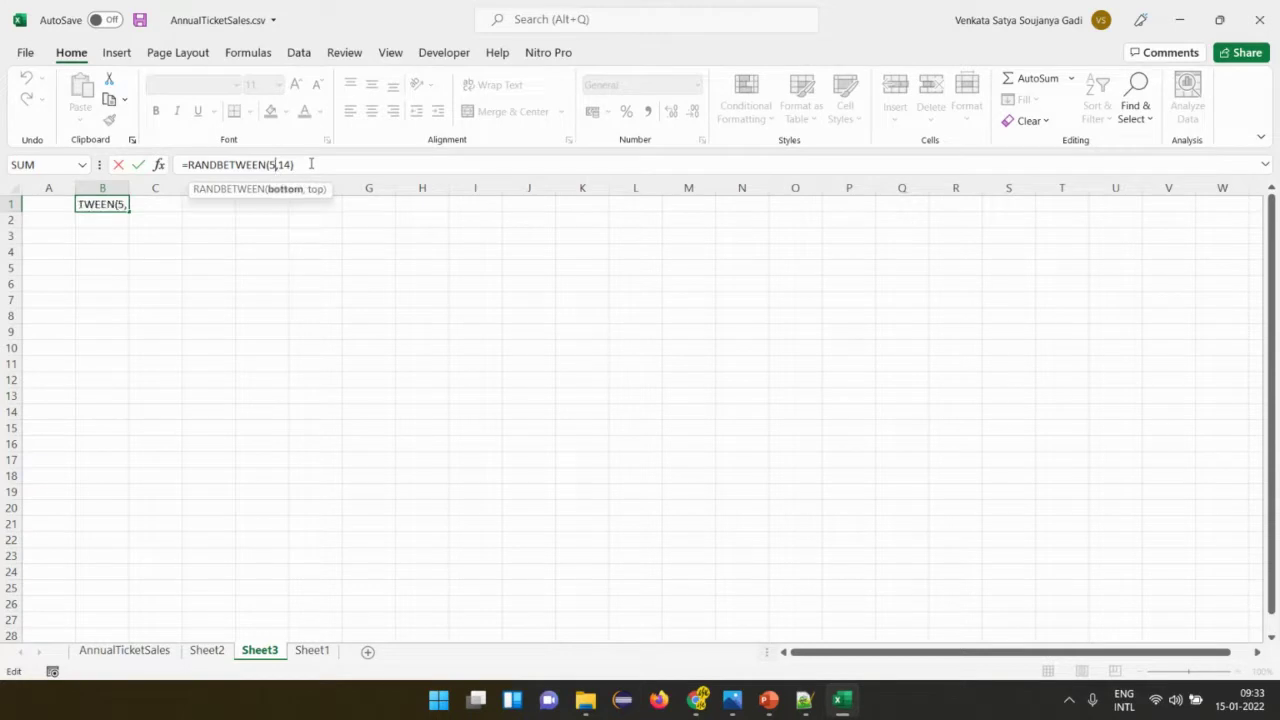
{"action": "key", "text": "Left"}
{"action": "type", "text": "00"}
{"action": "key", "text": "Right"}
{"action": "key", "text": "Right"}
{"action": "key", "text": "Right"}
{"action": "type", "text": "00"}
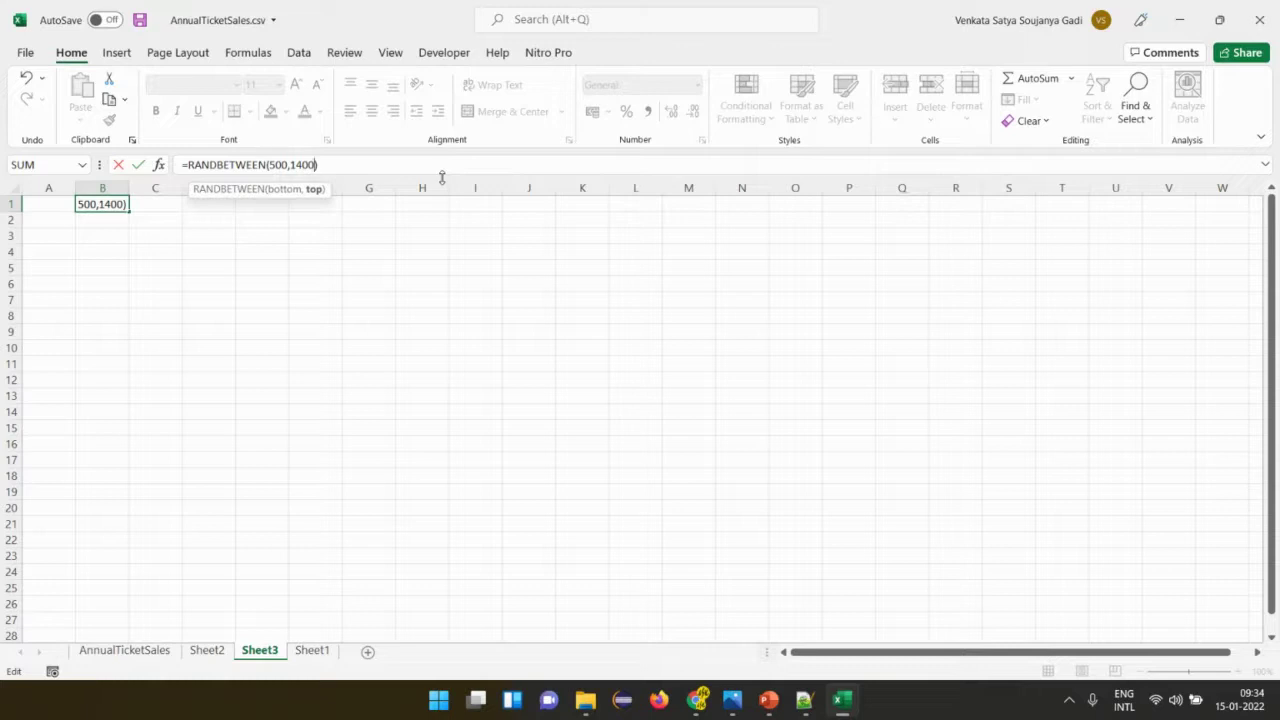
{"action": "type", "text": "/100"}
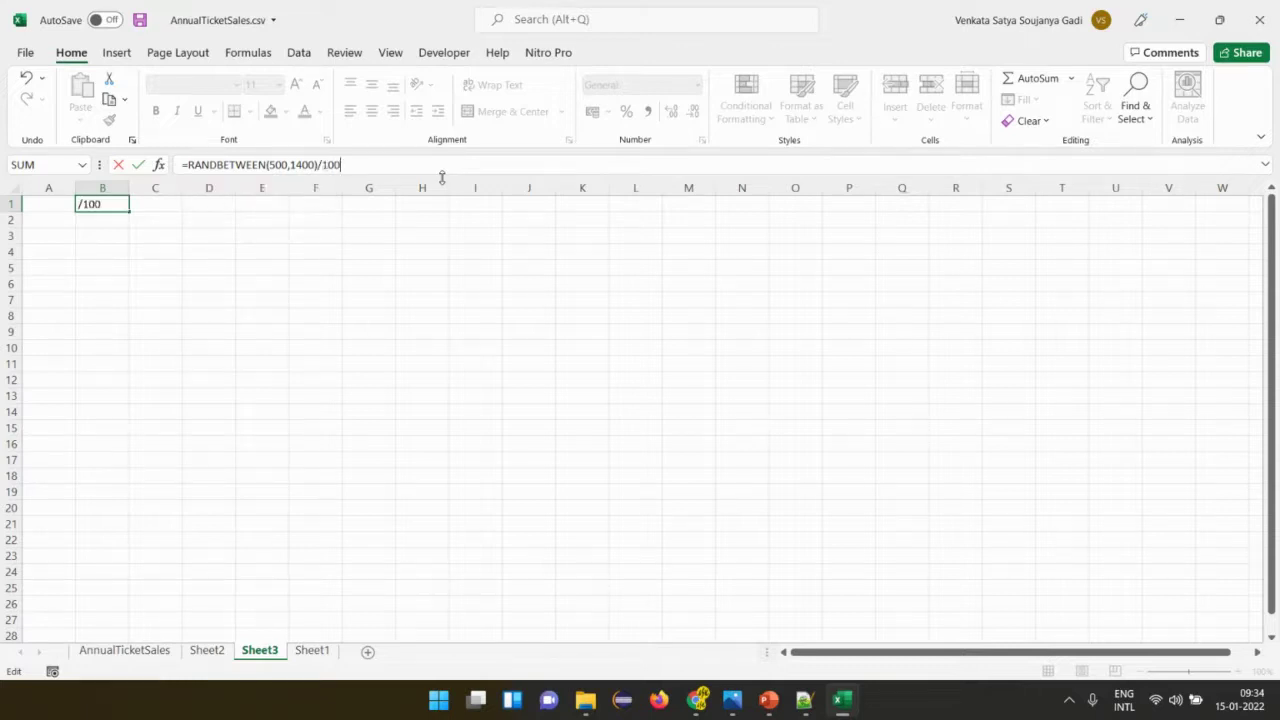
{"action": "key", "text": "Return"}
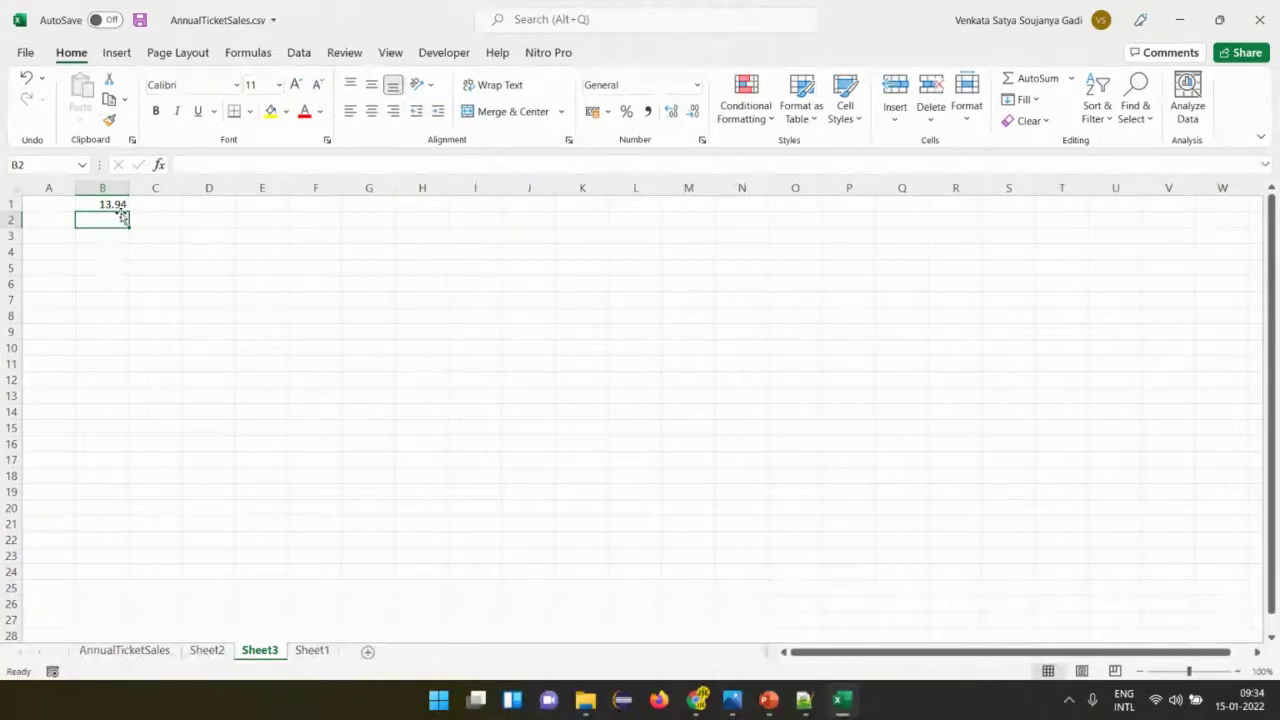
Recalculate the sheet twice to generate new two-decimal random numbers in B1.
{"action": "left_click", "coordinate": [265, 162]}
{"action": "key", "text": "Return"}
{"action": "left_click", "coordinate": [265, 162]}
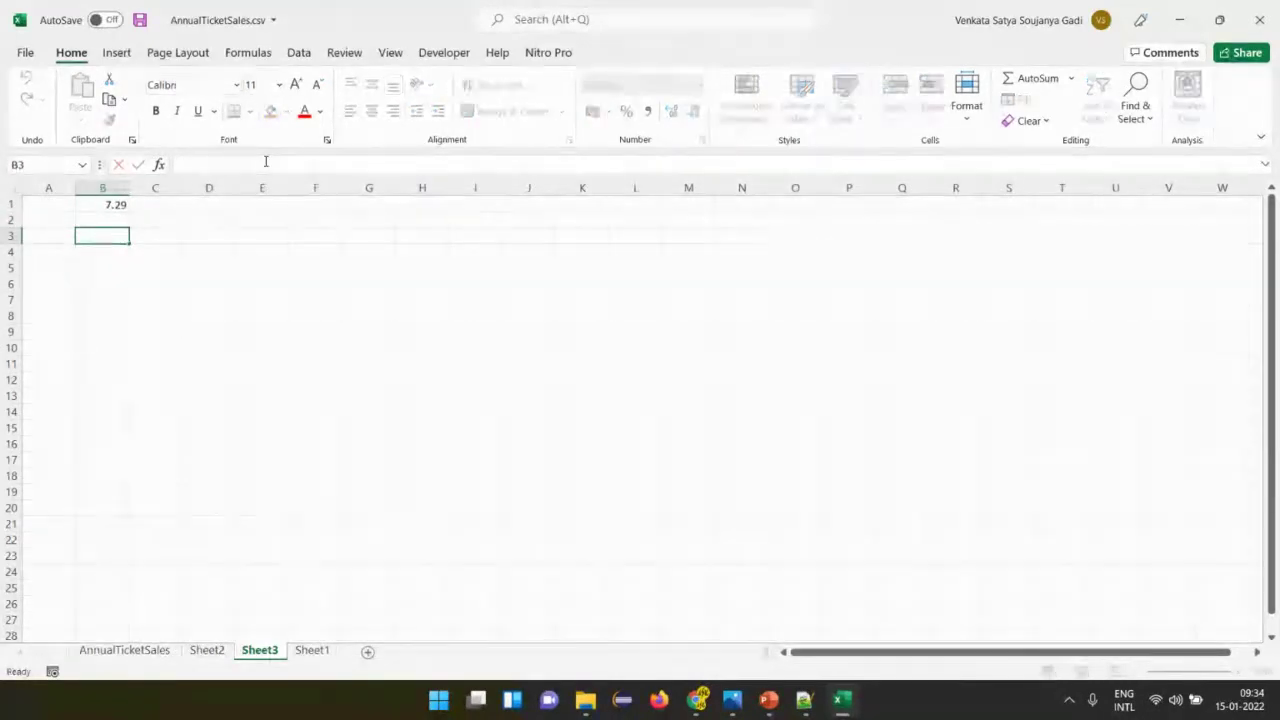
{"action": "key", "text": "Return"}
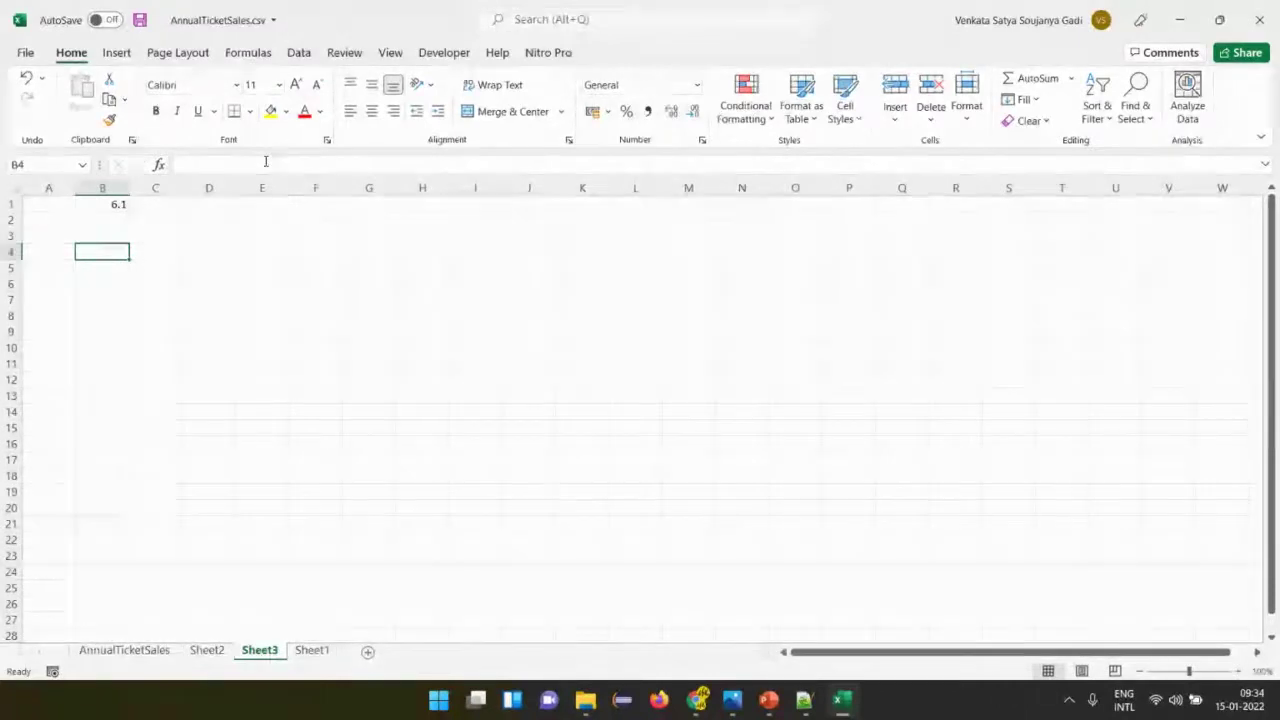
Clear the RANDBETWEEN formula from B1.
{"action": "key", "text": "Up"}
{"action": "key", "text": "Up"}
{"action": "key", "text": "Up"}
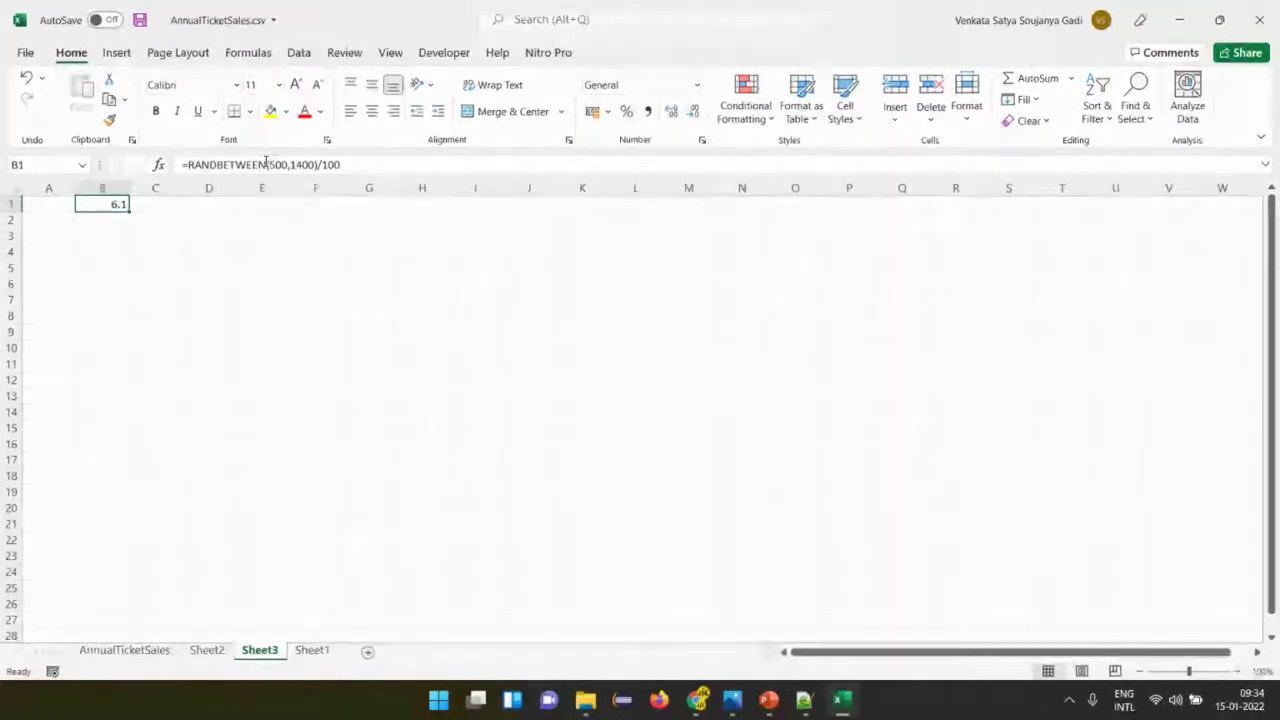
{"action": "key", "text": "Delete"}
Enter =RANDARRAY(16,1,.8,1.2,FALSE) in A1 to generate 16 rows of random decimals between 0.8 and 1.2.
{"action": "key", "text": "Left"}
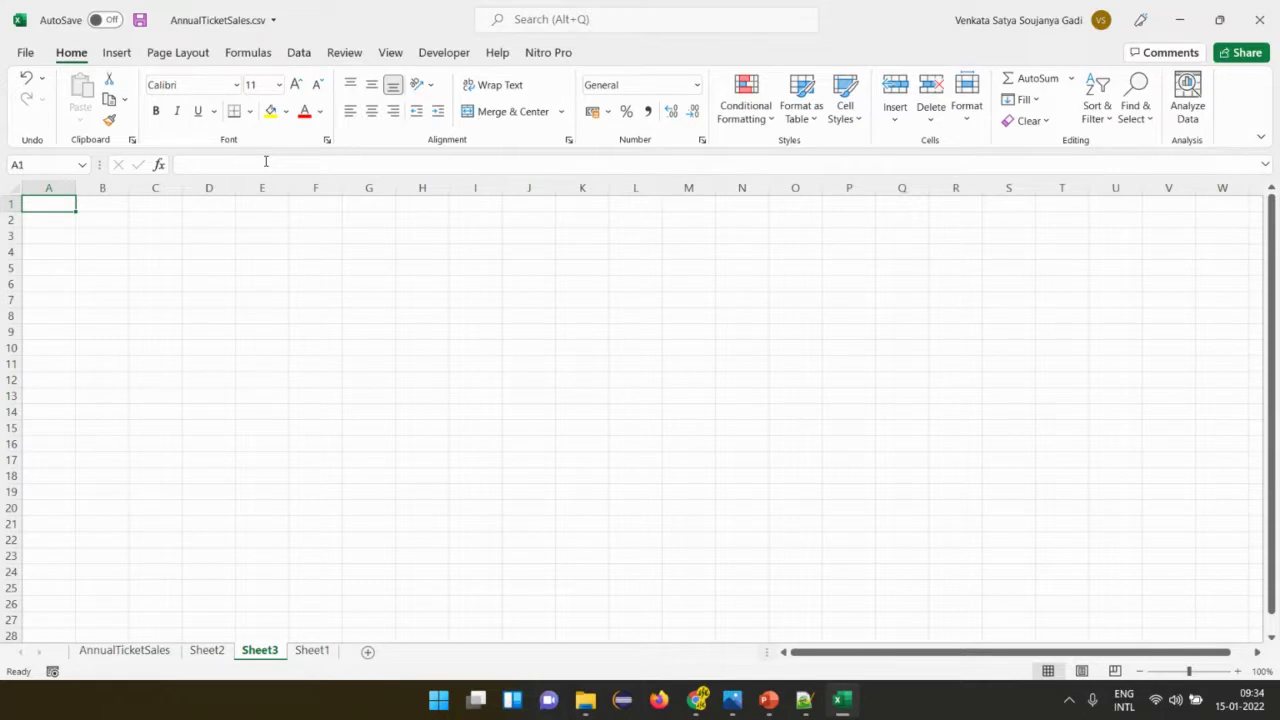
{"action": "type", "text": "=ran"}
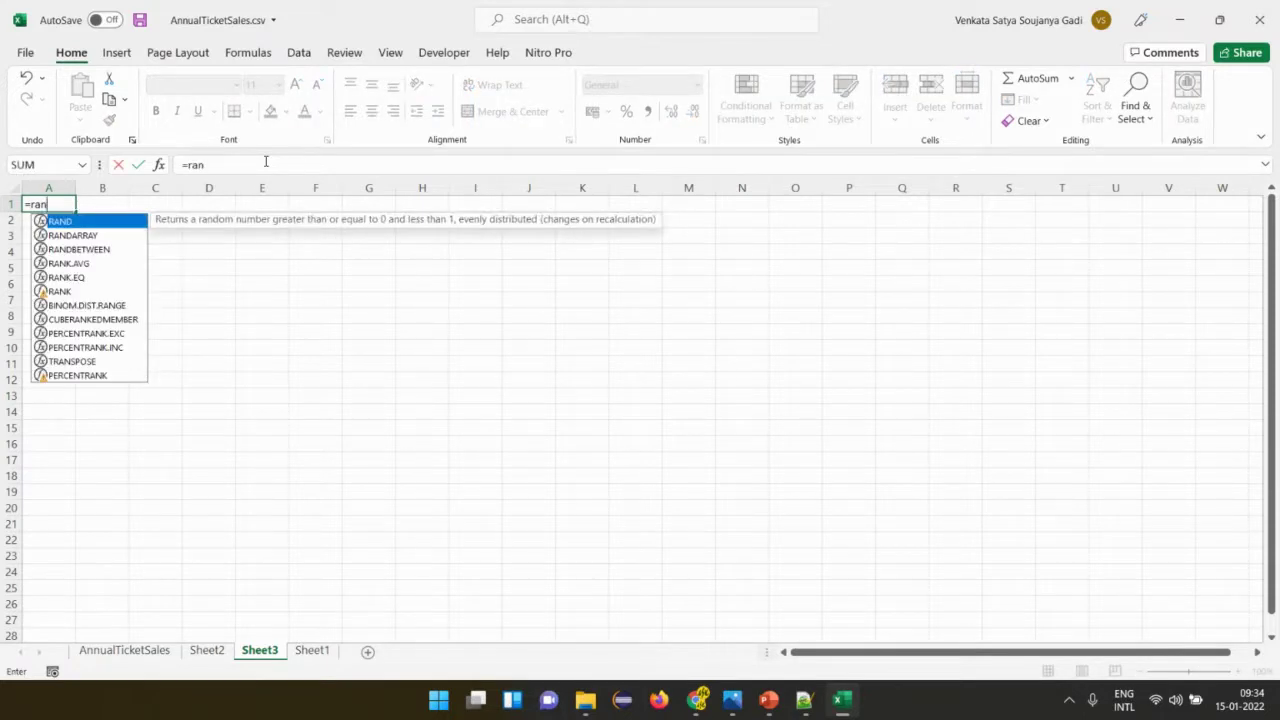
{"action": "key", "text": "Down"}
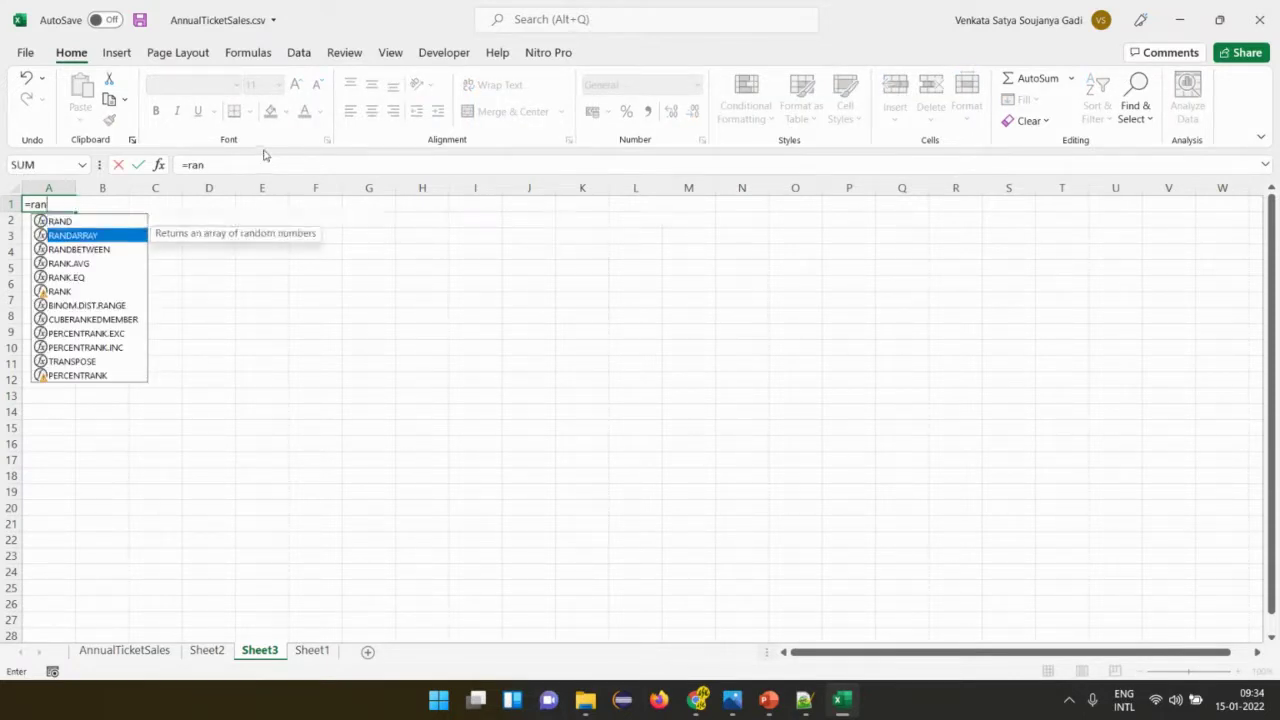
{"action": "key", "text": "Tab"}
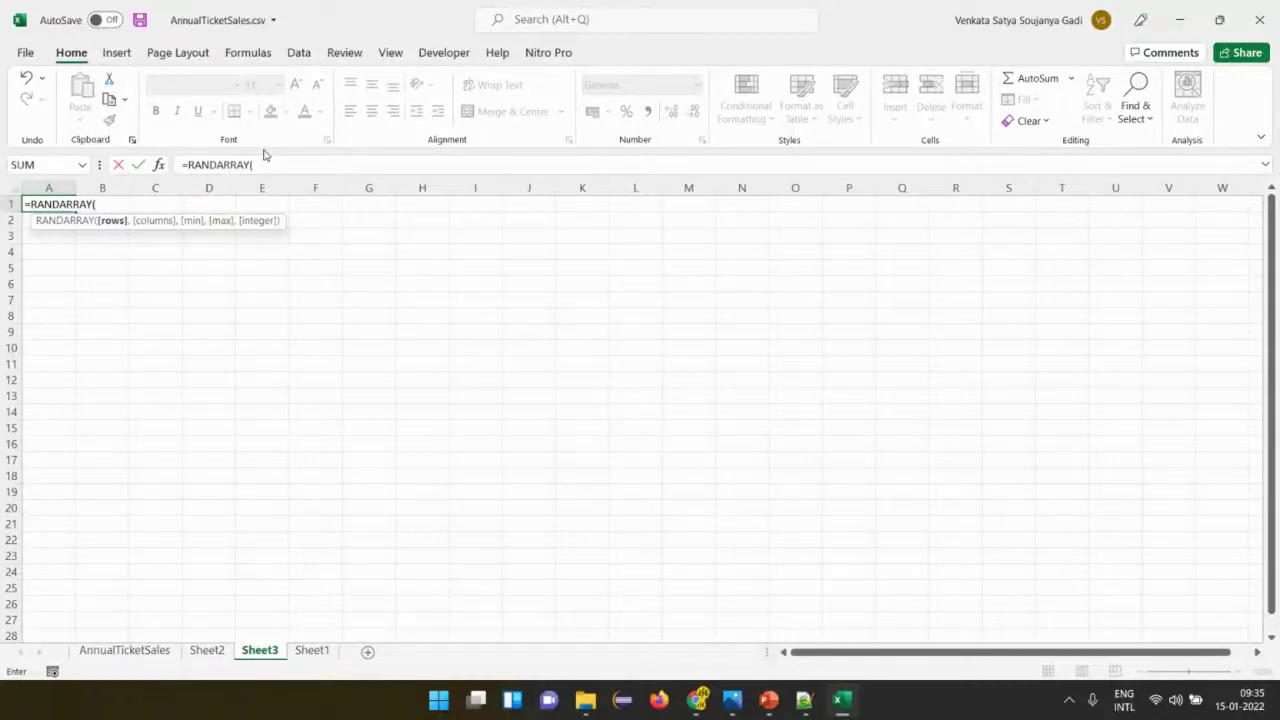
{"action": "type", "text": "16,1,"}
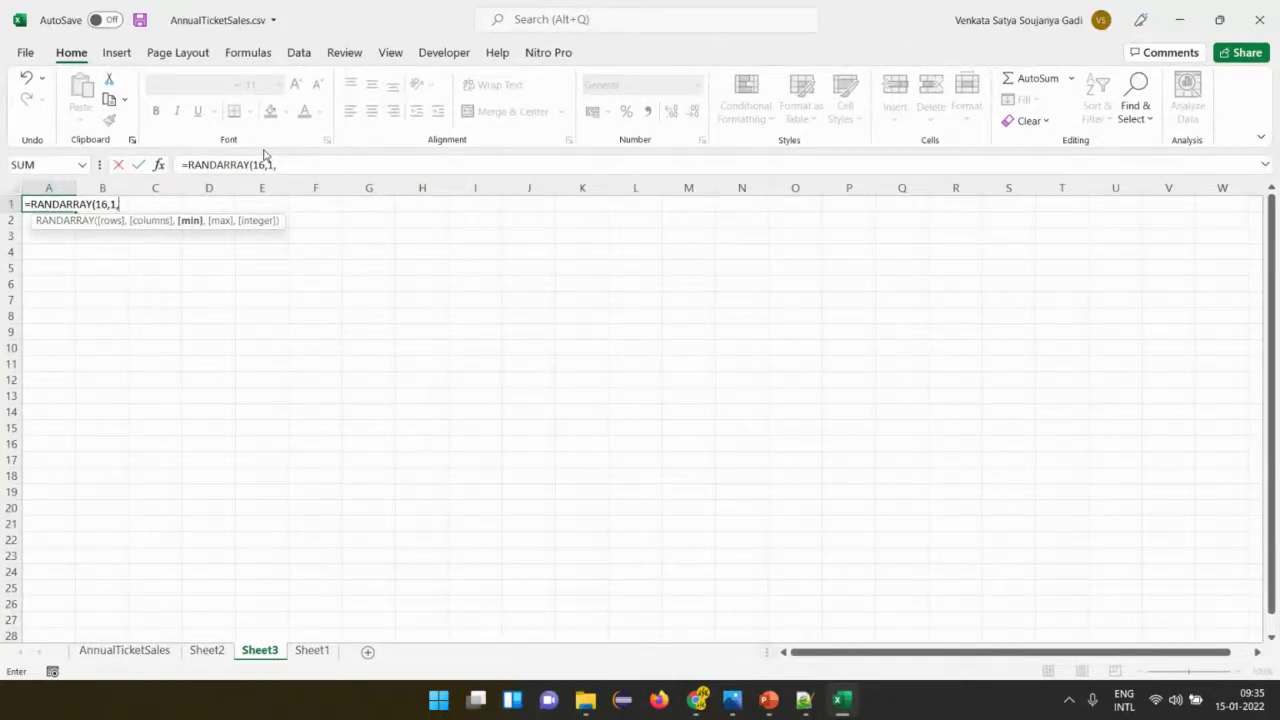
{"action": "type", "text": ".8,1.2,"}
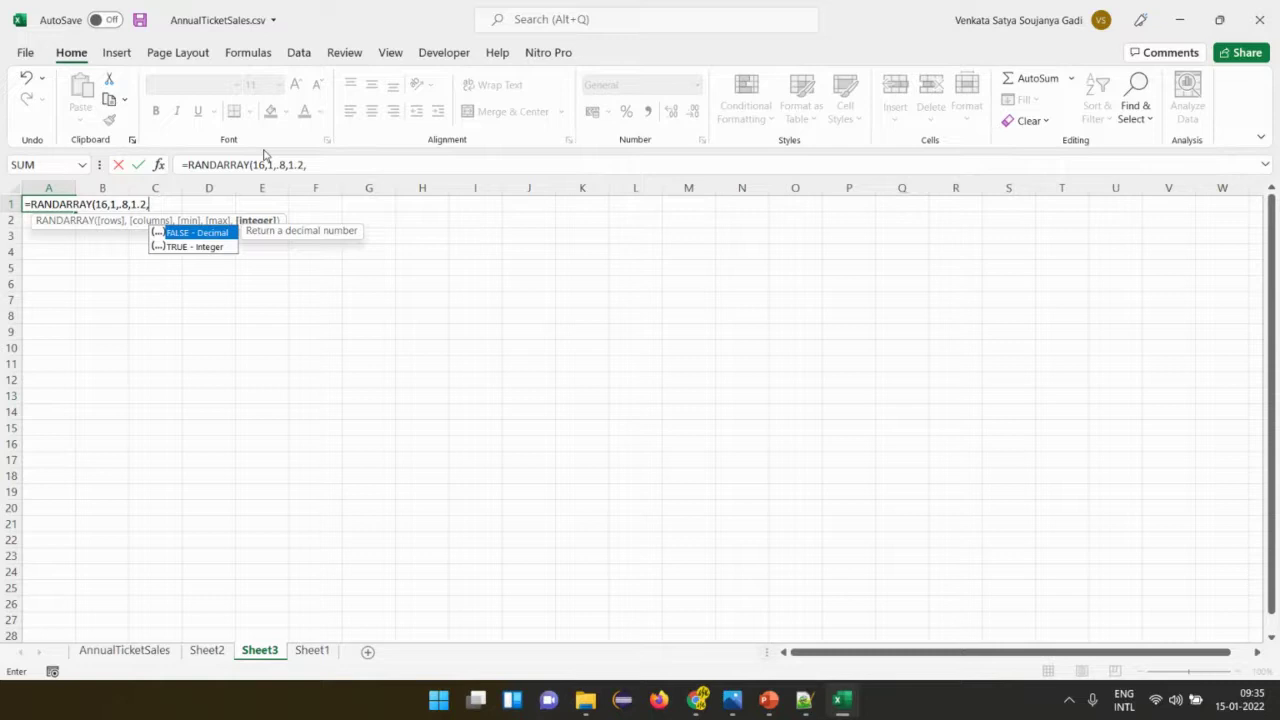
{"action": "key", "text": "Tab"}
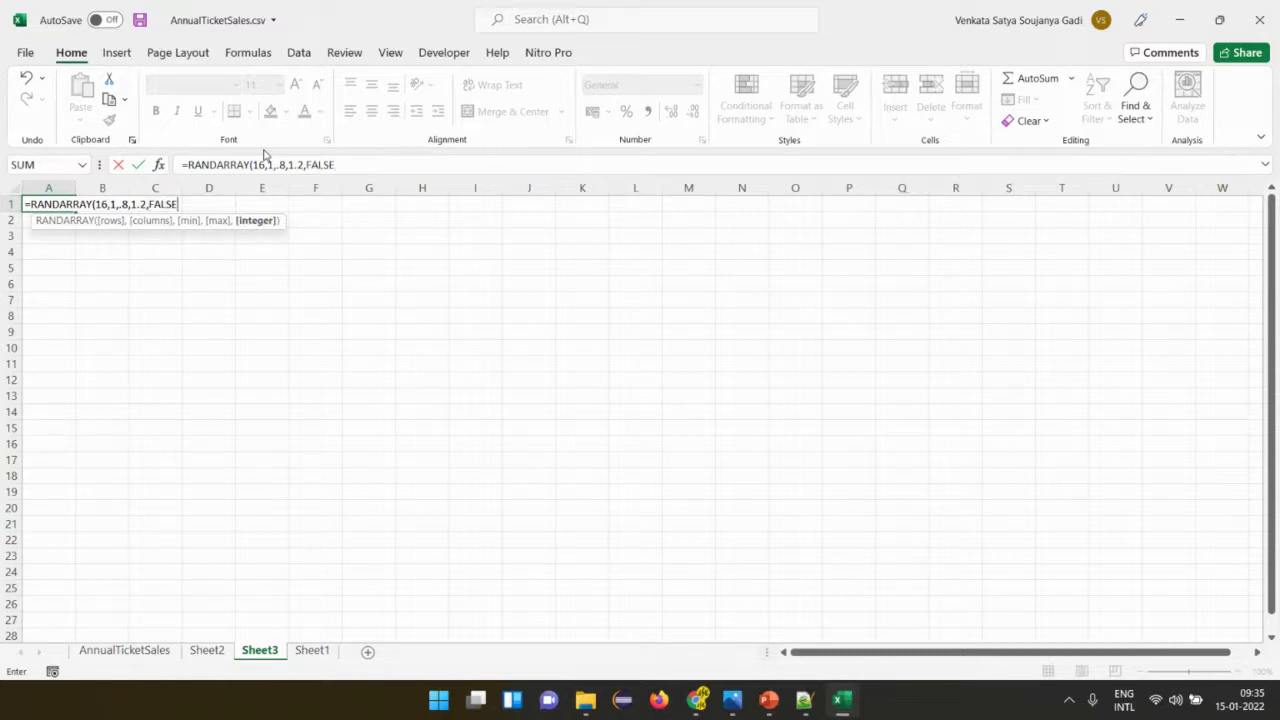
{"action": "type", "text": ")"}
{"action": "key", "text": "Return"}
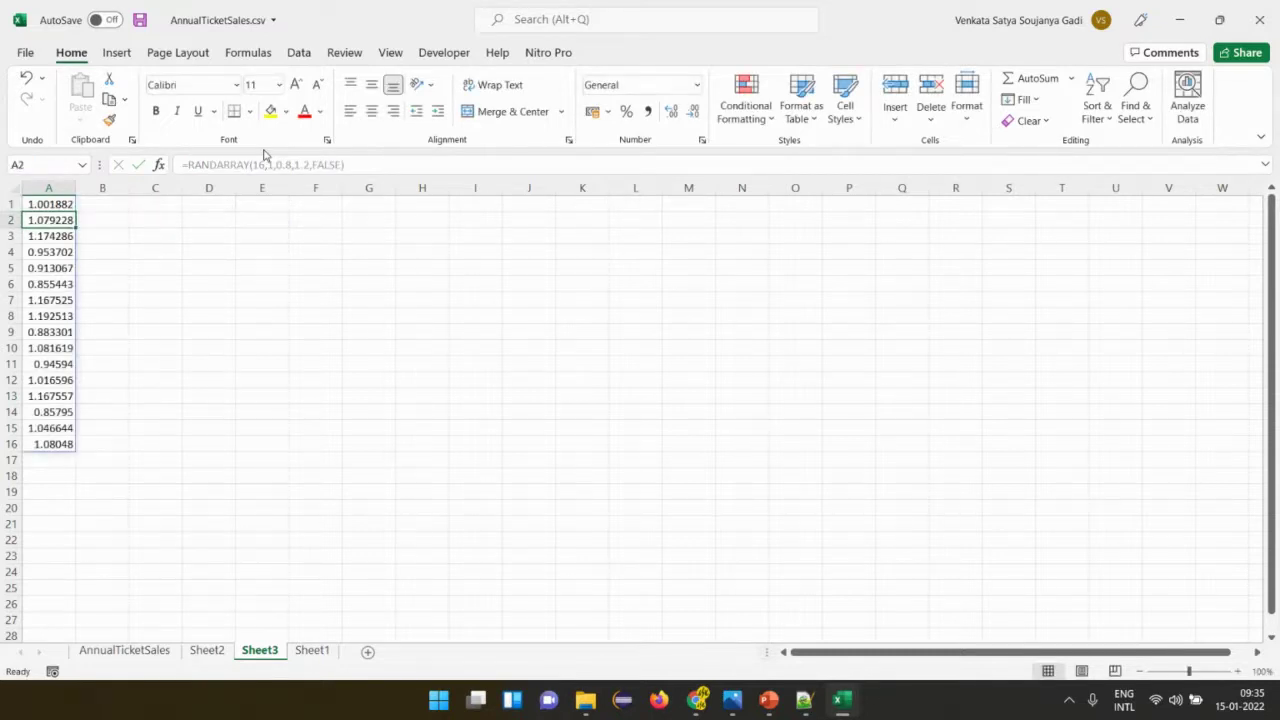
Examine the spilled random decimals in column A, going down past row 16.
{"action": "key", "text": "Down"}
{"action": "key", "text": "Down"}
{"action": "key", "text": "Down"}
{"action": "key", "text": "Down"}
{"action": "key", "text": "Down"}
{"action": "key", "text": "Down"}
{"action": "key", "text": "Down"}
{"action": "key", "text": "Down"}
{"action": "key", "text": "Down"}
{"action": "key", "text": "Down"}
{"action": "key", "text": "Down"}
{"action": "key", "text": "Down"}
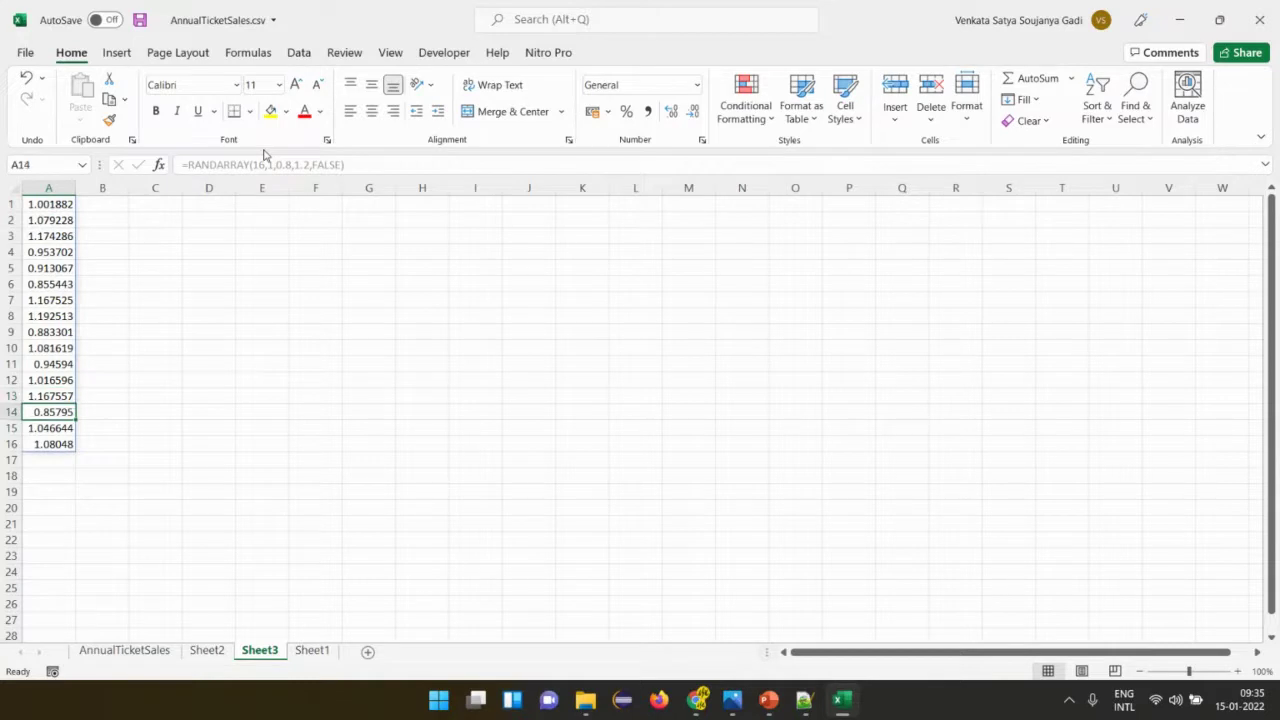
{"action": "key", "text": "Down"}
{"action": "key", "text": "Down"}
{"action": "key", "text": "Down"}
{"action": "key", "text": "Right"}
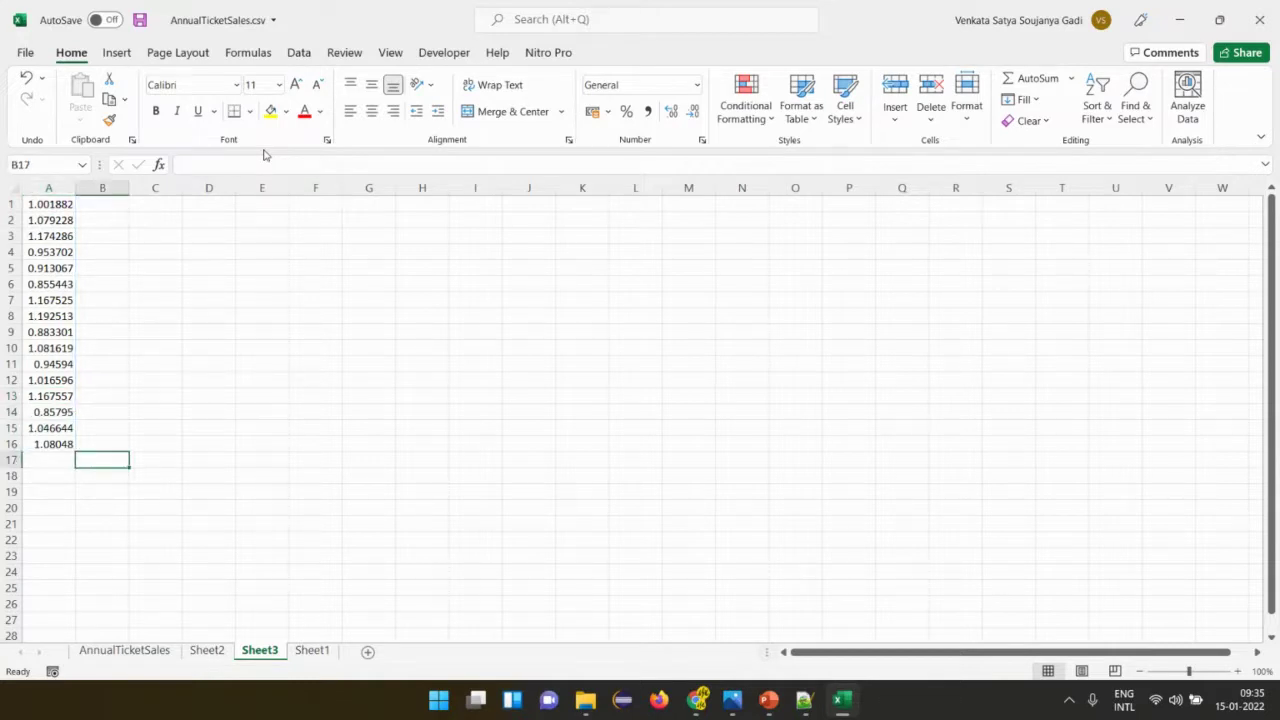
{"action": "key", "text": "Left"}
{"action": "type", "text": "M"}
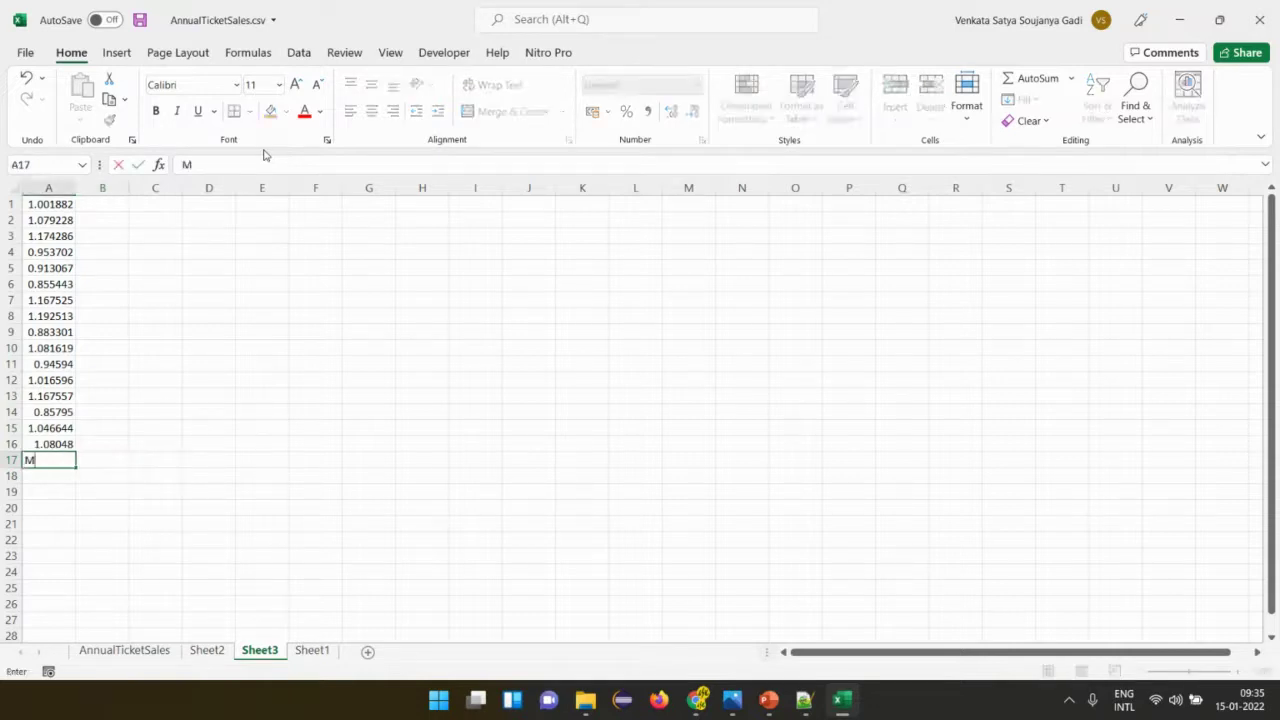
{"action": "key", "text": "Escape"}
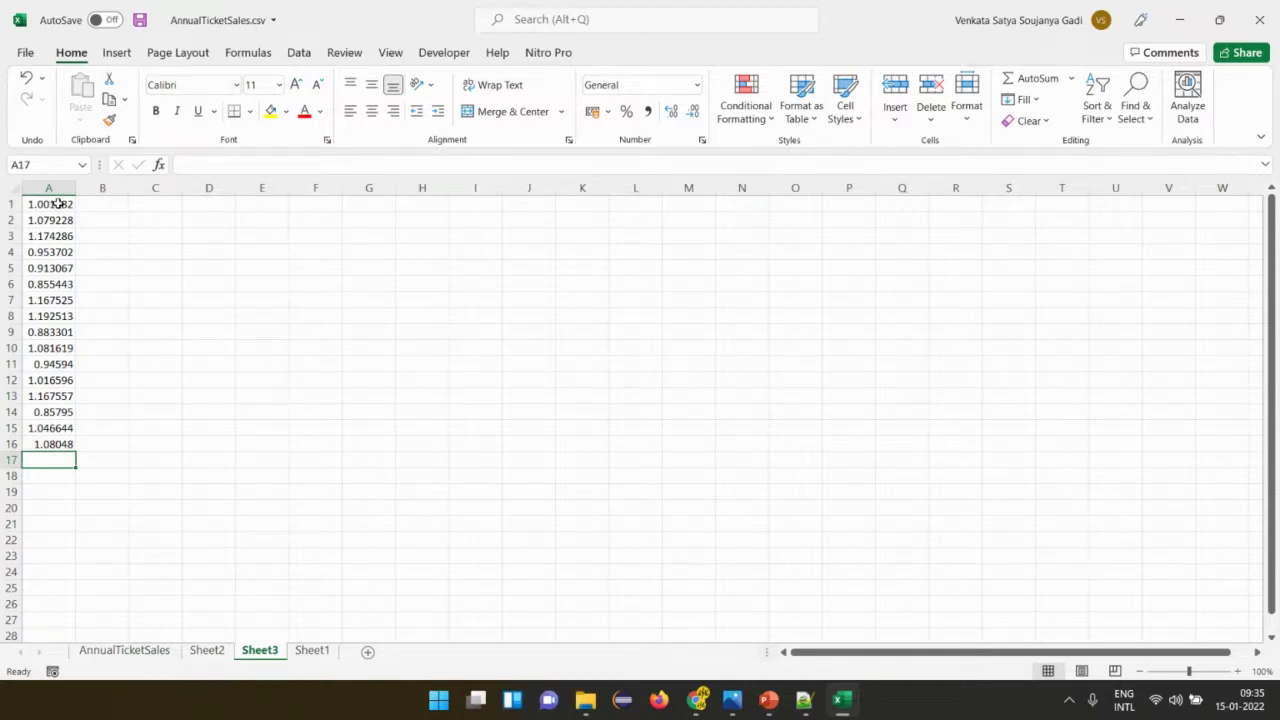
{"action": "left_click_drag", "start_coordinate": [58, 204], "coordinate": [58, 444]}
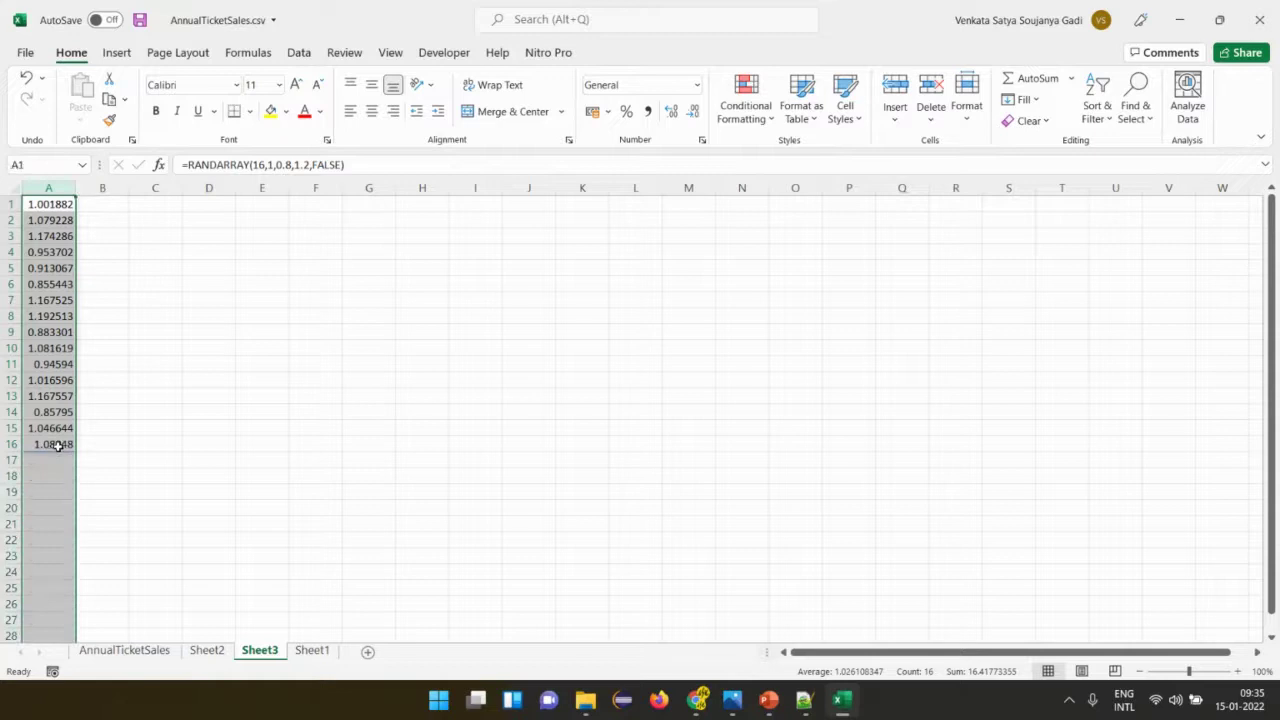
{"action": "key", "text": "ctrl+c"}
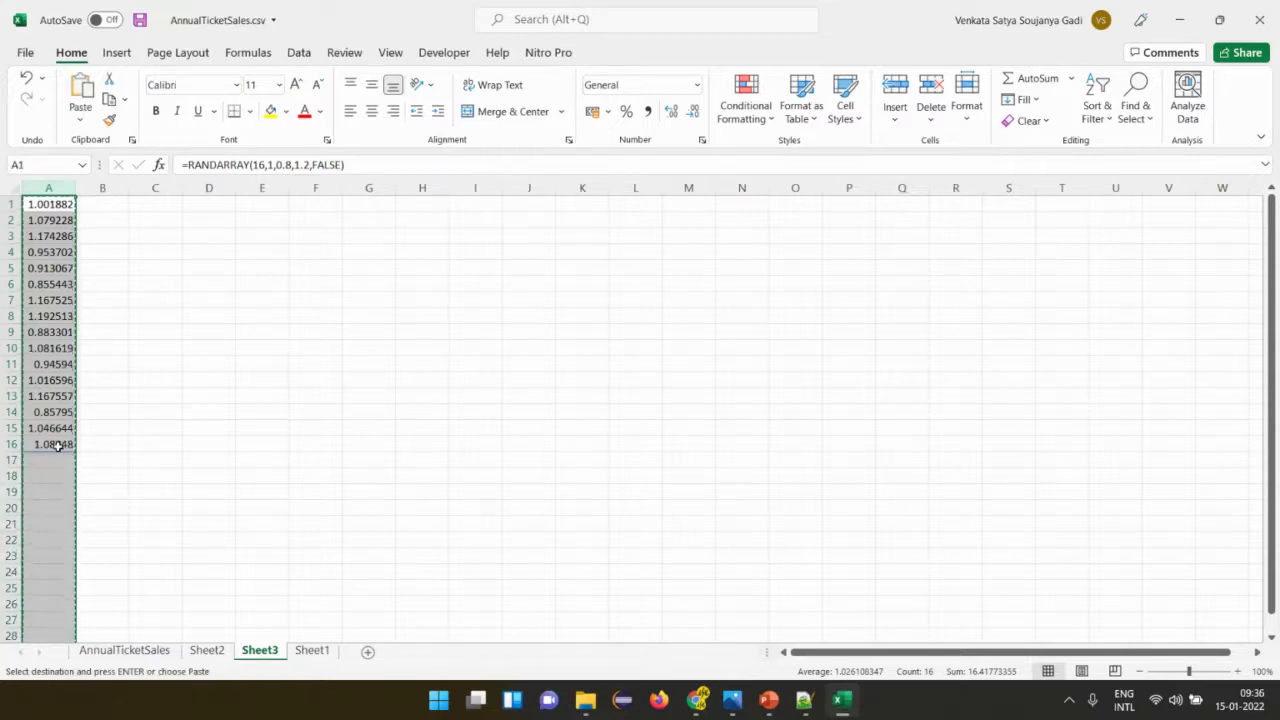
{"action": "key", "text": "Escape"}
Enter =ROUND(A1,1) in B1 to round the first random decimal to one decimal place.
{"action": "key", "text": "Right"}
{"action": "type", "text": "=ra"}
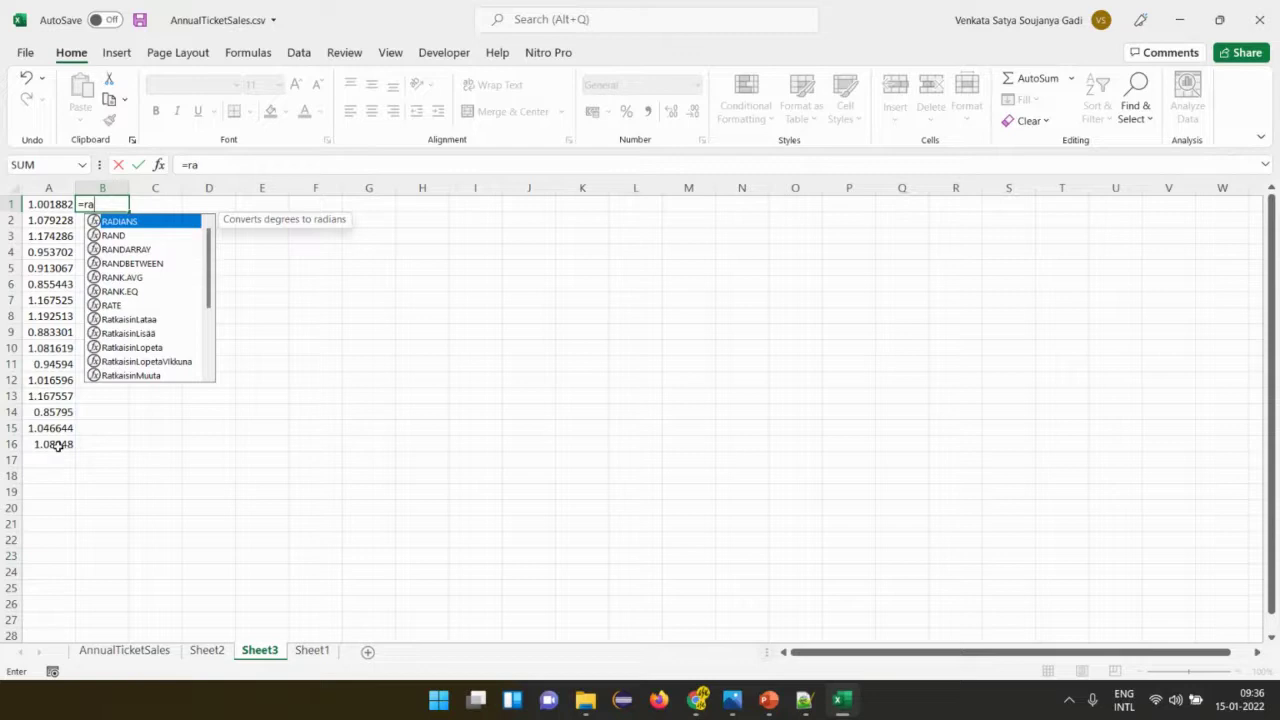
{"action": "key", "text": "BackSpace"}
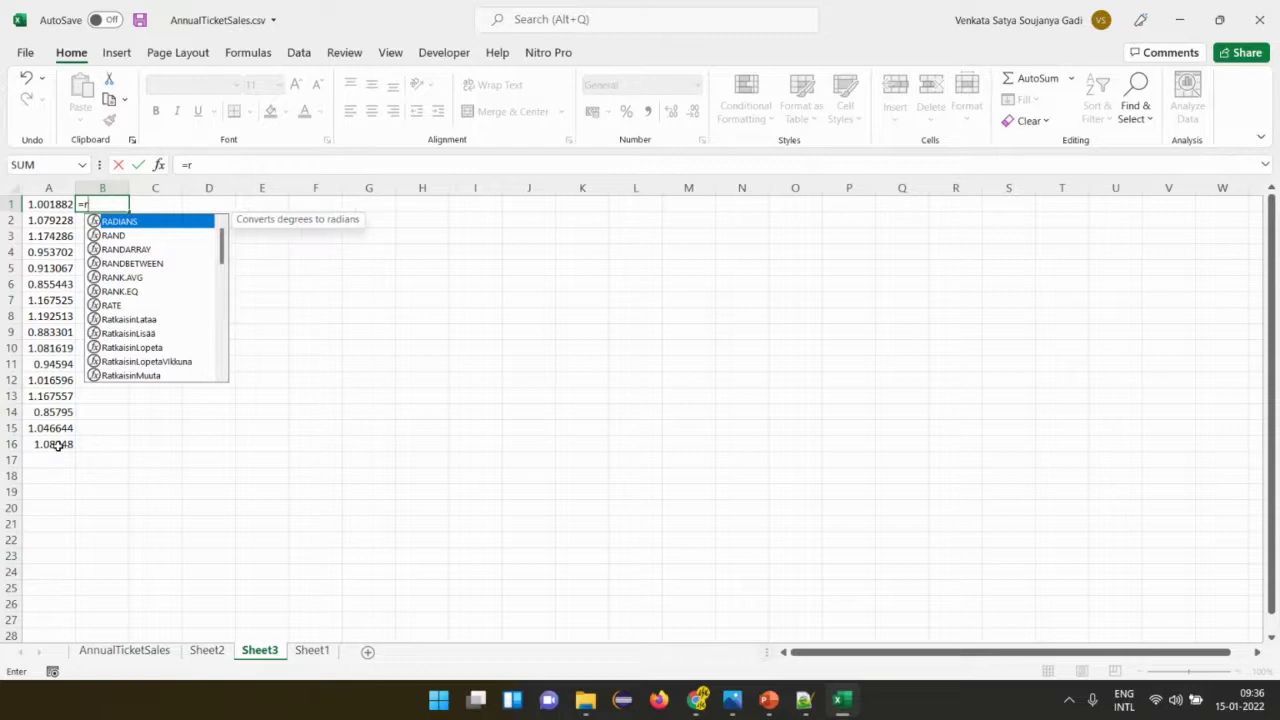
{"action": "type", "text": "ou"}
{"action": "key", "text": "Tab"}
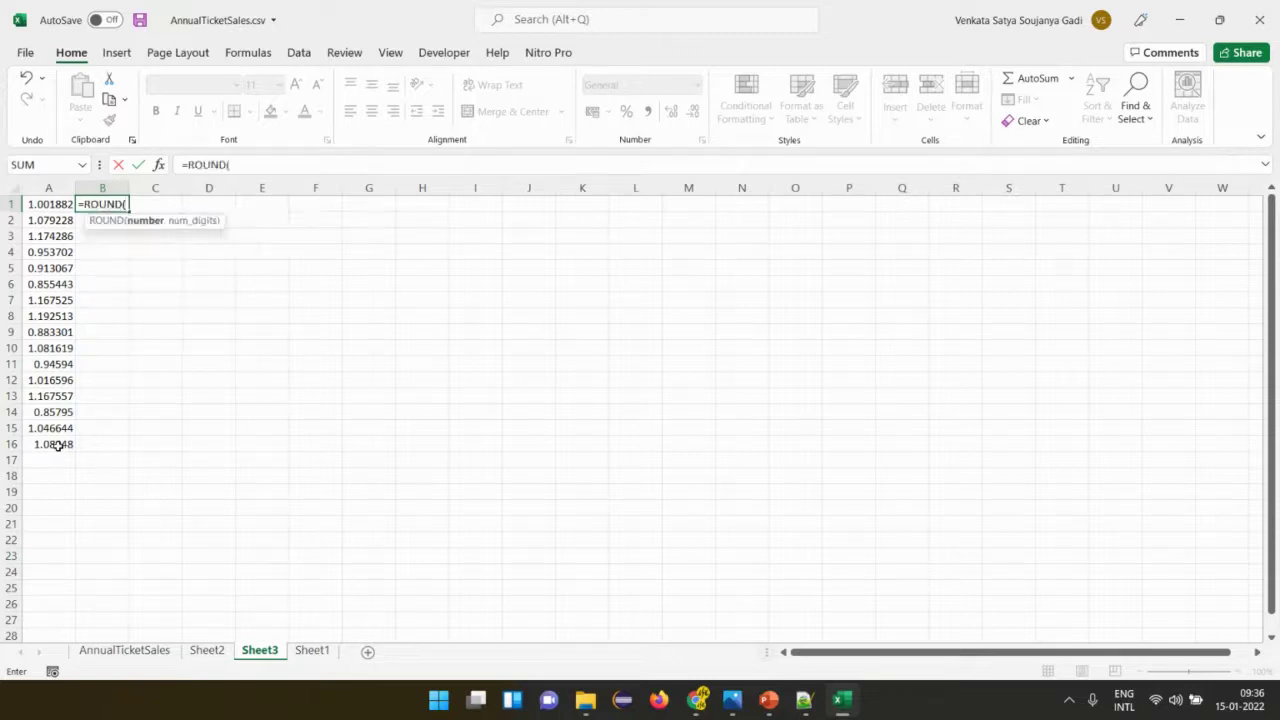
{"action": "key", "text": "Left"}
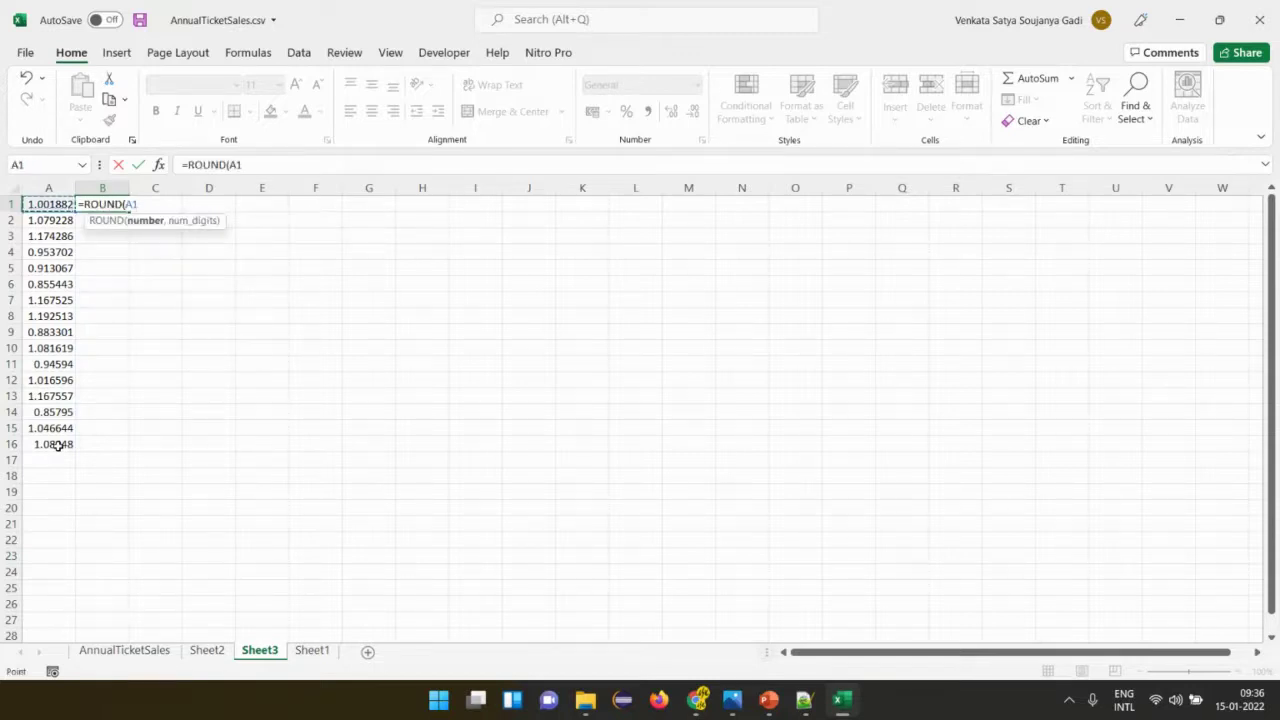
{"action": "type", "text": ",1"}
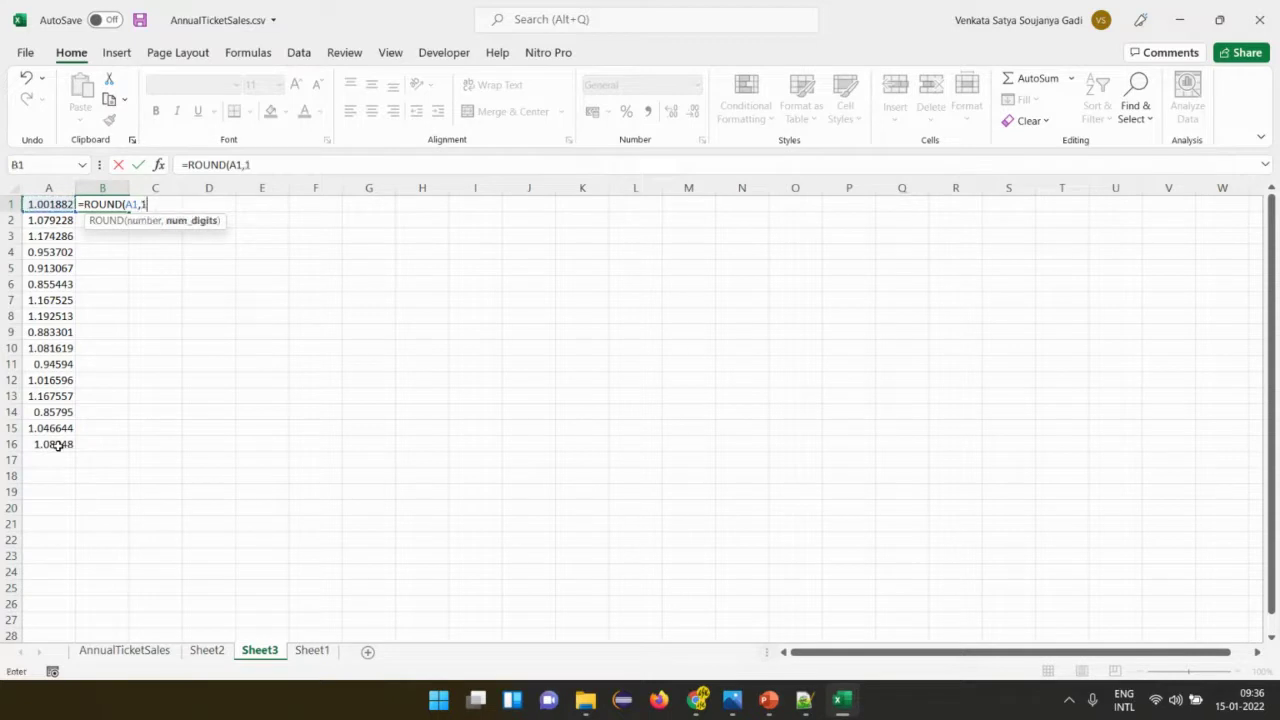
{"action": "type", "text": ")"}
{"action": "key", "text": "Return"}
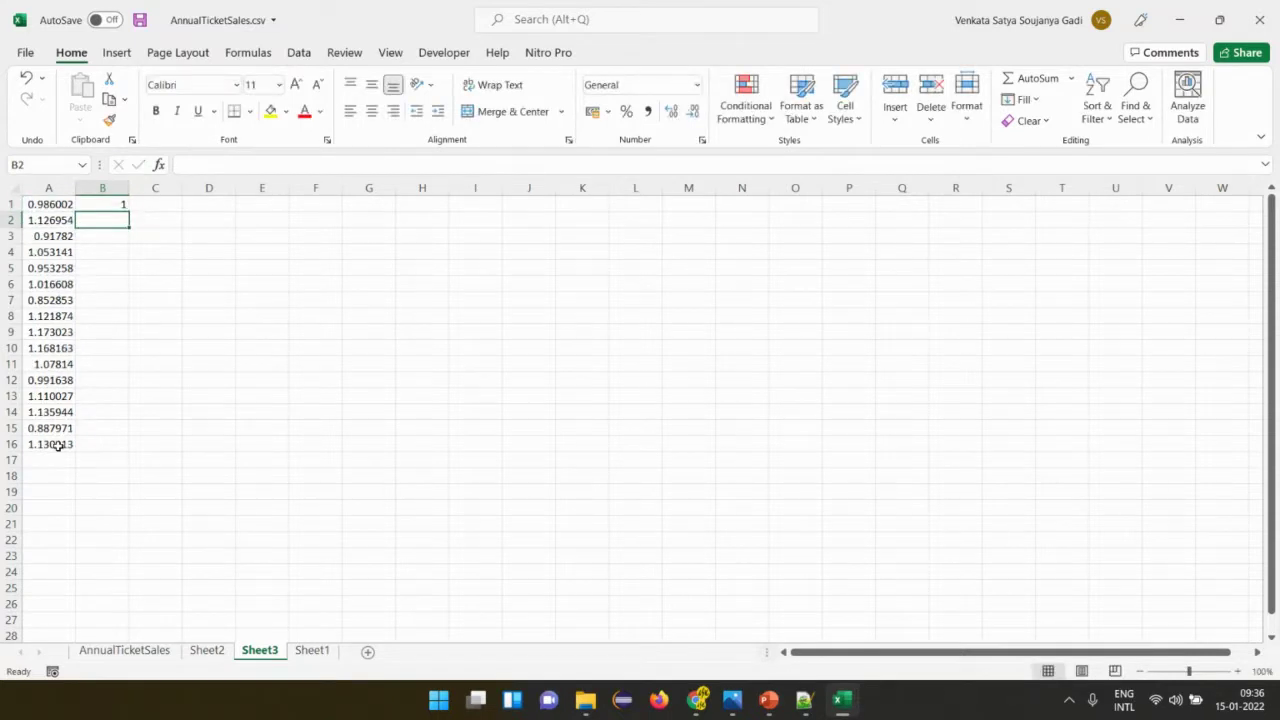
{"action": "key", "text": "Up"}
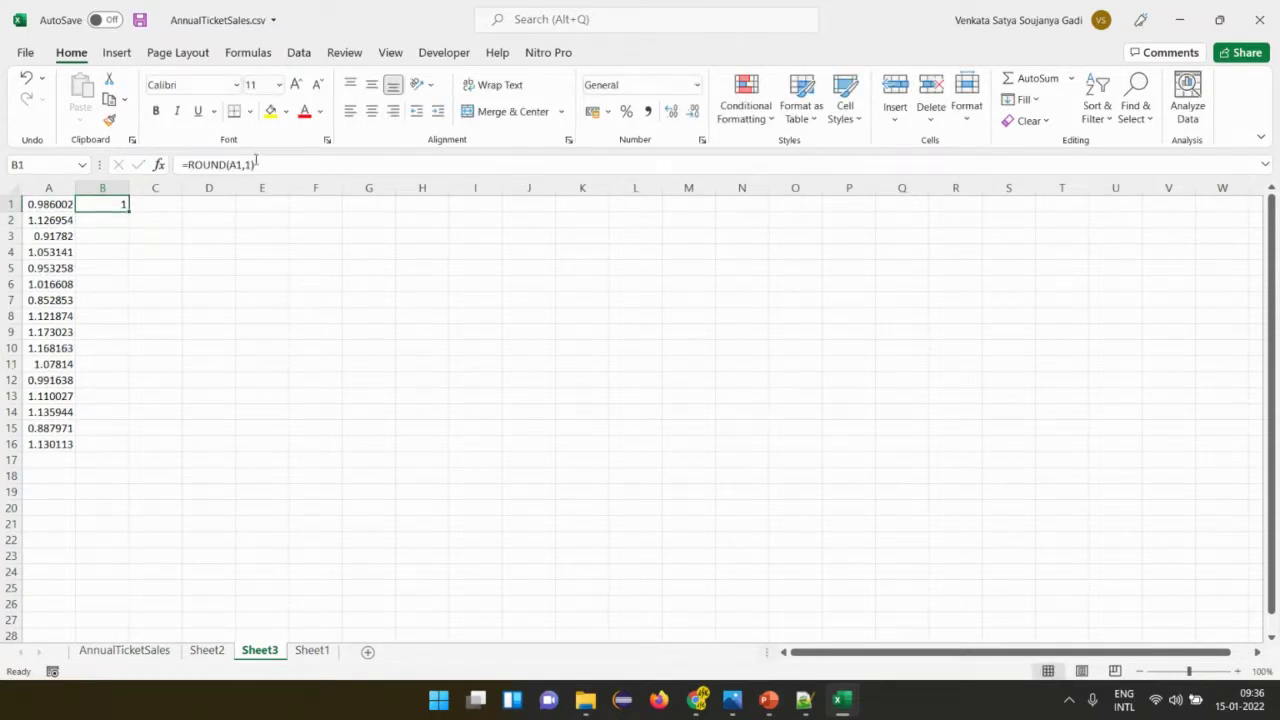
{"action": "left_click", "coordinate": [256, 163]}
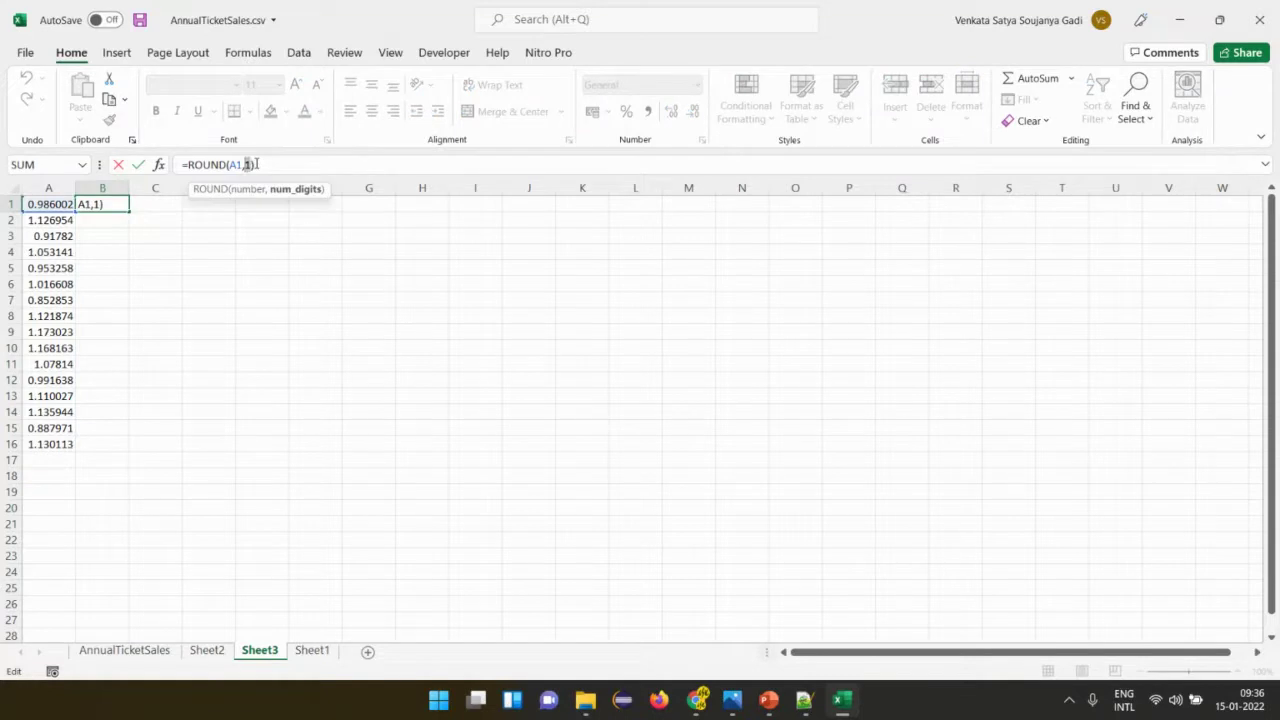
{"action": "key", "text": "Return"}
Fill the ROUND formula from B1 down to B16, alongside the random decimals in column A.
{"action": "key", "text": "Up"}
{"action": "key", "text": "Left"}
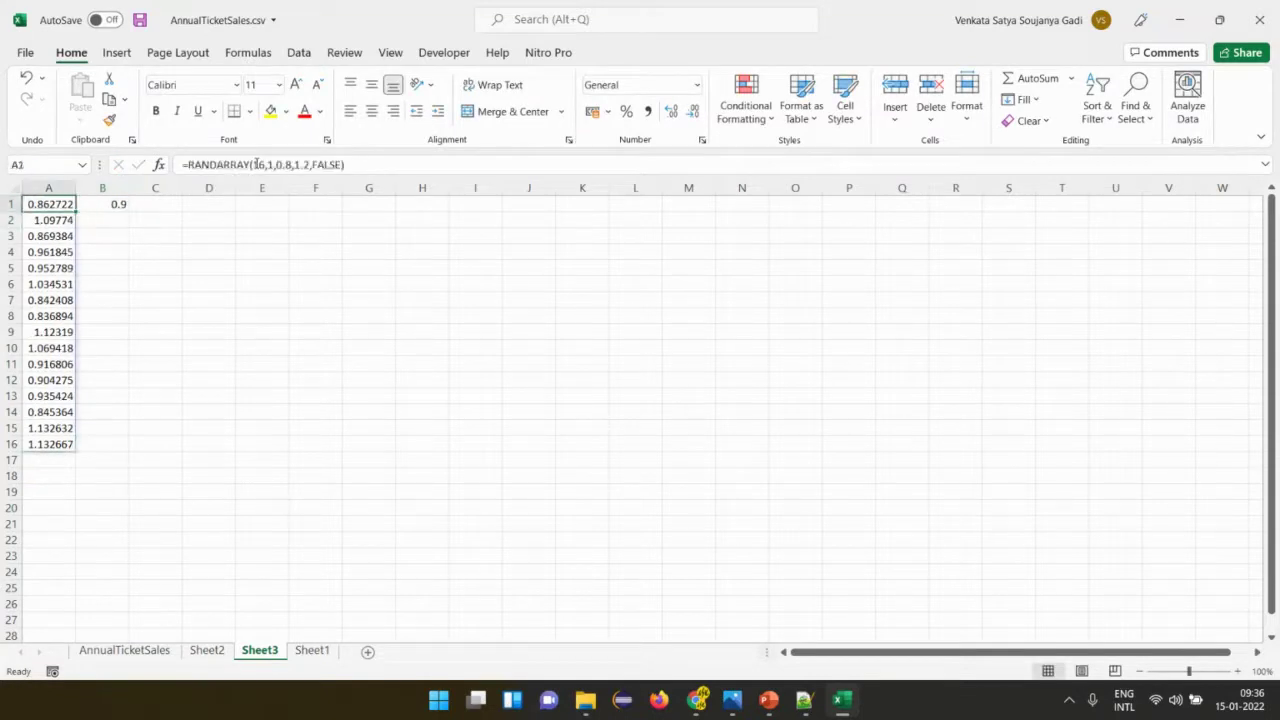
{"action": "key", "text": "ctrl+Down"}
{"action": "key", "text": "Right"}
{"action": "key", "text": "ctrl+shift+Up"}
{"action": "key", "text": "ctrl+d"}
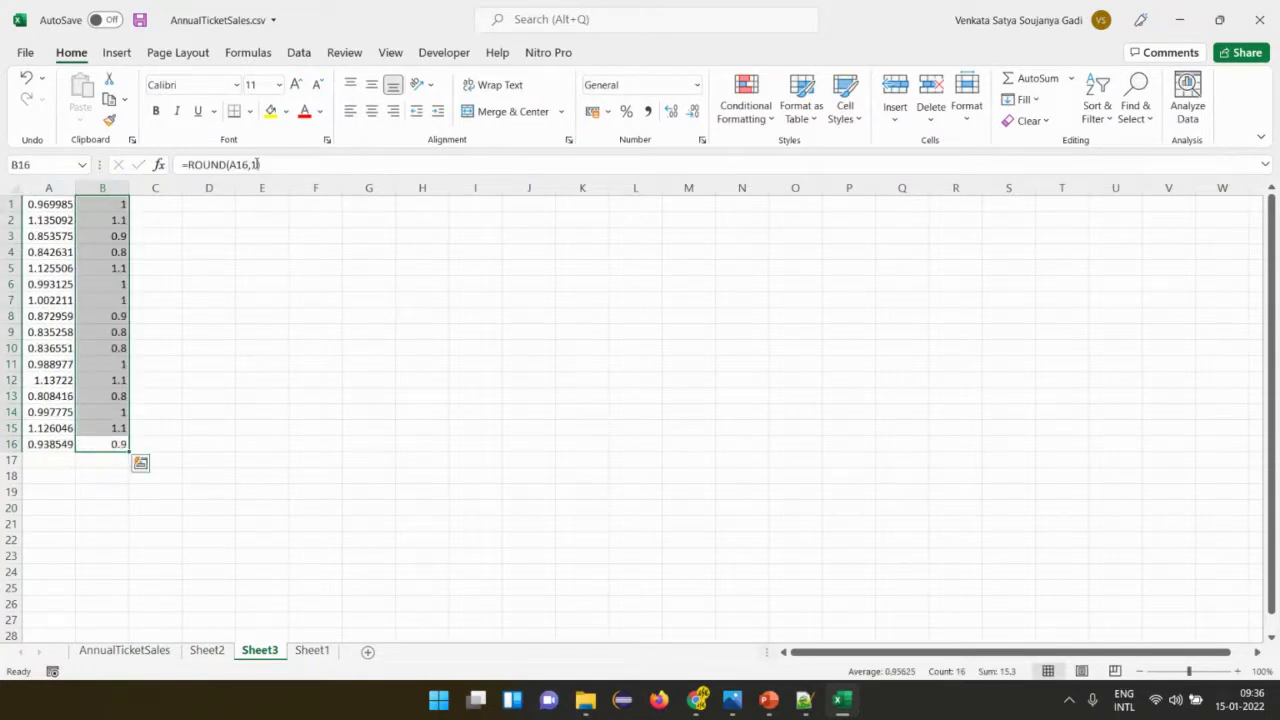
Copy the rounded numbers in B1:B16 and paste them as values only, starting at C1.
{"action": "key", "text": "ctrl+c"}
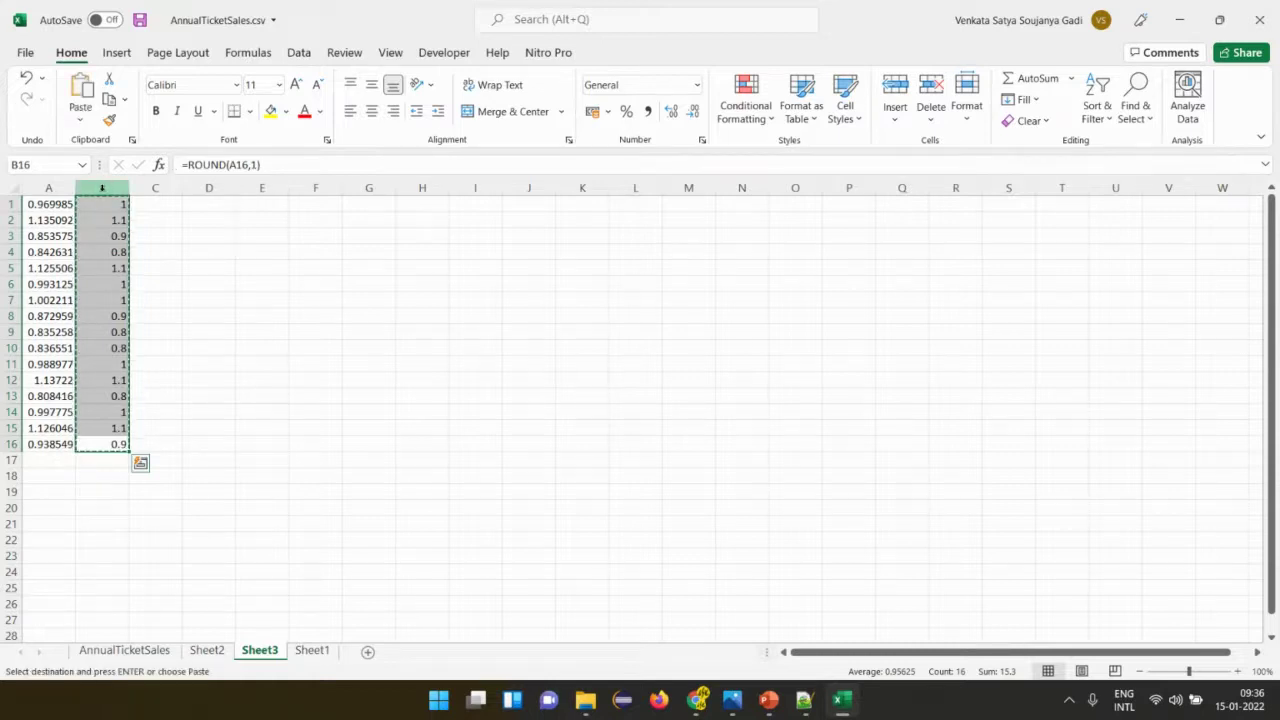
{"action": "left_click", "coordinate": [155, 204]}
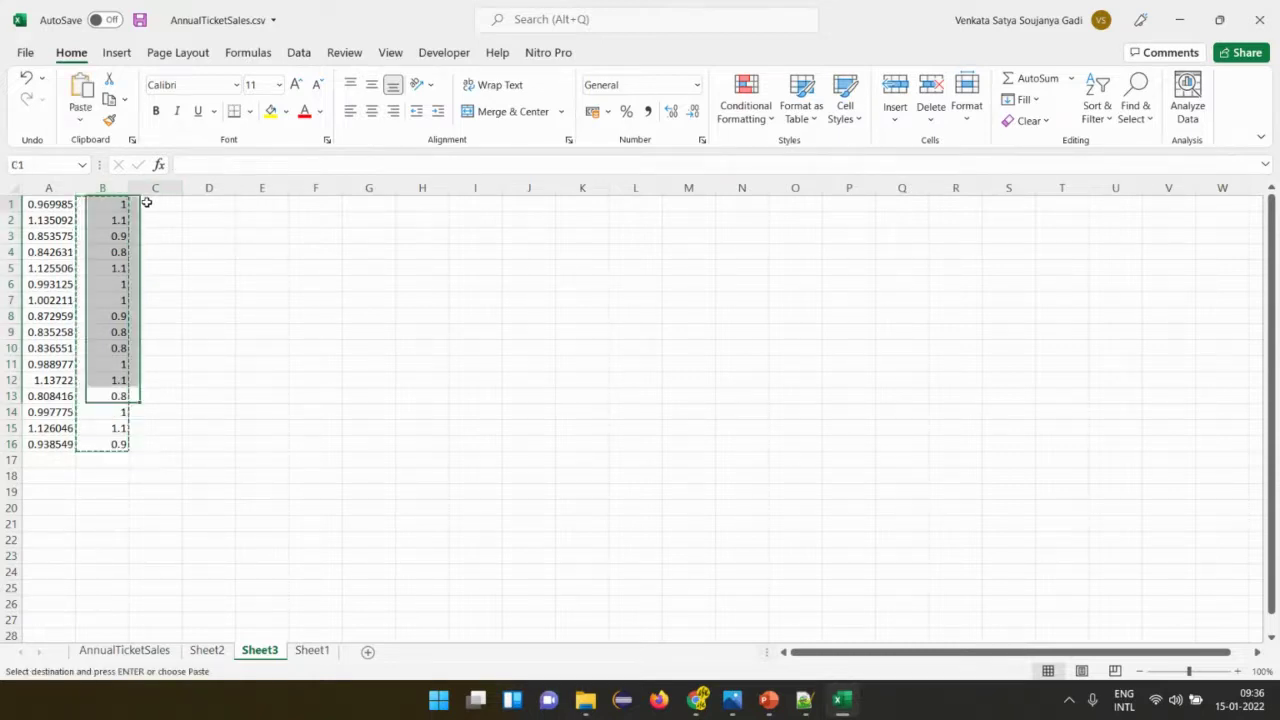
{"action": "right_click", "coordinate": [155, 204]}
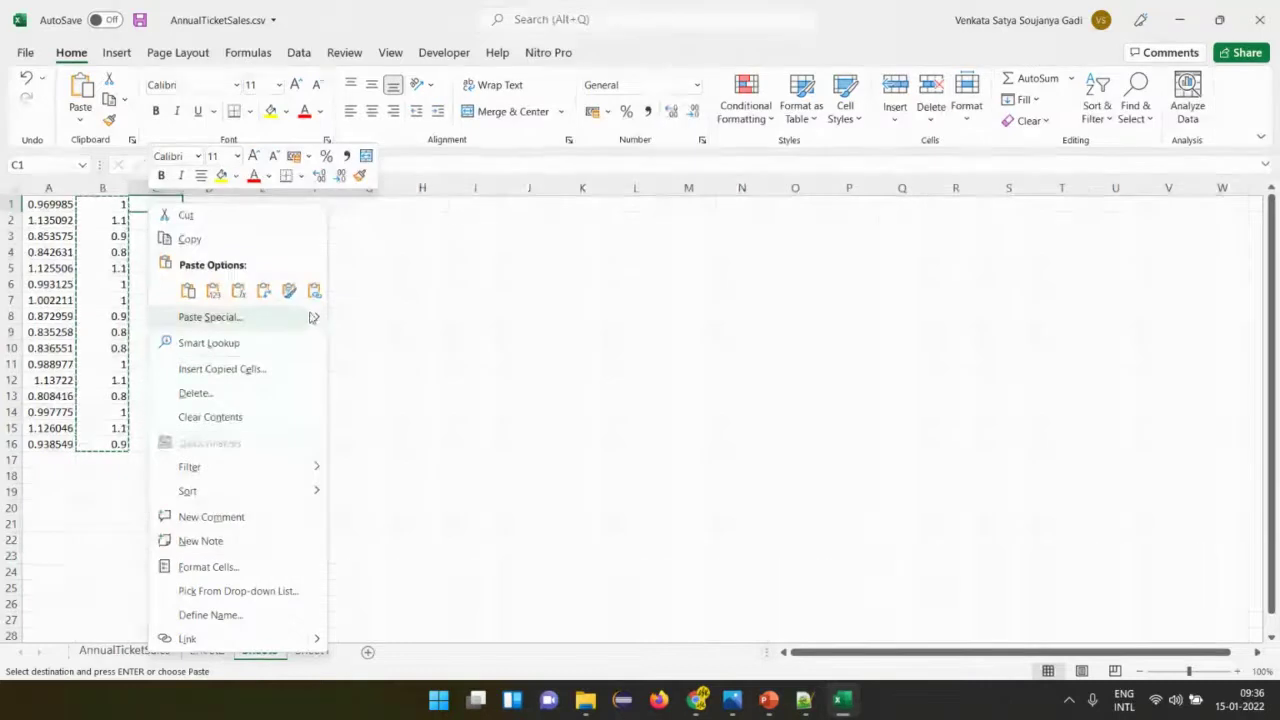
{"action": "left_click", "coordinate": [214, 296]}
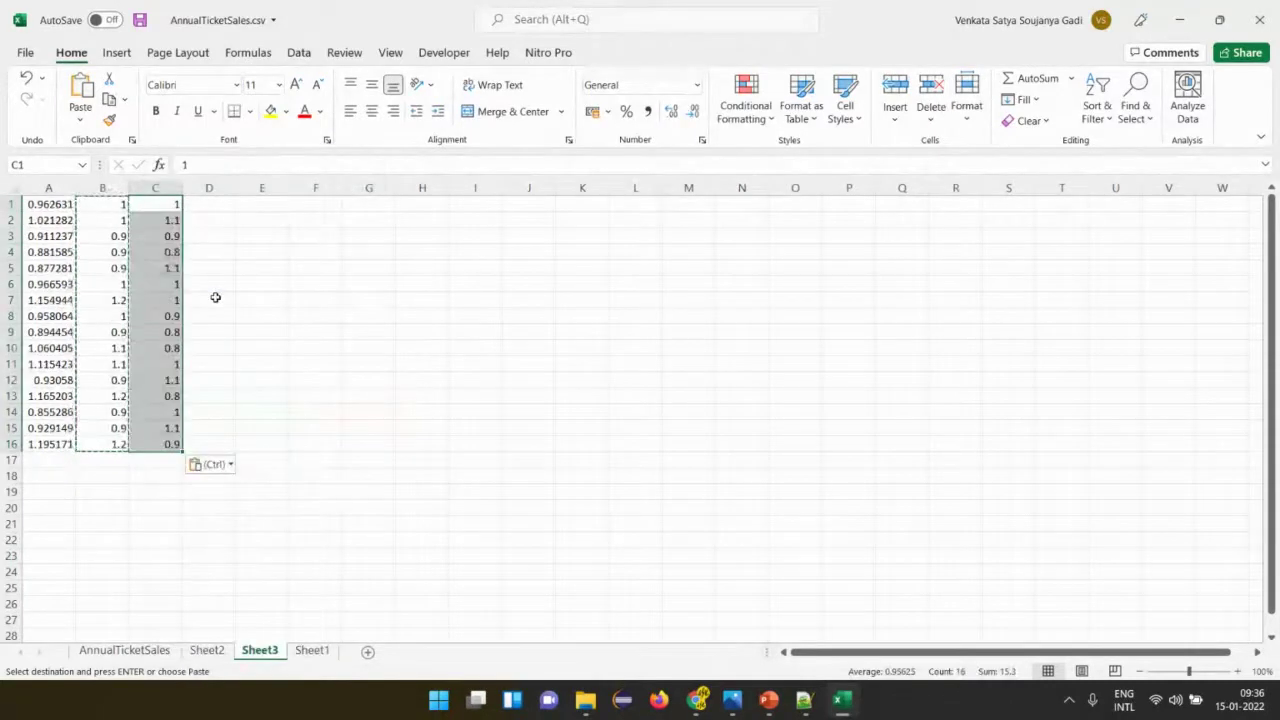
Delete the formula columns A and B, and select cell A1.
{"action": "left_click_drag", "start_coordinate": [44, 188], "coordinate": [88, 188]}
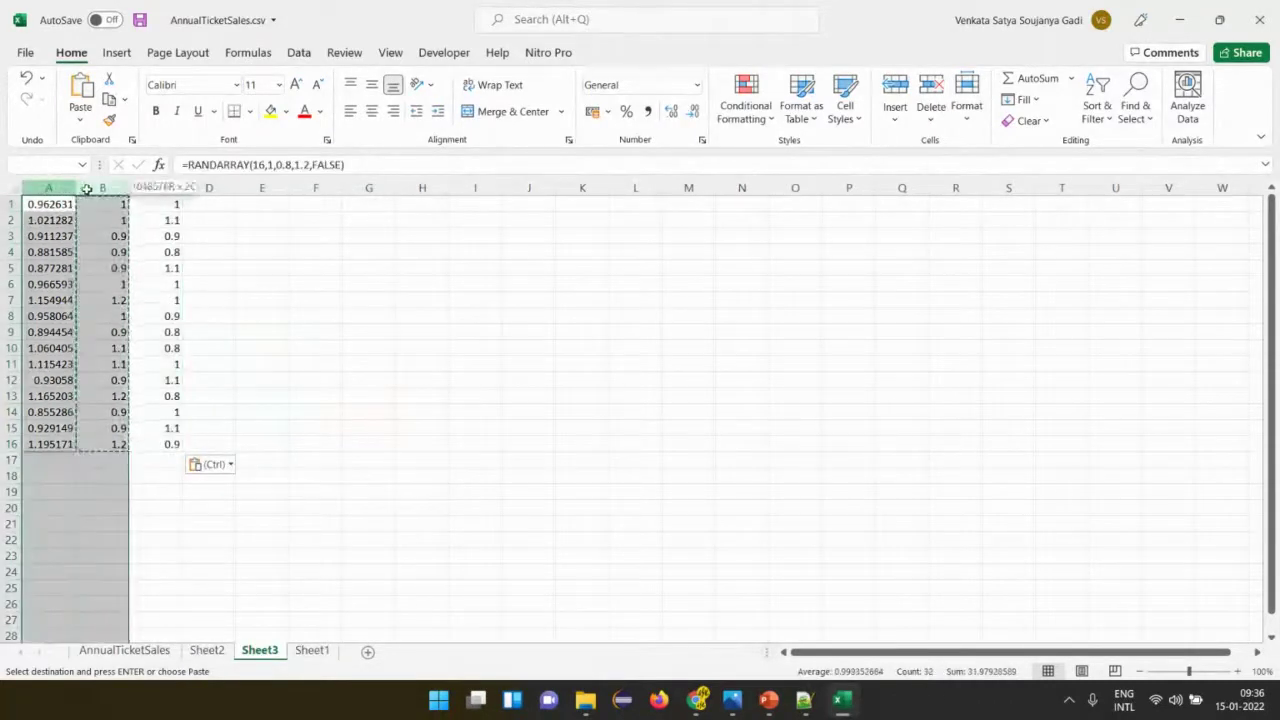
{"action": "right_click", "coordinate": [88, 188]}
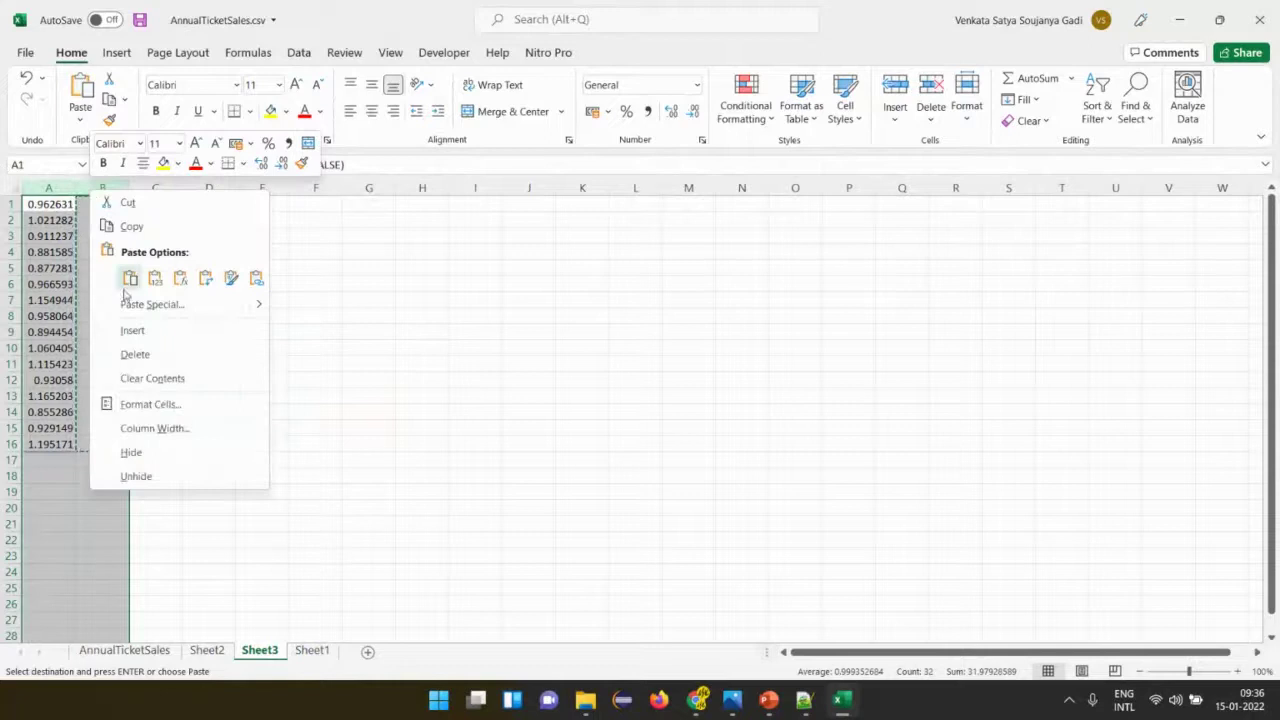
{"action": "key", "text": "Escape"}
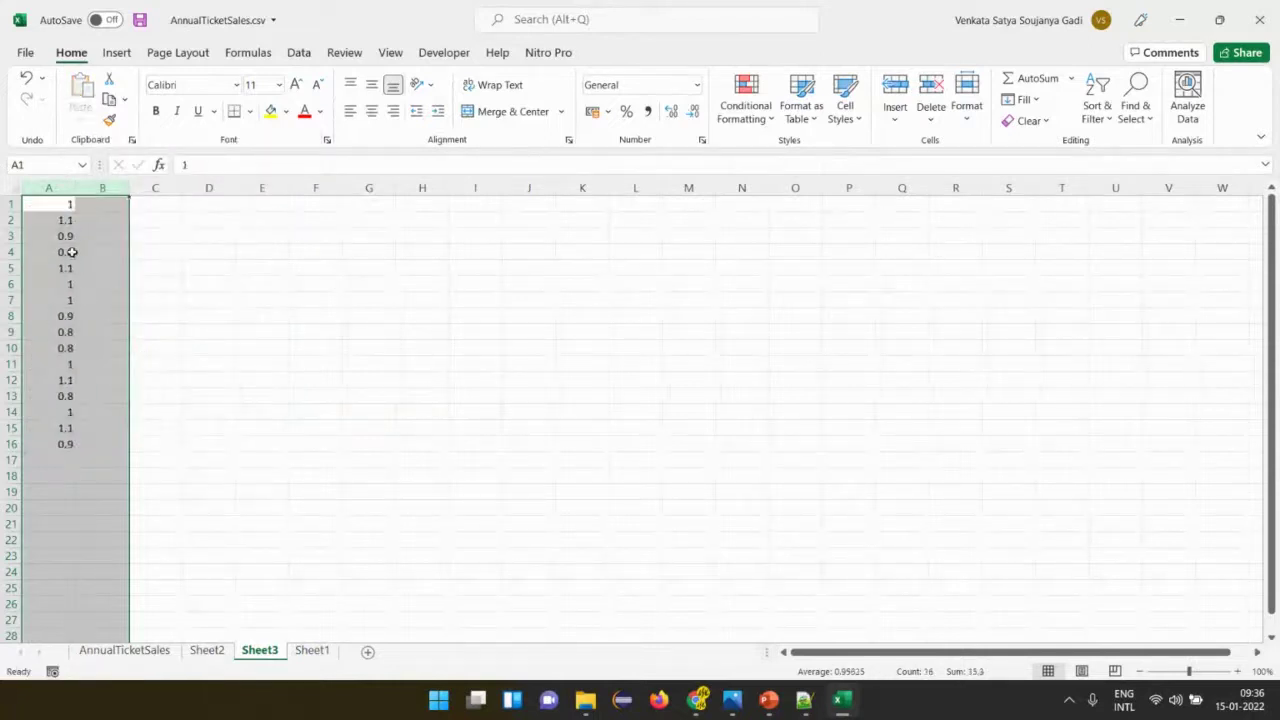
{"action": "left_click", "coordinate": [64, 202]}
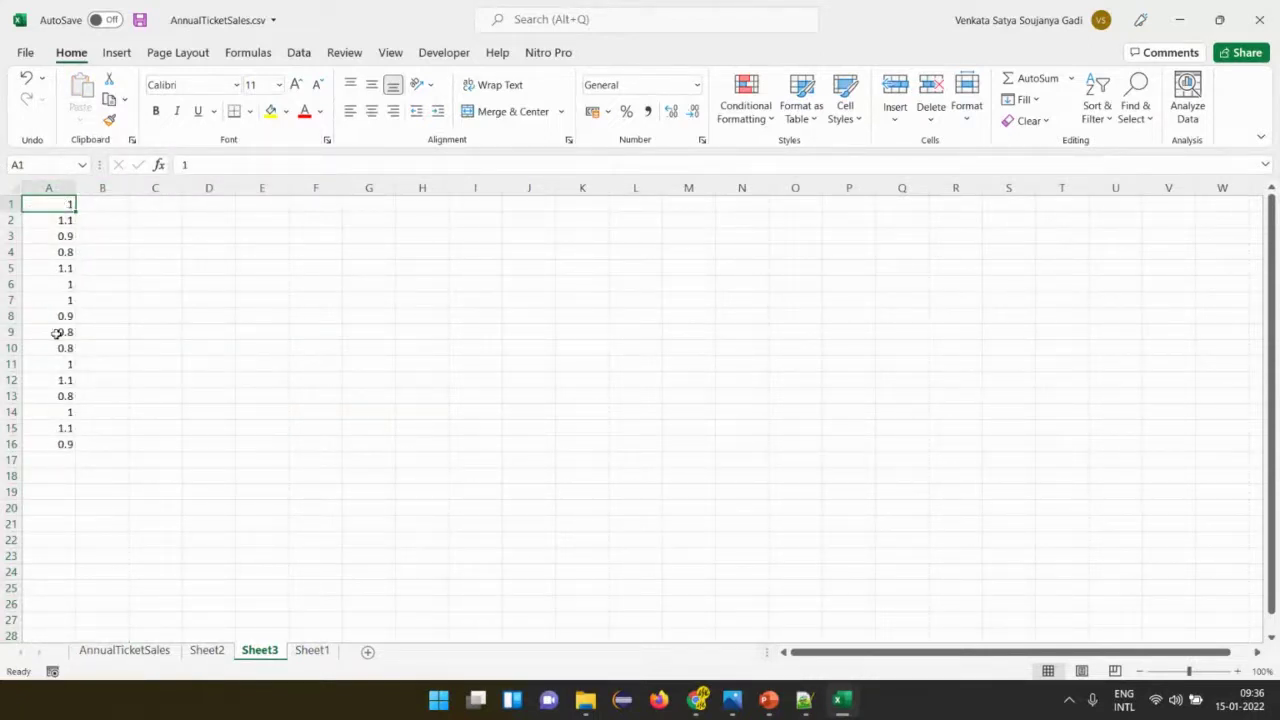
Insert a blank row above the rounded numbers and enter "x" in A1 as the column heading.
{"action": "left_click", "coordinate": [6, 205]}
{"action": "right_click", "coordinate": [6, 206]}
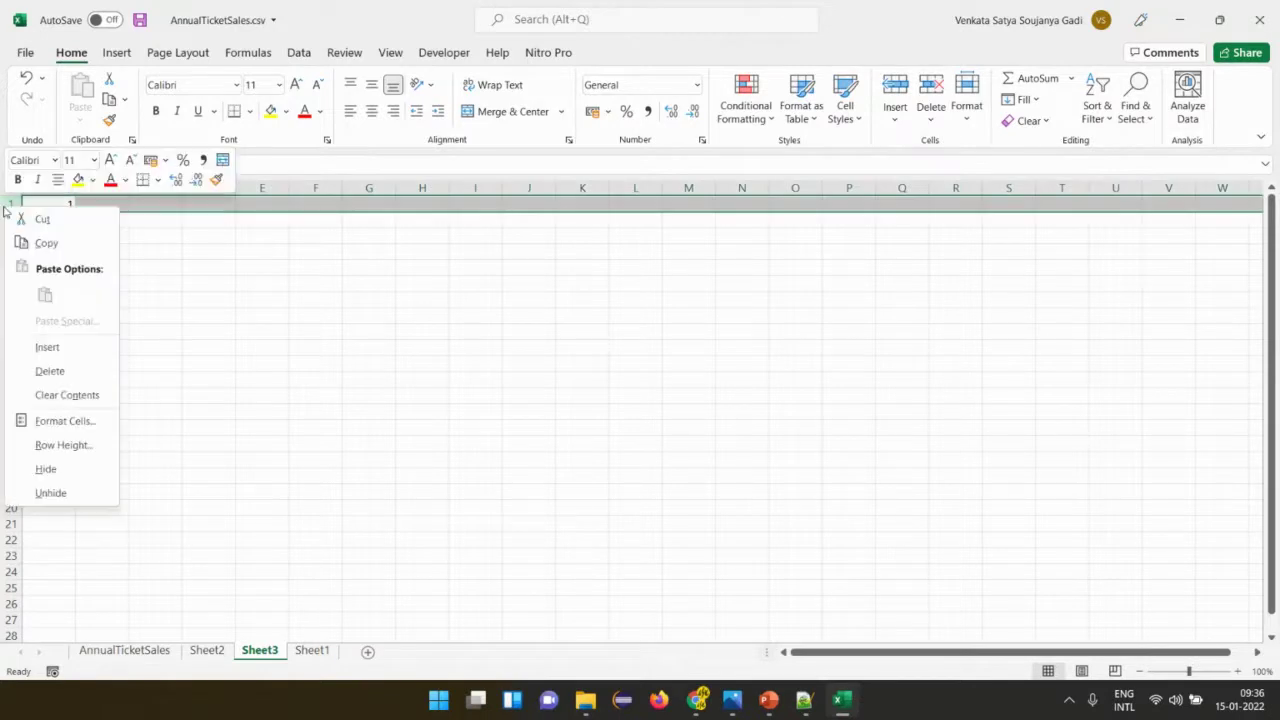
{"action": "left_click", "coordinate": [48, 347]}
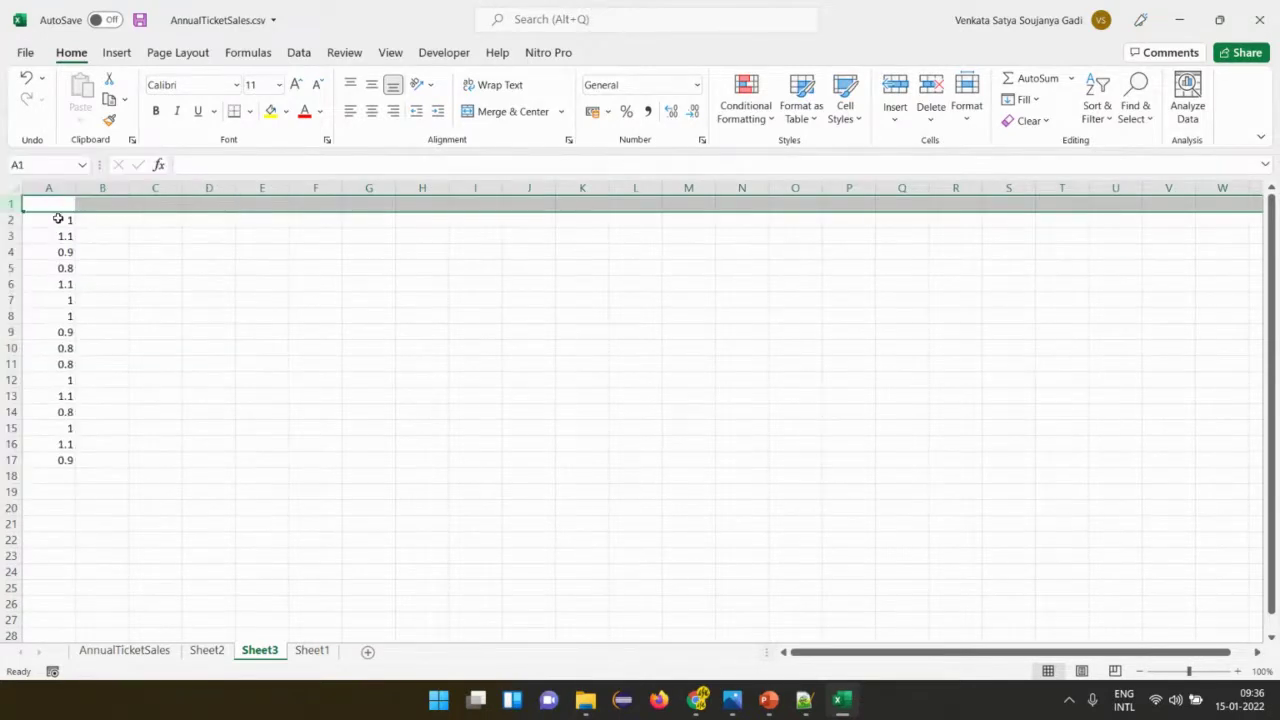
{"action": "left_click", "coordinate": [55, 200]}
{"action": "type", "text": "x"}
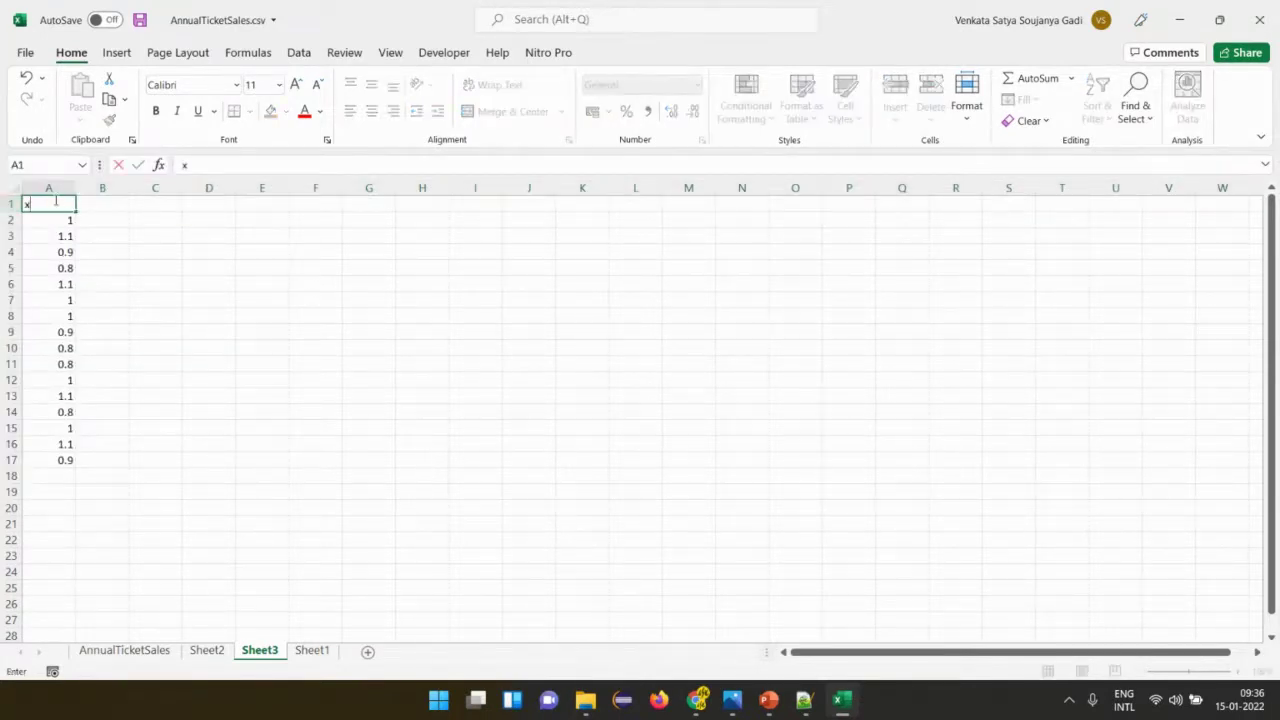
{"action": "key", "text": "Return"}
{"action": "key", "text": "Down"}
{"action": "key", "text": "Down"}
{"action": "key", "text": "Down"}
{"action": "key", "text": "Down"}
{"action": "key", "text": "Down"}
{"action": "key", "text": "Down"}
{"action": "key", "text": "Down"}
{"action": "key", "text": "Down"}
{"action": "key", "text": "Down"}
{"action": "key", "text": "Down"}
{"action": "key", "text": "Down"}
{"action": "key", "text": "Down"}
{"action": "key", "text": "Down"}
{"action": "key", "text": "Down"}
{"action": "key", "text": "Down"}
{"action": "key", "text": "Down"}
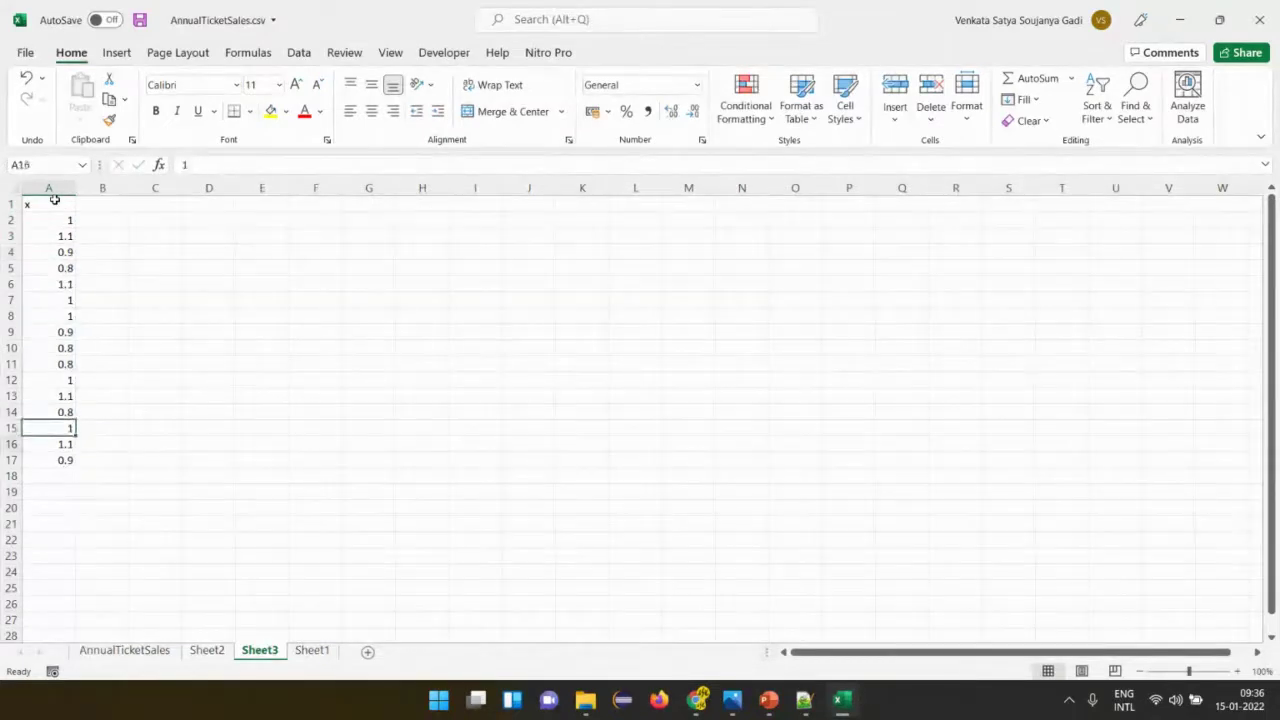
{"action": "key", "text": "Right"}
{"action": "key", "text": "Right"}
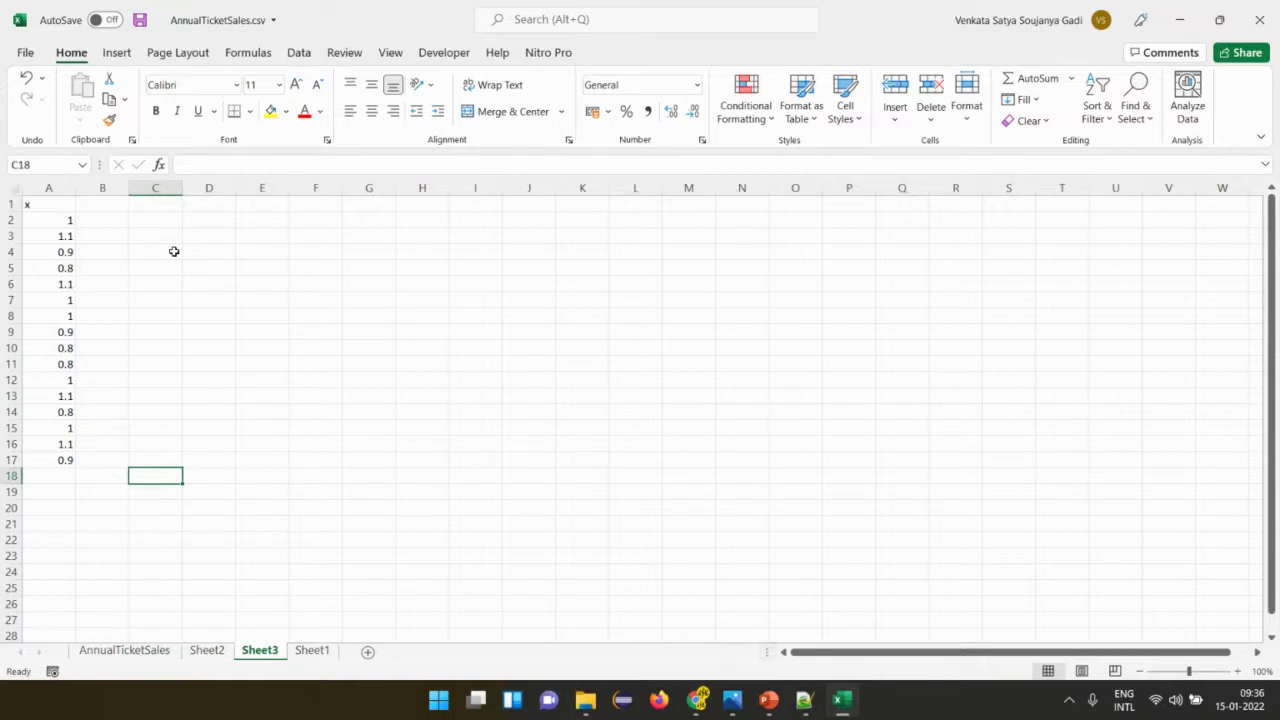
{"action": "key", "text": "alt+Tab"}
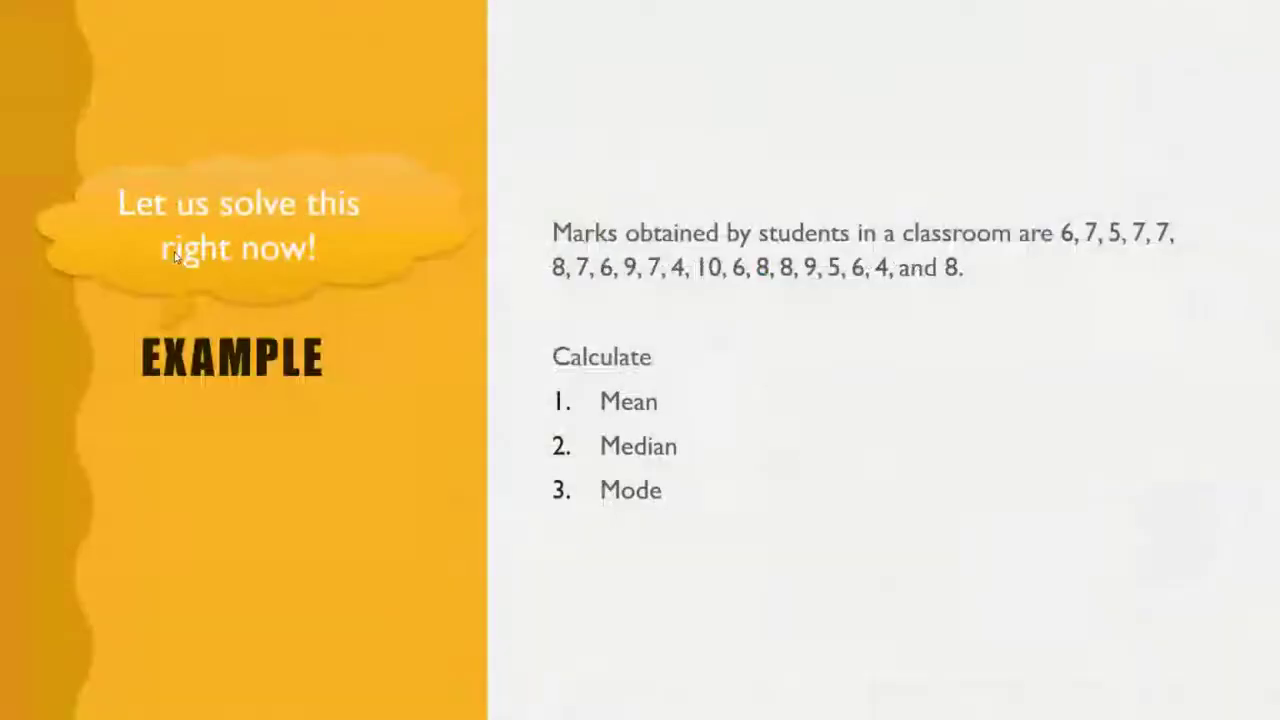
{"action": "key", "text": "alt+Tab"}
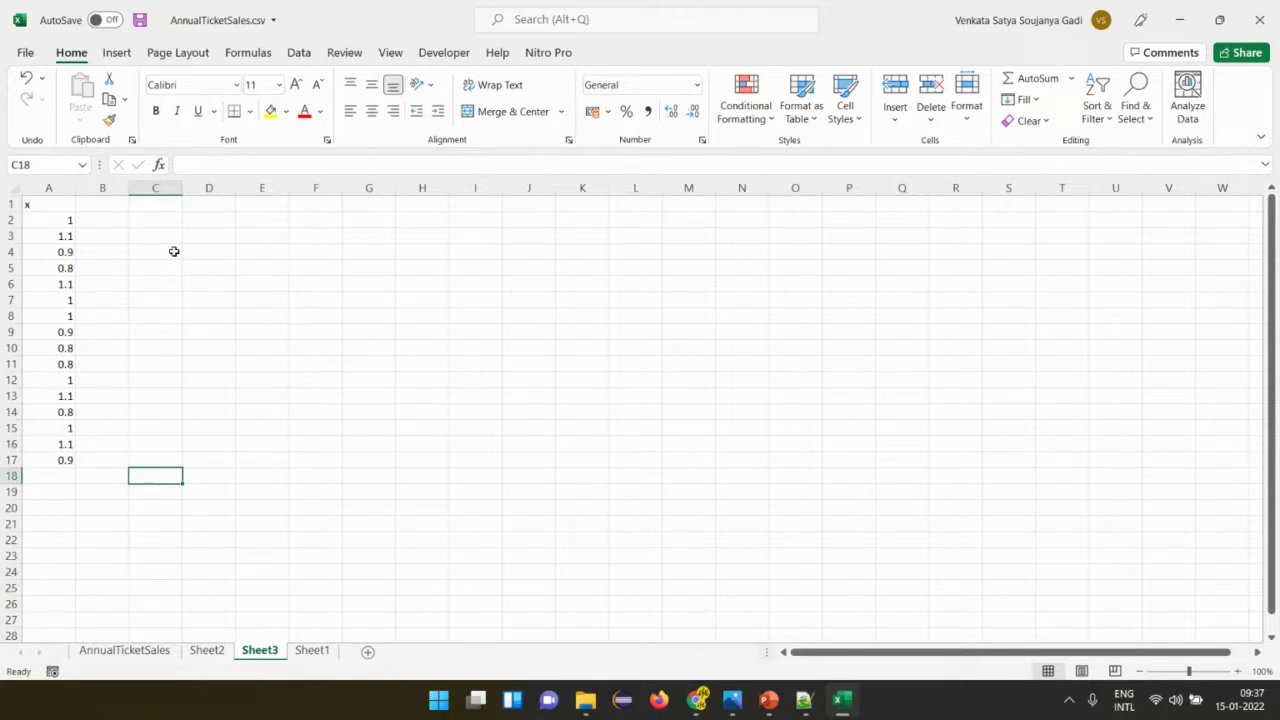
Switch to Chrome, search in a new tab for "random formula excel spanish", and open the RAND in Spanish translation result.
{"action": "key", "text": "alt+Tab"}
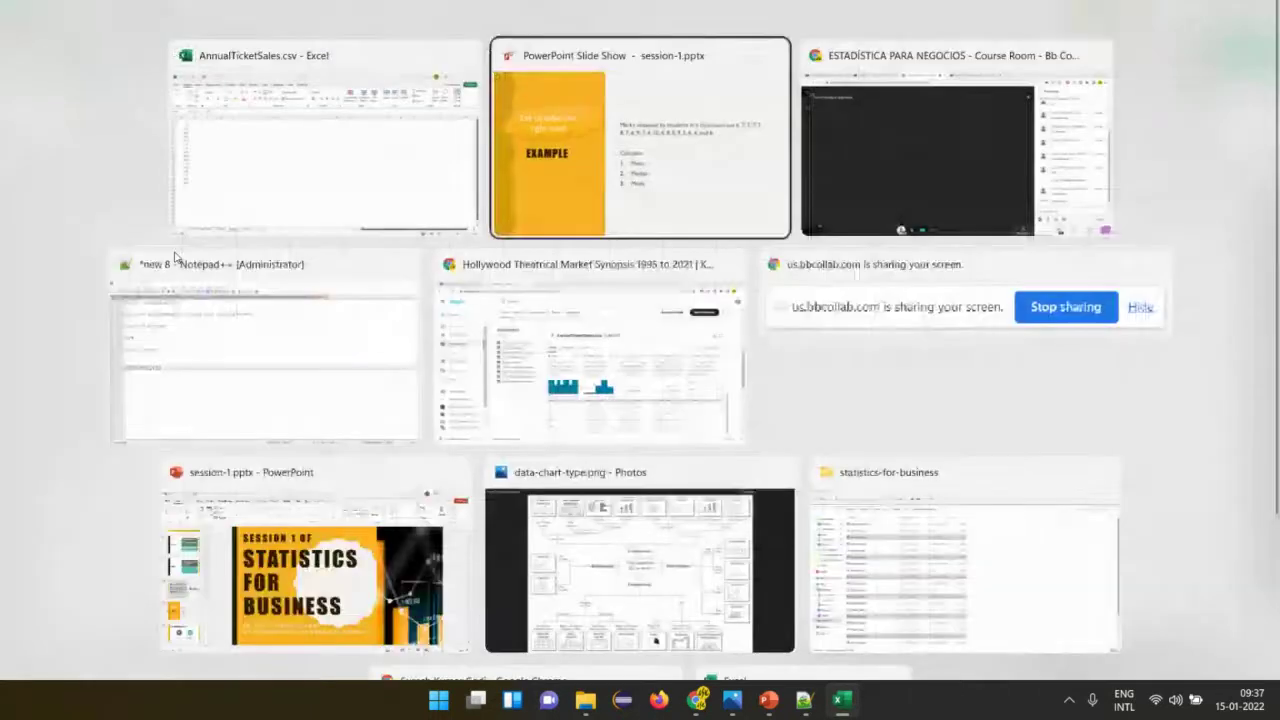
{"action": "key", "text": "Tab"}
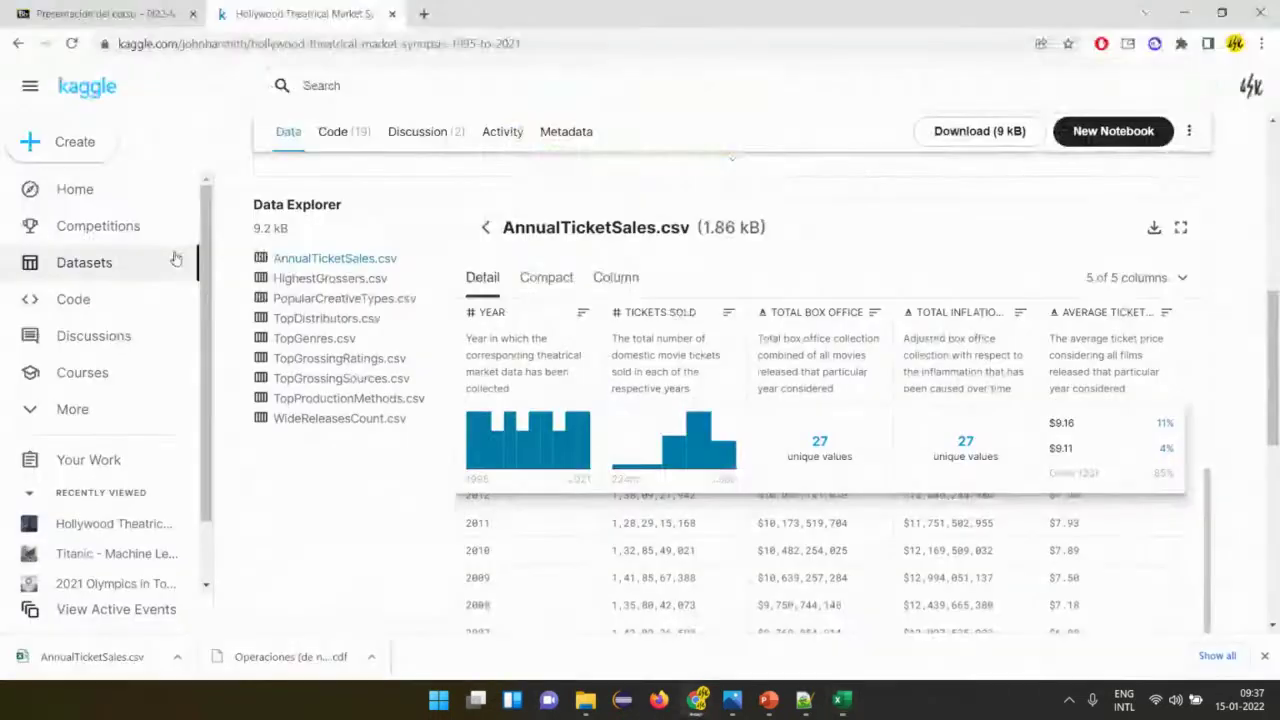
{"action": "key", "text": "ctrl+t"}
{"action": "type", "text": "random "}
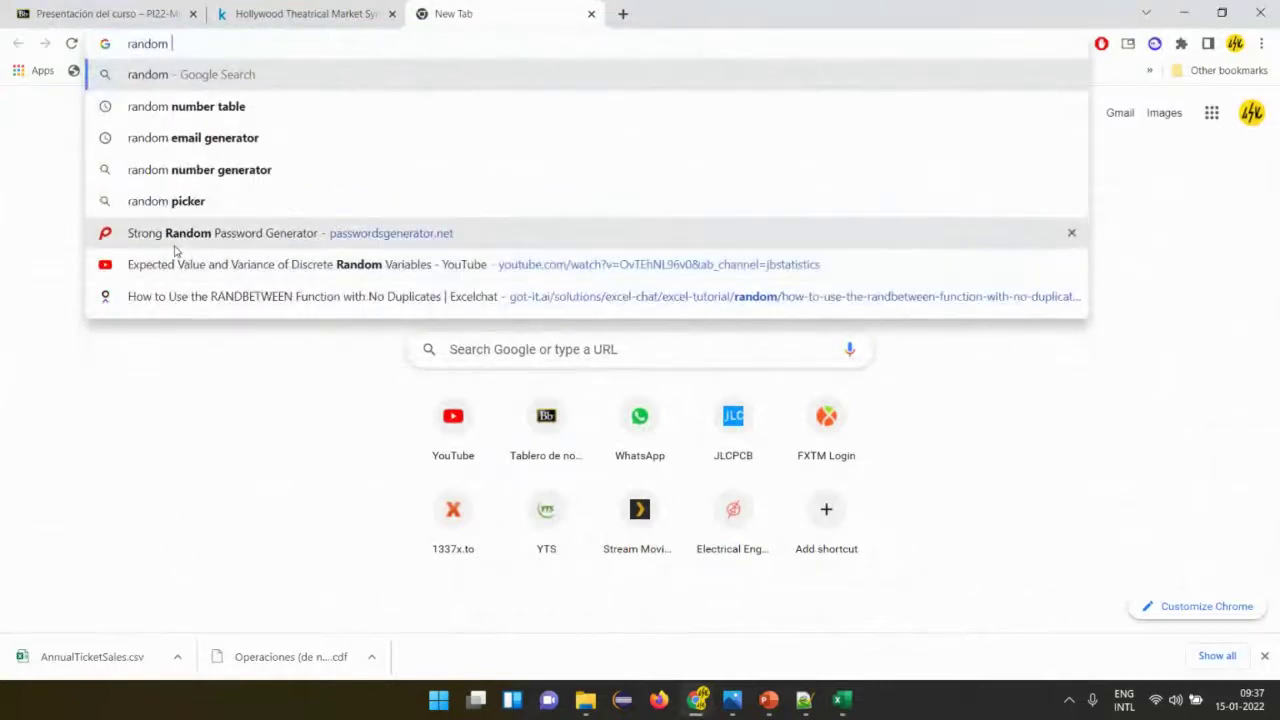
{"action": "type", "text": "formul"}
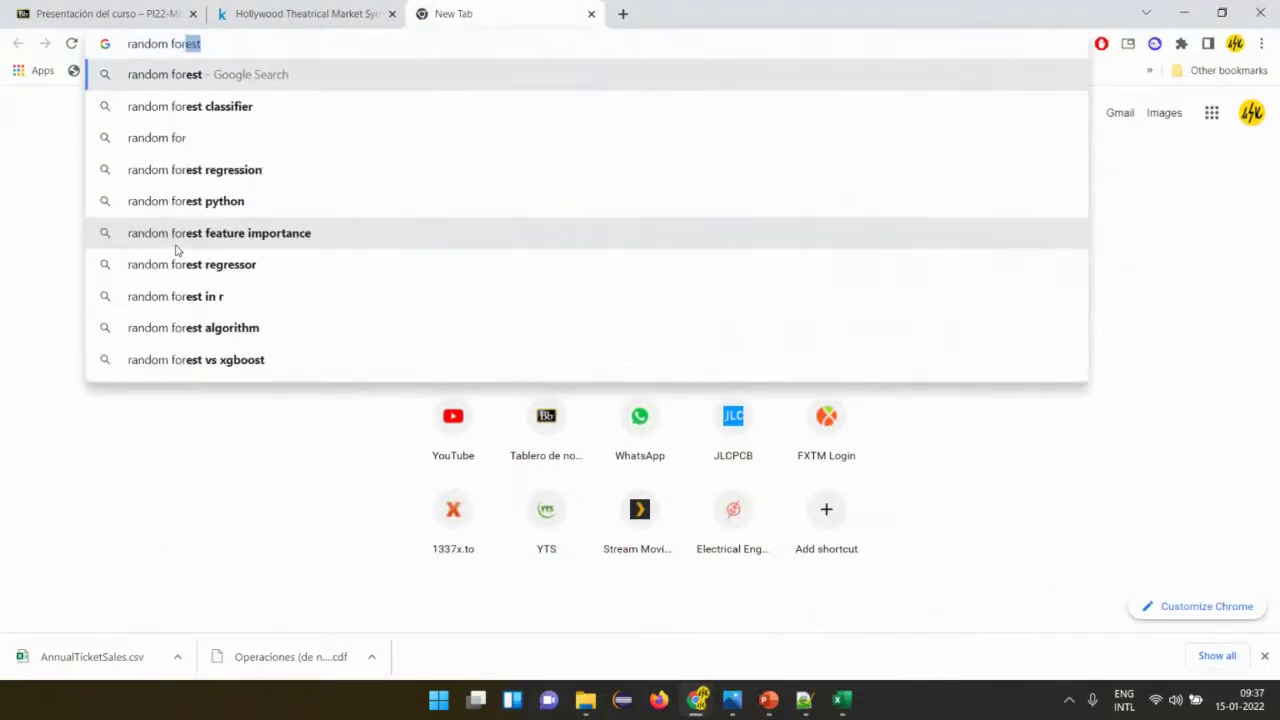
{"action": "type", "text": "a excel e"}
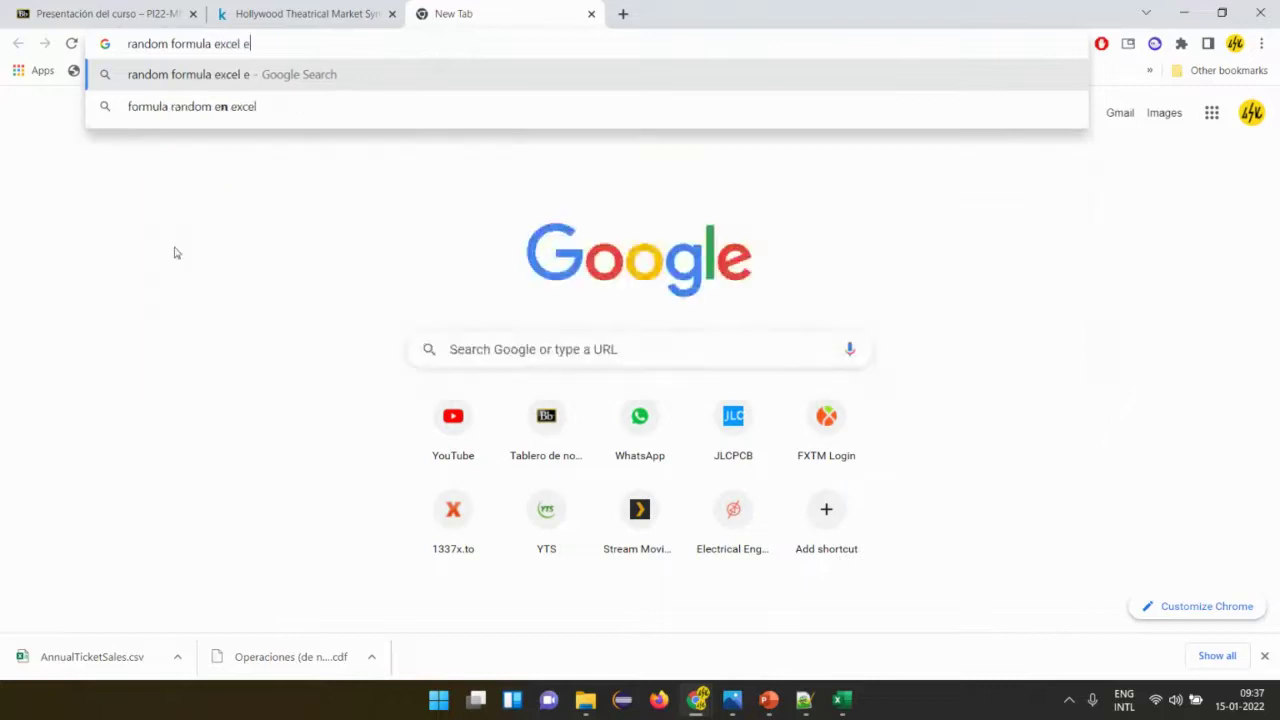
{"action": "key", "text": "BackSpace"}
{"action": "type", "text": "spanish"}
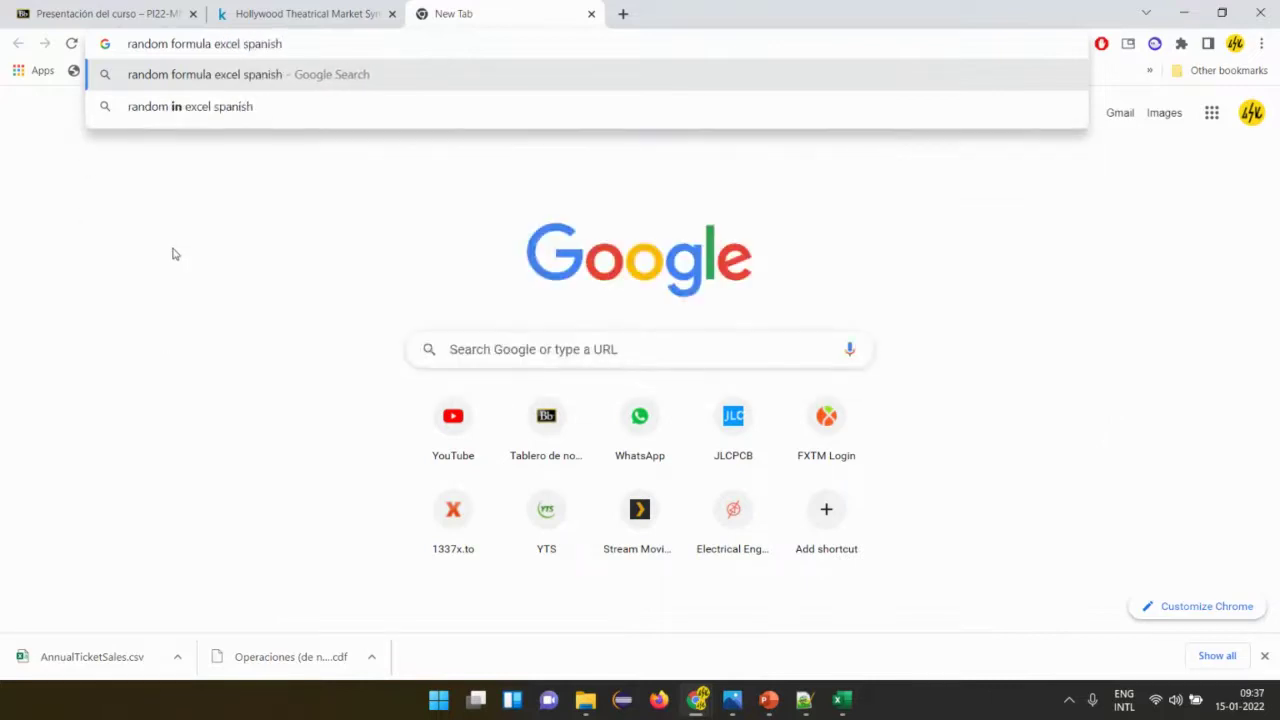
{"action": "key", "text": "Return"}
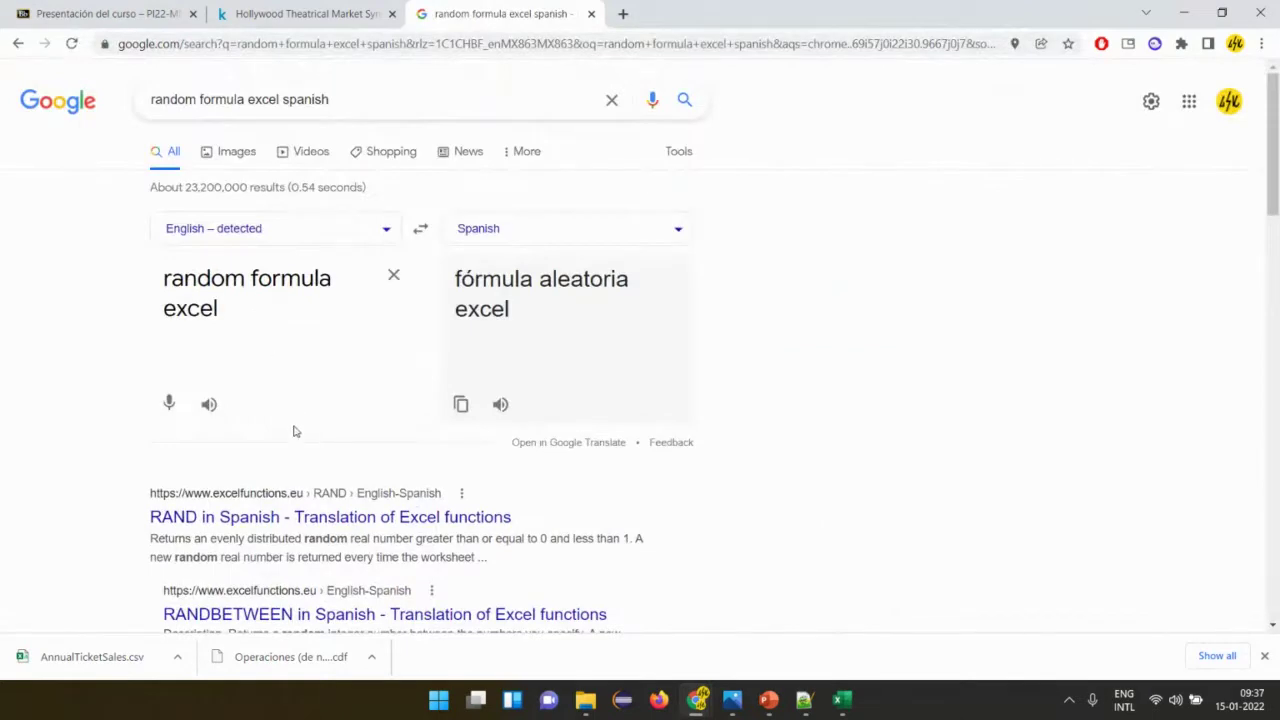
{"action": "scroll", "coordinate": [291, 432], "scroll_direction": "down", "scroll_amount": 2}
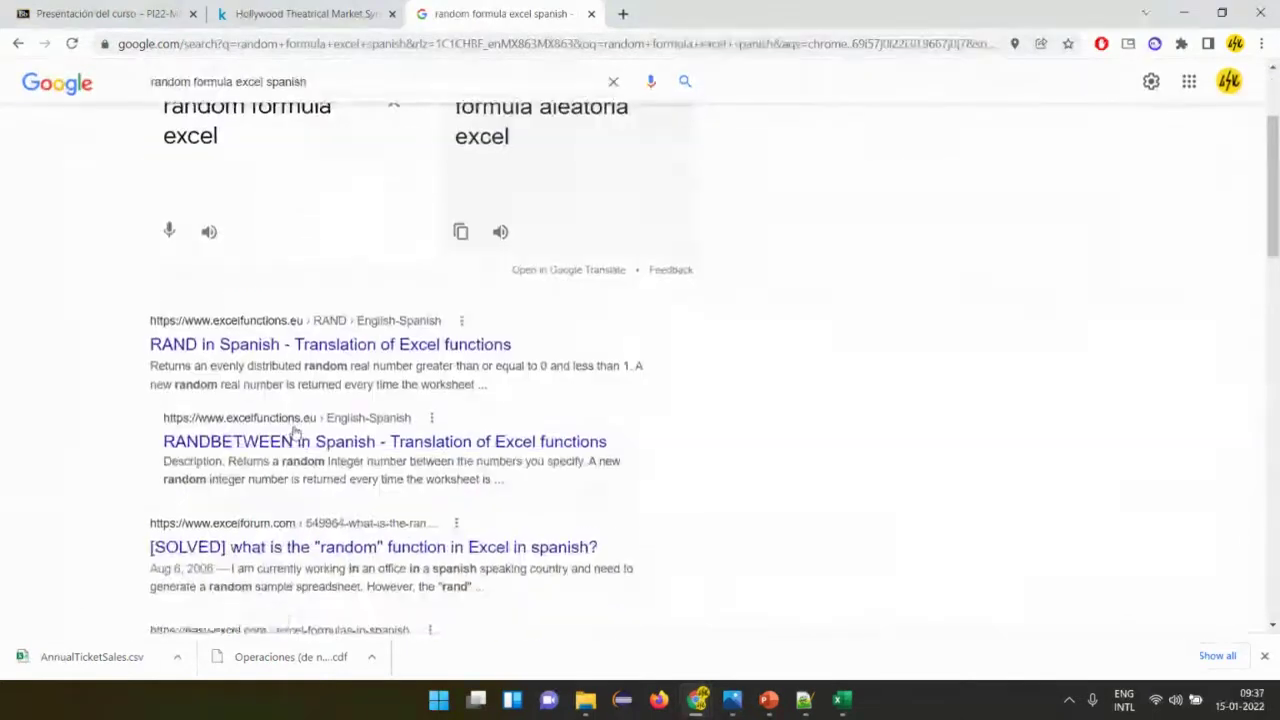
{"action": "left_click", "coordinate": [283, 346]}
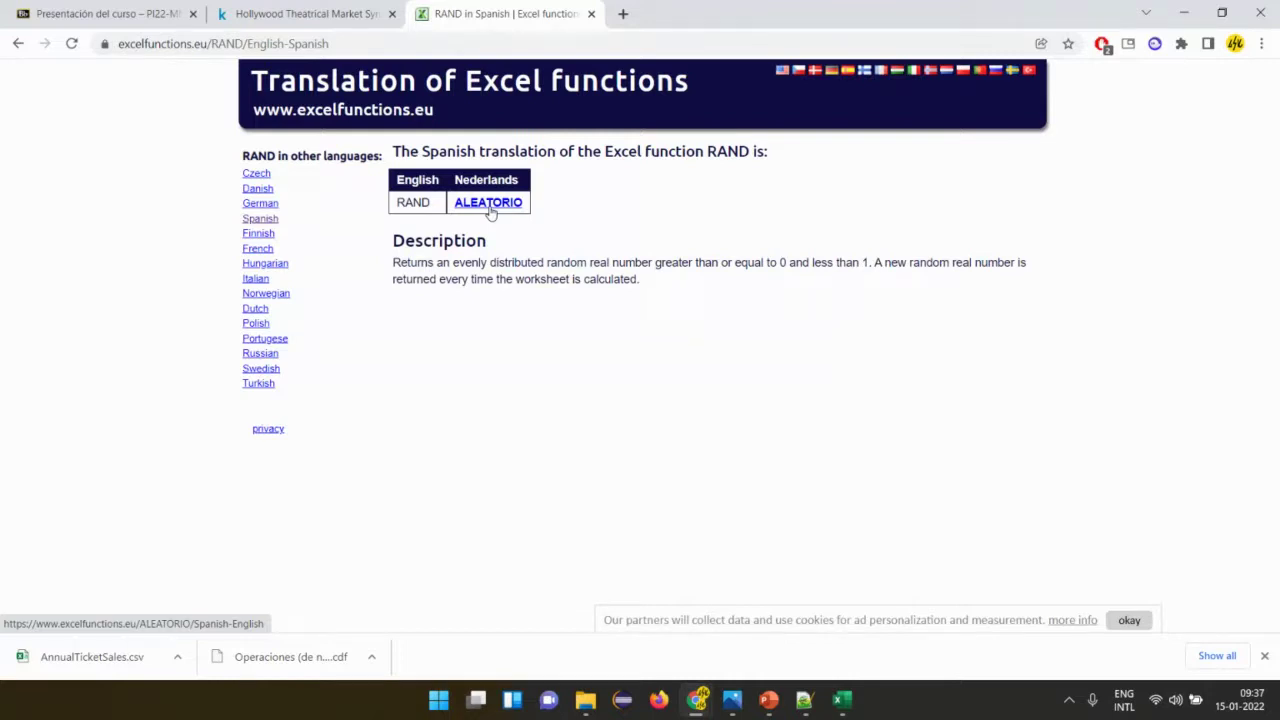
Copy the RAND translation page's address and paste it into the Notepad++ note, leaving blank lines below 1289,943,419.
{"action": "left_click", "coordinate": [433, 43]}
{"action": "key", "text": "ctrl+c"}
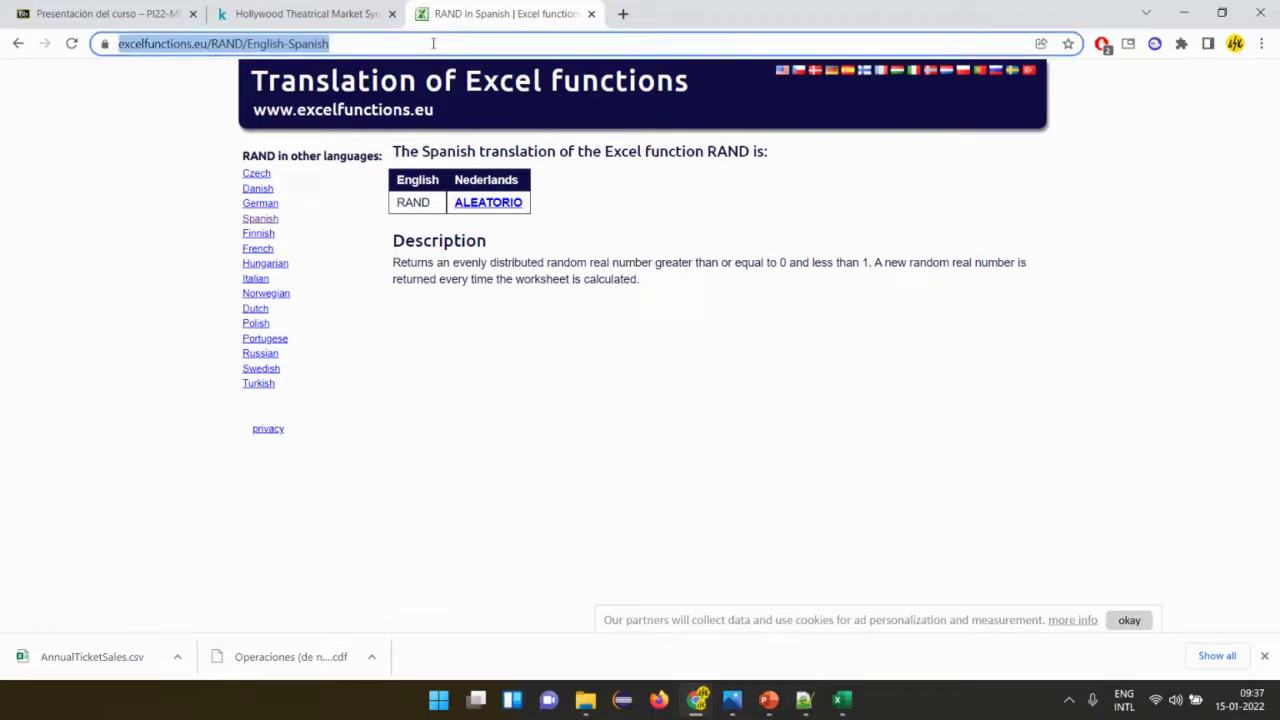
{"action": "key", "text": "alt+Tab"}
{"action": "key", "text": "alt+Tab"}
{"action": "key", "text": "alt+Tab"}
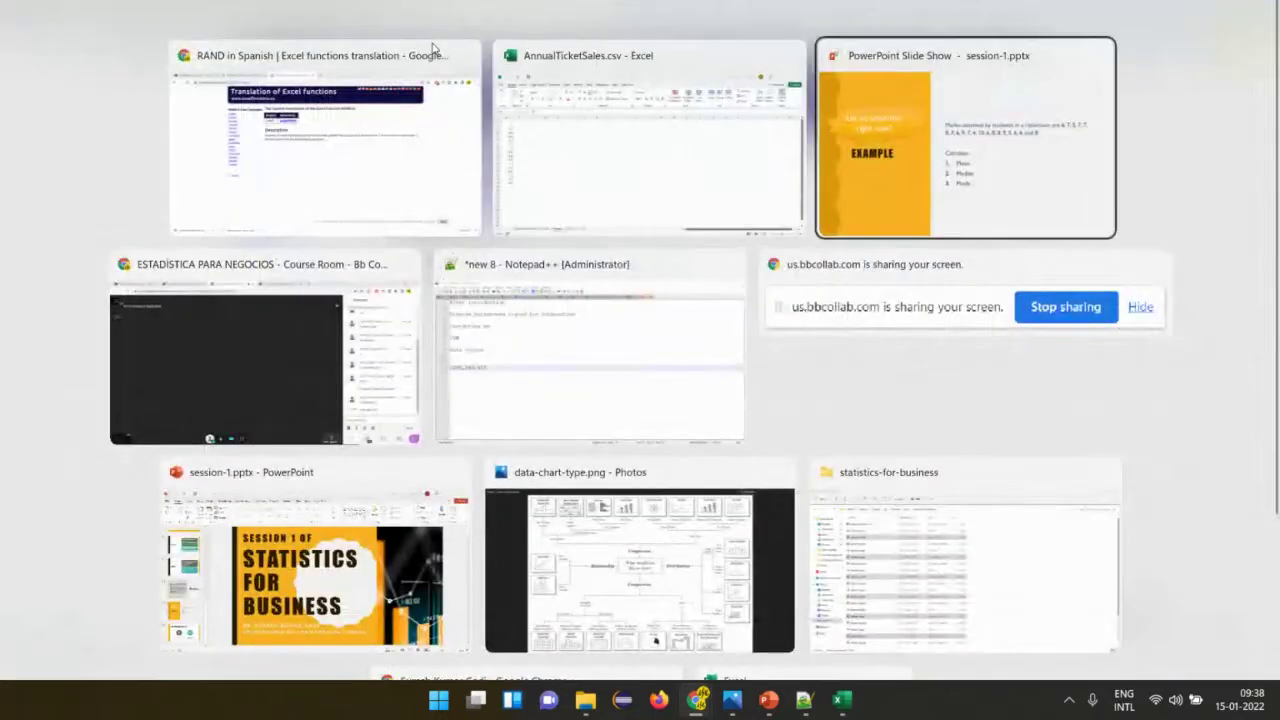
{"action": "key", "text": "alt+Tab"}
{"action": "key", "text": "Down"}
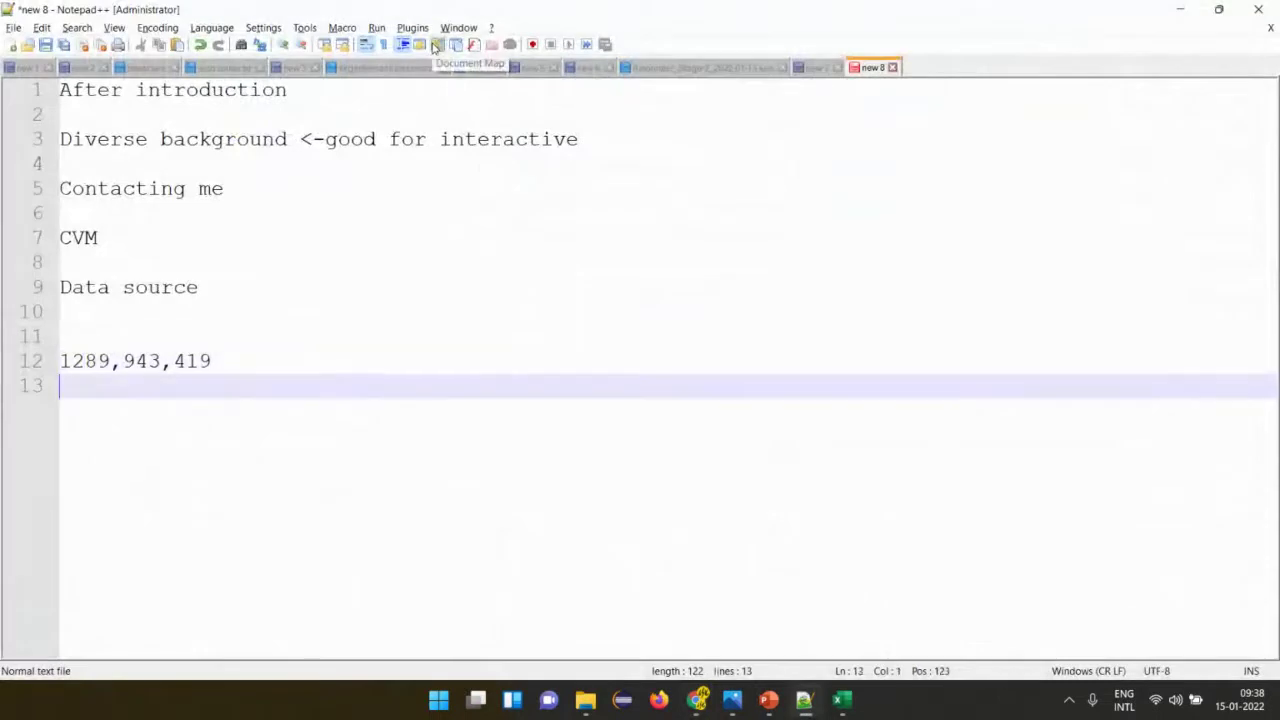
{"action": "key", "text": "Return"}
{"action": "key", "text": "Return"}
{"action": "key", "text": "ctrl+v"}
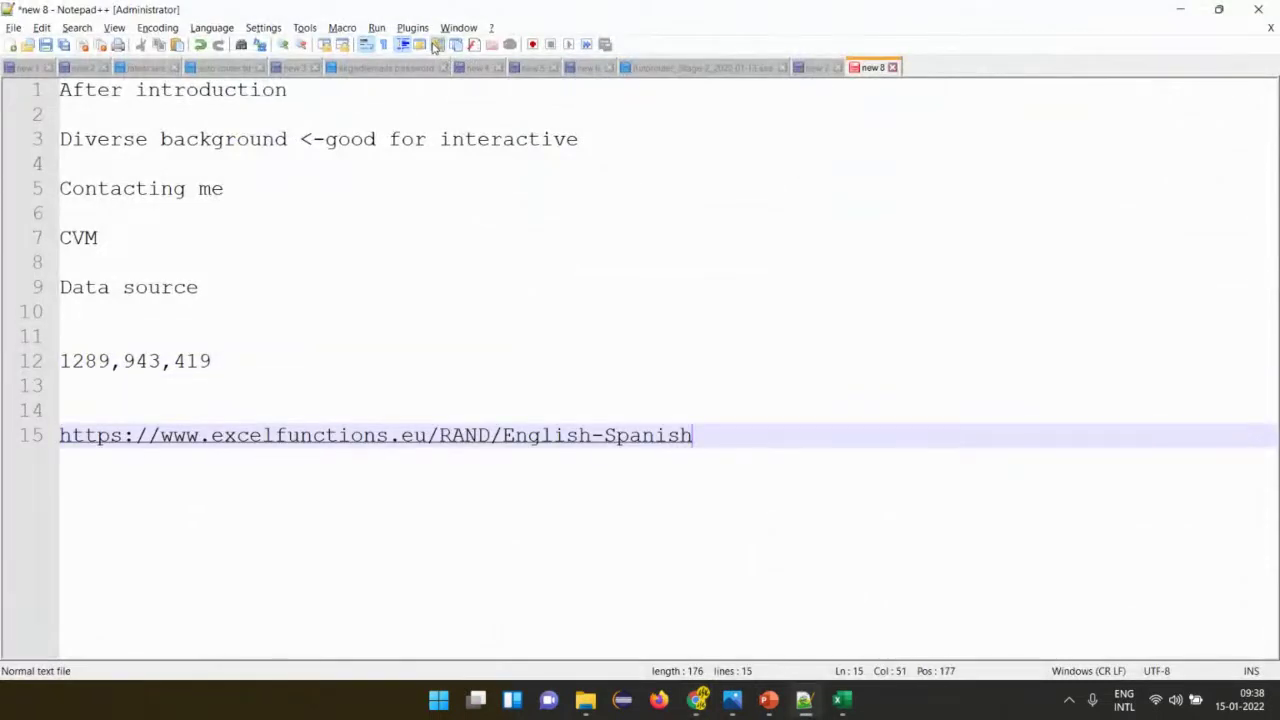
Switch back to Chrome and open the excelfunctions.eu home page by removing /RAND/English-Spanish from the page address.
{"action": "key", "text": "alt+Tab"}
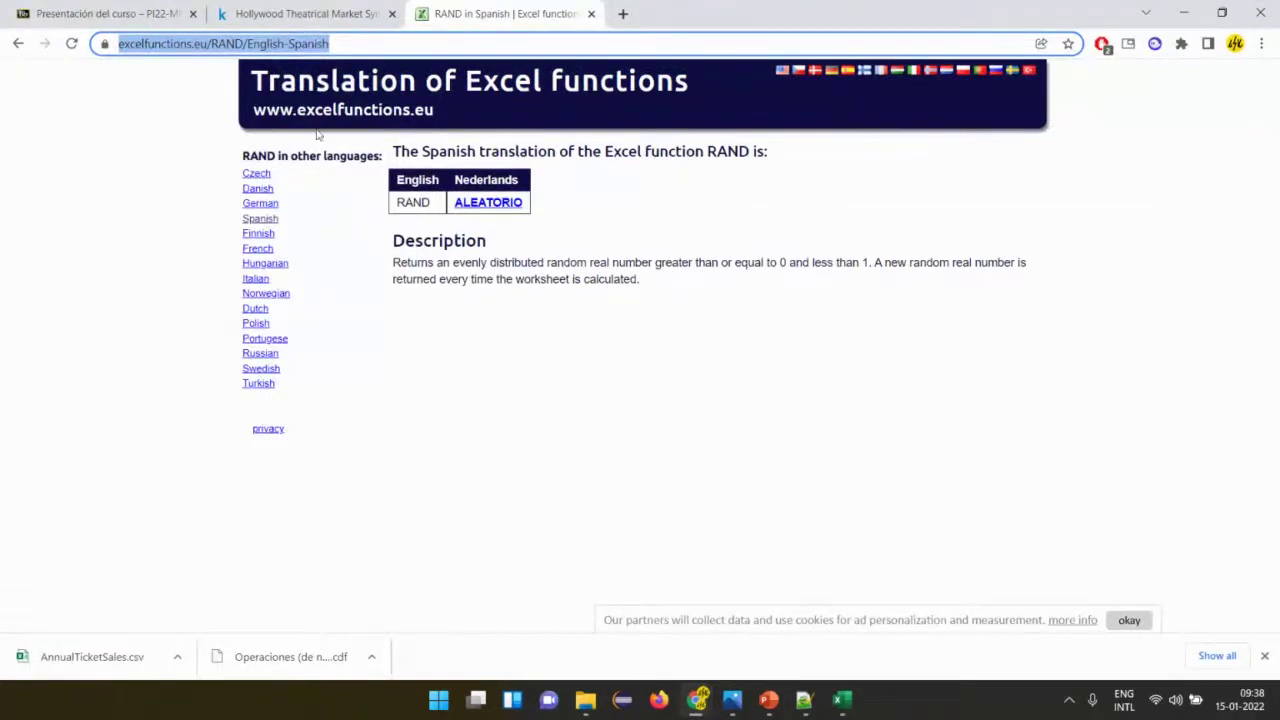
{"action": "left_click", "coordinate": [226, 45]}
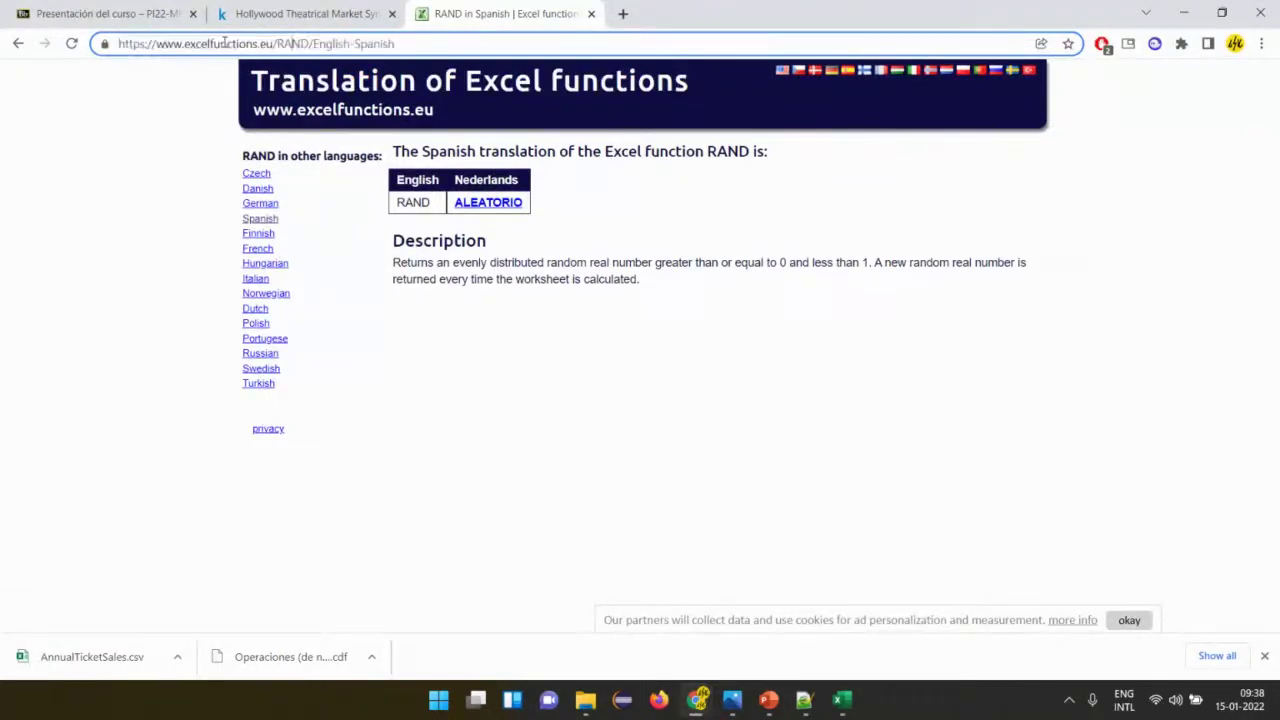
{"action": "left_click_drag", "start_coordinate": [275, 44], "coordinate": [398, 44]}
{"action": "key", "text": "BackSpace"}
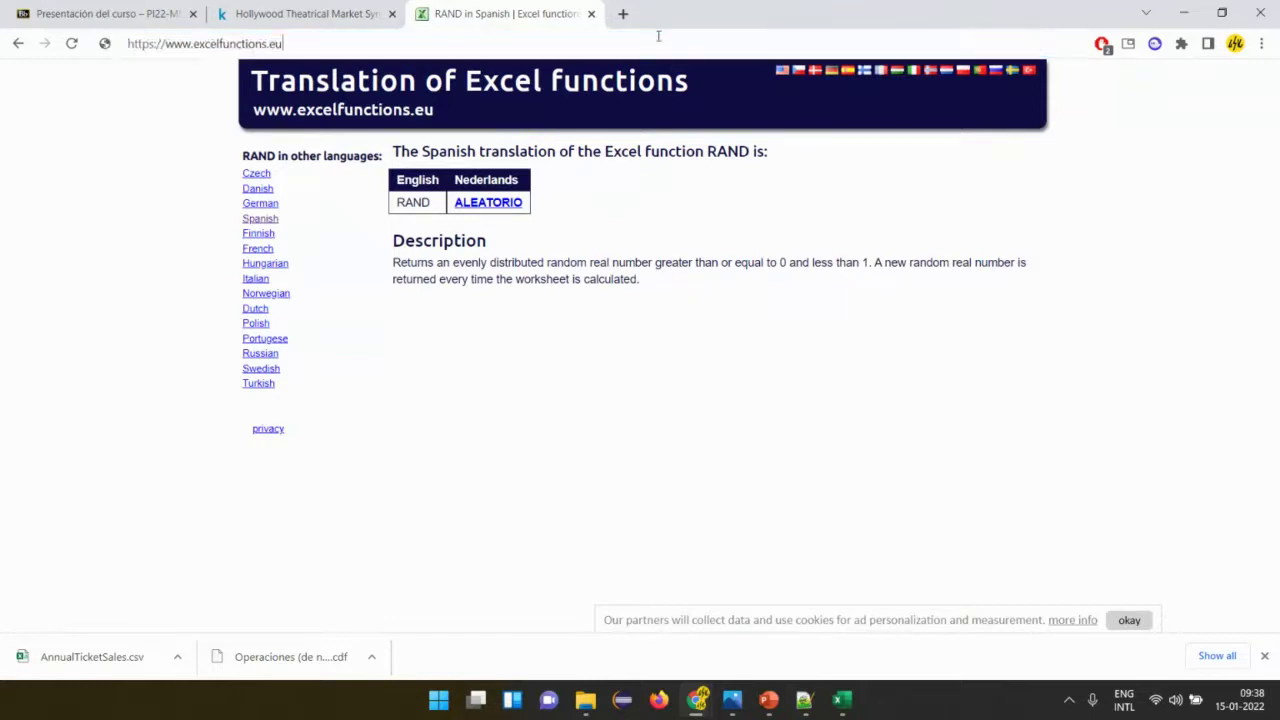
{"action": "key", "text": "Return"}
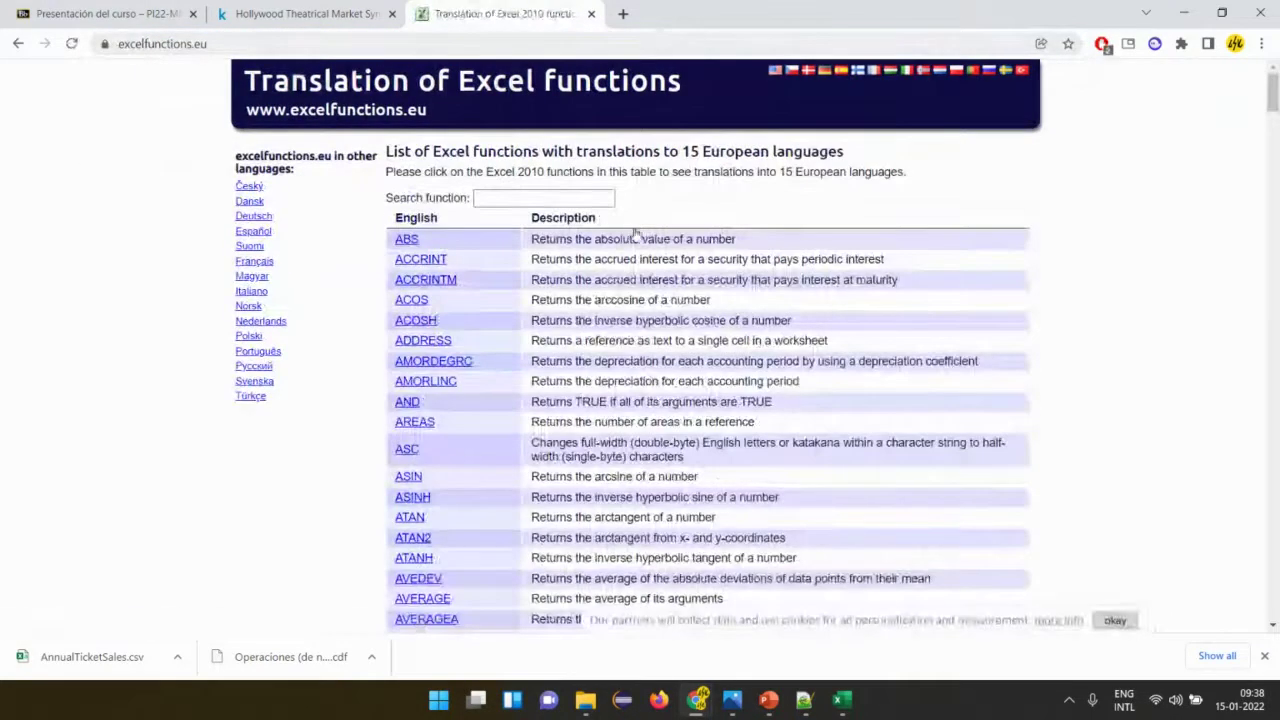
Search the function list for "rand", view the Spanish translation of RANDBETWEEN, and return to the full list.
{"action": "left_click", "coordinate": [517, 201]}
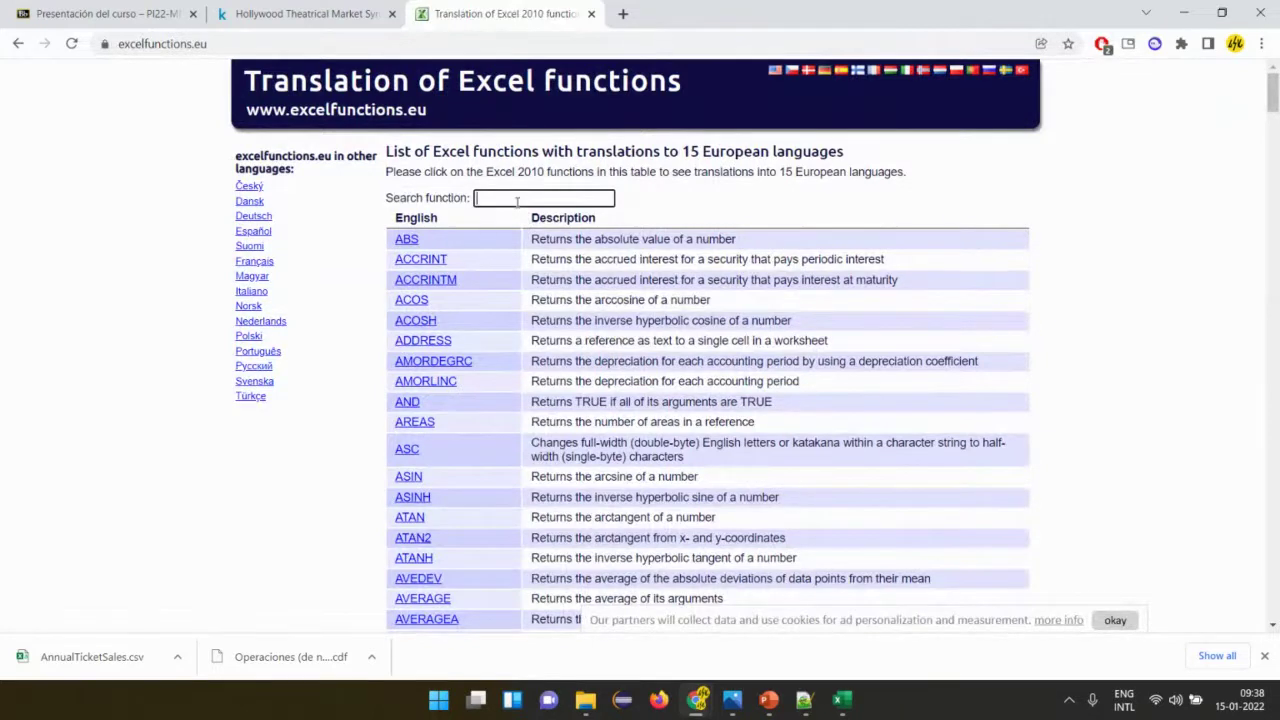
{"action": "type", "text": "rand"}
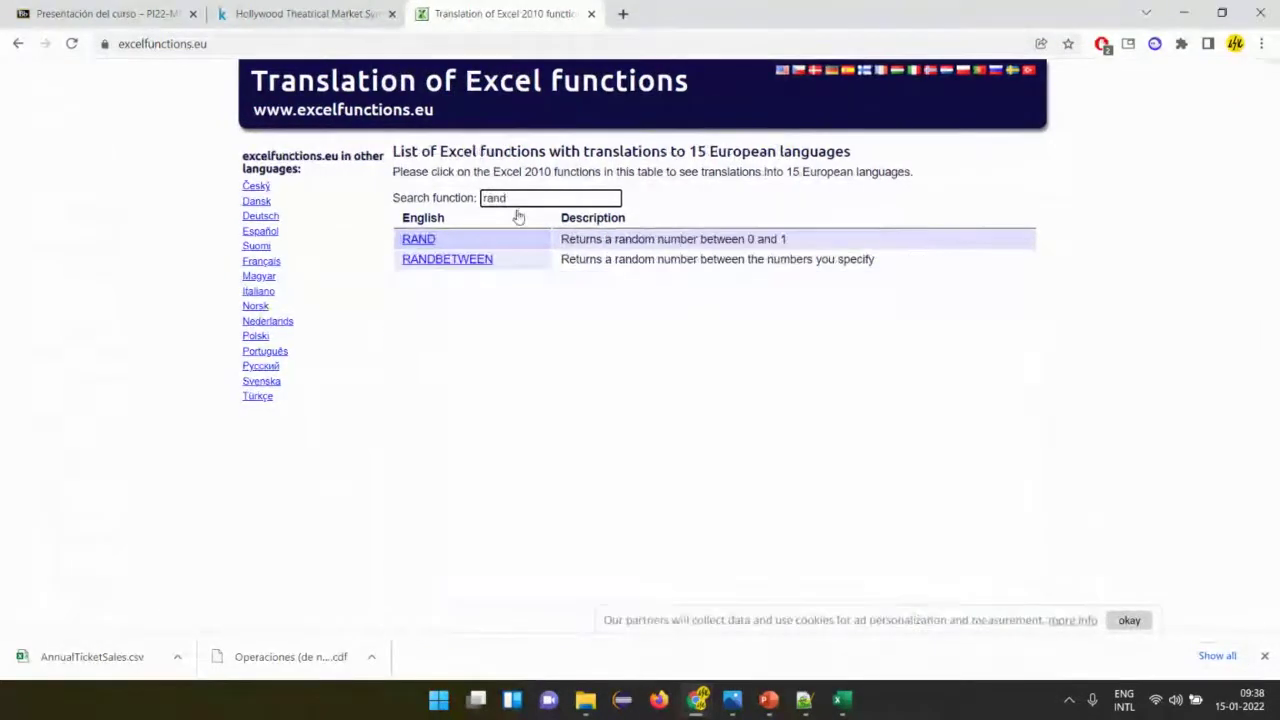
{"action": "left_click", "coordinate": [468, 265]}
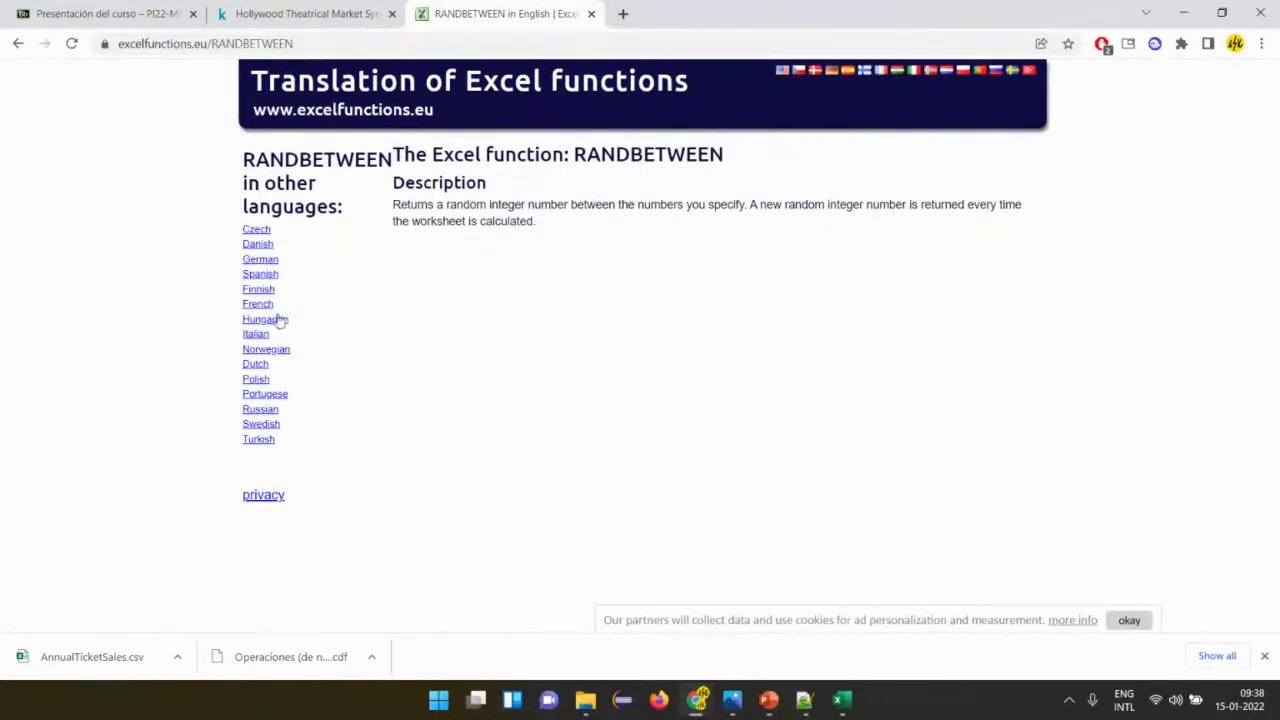
{"action": "left_click", "coordinate": [262, 275]}
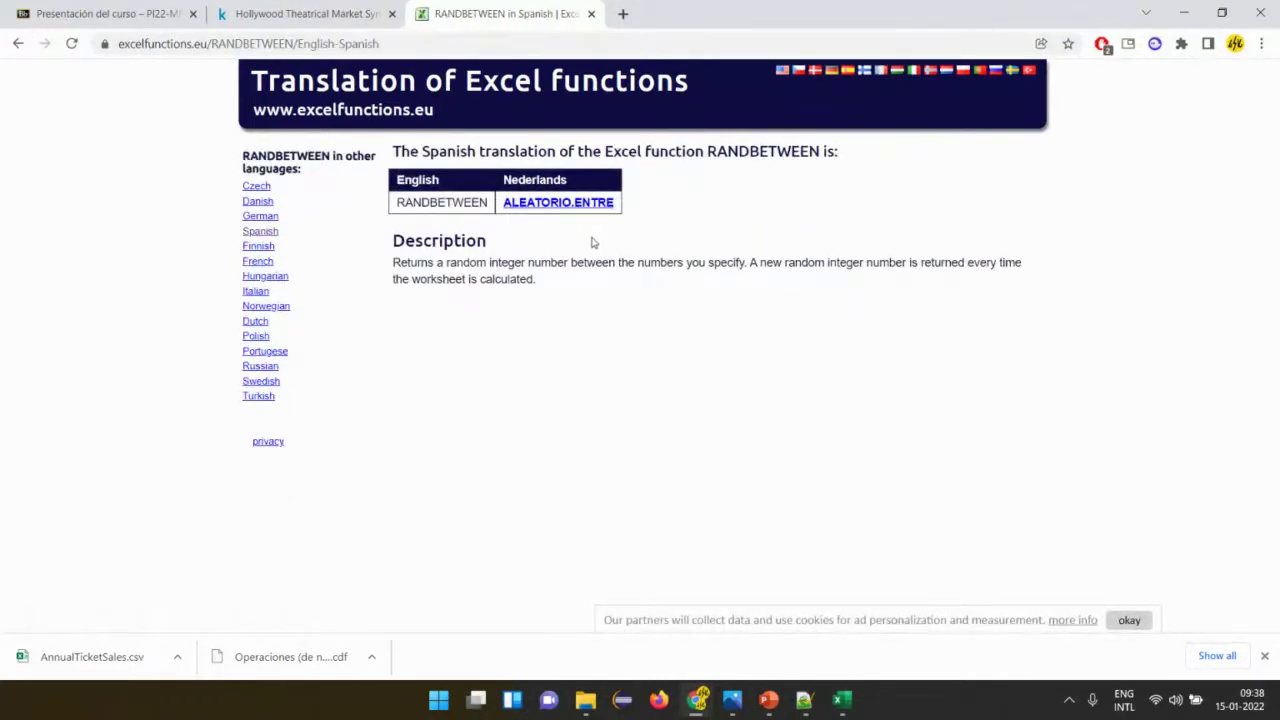
{"action": "key", "text": "alt+Left"}
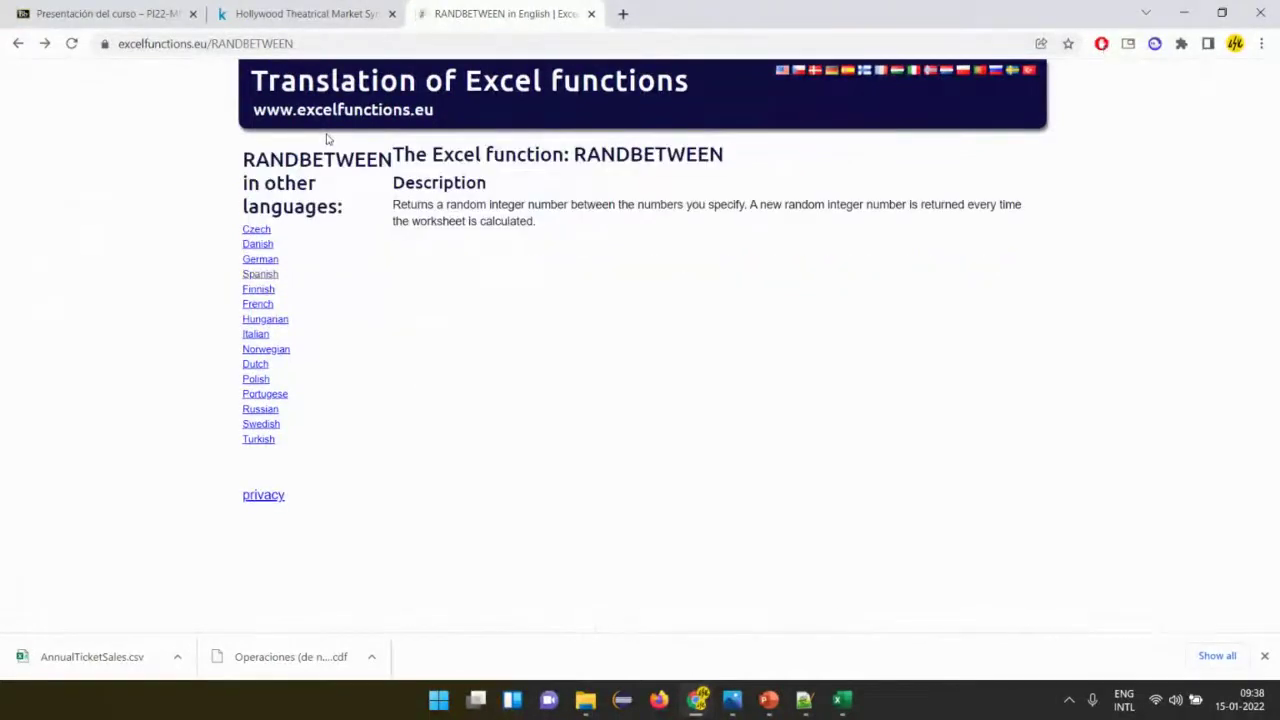
{"action": "key", "text": "alt+Left"}
{"action": "left_click", "coordinate": [311, 45]}
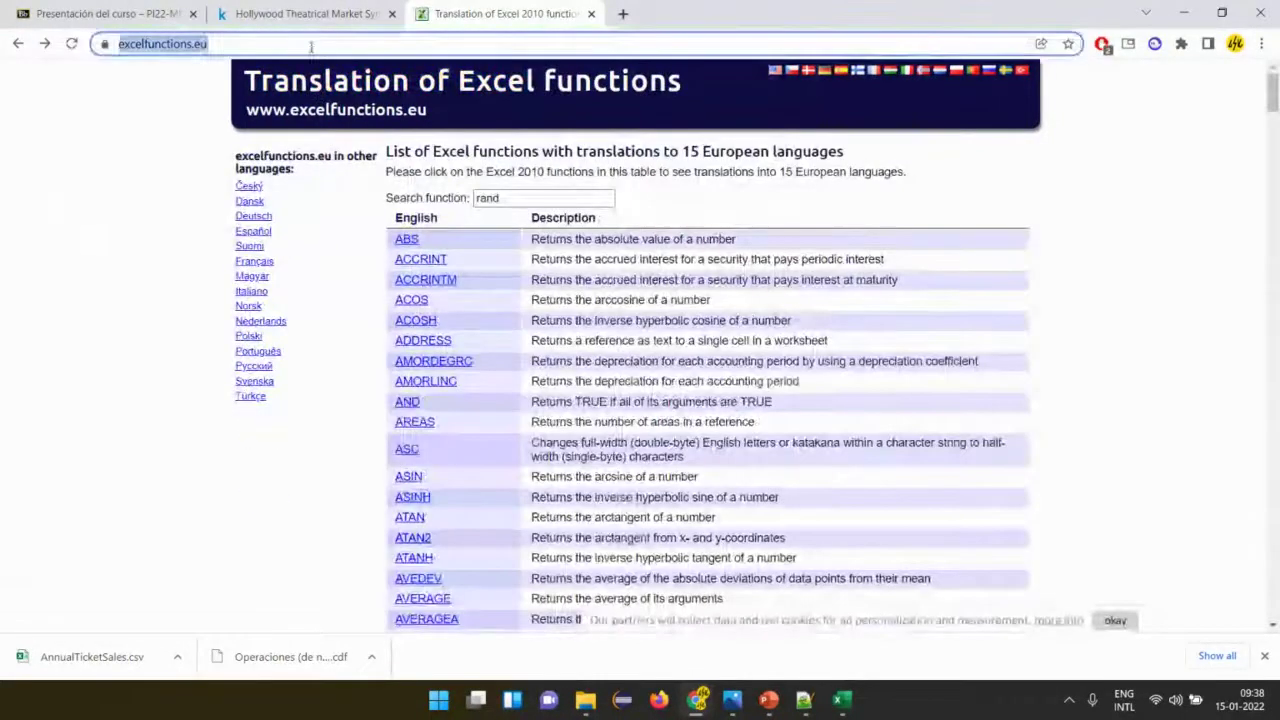
{"action": "key", "text": "alt+Tab"}
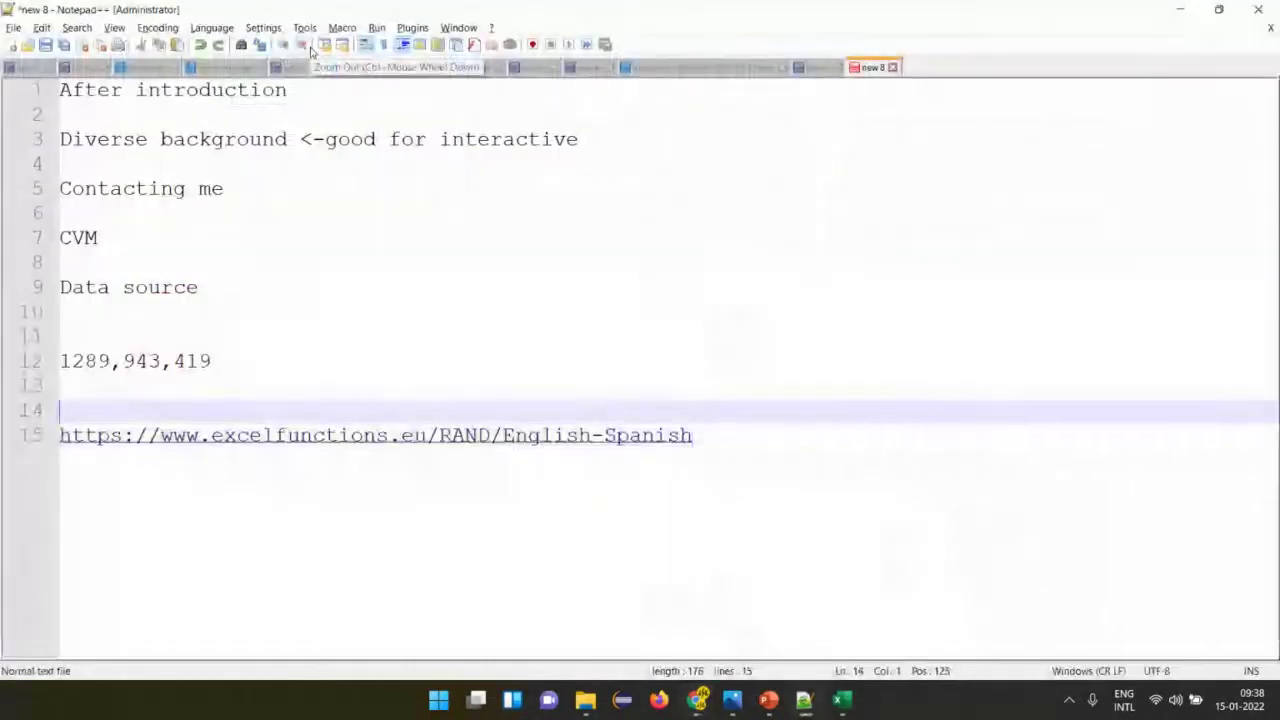
{"action": "key", "text": "Down"}
{"action": "key", "text": "End"}
{"action": "key", "text": "BackSpace"}
{"action": "key", "text": "BackSpace"}
{"action": "key", "text": "BackSpace"}
{"action": "key", "text": "BackSpace"}
{"action": "key", "text": "BackSpace"}
{"action": "key", "text": "BackSpace"}
{"action": "key", "text": "BackSpace"}
{"action": "key", "text": "BackSpace"}
{"action": "key", "text": "BackSpace"}
{"action": "key", "text": "BackSpace"}
{"action": "key", "text": "BackSpace"}
{"action": "key", "text": "BackSpace"}
{"action": "key", "text": "BackSpace"}
{"action": "key", "text": "BackSpace"}
{"action": "key", "text": "BackSpace"}
{"action": "key", "text": "BackSpace"}
{"action": "key", "text": "BackSpace"}
{"action": "key", "text": "BackSpace"}
{"action": "key", "text": "BackSpace"}
{"action": "key", "text": "BackSpace"}
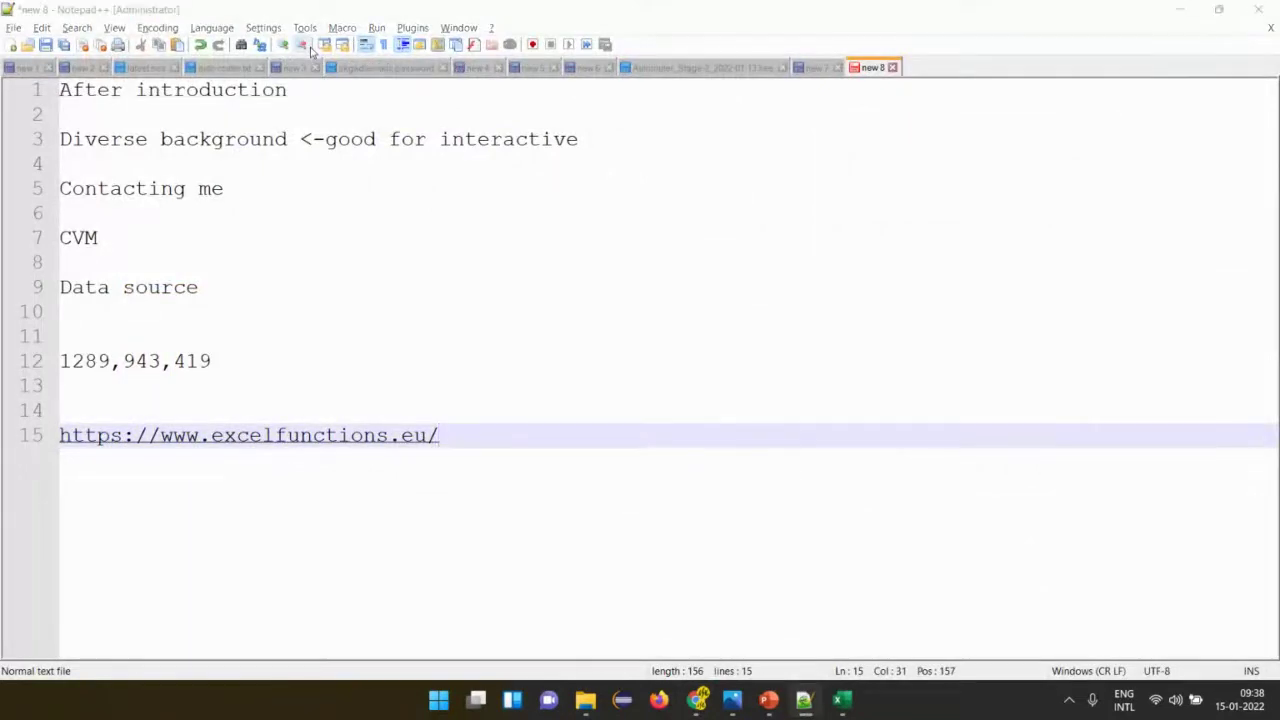
Switch to the Excel workbook and copy the rounded numbers in A2:A17 of Sheet3.
{"action": "key", "text": "alt+Tab"}
{"action": "key", "text": "alt+Tab"}
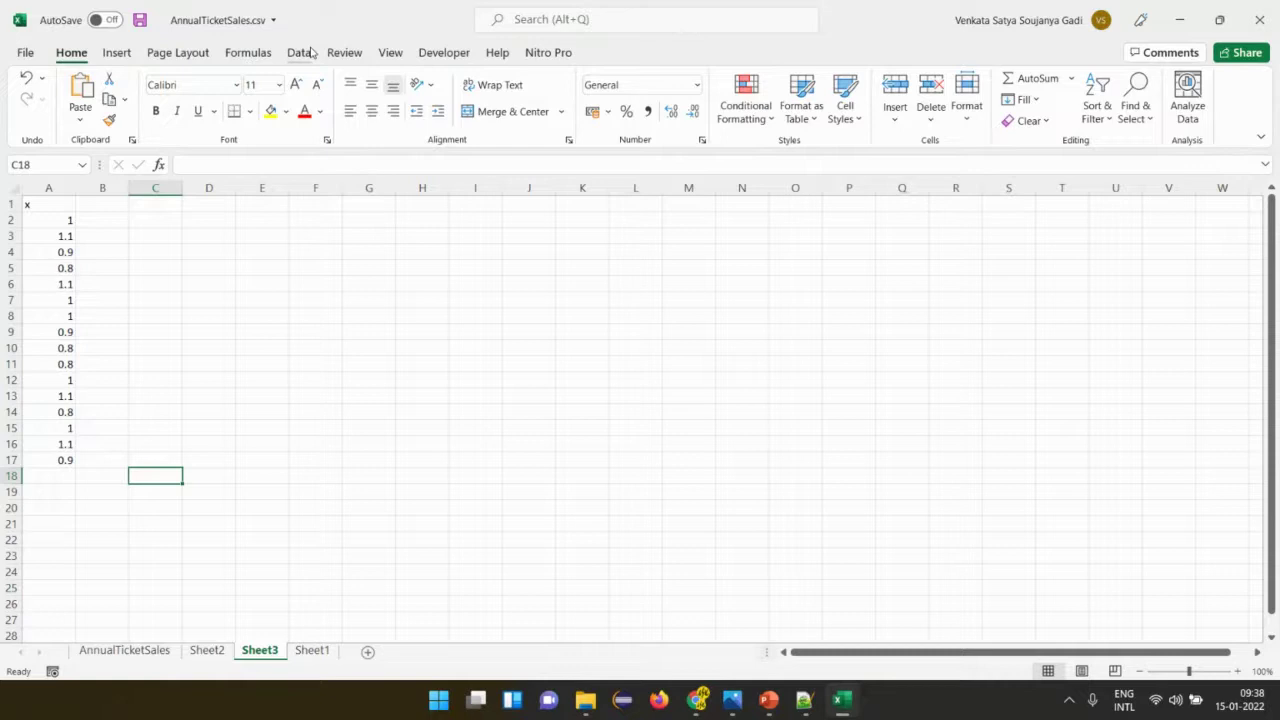
{"action": "key", "text": "Left"}
{"action": "key", "text": "Up"}
{"action": "key", "text": "Left"}
{"action": "key", "text": "shift+Up"}
{"action": "key", "text": "shift+Up"}
{"action": "key", "text": "shift+Up"}
{"action": "key", "text": "shift+Up"}
{"action": "key", "text": "shift+Up"}
{"action": "key", "text": "shift+Up"}
{"action": "key", "text": "shift+Up"}
{"action": "key", "text": "shift+Up"}
{"action": "key", "text": "shift+Up"}
{"action": "key", "text": "shift+Up"}
{"action": "key", "text": "shift+Up"}
{"action": "key", "text": "shift+Up"}
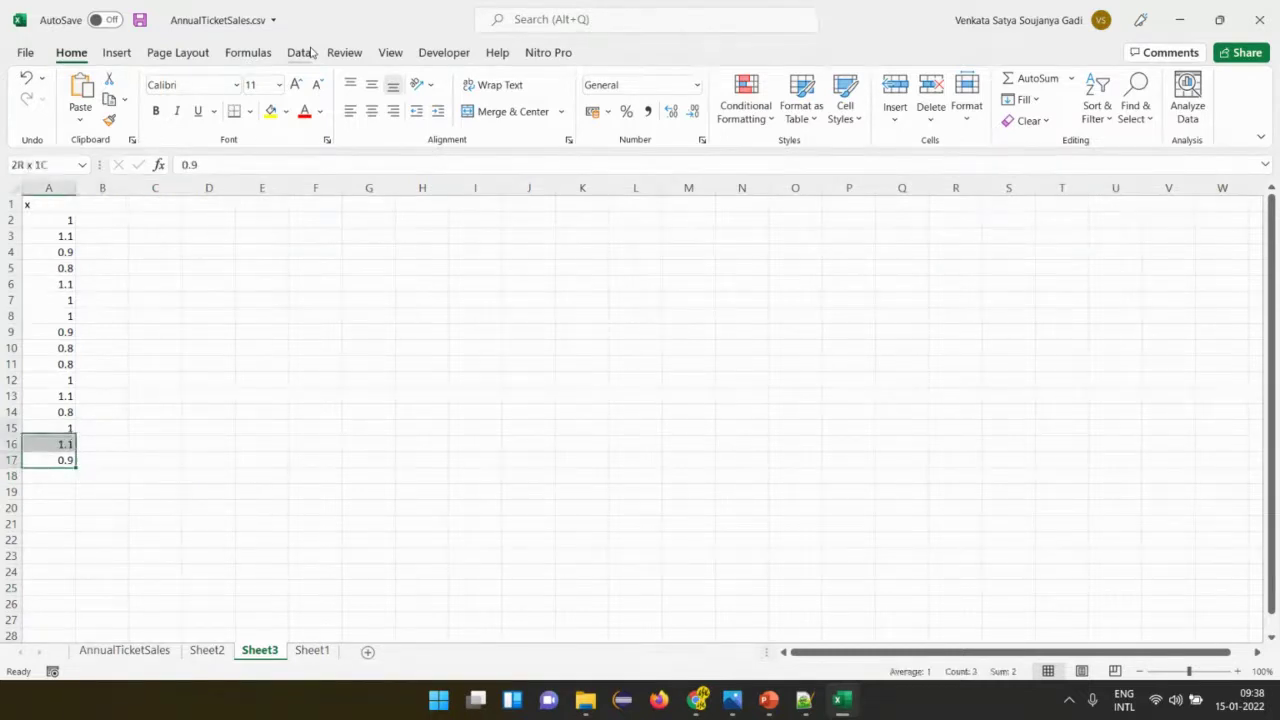
{"action": "key", "text": "shift+Up"}
{"action": "key", "text": "shift+Up"}
{"action": "key", "text": "shift+Up"}
{"action": "key", "text": "ctrl+c"}
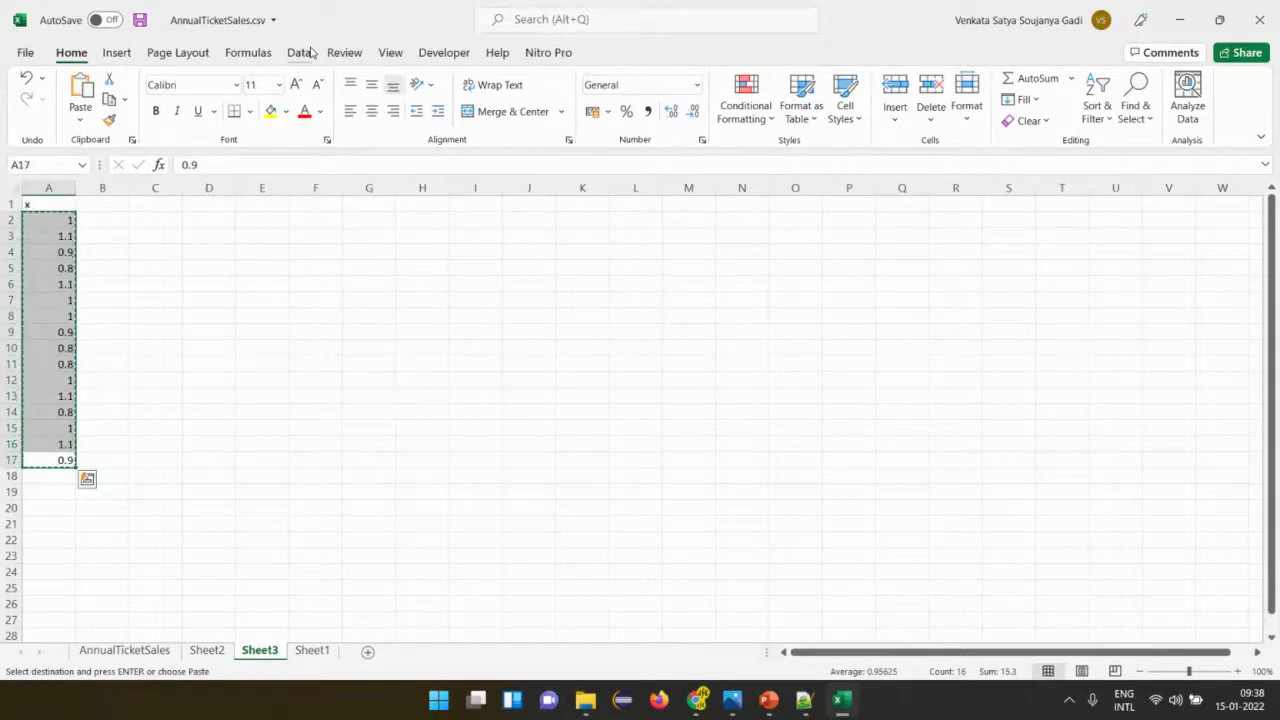
Switch to the Course Room window in Chrome and post the copied numbers in the Everyone chat.
{"action": "key", "text": "super+Tab"}
{"action": "key", "text": "Right"}
{"action": "key", "text": "Right"}
{"action": "key", "text": "Right"}
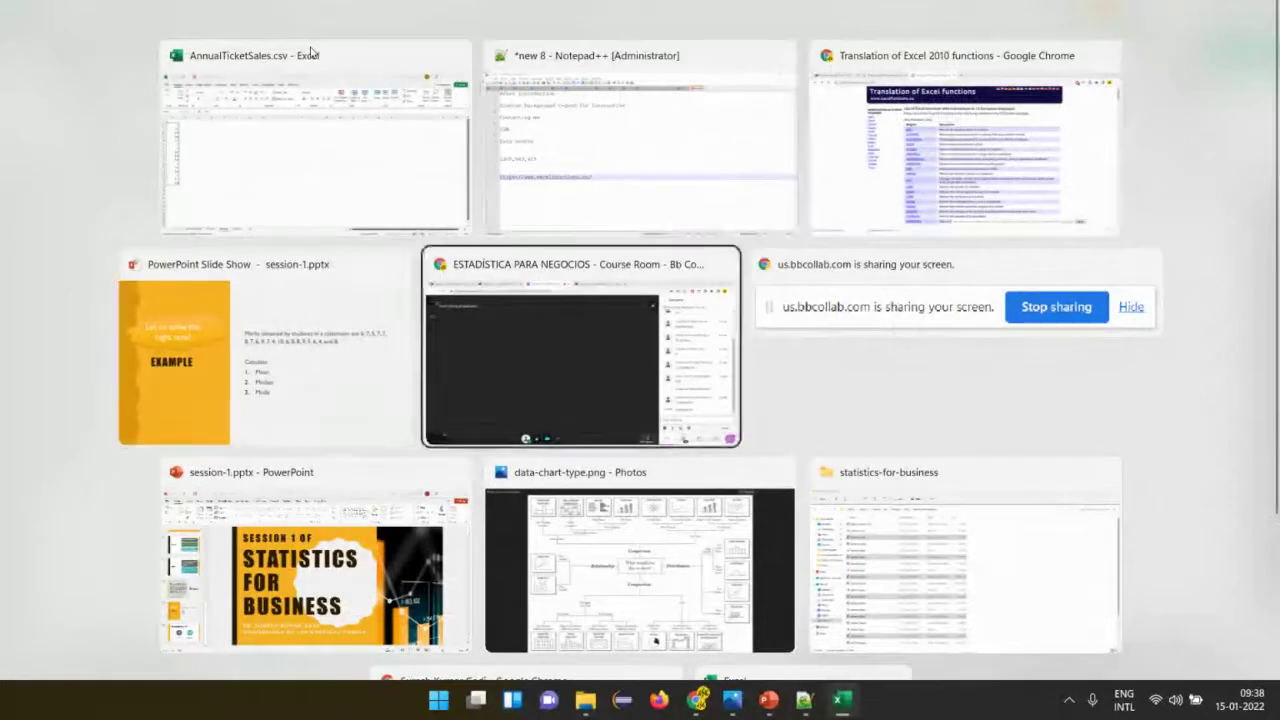
{"action": "key", "text": "Return"}
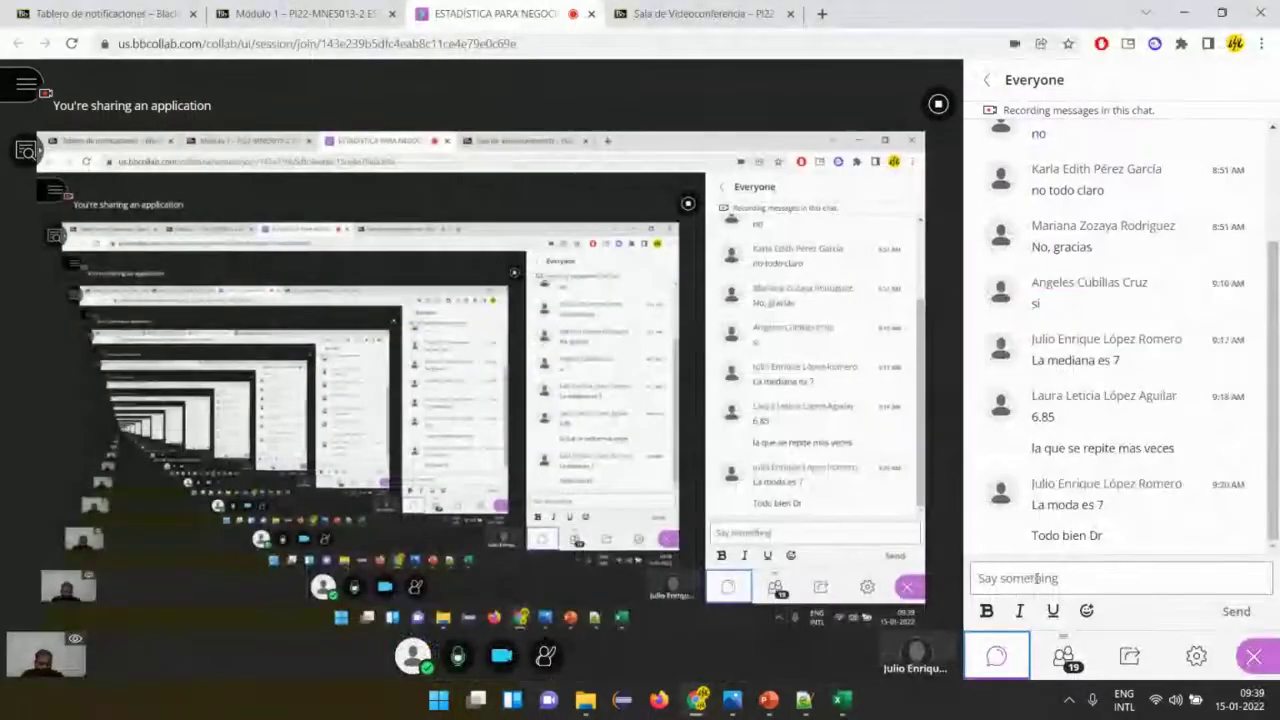
{"action": "left_click", "coordinate": [1037, 578]}
{"action": "key", "text": "ctrl+v"}
{"action": "key", "text": "Return"}
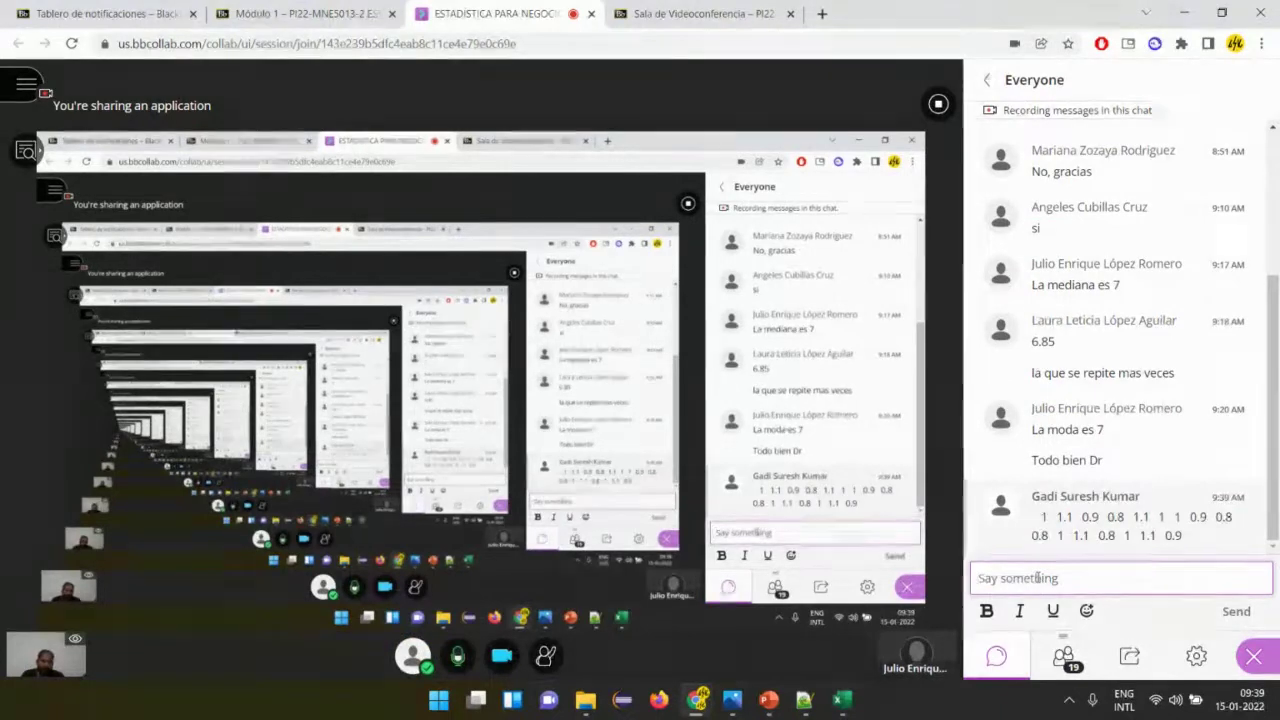
Switch to the Chrome window with the function translations and open oct.skgadi.com/md-tex.min.html in its place.
{"action": "key", "text": "super+Tab"}
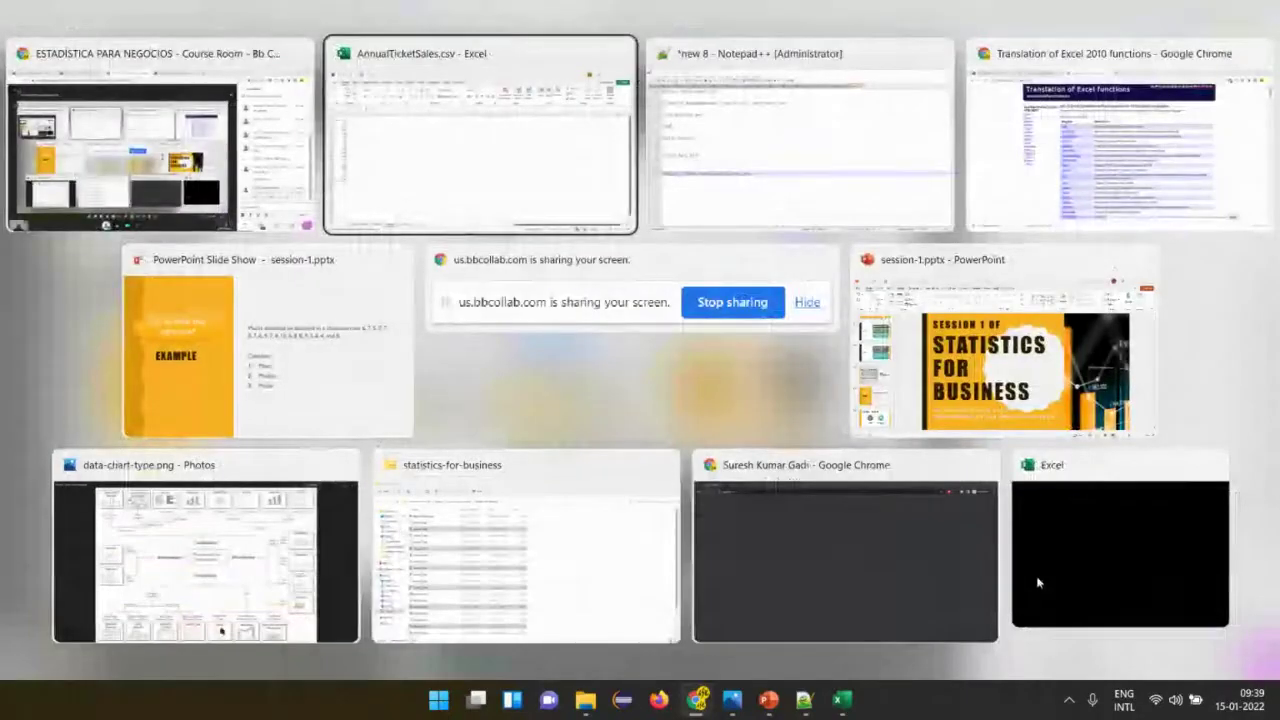
{"action": "key", "text": "Right"}
{"action": "key", "text": "Right"}
{"action": "key", "text": "Return"}
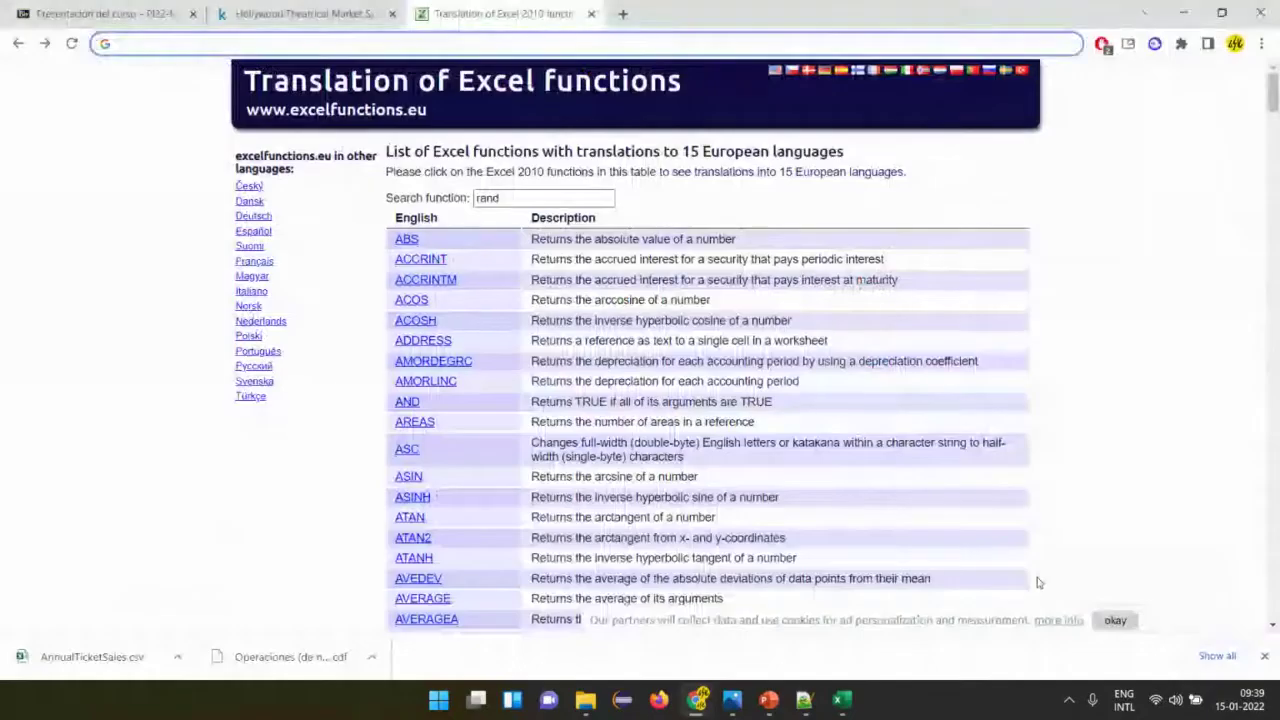
{"action": "type", "text": "oc"}
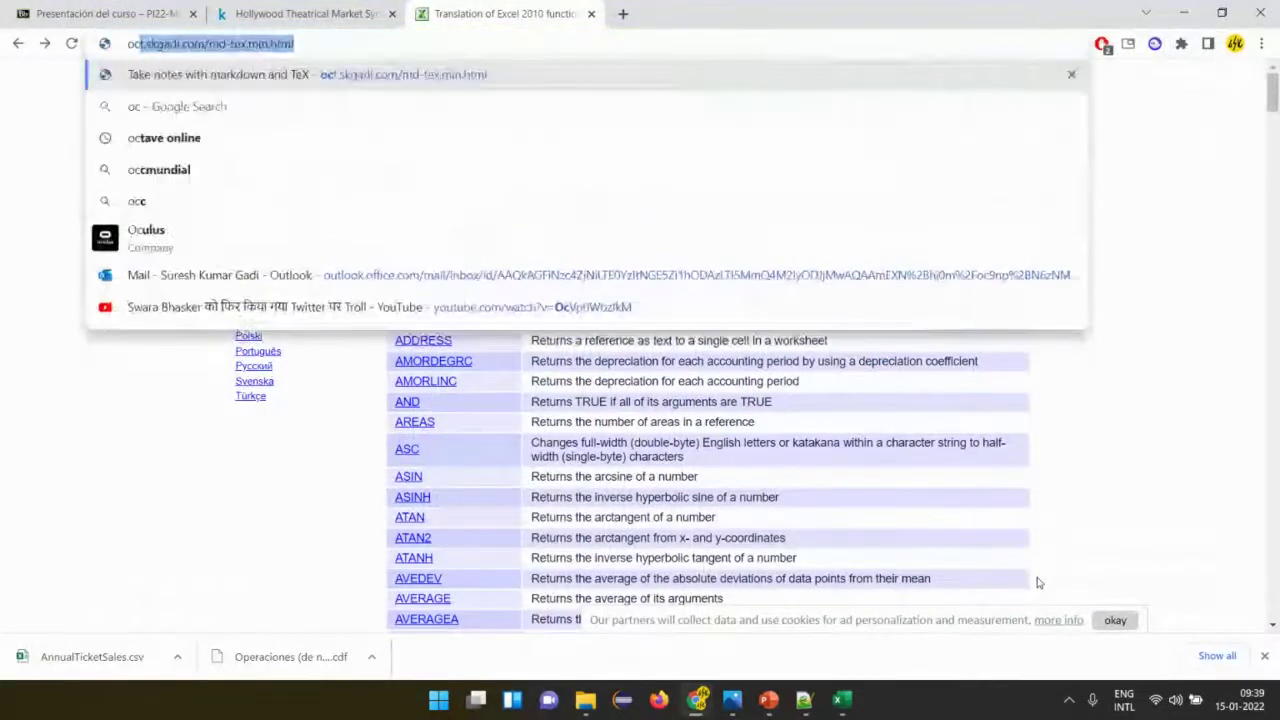
{"action": "key", "text": "Return"}
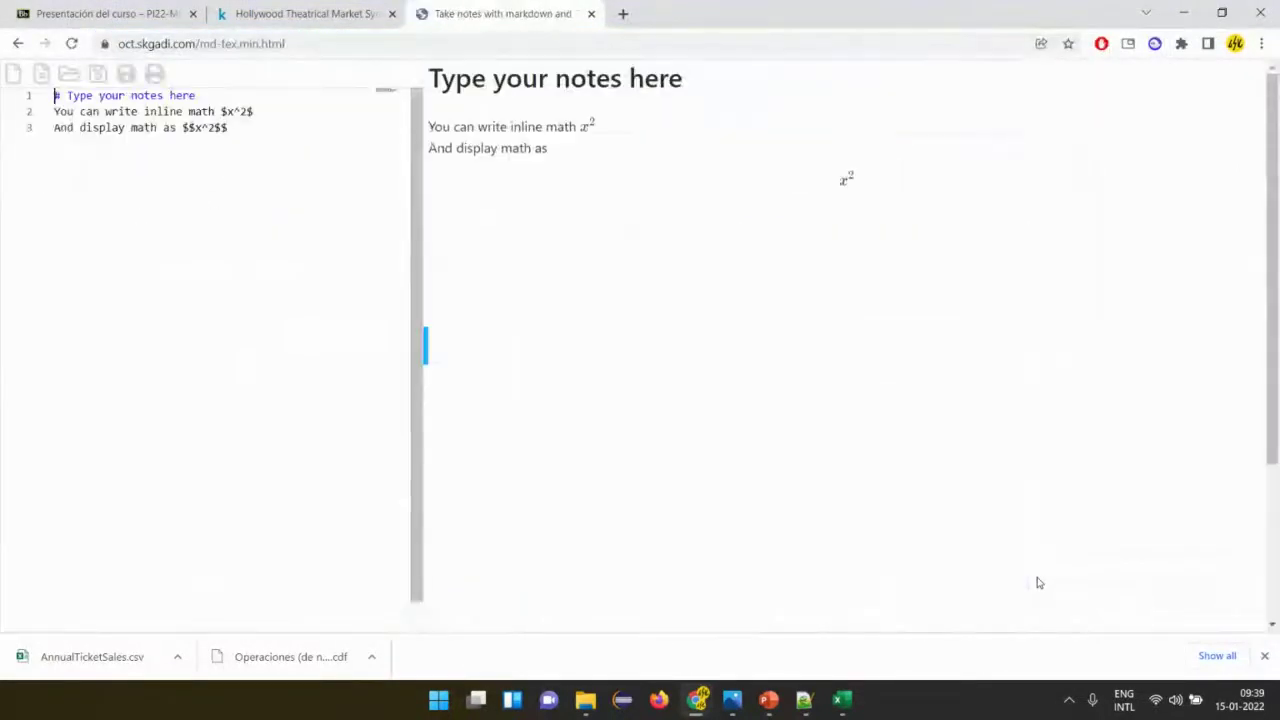
Replace the sample notes after the # with the heading text Promedio $\bar x = $.
{"action": "key", "text": "shift+Down"}
{"action": "key", "text": "shift+Down"}
{"action": "key", "text": "shift+Down"}
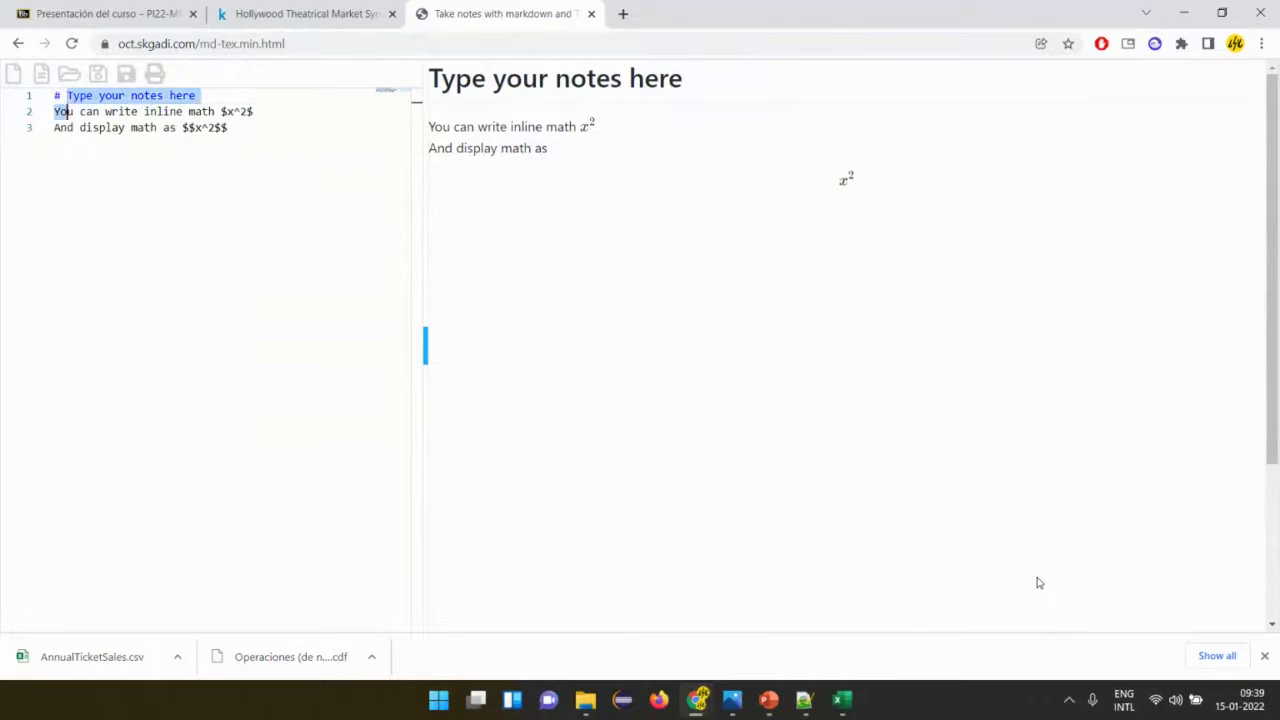
{"action": "type", "text": "Pr"}
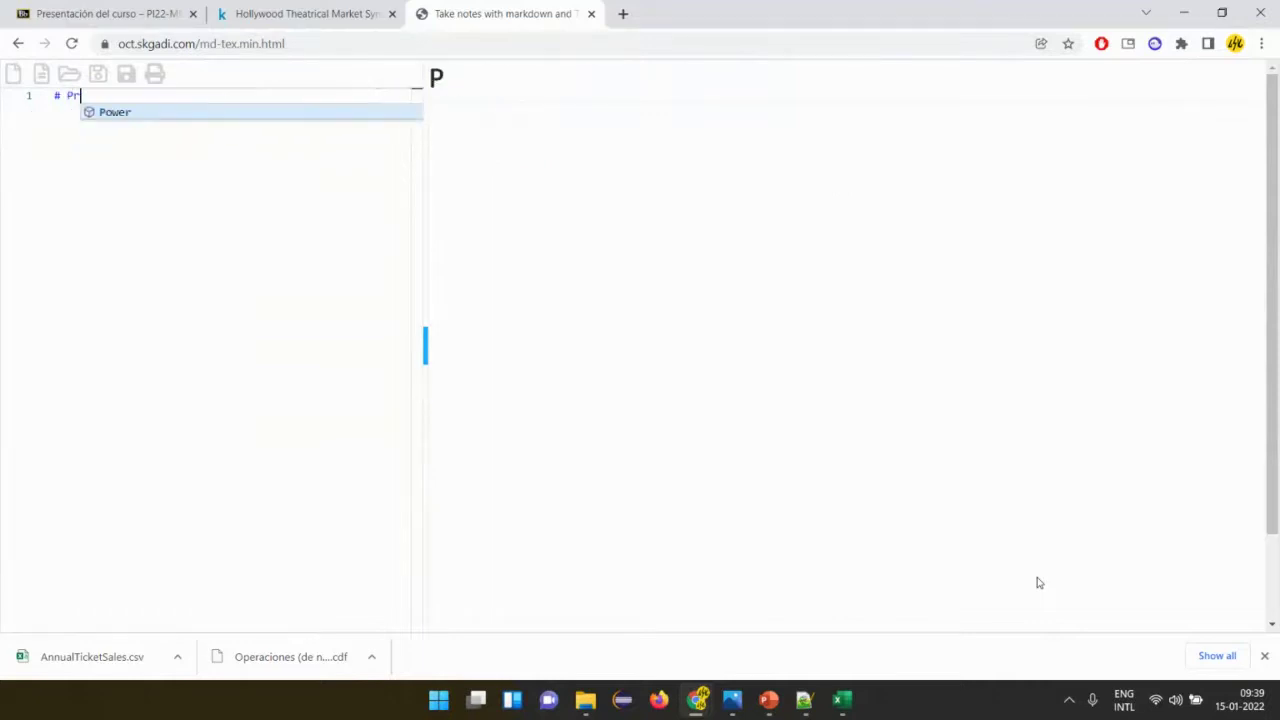
{"action": "type", "text": "omedio "}
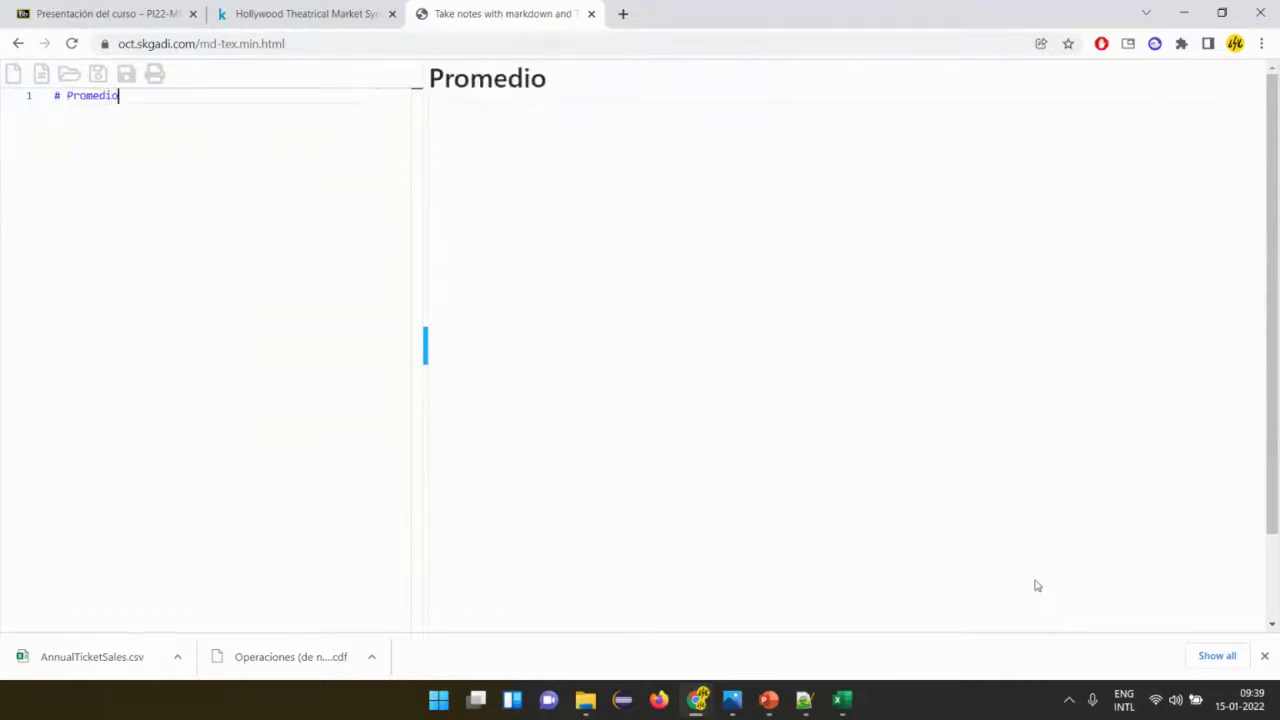
{"action": "type", "text": "$$"}
{"action": "type", "text": "\\bar x"}
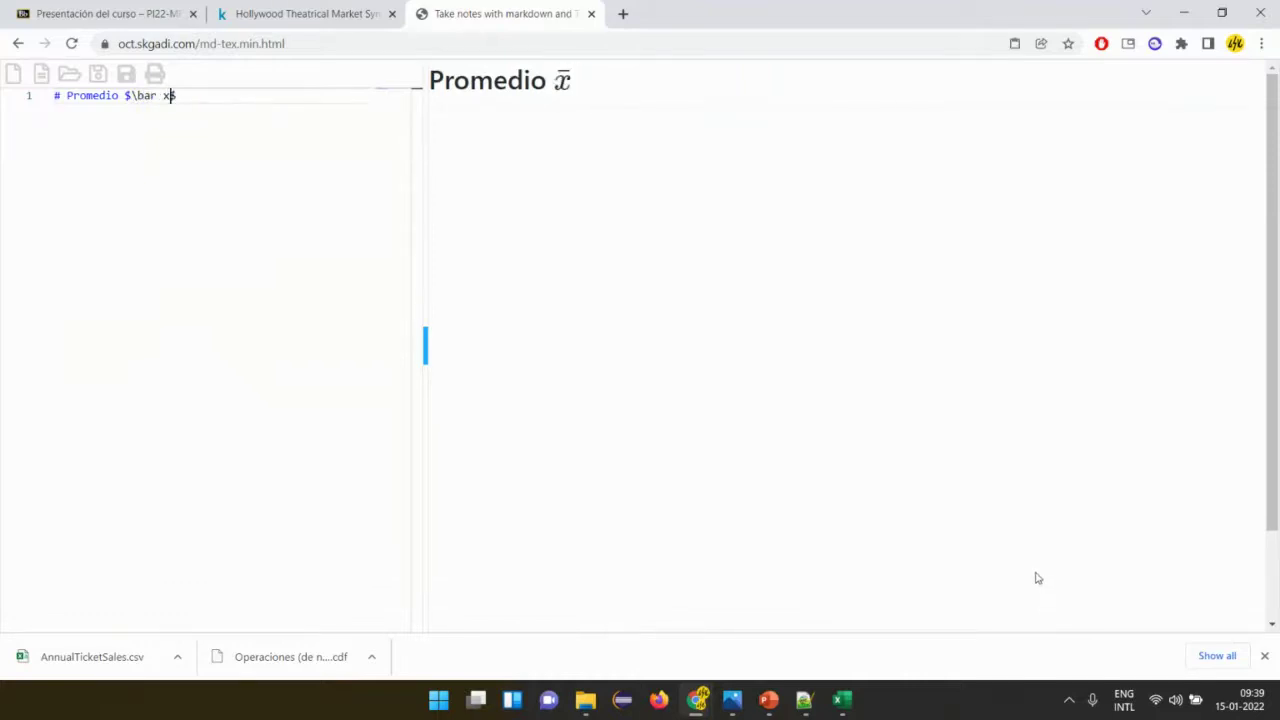
{"action": "type", "text": " ="}
{"action": "key", "text": "Return"}
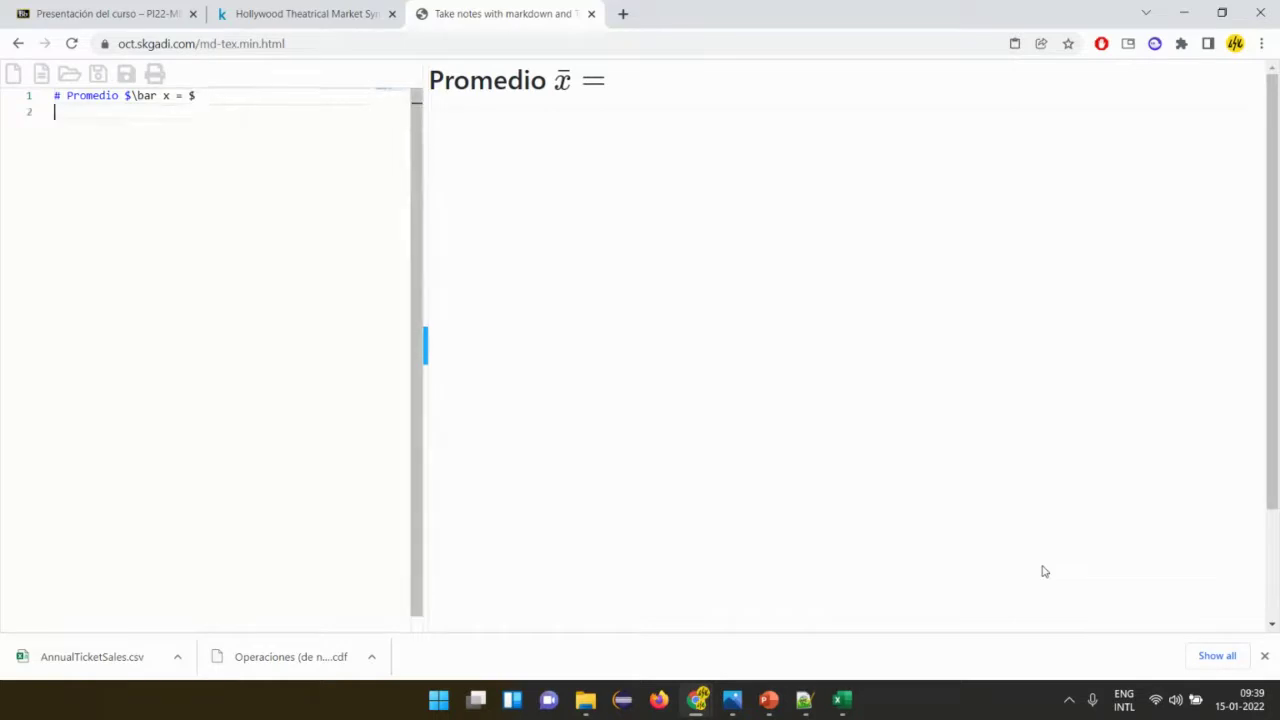
Add a second heading to the notes reading # Mediana de $x = $.
{"action": "type", "text": "# M"}
{"action": "type", "text": "ediana"}
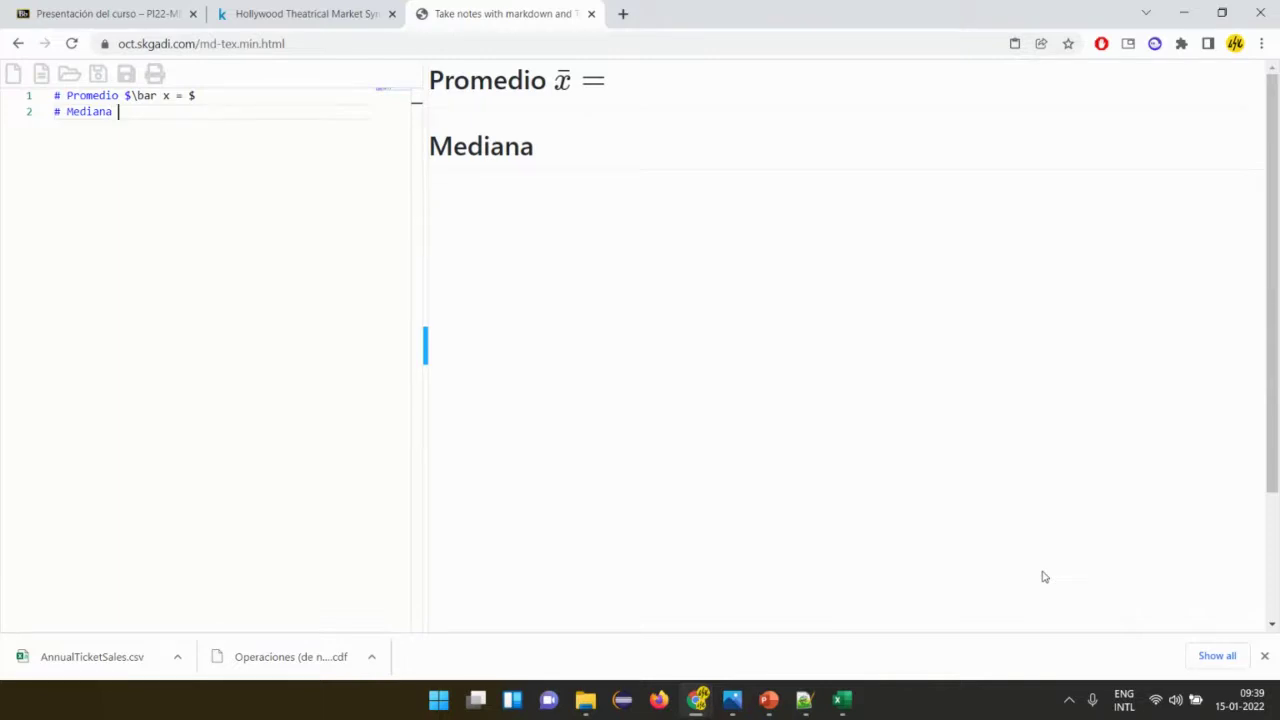
{"action": "type", "text": " de $x$"}
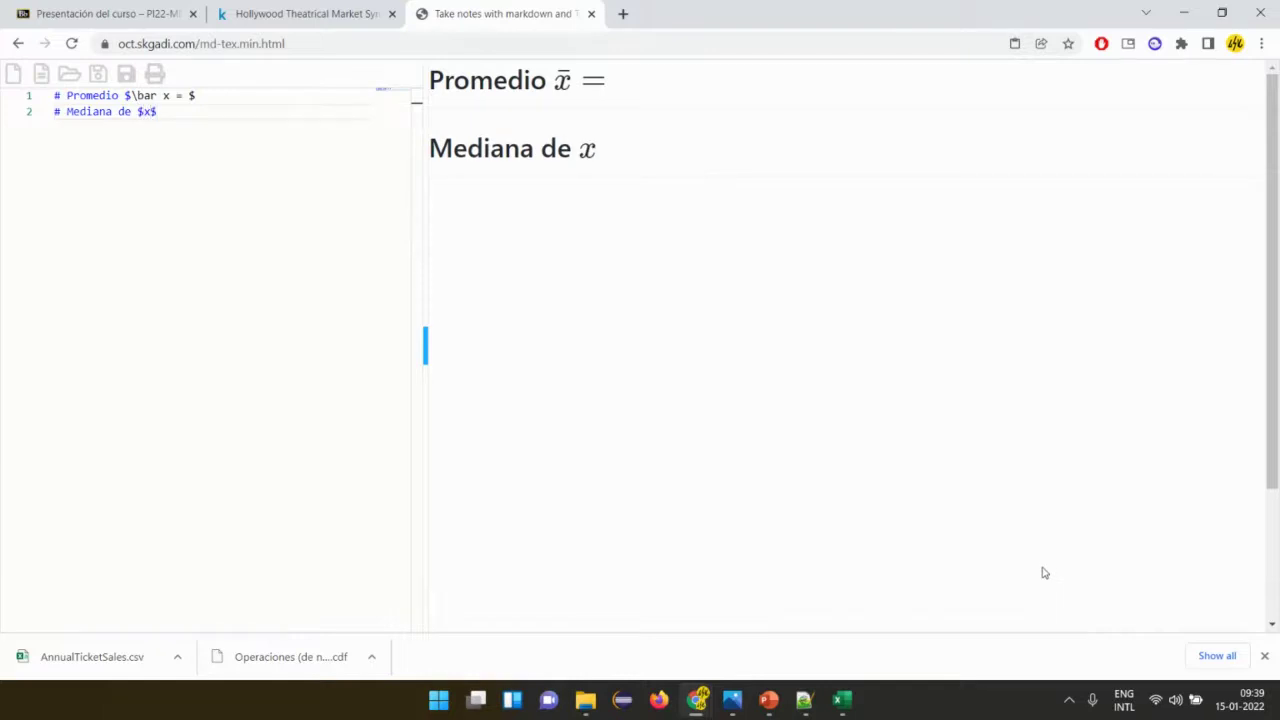
{"action": "key", "text": "Left"}
{"action": "type", "text": "="}
{"action": "key", "text": "Right"}
{"action": "key", "text": "Return"}
Add a third heading to the notes reading # Moda de $x=$.
{"action": "type", "text": "# Moda de $"}
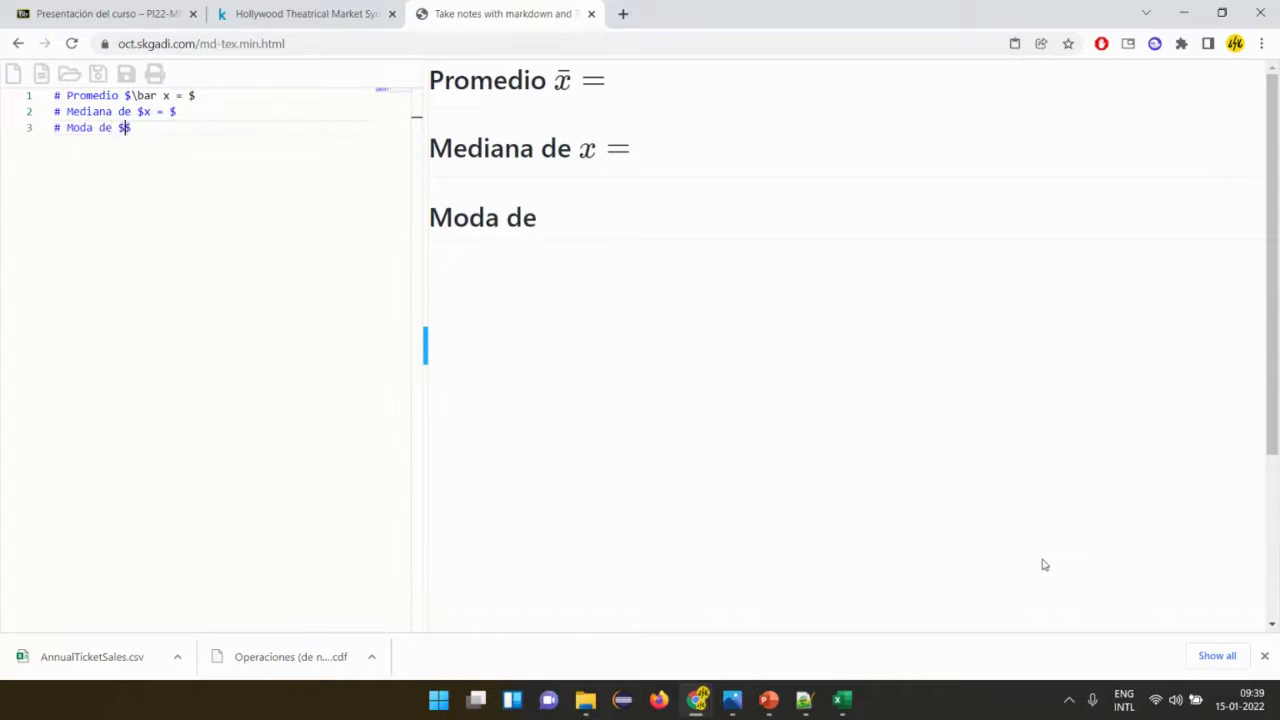
{"action": "type", "text": "x=$"}
{"action": "key", "text": "Left"}
{"action": "type", "text": "="}
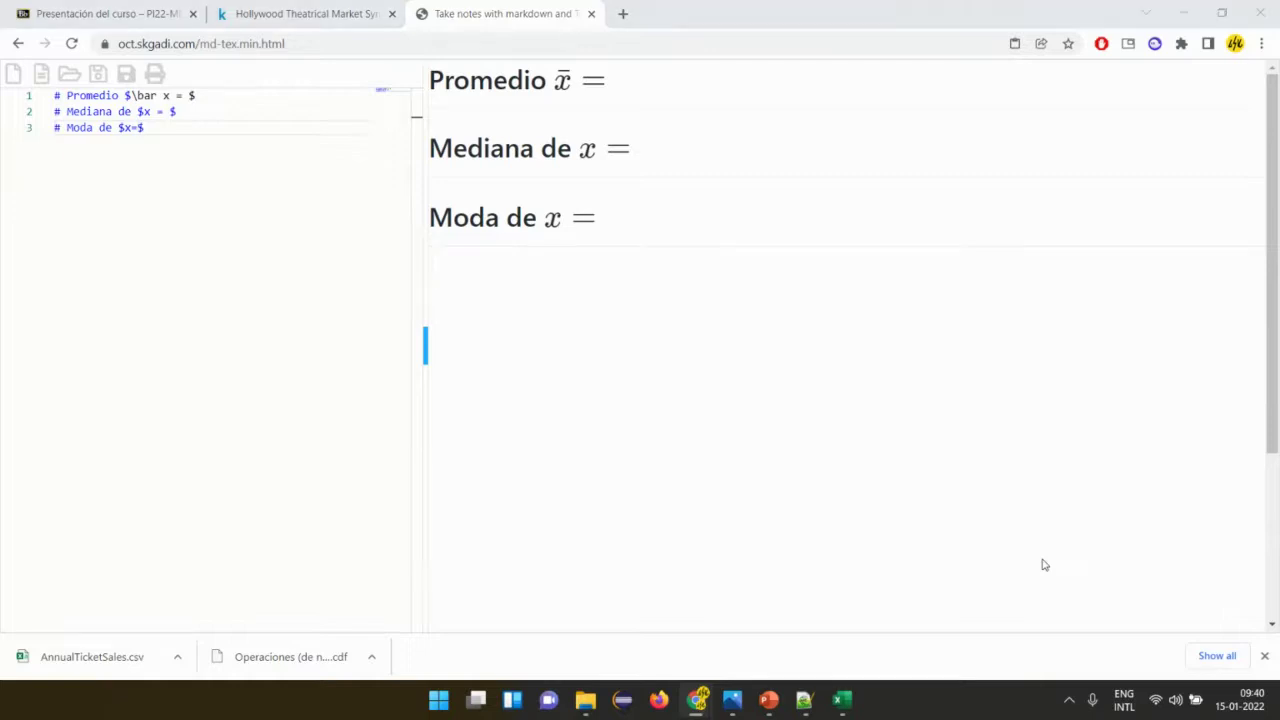
Switch to the Excel workbook, select the header cell A1 of Sheet3 and cancel the pending copy of the numbers.
{"action": "key", "text": "alt+Tab"}
{"action": "key", "text": "alt+Tab"}
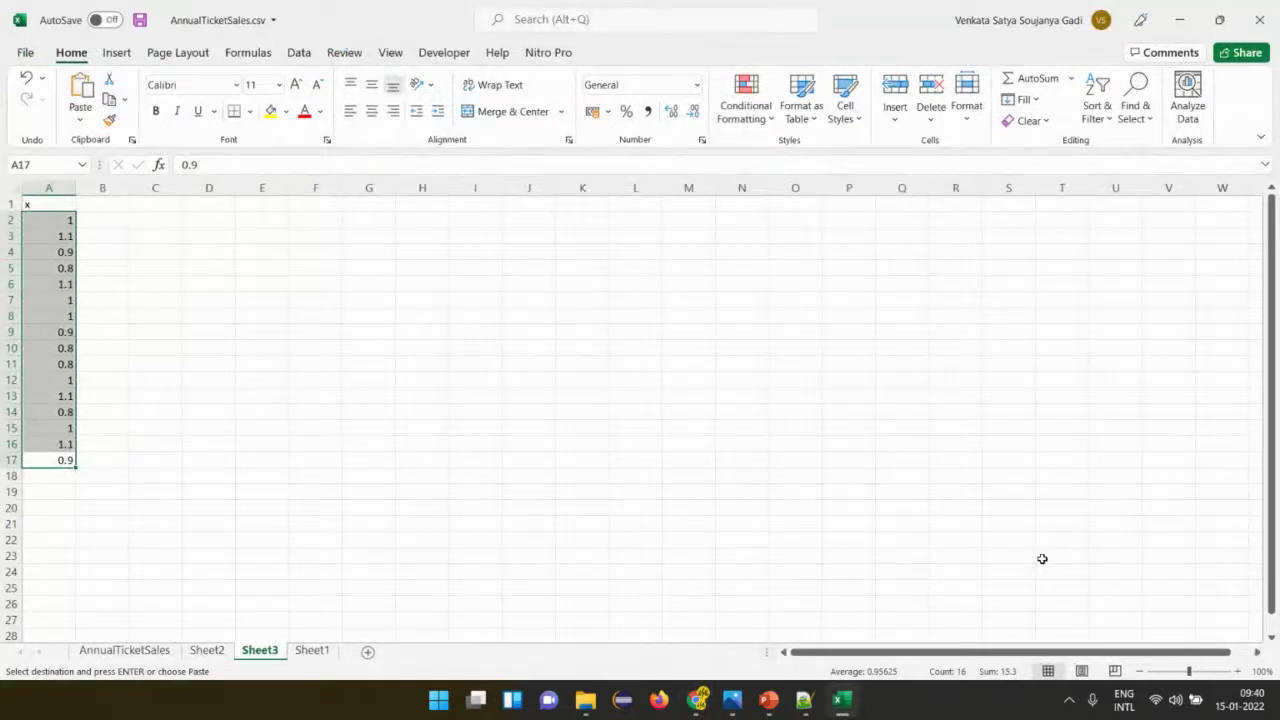
{"action": "key", "text": "Up"}
{"action": "key", "text": "ctrl+Up"}
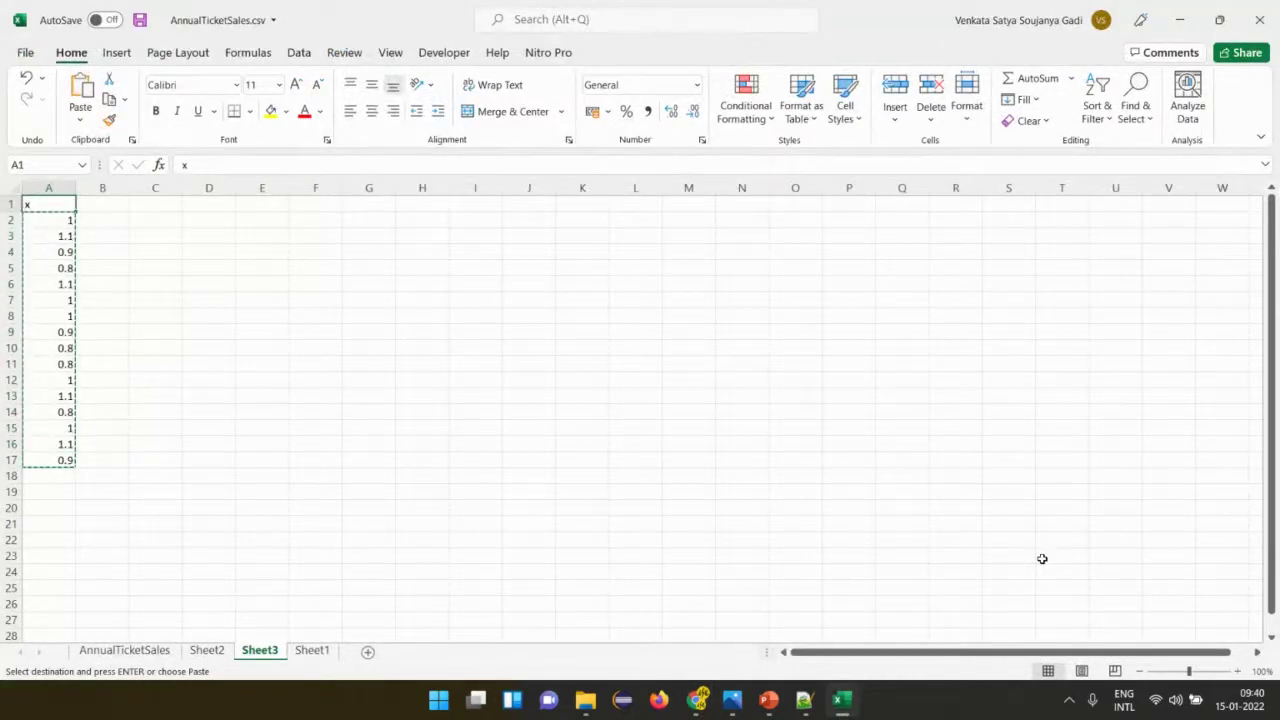
{"action": "key", "text": "Escape"}
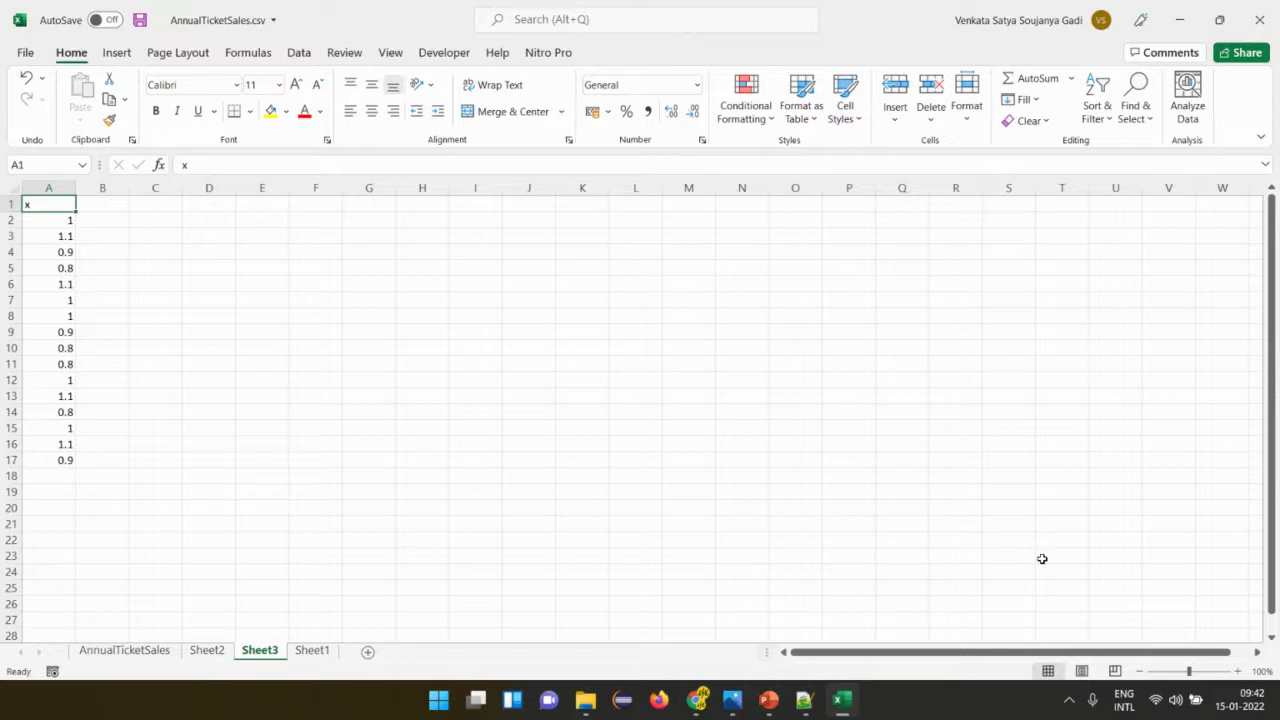
Switch to the Course Room window and show the list of attendees.
{"action": "key", "text": "alt+Tab"}
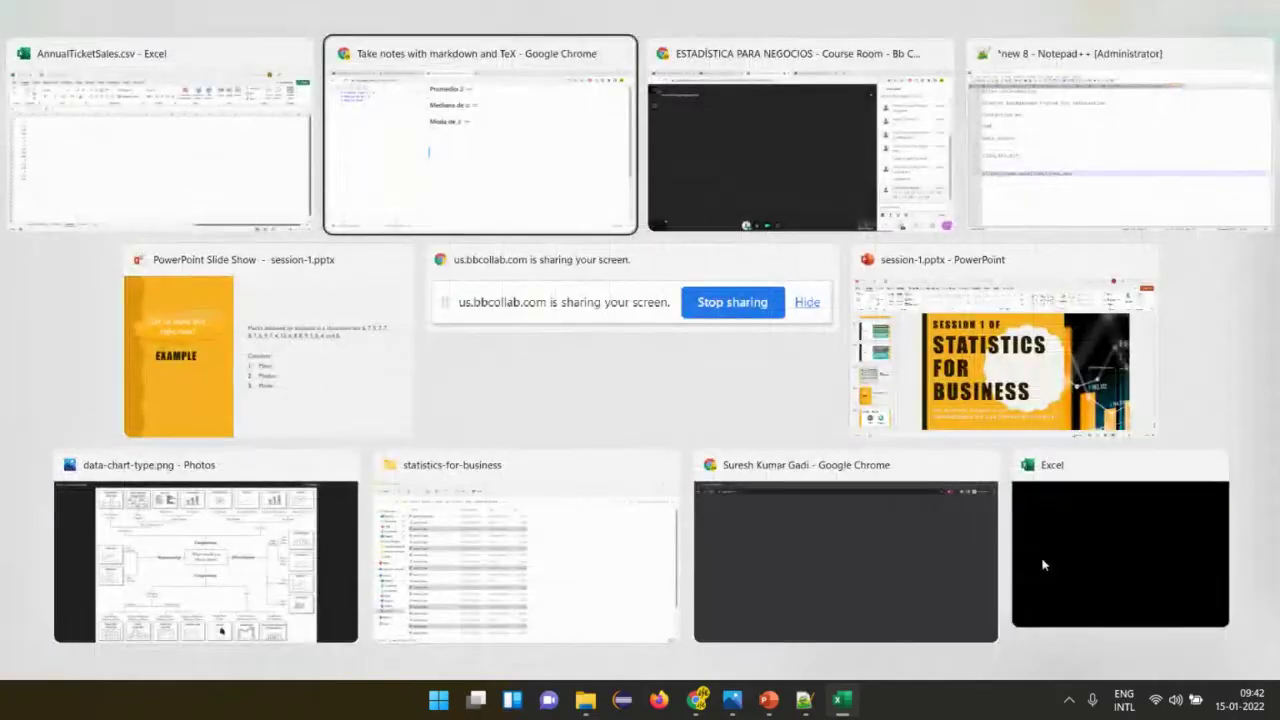
{"action": "key", "text": "alt+Tab"}
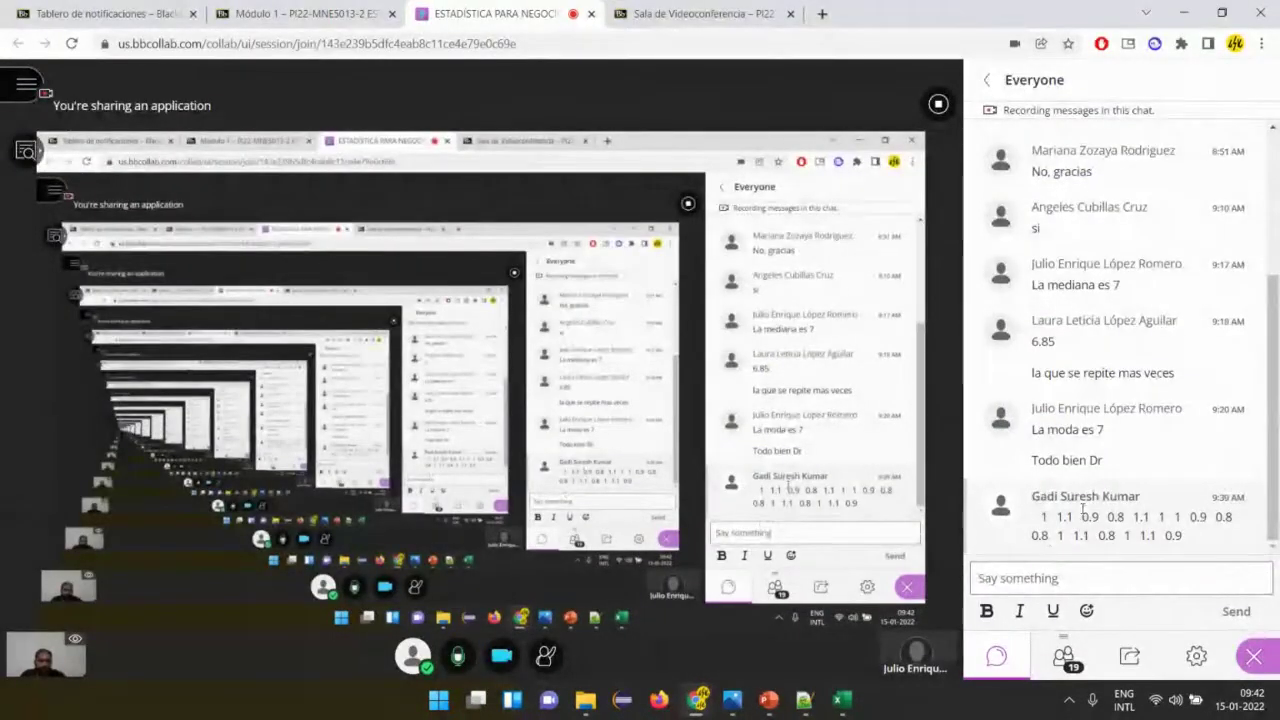
{"action": "left_click", "coordinate": [1068, 660]}
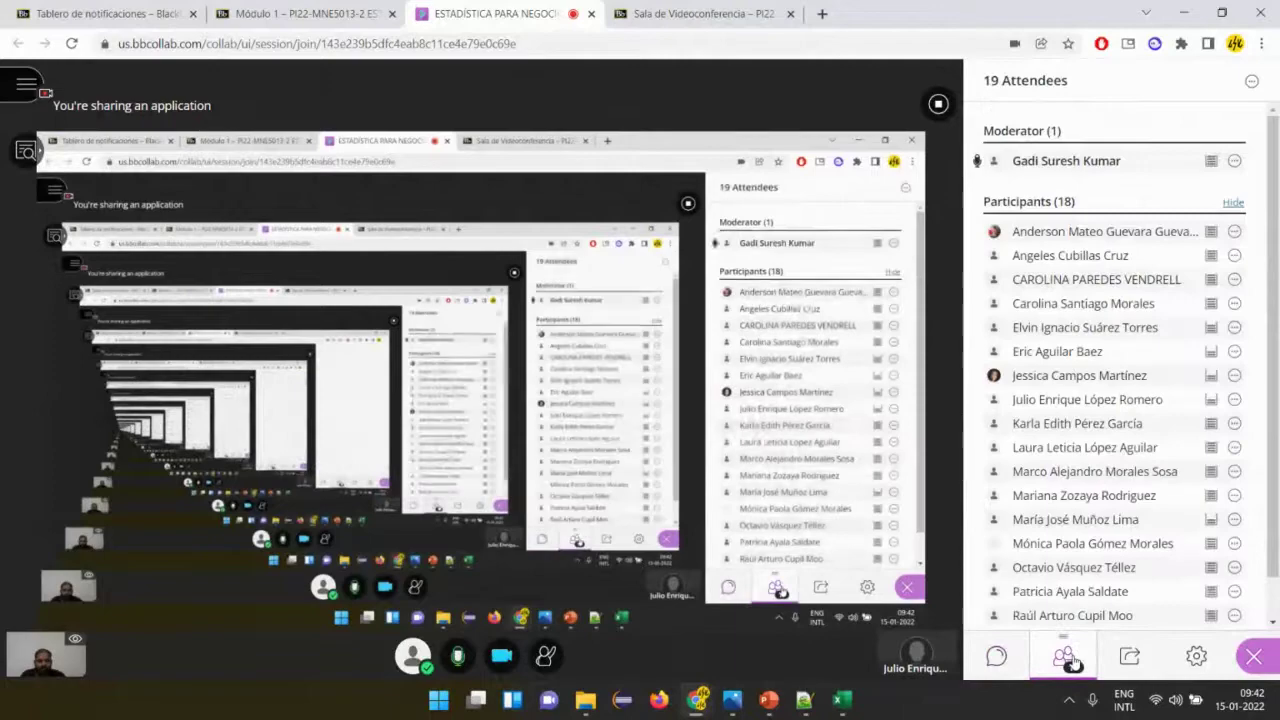
Switch back to the Excel workbook and go down through the x values to the empty cell A18.
{"action": "key", "text": "alt+Tab"}
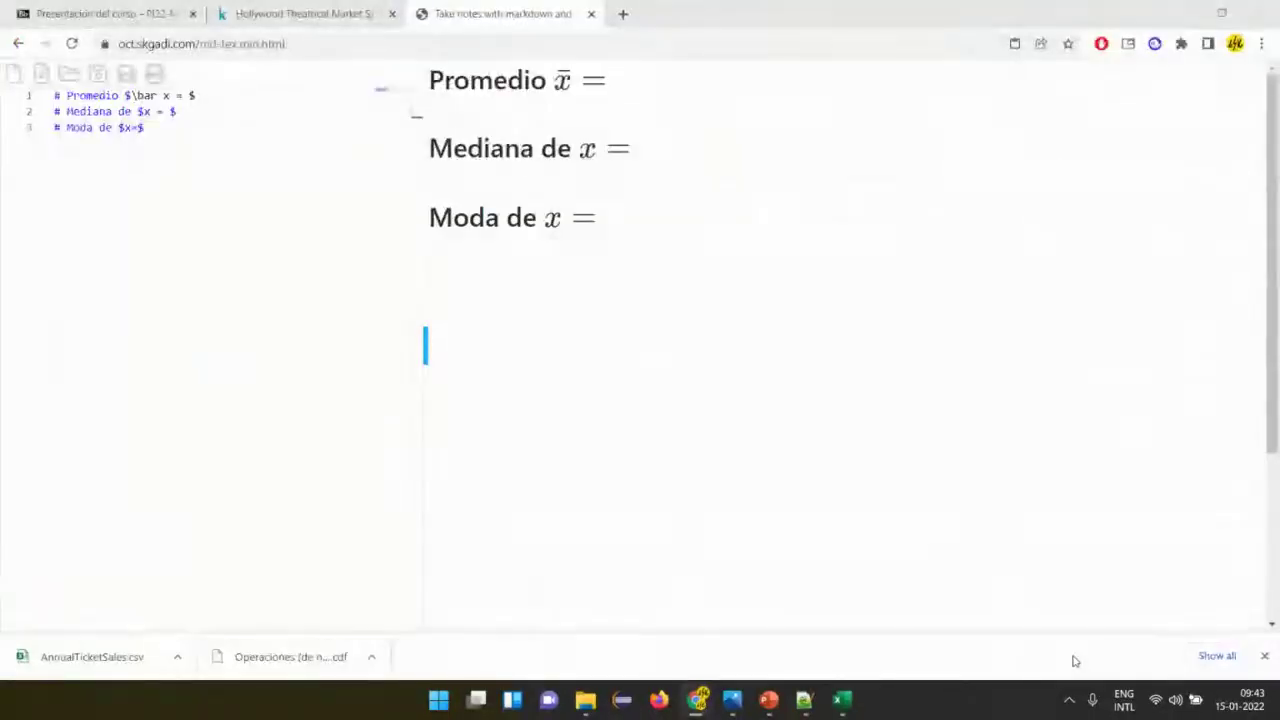
{"action": "key", "text": "alt+Tab"}
{"action": "key", "text": "Tab"}
{"action": "key", "text": "Down"}
{"action": "key", "text": "Down"}
{"action": "key", "text": "Down"}
{"action": "key", "text": "Down"}
{"action": "key", "text": "Down"}
{"action": "key", "text": "Down"}
{"action": "key", "text": "Down"}
{"action": "key", "text": "Down"}
{"action": "key", "text": "Down"}
{"action": "key", "text": "Down"}
{"action": "key", "text": "Down"}
{"action": "key", "text": "Down"}
{"action": "key", "text": "Down"}
{"action": "key", "text": "Down"}
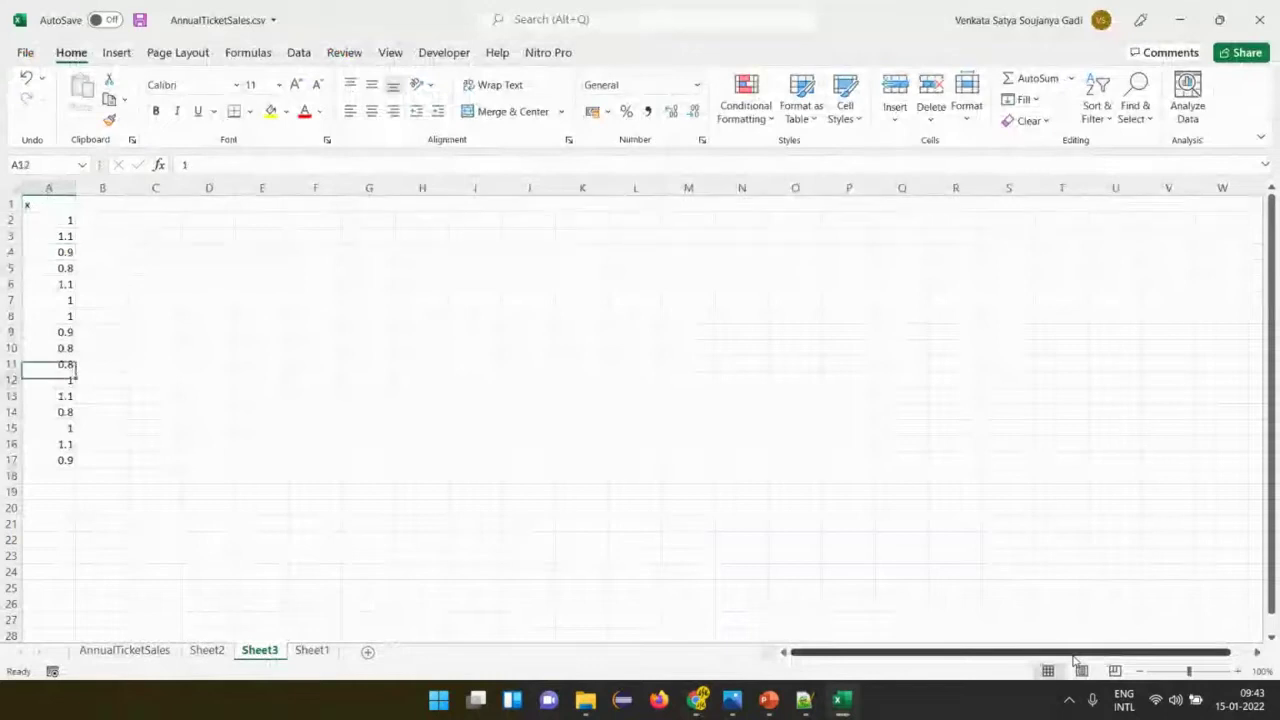
{"action": "key", "text": "Down"}
{"action": "key", "text": "Down"}
{"action": "key", "text": "Down"}
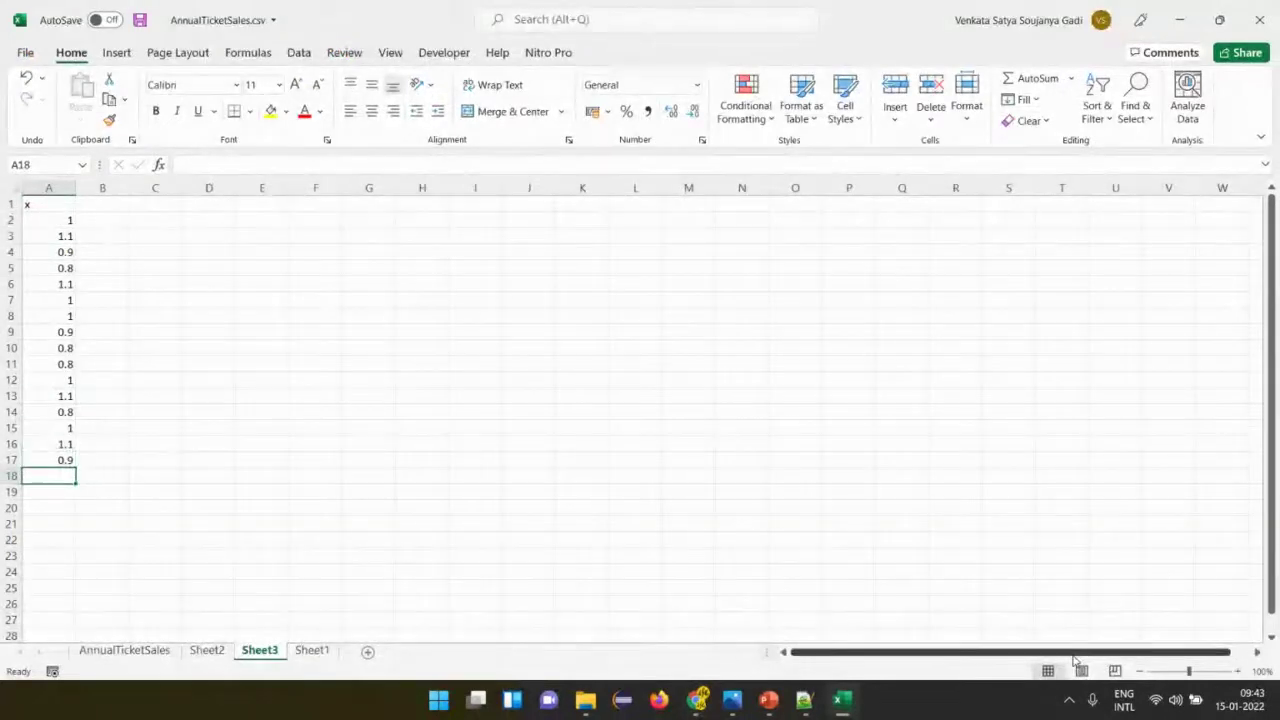
Switch to the notes page in Chrome and fill in 1 for both the Mediana and the Moda.
{"action": "key", "text": "alt+Tab"}
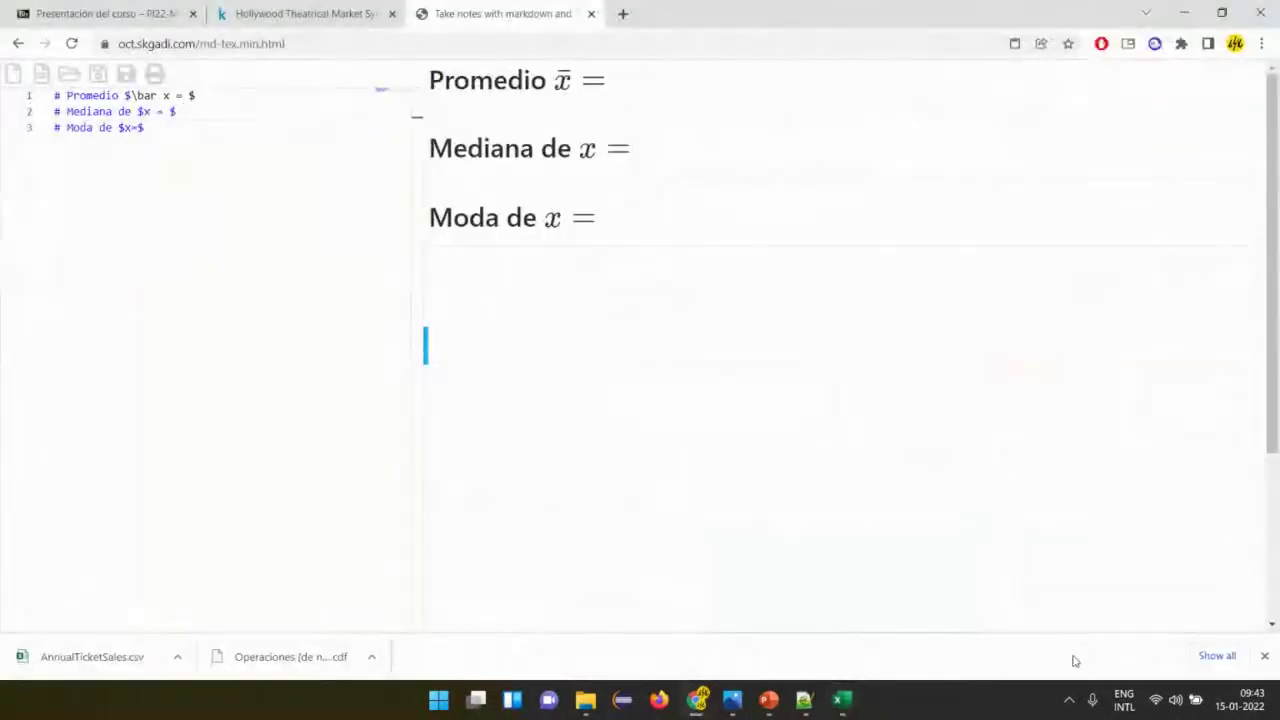
{"action": "key", "text": "Right"}
{"action": "key", "text": "Right"}
{"action": "key", "text": "Right"}
{"action": "key", "text": "Right"}
{"action": "type", "text": "1"}
{"action": "key", "text": "Down"}
{"action": "key", "text": "Left"}
{"action": "type", "text": "1"}
Fill in 0.9667 as the value of the Promedio in the first heading.
{"action": "key", "text": "Up"}
{"action": "key", "text": "Up"}
{"action": "key", "text": "Right"}
{"action": "key", "text": "Right"}
{"action": "key", "text": "Right"}
{"action": "key", "text": "Right"}
{"action": "key", "text": "Right"}
{"action": "key", "text": "Right"}
{"action": "type", "text": "0."}
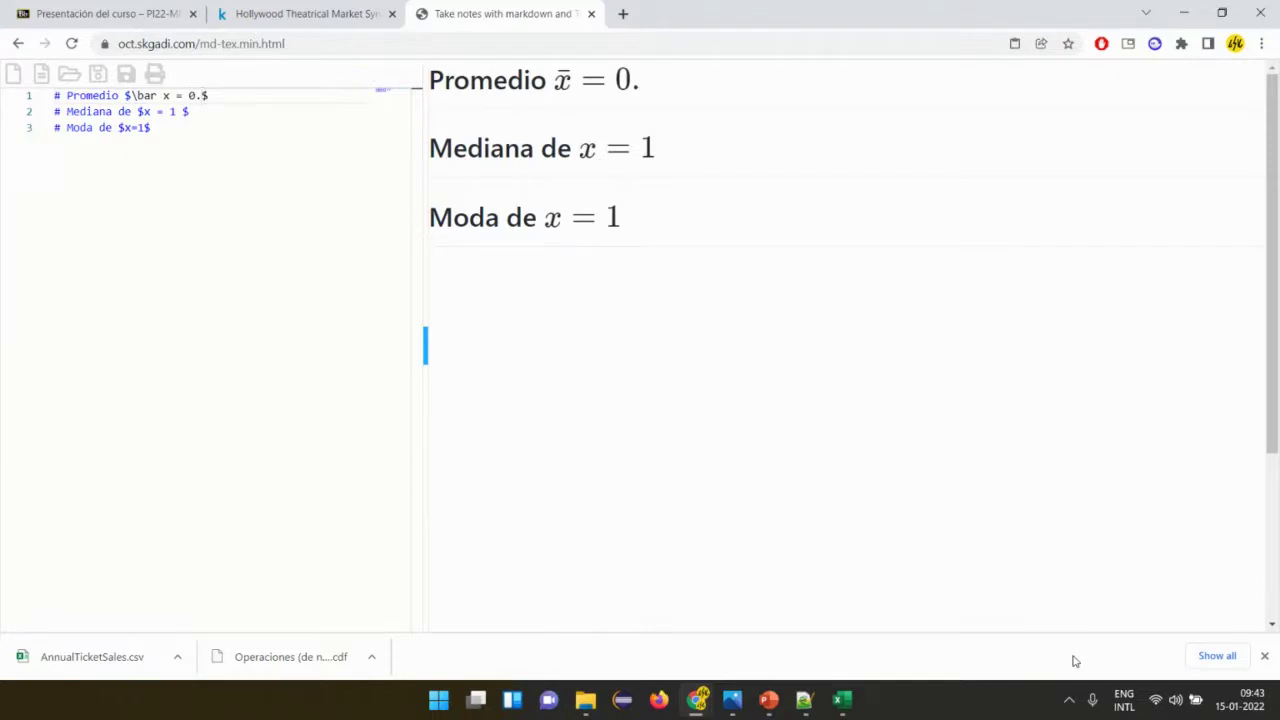
{"action": "type", "text": "9667"}
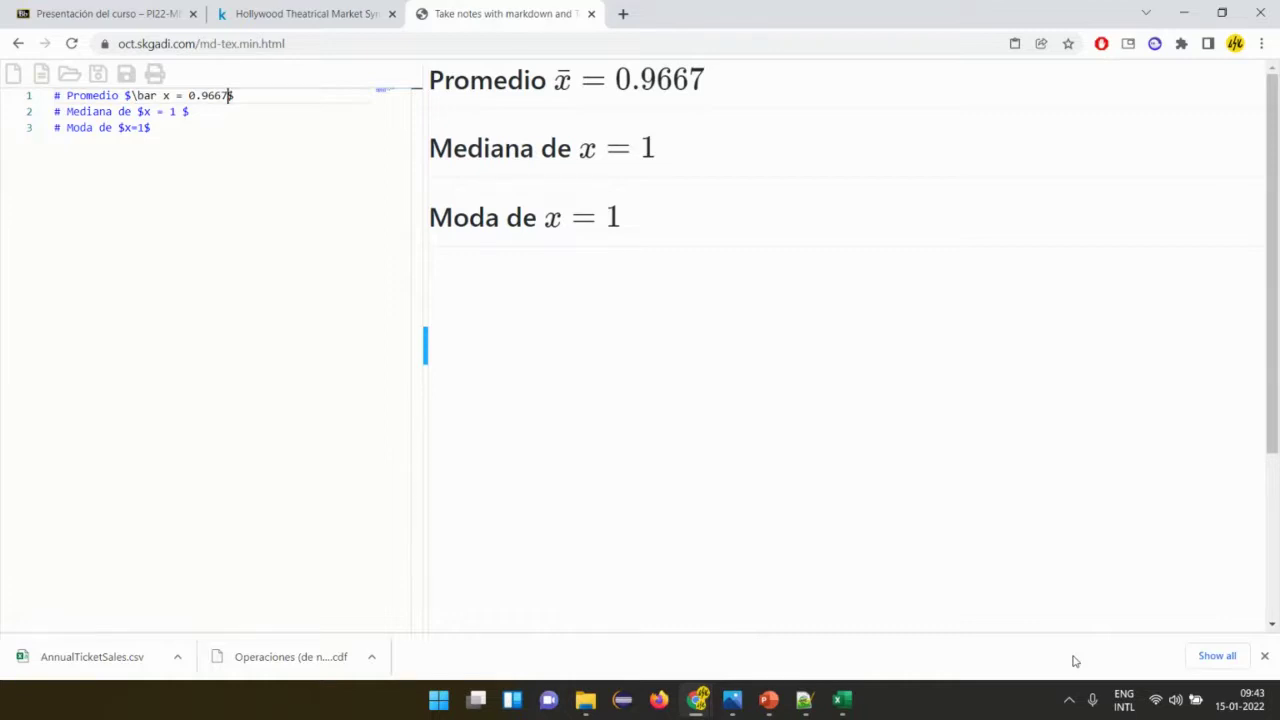
Switch to the Course Room window and open the Everyone chat to read the students' answers.
{"action": "key", "text": "alt+Tab"}
{"action": "key", "text": "alt+Tab"}
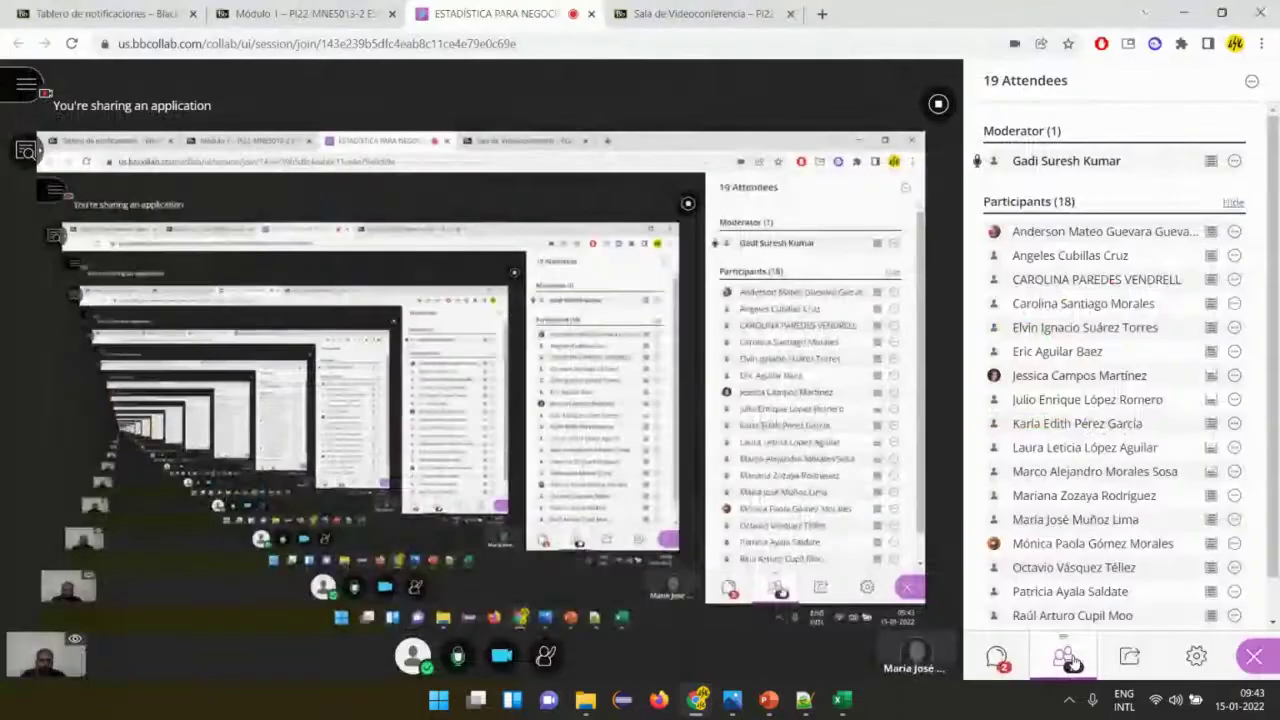
{"action": "left_click", "coordinate": [999, 652]}
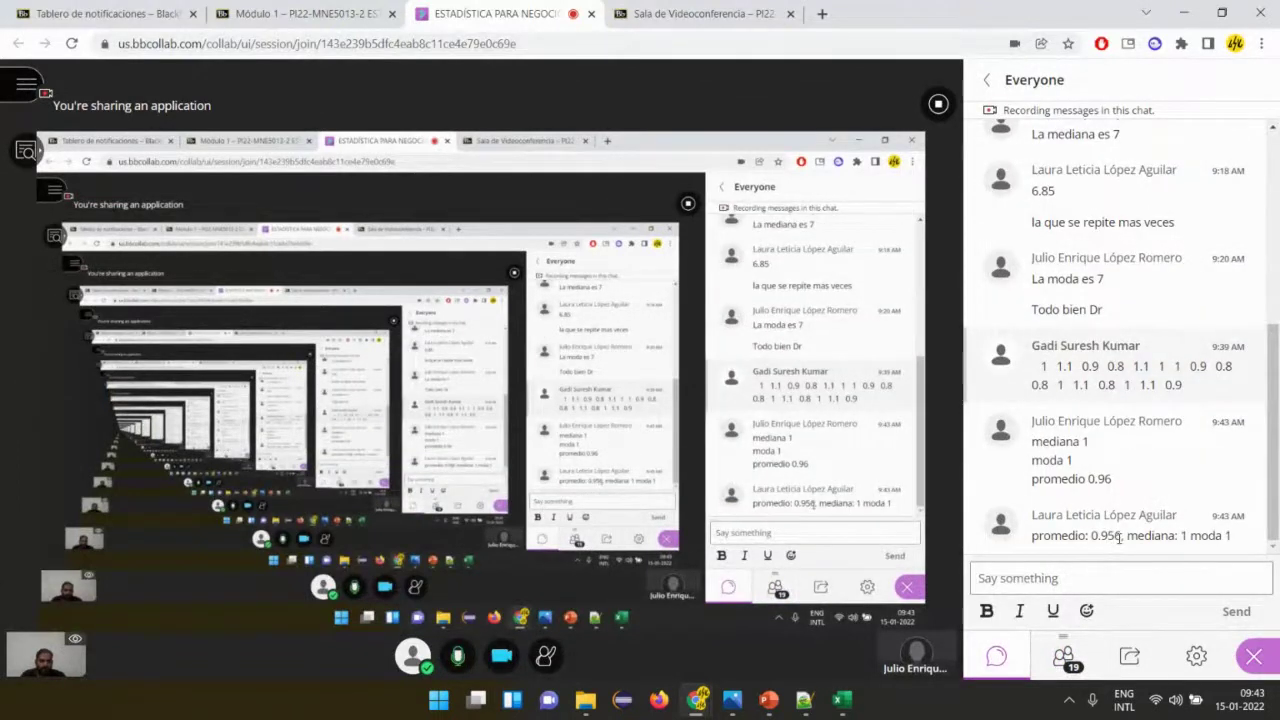
Return to the notes page and correct the Promedio value, changing its second decimal to 5 and removing the last digit.
{"action": "key", "text": "alt+Tab"}
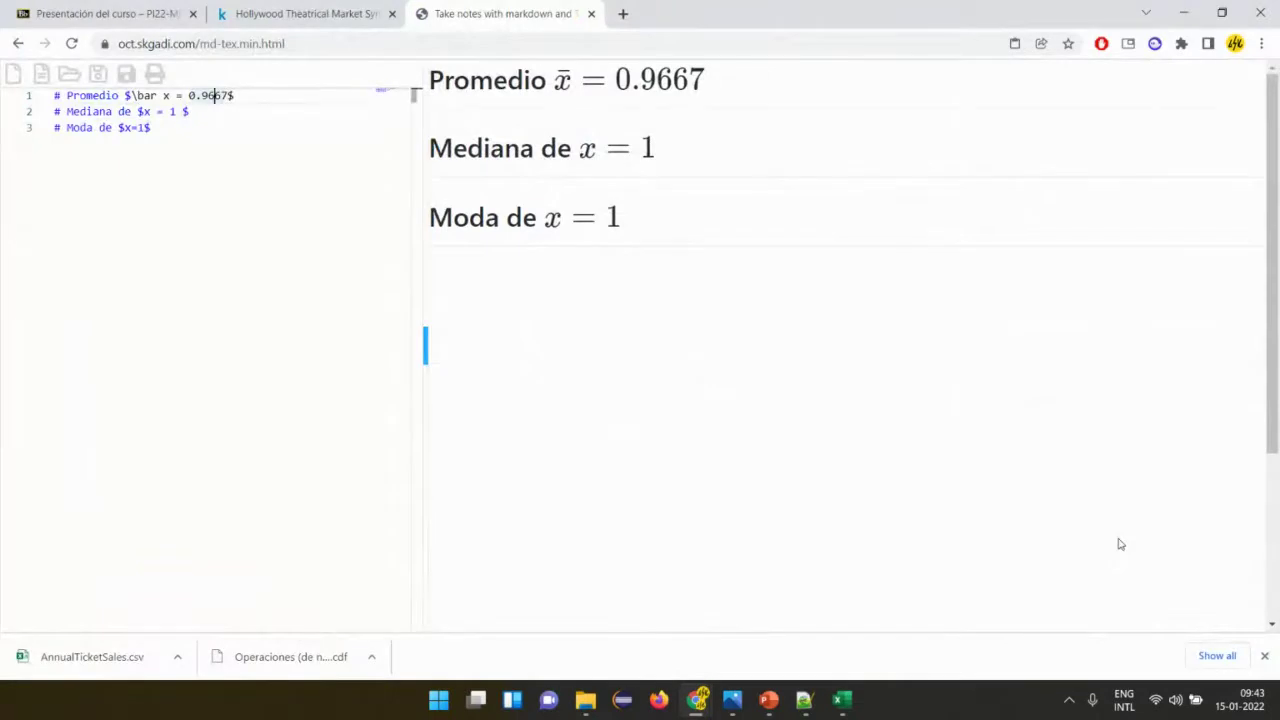
{"action": "key", "text": "BackSpace"}
{"action": "type", "text": "5"}
{"action": "key", "text": "End"}
{"action": "key", "text": "BackSpace"}
Switch to the Excel workbook and label cells C3 to C5 Promedio, Mediana and Moda.
{"action": "key", "text": "alt+Tab"}
{"action": "key", "text": "alt+Tab"}
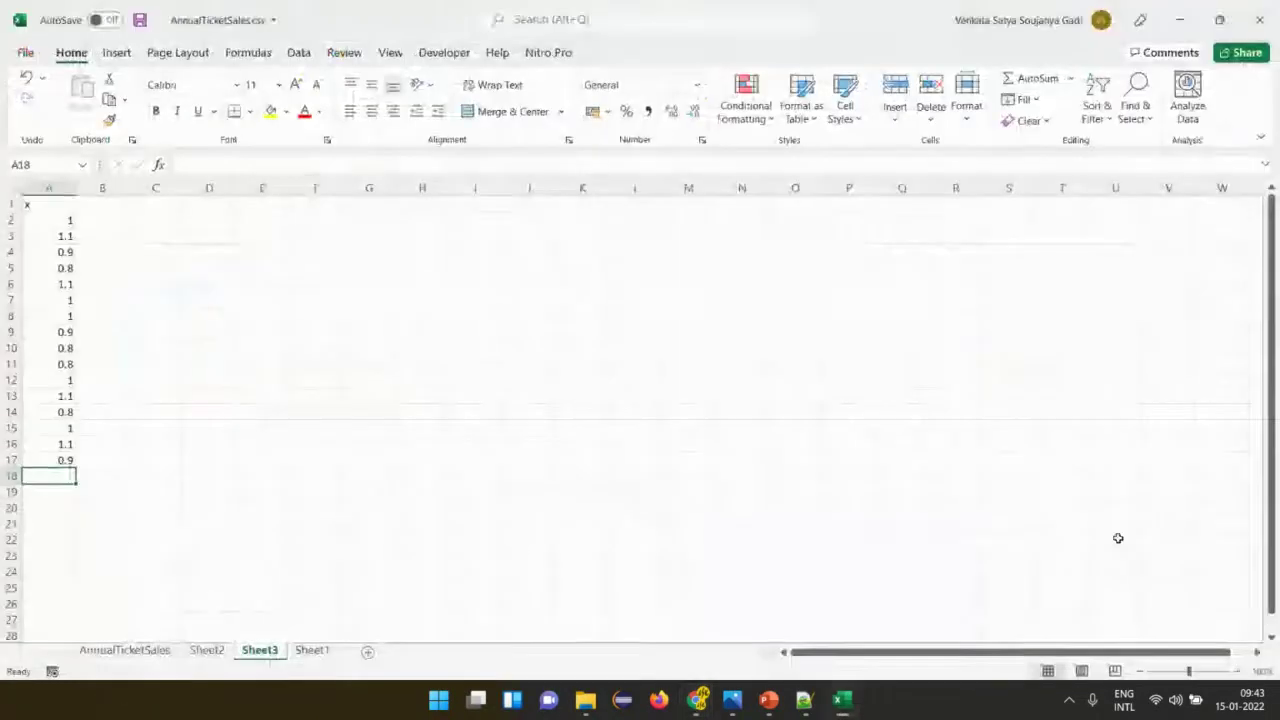
{"action": "key", "text": "Up"}
{"action": "key", "text": "Up"}
{"action": "key", "text": "Up"}
{"action": "key", "text": "Up"}
{"action": "key", "text": "Up"}
{"action": "key", "text": "Up"}
{"action": "key", "text": "Up"}
{"action": "key", "text": "Up"}
{"action": "key", "text": "Up"}
{"action": "key", "text": "Up"}
{"action": "key", "text": "Up"}
{"action": "key", "text": "Up"}
{"action": "key", "text": "Up"}
{"action": "key", "text": "Up"}
{"action": "key", "text": "Up"}
{"action": "key", "text": "Right"}
{"action": "key", "text": "Right"}
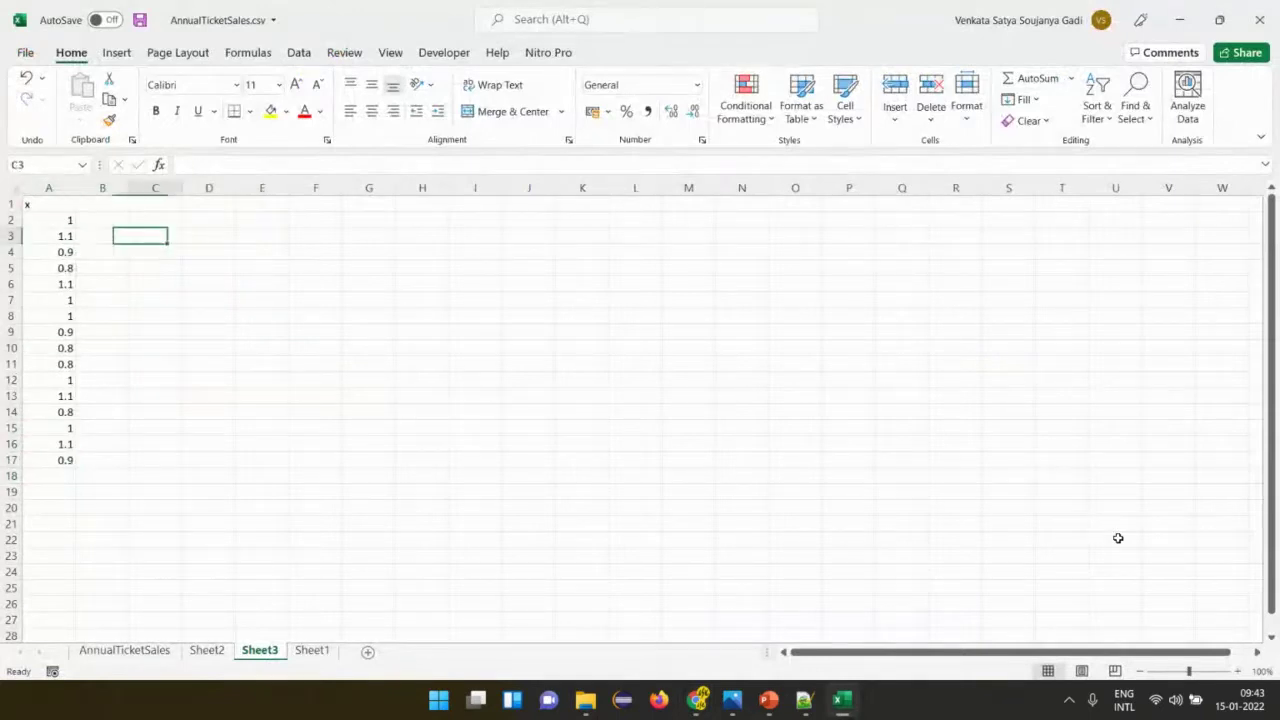
{"action": "type", "text": "Promedi"}
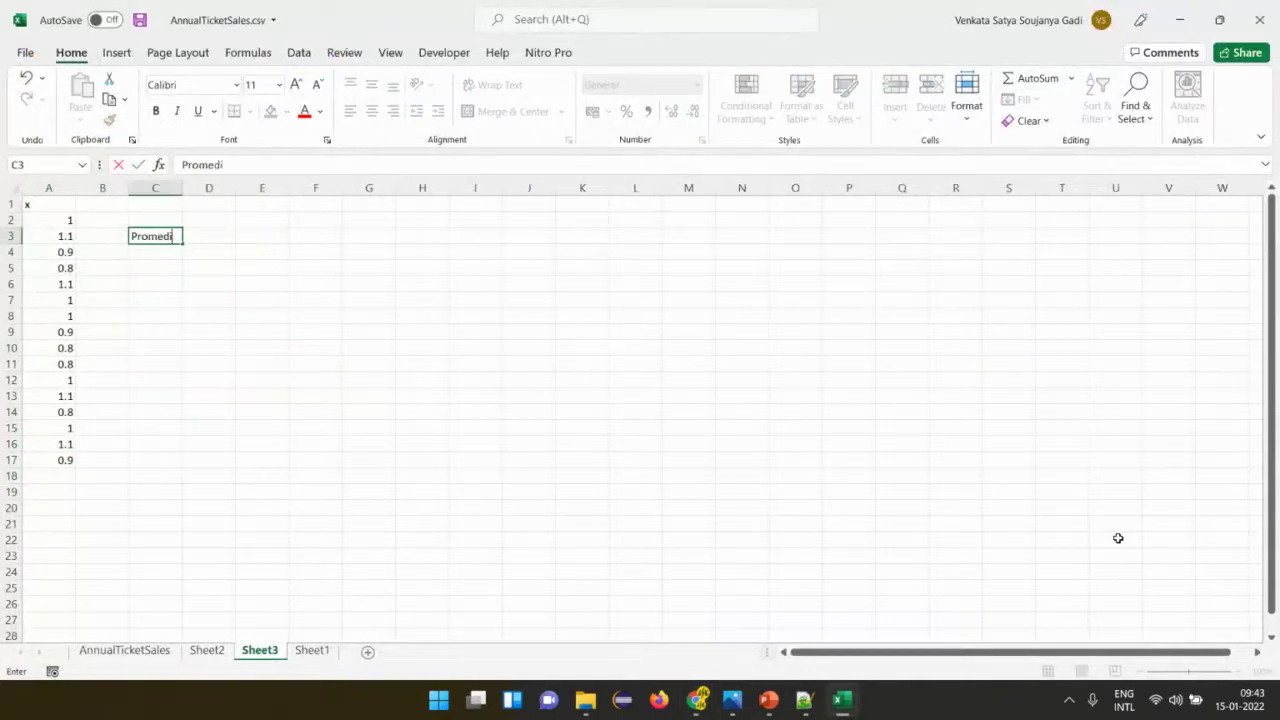
{"action": "type", "text": "o"}
{"action": "key", "text": "Return"}
{"action": "type", "text": "Me"}
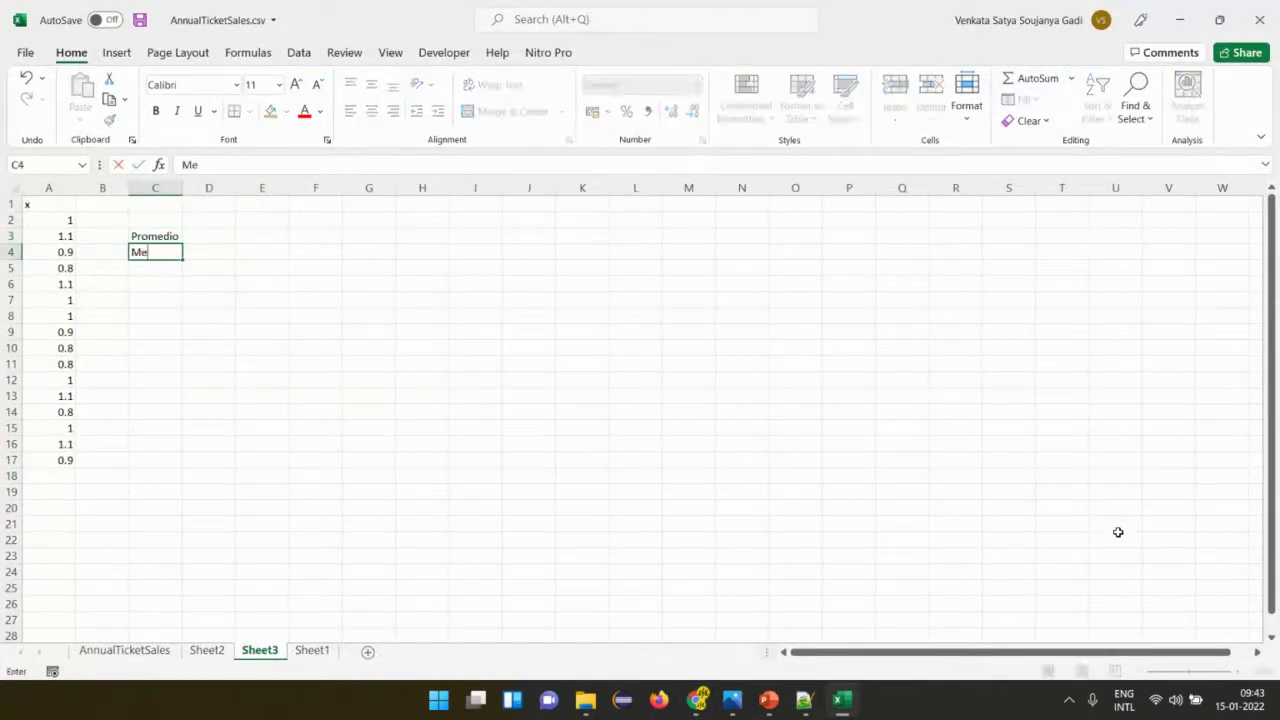
{"action": "type", "text": "diana"}
{"action": "key", "text": "Return"}
{"action": "type", "text": "Moda"}
{"action": "key", "text": "Return"}
Start a formula in cell D3 beside the Promedio label.
{"action": "key", "text": "Right"}
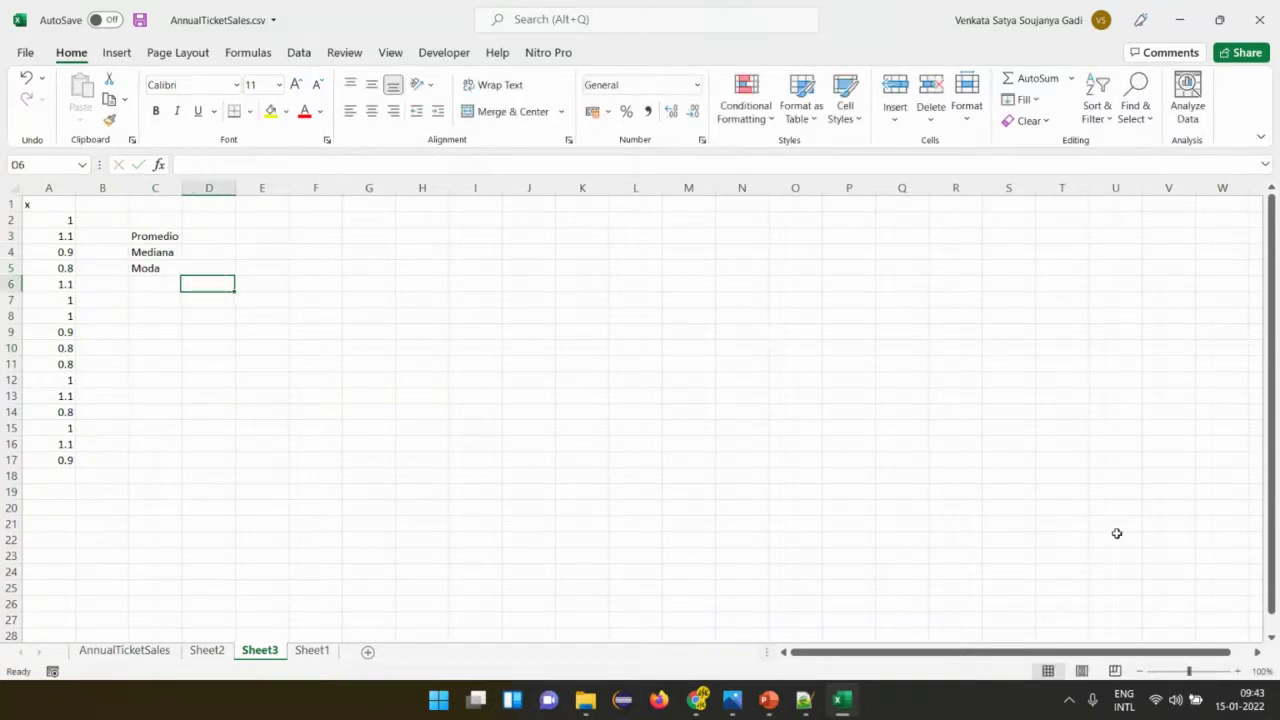
{"action": "key", "text": "Up"}
{"action": "key", "text": "Up"}
{"action": "key", "text": "Up"}
{"action": "type", "text": "="}
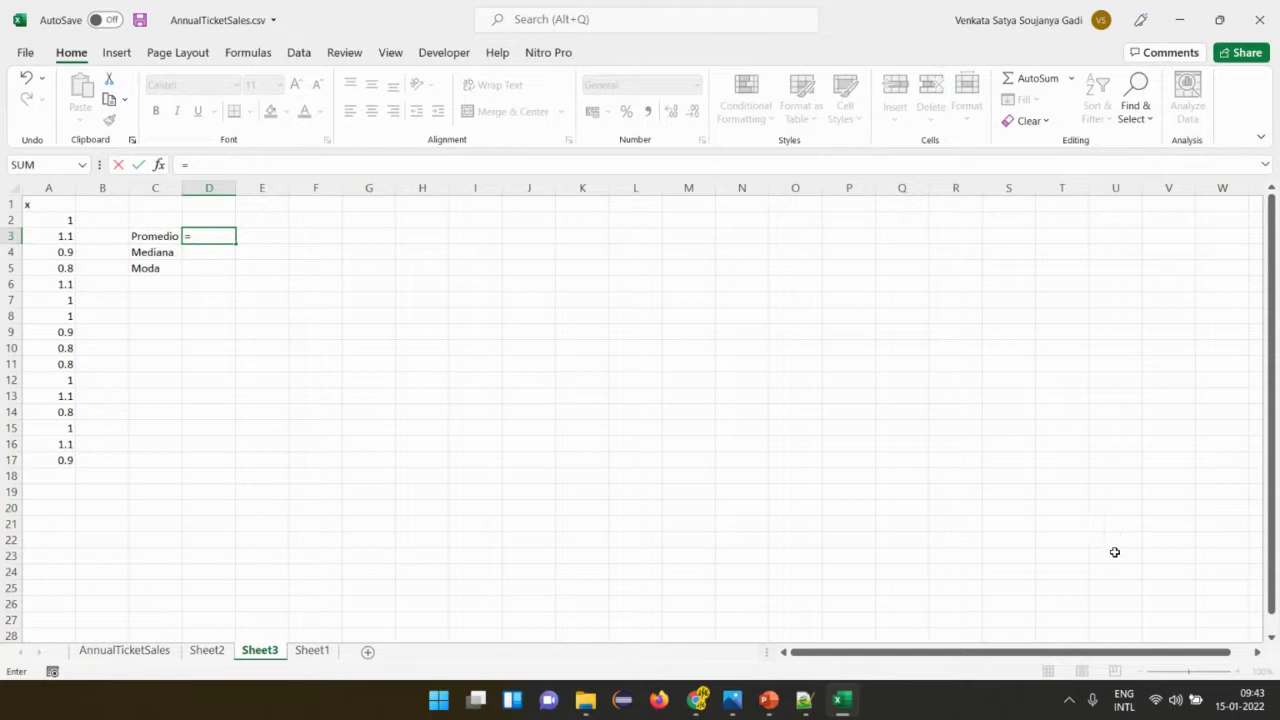
{"action": "type", "text": "mean"}
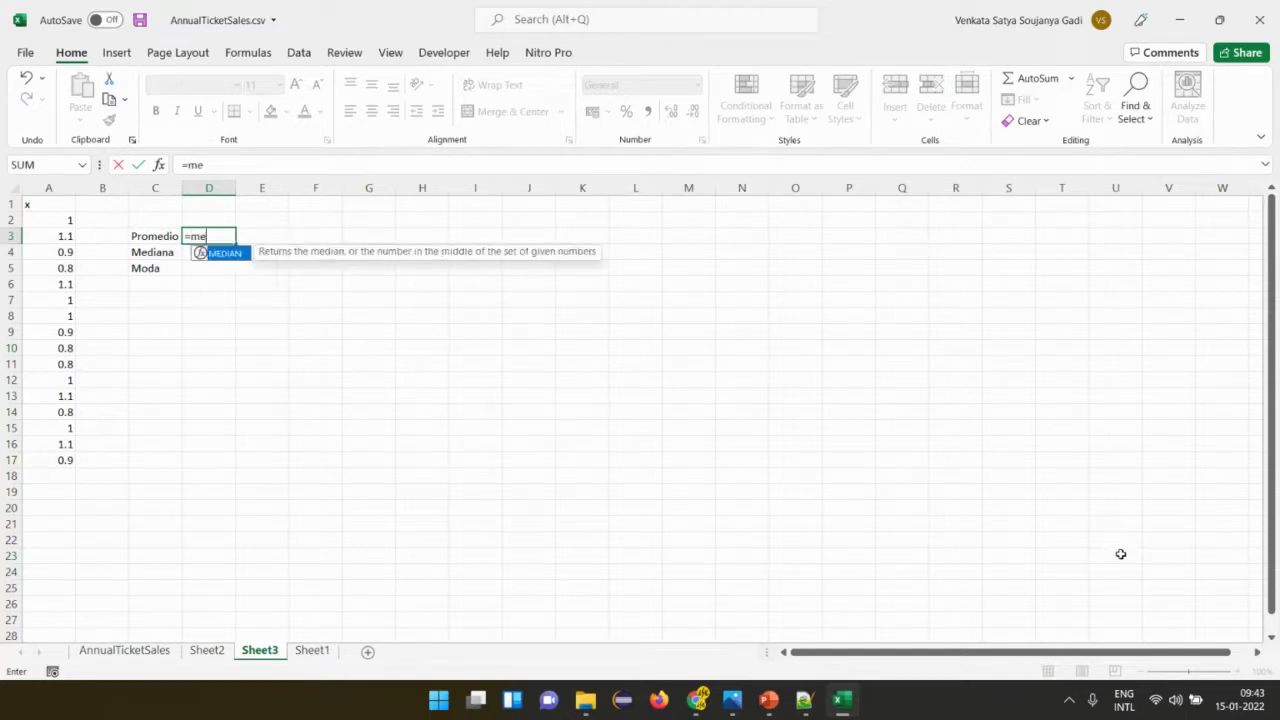
{"action": "key", "text": "BackSpace"}
{"action": "key", "text": "BackSpace"}
{"action": "key", "text": "BackSpace"}
{"action": "key", "text": "BackSpace"}
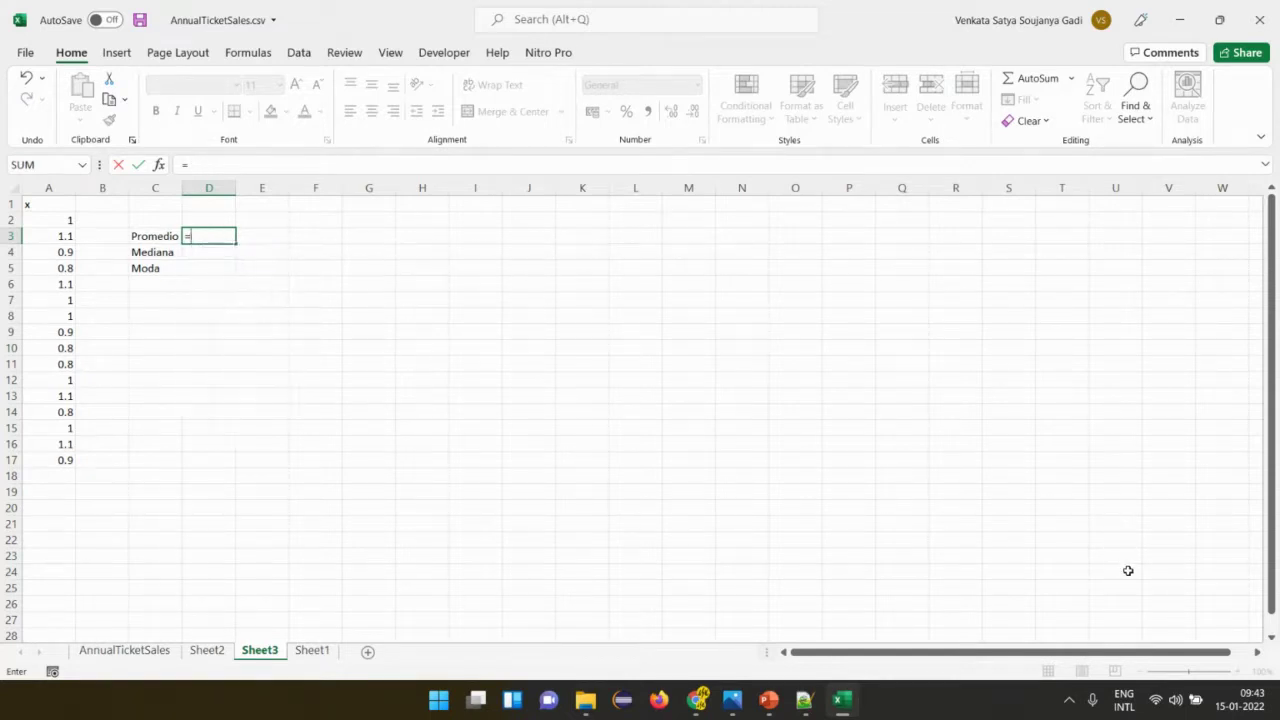
Complete the Promedio formula in D3 with AVERAGE over the whole of column A.
{"action": "type", "text": "avera"}
{"action": "key", "text": "Tab"}
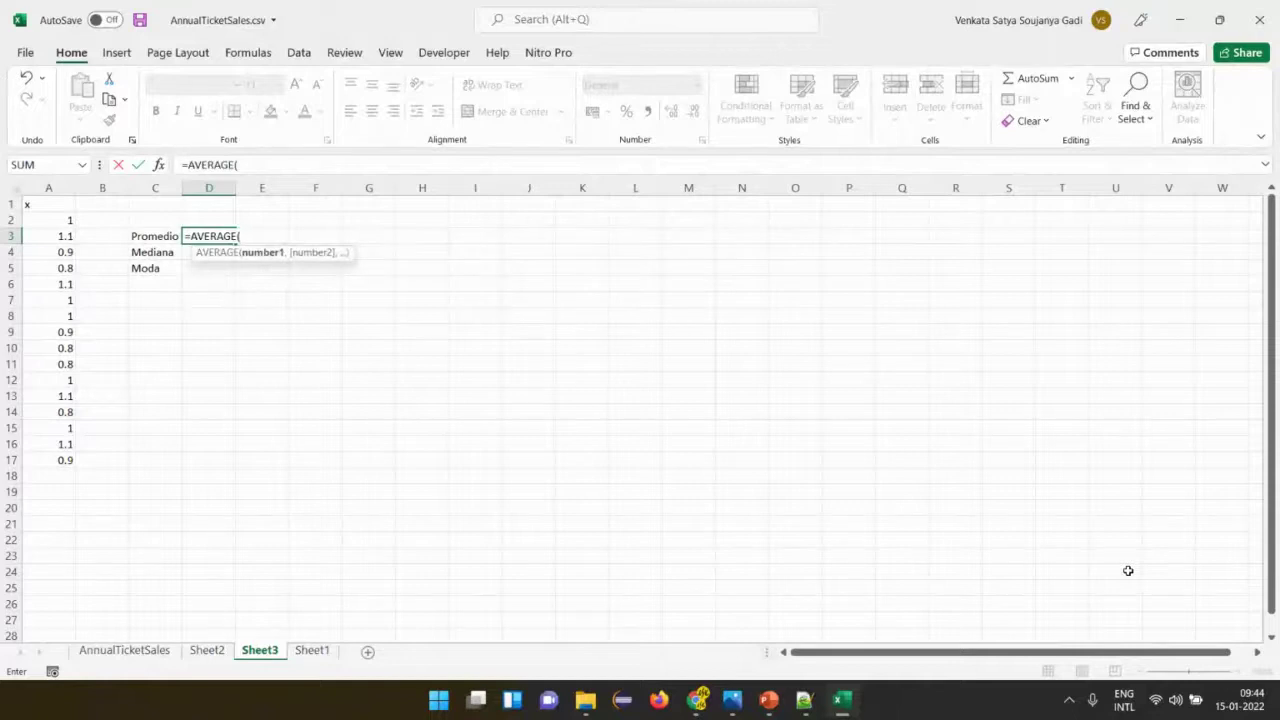
{"action": "key", "text": "Left"}
{"action": "key", "text": "Left"}
{"action": "key", "text": "Left"}
{"action": "key", "text": "ctrl+space"}
{"action": "key", "text": "Return"}
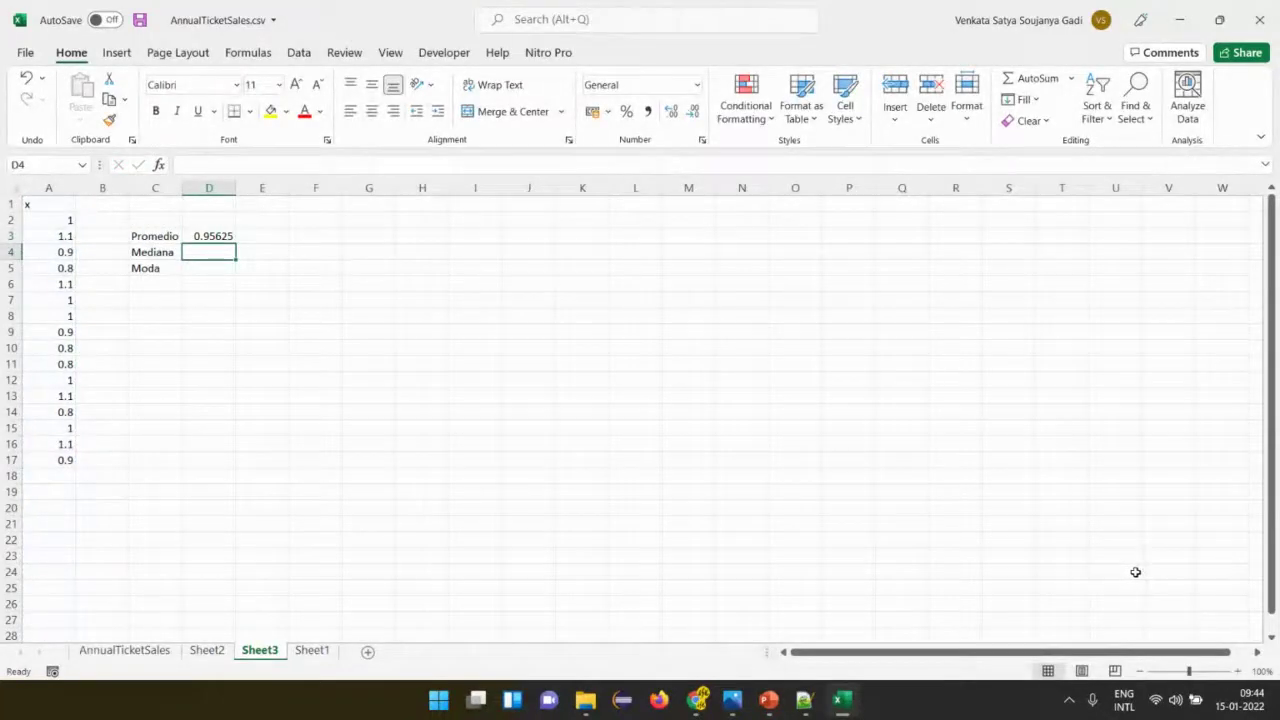
Calculate the Mediana in D4 with the MEDIAN function over the whole of column A.
{"action": "type", "text": "=med"}
{"action": "key", "text": "Tab"}
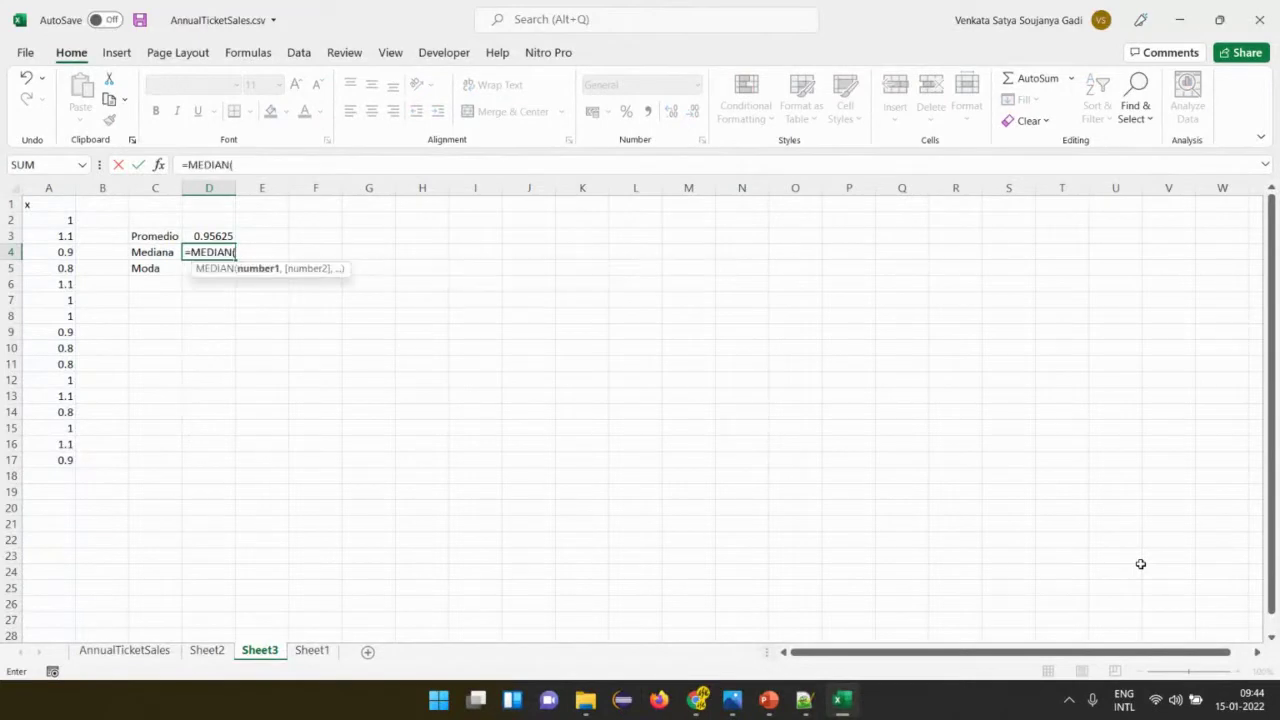
{"action": "key", "text": "Left"}
{"action": "key", "text": "Left"}
{"action": "key", "text": "Left"}
{"action": "key", "text": "ctrl+space"}
{"action": "key", "text": "Return"}
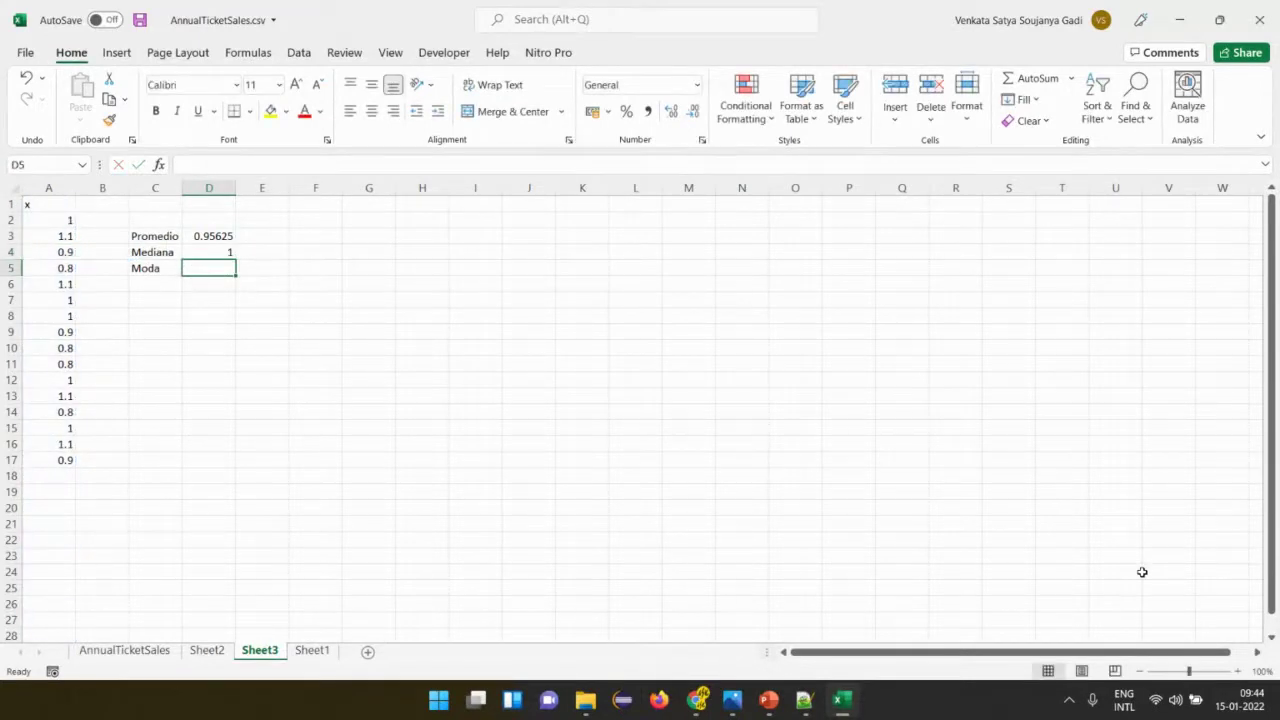
Calculate the Moda in D5 with the MODE.MULT function over the whole of column A.
{"action": "type", "text": "="}
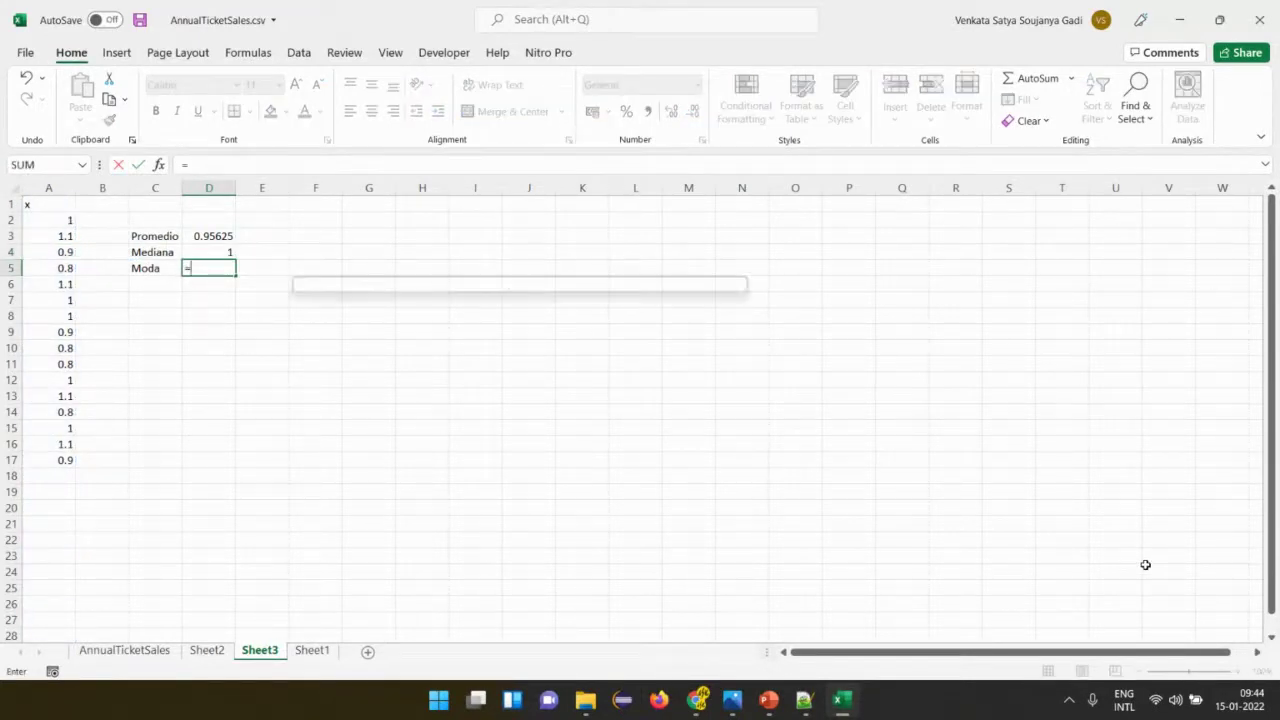
{"action": "type", "text": "mod"}
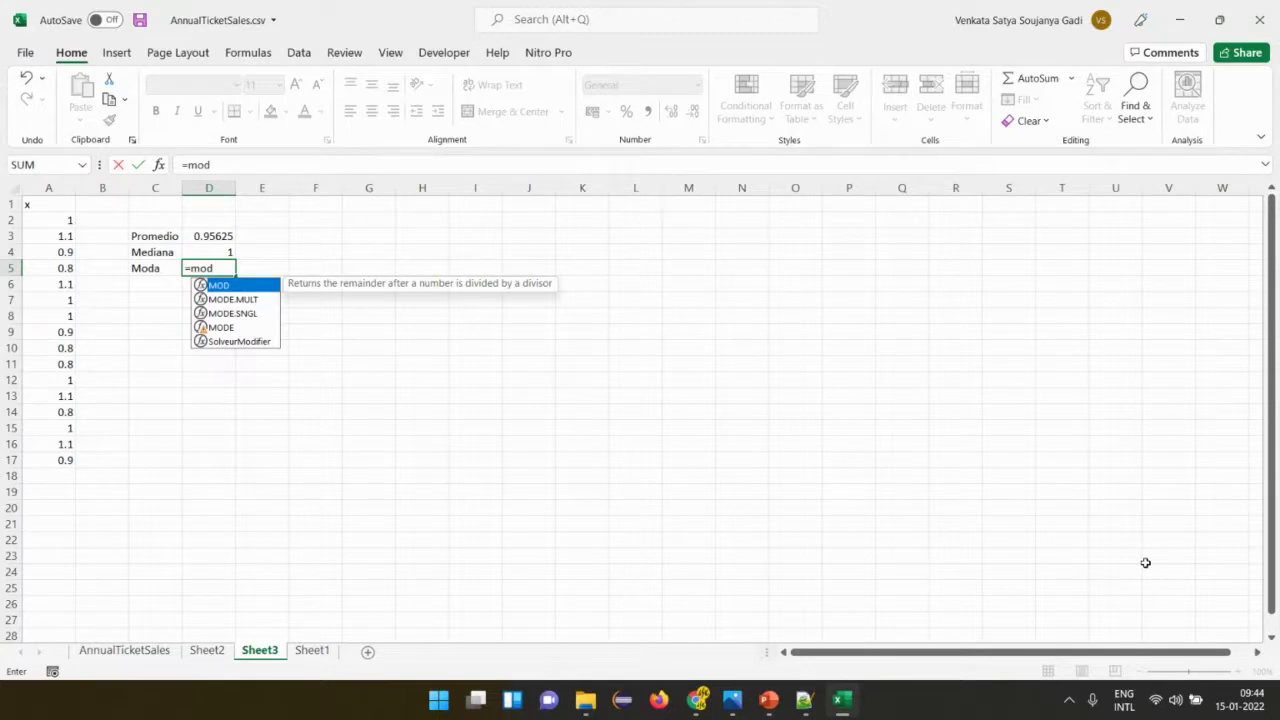
{"action": "key", "text": "Down"}
{"action": "key", "text": "Tab"}
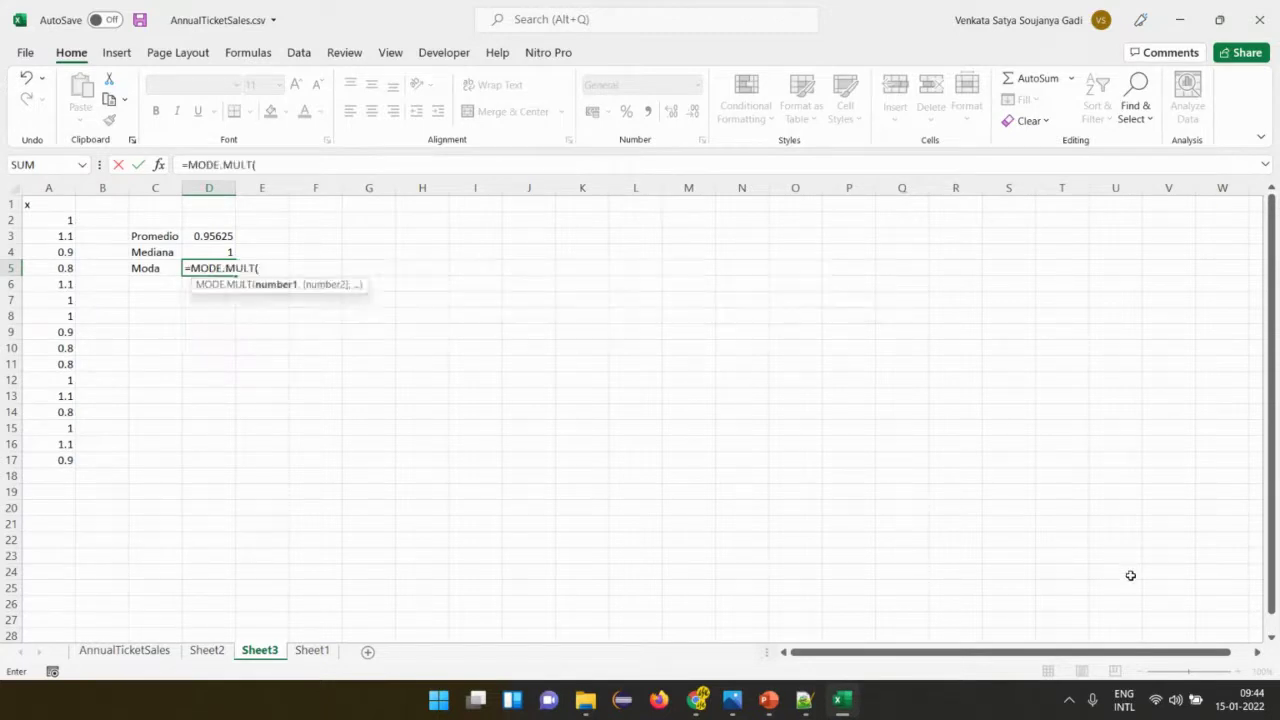
{"action": "key", "text": "Left"}
{"action": "key", "text": "Left"}
{"action": "key", "text": "Left"}
{"action": "key", "text": "ctrl+space"}
{"action": "key", "text": "Return"}
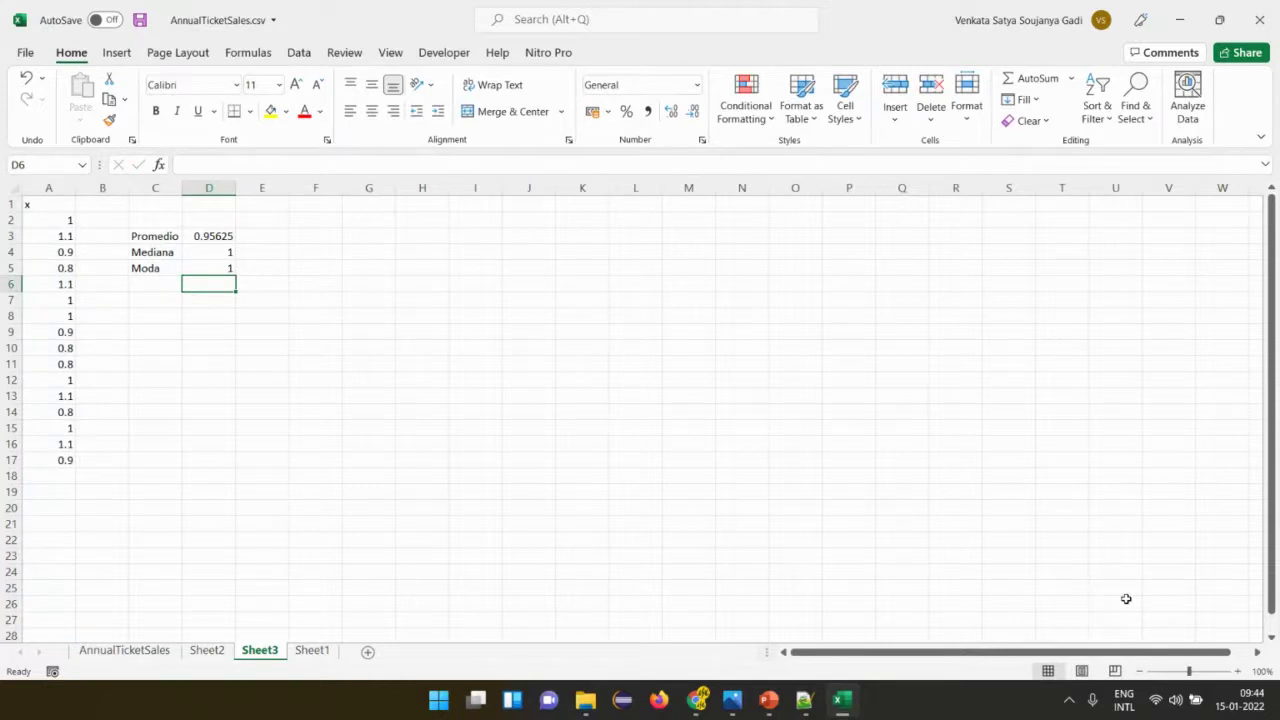
Switch to the session-1 slide show and go back one slide from the Example slide.
{"action": "key", "text": "super+Tab"}
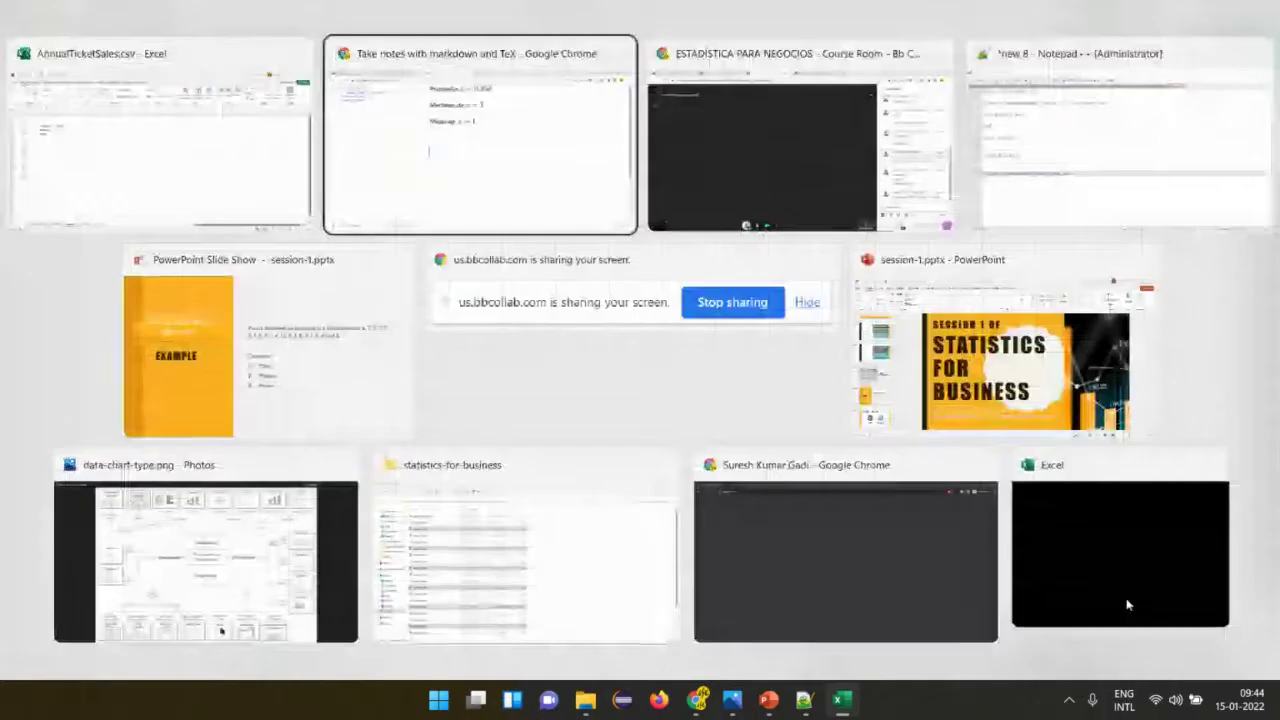
{"action": "key", "text": "Right"}
{"action": "key", "text": "Right"}
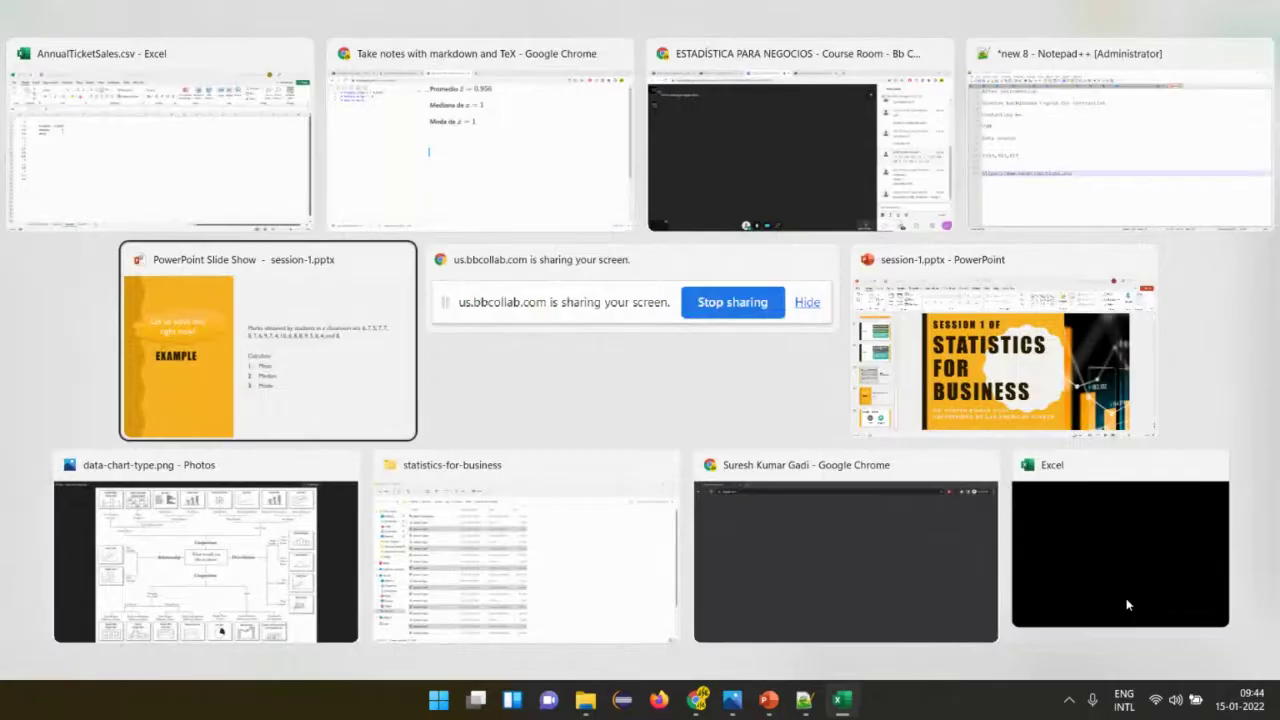
{"action": "key", "text": "Return"}
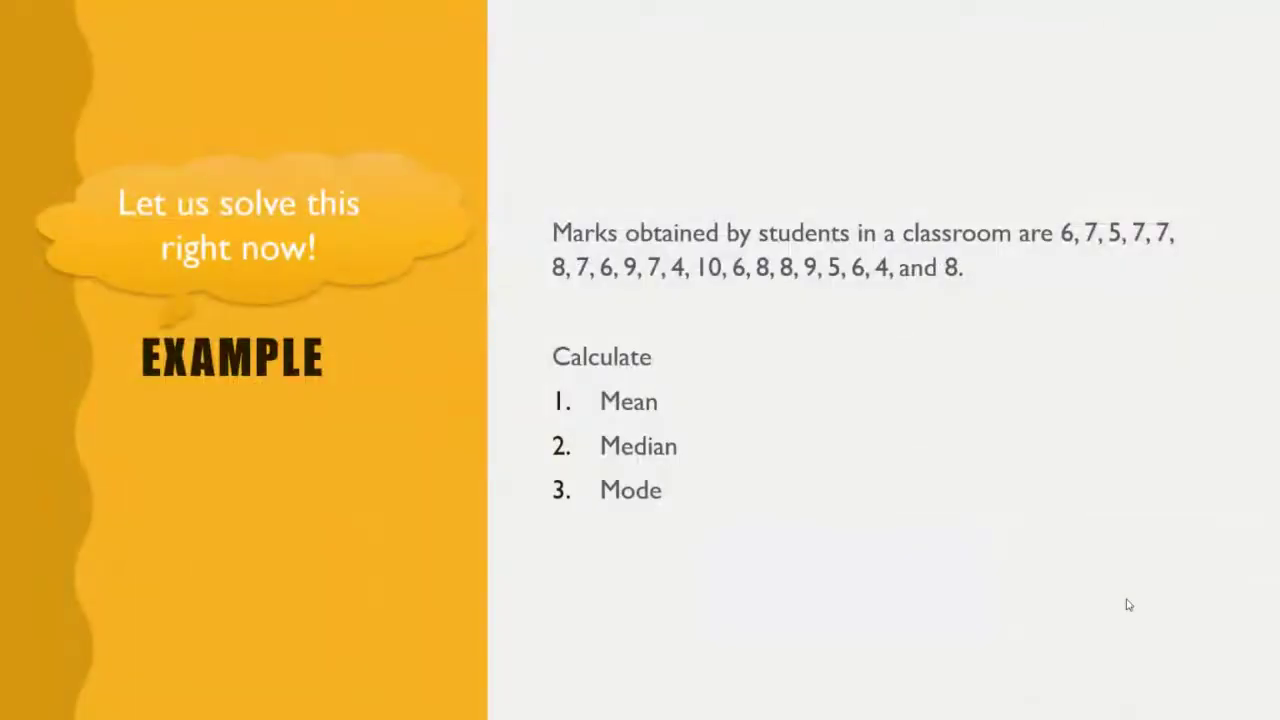
{"action": "key", "text": "Left"}
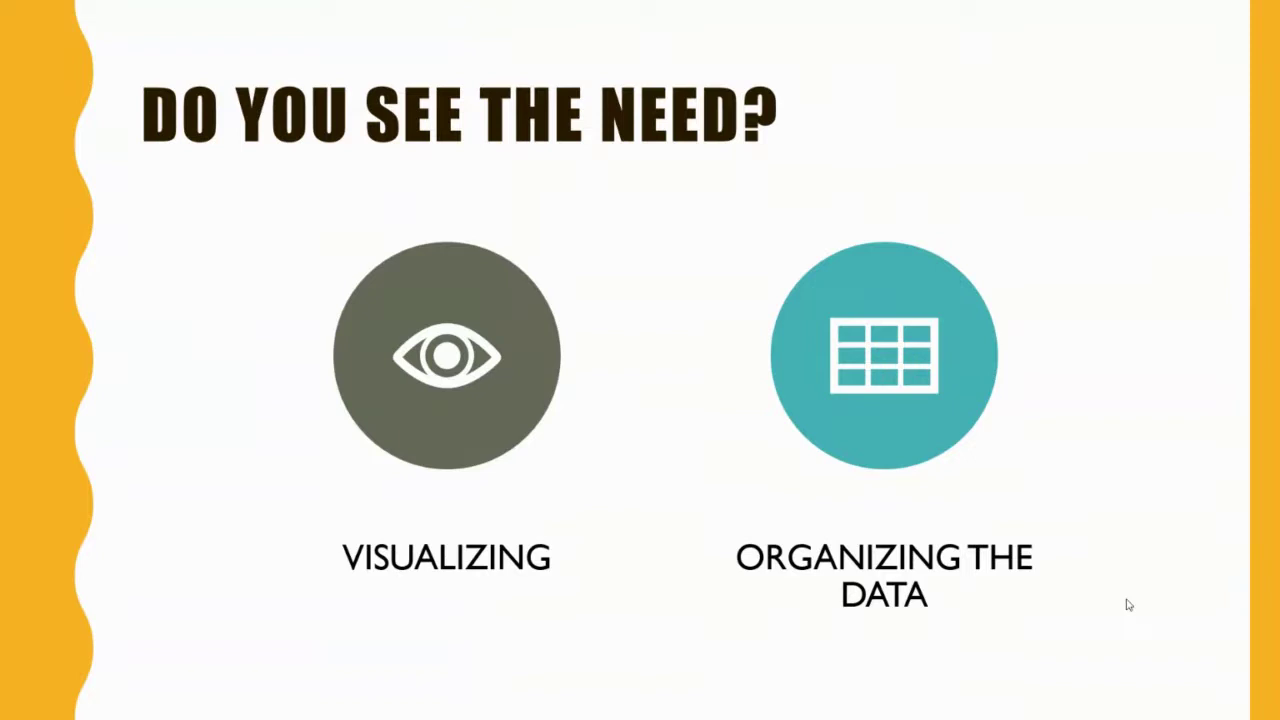
Return to the Excel workbook and select the Promedio result in D3 to view its formula.
{"action": "key", "text": "alt+Tab"}
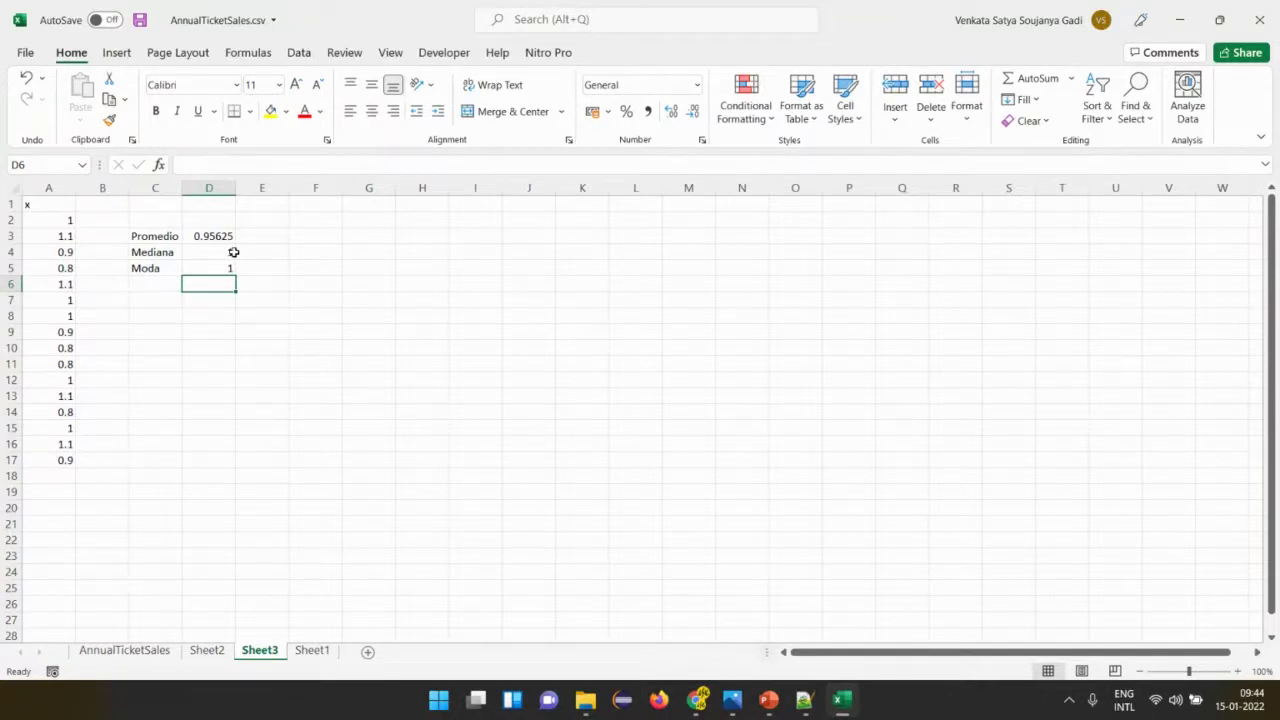
{"action": "key", "text": "alt+Tab"}
{"action": "key", "text": "alt+Tab"}
{"action": "key", "text": "alt+Tab"}
{"action": "left_click", "coordinate": [222, 251]}
{"action": "left_click", "coordinate": [214, 239]}
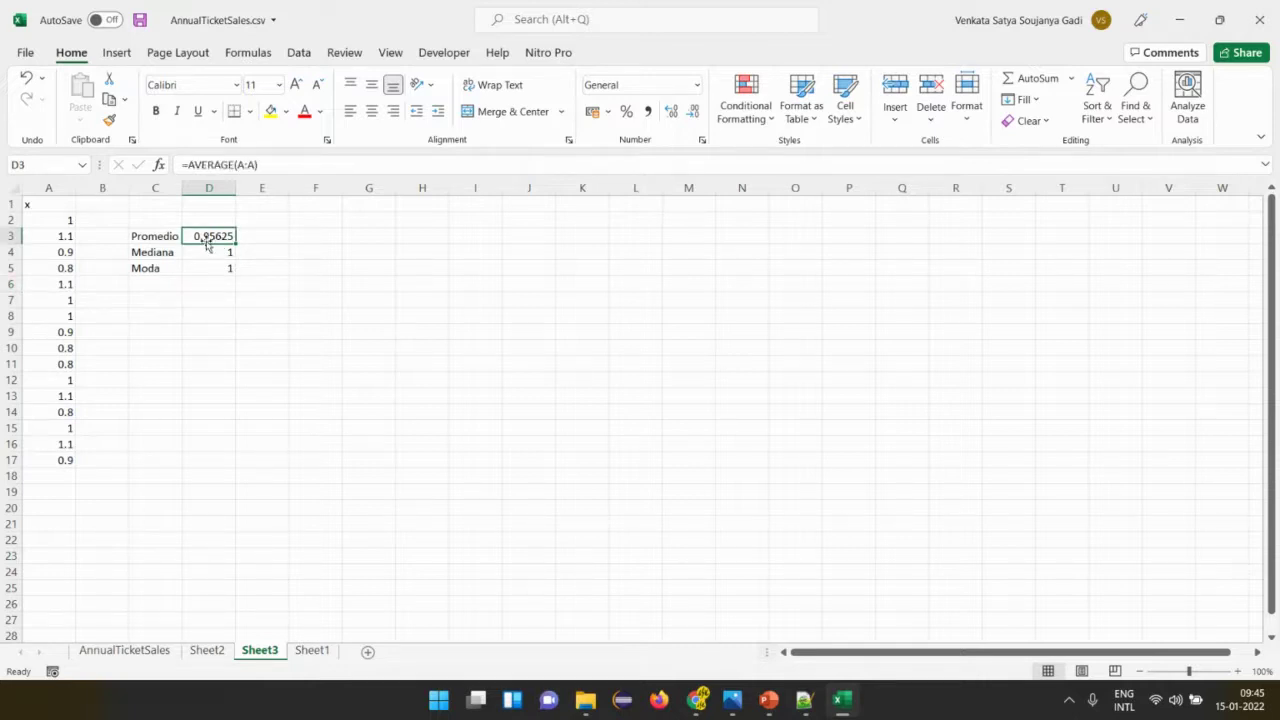
Switch to the notes page in Chrome and highlight the Promedio value in the preview to point it out.
{"action": "key", "text": "alt+Tab"}
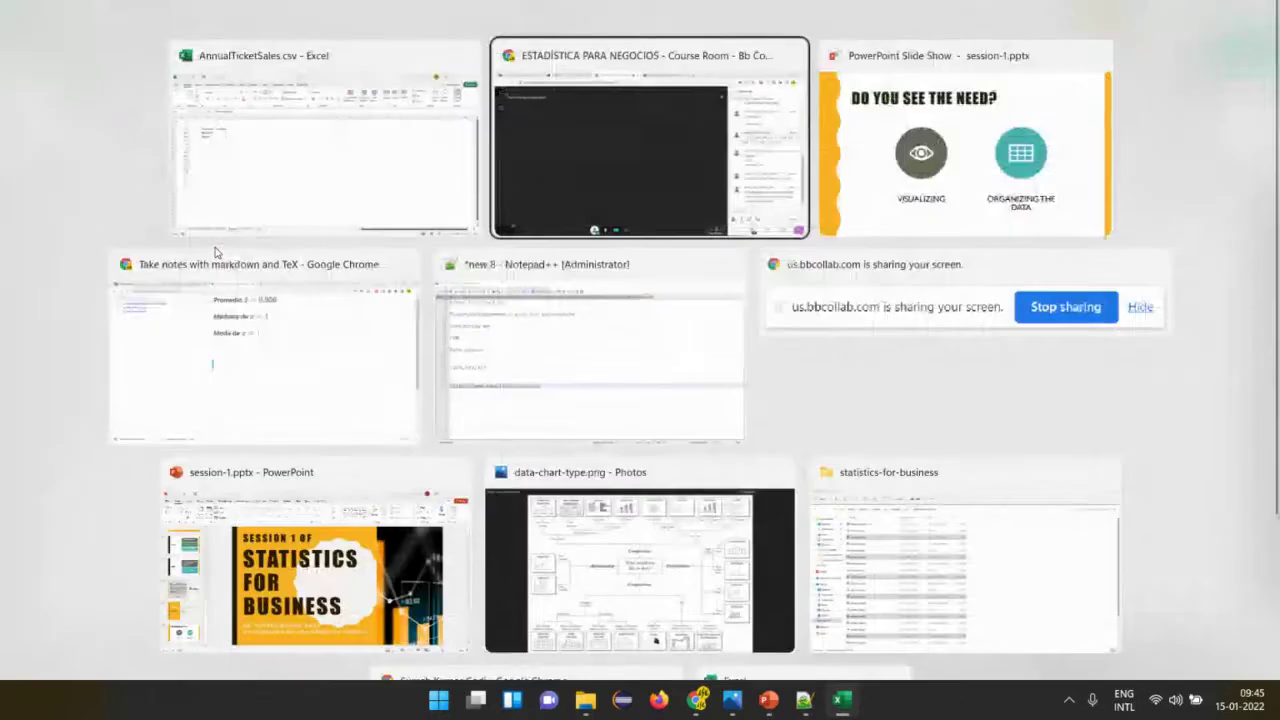
{"action": "key", "text": "alt+Tab"}
{"action": "key", "text": "alt+Tab"}
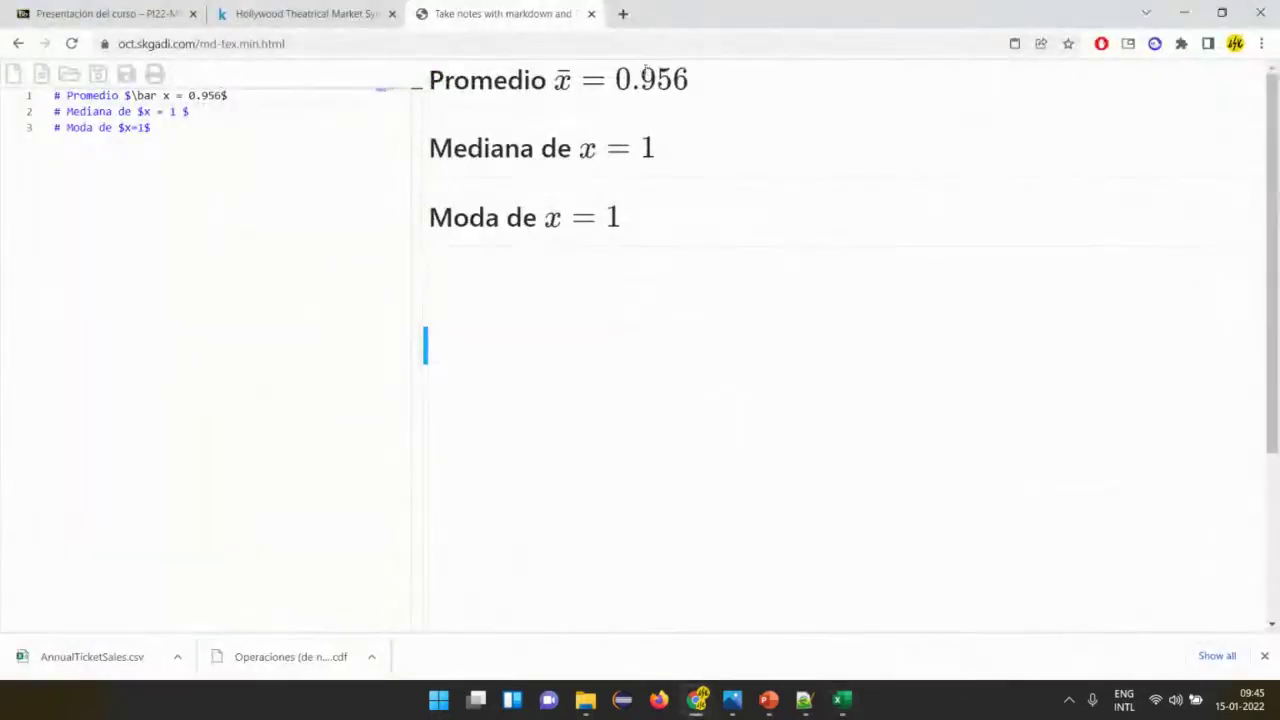
{"action": "left_click_drag", "start_coordinate": [641, 79], "coordinate": [702, 84]}
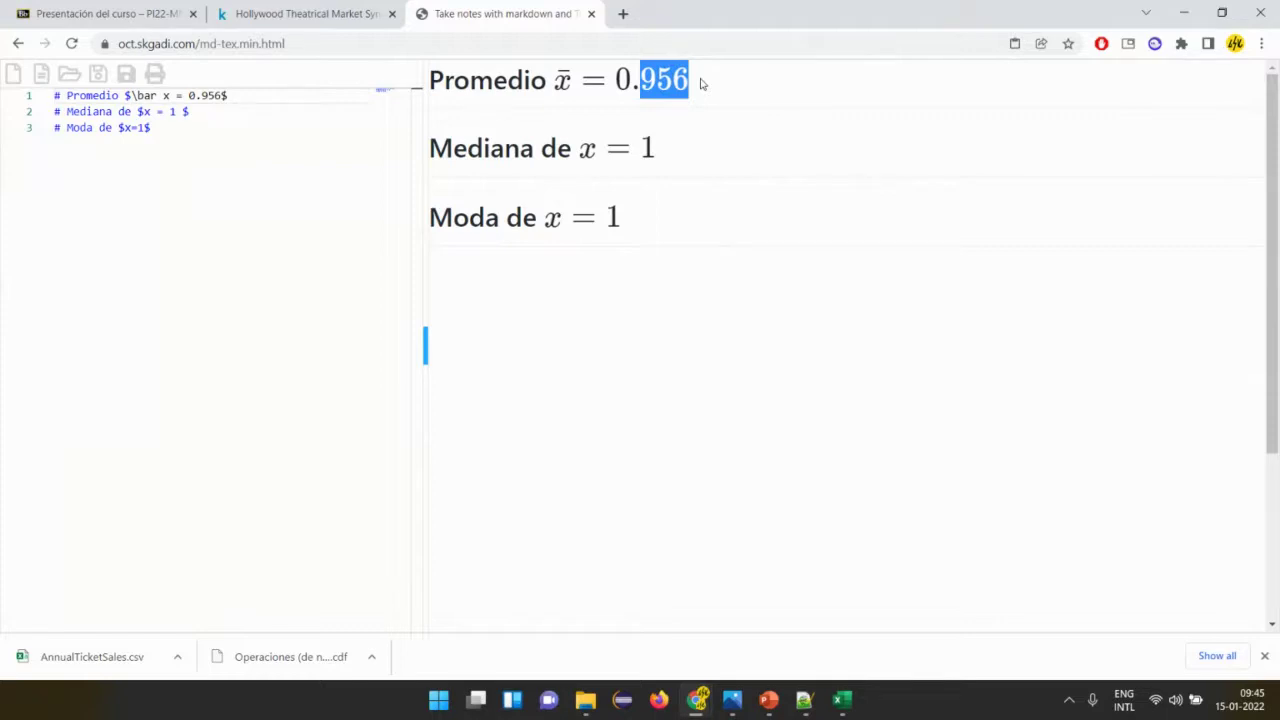
{"action": "left_click", "coordinate": [701, 84]}
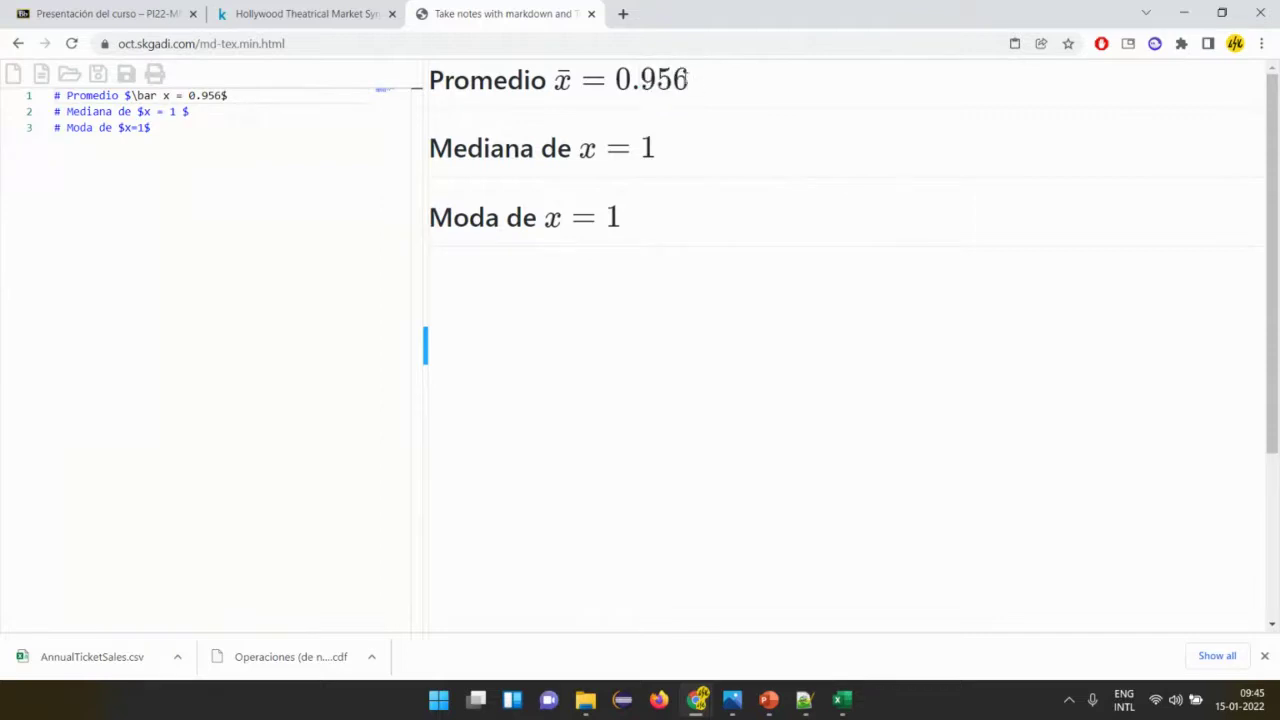
{"action": "left_click_drag", "start_coordinate": [690, 81], "coordinate": [619, 82]}
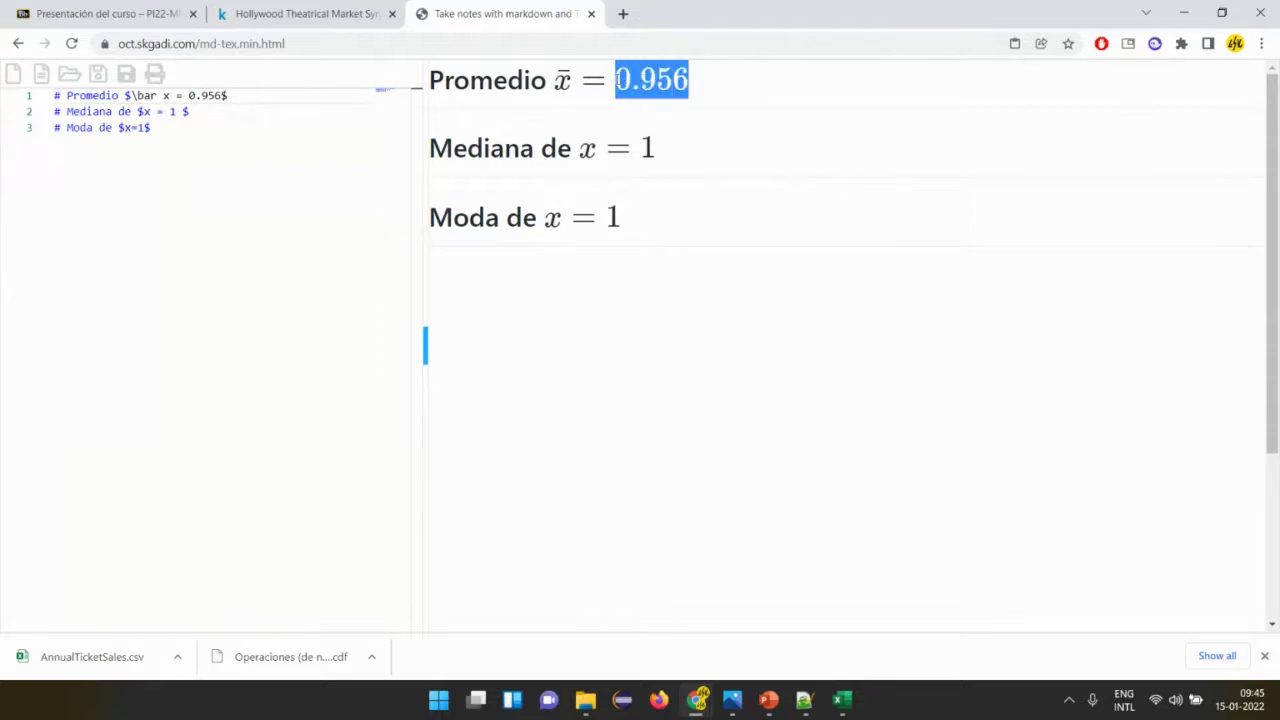
{"action": "left_click", "coordinate": [696, 85]}
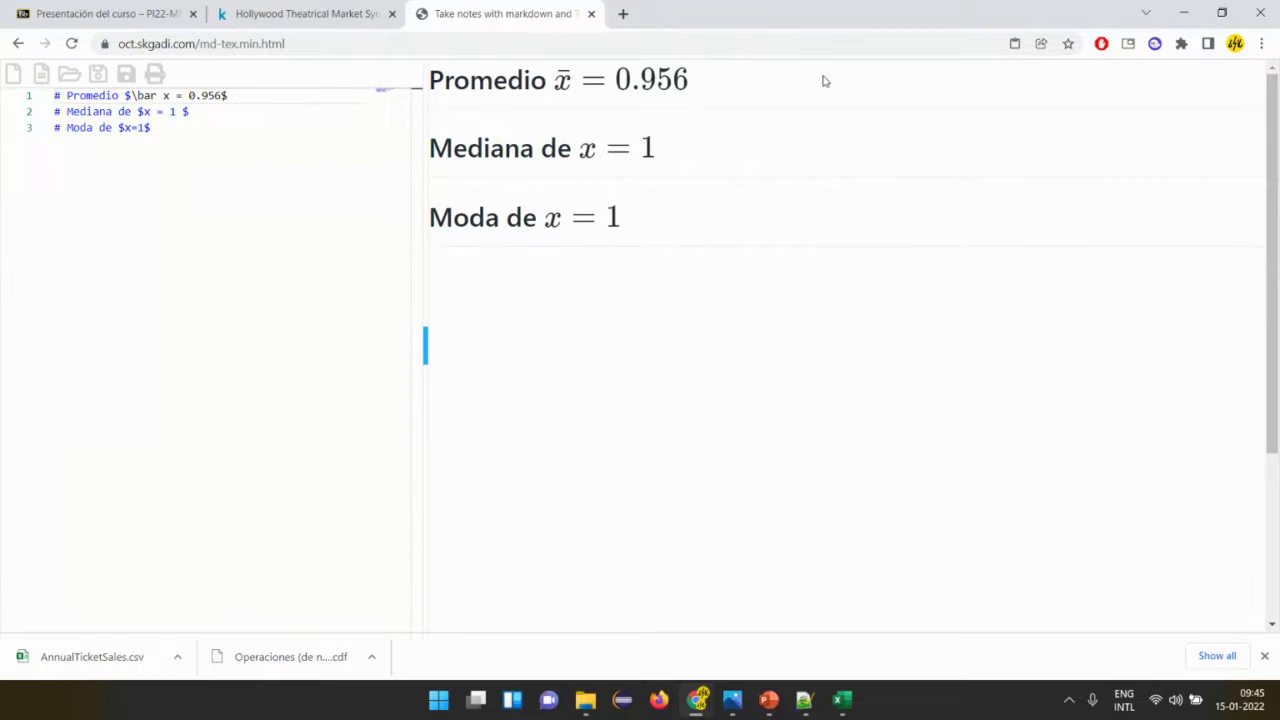
{"action": "key", "text": "alt+Tab"}
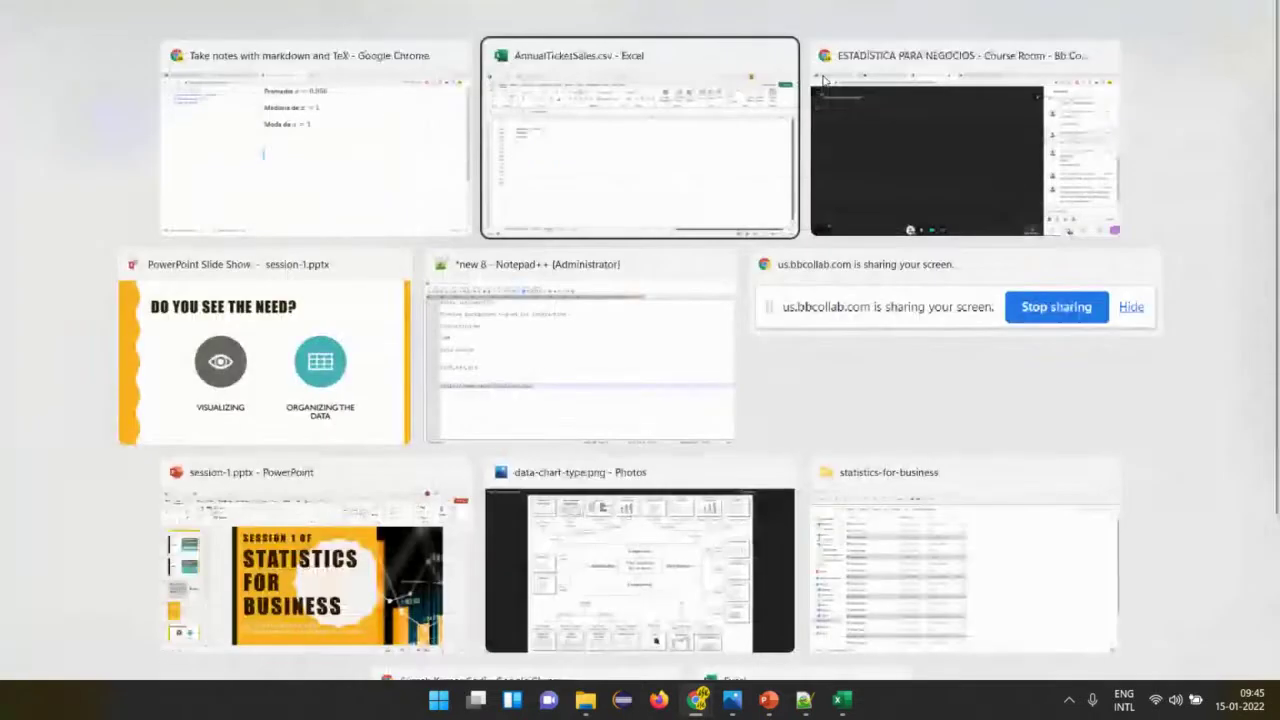
{"action": "key", "text": "alt+Tab"}
{"action": "key", "text": "alt+Tab"}
{"action": "key", "text": "alt+Tab"}
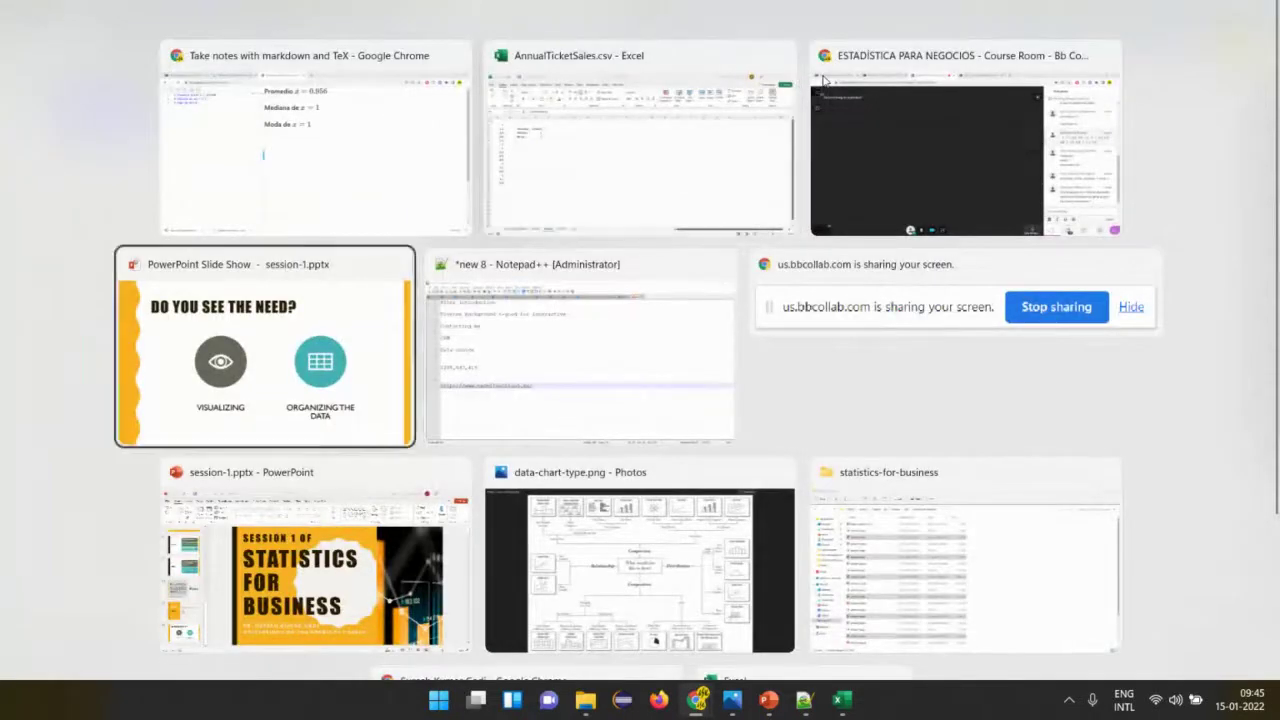
{"action": "key", "text": "alt+shift+Tab"}
{"action": "key", "text": "alt+shift+Tab"}
{"action": "key", "text": "alt+shift+Tab"}
{"action": "key", "text": "alt+shift+Tab"}
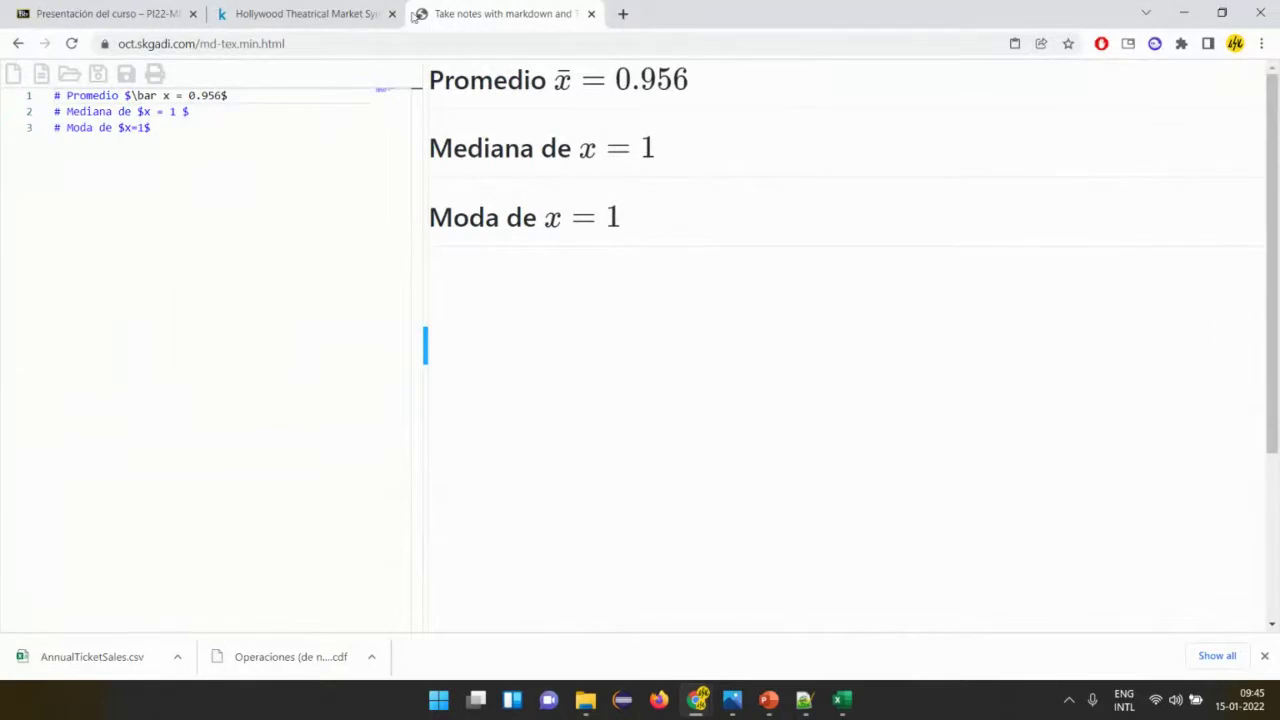
Add a horizontal rule with **** below the Moda heading, followed by several blank lines.
{"action": "left_click", "coordinate": [234, 126]}
{"action": "key", "text": "Return"}
{"action": "key", "text": "Return"}
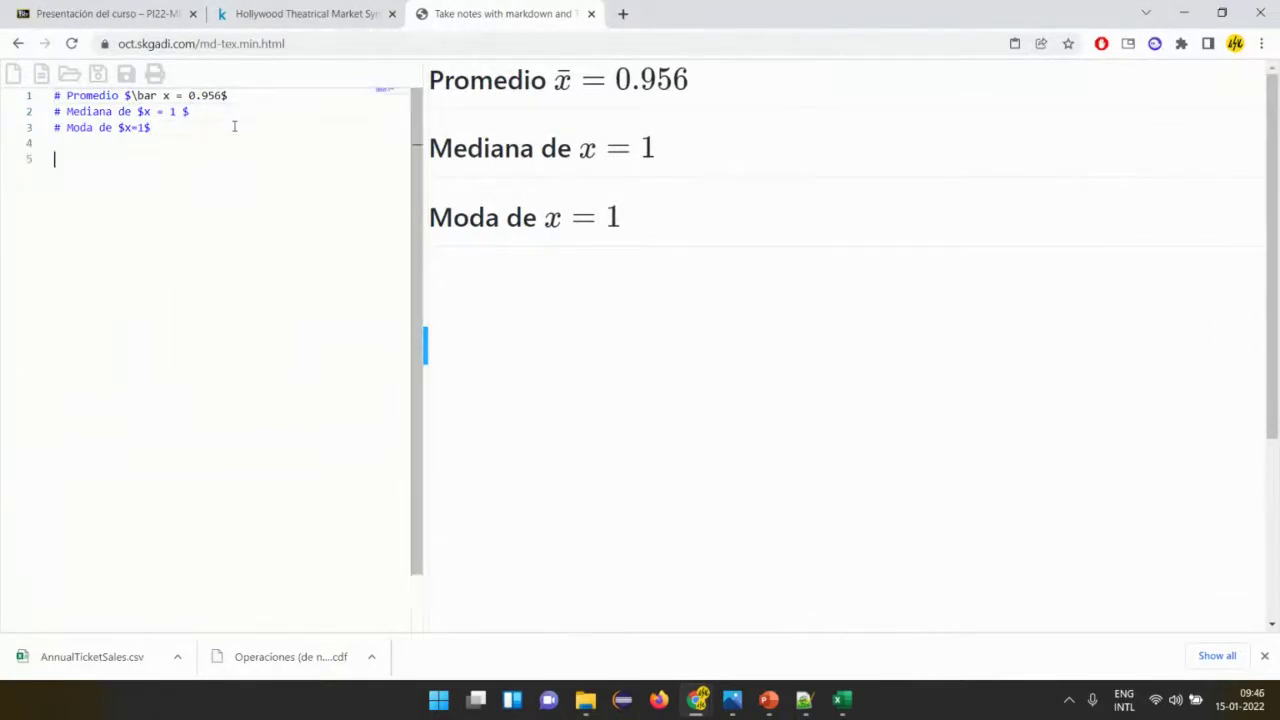
{"action": "type", "text": "****"}
{"action": "key", "text": "Return"}
{"action": "key", "text": "Return"}
{"action": "key", "text": "Return"}
{"action": "key", "text": "Return"}
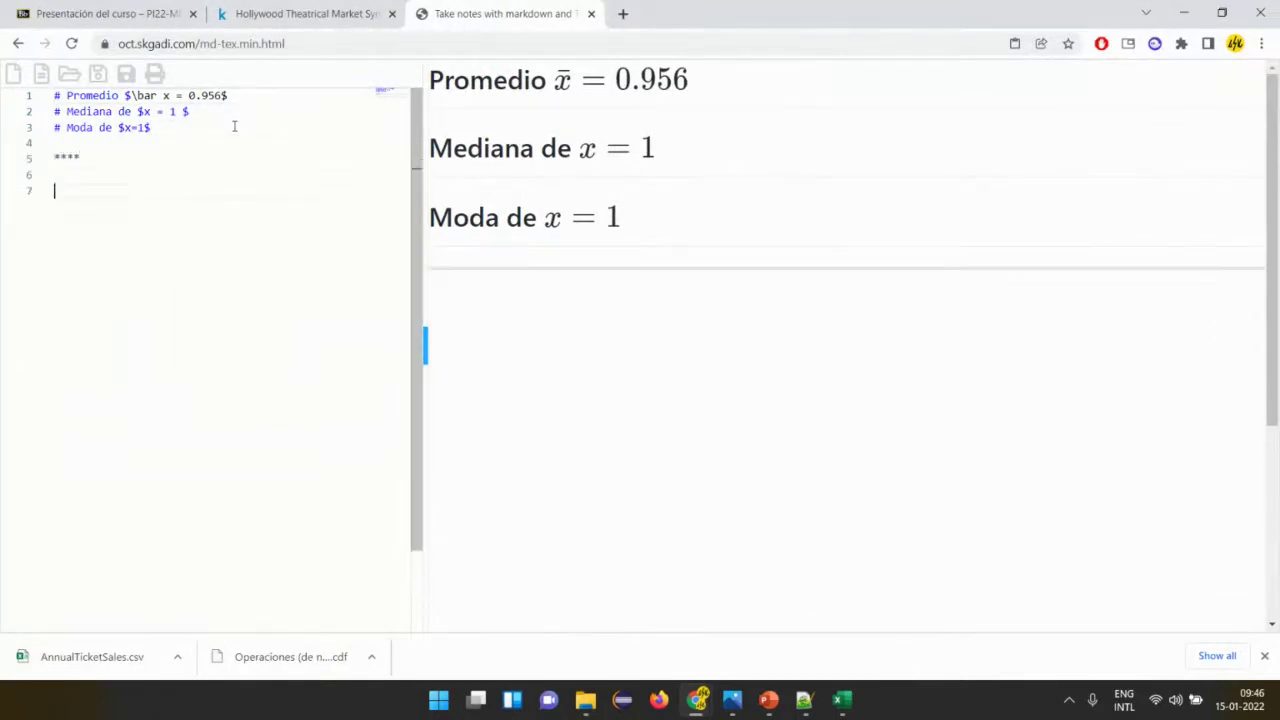
Add the math heading # $1/3=0.333333$ below the horizontal rule in the notes.
{"action": "key", "text": "Up"}
{"action": "key", "text": "Up"}
{"action": "type", "text": "1/"}
{"action": "key", "text": "Home"}
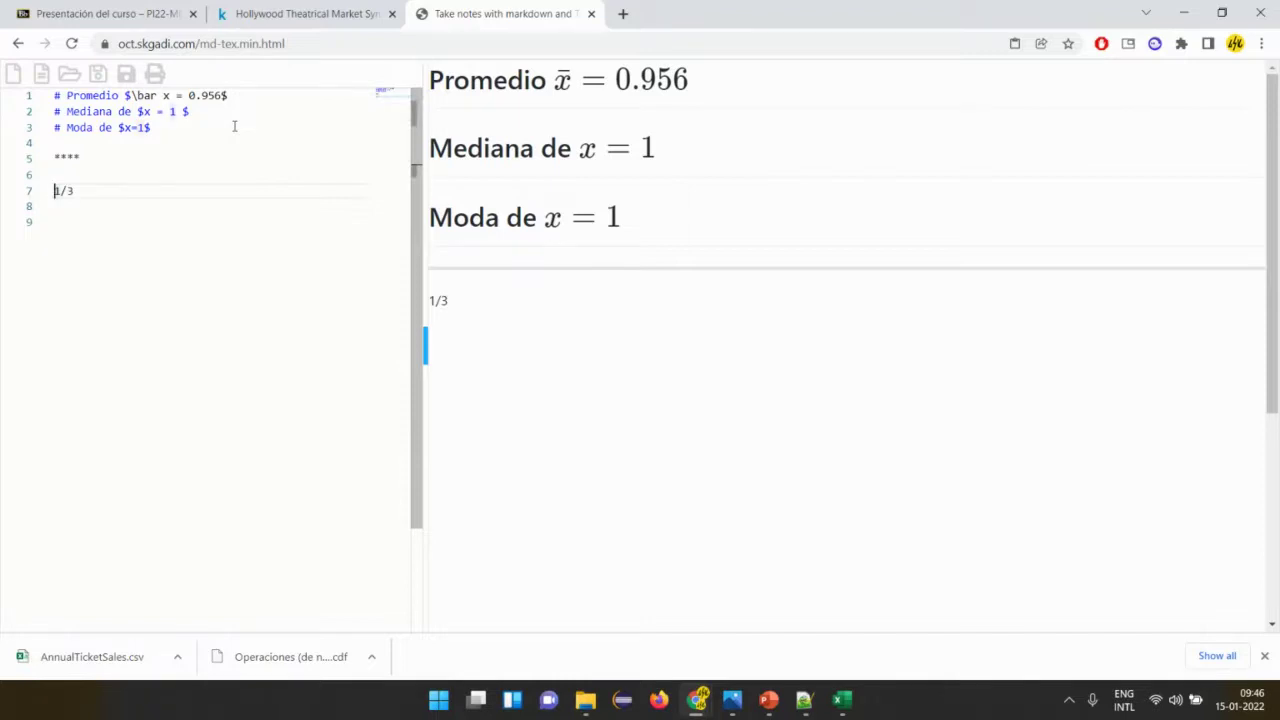
{"action": "type", "text": "# $$"}
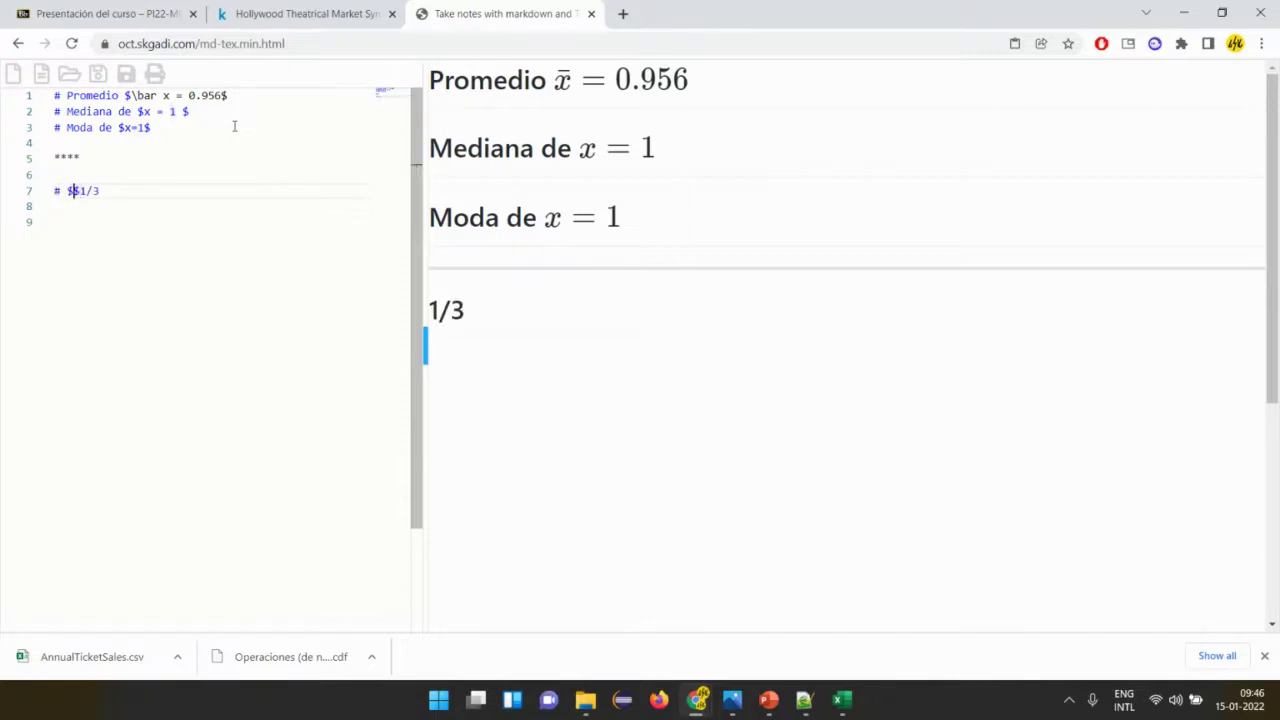
{"action": "type", "text": "1/3="}
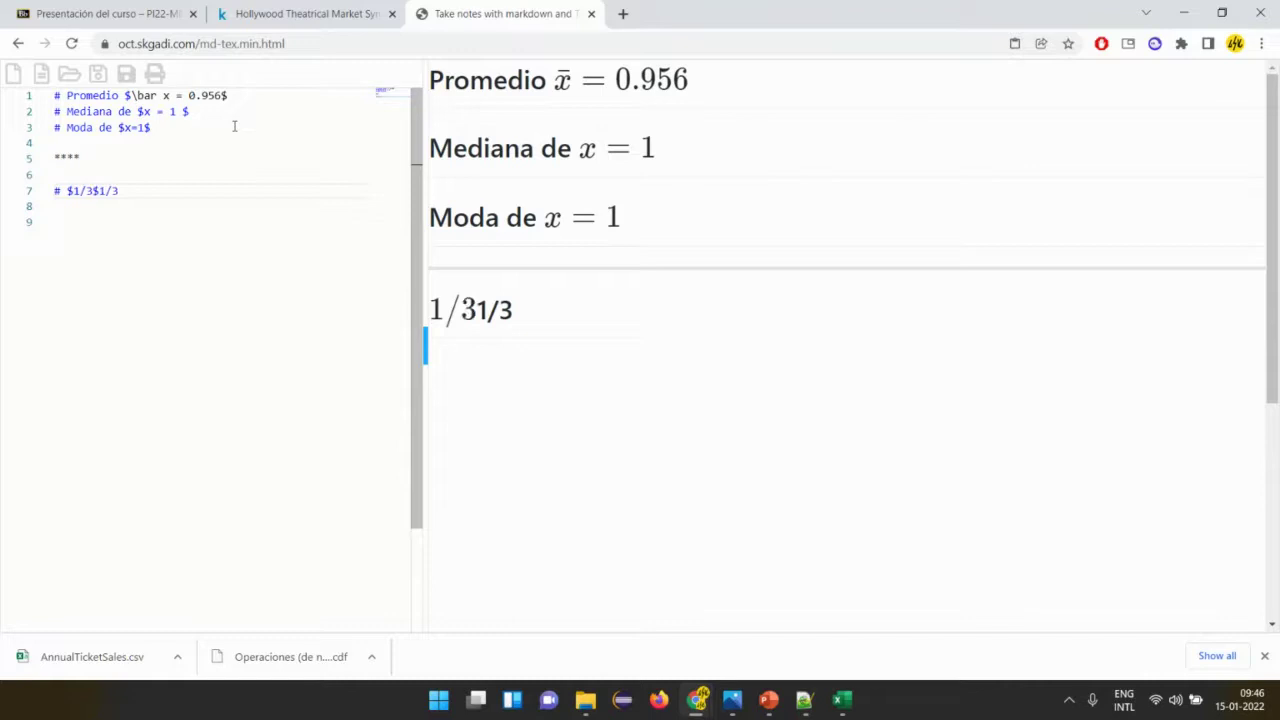
{"action": "key", "text": "Right"}
{"action": "key", "text": "shift+Right"}
{"action": "key", "text": "shift+Right"}
{"action": "key", "text": "shift+Right"}
{"action": "key", "text": "BackSpace"}
{"action": "type", "text": "0.333333"}
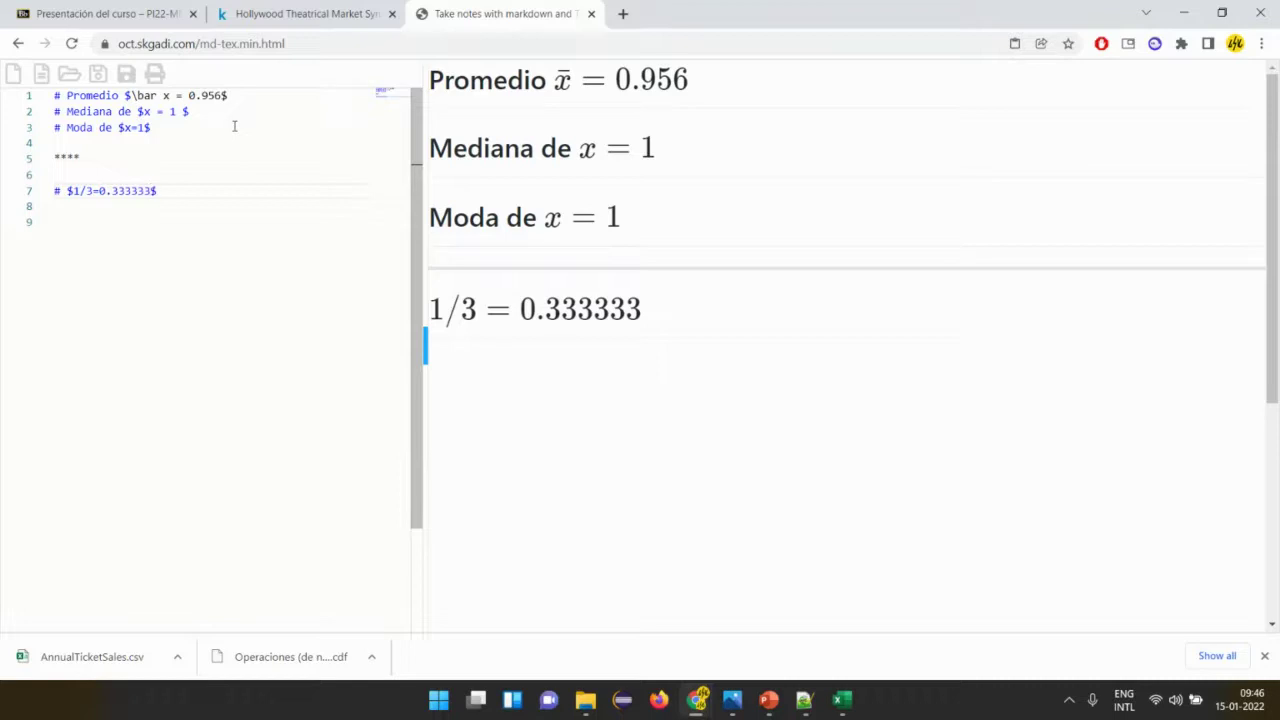
Rewrite the 1/3 decimal as 0.333+0.00033333333 and highlight the second term in the preview.
{"action": "key", "text": "BackSpace"}
{"action": "key", "text": "BackSpace"}
{"action": "key", "text": "BackSpace"}
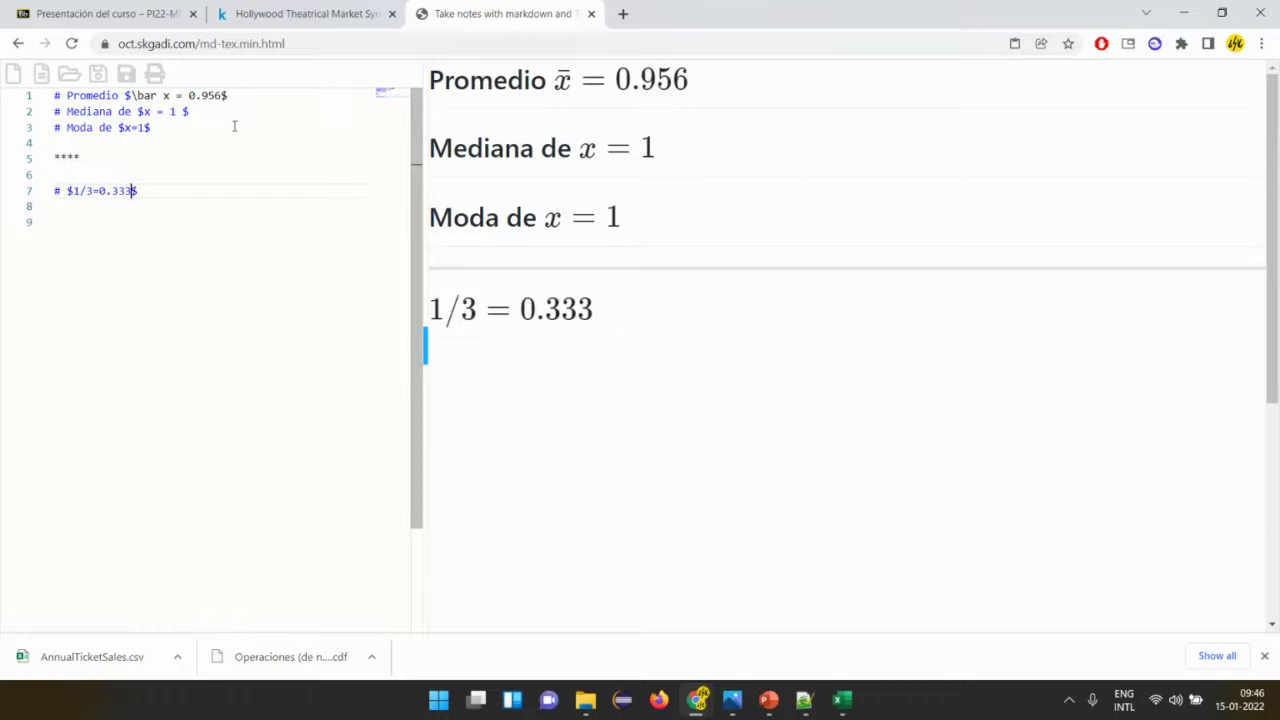
{"action": "type", "text": "+0.000"}
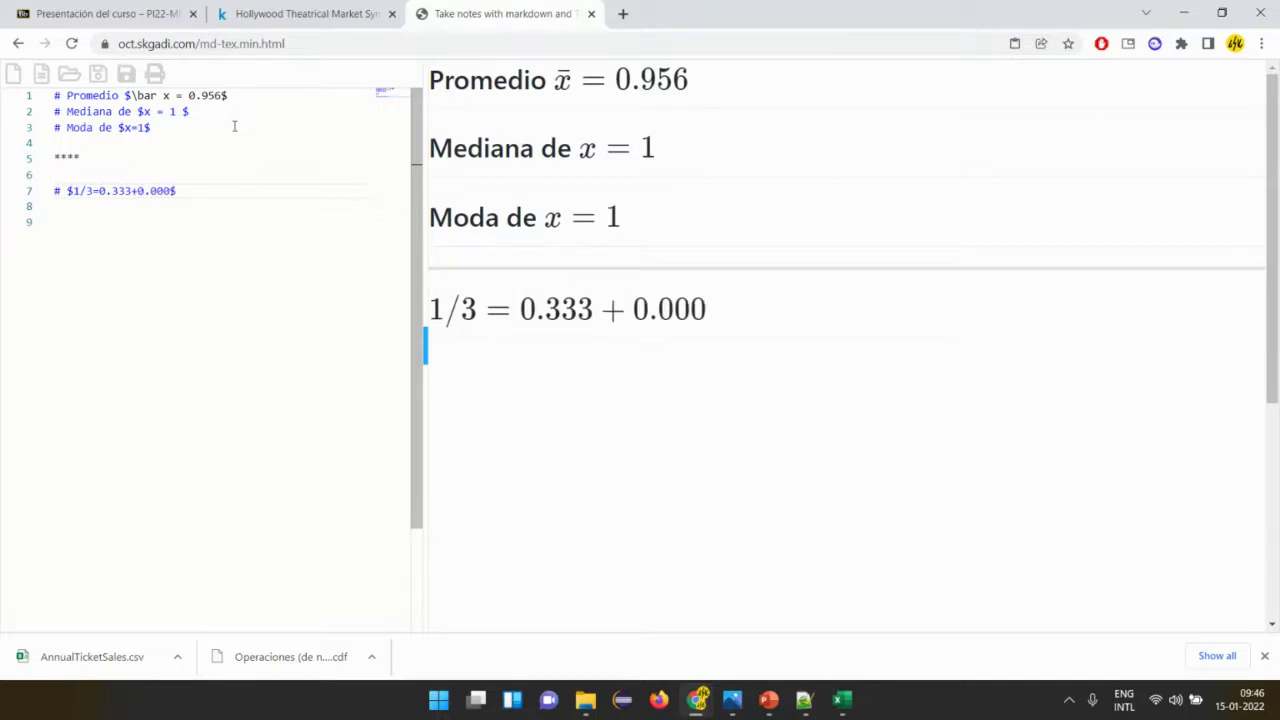
{"action": "type", "text": "33333333"}
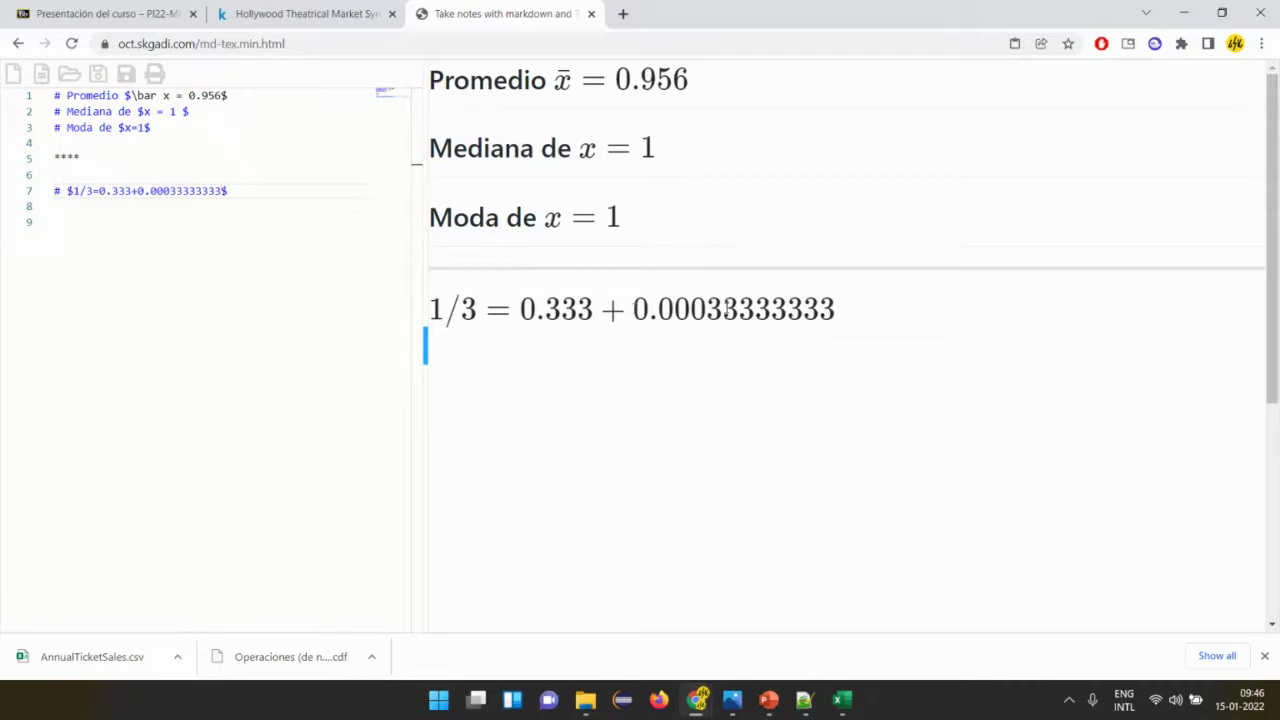
{"action": "left_click_drag", "start_coordinate": [838, 310], "coordinate": [617, 311]}
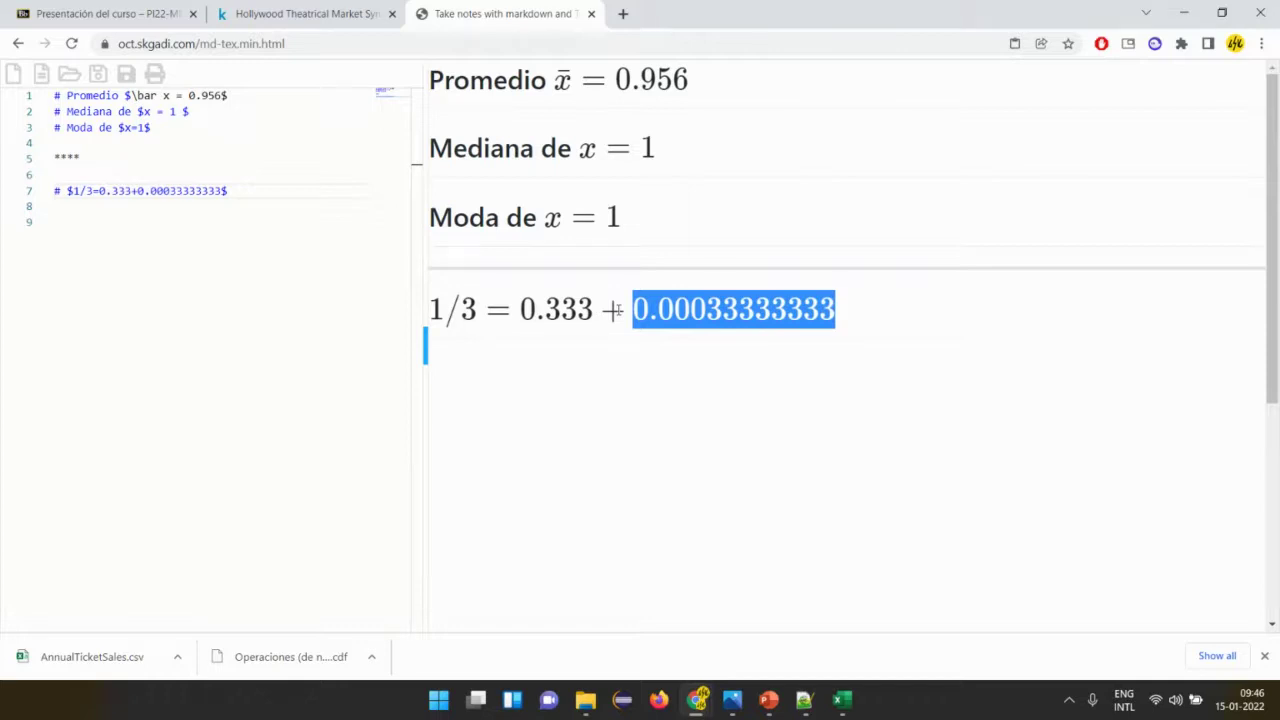
Add the math heading # $2/3=0.66666666666666$ below the 1/3 line.
{"action": "left_click", "coordinate": [253, 191]}
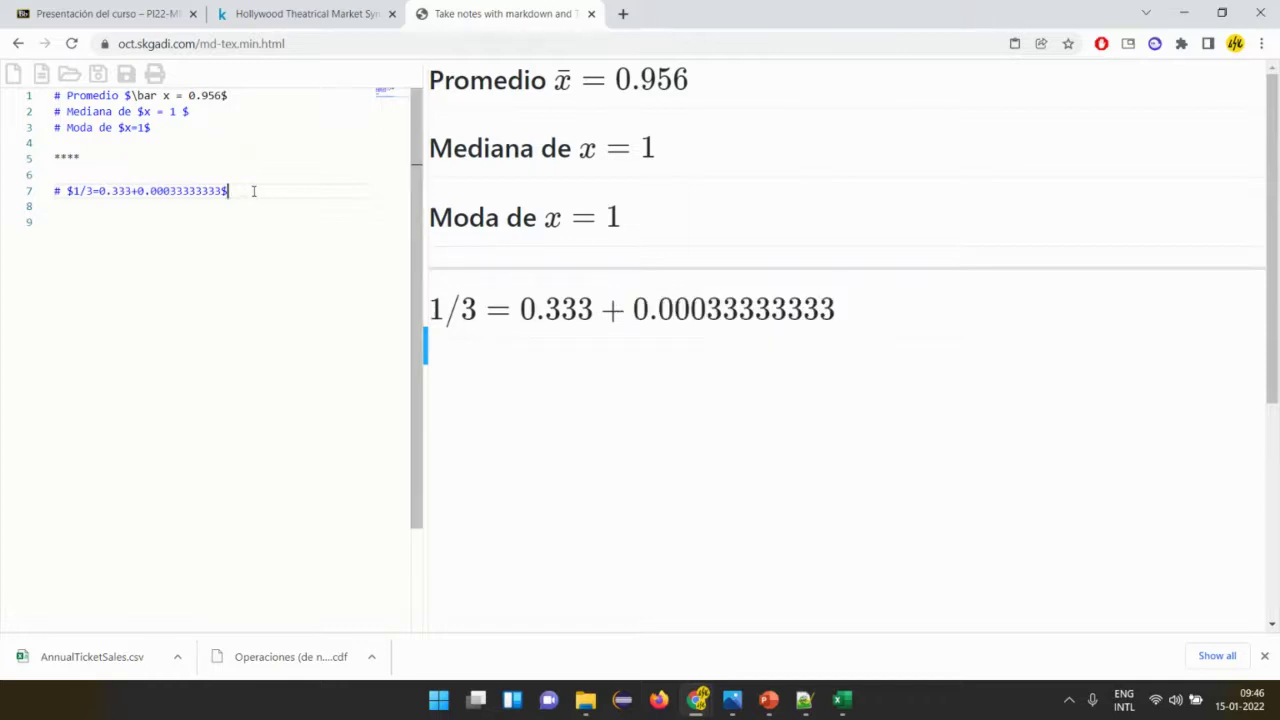
{"action": "key", "text": "Return"}
{"action": "key", "text": "Return"}
{"action": "type", "text": "# $$"}
{"action": "key", "text": "Left"}
{"action": "type", "text": "/"}
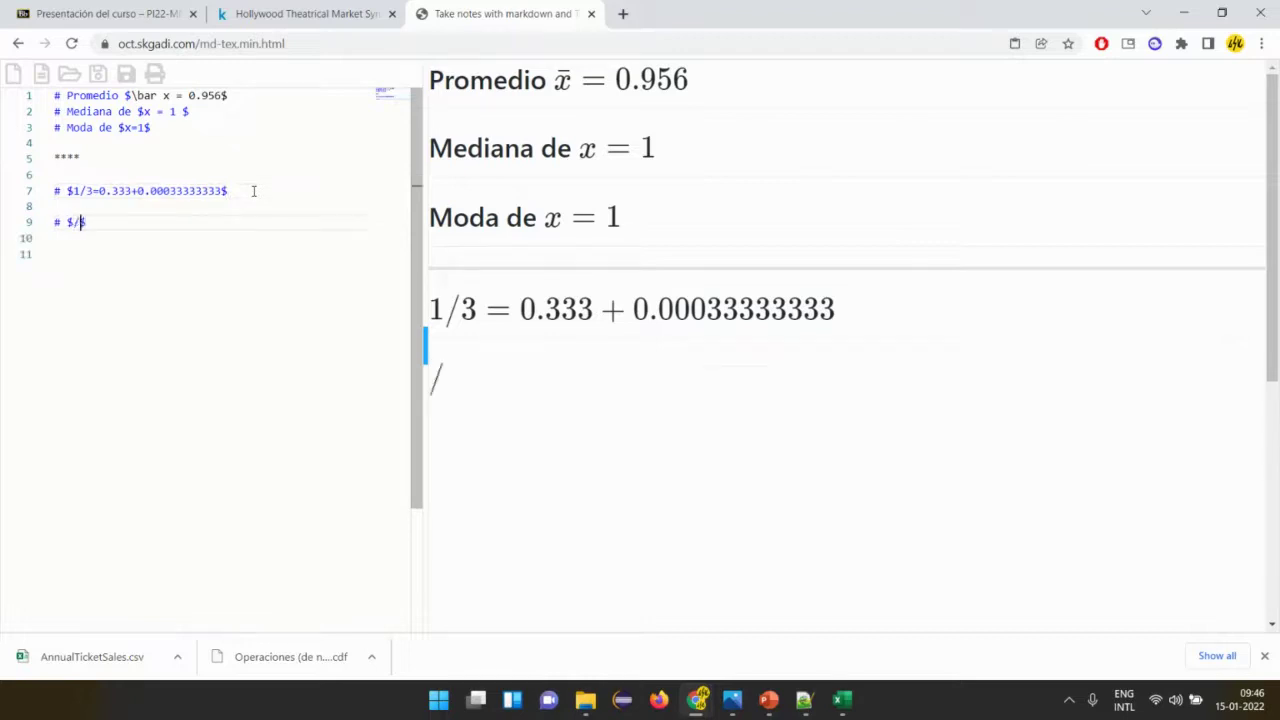
{"action": "key", "text": "BackSpace"}
{"action": "type", "text": "1/6"}
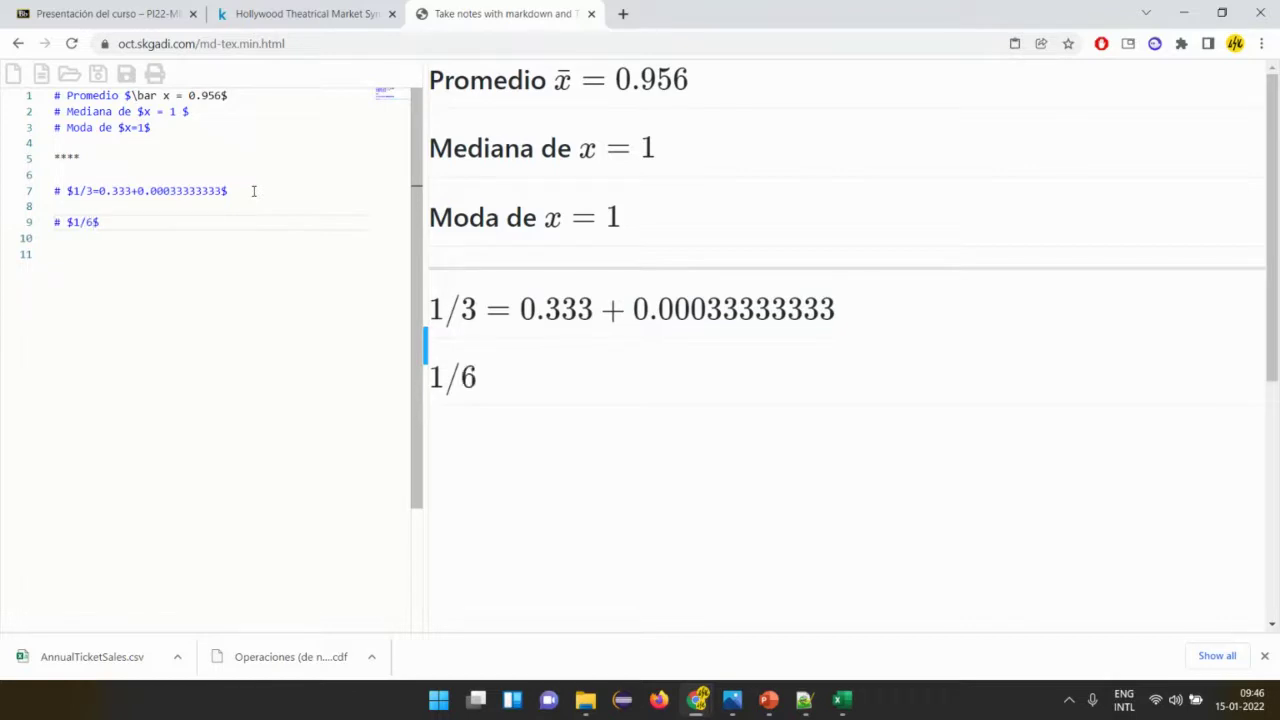
{"action": "key", "text": "BackSpace"}
{"action": "key", "text": "BackSpace"}
{"action": "type", "text": "2"}
{"action": "key", "text": "BackSpace"}
{"action": "key", "text": "BackSpace"}
{"action": "type", "text": "2/3=0.6666"}
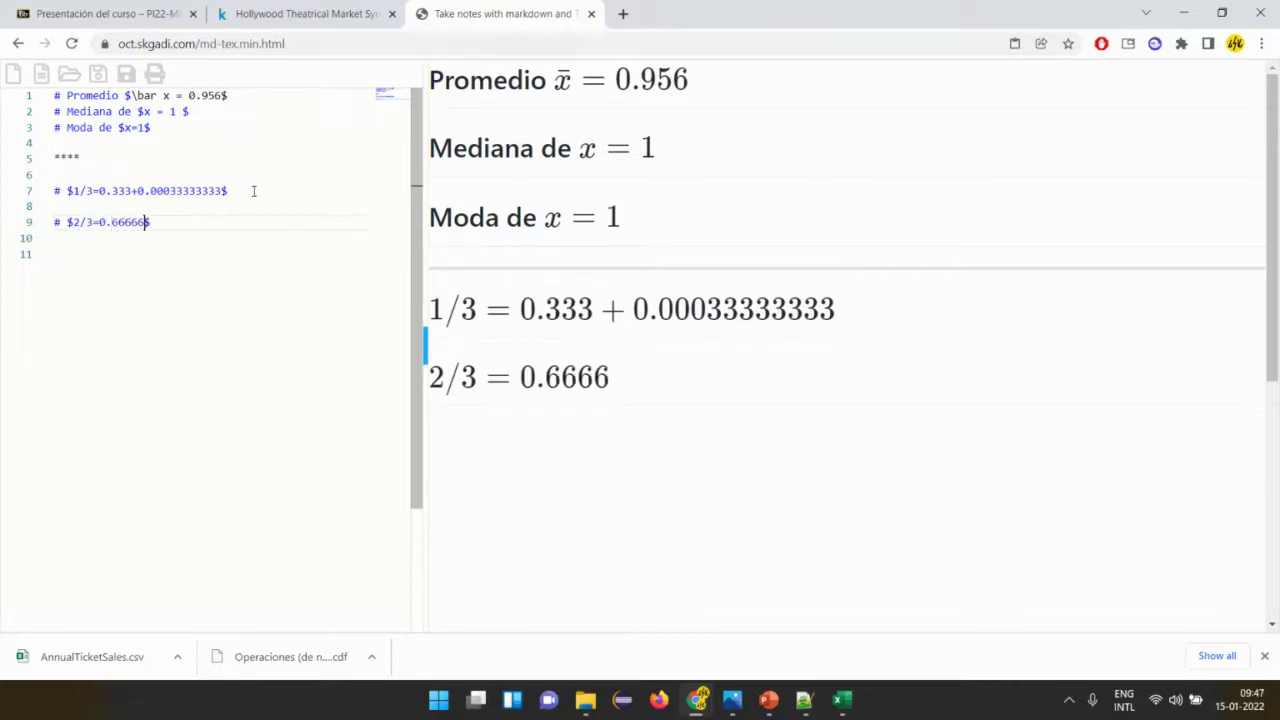
{"action": "type", "text": "666666666"}
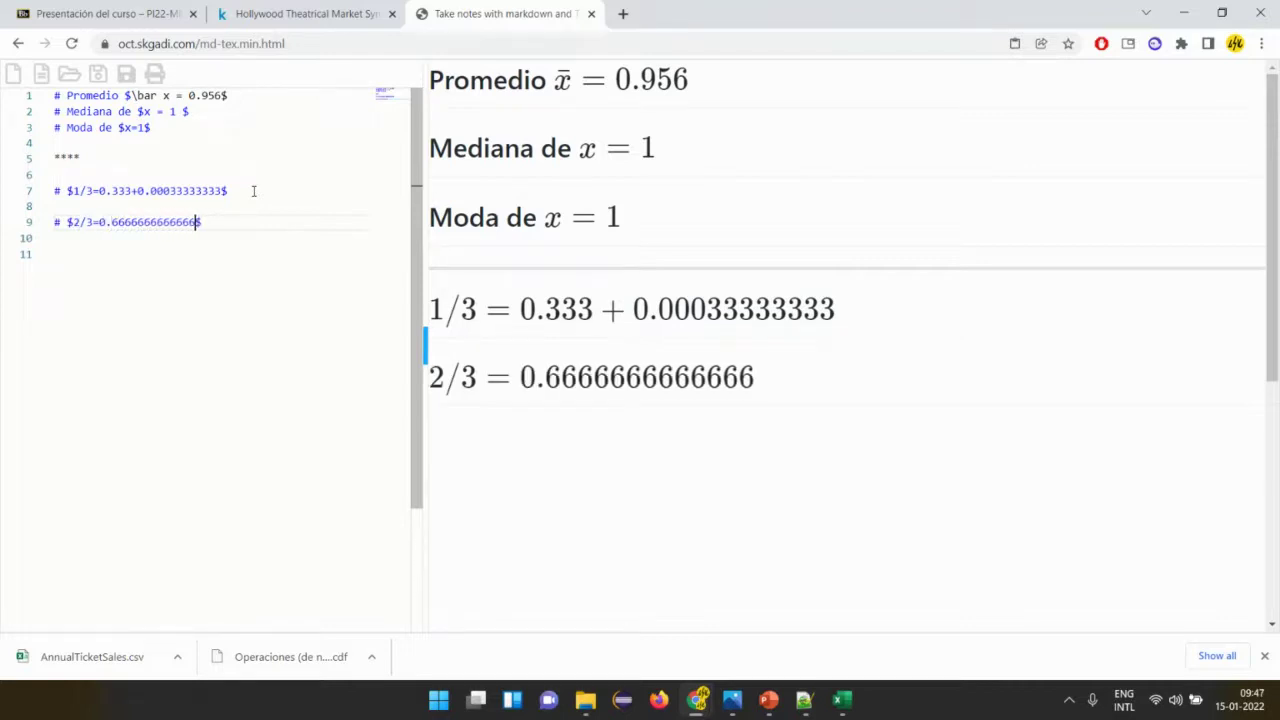
{"action": "type", "text": "6"}
Duplicate the 2/3 heading below itself, keeping a blank line between the two.
{"action": "key", "text": "Left"}
{"action": "key", "text": "Left"}
{"action": "key", "text": "Left"}
{"action": "key", "text": "Left"}
{"action": "key", "text": "Left"}
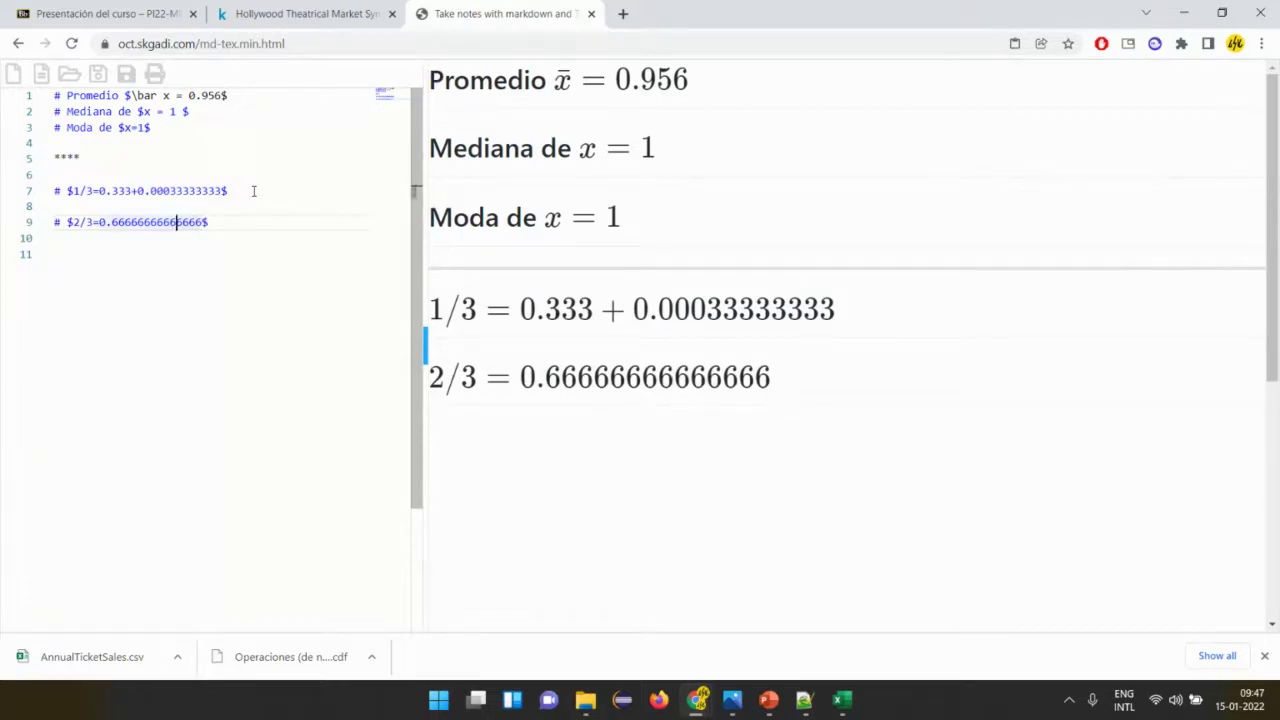
{"action": "key", "text": "Home"}
{"action": "key", "text": "shift+Down"}
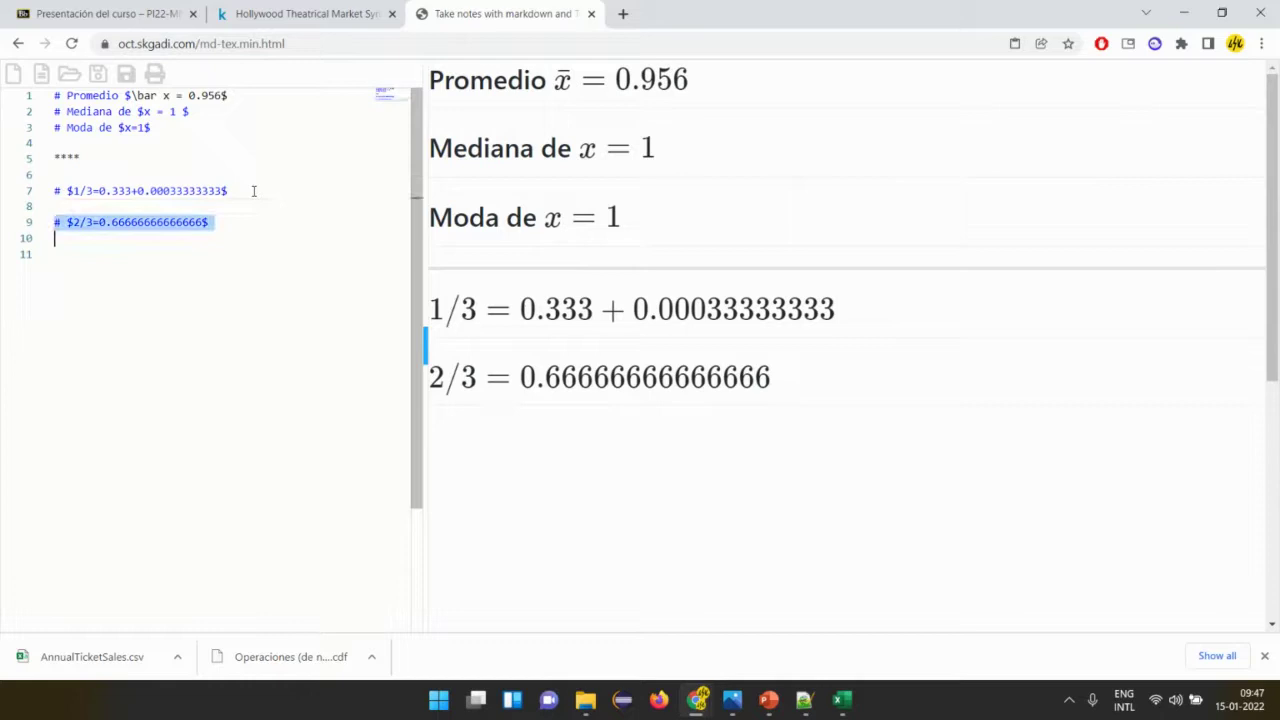
{"action": "key", "text": "ctrl+c"}
{"action": "key", "text": "Down"}
{"action": "key", "text": "ctrl+v"}
Split the copied 2/3 decimal into 0.666+0.00066666666666 and highlight its second term in the preview.
{"action": "key", "text": "Left"}
{"action": "key", "text": "Left"}
{"action": "key", "text": "Left"}
{"action": "key", "text": "Left"}
{"action": "key", "text": "Left"}
{"action": "key", "text": "Left"}
{"action": "key", "text": "Left"}
{"action": "key", "text": "Left"}
{"action": "key", "text": "Left"}
{"action": "key", "text": "Left"}
{"action": "key", "text": "Left"}
{"action": "key", "text": "Left"}
{"action": "key", "text": "Left"}
{"action": "key", "text": "Left"}
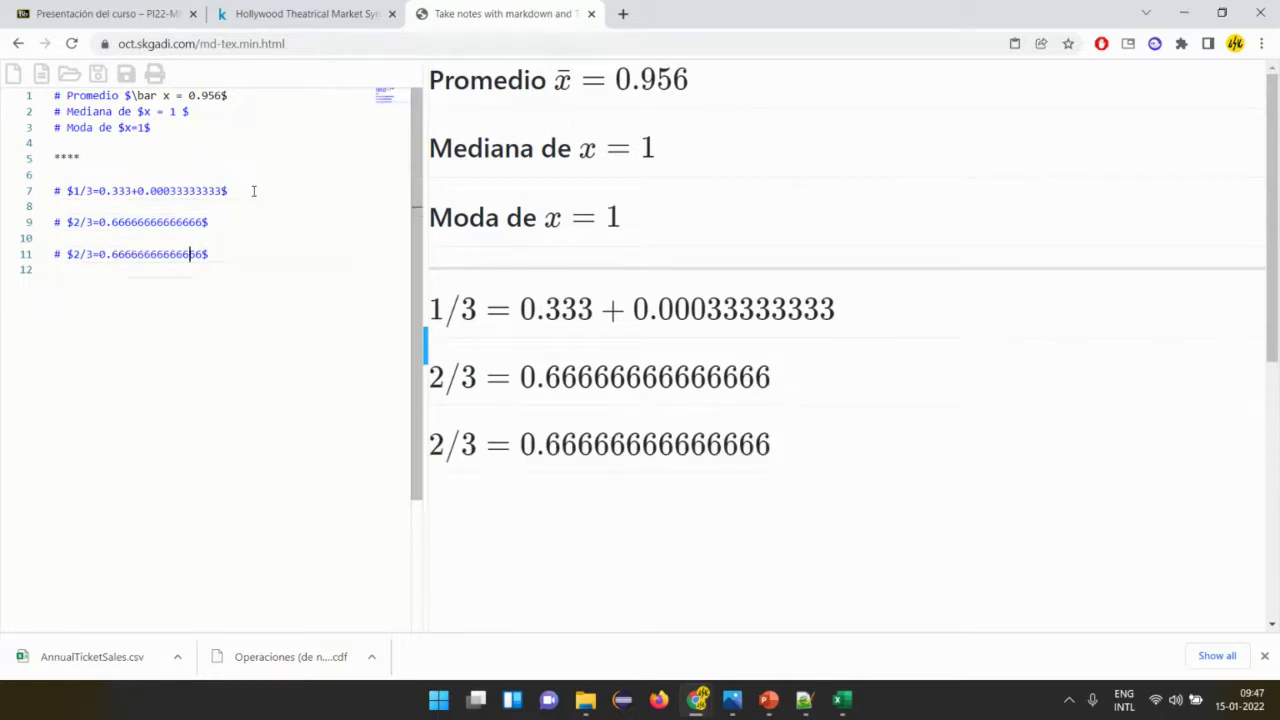
{"action": "key", "text": "shift+Right"}
{"action": "key", "text": "shift+Right"}
{"action": "key", "text": "shift+Right"}
{"action": "key", "text": "shift+Right"}
{"action": "key", "text": "shift+Right"}
{"action": "key", "text": "shift+Right"}
{"action": "key", "text": "shift+Right"}
{"action": "key", "text": "shift+Right"}
{"action": "key", "text": "shift+Right"}
{"action": "key", "text": "shift+Right"}
{"action": "key", "text": "shift+Right"}
{"action": "key", "text": "shift+Right"}
{"action": "key", "text": "shift+Right"}
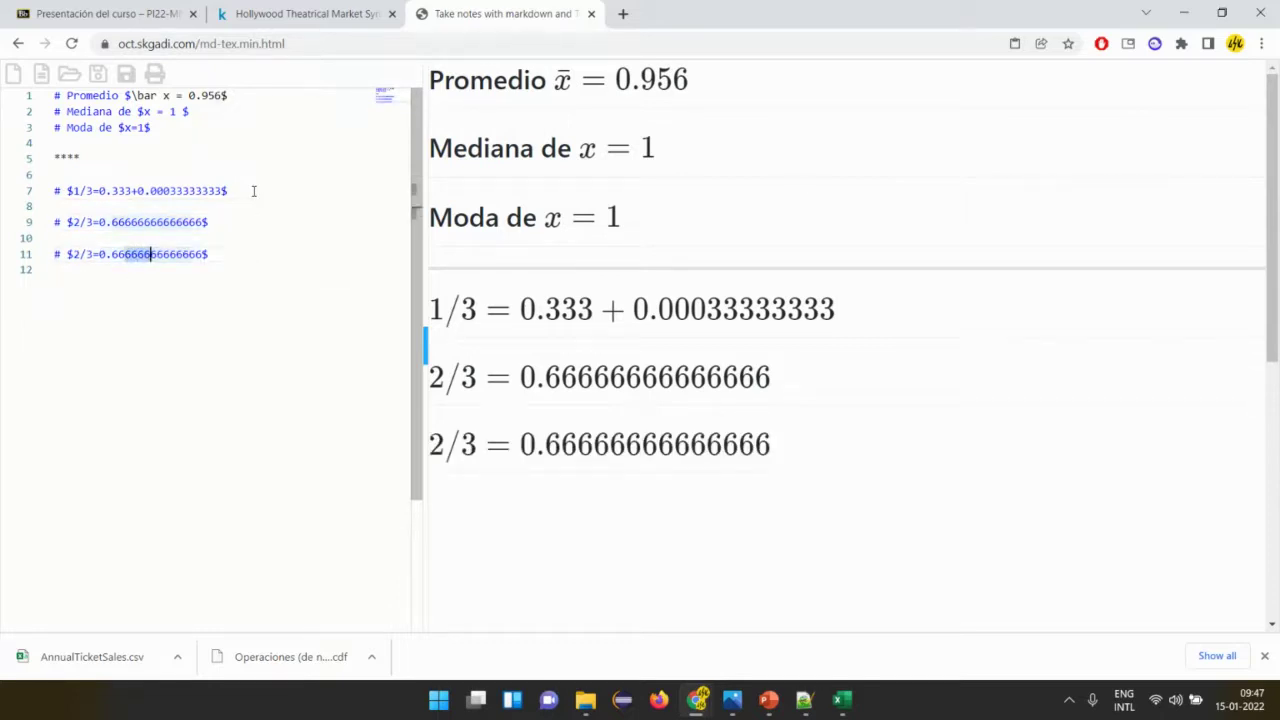
{"action": "key", "text": "Left"}
{"action": "key", "text": "Right"}
{"action": "type", "text": "+0."}
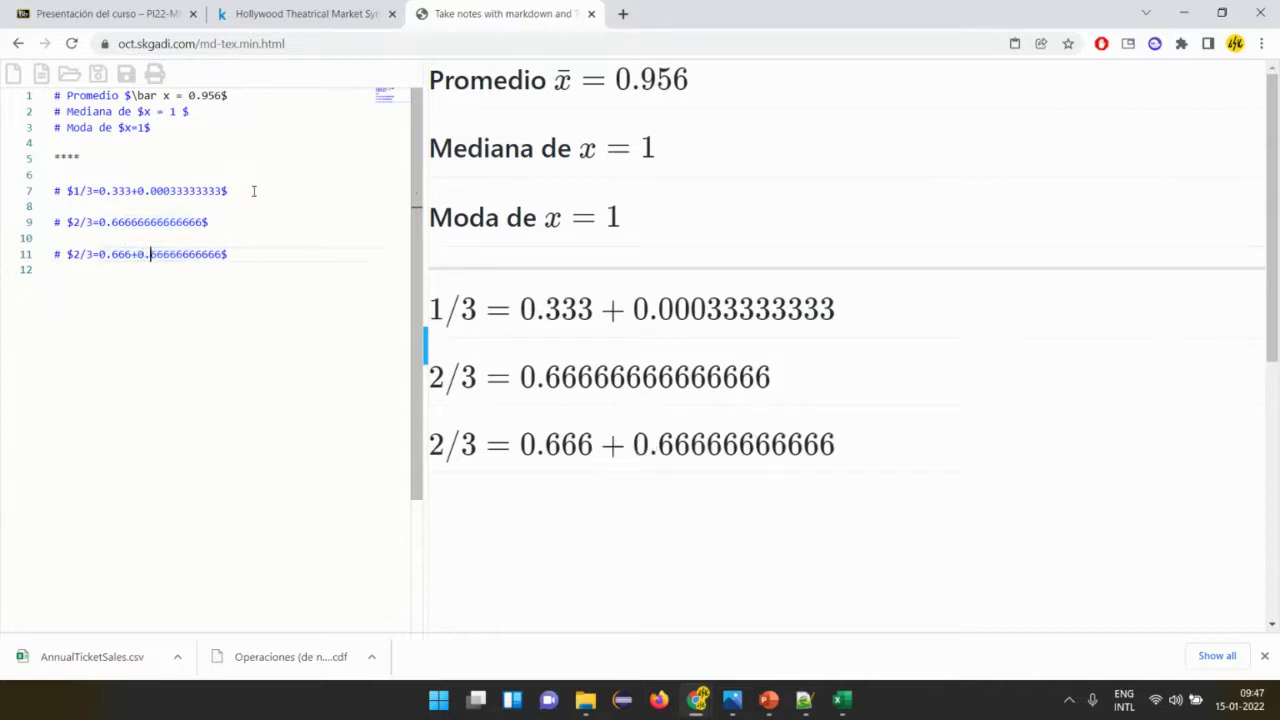
{"action": "type", "text": "000"}
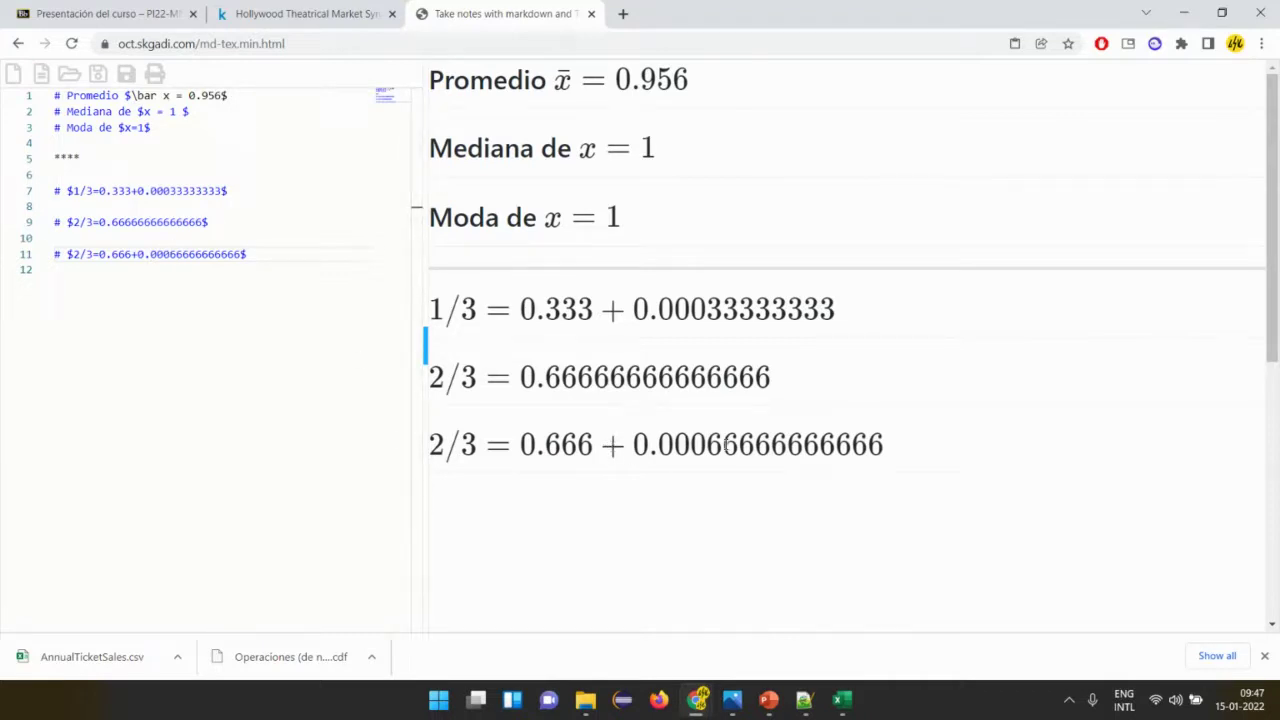
{"action": "left_click_drag", "start_coordinate": [634, 443], "coordinate": [883, 446]}
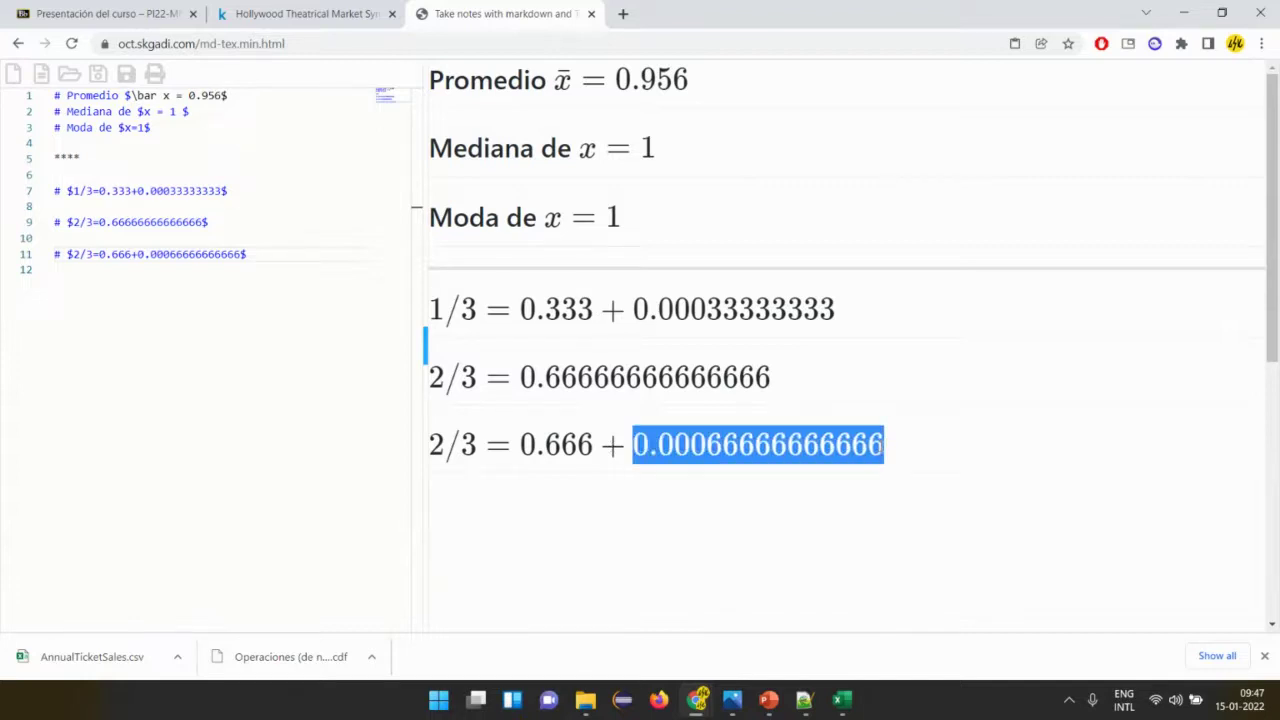
Duplicate the split 2/3 line directly below and change the copy's first term to 0.667.
{"action": "left_click", "coordinate": [292, 257]}
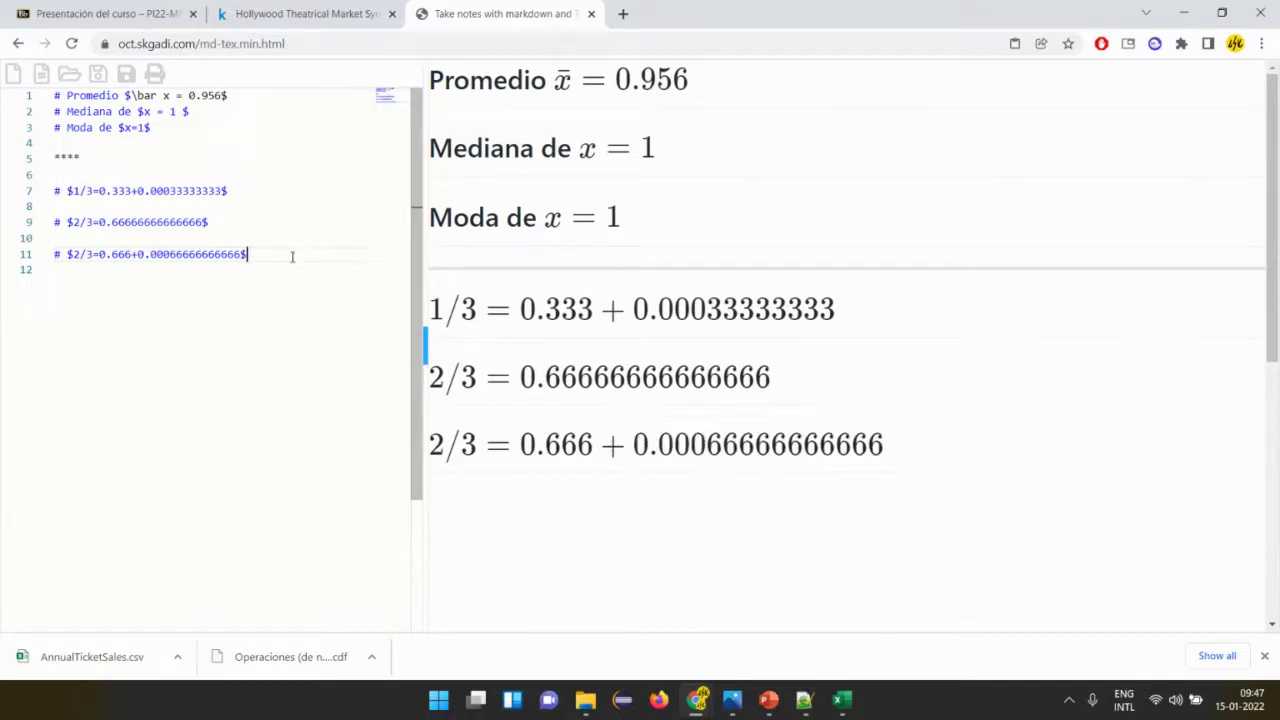
{"action": "key", "text": "Return"}
{"action": "key", "text": "ctrl+v"}
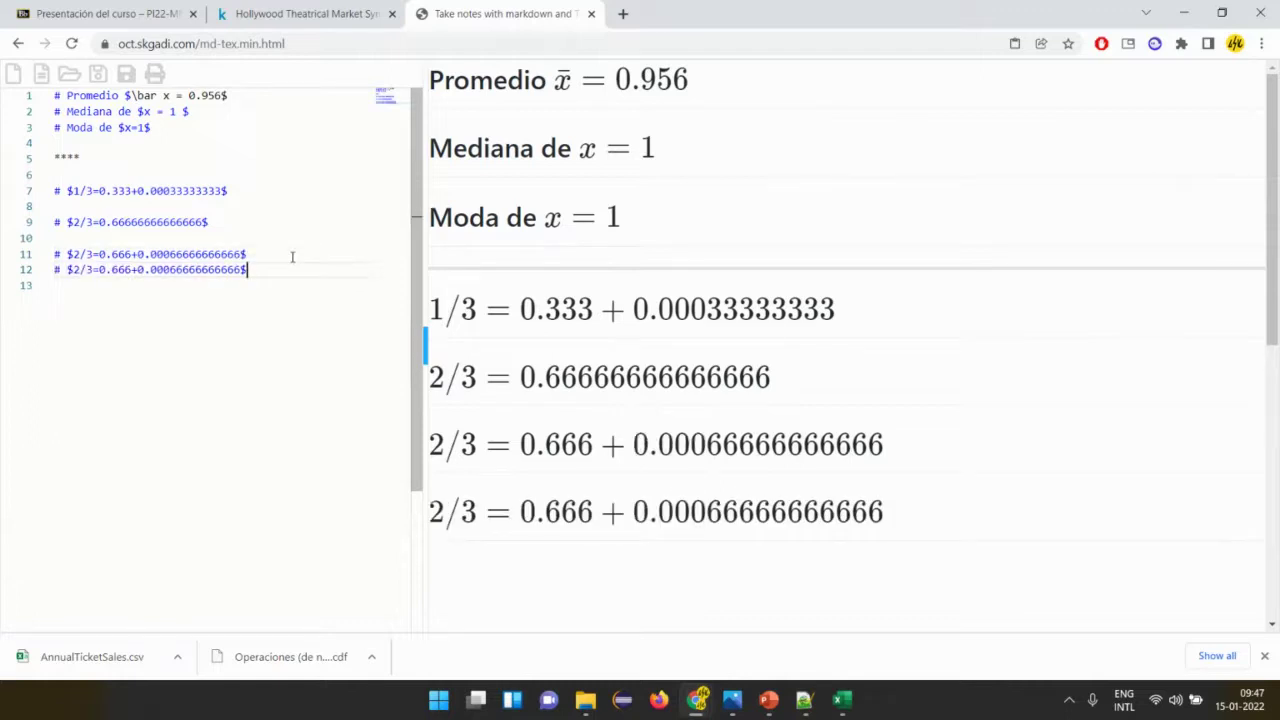
{"action": "key", "text": "Left"}
{"action": "key", "text": "Left"}
{"action": "key", "text": "Left"}
{"action": "key", "text": "Left"}
{"action": "key", "text": "Left"}
{"action": "key", "text": "Left"}
{"action": "key", "text": "Left"}
{"action": "key", "text": "Left"}
{"action": "key", "text": "Left"}
{"action": "key", "text": "Left"}
{"action": "key", "text": "Left"}
{"action": "key", "text": "Left"}
{"action": "key", "text": "Left"}
{"action": "key", "text": "Left"}
{"action": "key", "text": "Left"}
{"action": "key", "text": "Left"}
{"action": "key", "text": "Left"}
{"action": "key", "text": "Left"}
{"action": "key", "text": "Left"}
{"action": "key", "text": "Left"}
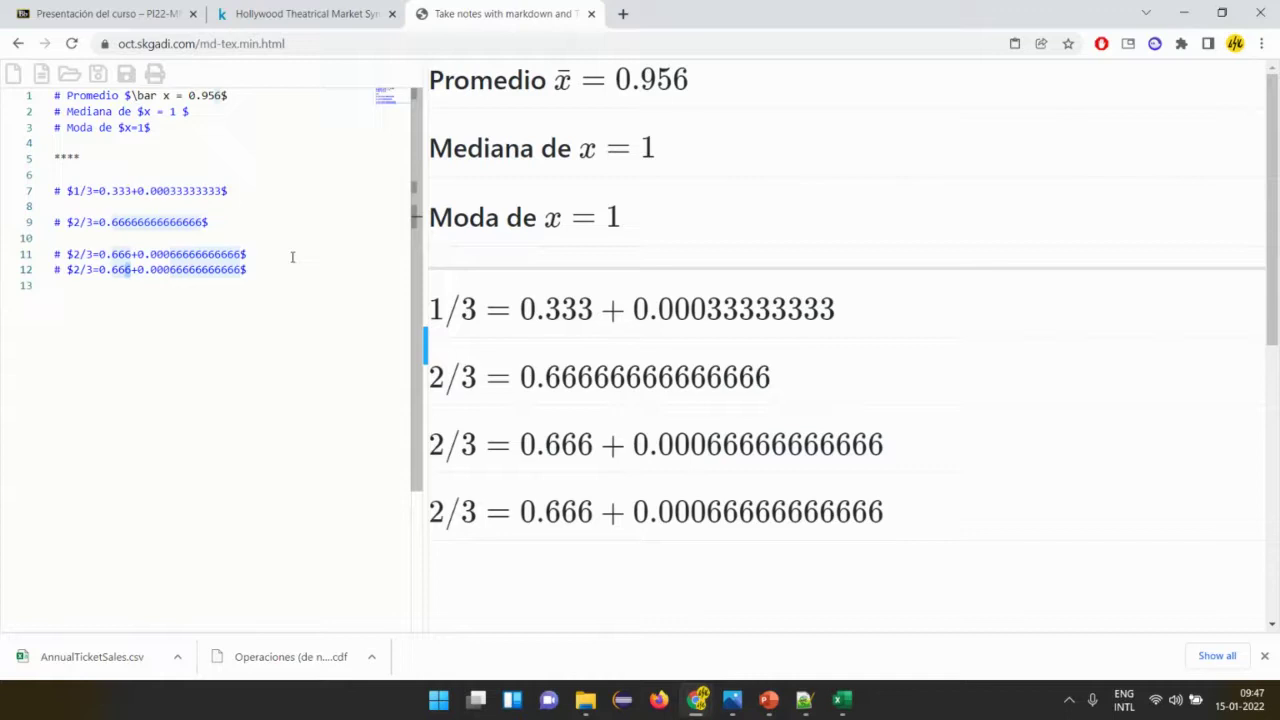
{"action": "type", "text": "7"}
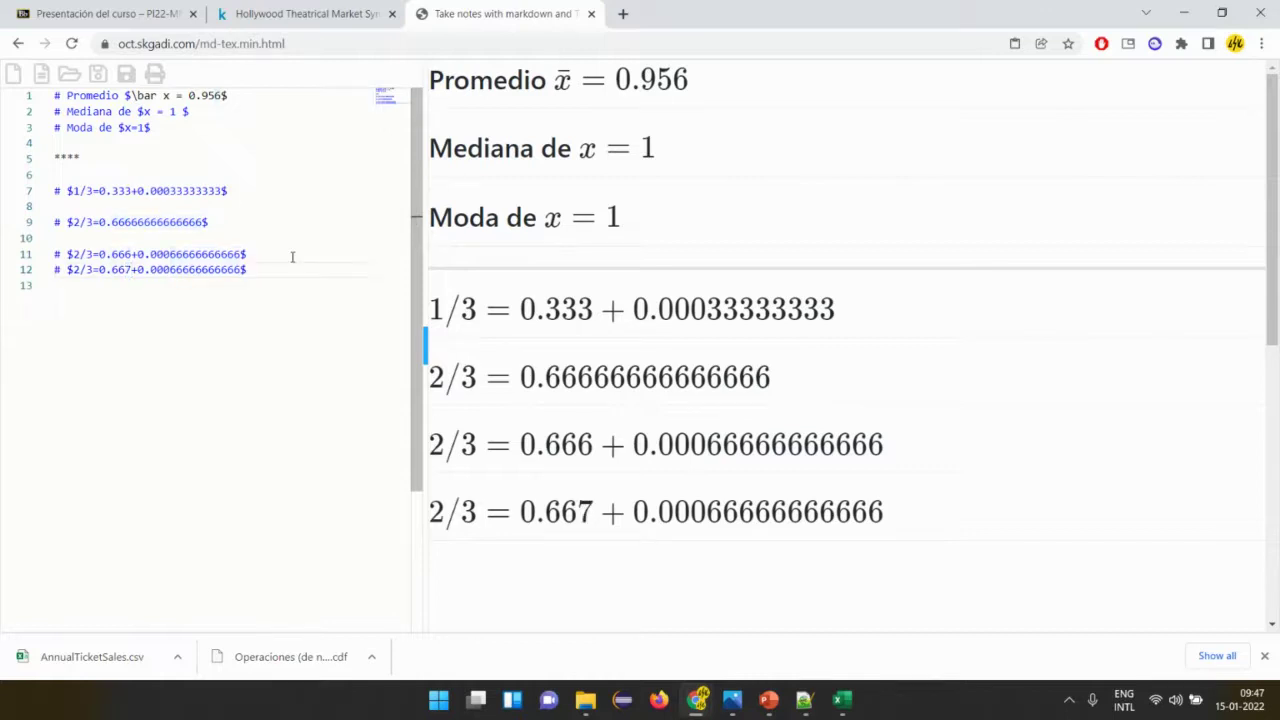
Highlight the remainder term after 0.667 in the last 2/3 line to point it out.
{"action": "key", "text": "Right"}
{"action": "key", "text": "Right"}
{"action": "key", "text": "Right"}
{"action": "key", "text": "Right"}
{"action": "key", "text": "Right"}
{"action": "key", "text": "Right"}
{"action": "key", "text": "shift+End"}
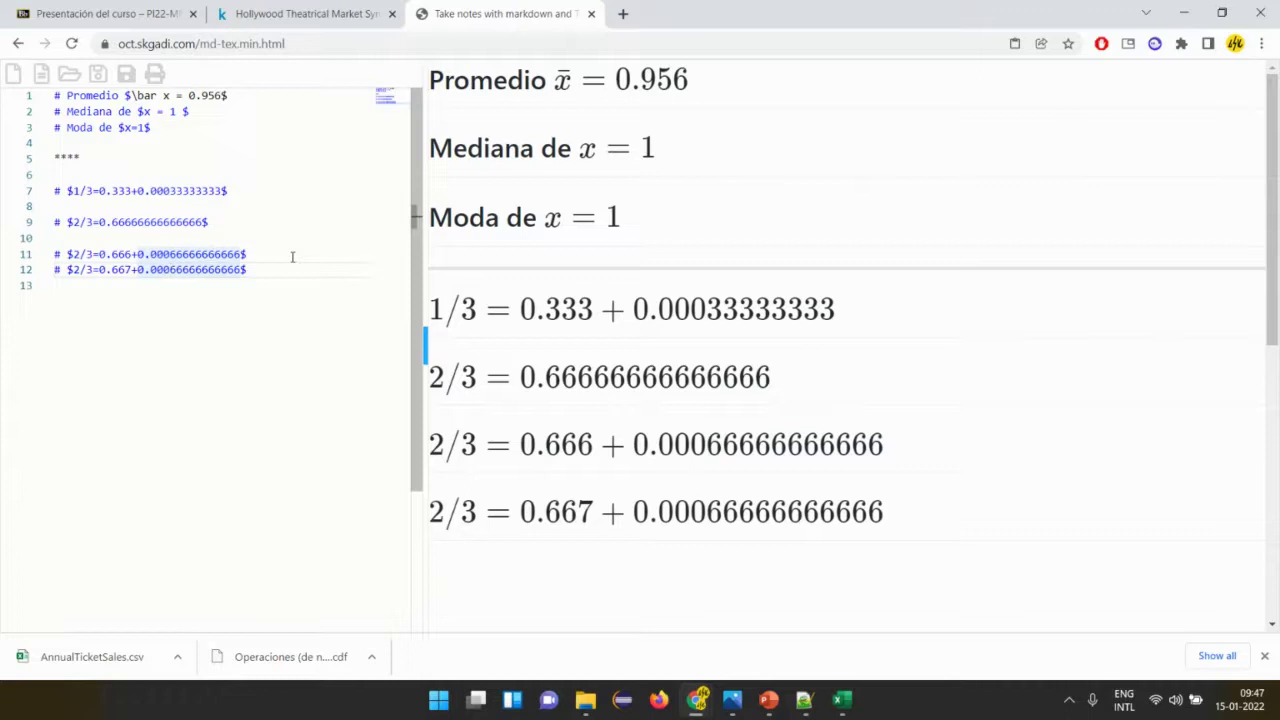
{"action": "key", "text": "shift+Right"}
{"action": "key", "text": "shift+Right"}
{"action": "key", "text": "shift+Right"}
{"action": "key", "text": "shift+Right"}
{"action": "key", "text": "shift+Right"}
{"action": "key", "text": "shift+Right"}
{"action": "key", "text": "Left"}
{"action": "key", "text": "shift+End"}
{"action": "key", "text": "Left"}
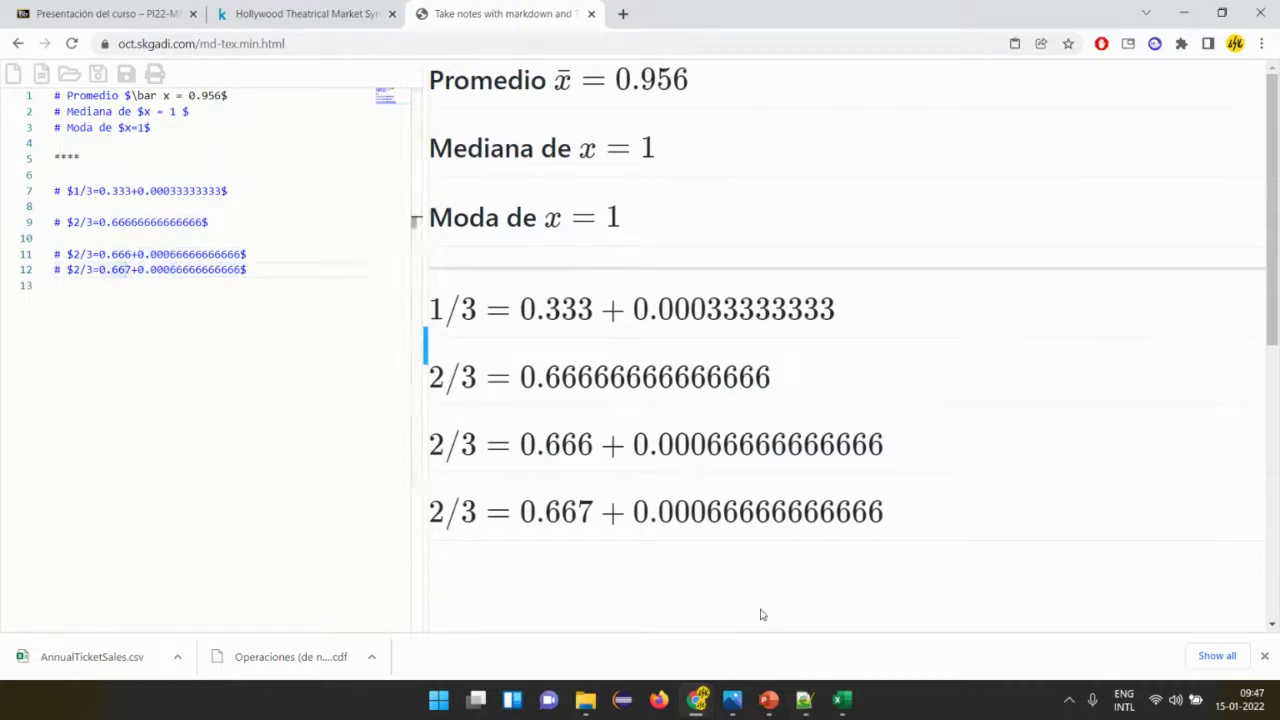
Open Calculator and compute 2 ÷ 3 - 0.667.
{"action": "key", "text": "super+r"}
{"action": "type", "text": "cmd"}
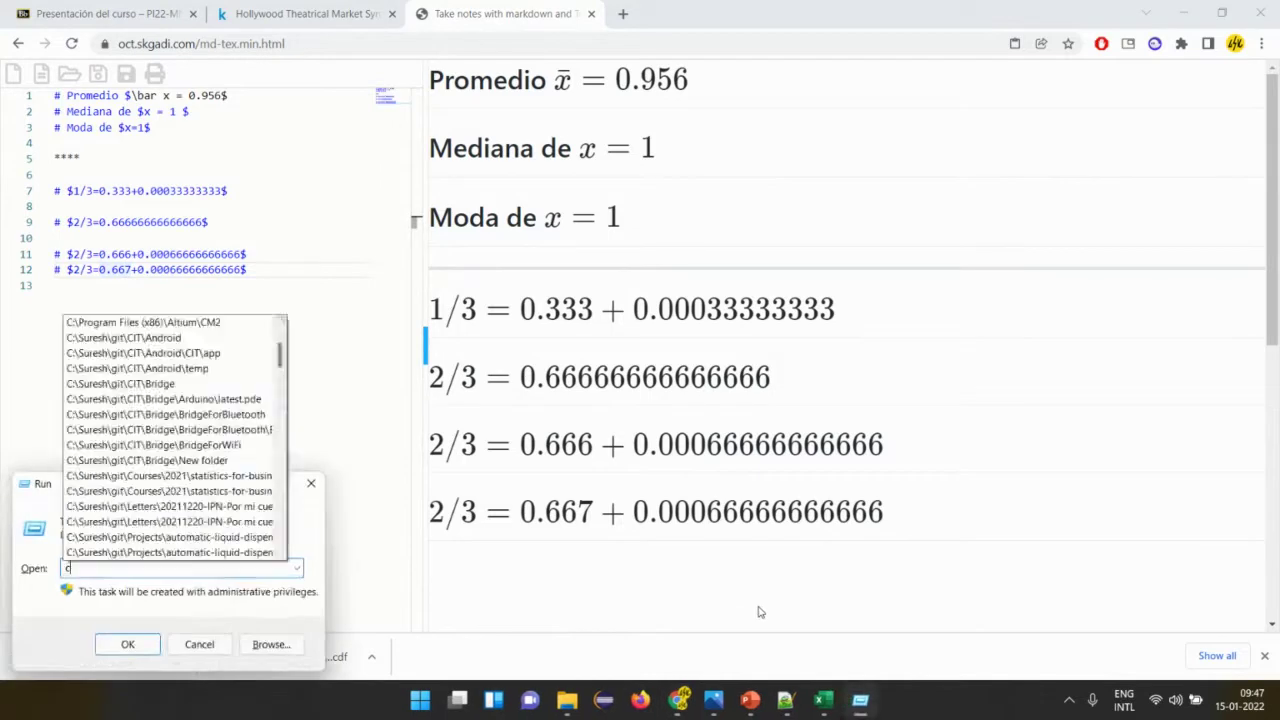
{"action": "key", "text": "Return"}
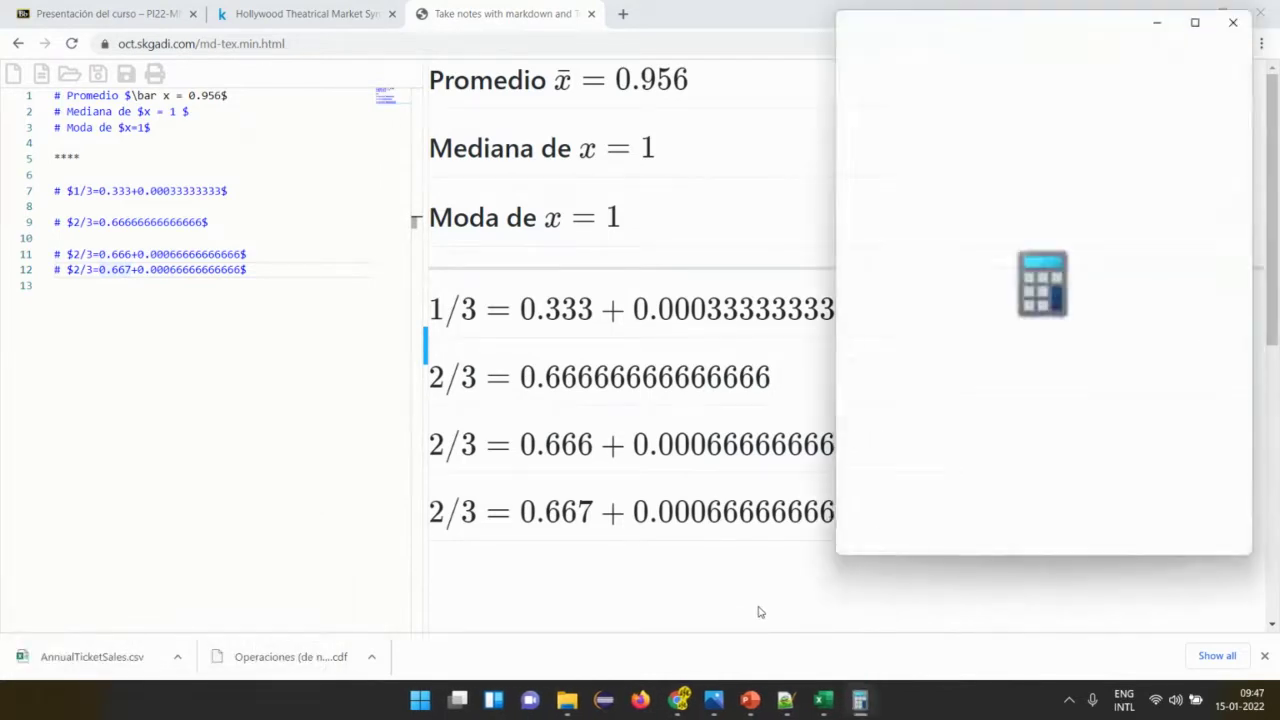
{"action": "type", "text": "2 ÷ "}
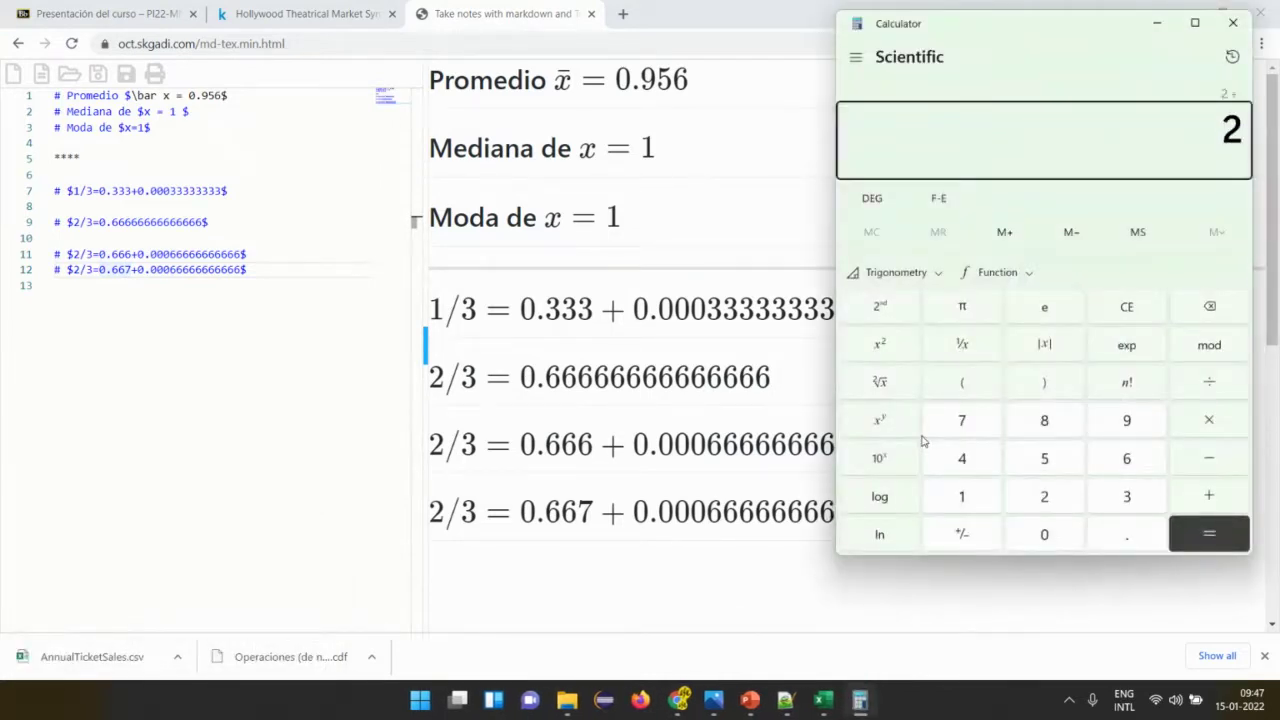
{"action": "type", "text": "3"}
{"action": "key", "text": "Return"}
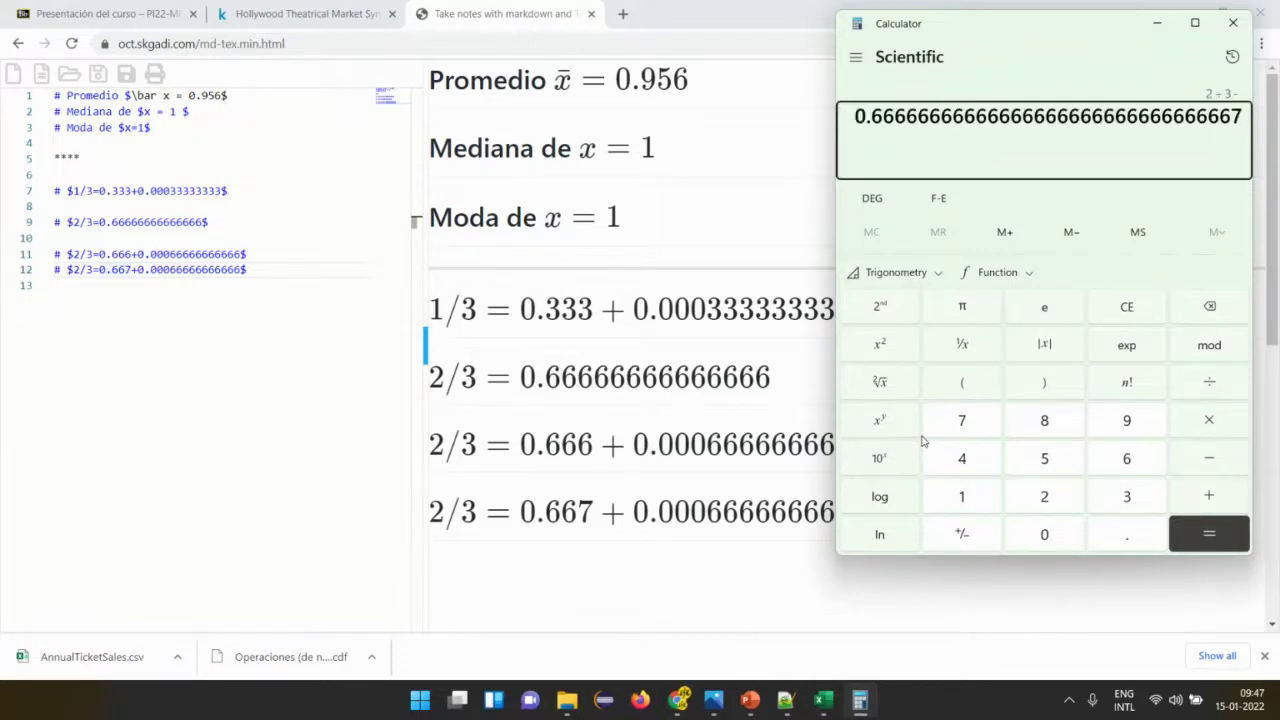
{"action": "type", "text": "0.667"}
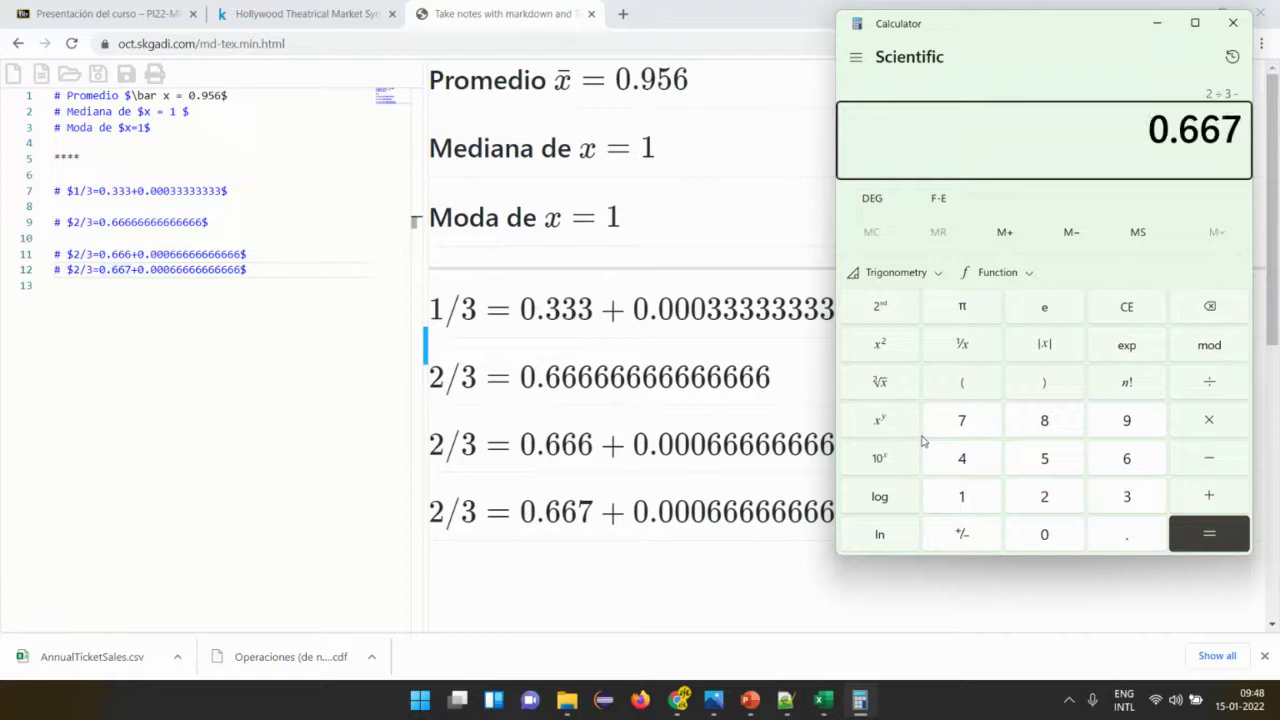
{"action": "key", "text": "Return"}
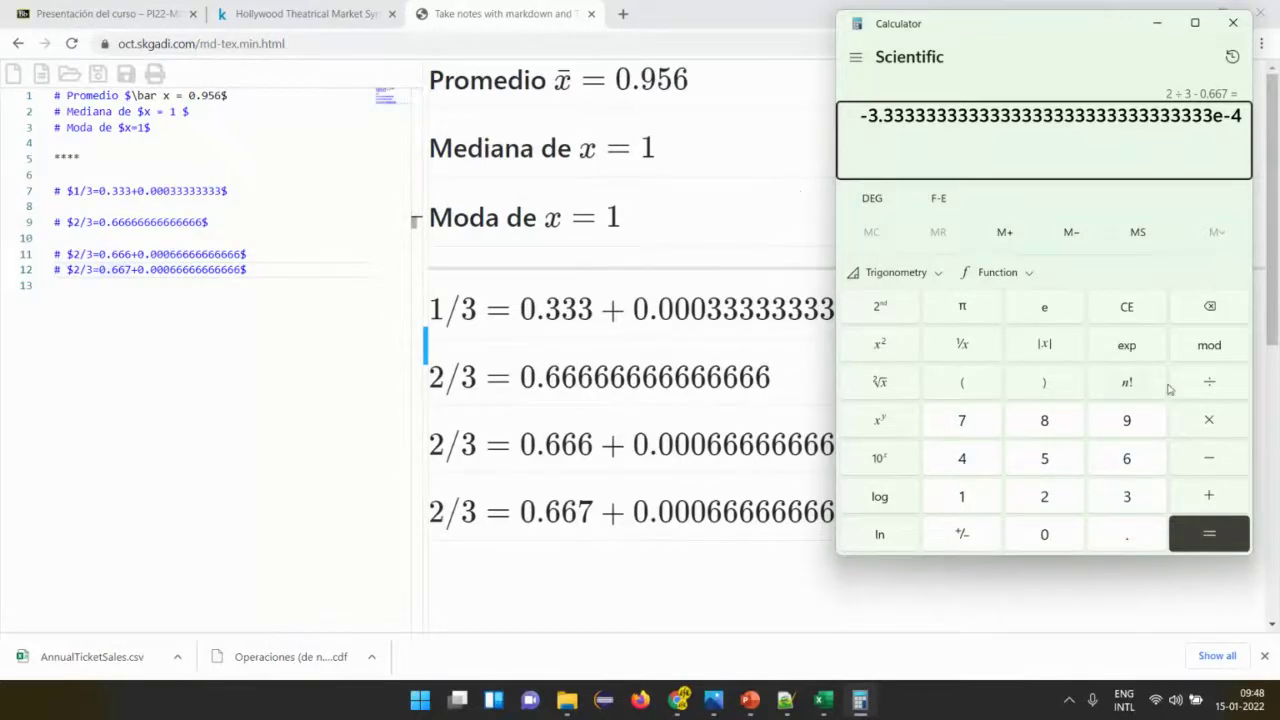
Multiply the calculated difference by 1000.
{"action": "left_click", "coordinate": [1207, 418]}
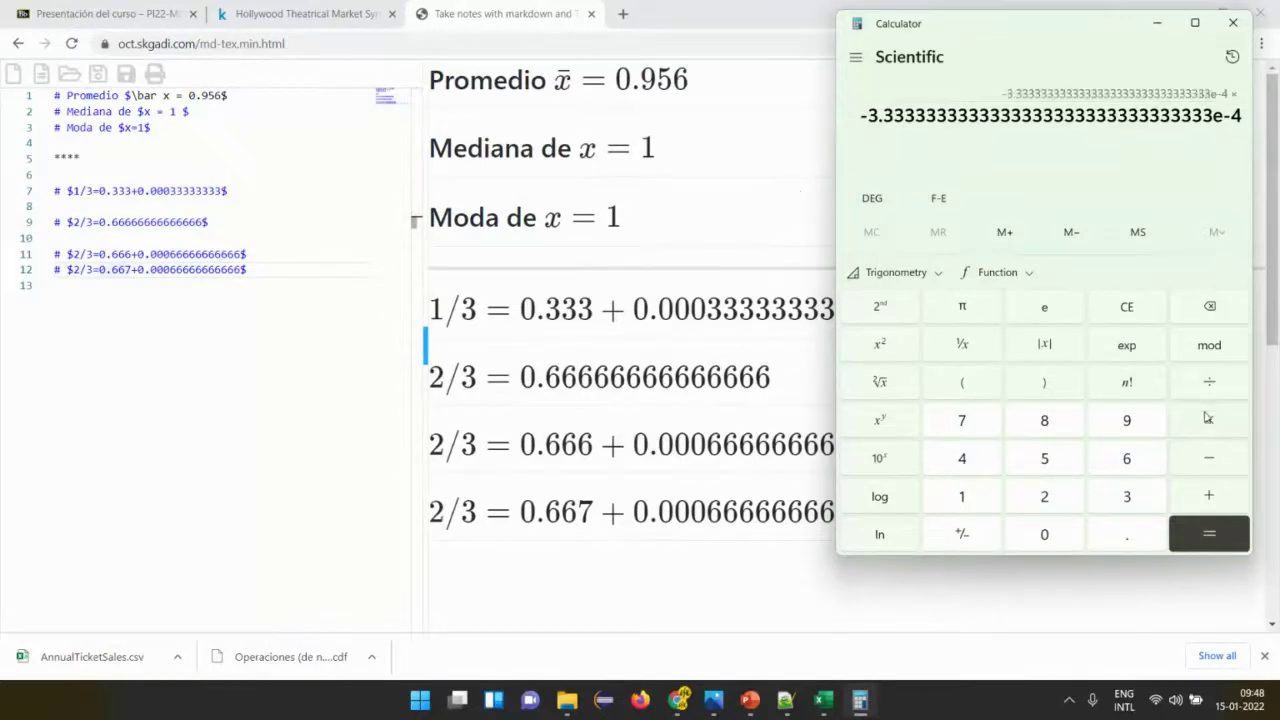
{"action": "left_click", "coordinate": [958, 494]}
{"action": "left_click", "coordinate": [1036, 532]}
{"action": "left_click", "coordinate": [1036, 532]}
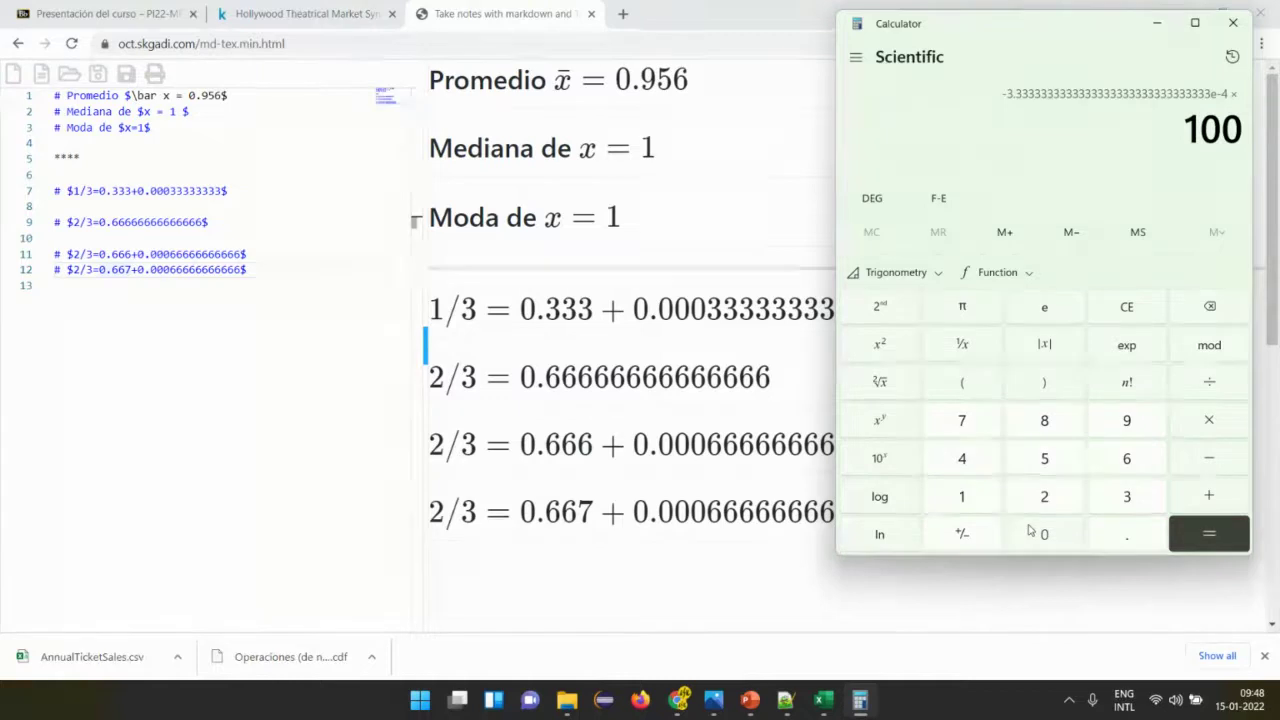
{"action": "left_click", "coordinate": [1036, 532]}
{"action": "left_click", "coordinate": [1208, 535]}
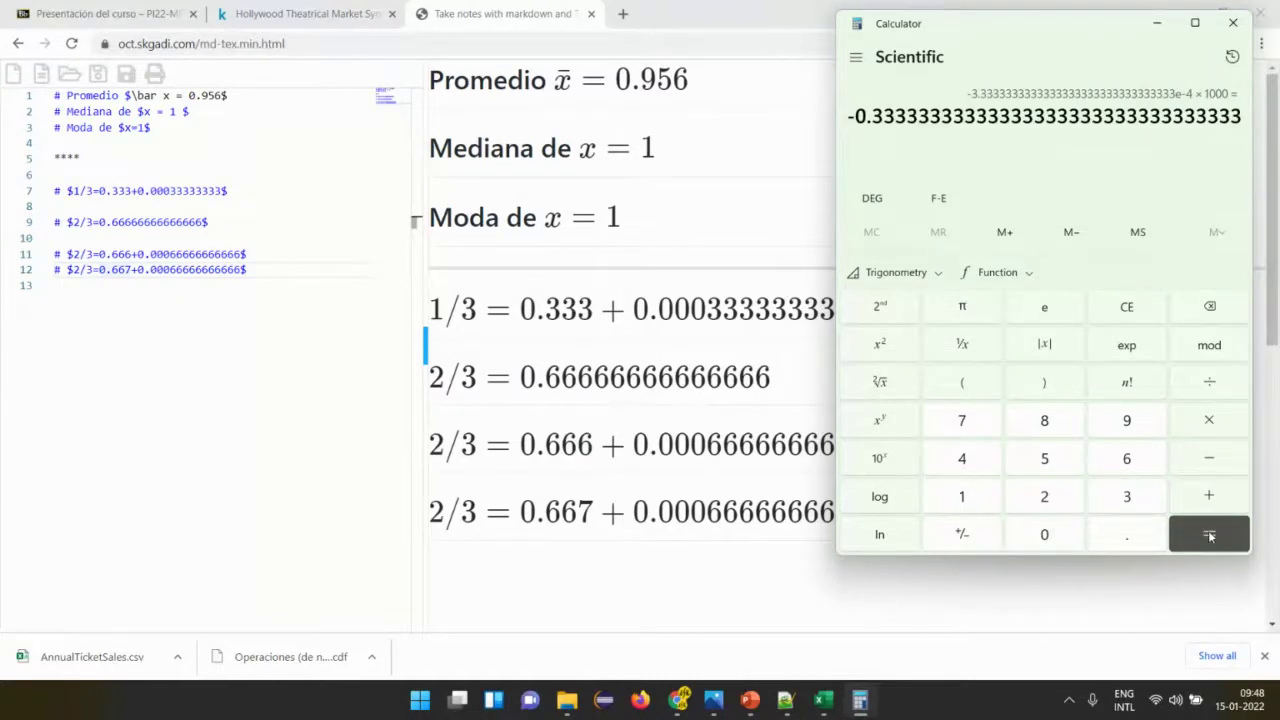
Replace the remainder after 0.667 in the last 2/3 line with 0.0000 followed by repeated 3s.
{"action": "left_click", "coordinate": [168, 270]}
{"action": "key", "text": "shift+End"}
{"action": "type", "text": "03333333"}
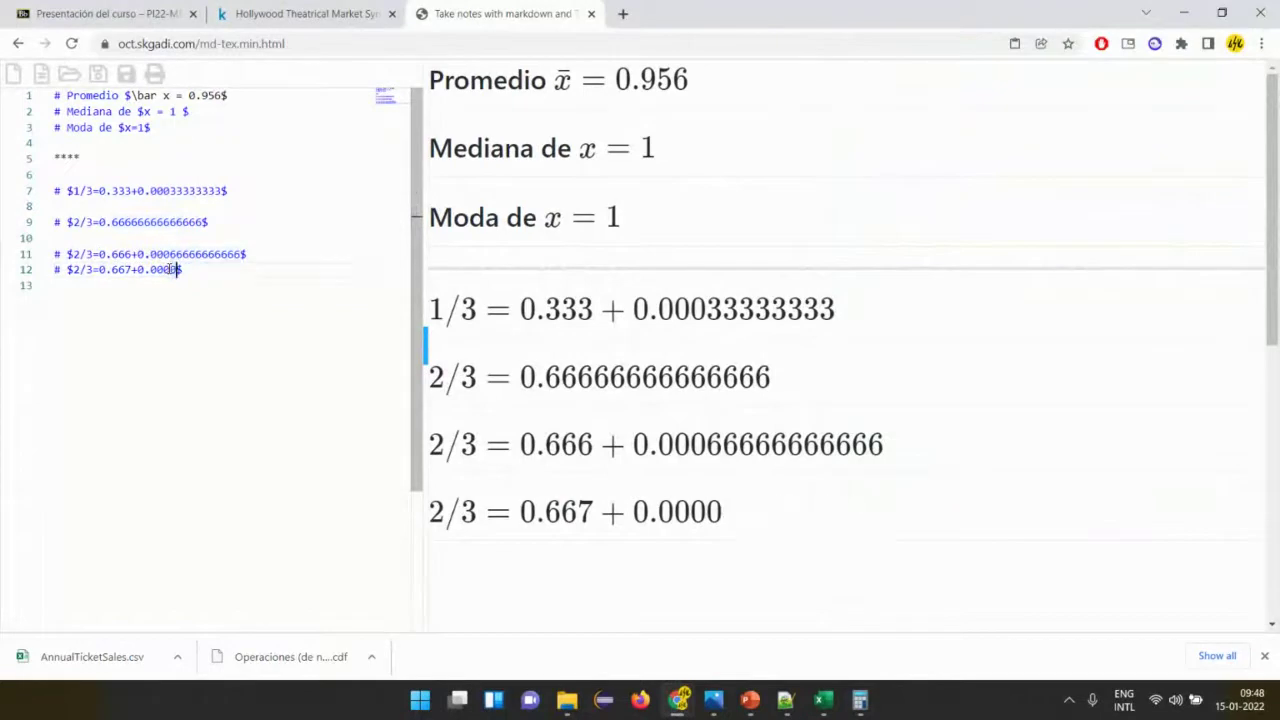
{"action": "type", "text": "3333"}
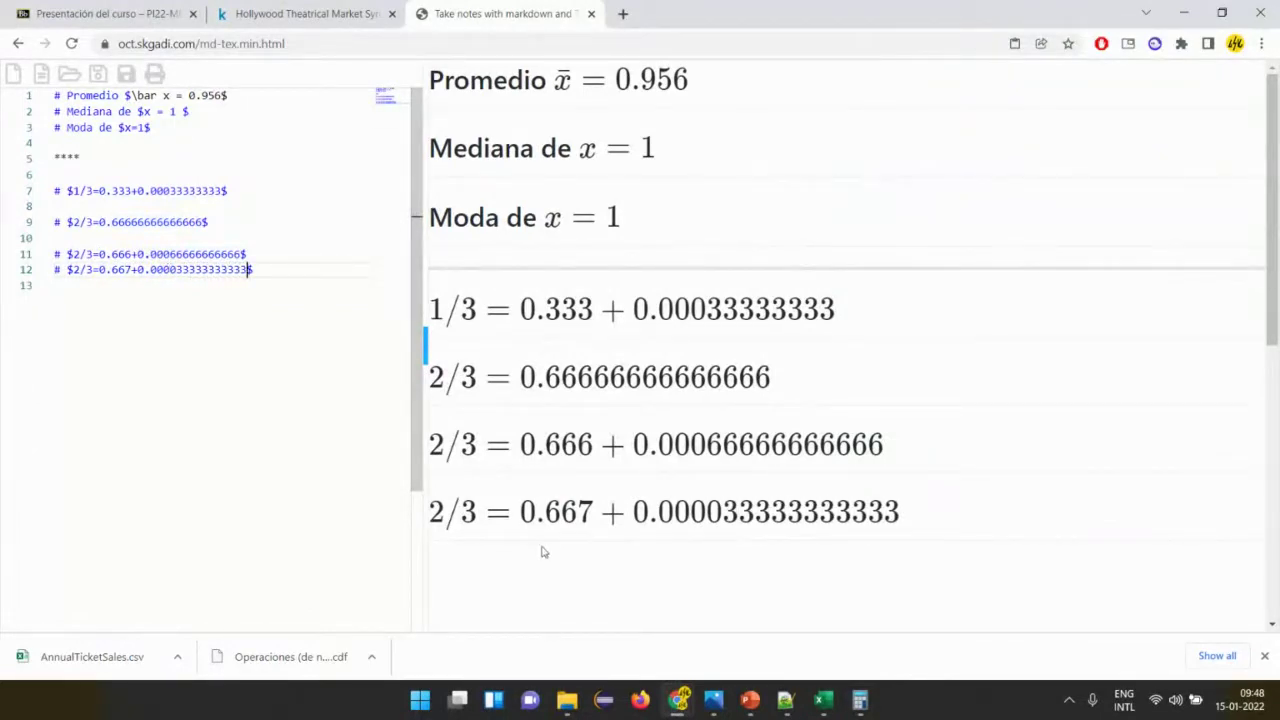
Highlight the first terms and the new remainder in the last two 2/3 lines, plus the mean 0.956, to compare them.
{"action": "left_click_drag", "start_coordinate": [653, 511], "coordinate": [867, 512]}
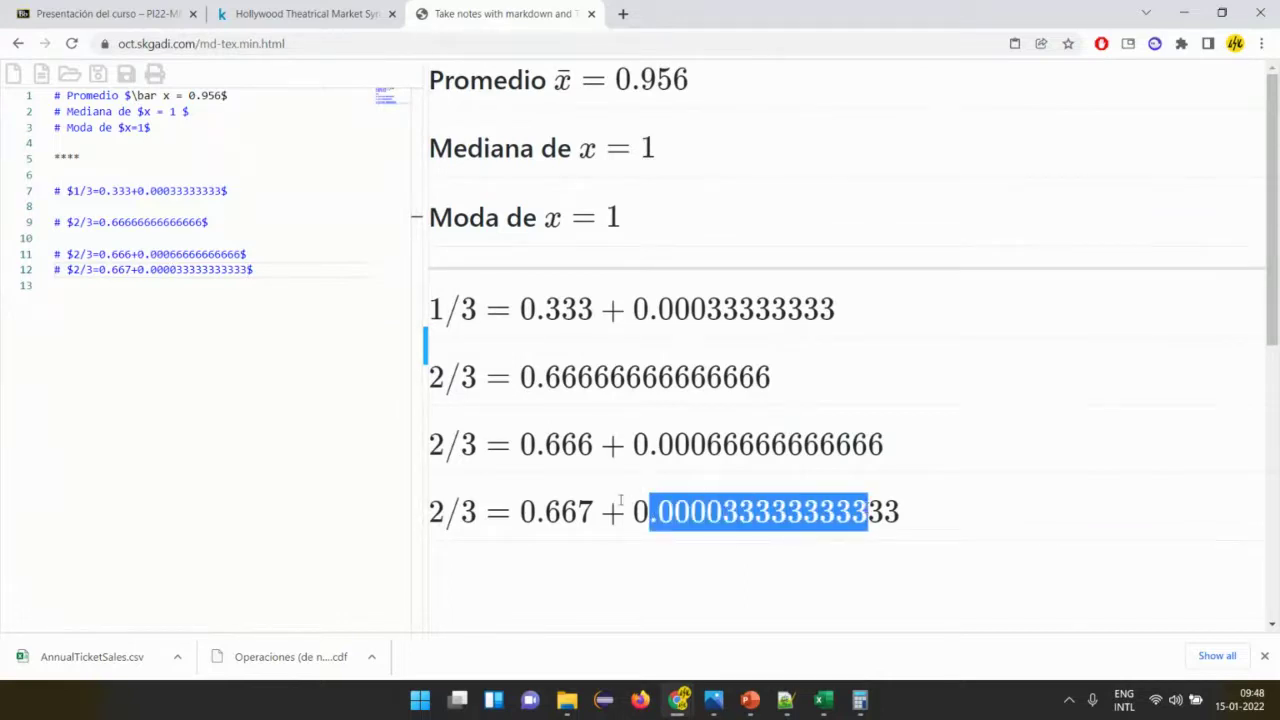
{"action": "left_click_drag", "start_coordinate": [593, 512], "coordinate": [536, 512]}
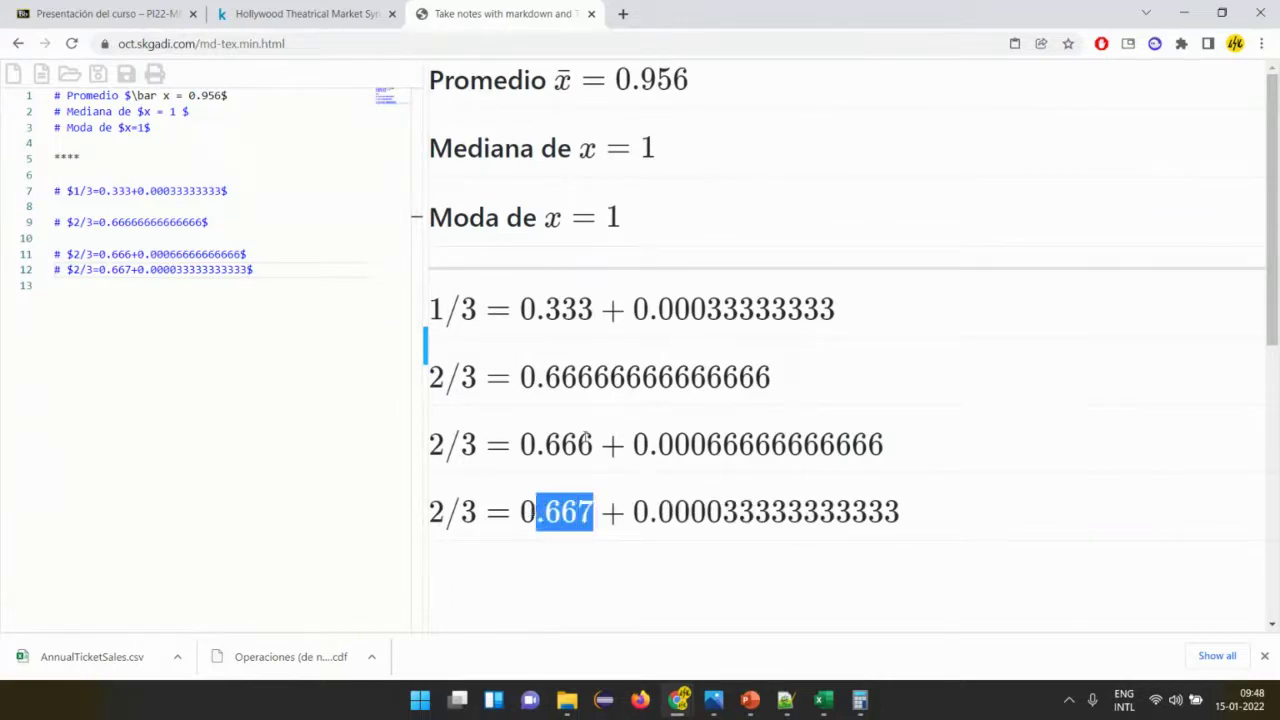
{"action": "left_click_drag", "start_coordinate": [594, 444], "coordinate": [536, 444]}
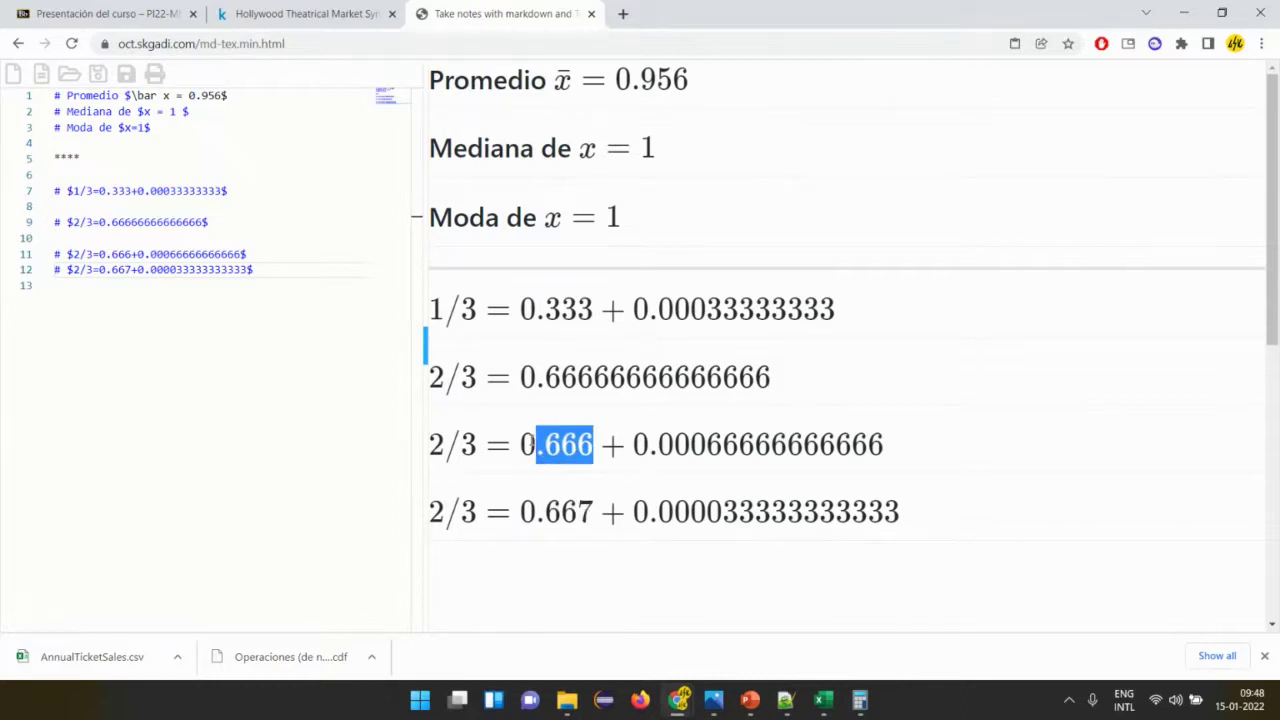
{"action": "left_click_drag", "start_coordinate": [657, 512], "coordinate": [817, 512]}
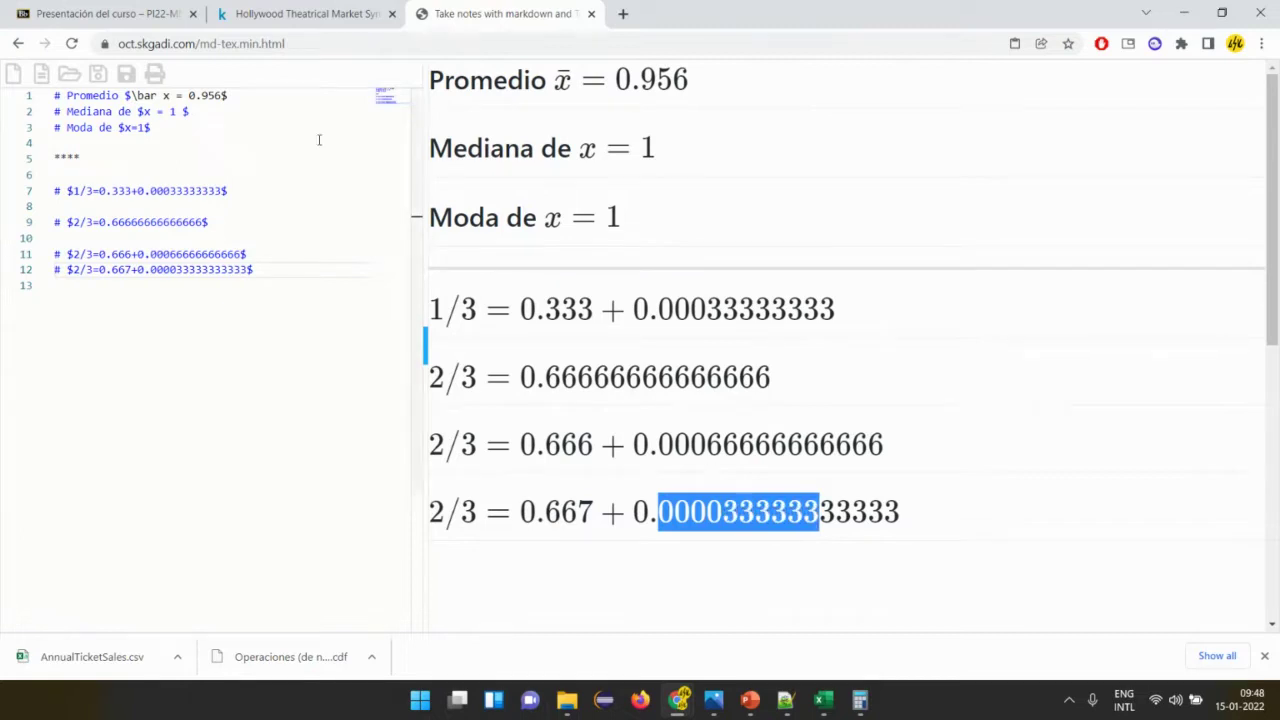
{"action": "left_click_drag", "start_coordinate": [688, 82], "coordinate": [606, 82]}
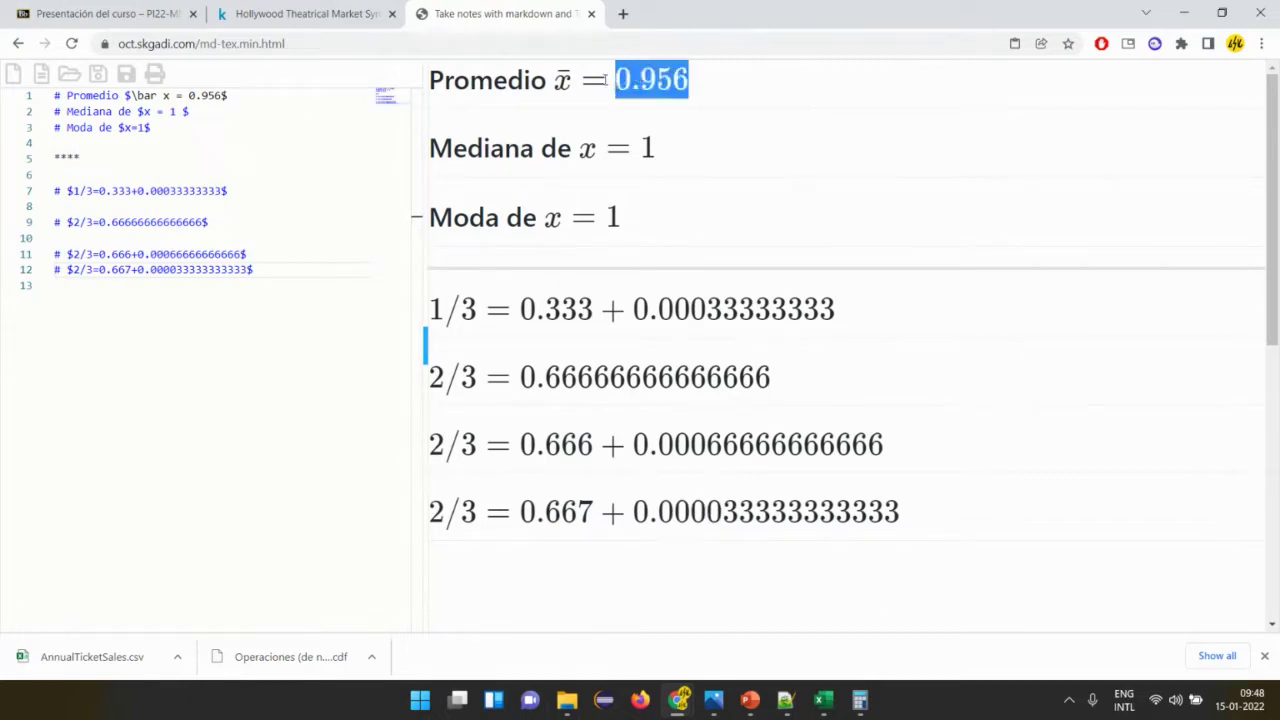
Duplicate the Promedio line below the original, separated by blank lines.
{"action": "left_click", "coordinate": [287, 96]}
{"action": "key", "text": "Return"}
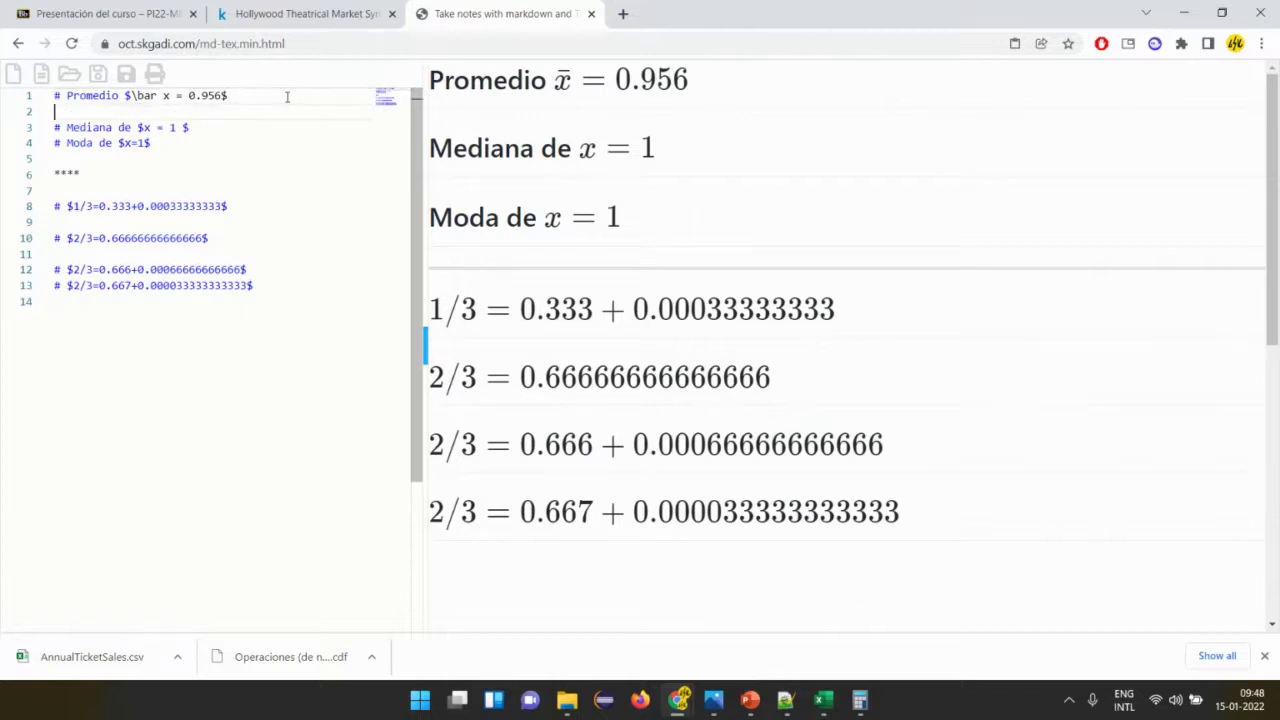
{"action": "left_click", "coordinate": [287, 96]}
{"action": "key", "text": "alt+shift+Down"}
{"action": "key", "text": "Home"}
{"action": "key", "text": "Return"}
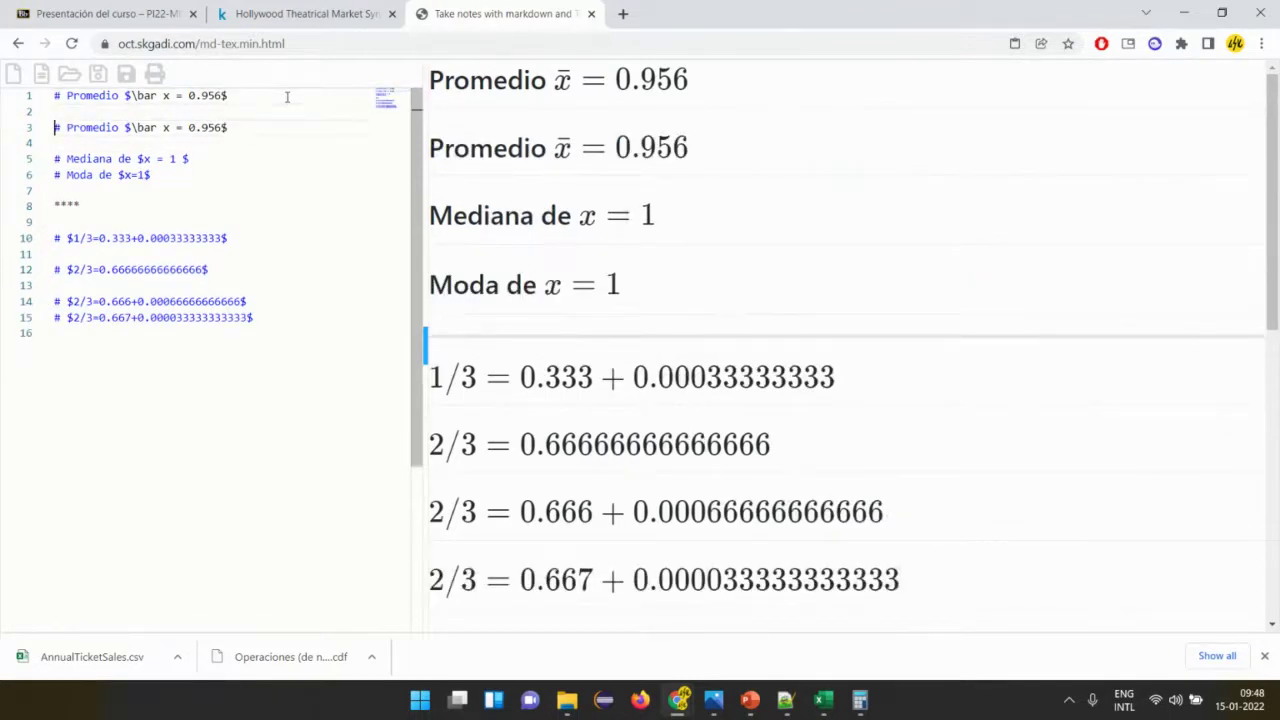
Set the mean in the duplicated Promedio line to 0.96.
{"action": "key", "text": "End"}
{"action": "key", "text": "Left"}
{"action": "key", "text": "BackSpace"}
{"action": "key", "text": "BackSpace"}
{"action": "key", "text": "BackSpace"}
{"action": "type", "text": "96"}
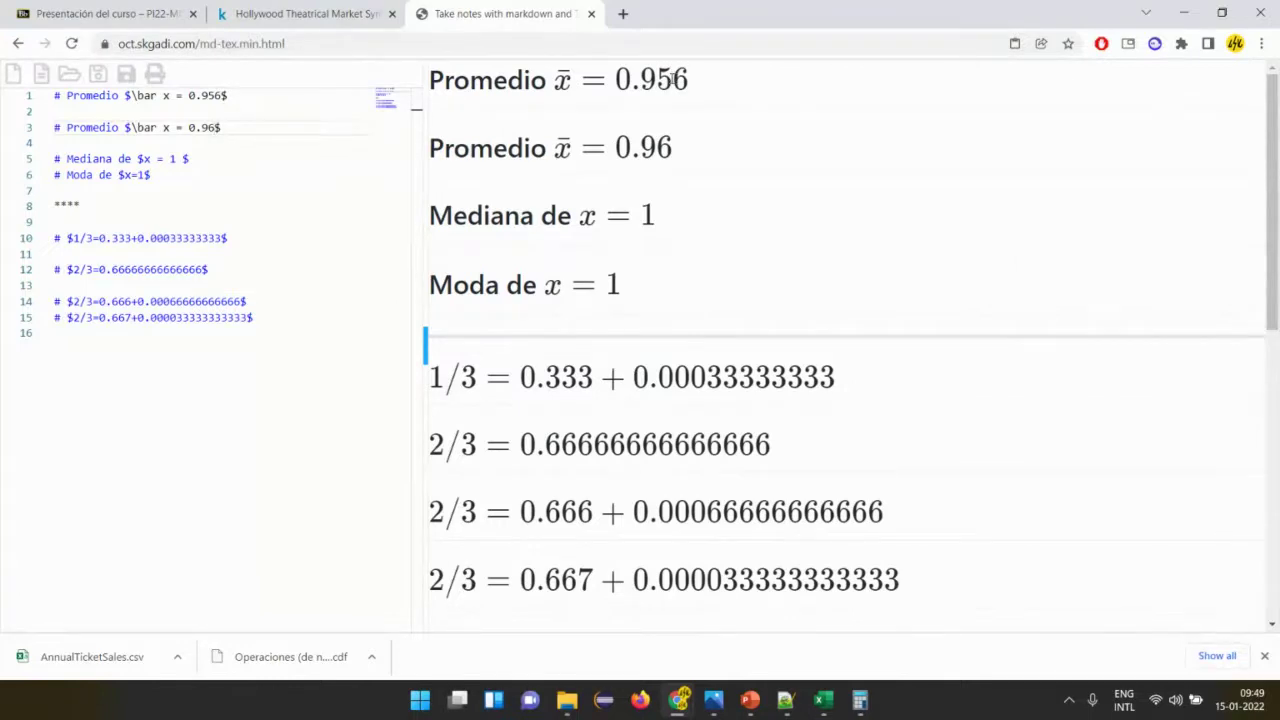
Highlight the last two digits of the mean 0.956 and delete the duplicated Promedio line with its blank line.
{"action": "left_click_drag", "start_coordinate": [672, 78], "coordinate": [689, 80]}
{"action": "left_click_drag", "start_coordinate": [655, 79], "coordinate": [663, 81]}
{"action": "left_click", "coordinate": [263, 114]}
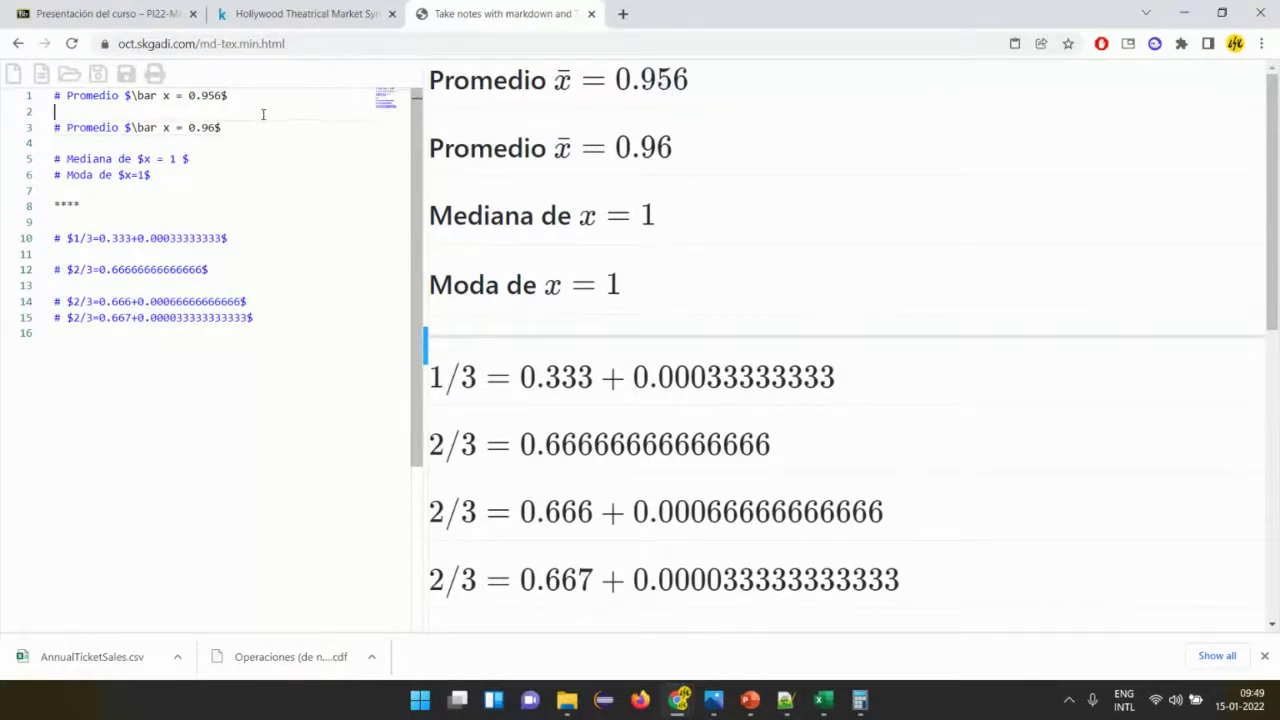
{"action": "key", "text": "shift+Down"}
{"action": "key", "text": "shift+Down"}
{"action": "key", "text": "Delete"}
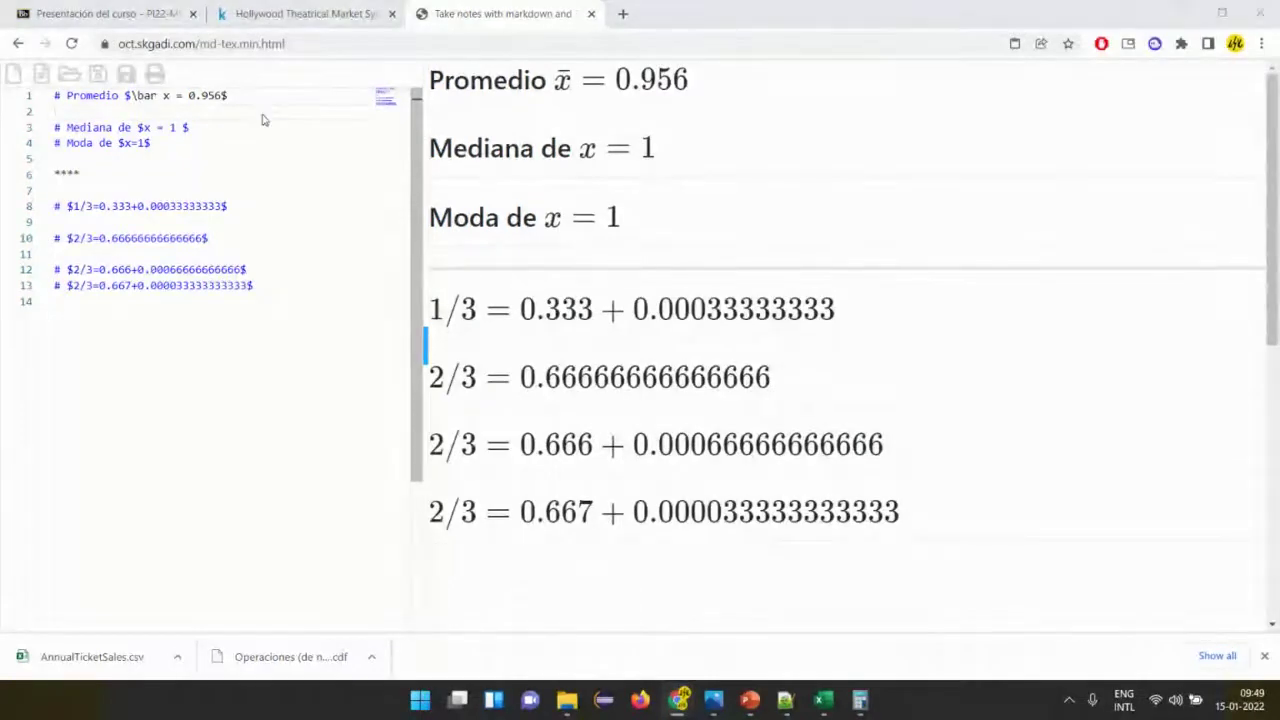
Check the calculated mean in the Excel sheet and return to the notes.
{"action": "key", "text": "alt+Tab"}
{"action": "key", "text": "alt+Tab"}
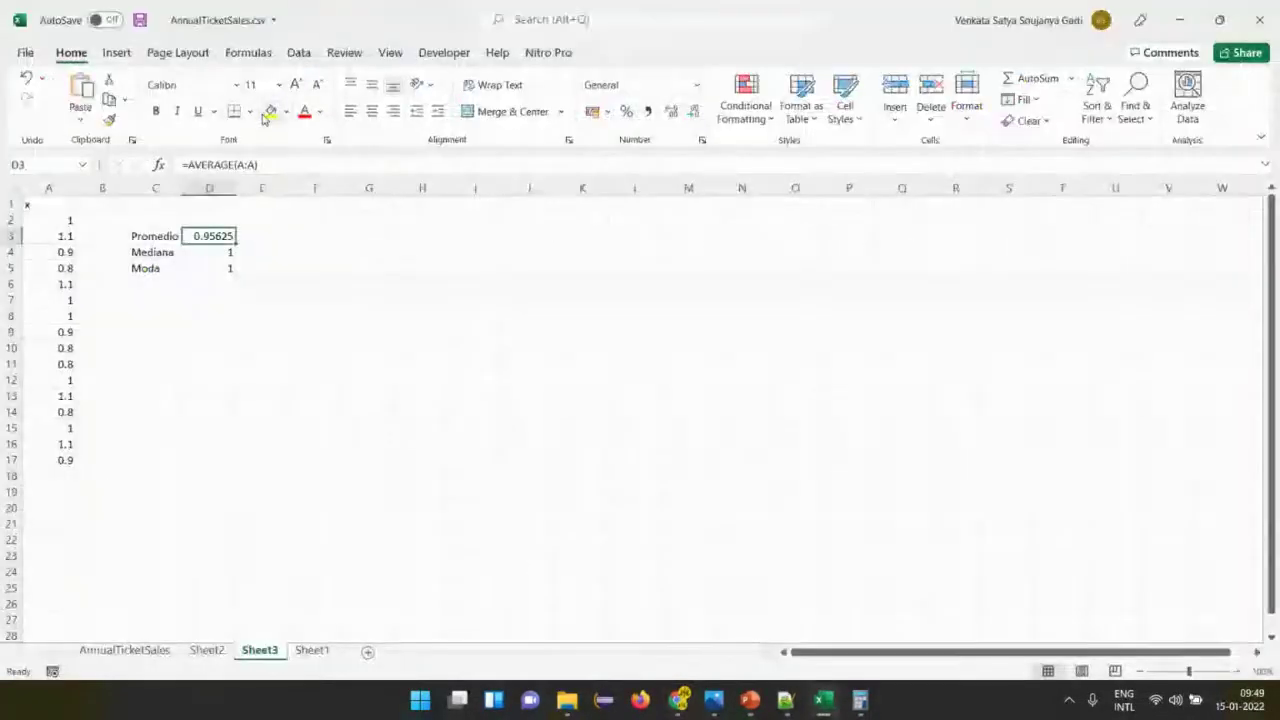
{"action": "key", "text": "alt+Tab"}
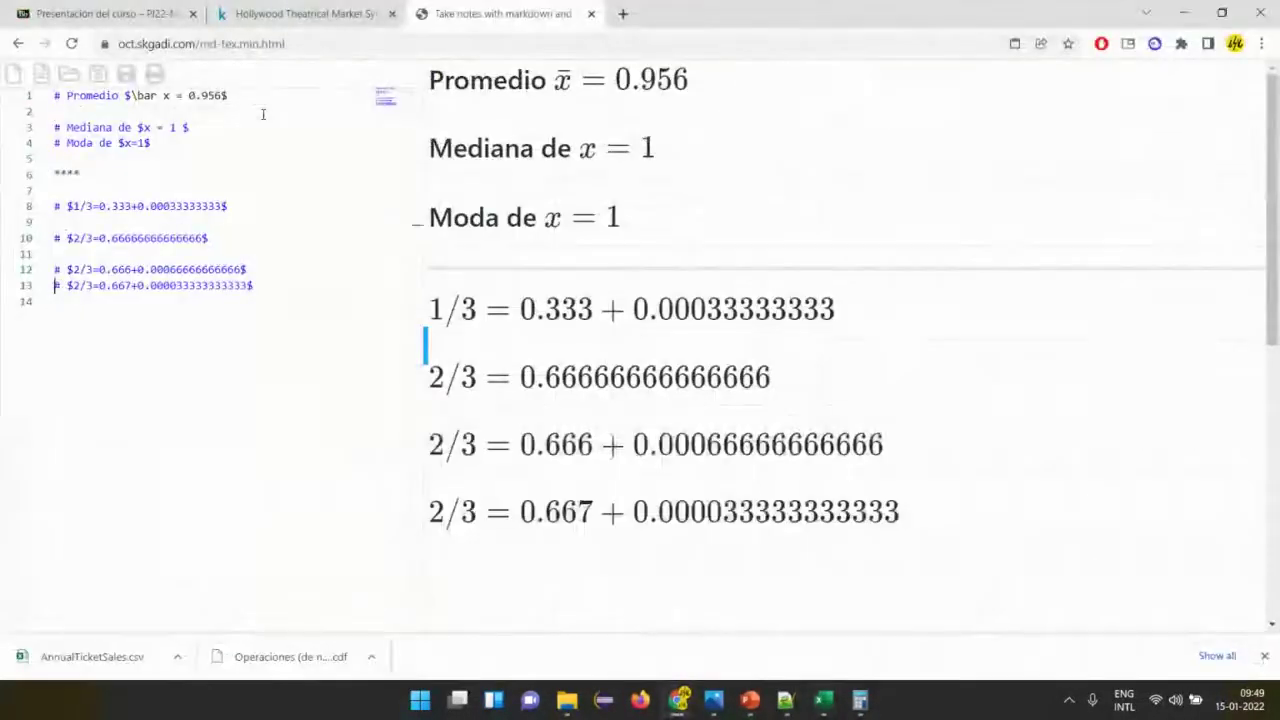
Add a **** separator below the last 2/3 line, followed by blank lines.
{"action": "key", "text": "Return"}
{"action": "key", "text": "Return"}
{"action": "type", "text": "****"}
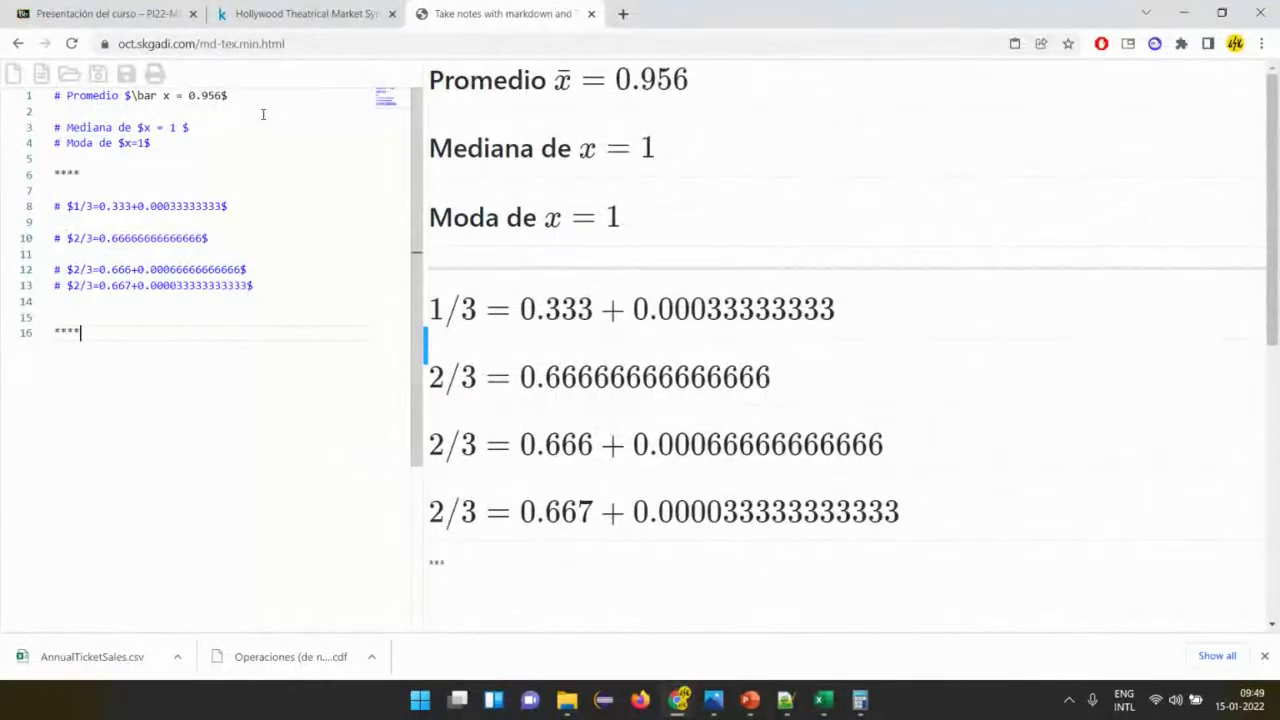
{"action": "key", "text": "Return"}
{"action": "key", "text": "Return"}
{"action": "key", "text": "Return"}
{"action": "scroll", "coordinate": [779, 236], "scroll_direction": "down", "scroll_amount": 4}
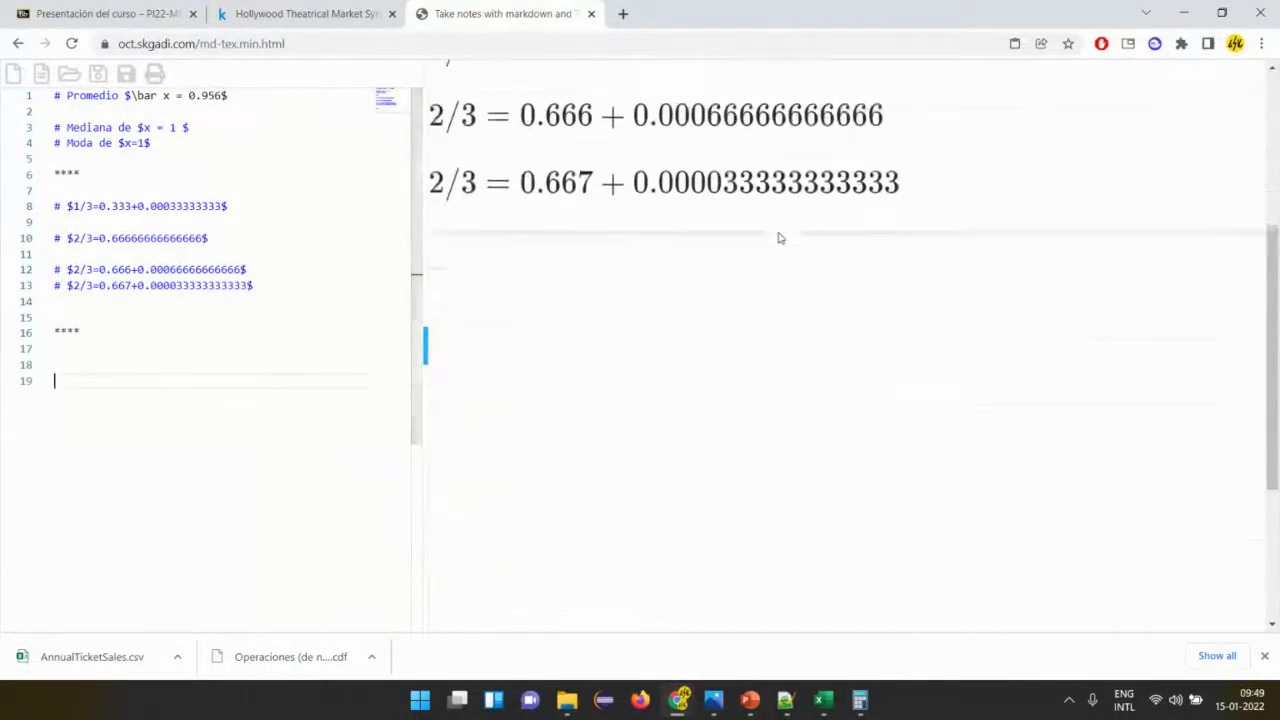
{"action": "key", "text": "Up"}
{"action": "key", "text": "Up"}
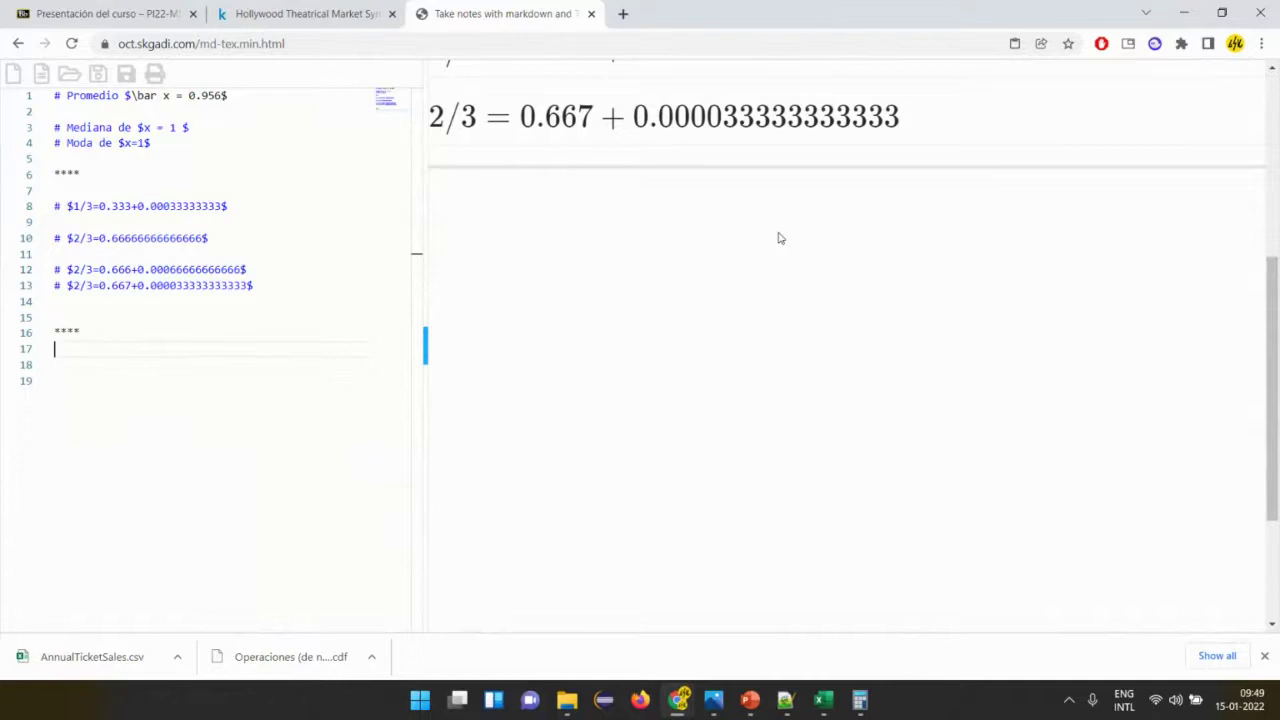
Add 0.27521151 below the new separator as a math expression in a level-two heading.
{"action": "key", "text": "Down"}
{"action": "type", "text": "0.27521151"}
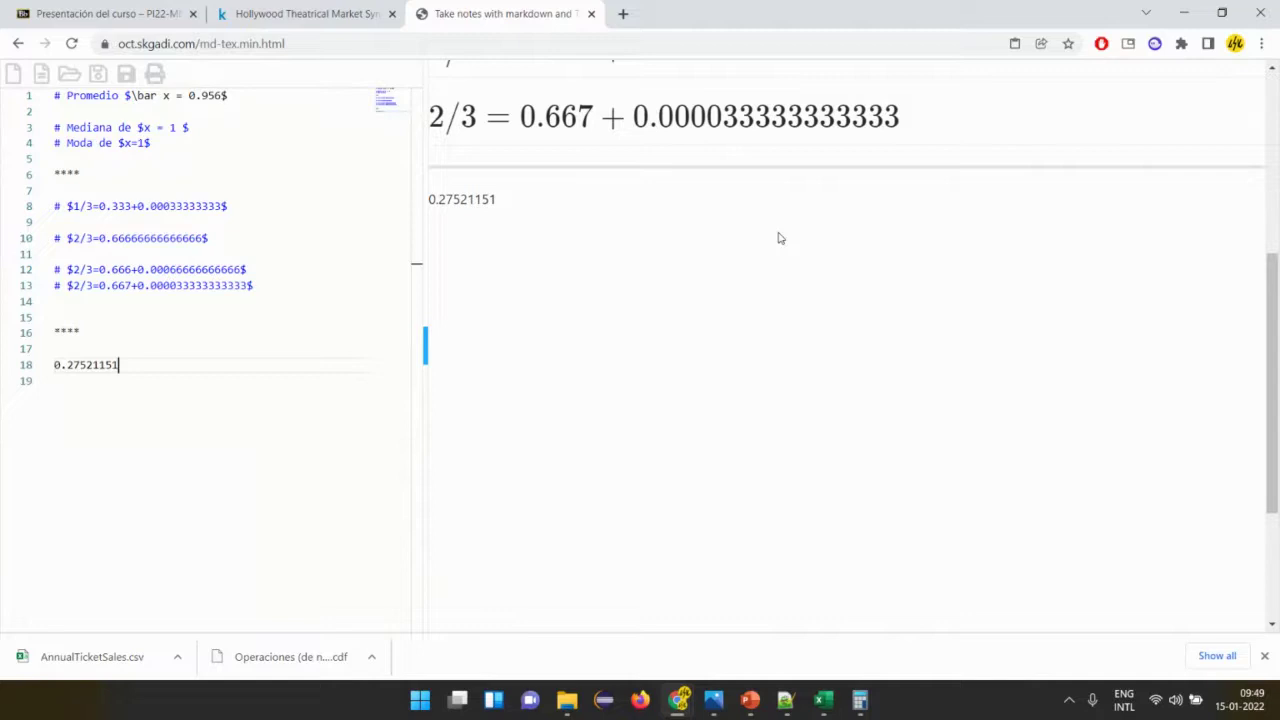
{"action": "key", "text": "Home"}
{"action": "type", "text": "$"}
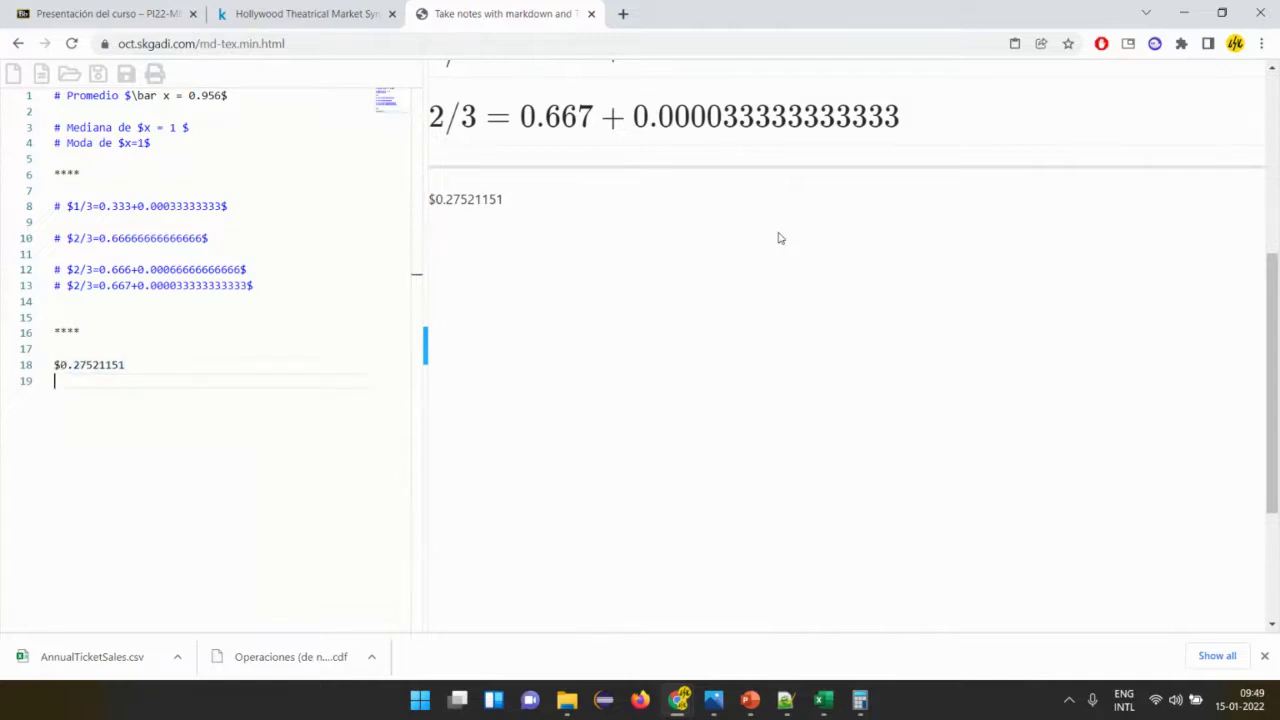
{"action": "key", "text": "End"}
{"action": "type", "text": "$"}
{"action": "key", "text": "Up"}
{"action": "key", "text": "Down"}
{"action": "type", "text": "##"}
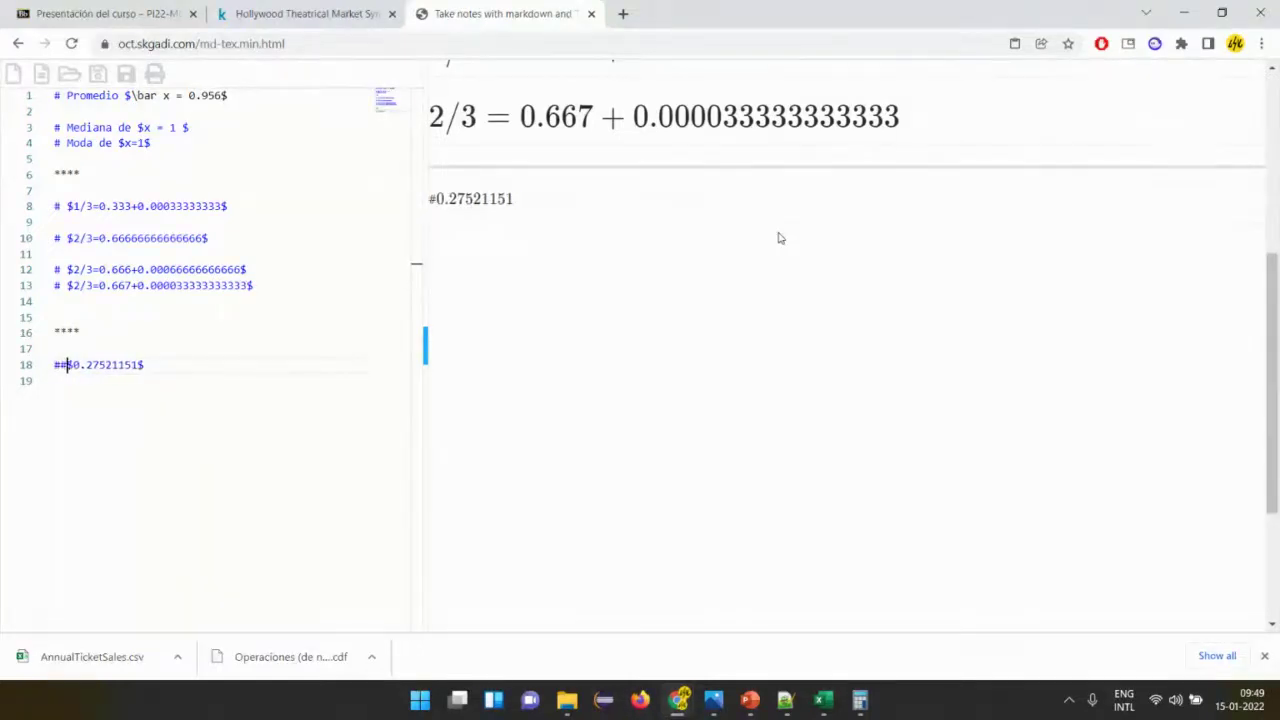
{"action": "key", "text": "Down"}
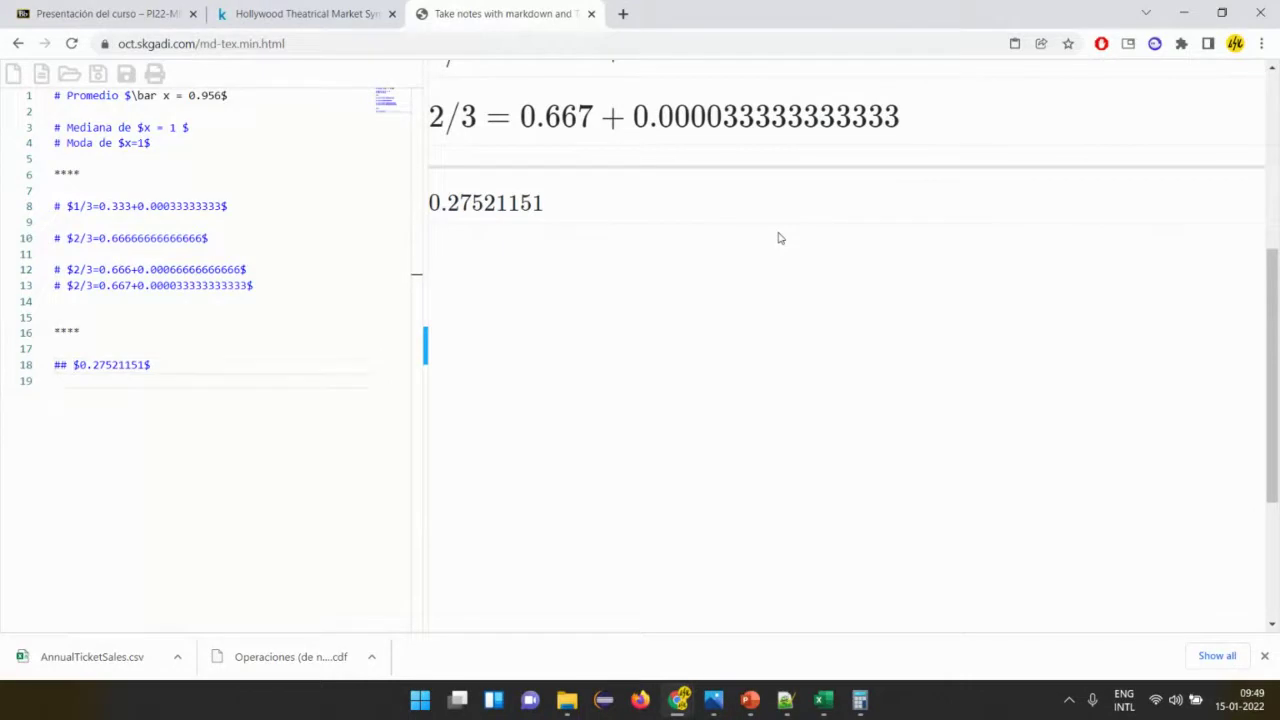
Add a second level-two heading directly below with the rounded value 0.28 as a math expression.
{"action": "type", "text": "## $$"}
{"action": "key", "text": "Left"}
{"action": "left_click_drag", "start_coordinate": [543, 205], "coordinate": [428, 204]}
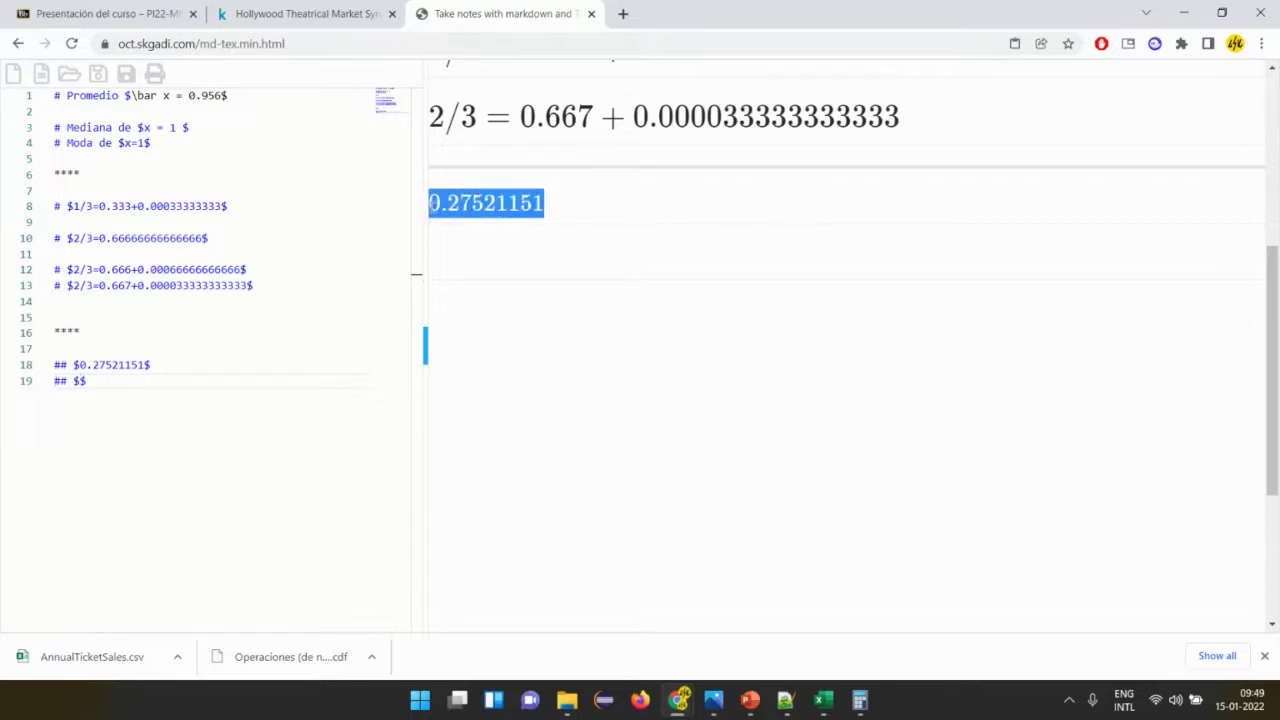
{"action": "left_click", "coordinate": [514, 242]}
{"action": "left_click", "coordinate": [167, 381]}
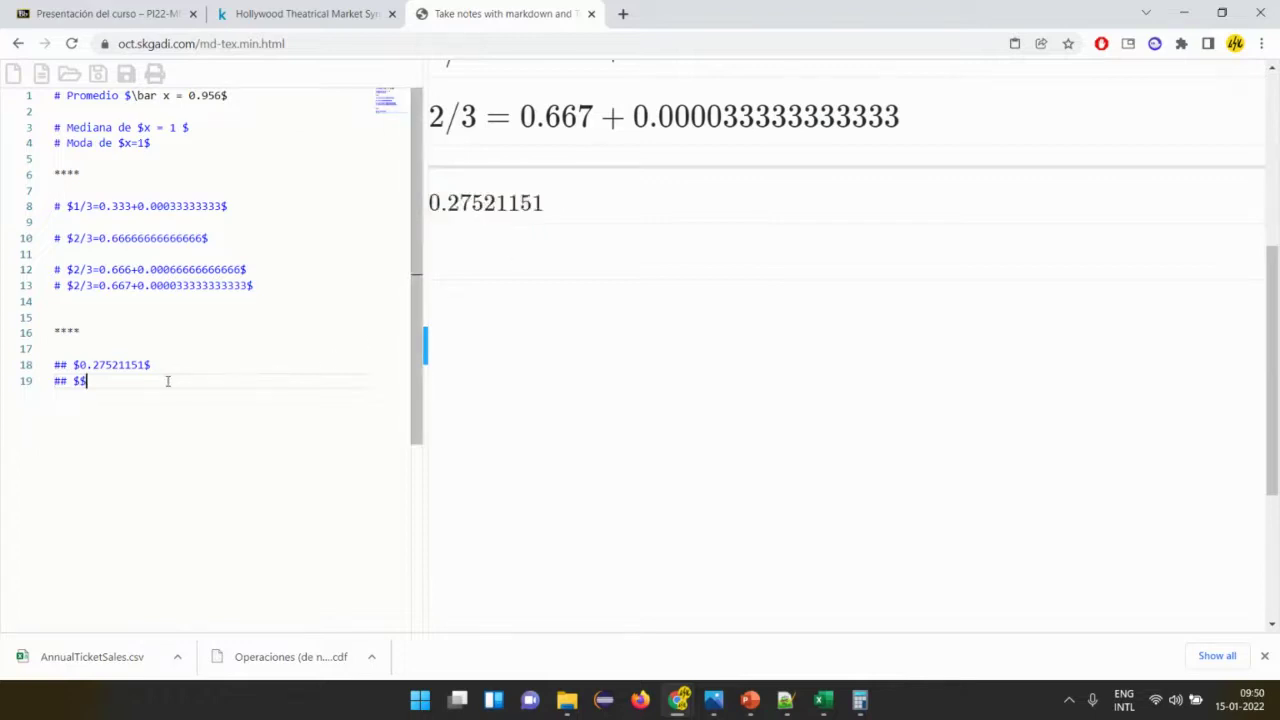
{"action": "key", "text": "Left"}
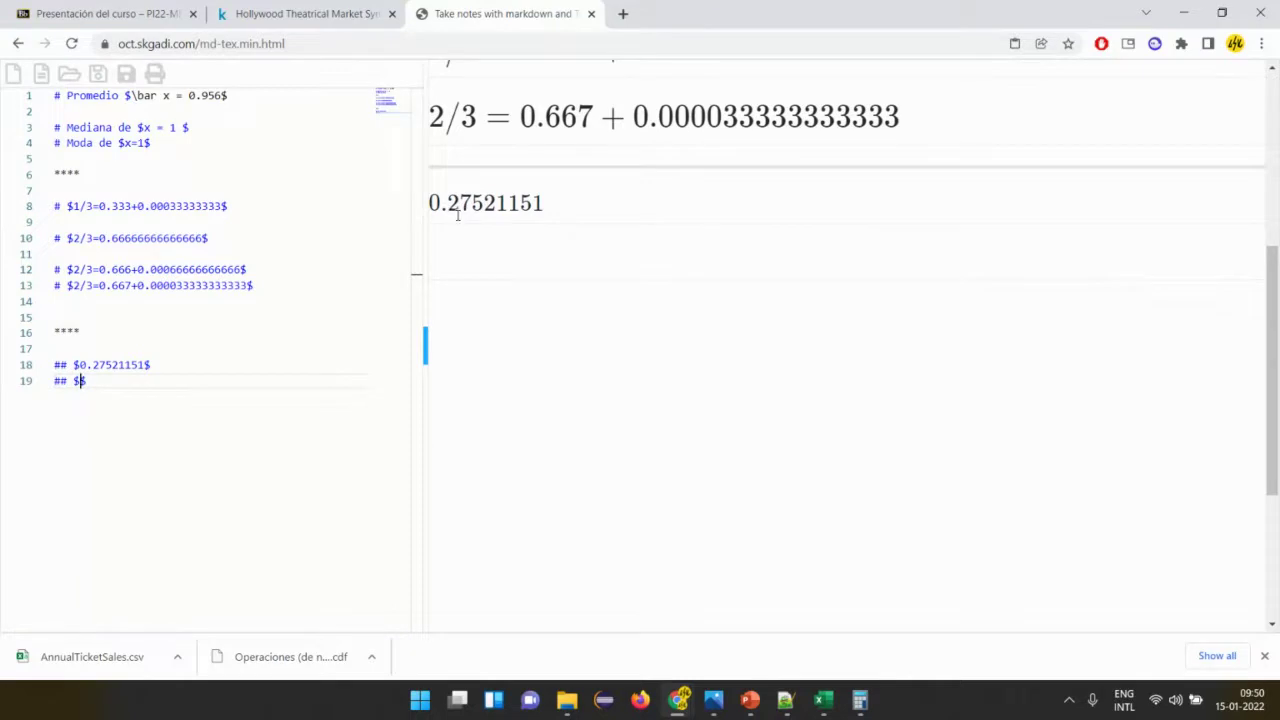
{"action": "type", "text": "0.28"}
Highlight and compare the remainders of the last two 2/3 lines and the digits 52 in 0.27521151.
{"action": "scroll", "coordinate": [470, 200], "scroll_direction": "up", "scroll_amount": 2}
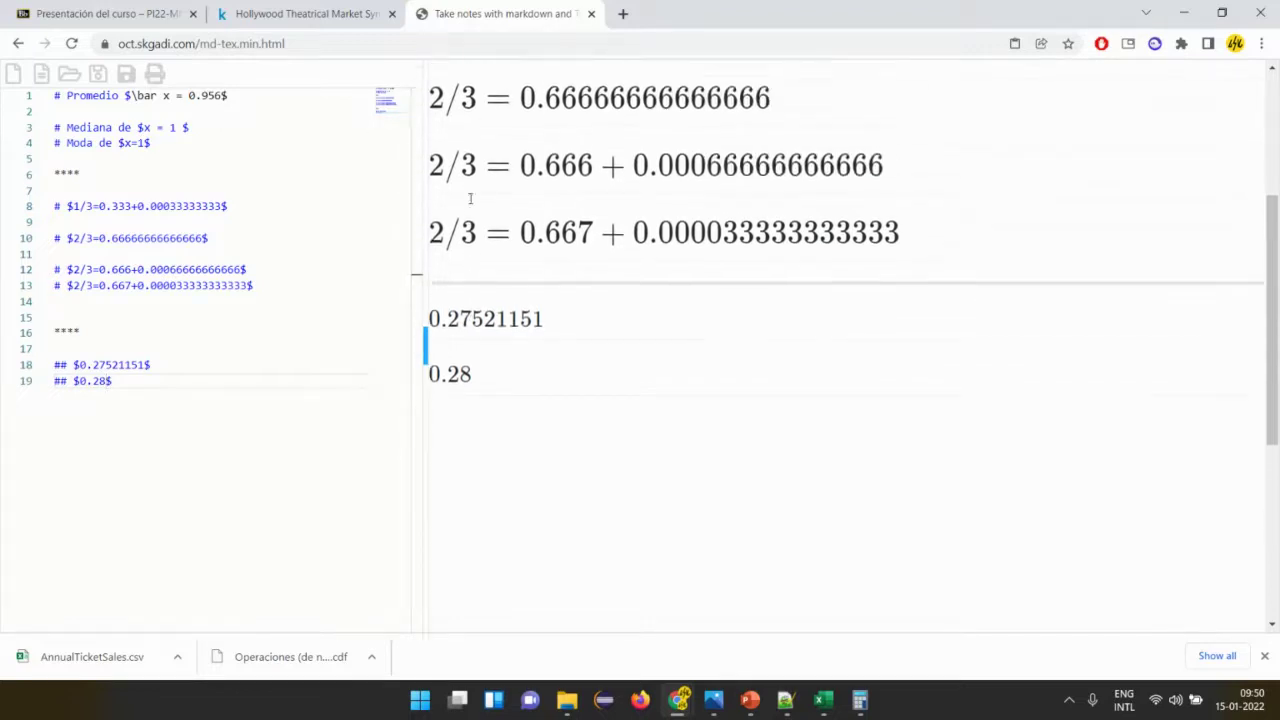
{"action": "left_click_drag", "start_coordinate": [660, 183], "coordinate": [902, 183]}
{"action": "scroll", "coordinate": [903, 180], "scroll_direction": "down", "scroll_amount": 1}
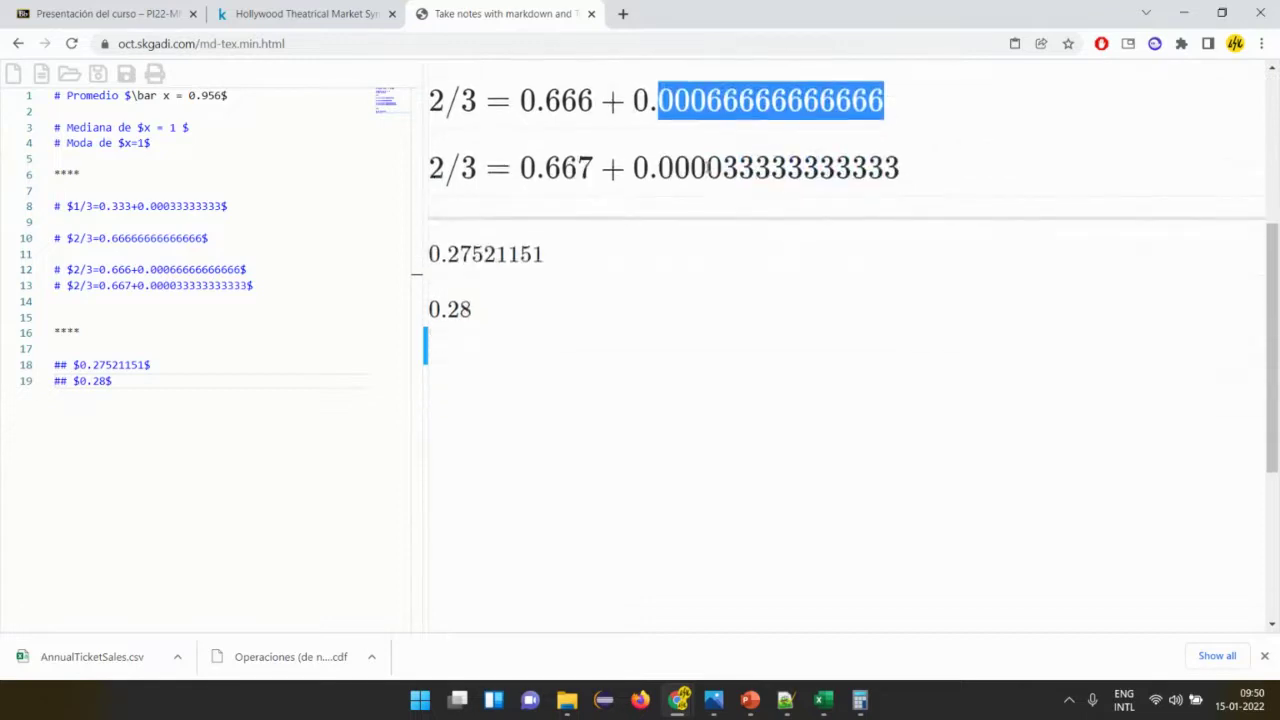
{"action": "left_click_drag", "start_coordinate": [658, 167], "coordinate": [884, 167]}
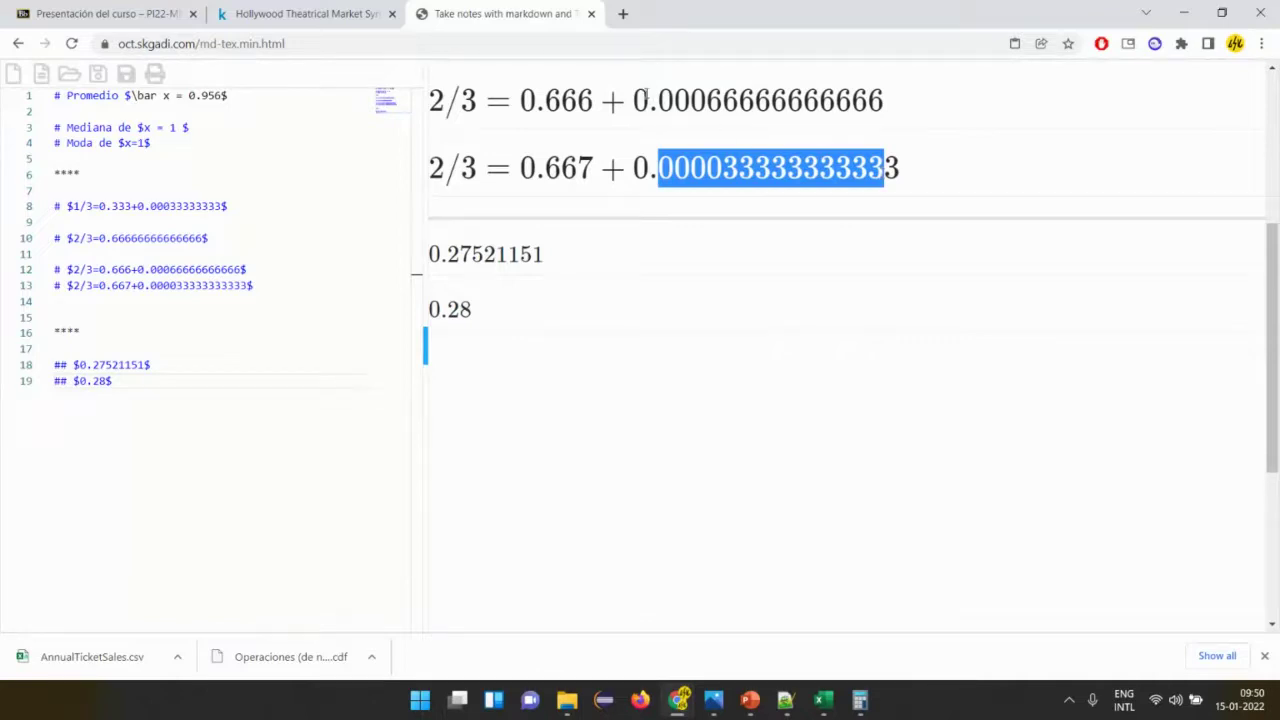
{"action": "left_click_drag", "start_coordinate": [648, 100], "coordinate": [857, 100]}
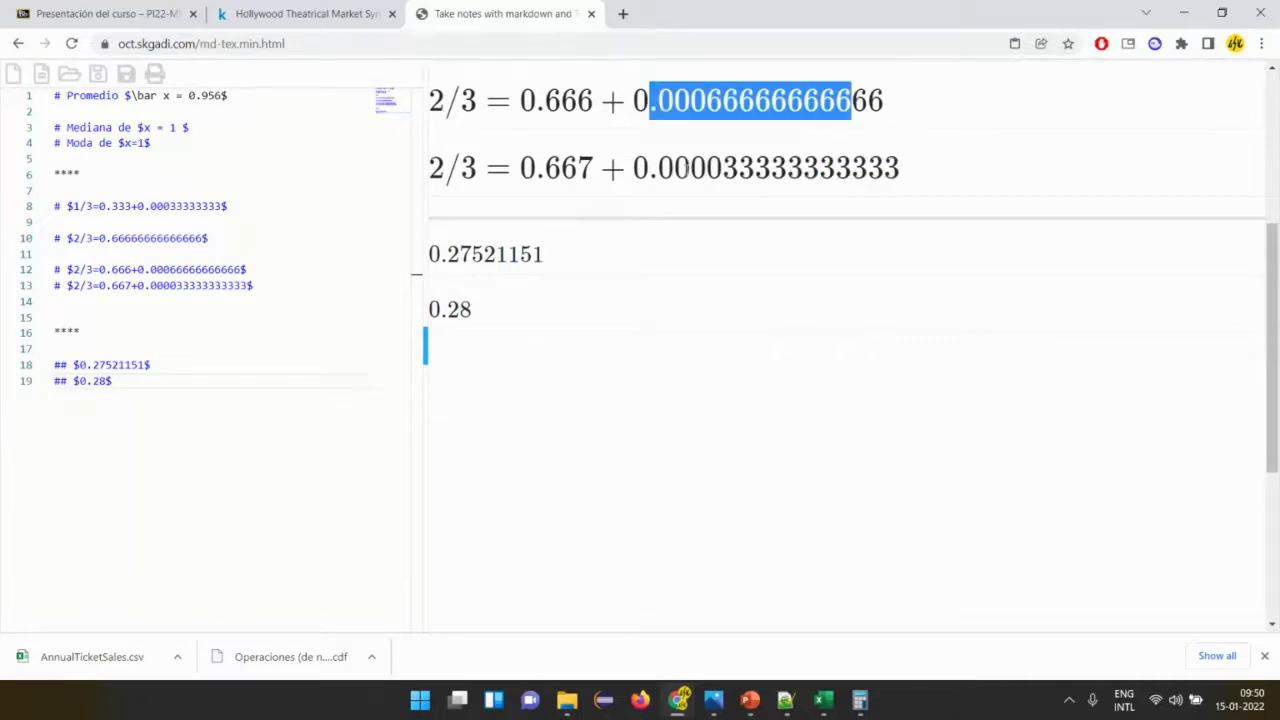
{"action": "left_click_drag", "start_coordinate": [689, 168], "coordinate": [806, 168]}
{"action": "scroll", "coordinate": [806, 171], "scroll_direction": "down", "scroll_amount": 1}
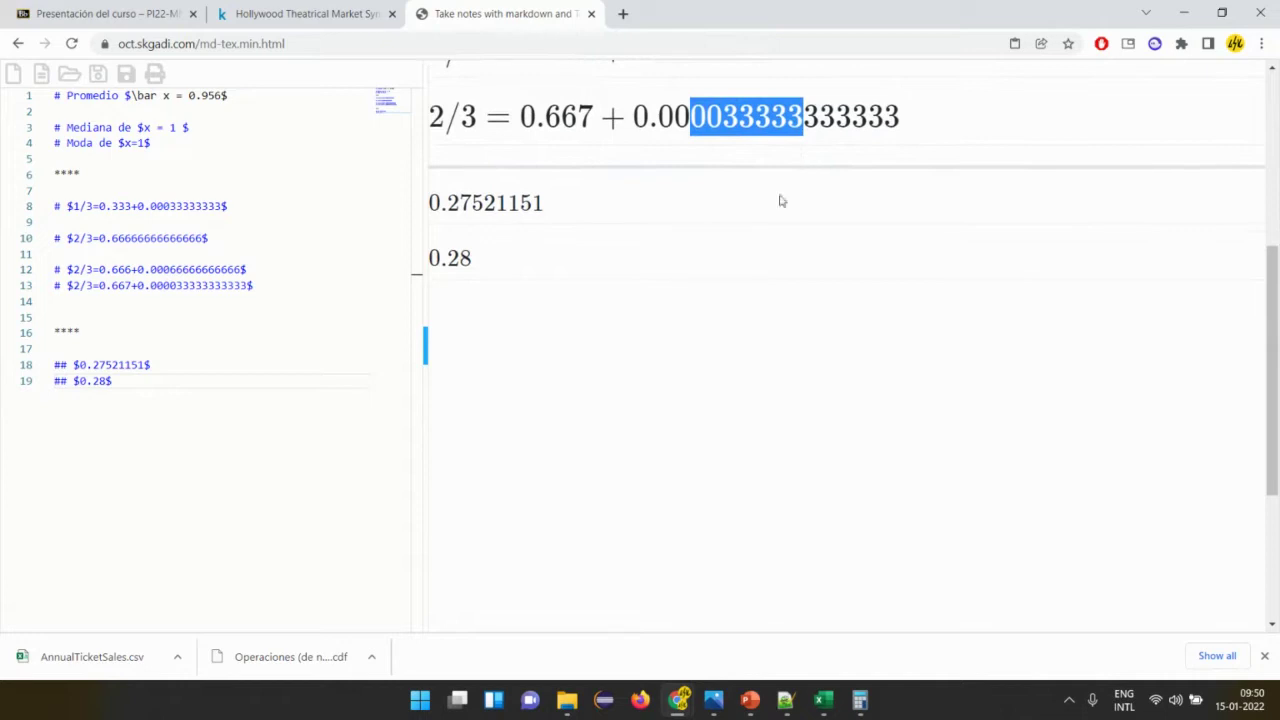
{"action": "left_click", "coordinate": [750, 228]}
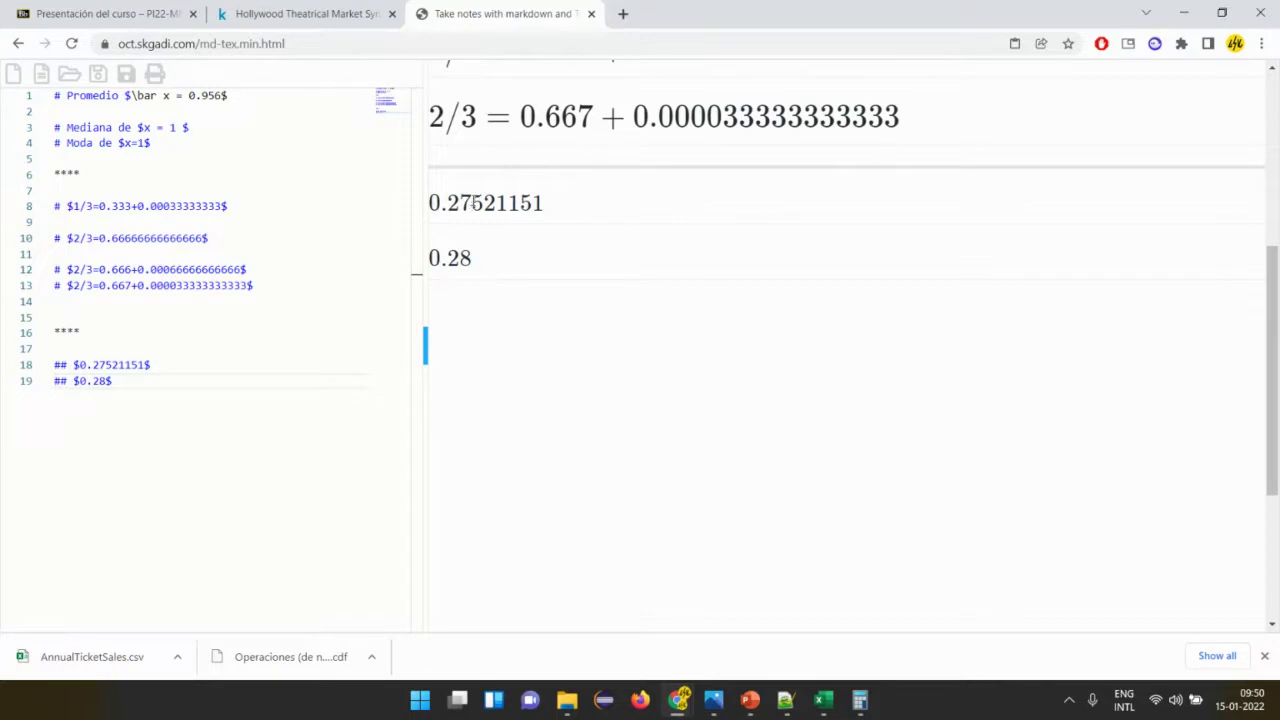
{"action": "left_click_drag", "start_coordinate": [472, 203], "coordinate": [497, 203]}
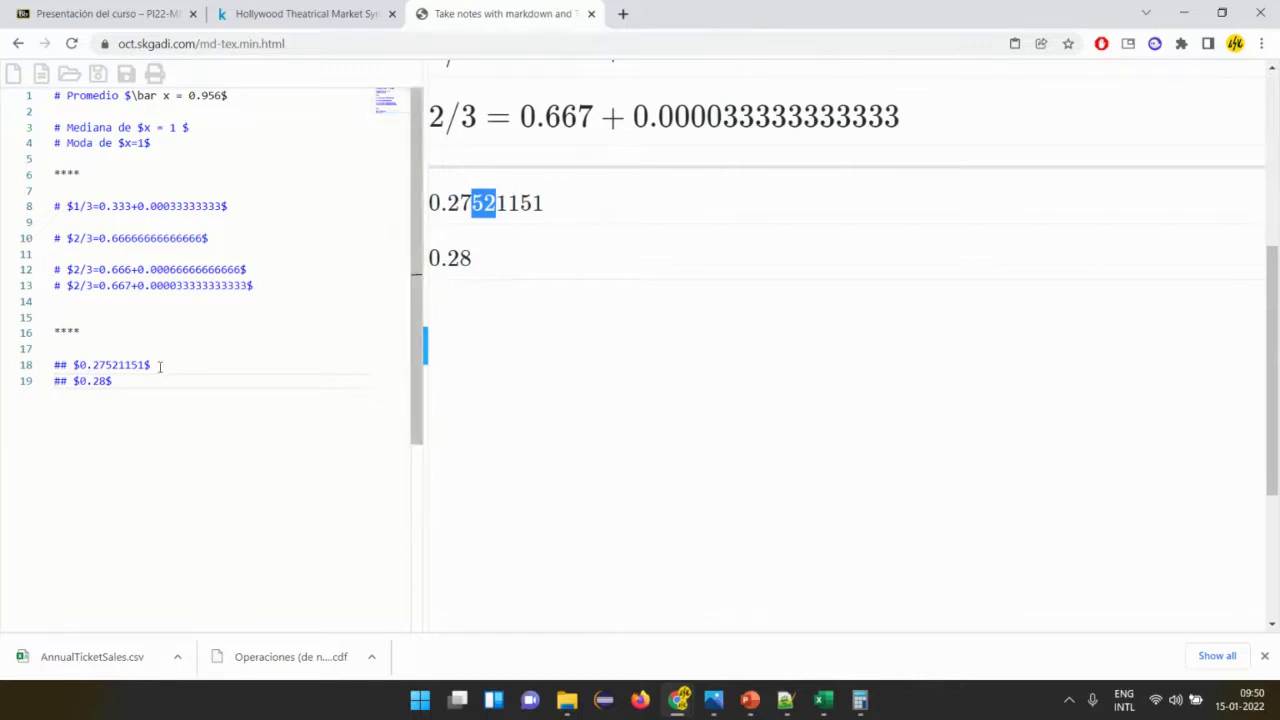
Copy 0.27521151 from the notes into cell C7 of the Excel sheet.
{"action": "left_click_drag", "start_coordinate": [147, 365], "coordinate": [79, 365]}
{"action": "key", "text": "ctrl+c"}
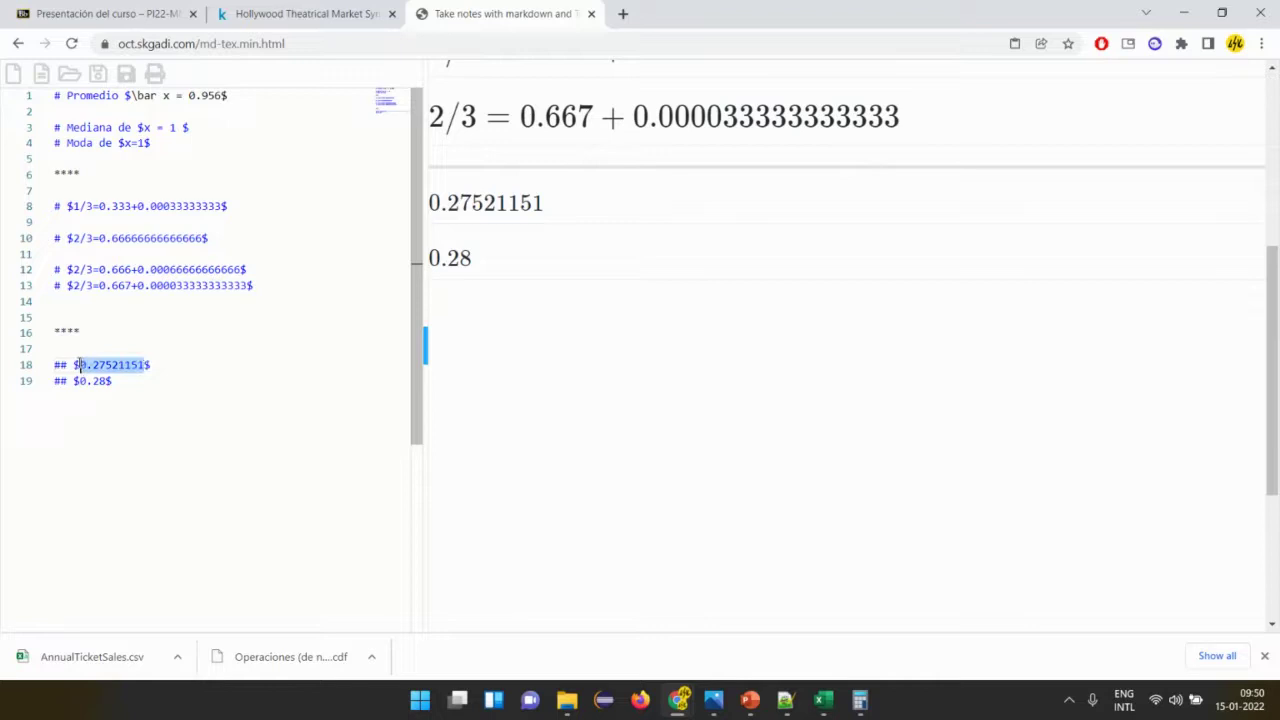
{"action": "key", "text": "alt+Tab"}
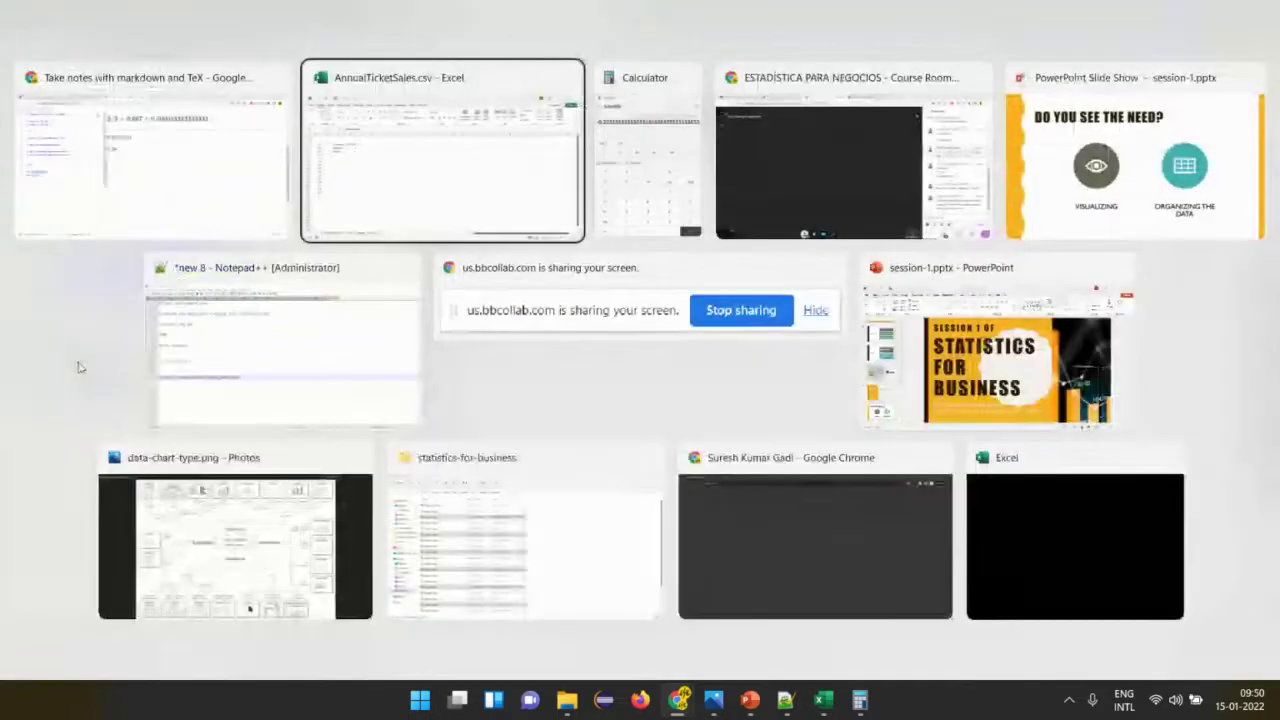
{"action": "left_click", "coordinate": [165, 300]}
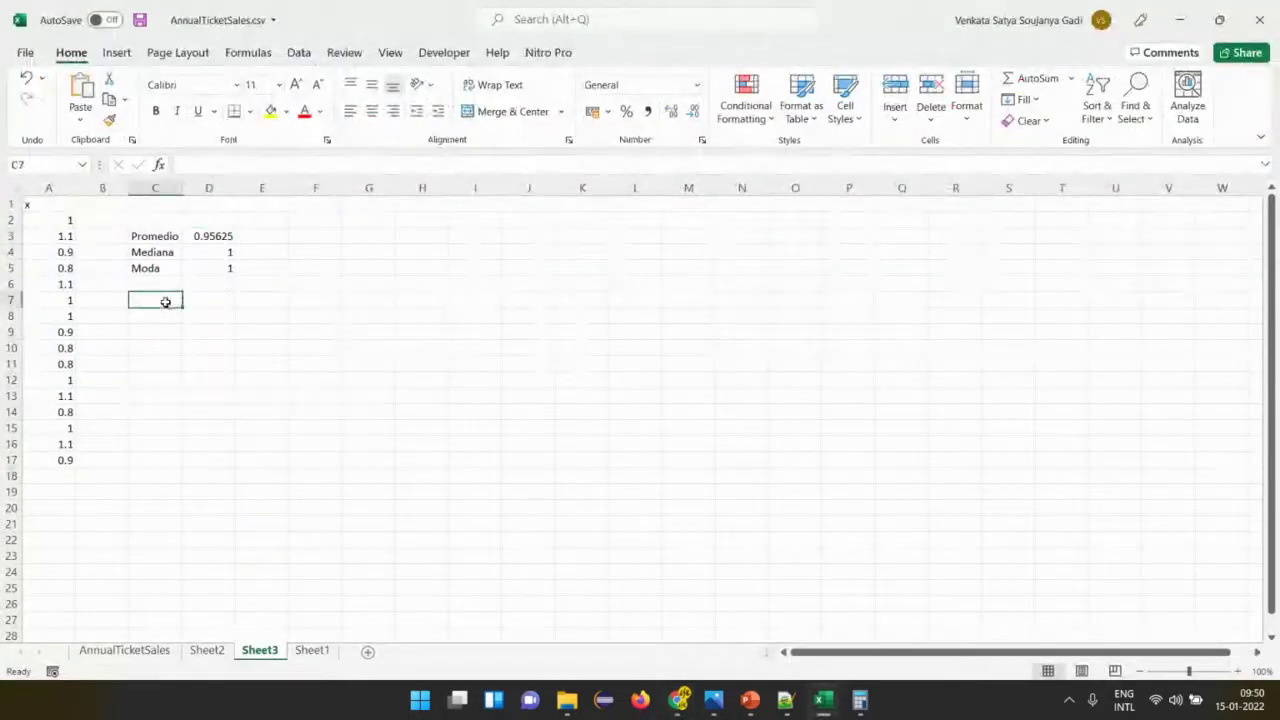
{"action": "left_click", "coordinate": [240, 163]}
{"action": "key", "text": "ctrl+v"}
{"action": "key", "text": "Return"}
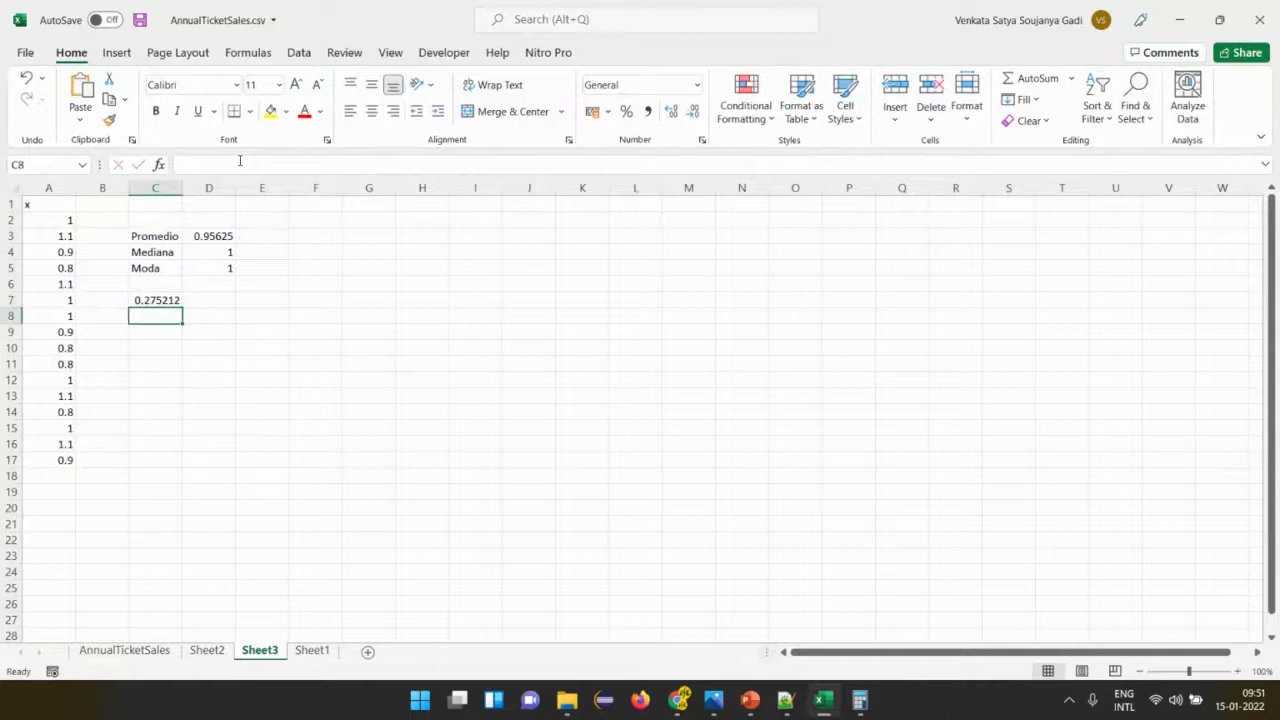
Round the value in C7 to two decimal places in cell D7 with the ROUND function.
{"action": "key", "text": "Right"}
{"action": "key", "text": "Up"}
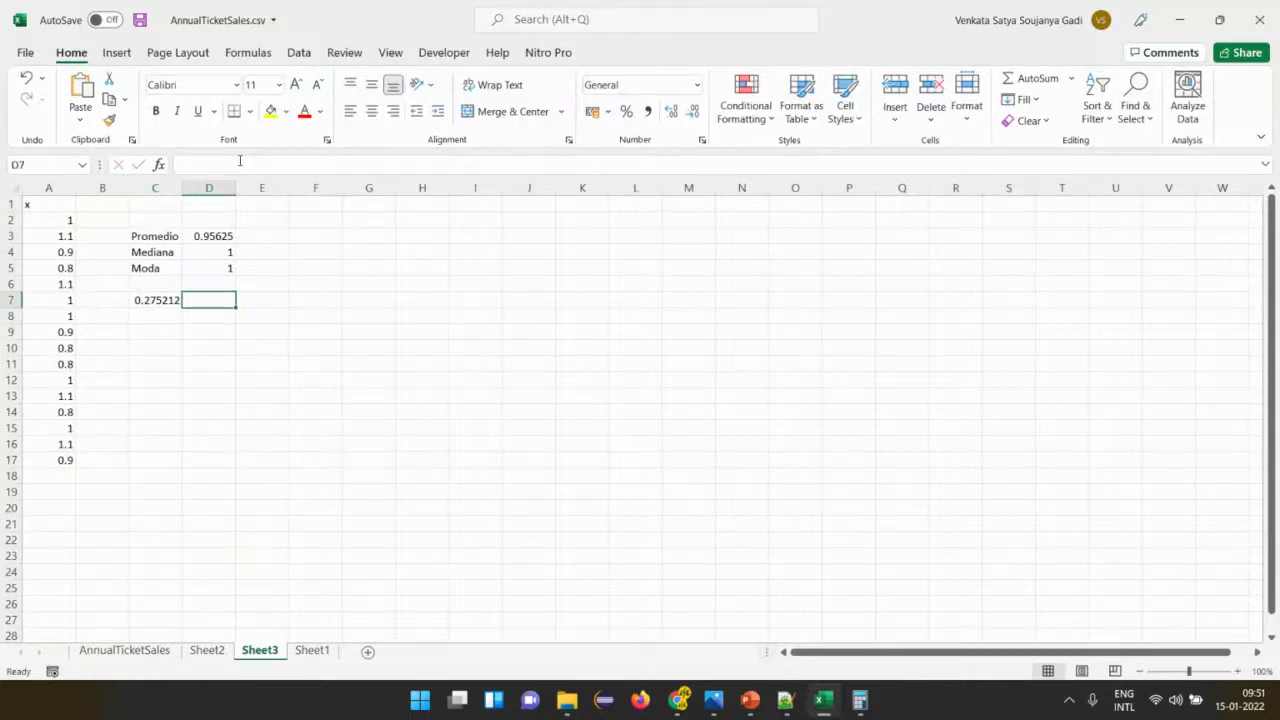
{"action": "type", "text": "=rou"}
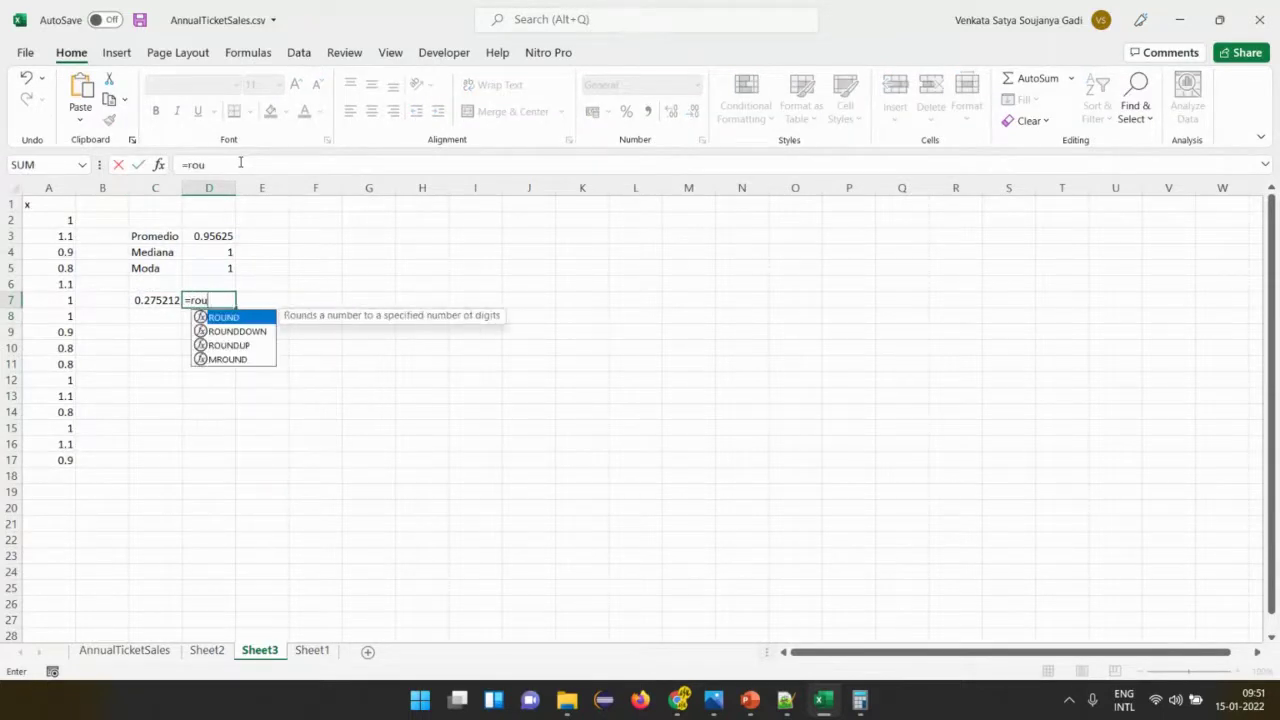
{"action": "type", "text": "n"}
{"action": "key", "text": "Tab"}
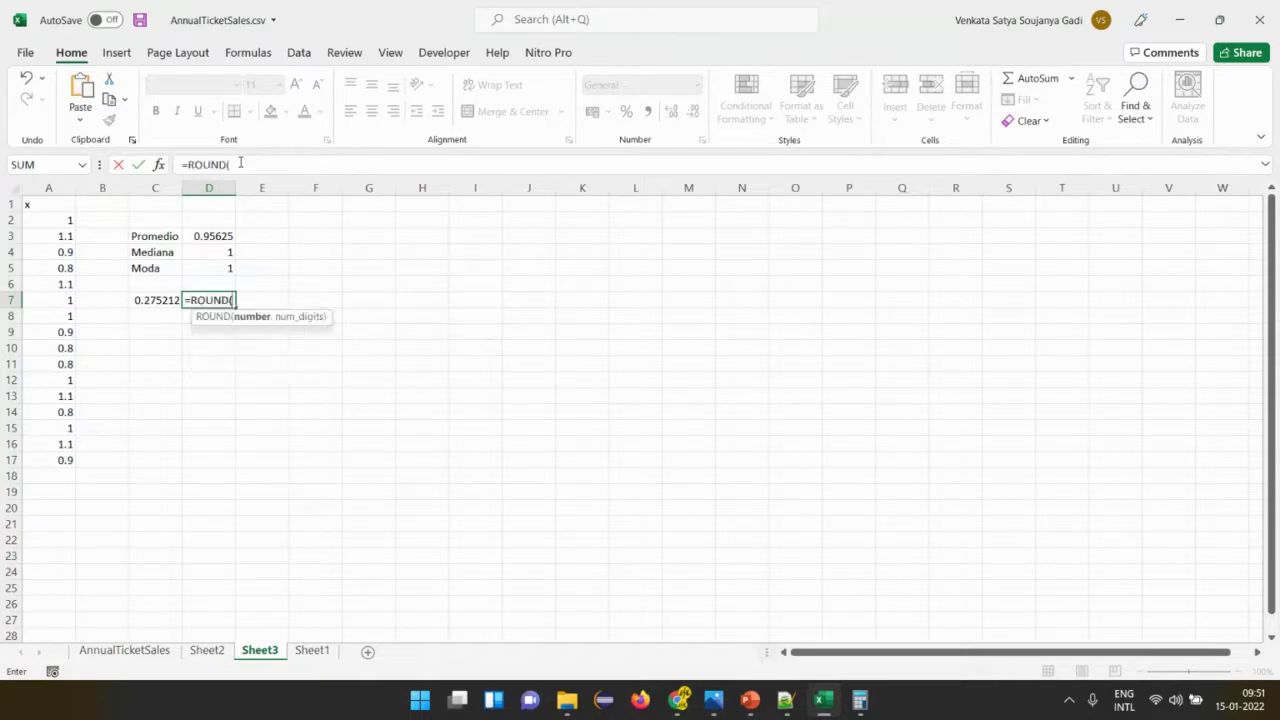
{"action": "key", "text": "Left"}
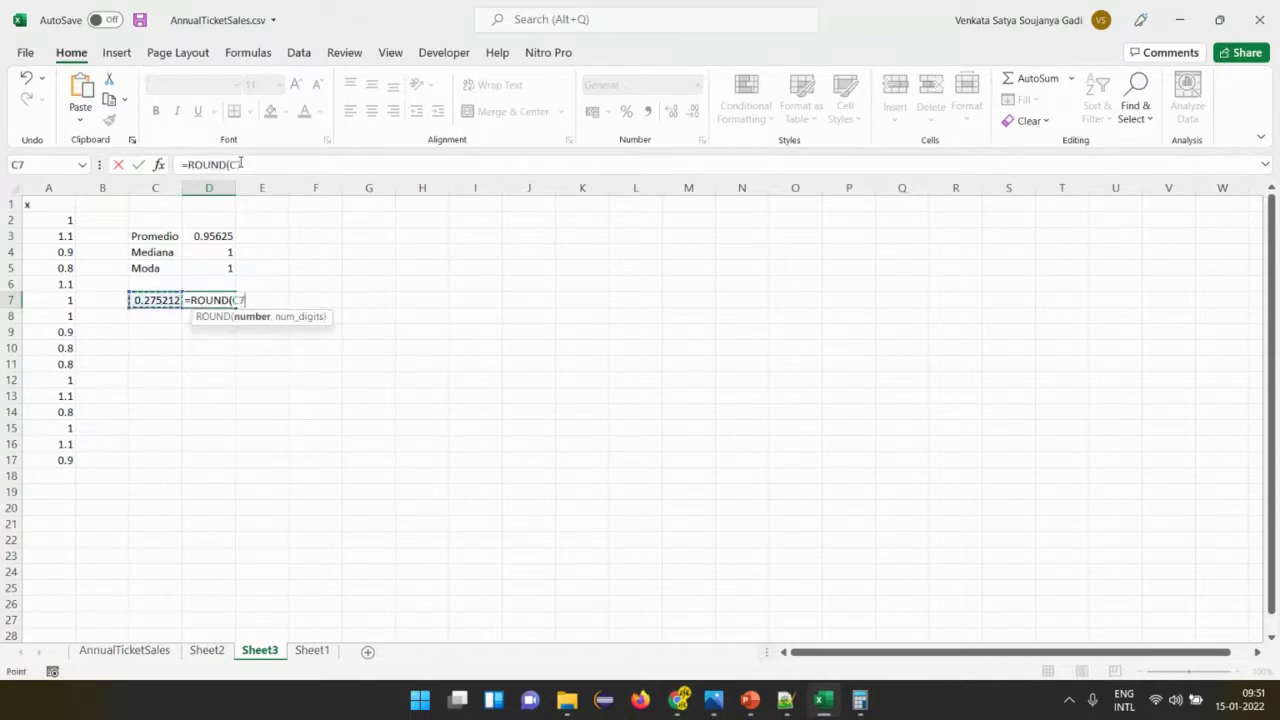
{"action": "type", "text": ",2"}
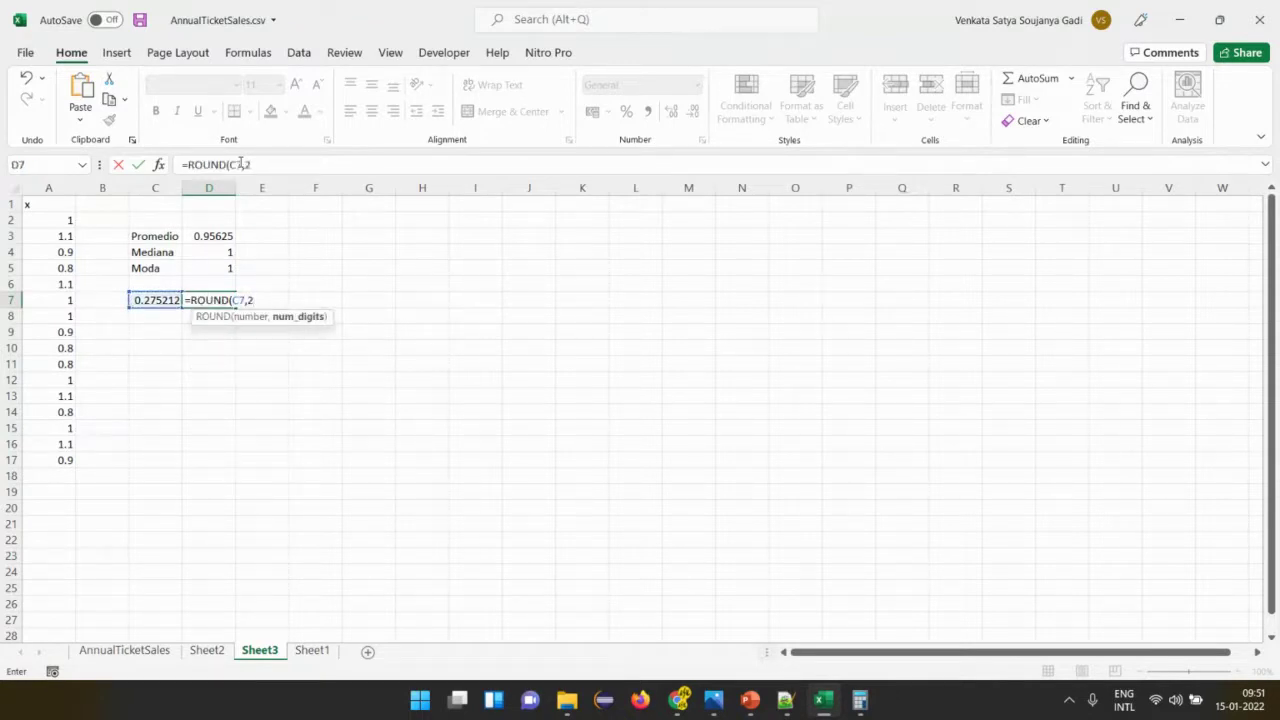
{"action": "key", "text": "Return"}
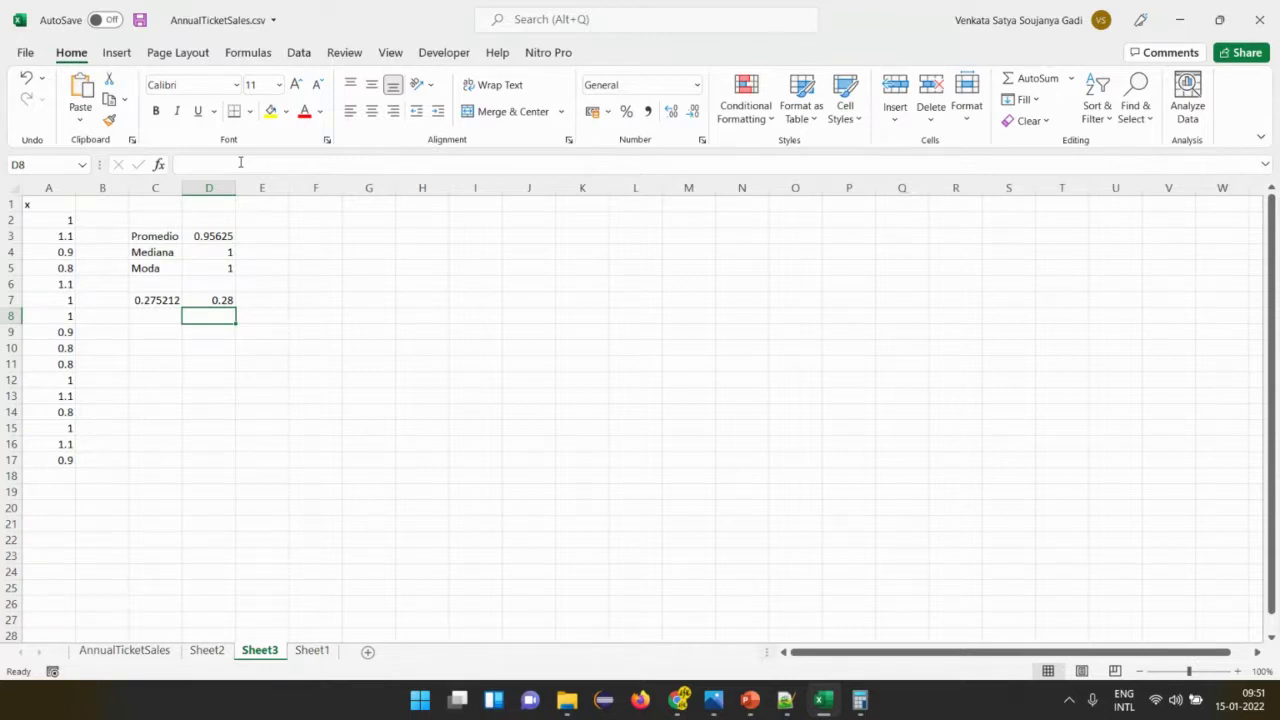
Switch to the course room in Chrome and check the students' rounding answers in the class chat.
{"action": "key", "text": "alt+Tab"}
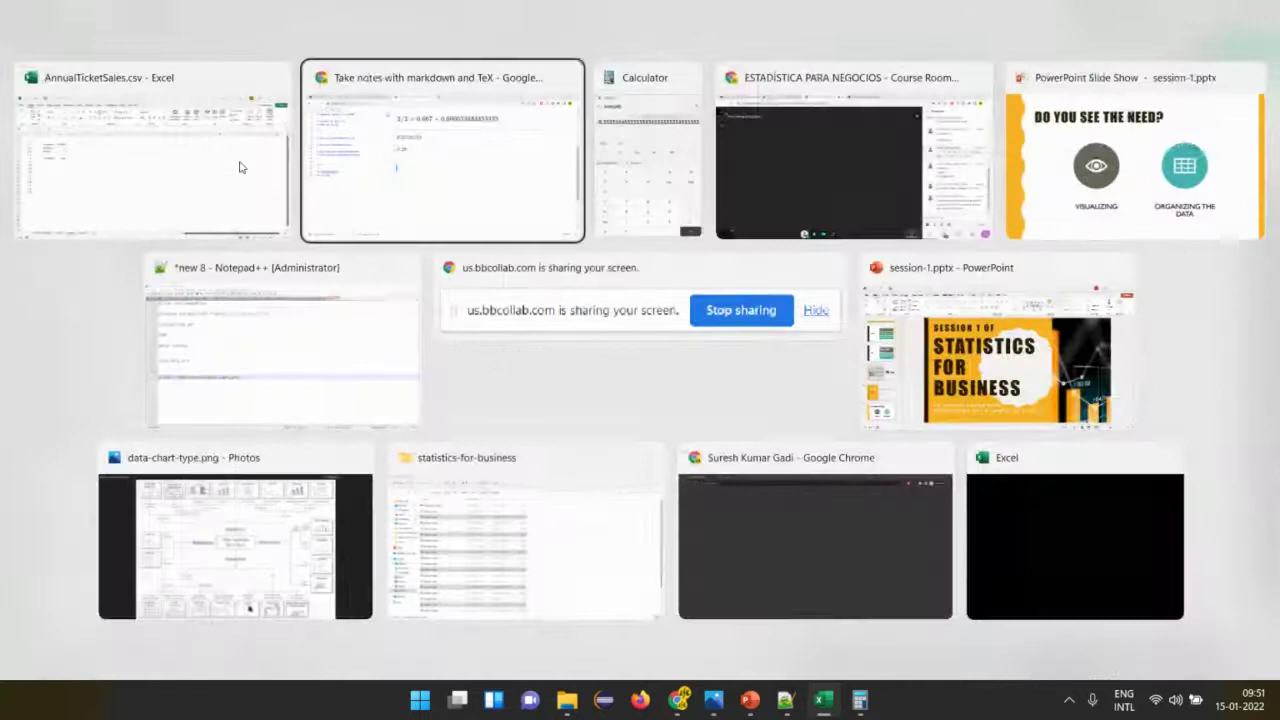
{"action": "key", "text": "alt+Tab"}
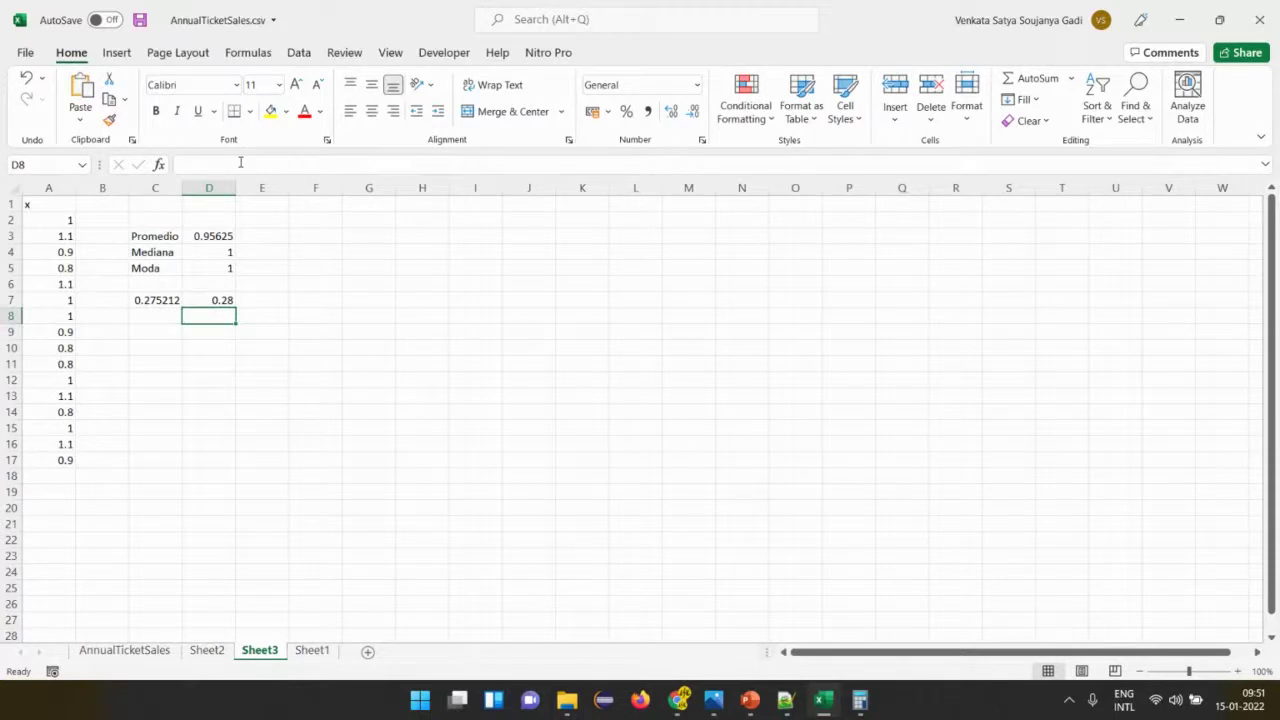
{"action": "key", "text": "alt+Tab"}
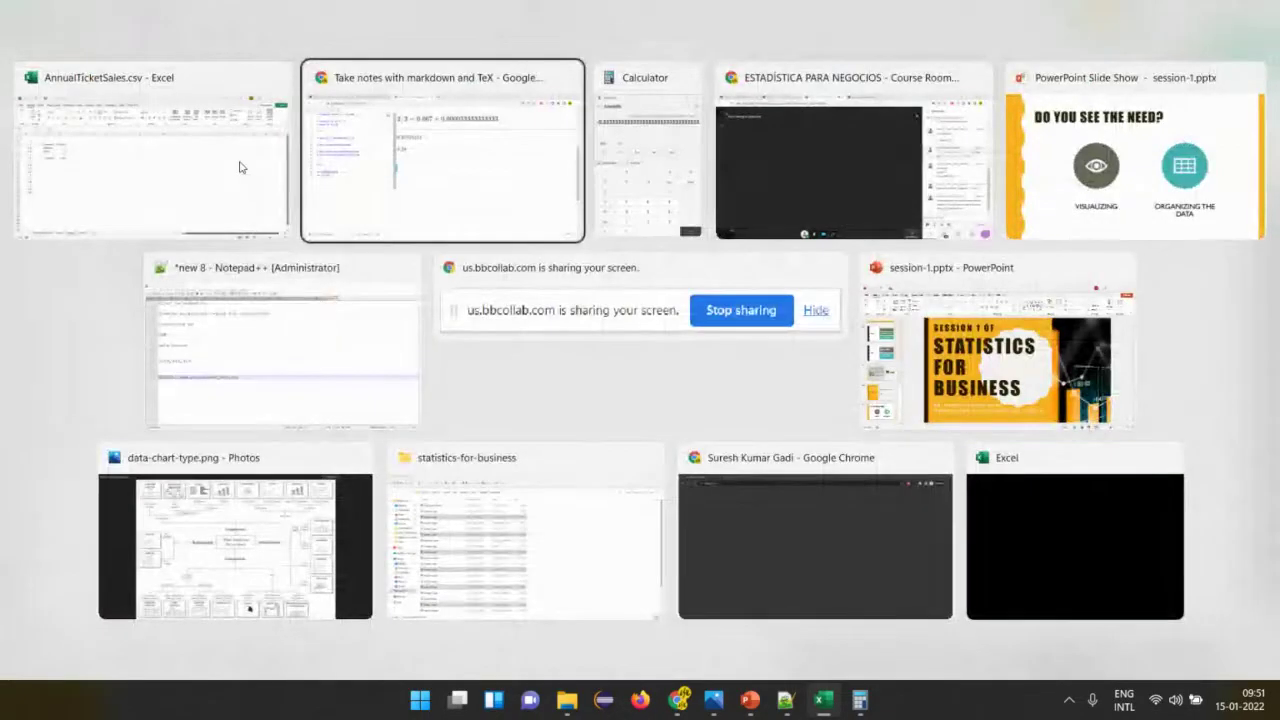
{"action": "key", "text": "alt+Tab"}
{"action": "key", "text": "alt+Tab"}
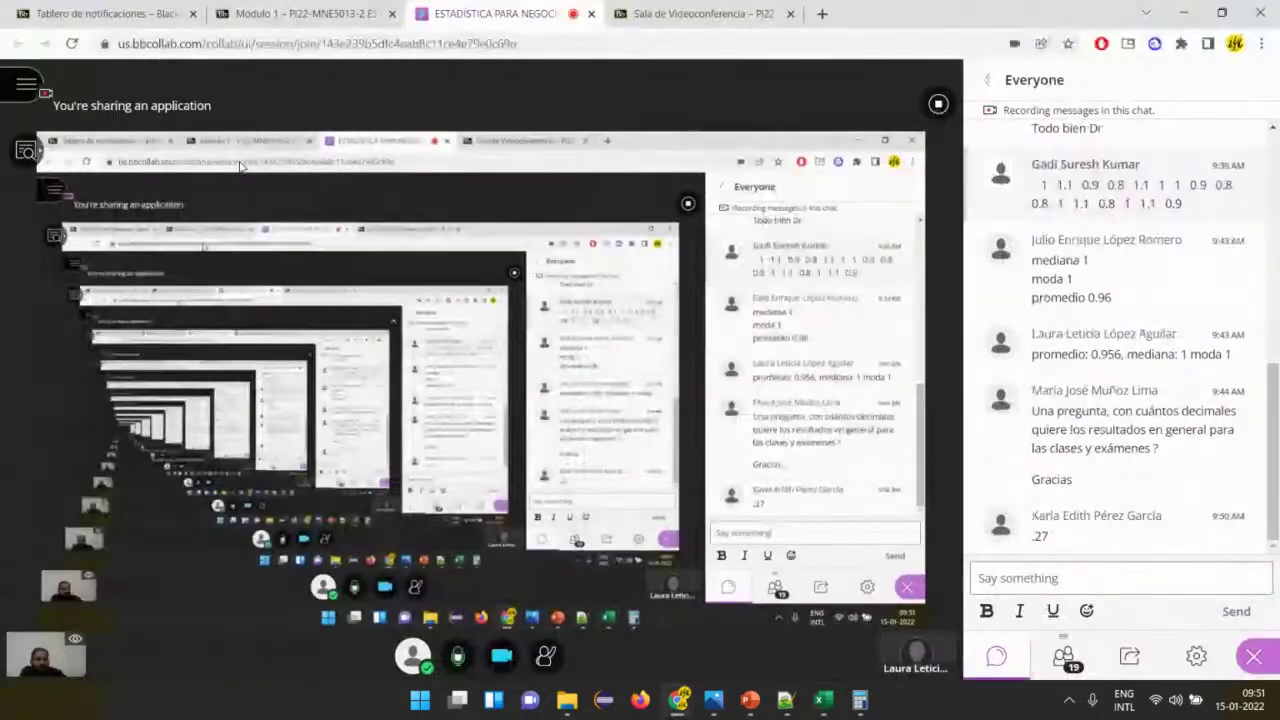
Switch to the PowerPoint slide show of session-1.pptx at the "Do you see the need?" slide.
{"action": "key", "text": "alt+Tab"}
{"action": "key", "text": "alt+Tab"}
{"action": "key", "text": "alt+Tab"}
{"action": "key", "text": "alt+Tab"}
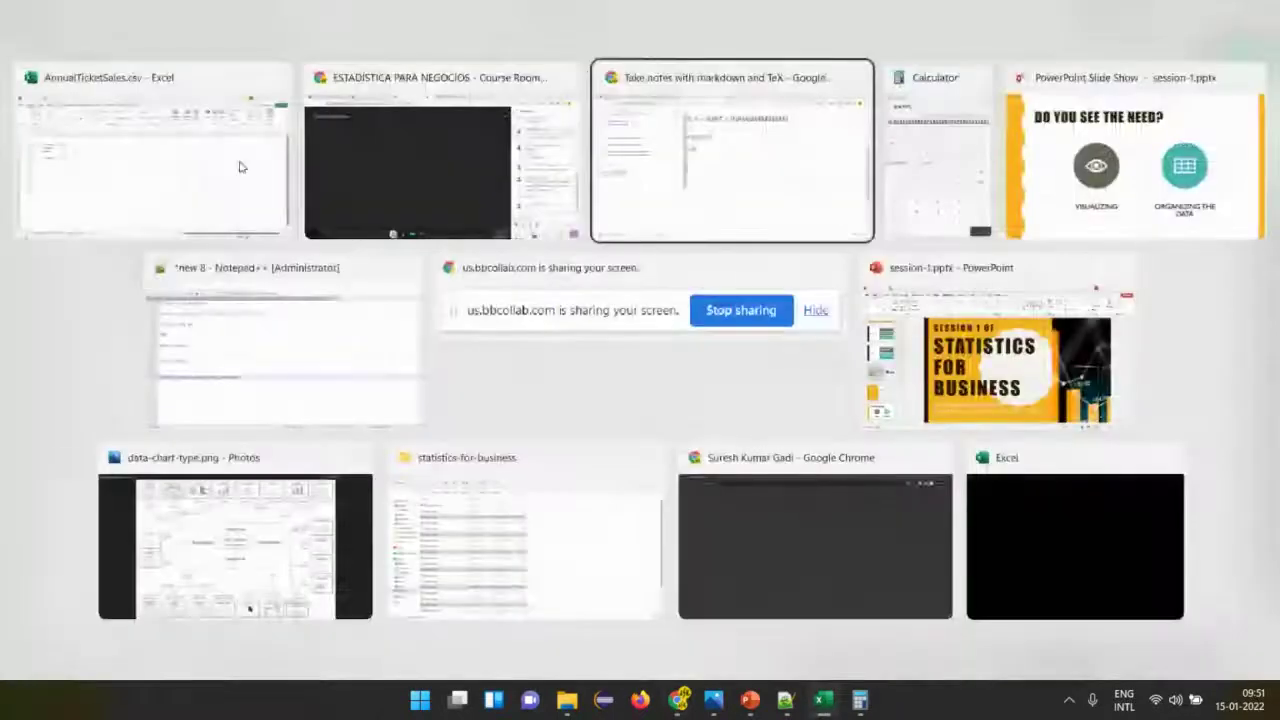
{"action": "key", "text": "alt+Tab"}
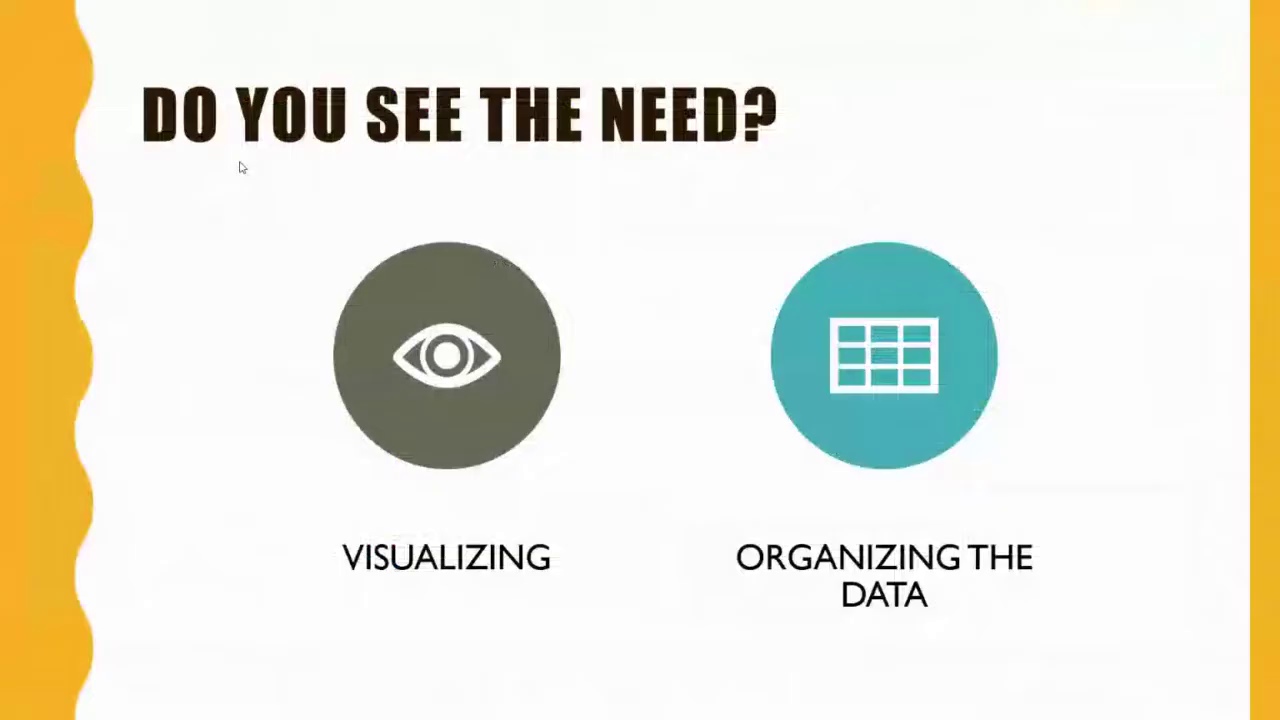